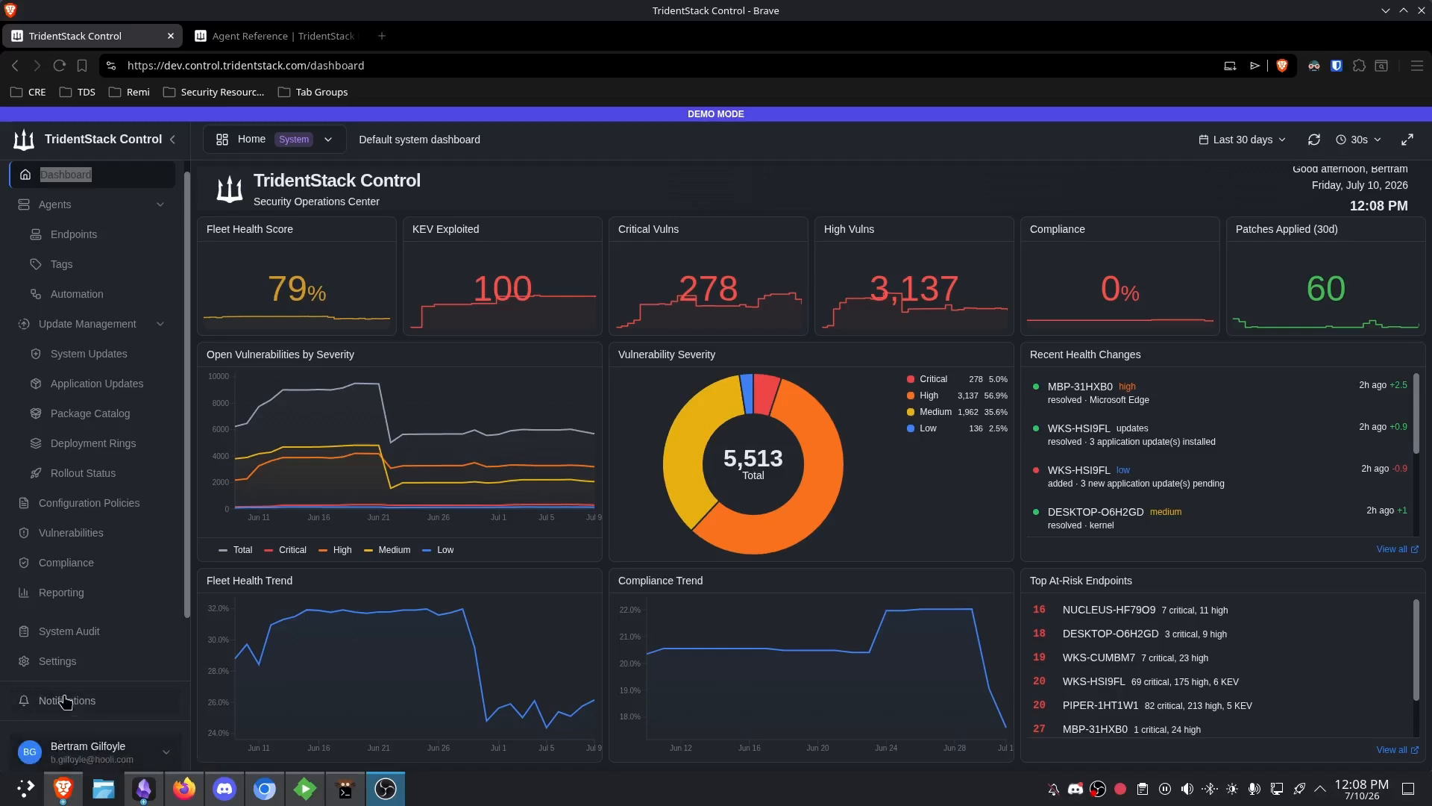
# - Open the Client Settings and review the Manual Update Installation and Windows Update Management options
pyautogui.click(60, 661)
pyautogui.click(265, 223)
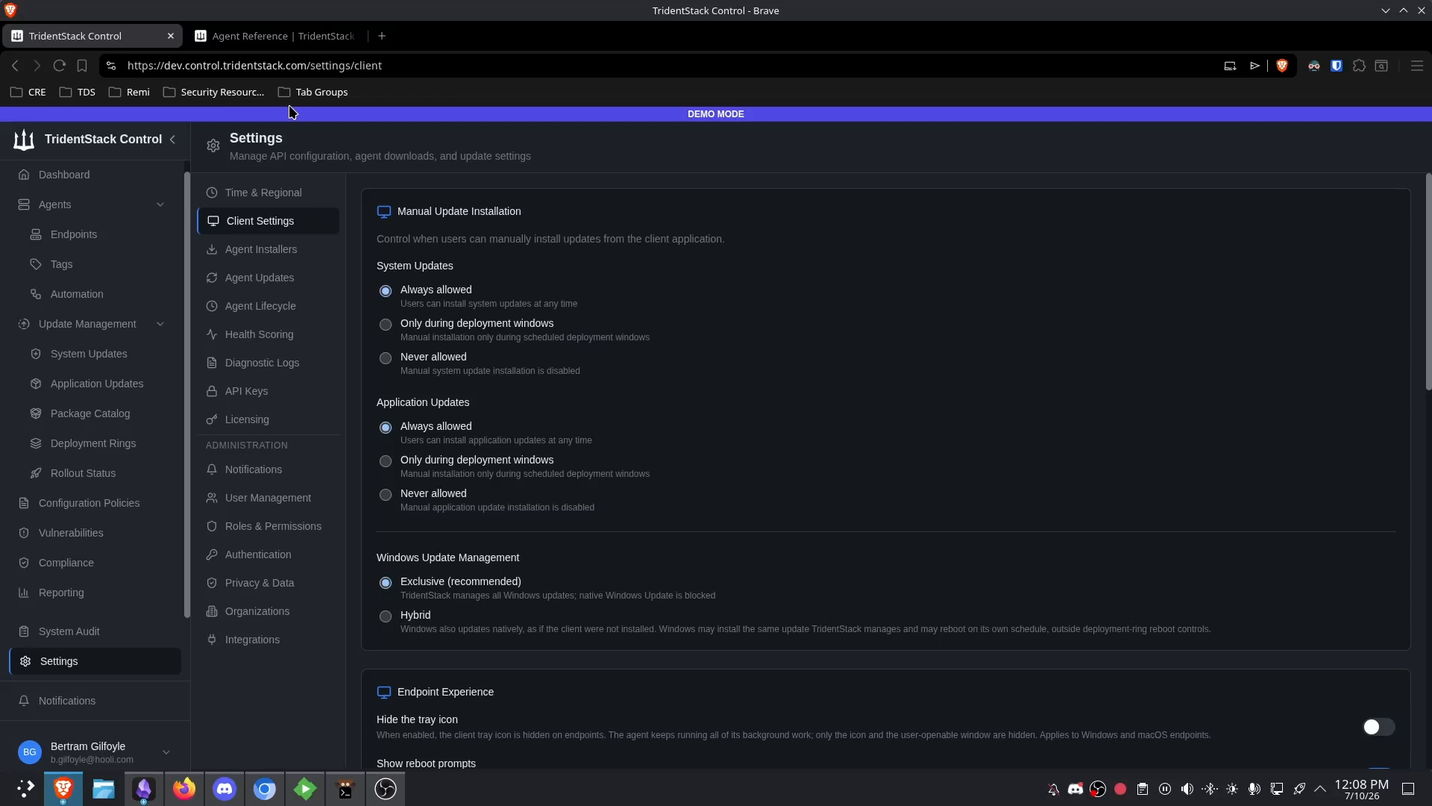
pyautogui.moveTo(396, 209); pyautogui.dragTo(527, 215)
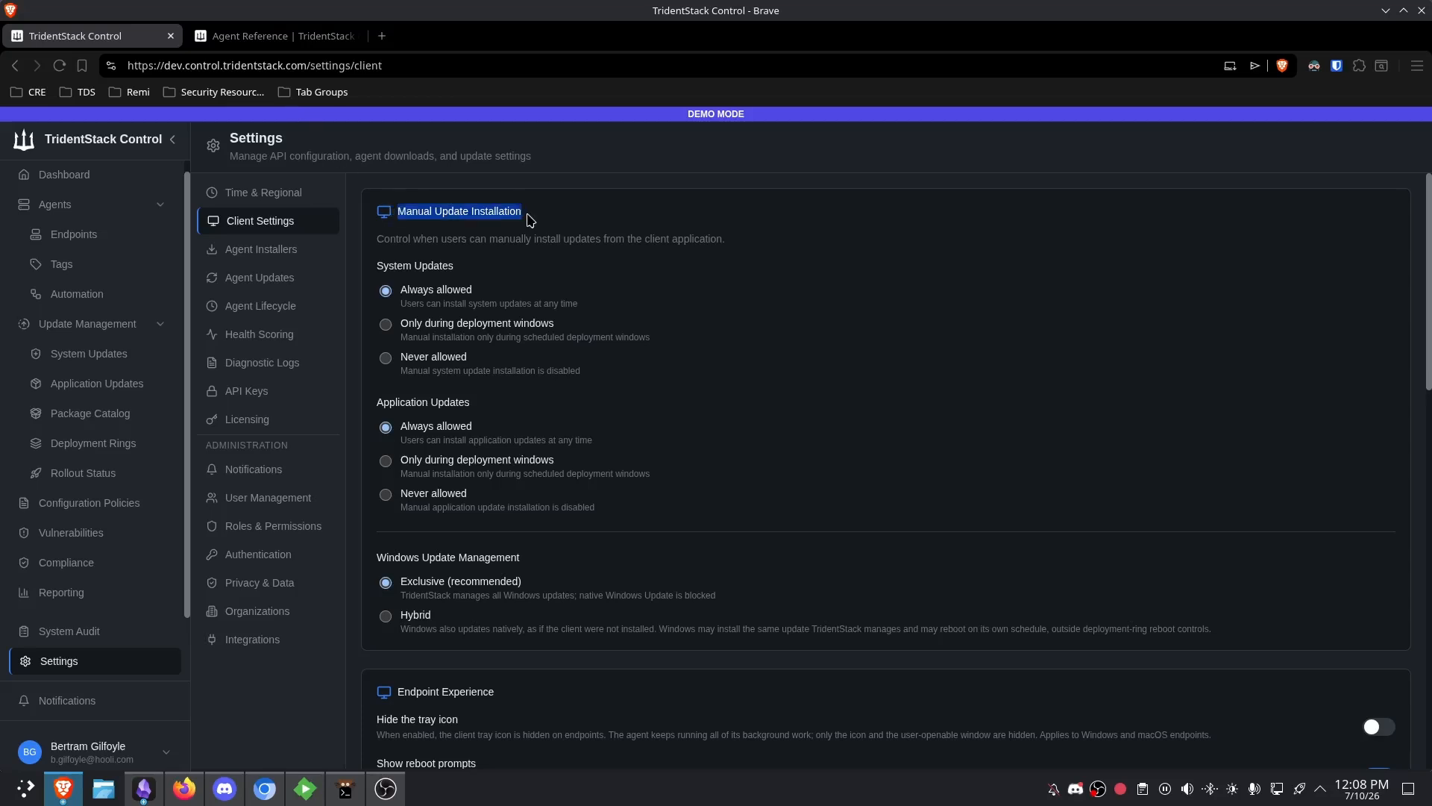
pyautogui.click(440, 561)
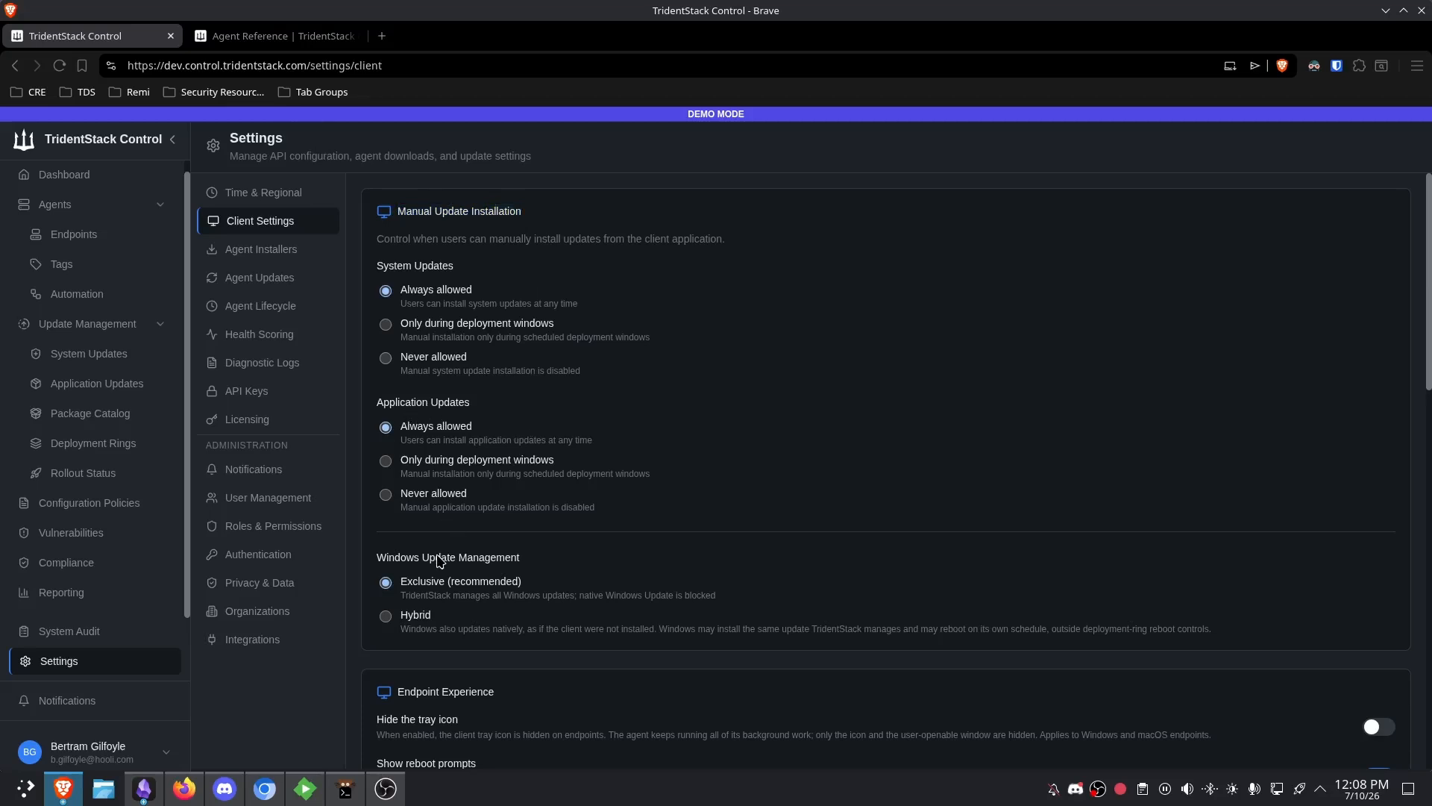
pyautogui.tripleClick(440, 561)
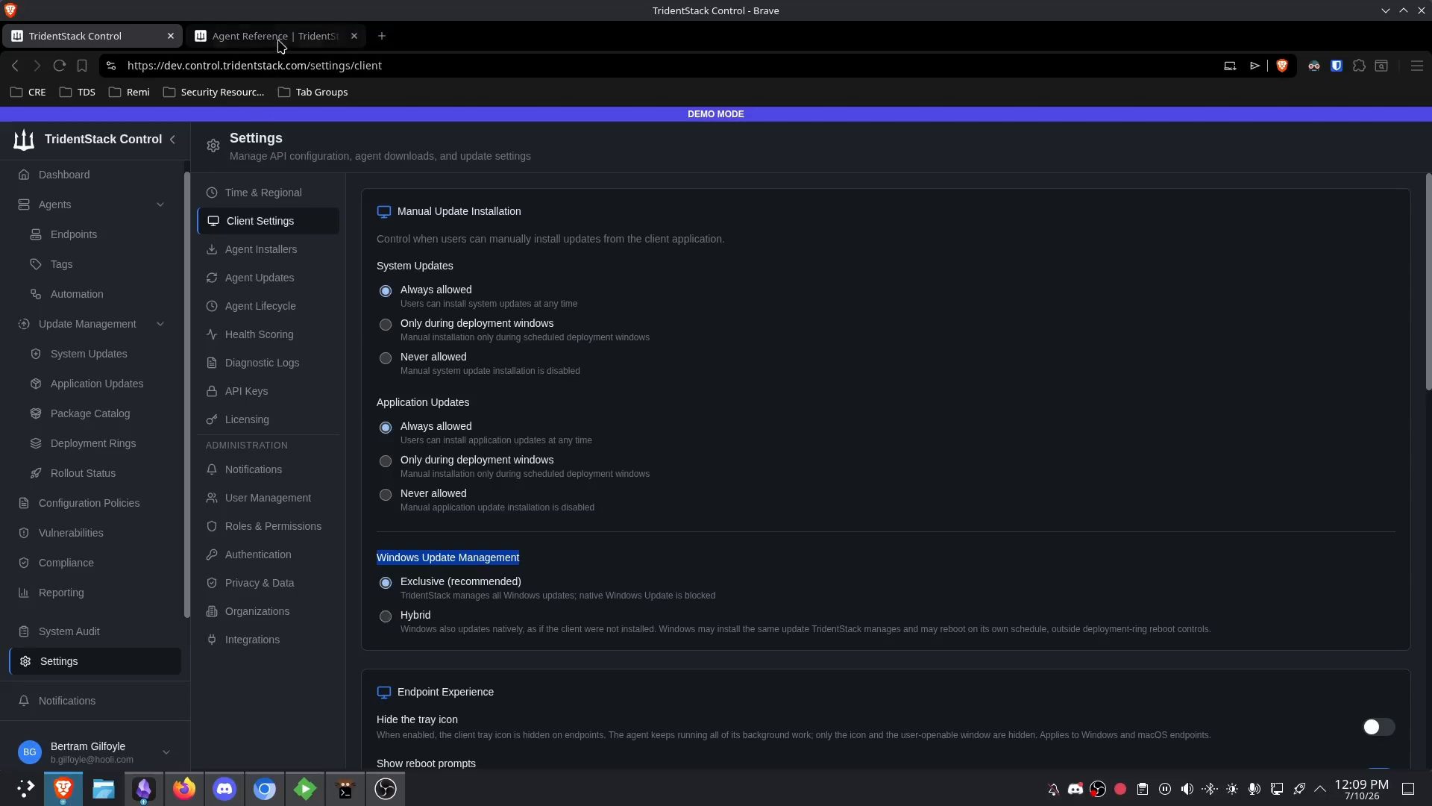
# - Read the Windows Update Management registry policies in the Agent Reference documentation, and return to the TridentStack Control settings
pyautogui.click(273, 36)
pyautogui.scroll(-3, 601, 538)
pyautogui.scroll(-5, 601, 539)
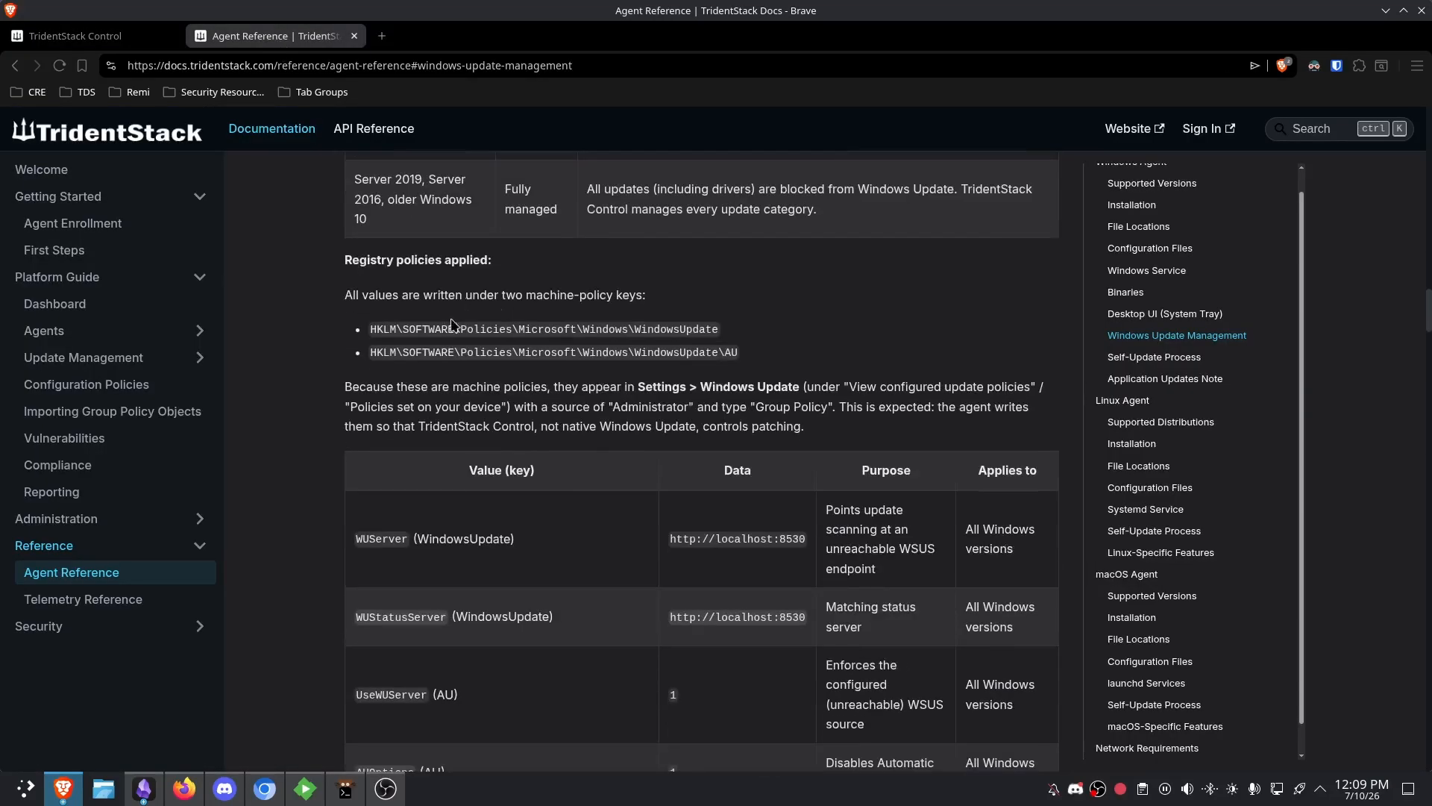
pyautogui.moveTo(403, 352); pyautogui.dragTo(669, 329)
pyautogui.scroll(-4, 661, 365)
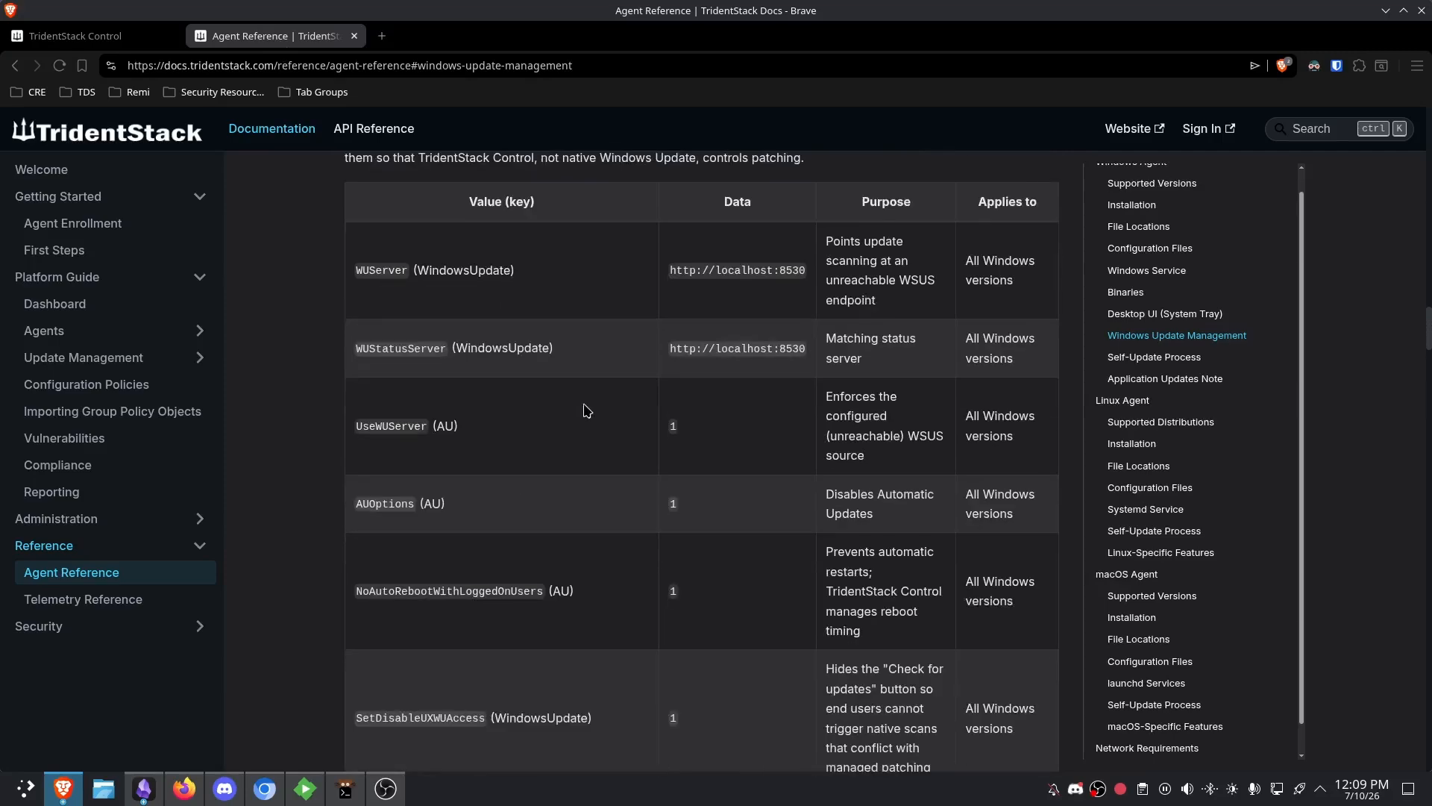
pyautogui.scroll(-2, 493, 402)
pyautogui.scroll(-4, 520, 374)
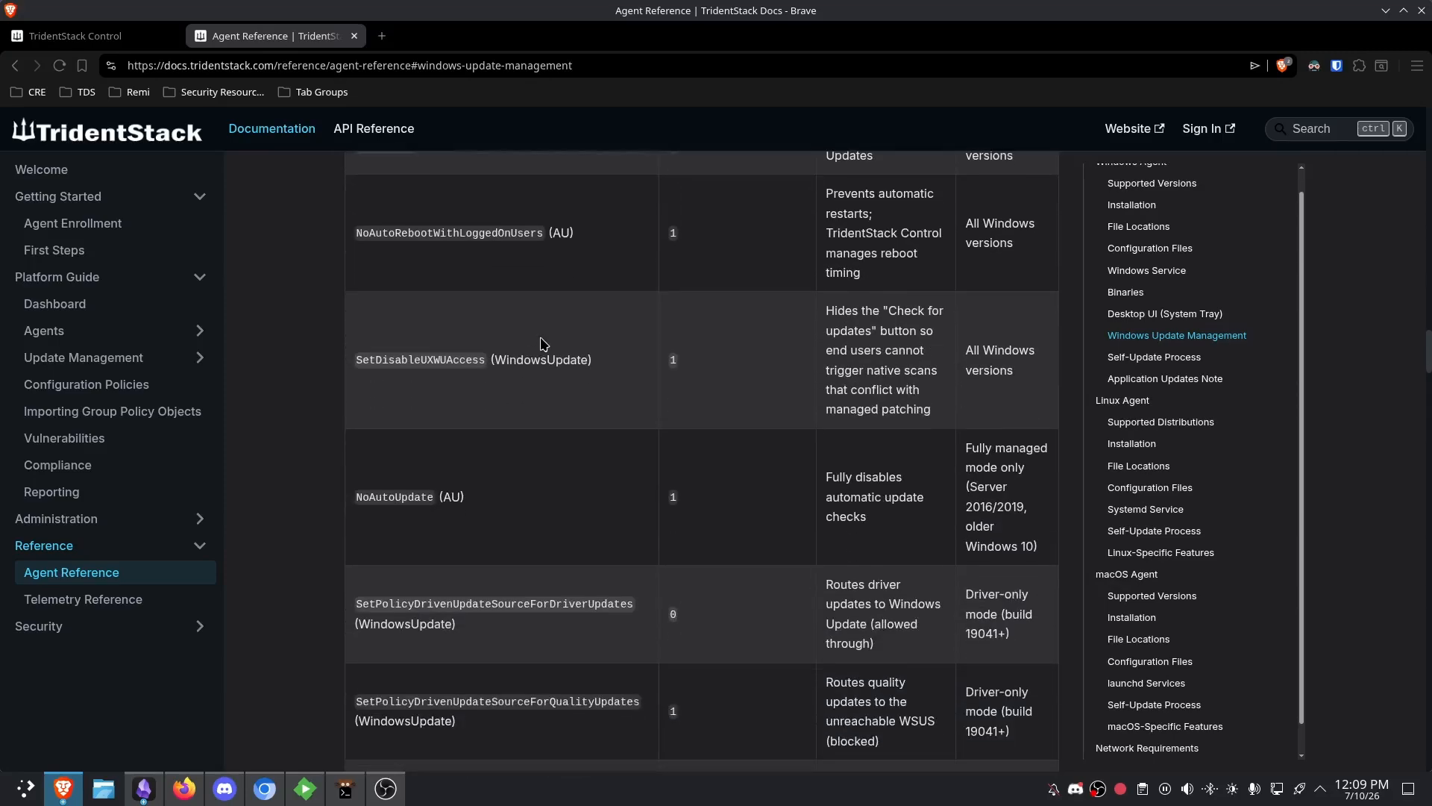
pyautogui.scroll(-1, 528, 327)
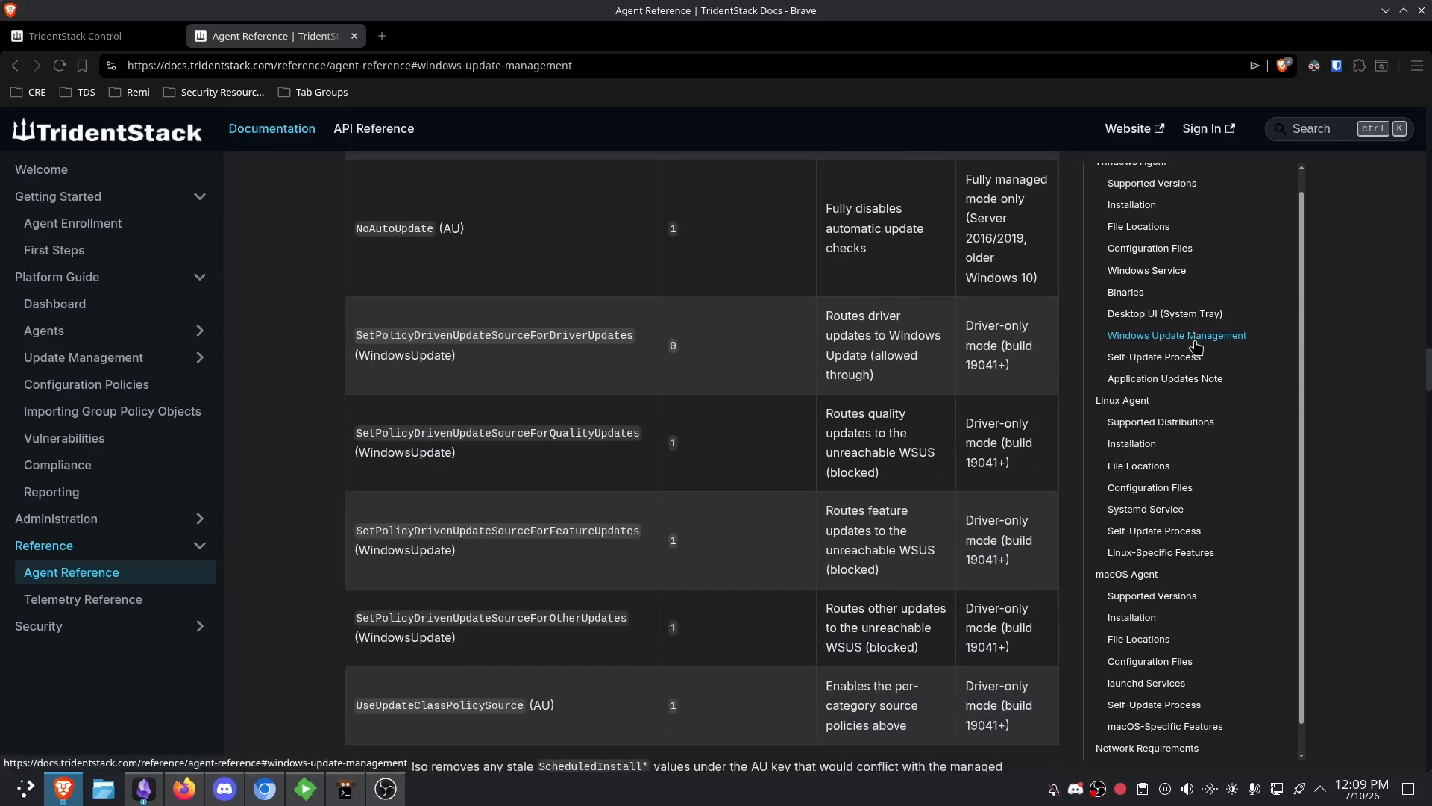
pyautogui.click(74, 35)
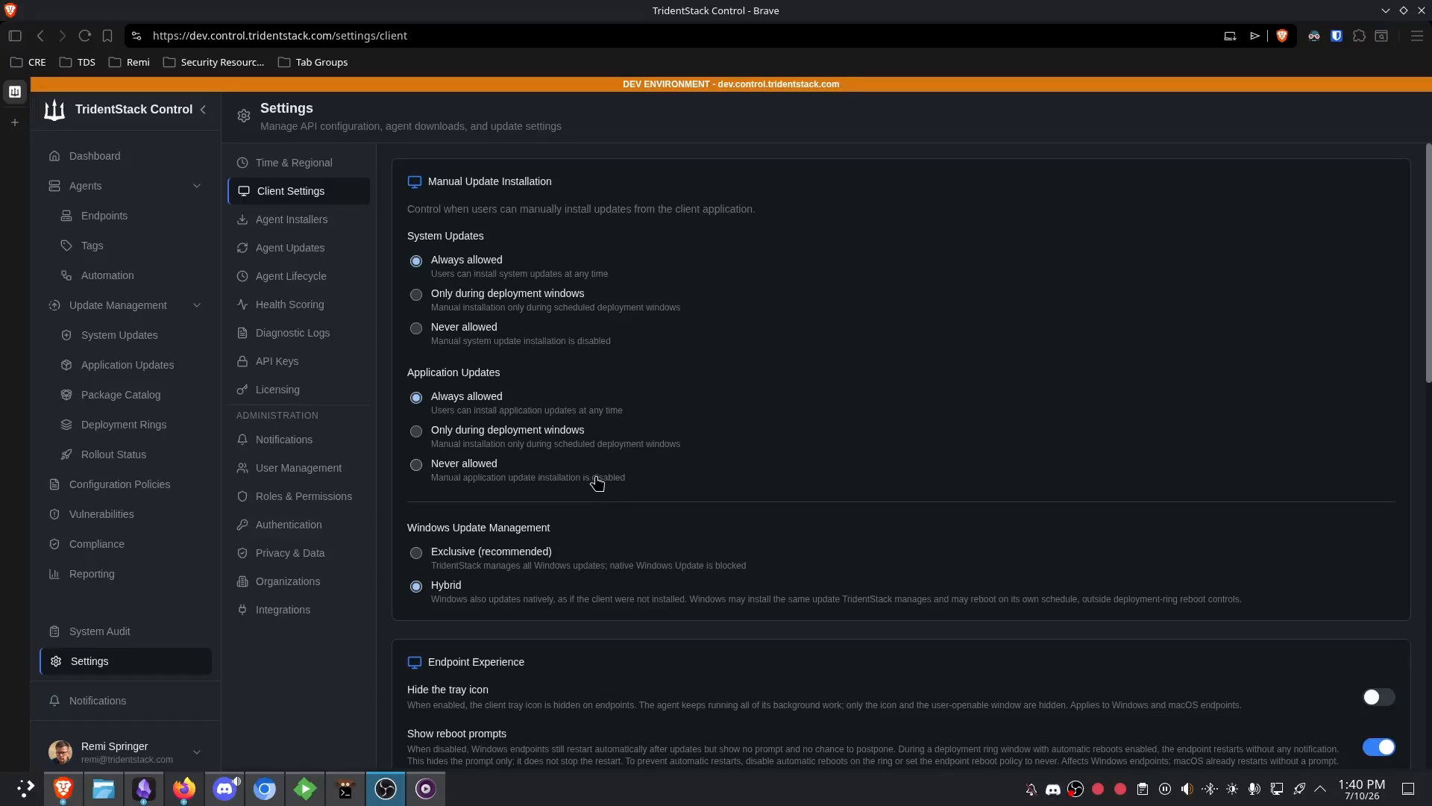
# - Open the System Update Policies, widen the name column, and inspect the details of the Manual System Patches (No Ring) (Windows) policy
pyautogui.click(149, 339)
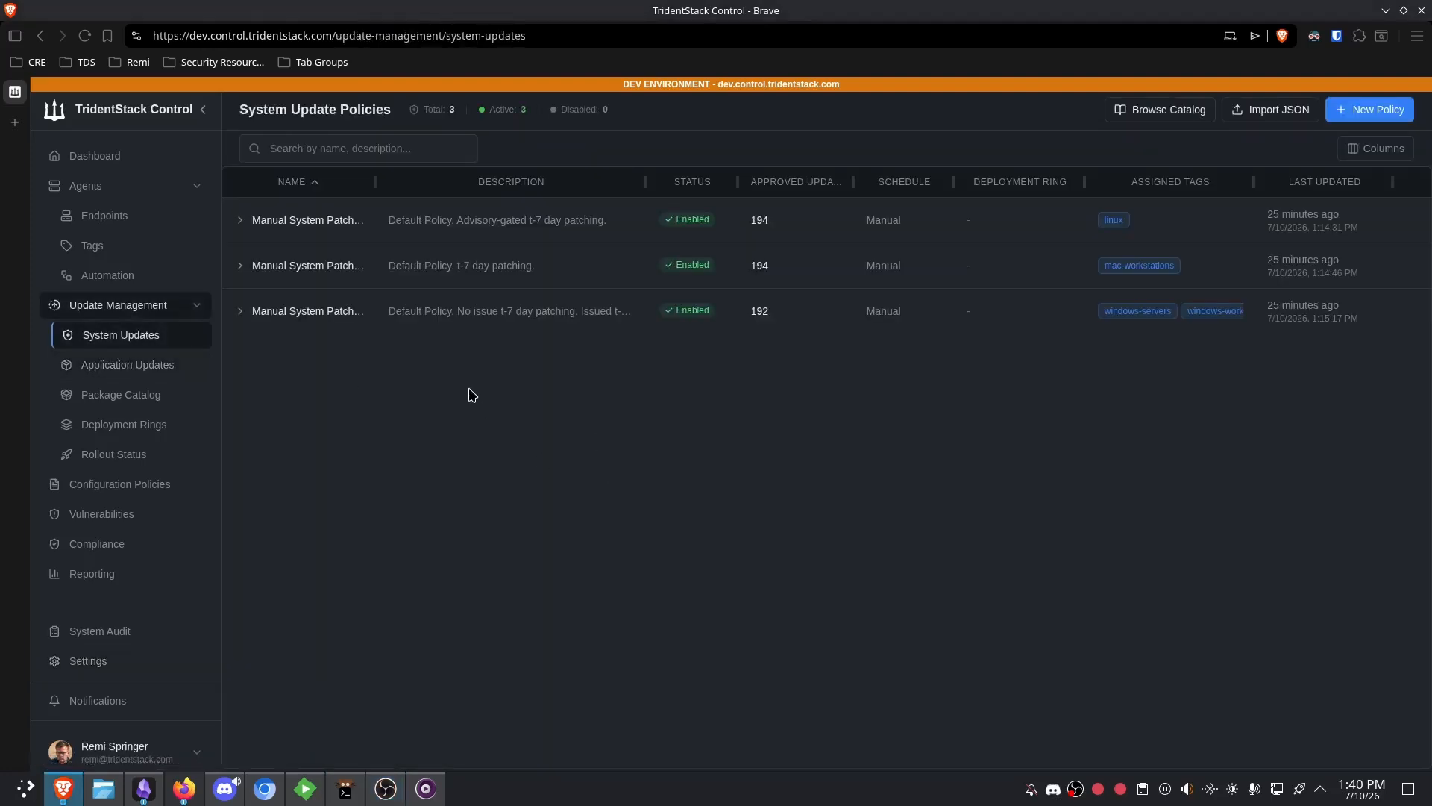
pyautogui.moveTo(388, 187); pyautogui.dragTo(550, 203)
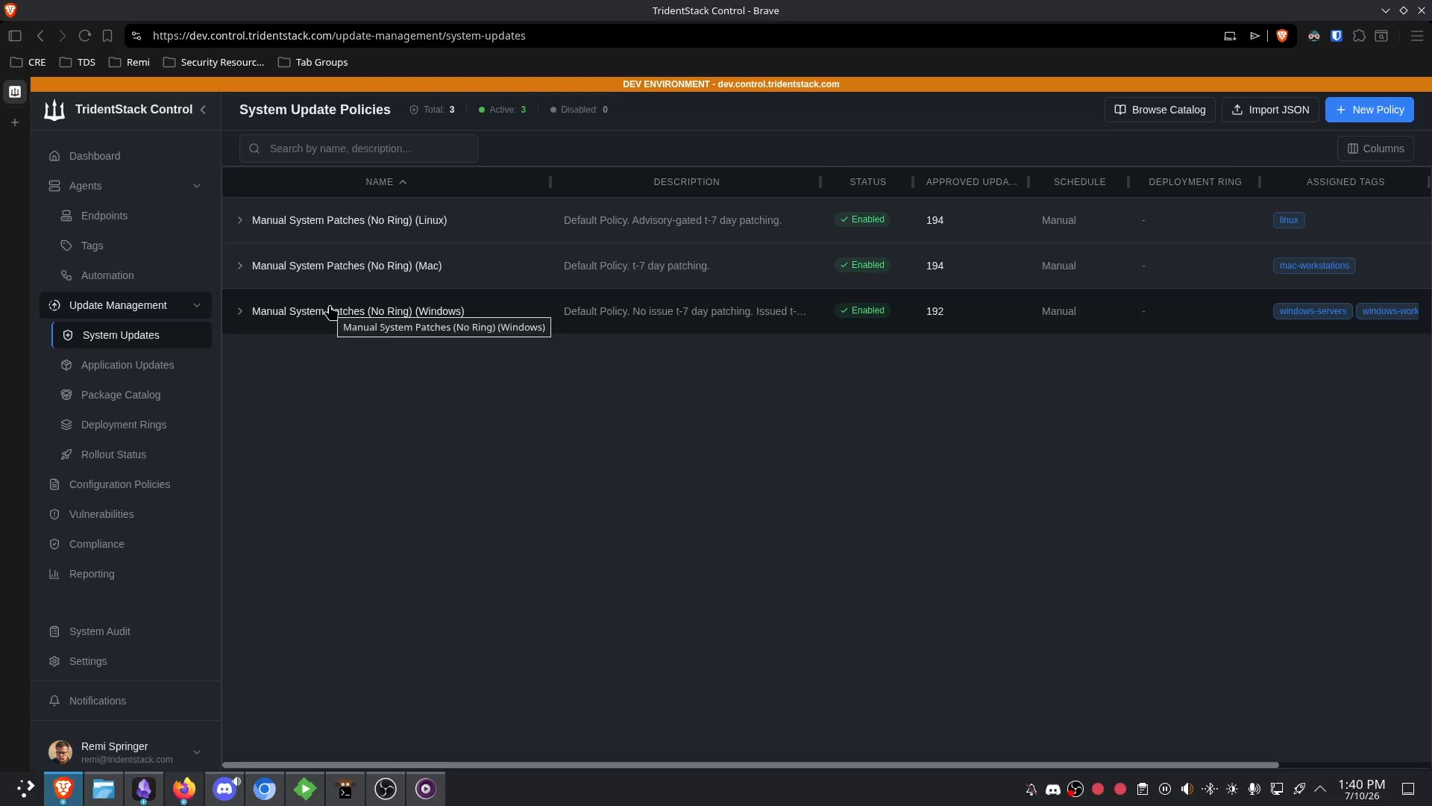
pyautogui.click(291, 326)
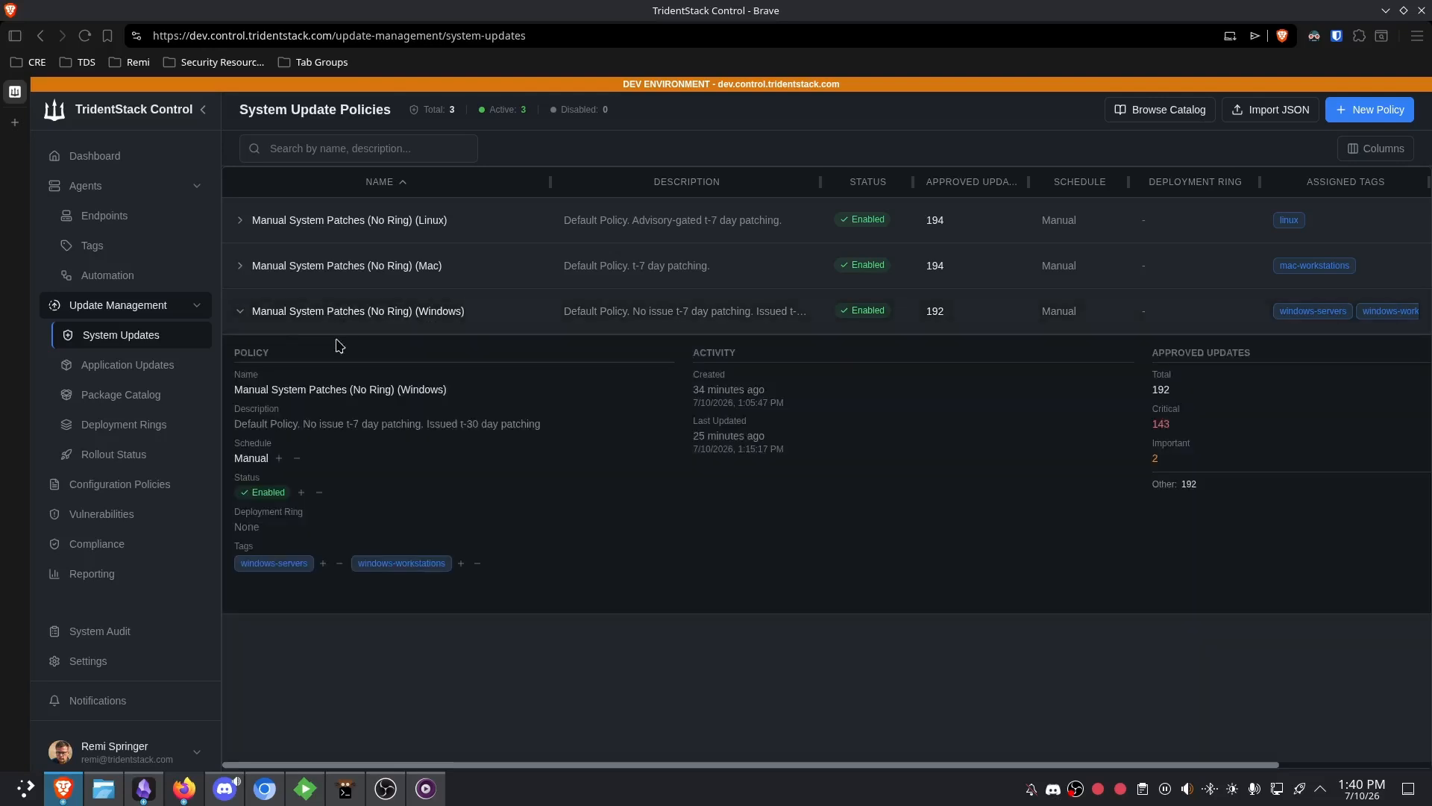
pyautogui.click(387, 321)
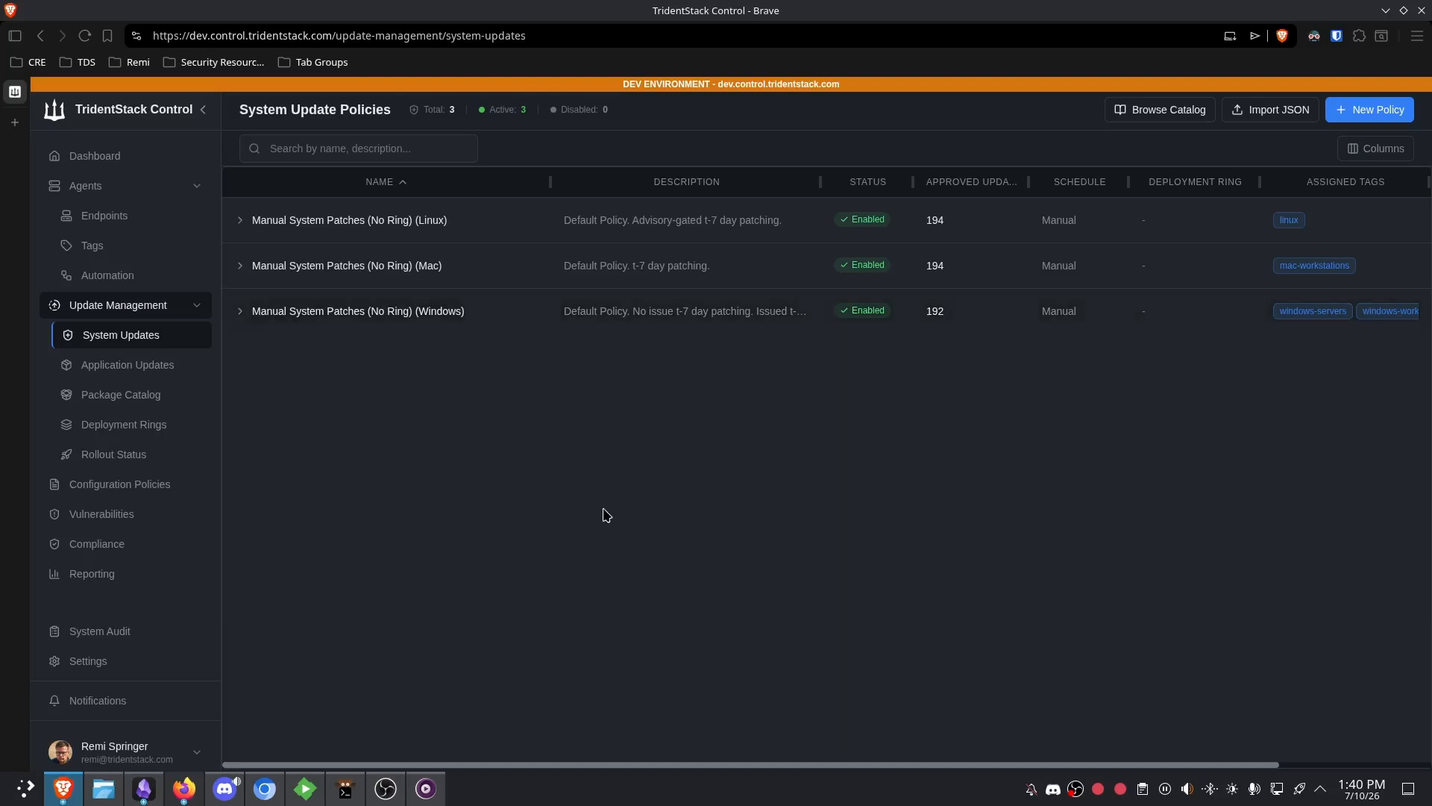
# - Create a new system update policy named "Duplicate Manual System Patches (No Ring) (Windows)"
pyautogui.click(1371, 110)
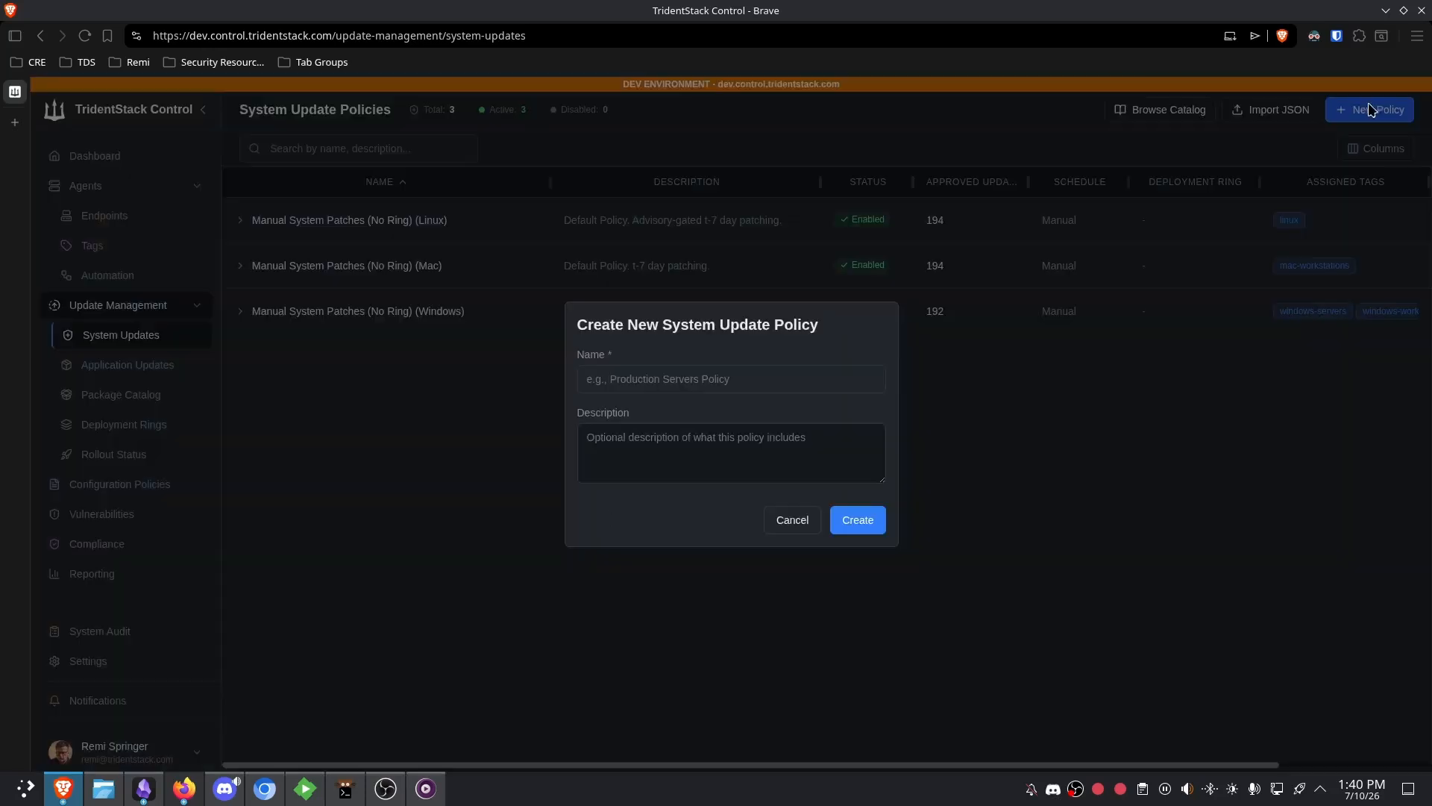
pyautogui.click(687, 378)
pyautogui.write('Manual System Patches (No Ring) (Windows)')
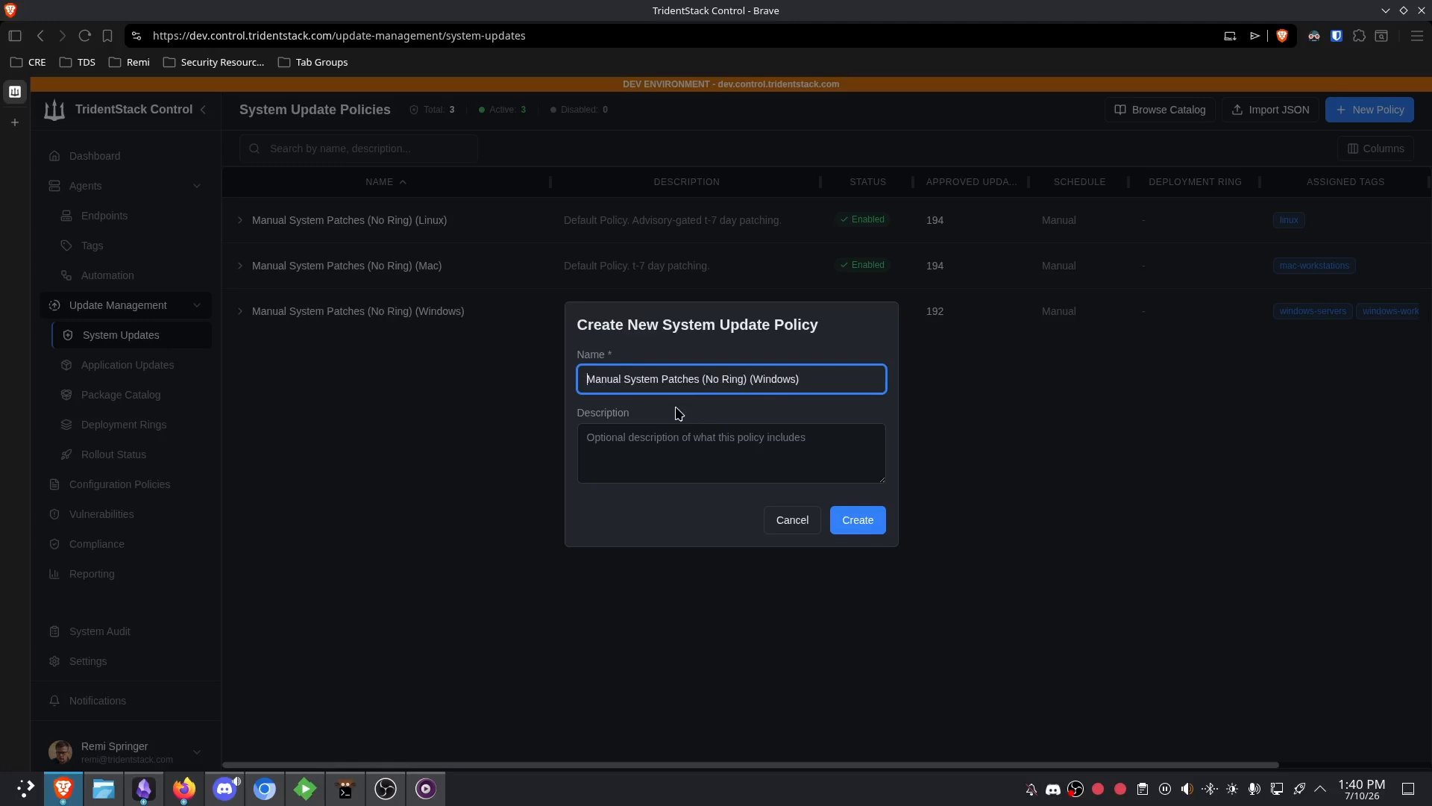
pyautogui.write('Duplicate')
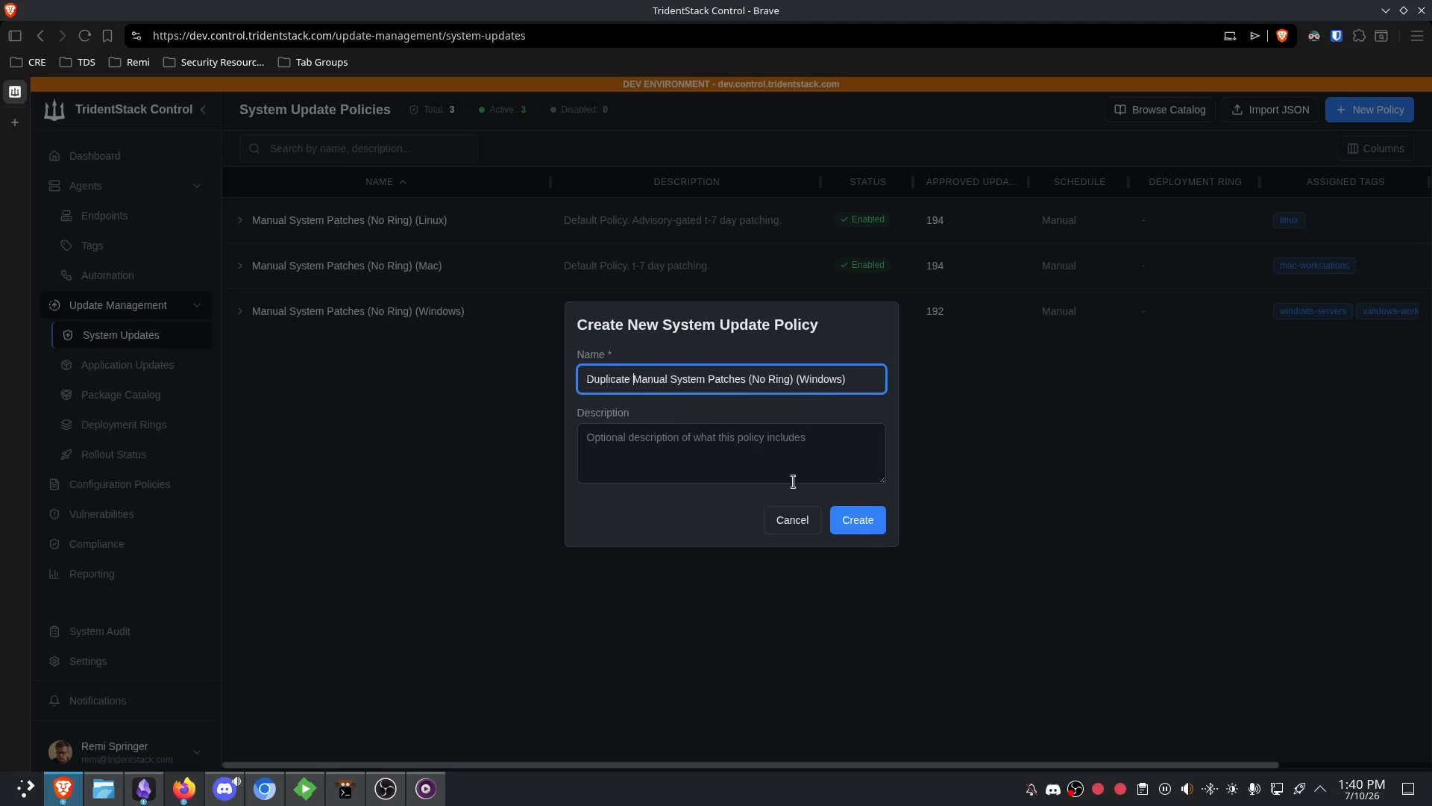
pyautogui.click(857, 520)
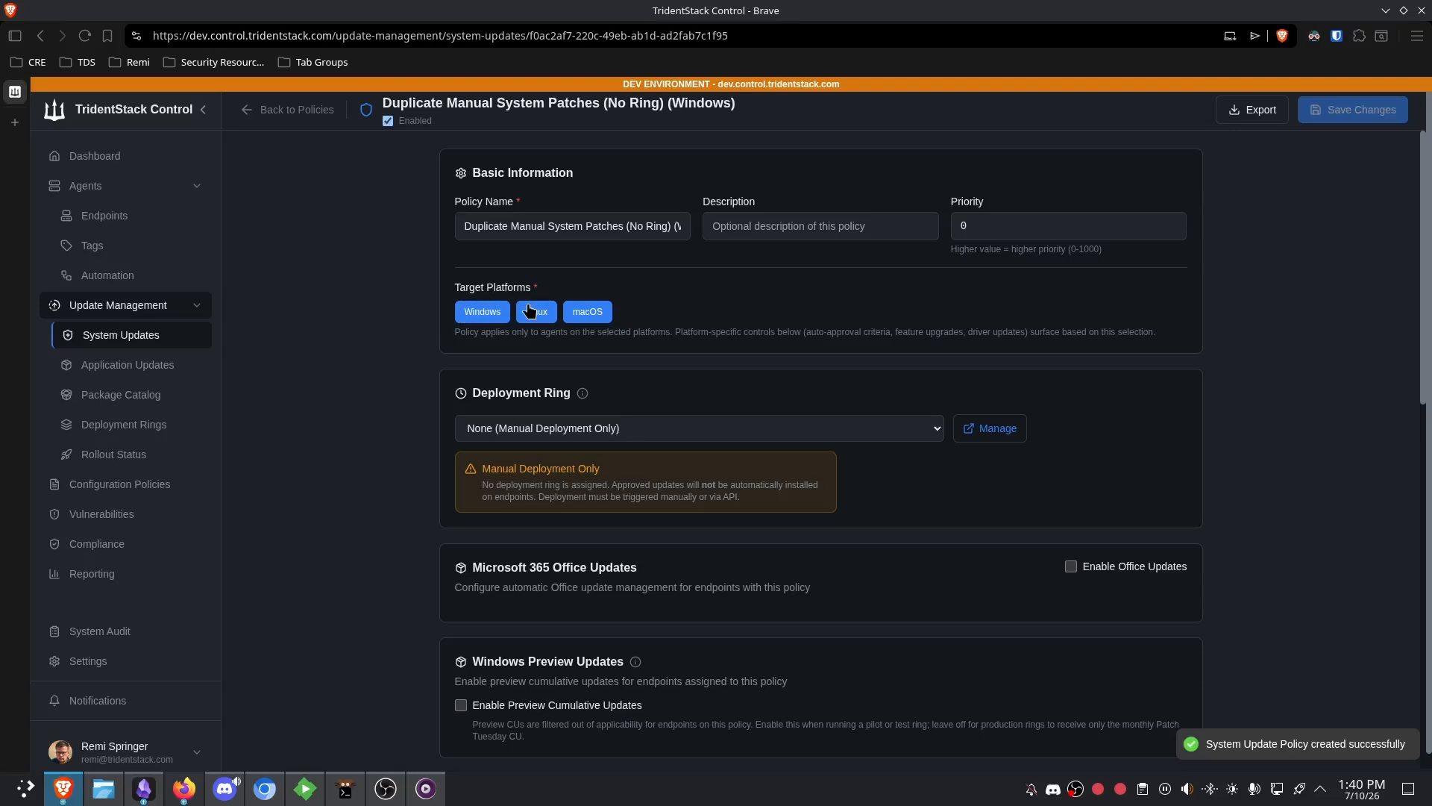
# - Limit the policy's target platforms to Windows by removing Linux and macOS, leaving the description and priority untouched
pyautogui.click(534, 312)
pyautogui.click(587, 311)
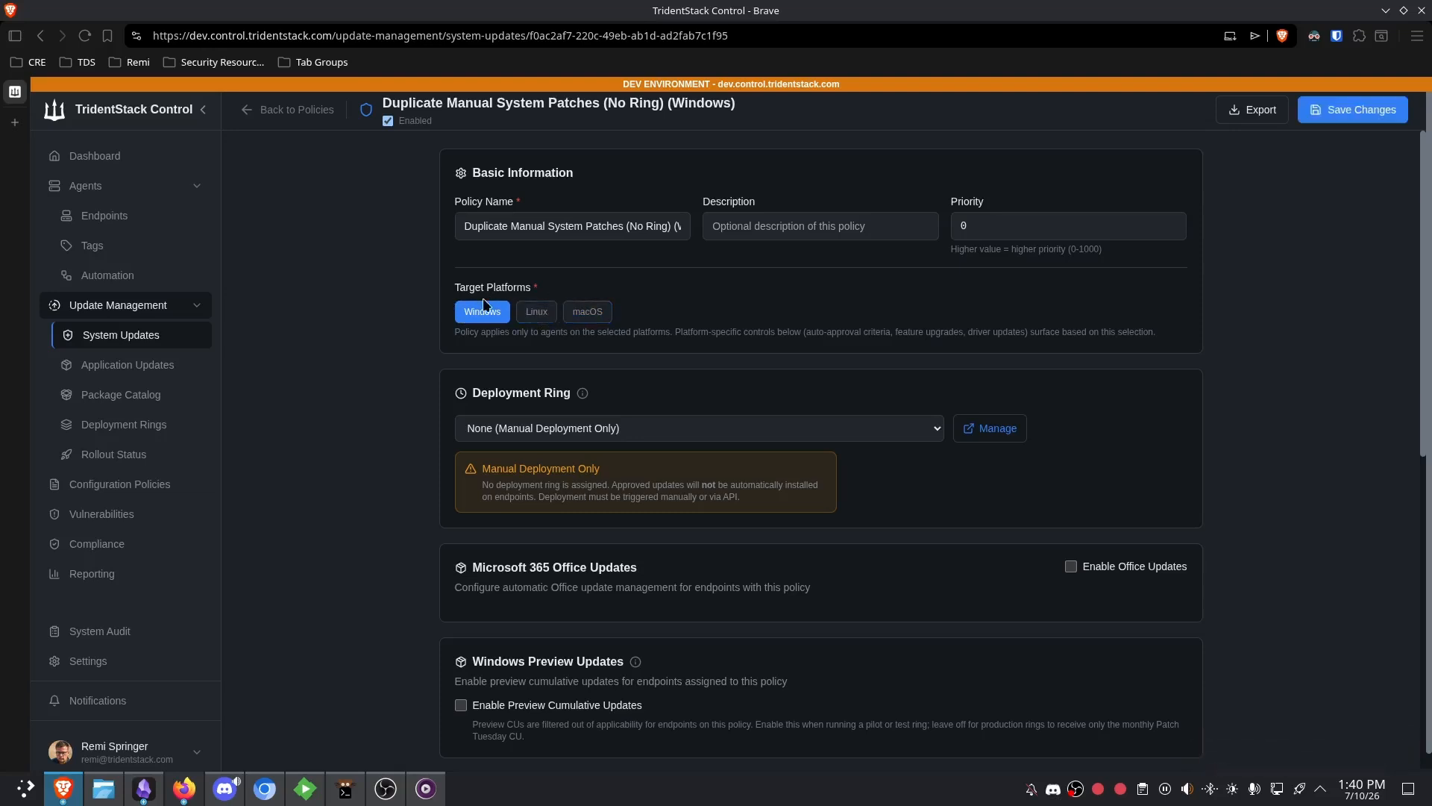
pyautogui.click(789, 213)
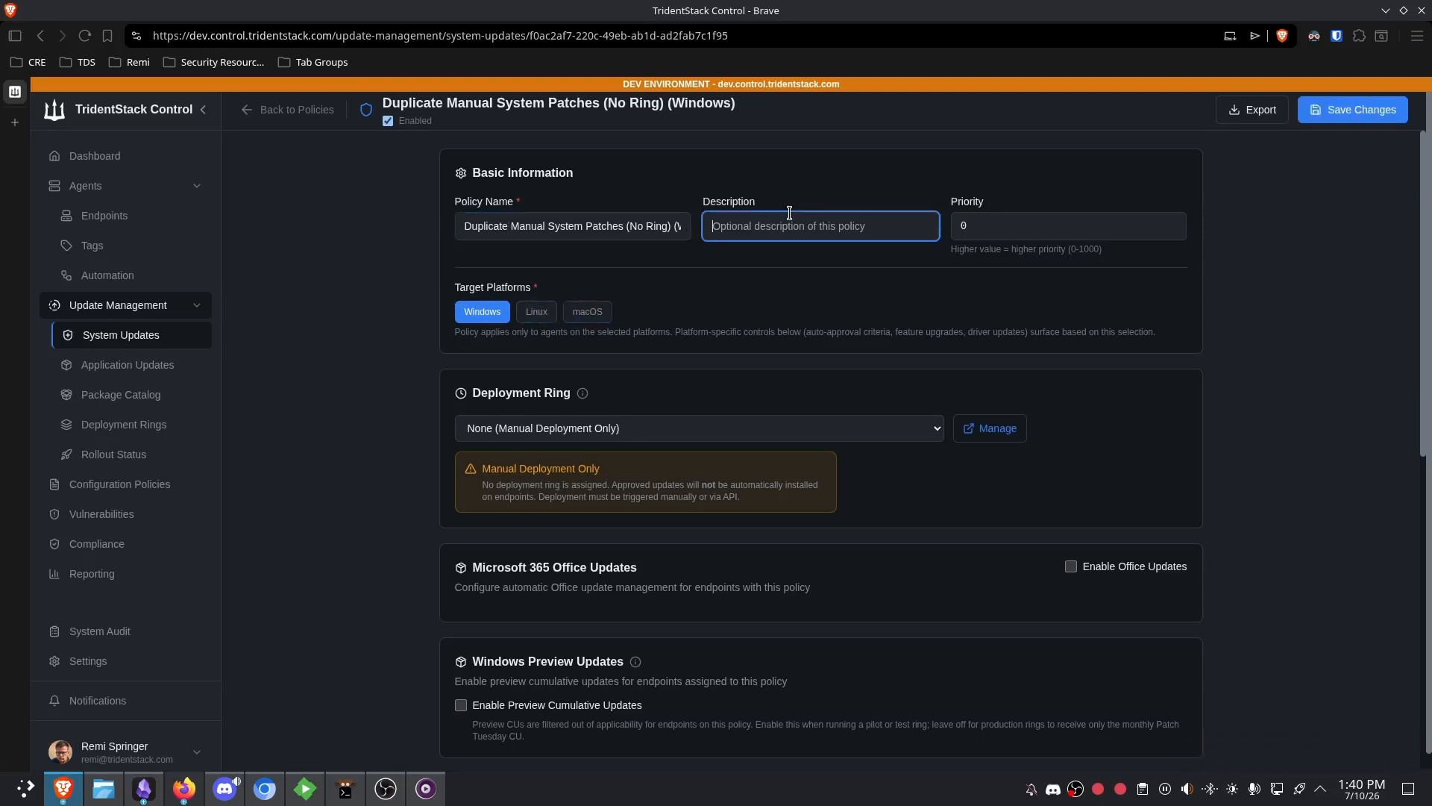
pyautogui.click(1025, 229)
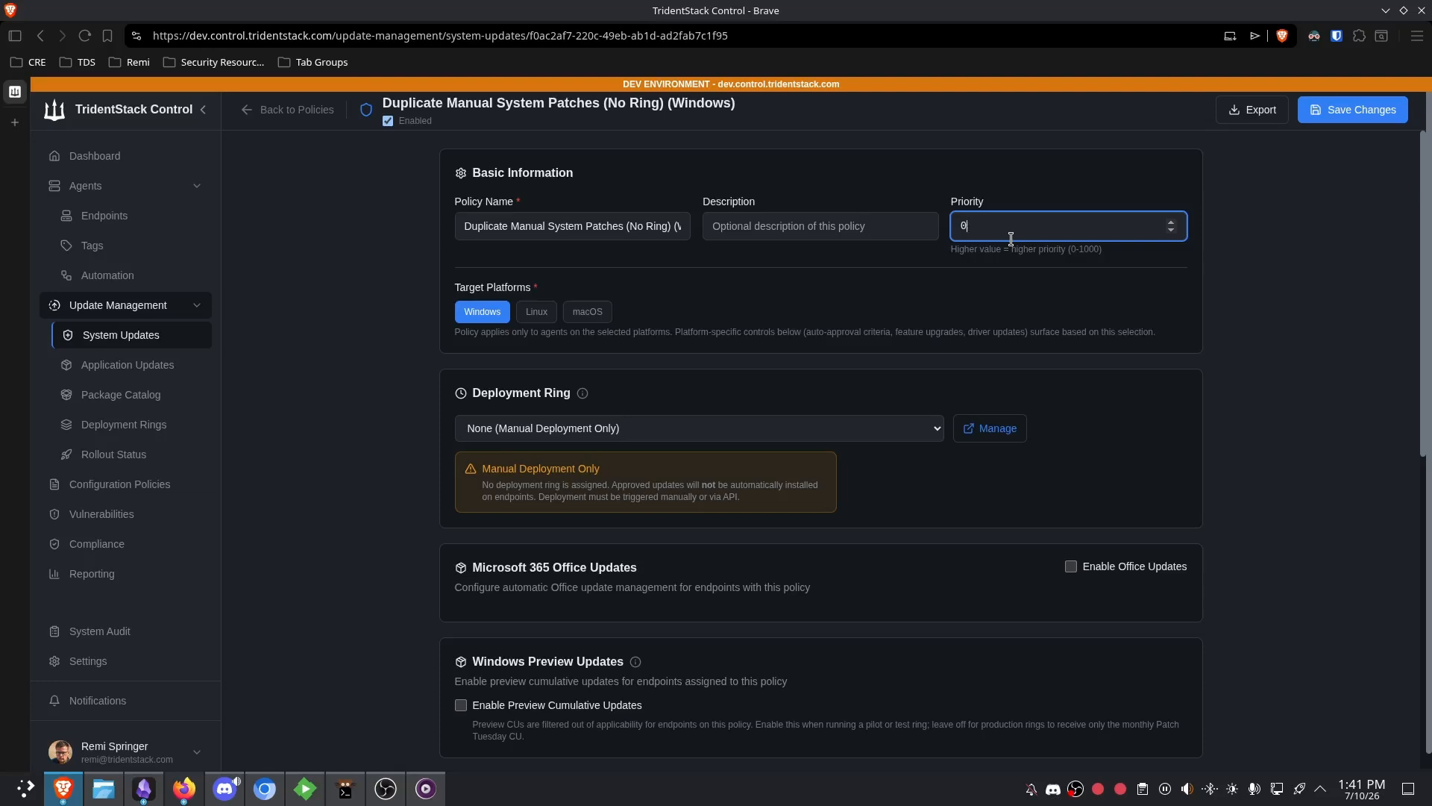
pyautogui.click(1217, 409)
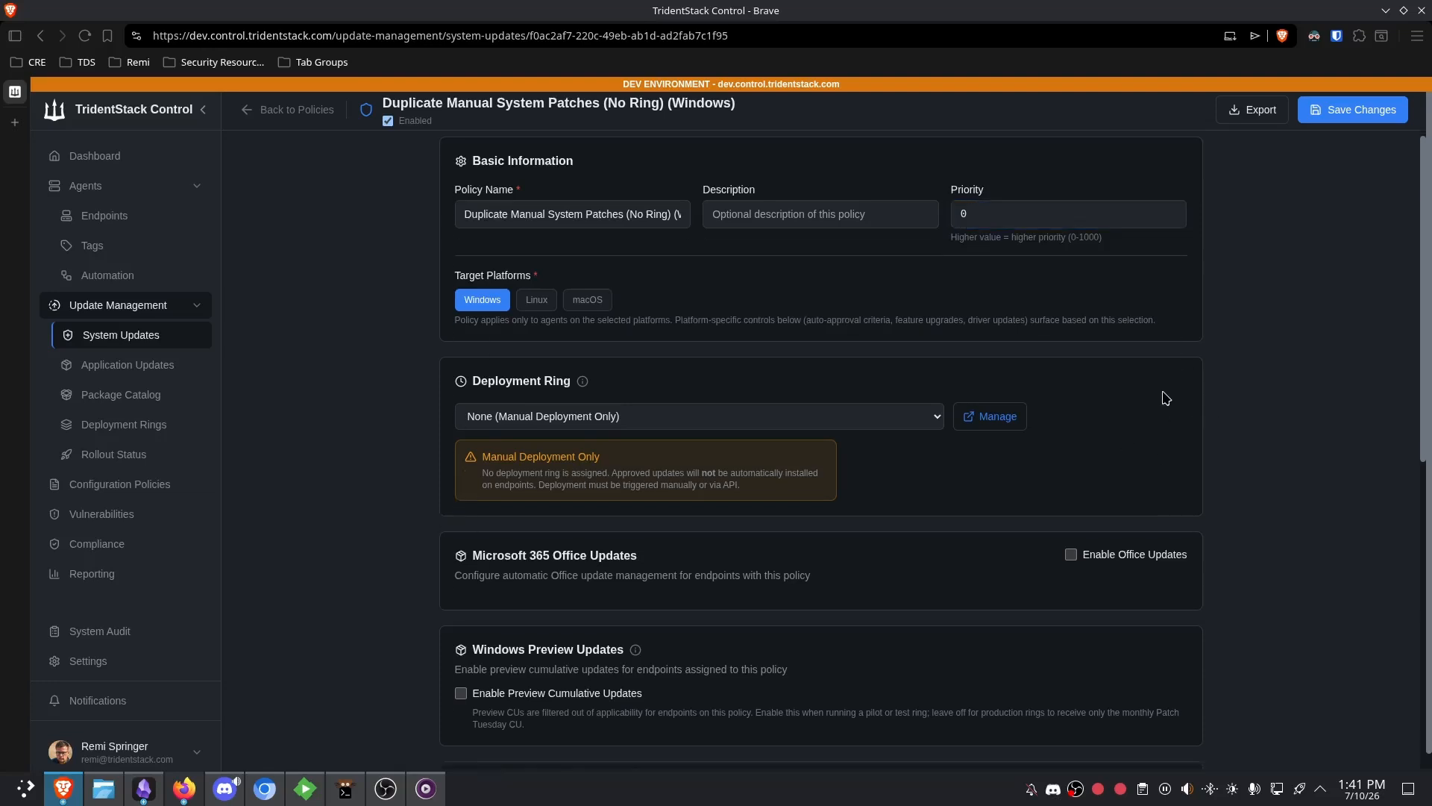
# - Examine the Deployment Ring section, reading the Manual Deployment Only note and viewing the available ring options
pyautogui.scroll(-1, 1074, 399)
pyautogui.moveTo(485, 386); pyautogui.dragTo(797, 392)
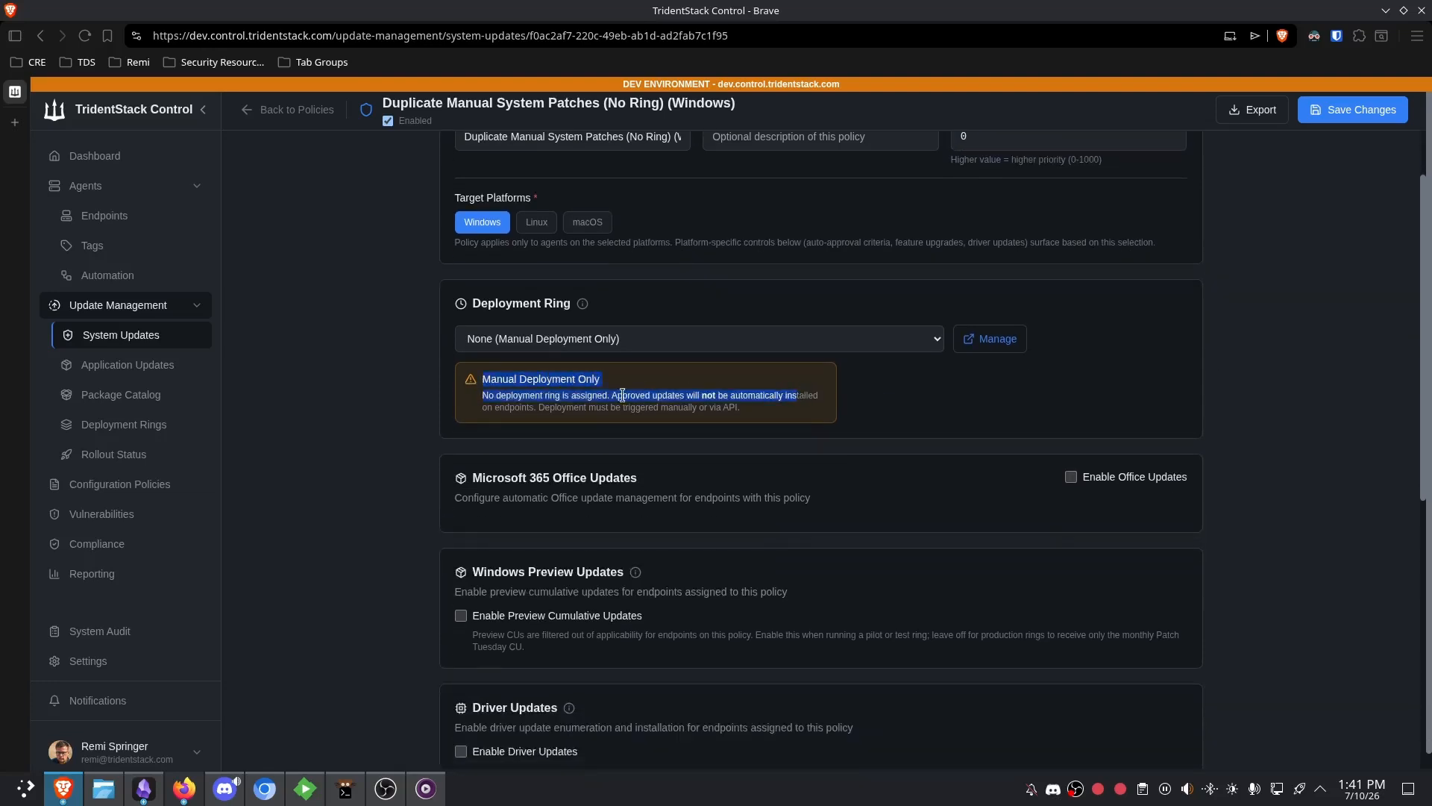
pyautogui.click(525, 401)
pyautogui.moveTo(525, 401); pyautogui.dragTo(789, 396)
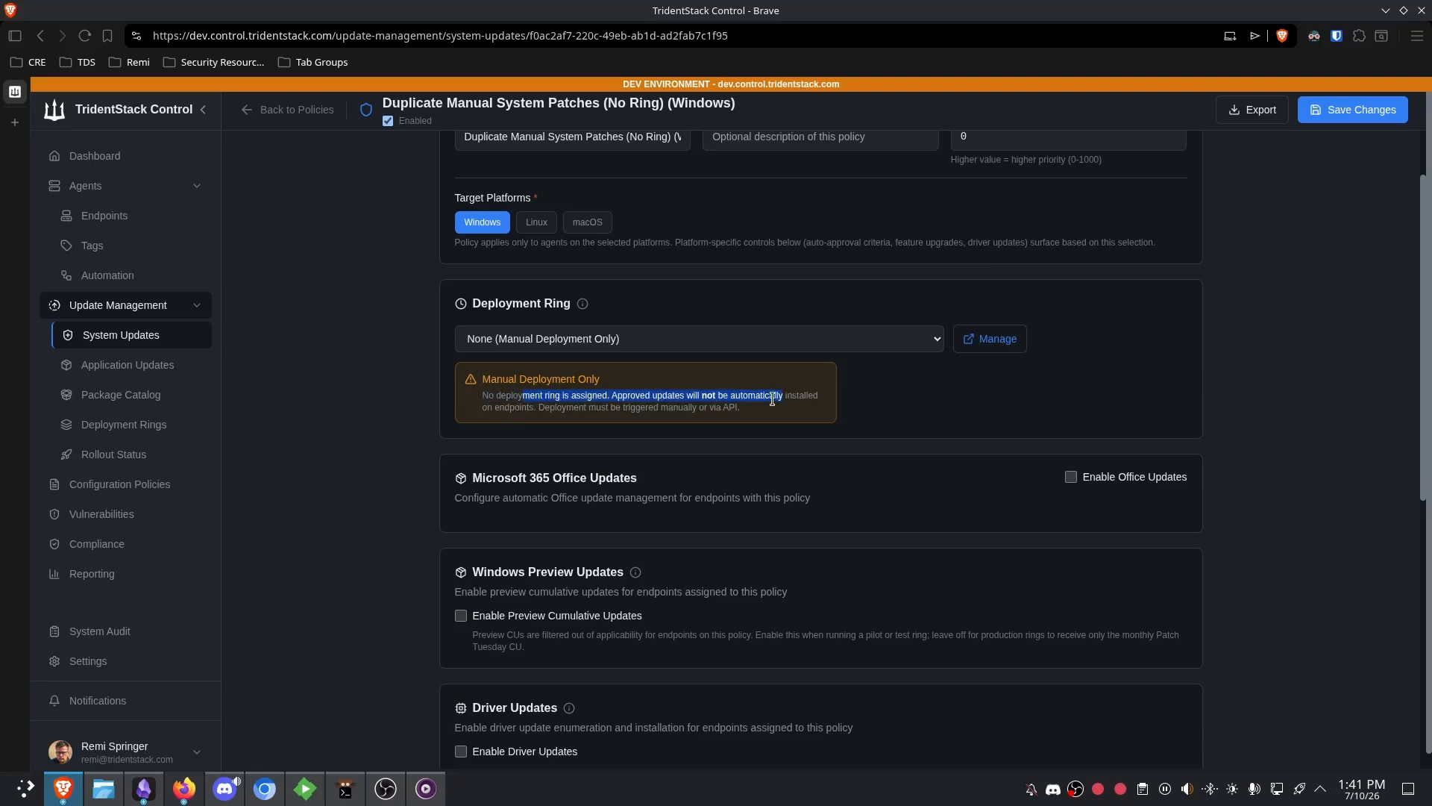
pyautogui.doubleClick(772, 397)
pyautogui.moveTo(566, 407); pyautogui.dragTo(573, 407)
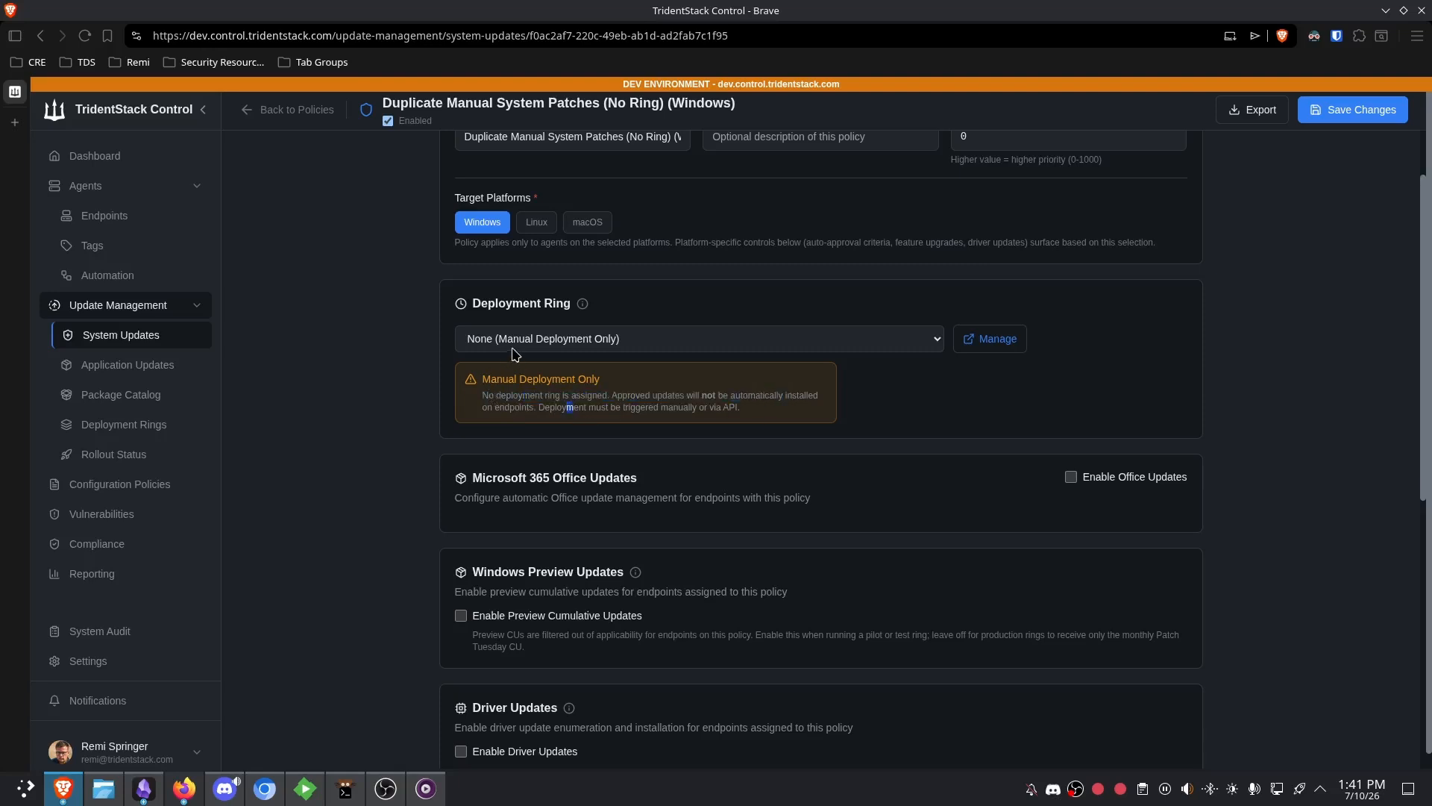
pyautogui.moveTo(538, 407); pyautogui.dragTo(758, 412)
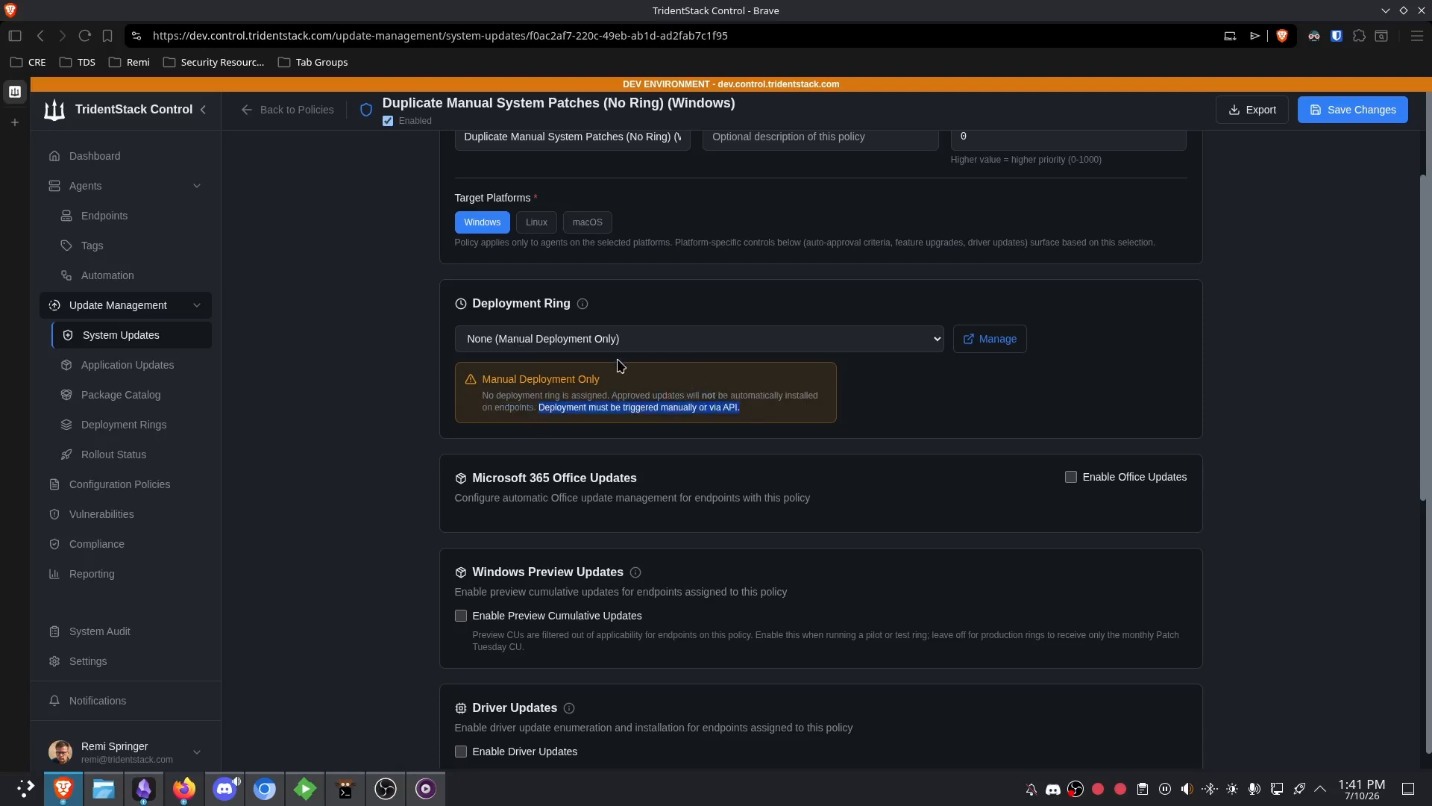
pyautogui.click(555, 341)
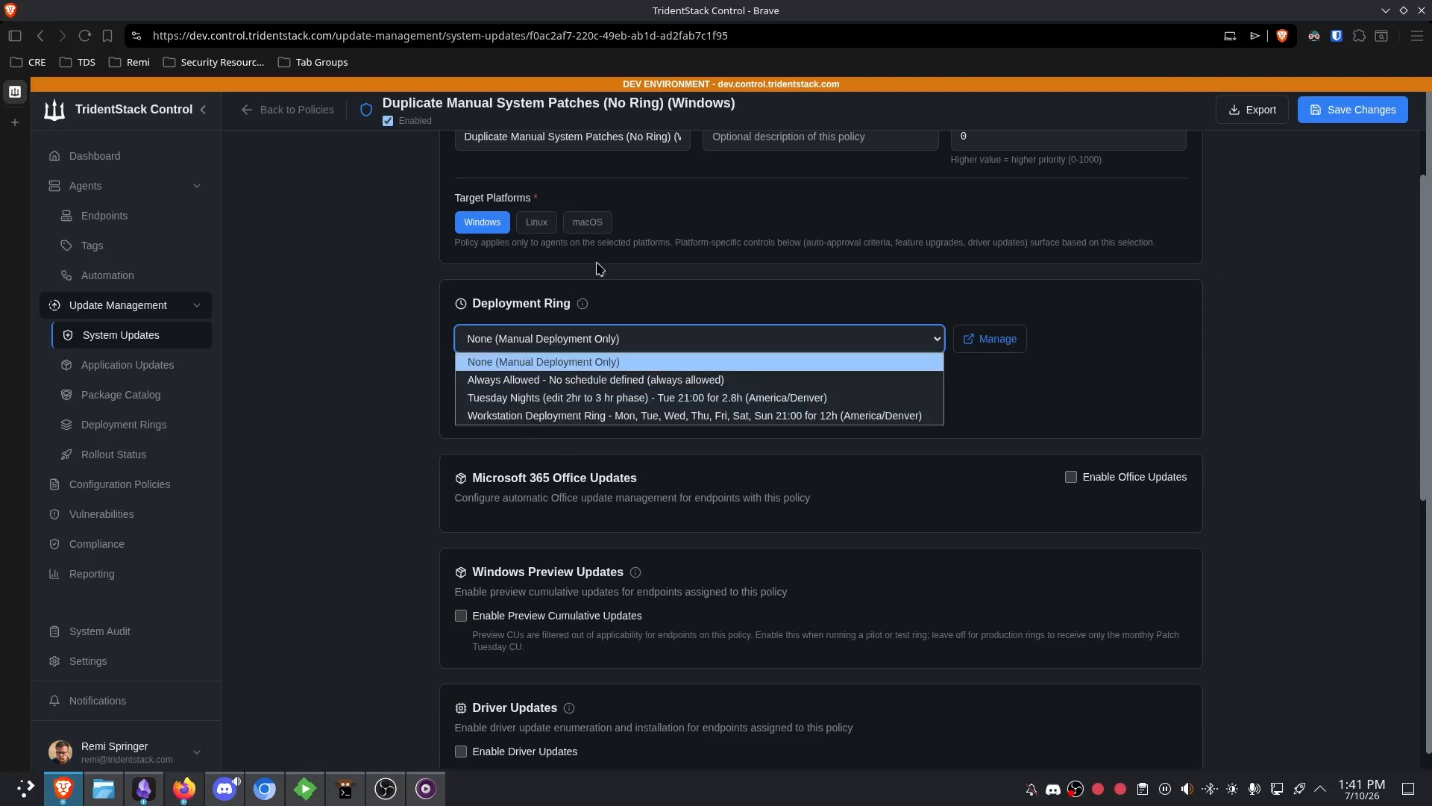
pyautogui.click(346, 340)
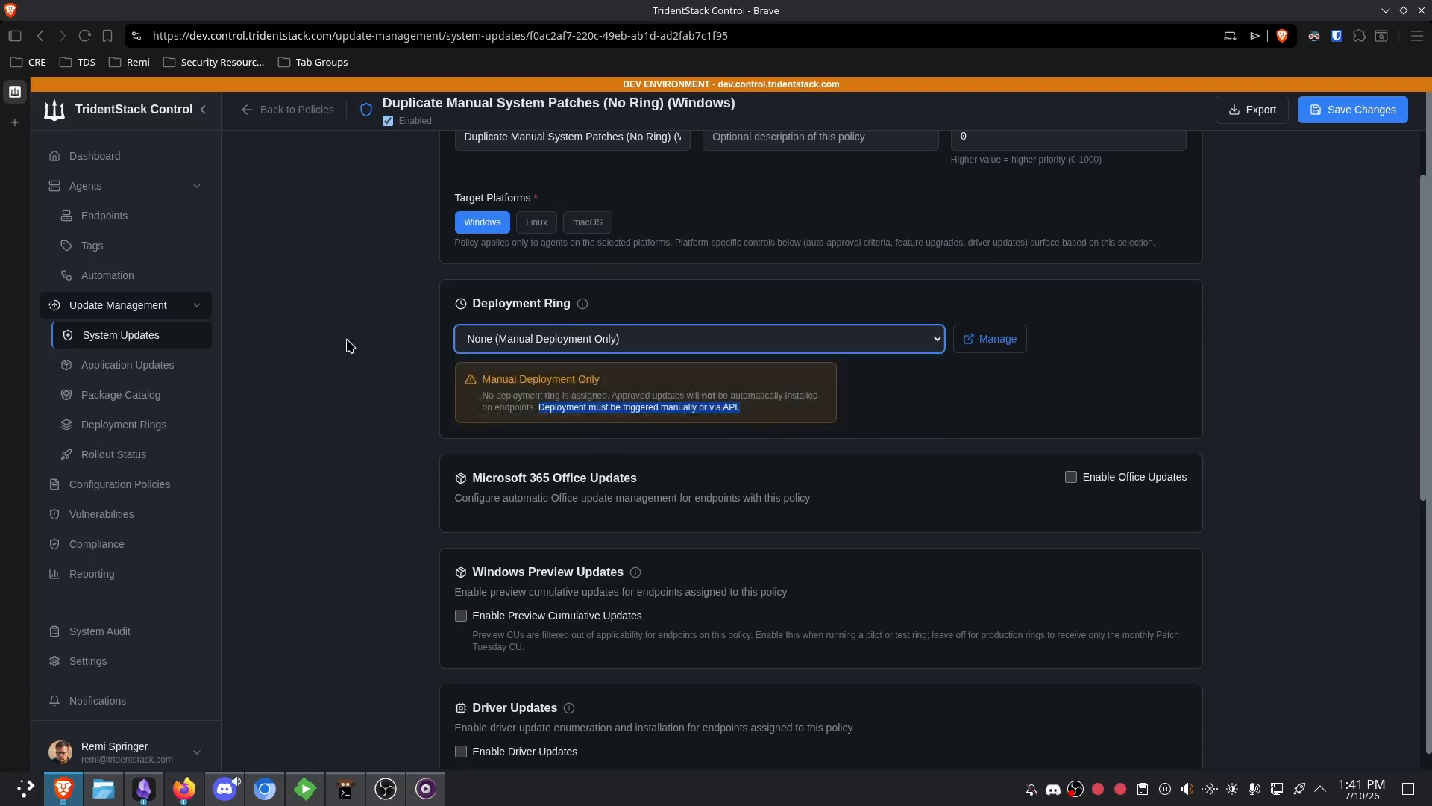
pyautogui.click(602, 423)
# - Enable driver updates for the policy
pyautogui.scroll(-2, 602, 388)
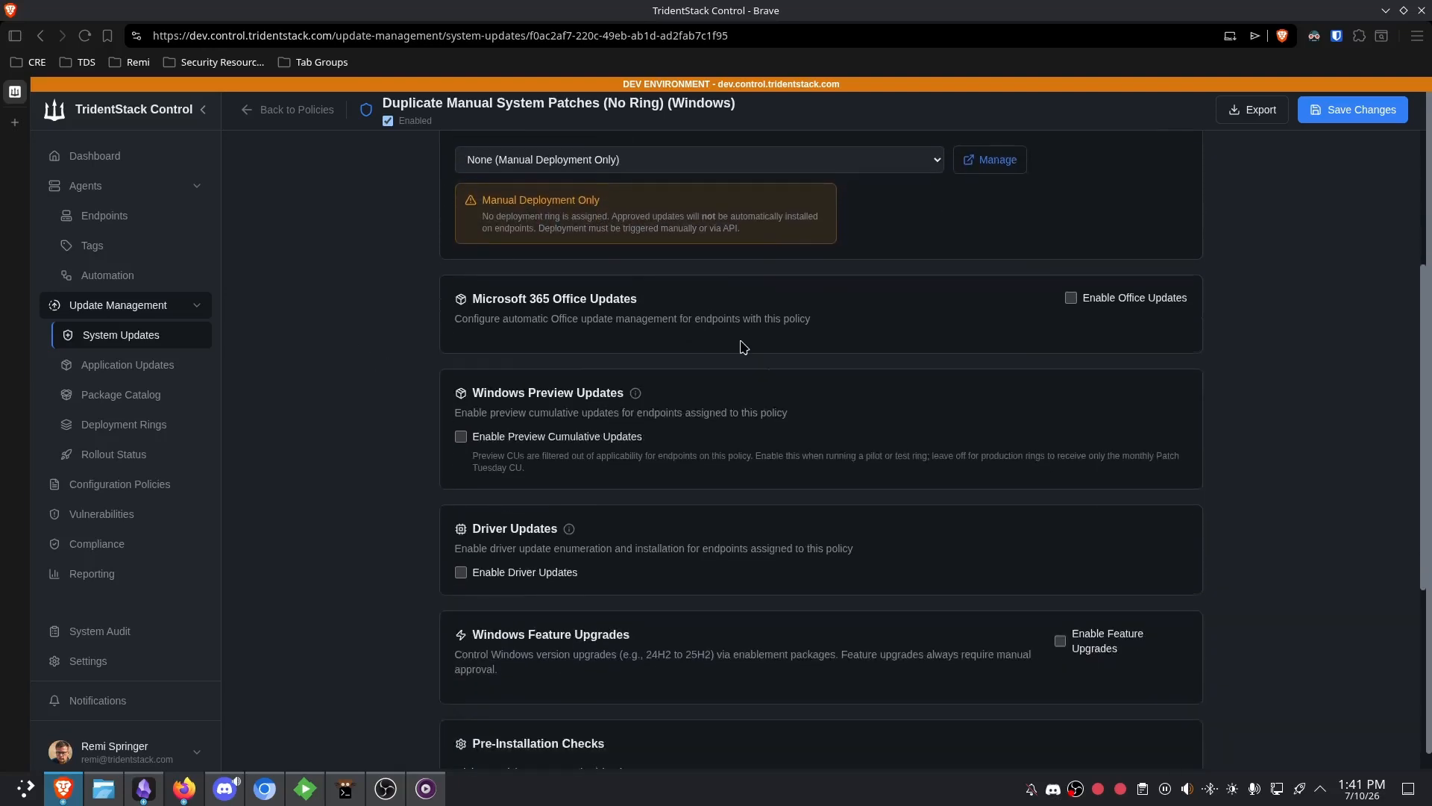
pyautogui.scroll(-1, 610, 234)
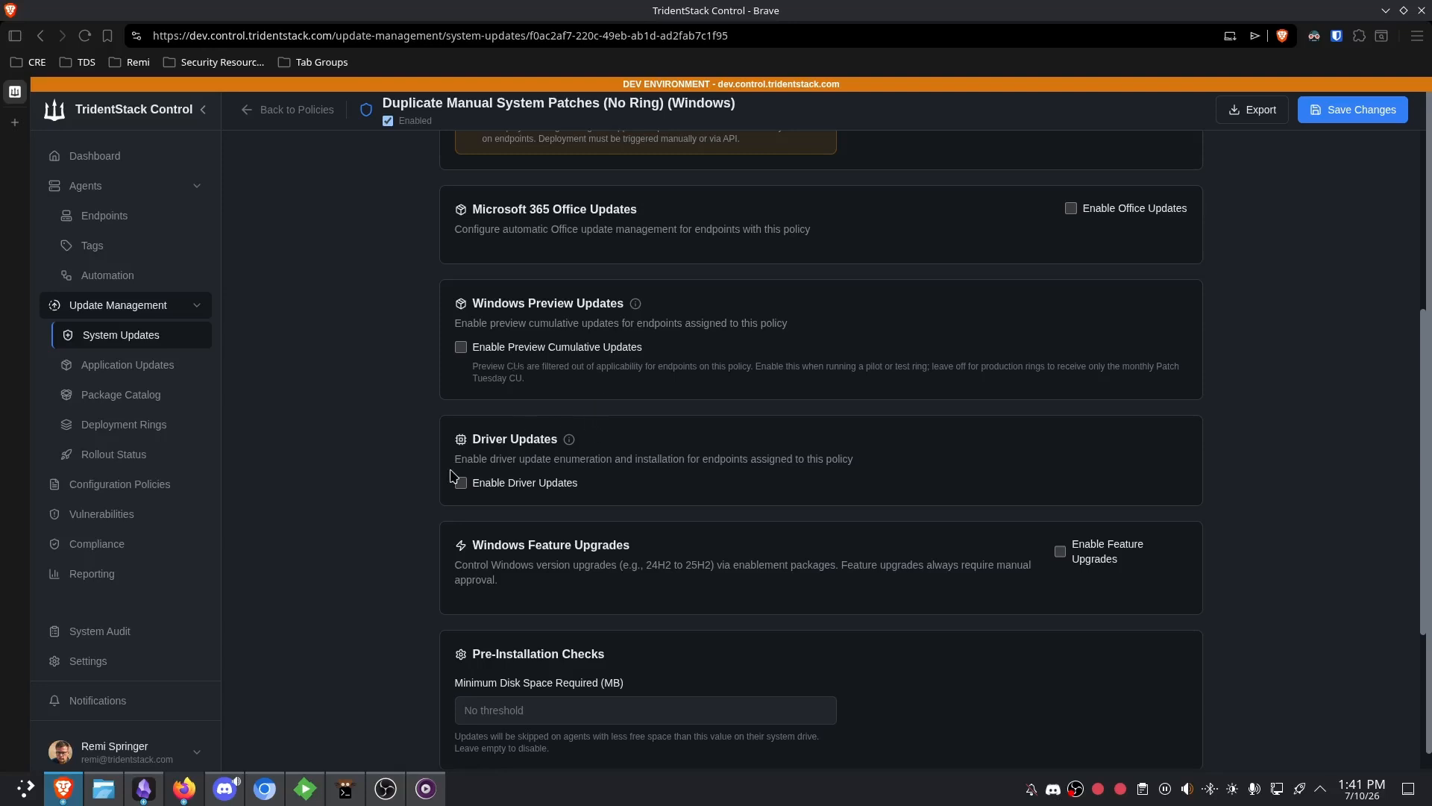
pyautogui.click(476, 486)
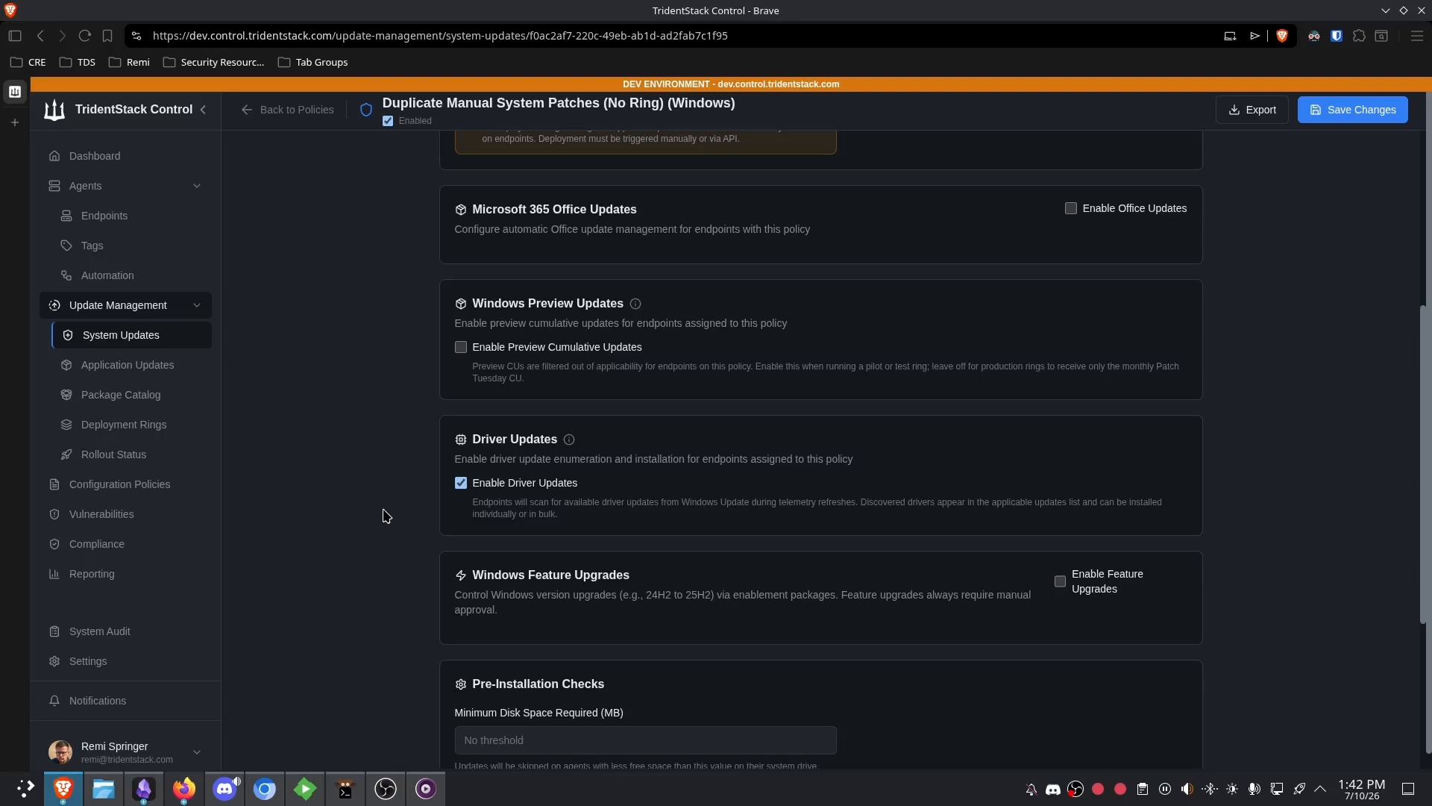
# - Review the Windows Feature Upgrades description and set the pre-installation check's minimum required disk space to 100 MB
pyautogui.scroll(-2, 358, 371)
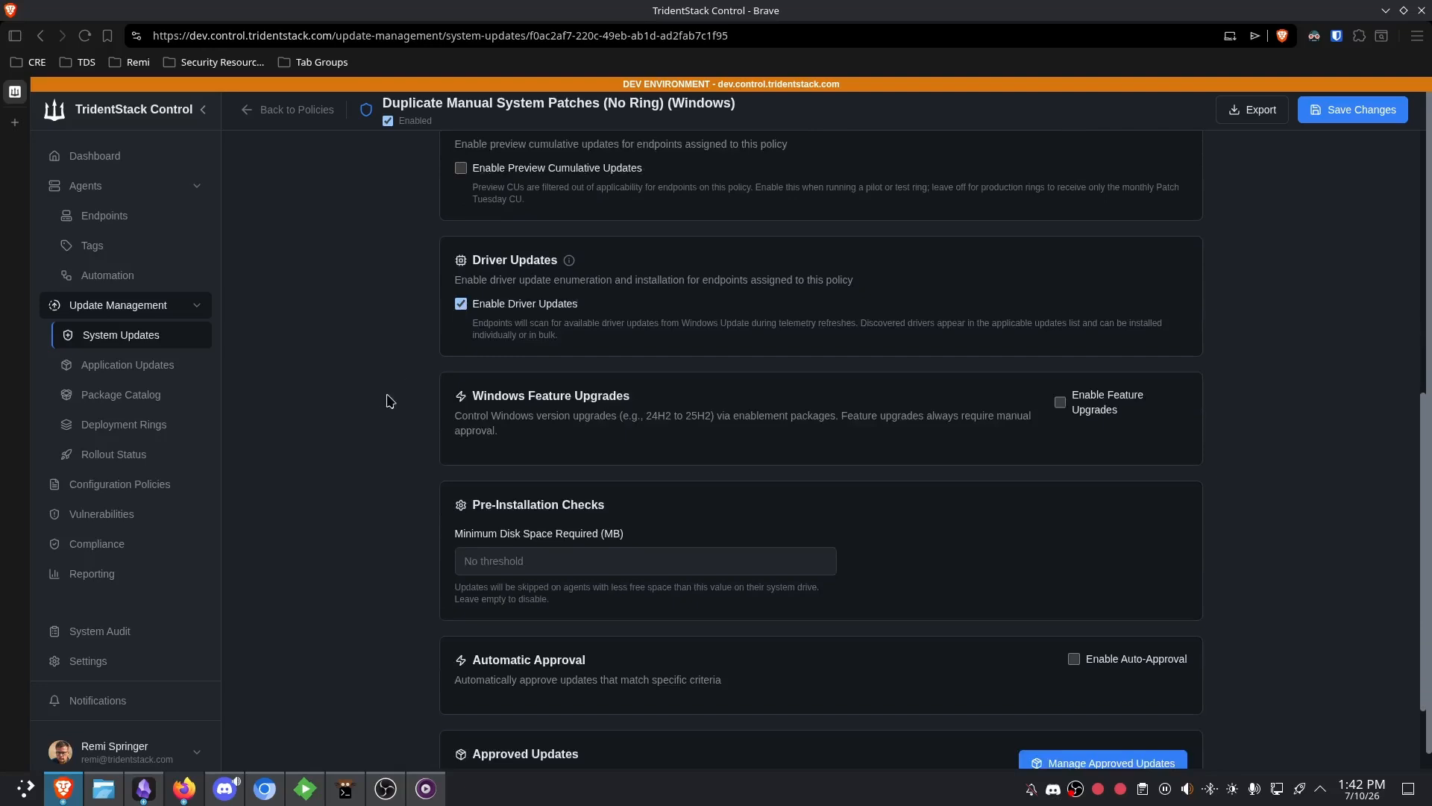
pyautogui.moveTo(632, 415); pyautogui.dragTo(713, 416)
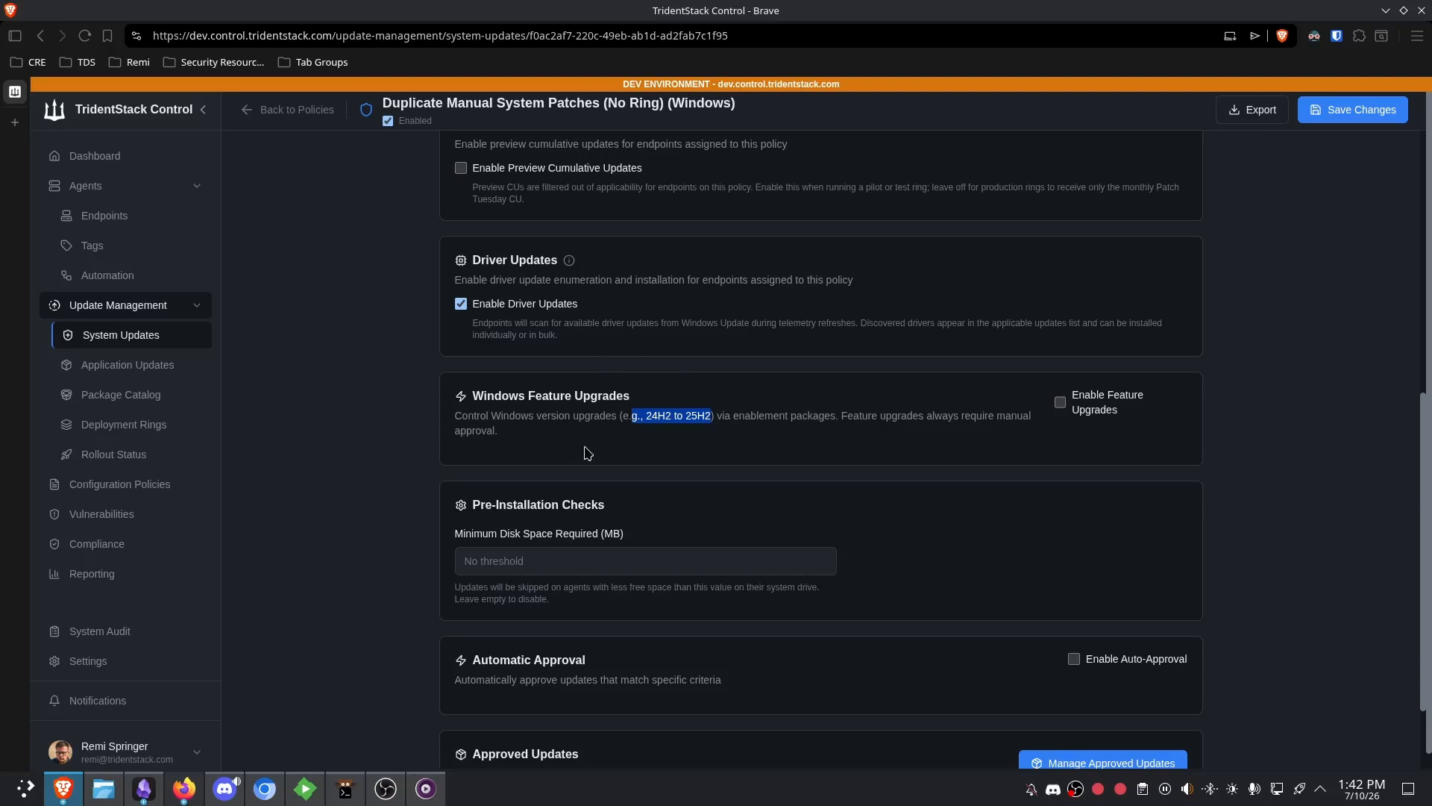
pyautogui.doubleClick(536, 504)
pyautogui.scroll(-2, 554, 459)
pyautogui.click(566, 414)
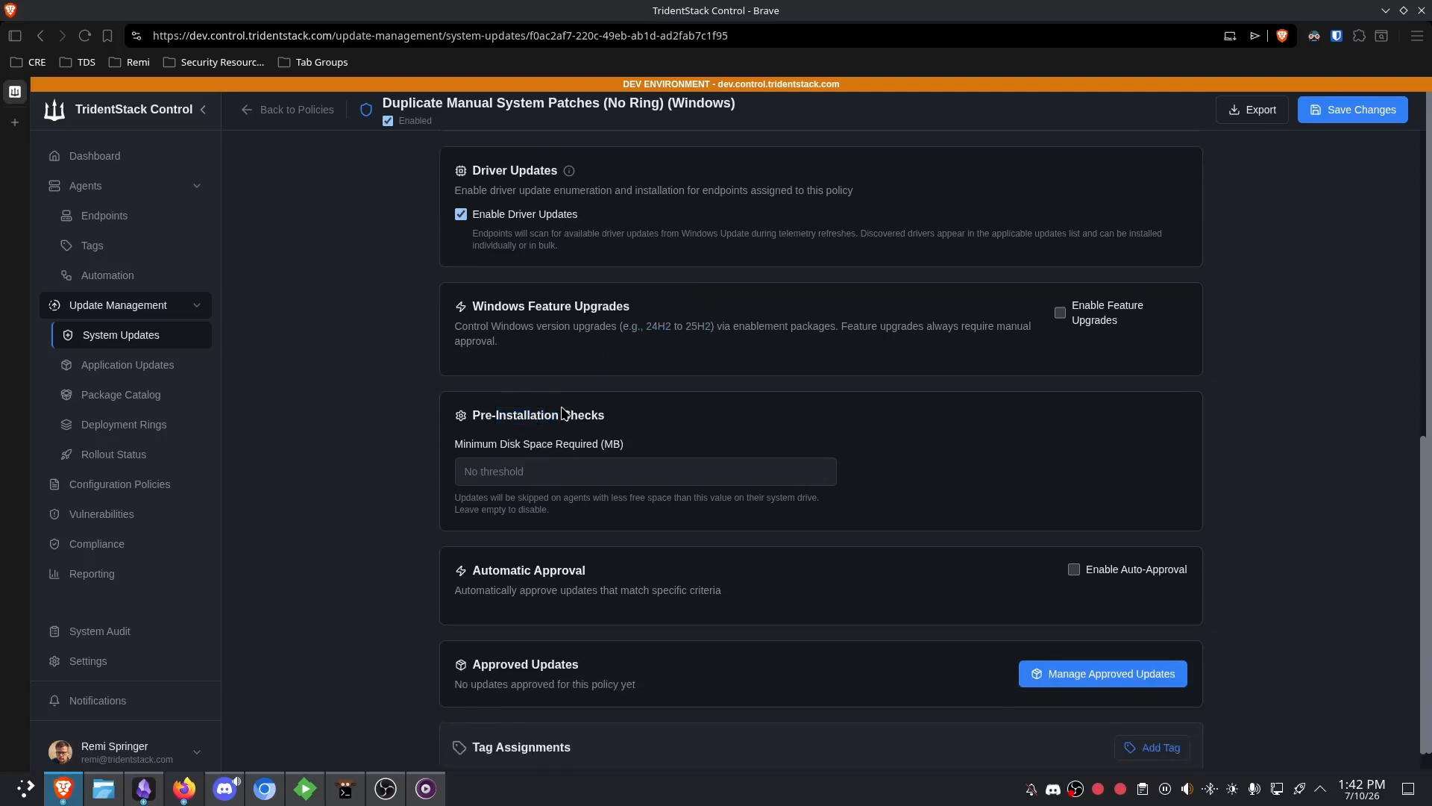
pyautogui.doubleClick(483, 415)
pyautogui.tripleClick(565, 415)
pyautogui.click(587, 449)
pyautogui.moveTo(586, 449); pyautogui.dragTo(642, 452)
pyautogui.click(601, 461)
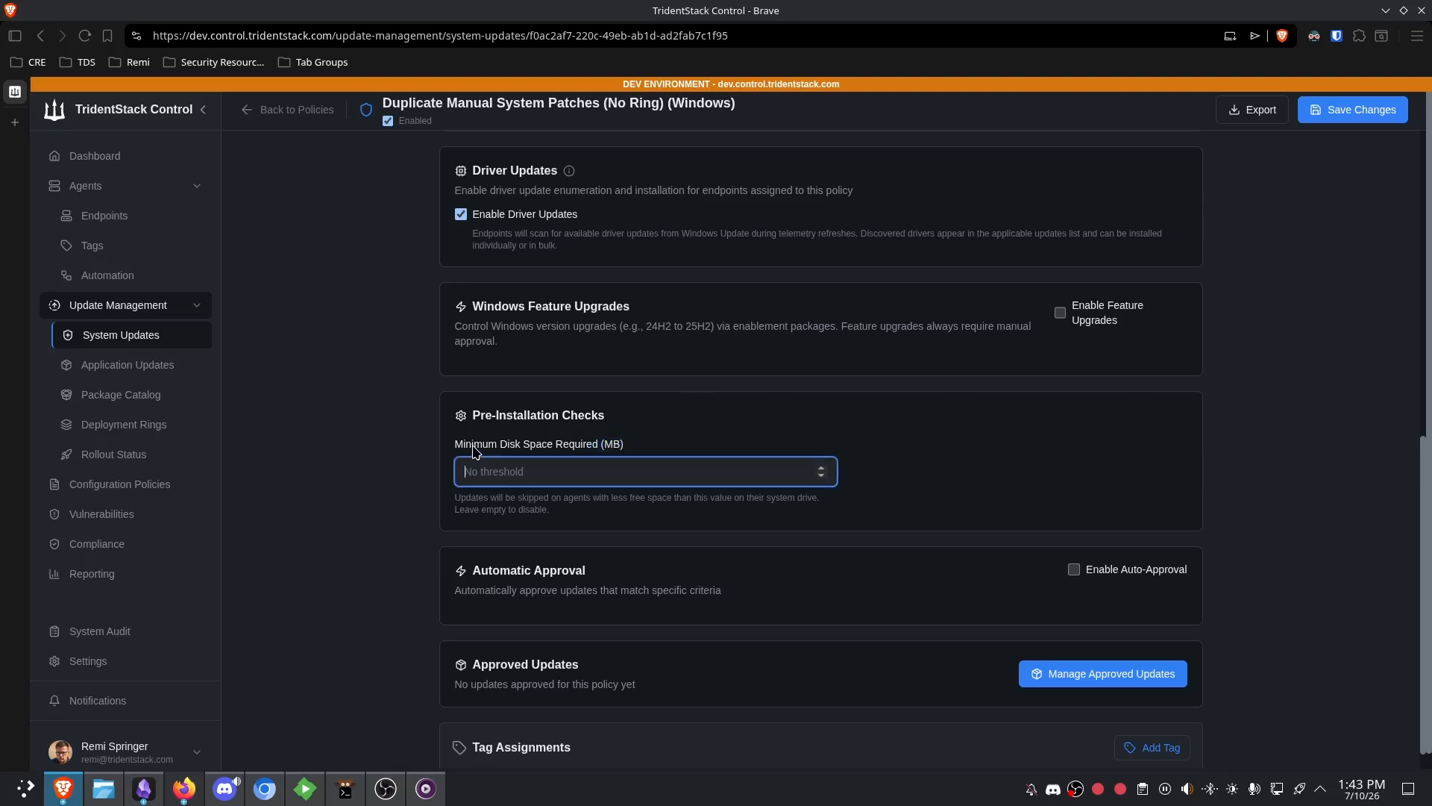
pyautogui.write('100')
pyautogui.click(443, 478)
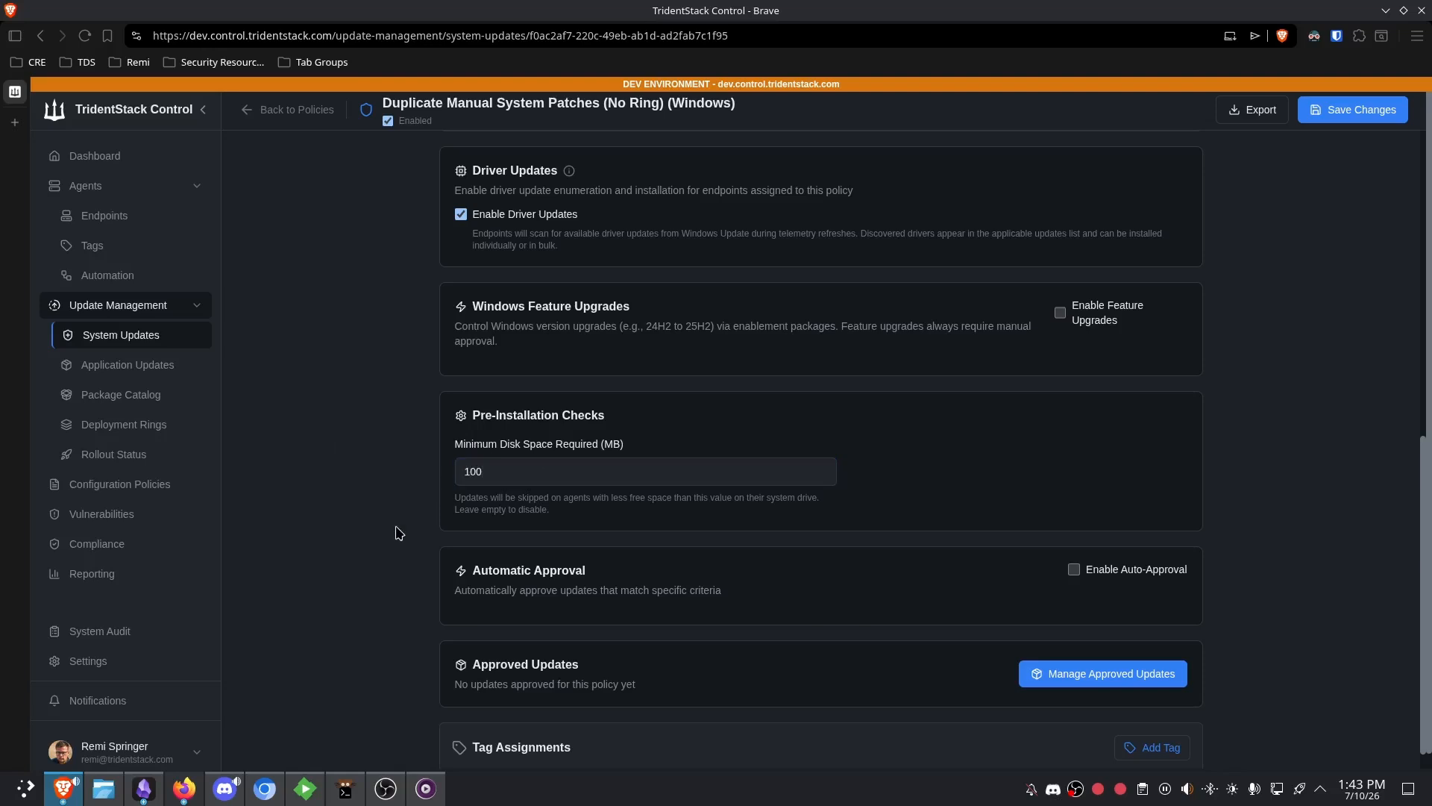
# - Enable automatic approval for the policy and add a criteria group containing two criteria that must all match
pyautogui.scroll(-1, 410, 549)
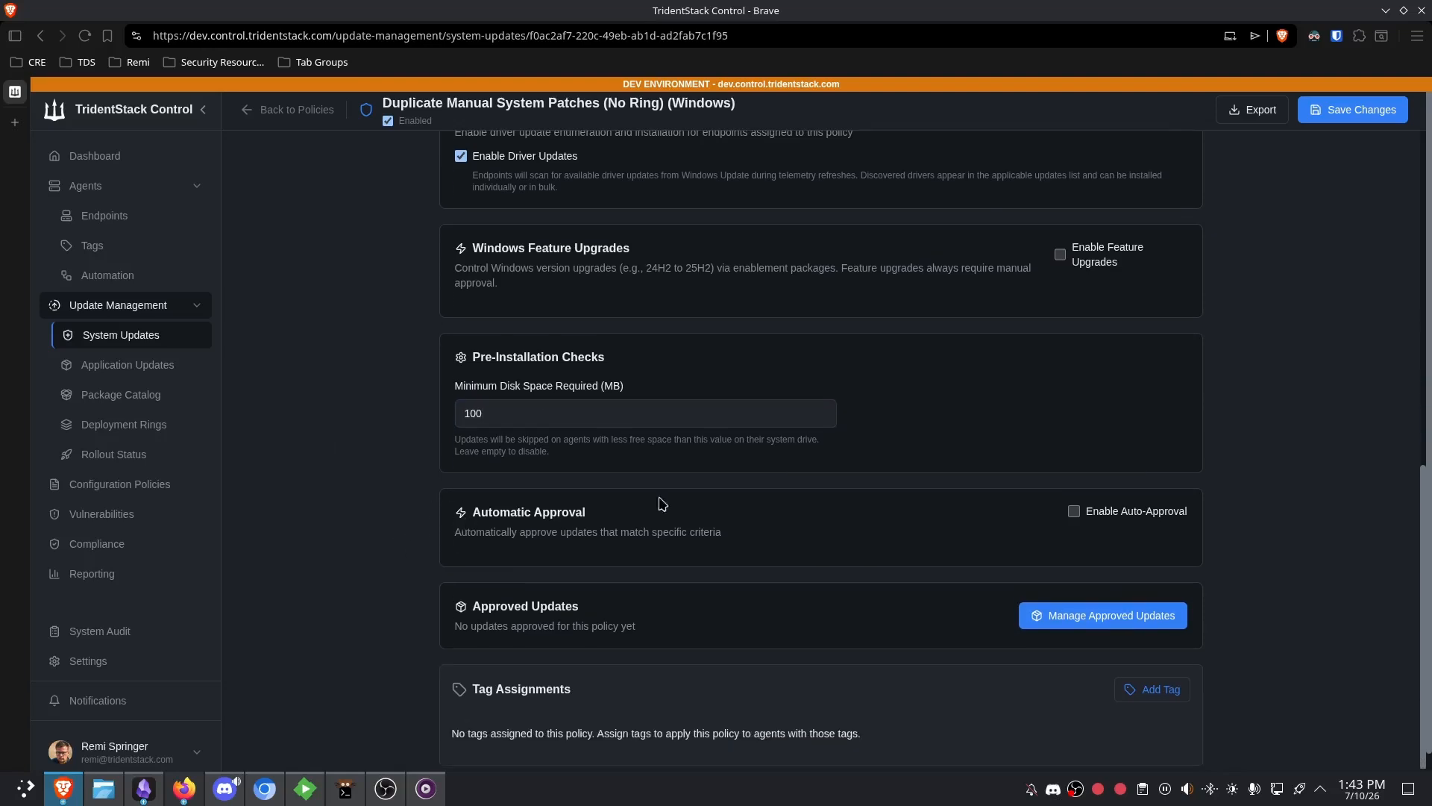
pyautogui.click(1090, 520)
pyautogui.scroll(-1, 1045, 481)
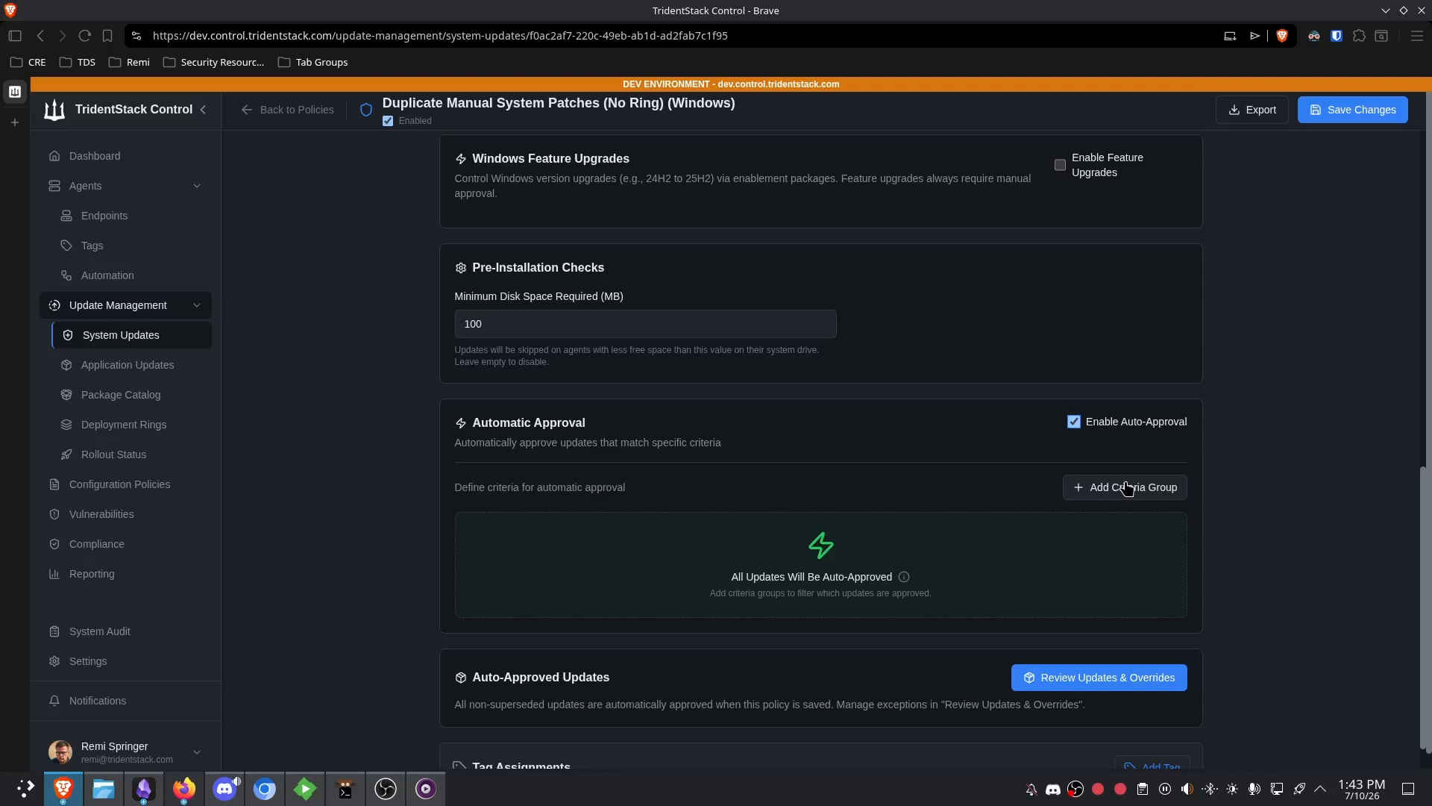
pyautogui.scroll(-1, 1119, 507)
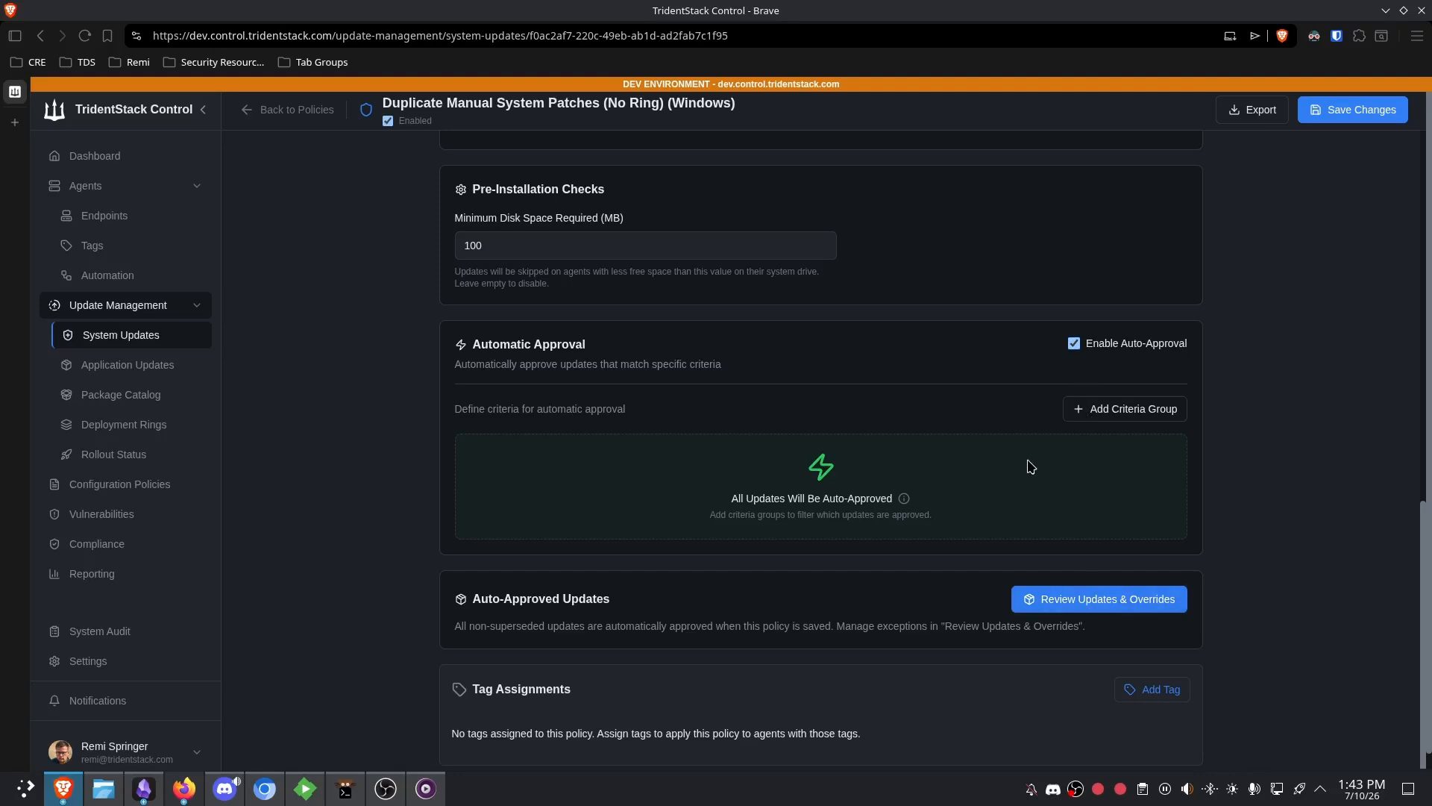
pyautogui.click(1105, 416)
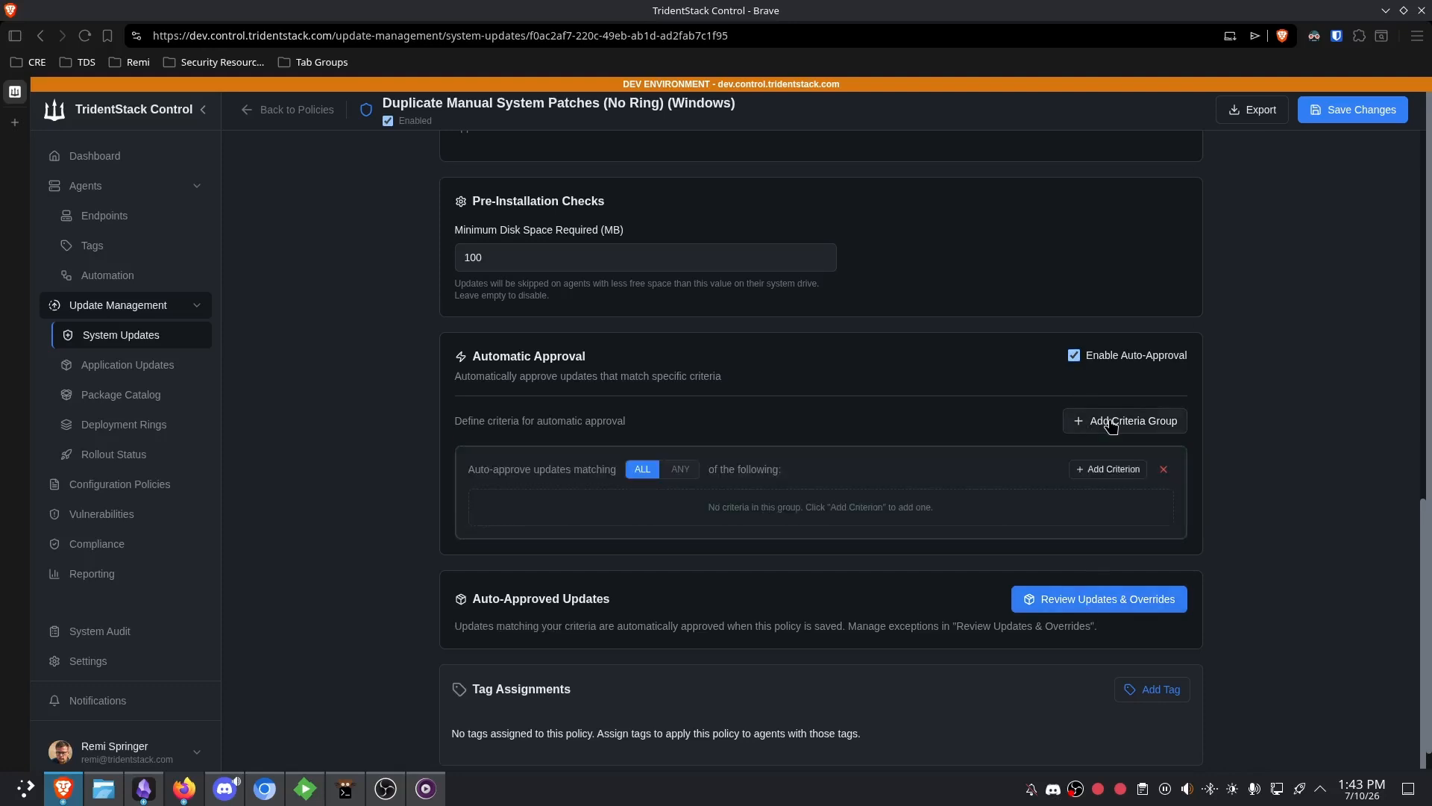
pyautogui.click(1107, 470)
pyautogui.click(1103, 470)
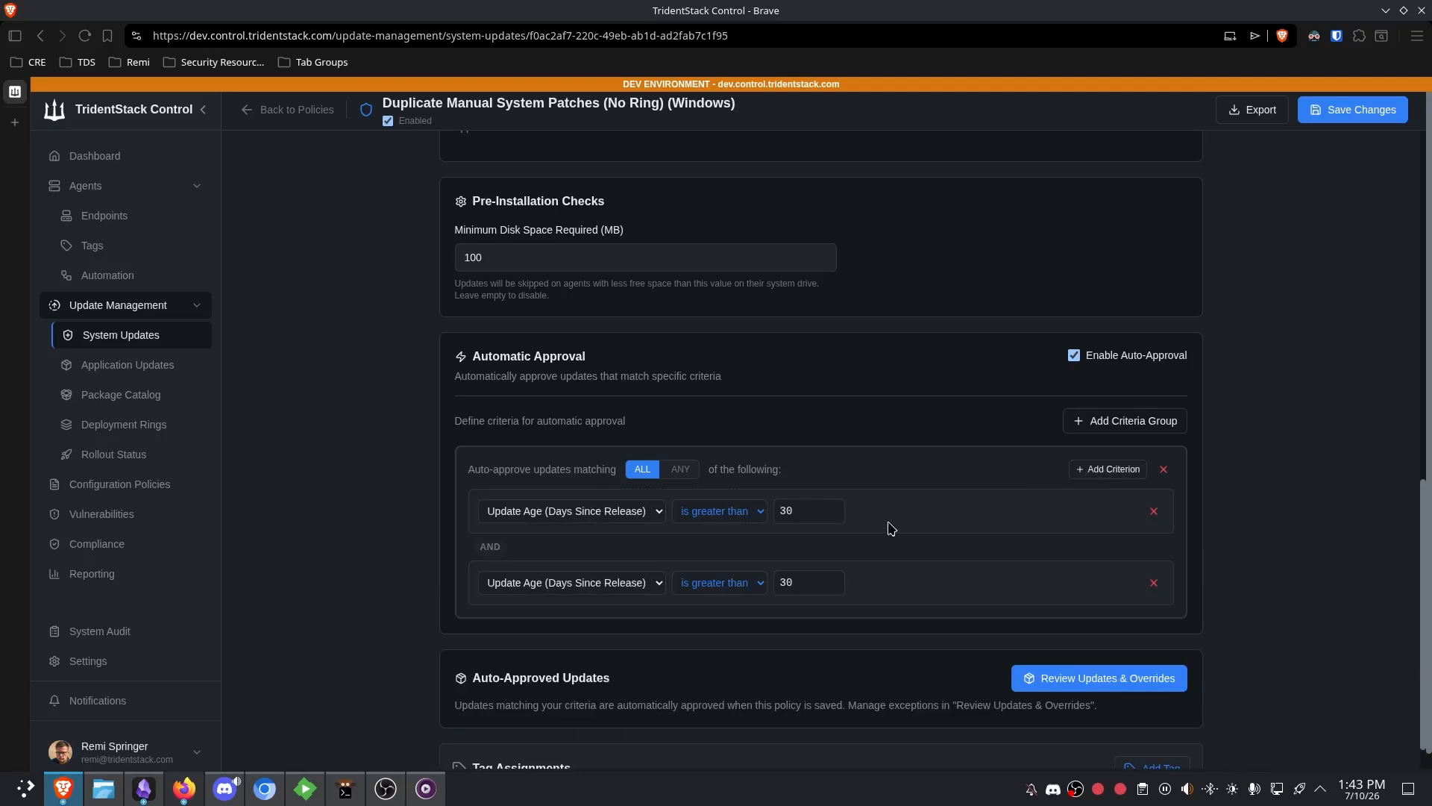
# - Set the first auto-approval criterion to an update age greater than 7 days since release
pyautogui.click(561, 510)
pyautogui.click(834, 511)
pyautogui.click(817, 513)
pyautogui.press('BackSpace')
pyautogui.press('BackSpace')
pyautogui.write('7')
# - Change the second auto-approval criterion to Known Microsoft Issues is false
pyautogui.click(602, 587)
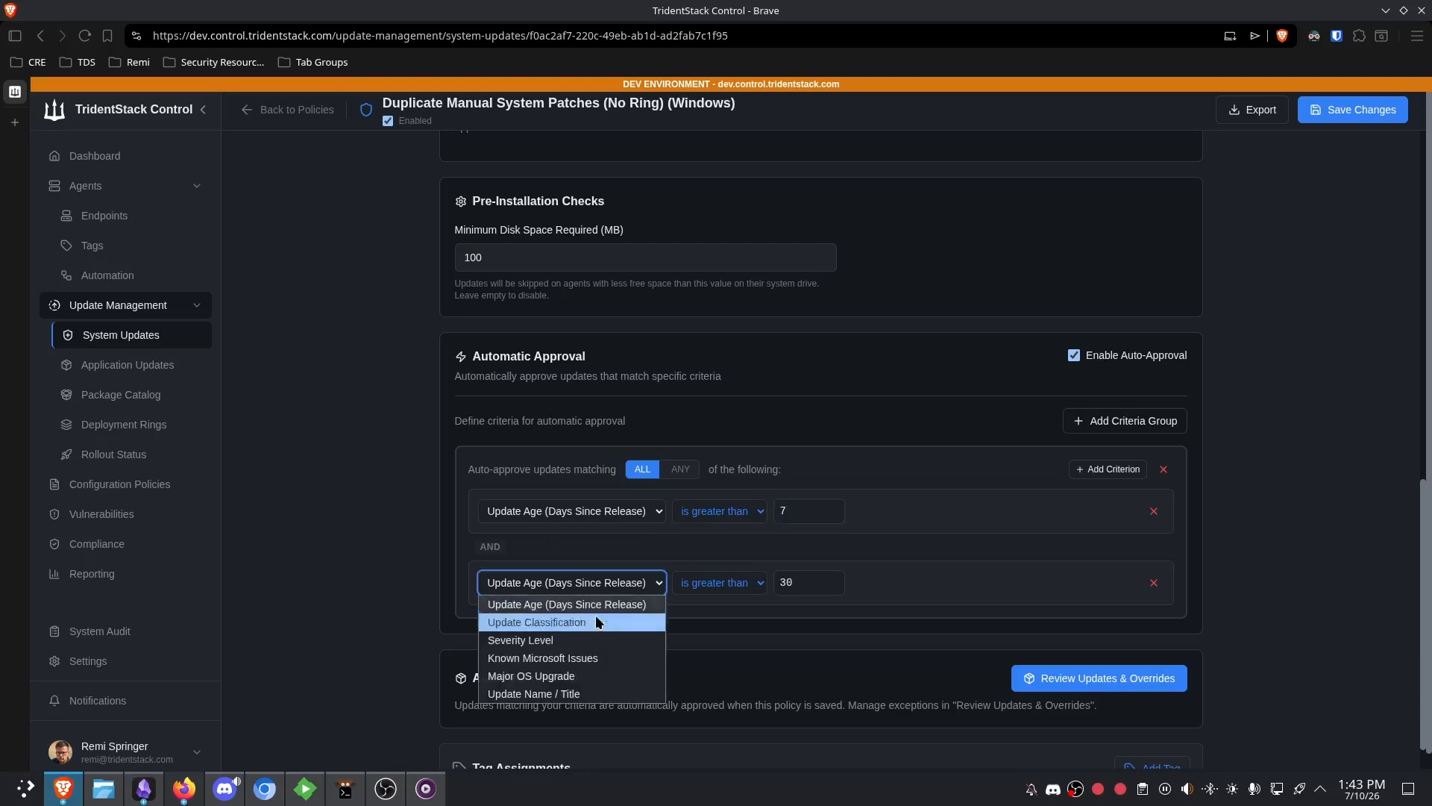
pyautogui.click(563, 658)
pyautogui.click(705, 582)
pyautogui.click(702, 621)
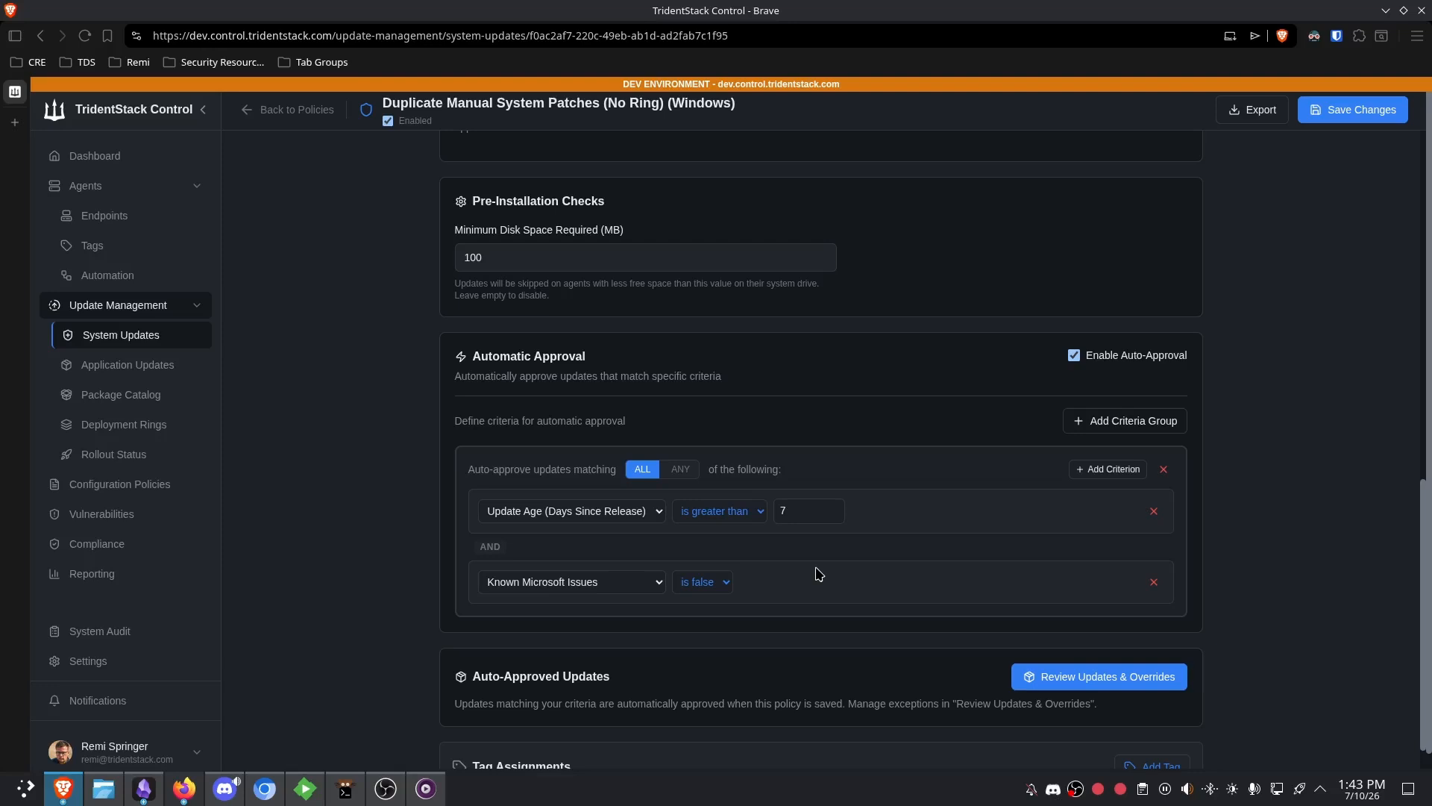
# - Add a second, alternative criteria group that auto-approves updates with an age greater than 30 days since release
pyautogui.click(1098, 423)
pyautogui.scroll(-2, 809, 538)
pyautogui.click(1108, 500)
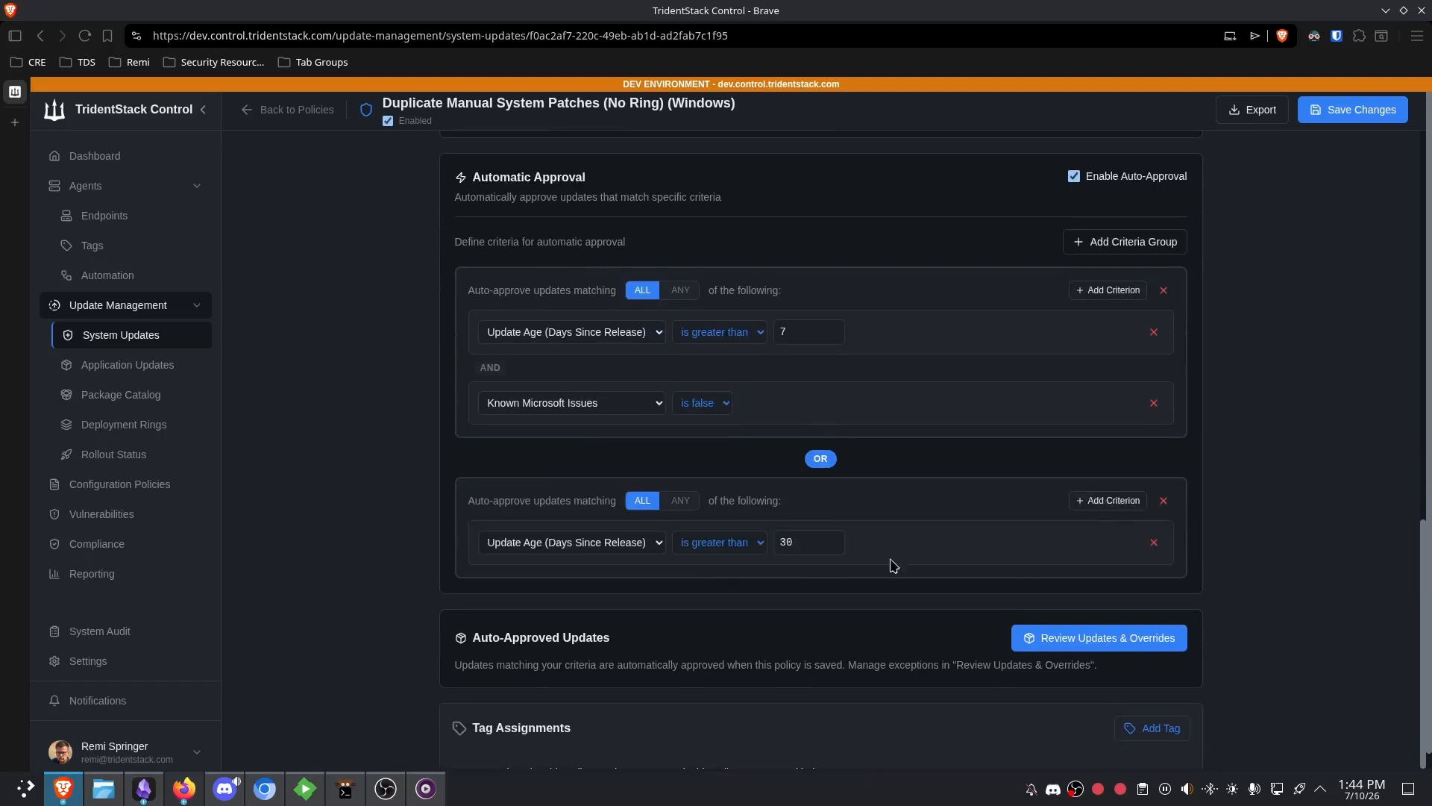
pyautogui.click(549, 536)
pyautogui.click(534, 546)
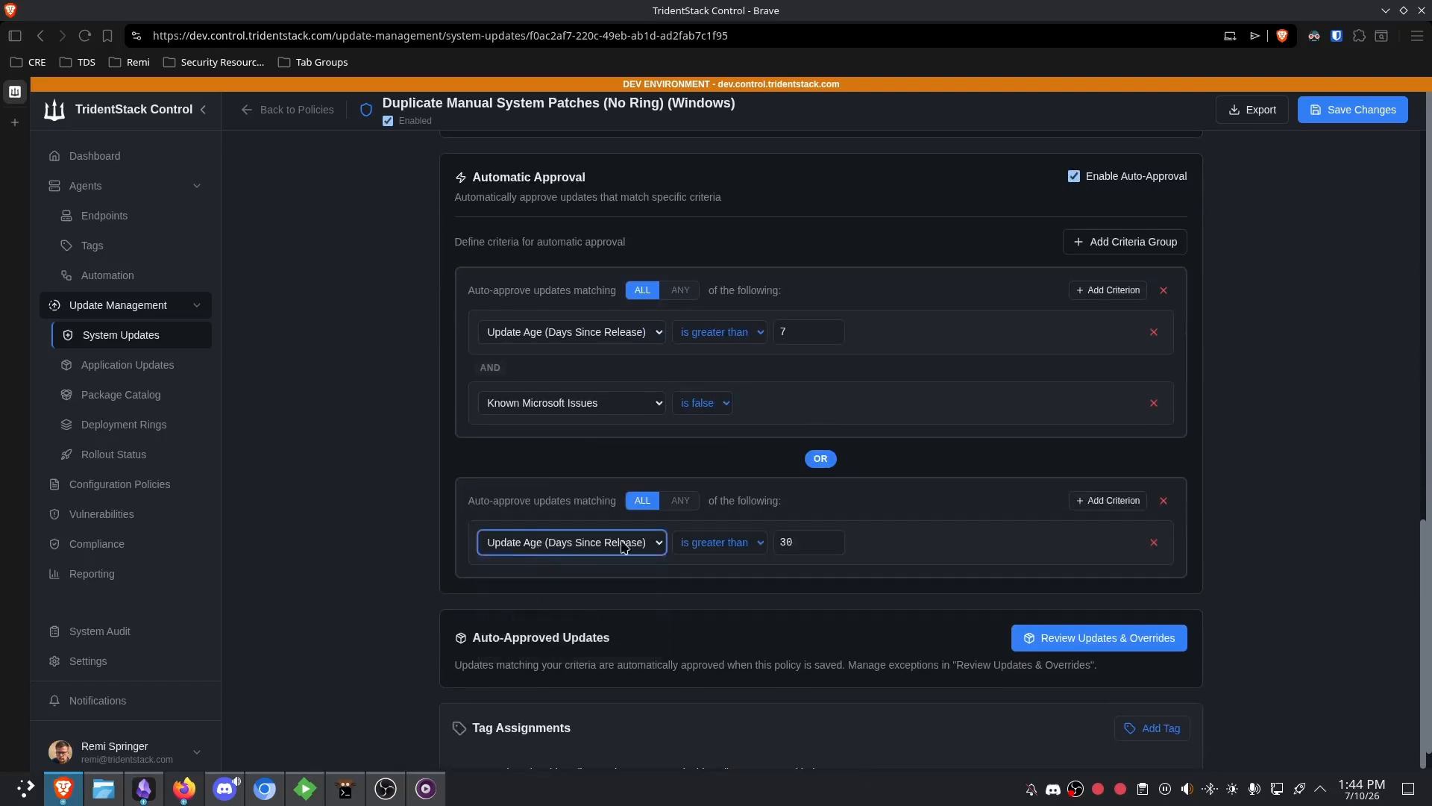
pyautogui.click(830, 532)
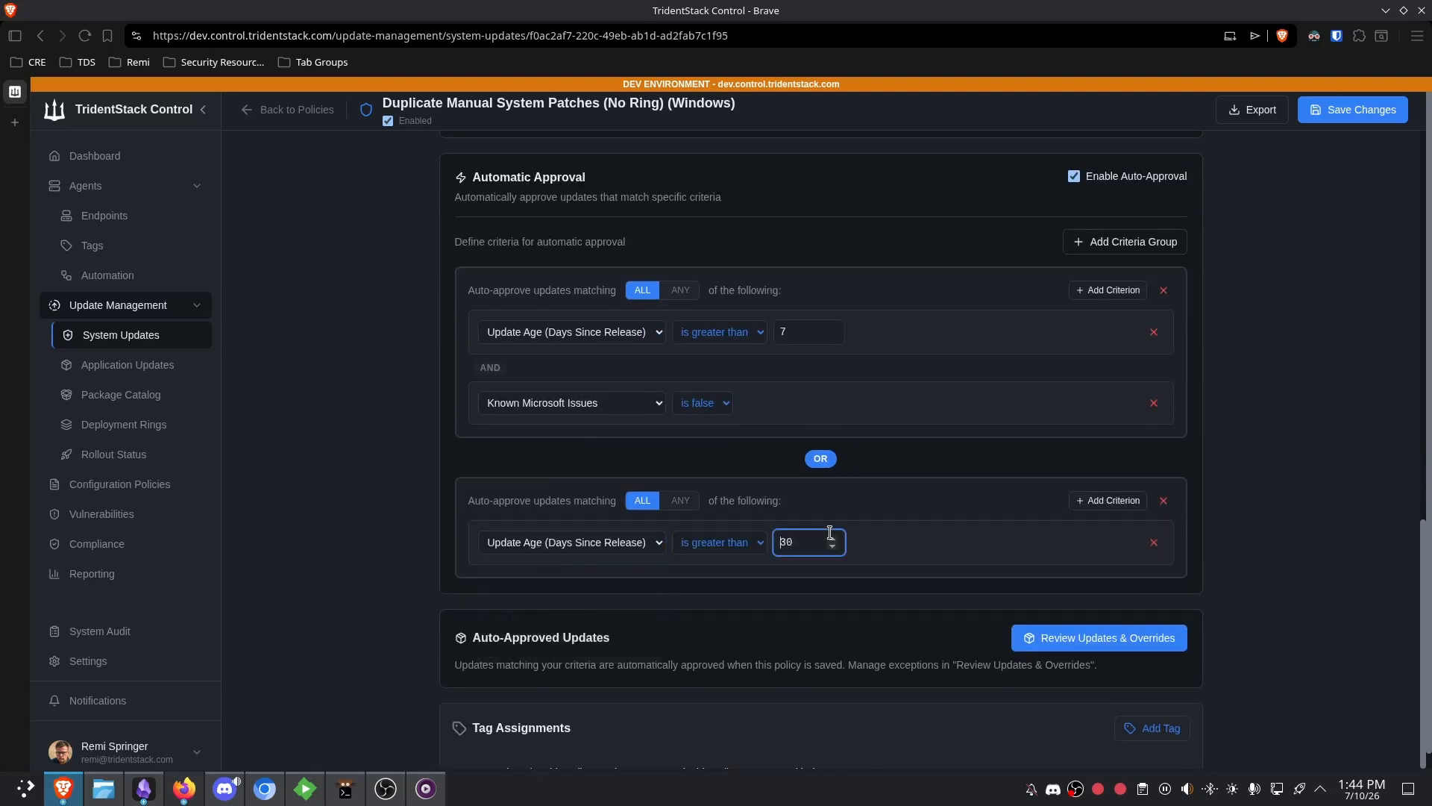
pyautogui.click(812, 410)
pyautogui.tripleClick(709, 407)
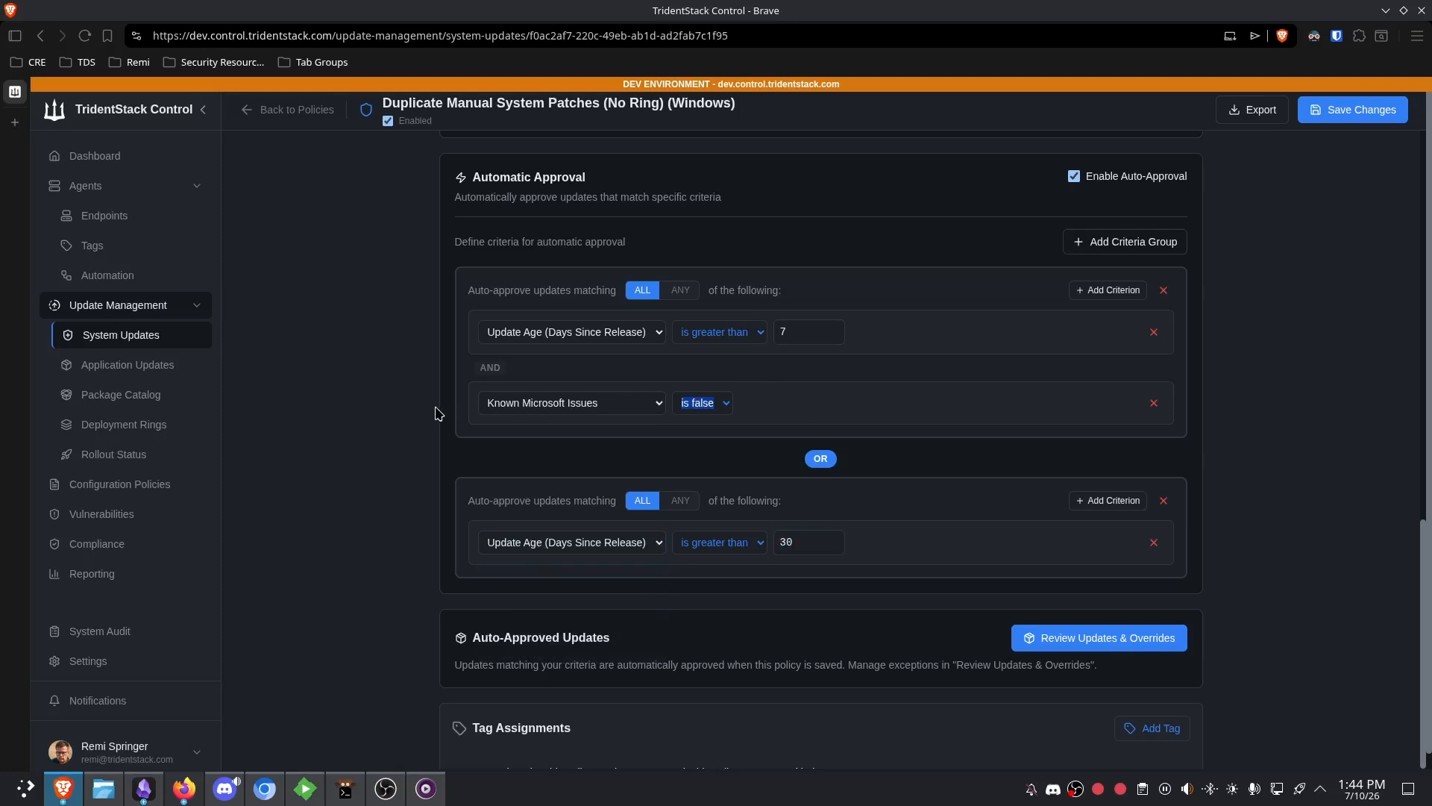
pyautogui.click(453, 412)
# - Assign the windows-servers and windows-workstations tags to the policy
pyautogui.scroll(-2, 1250, 441)
pyautogui.click(1159, 691)
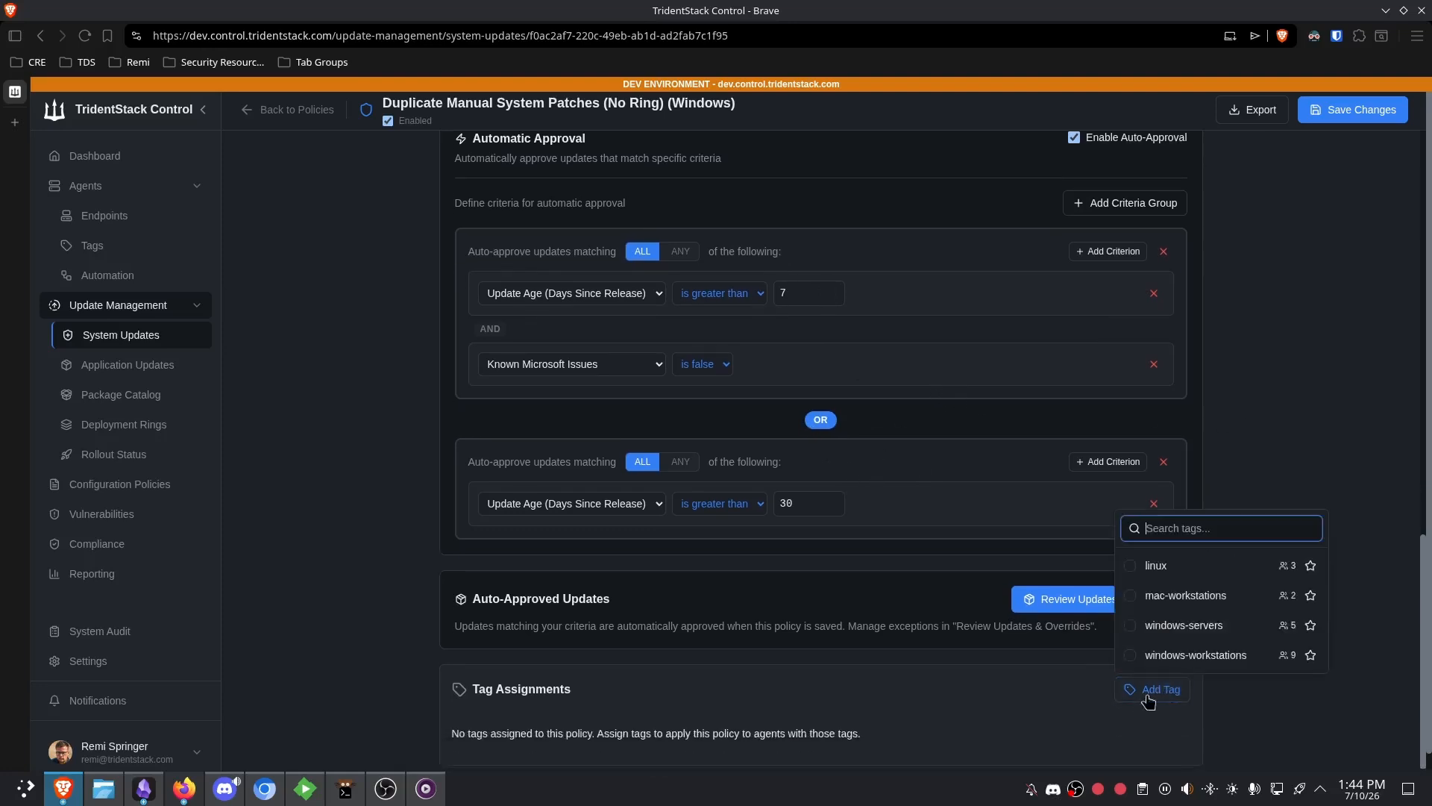
pyautogui.click(1194, 625)
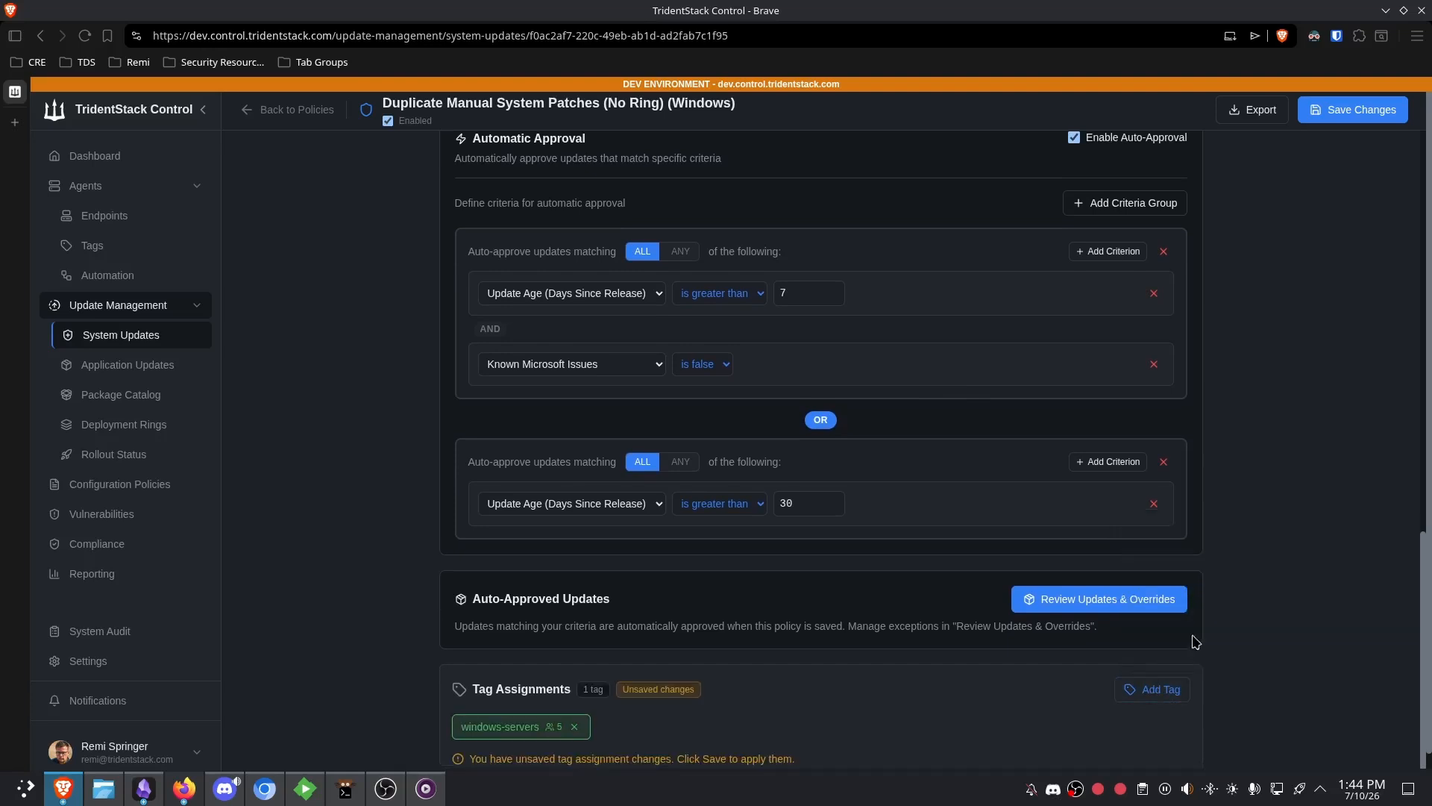
pyautogui.click(1158, 688)
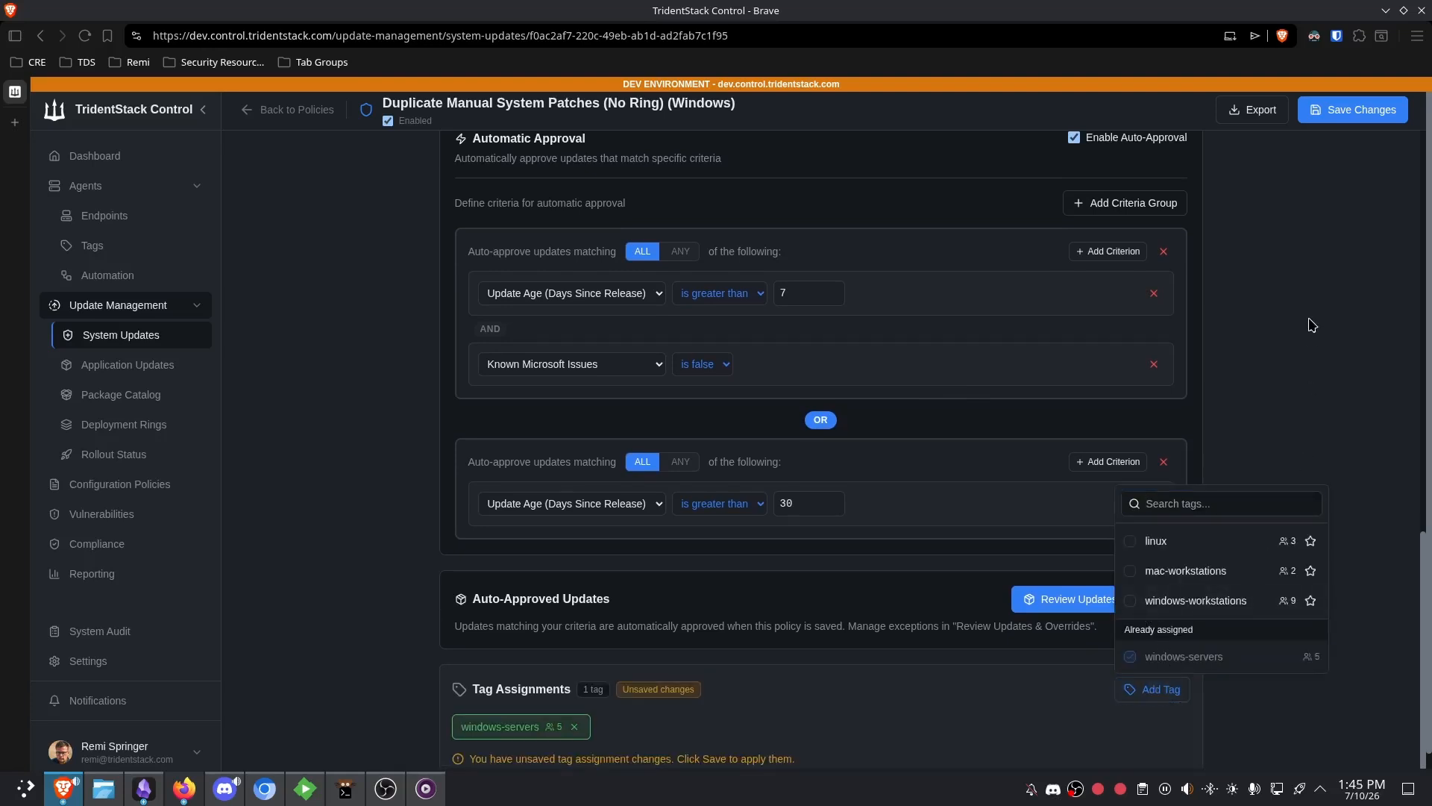
pyautogui.click(1199, 603)
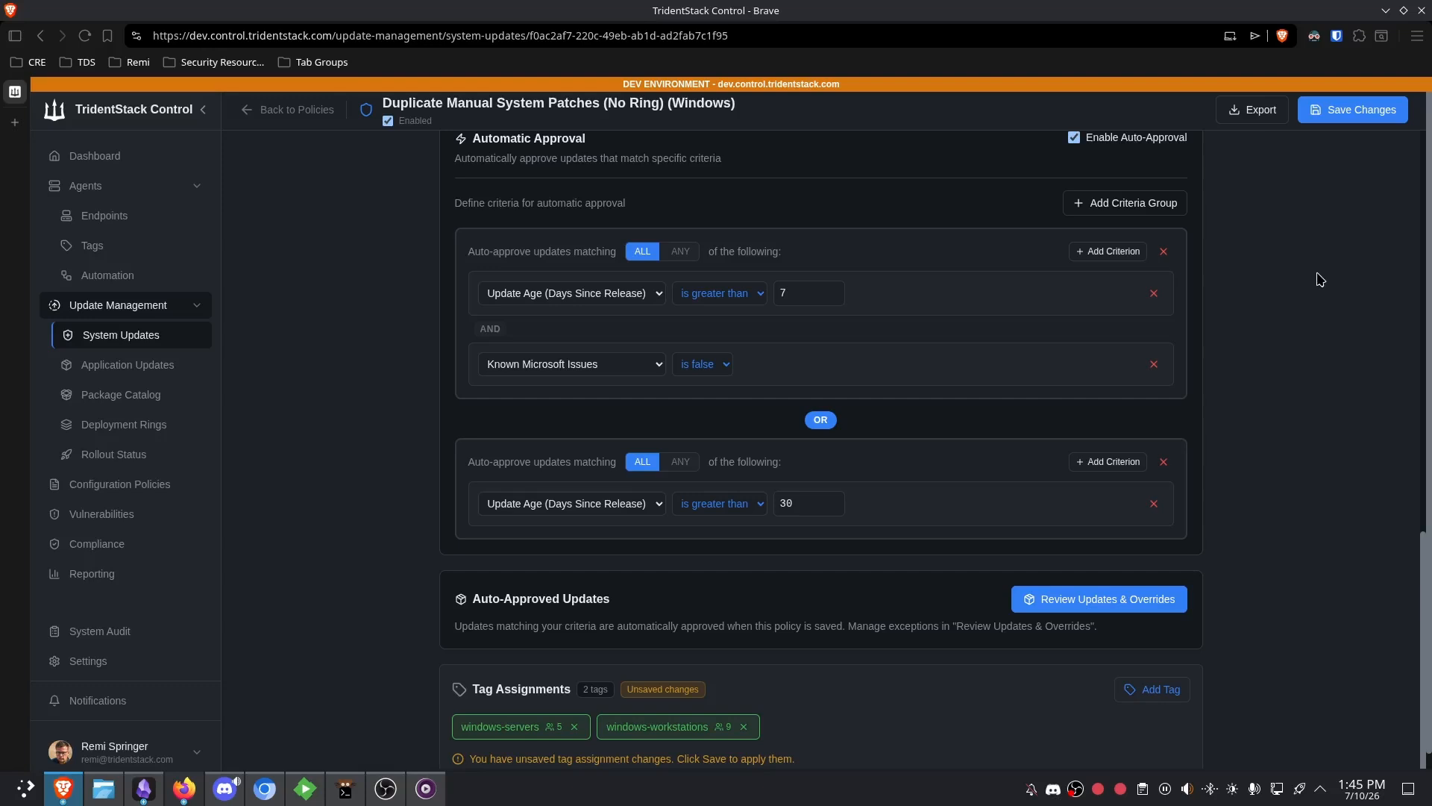
# - Remove both tag assignments from the policy and save the policy changes
pyautogui.click(1339, 113)
pyautogui.click(574, 727)
pyautogui.click(602, 730)
pyautogui.click(1325, 111)
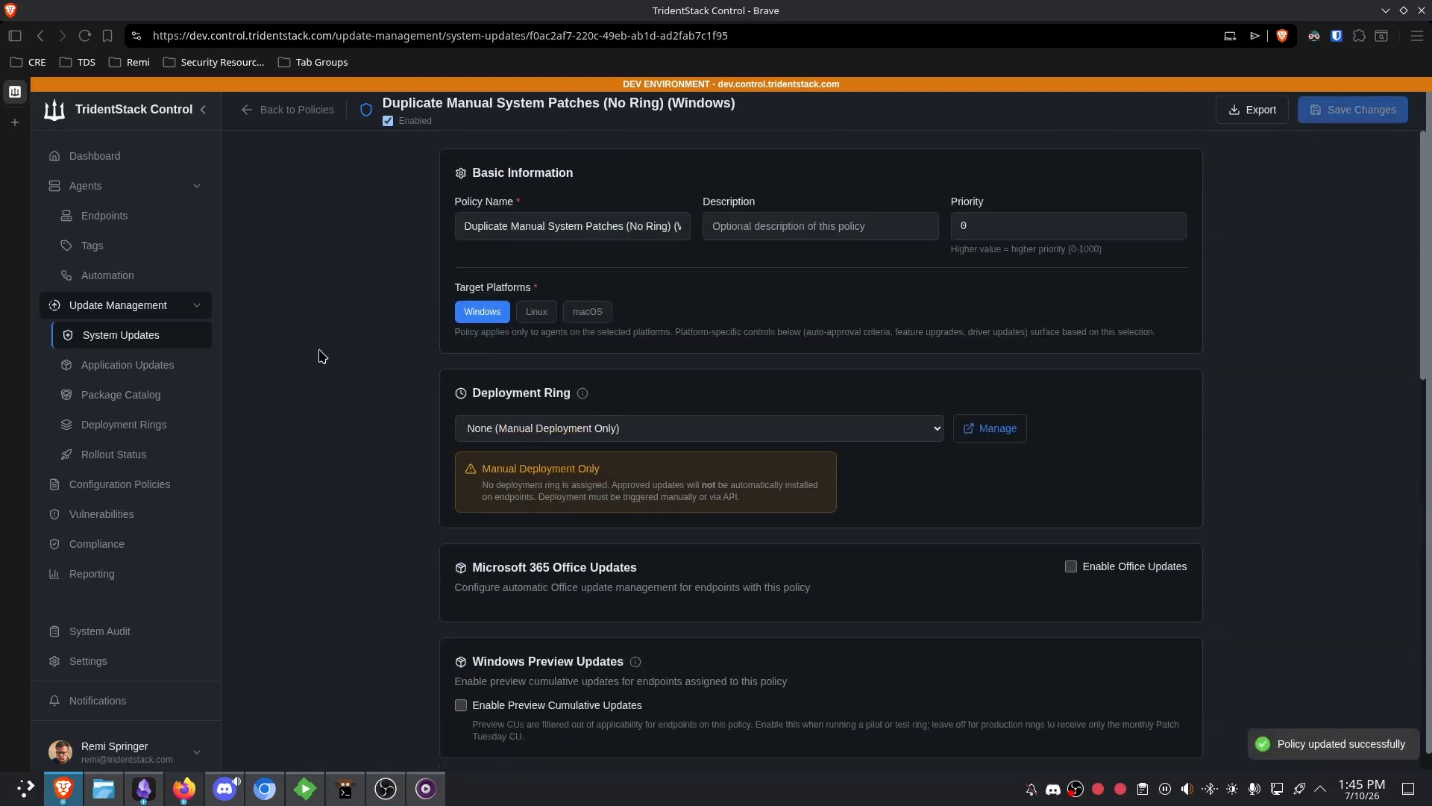
# - Return to the system update policies, examine the duplicate, Mac and Linux policies' details, and widen the Name column to show full names
pyautogui.click(262, 112)
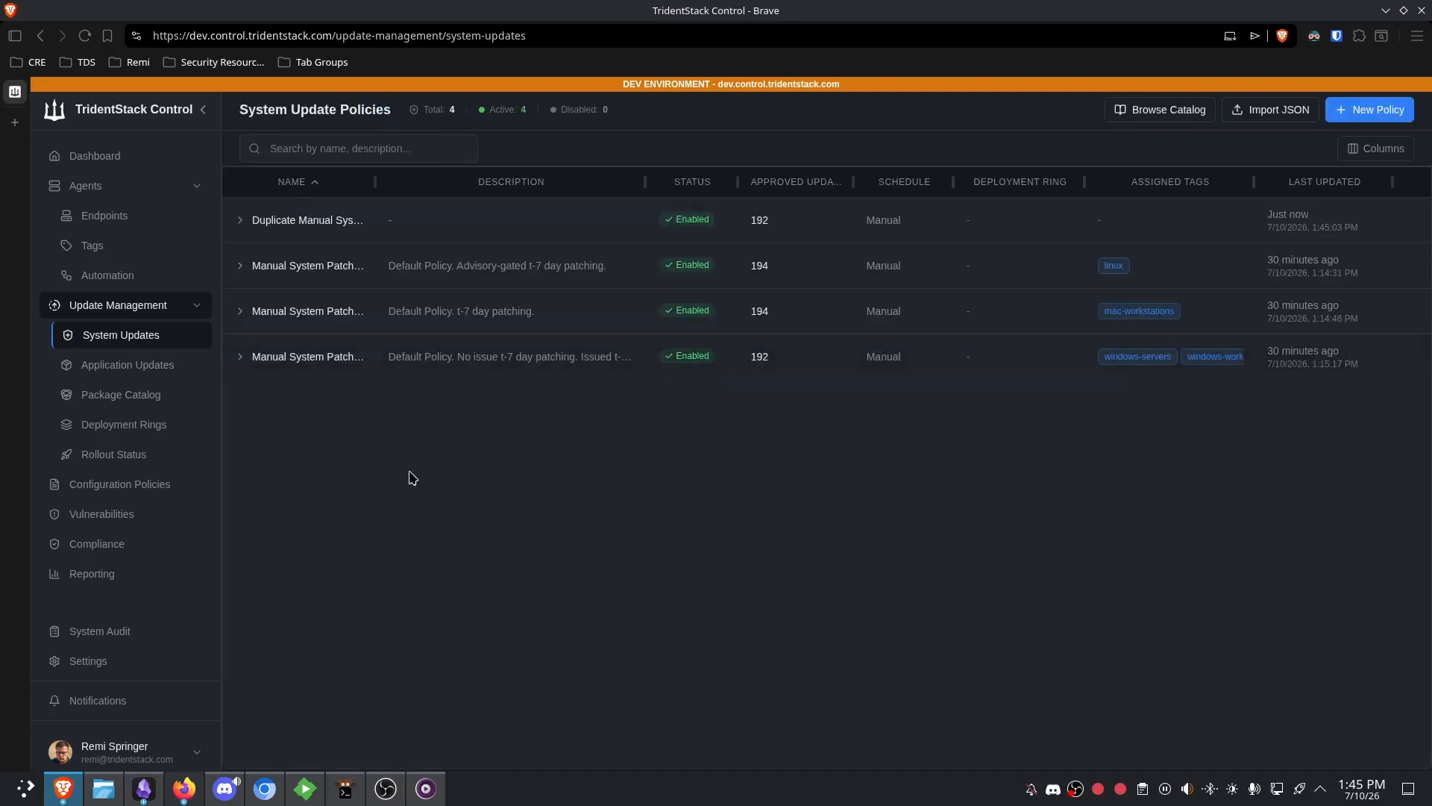
pyautogui.click(309, 221)
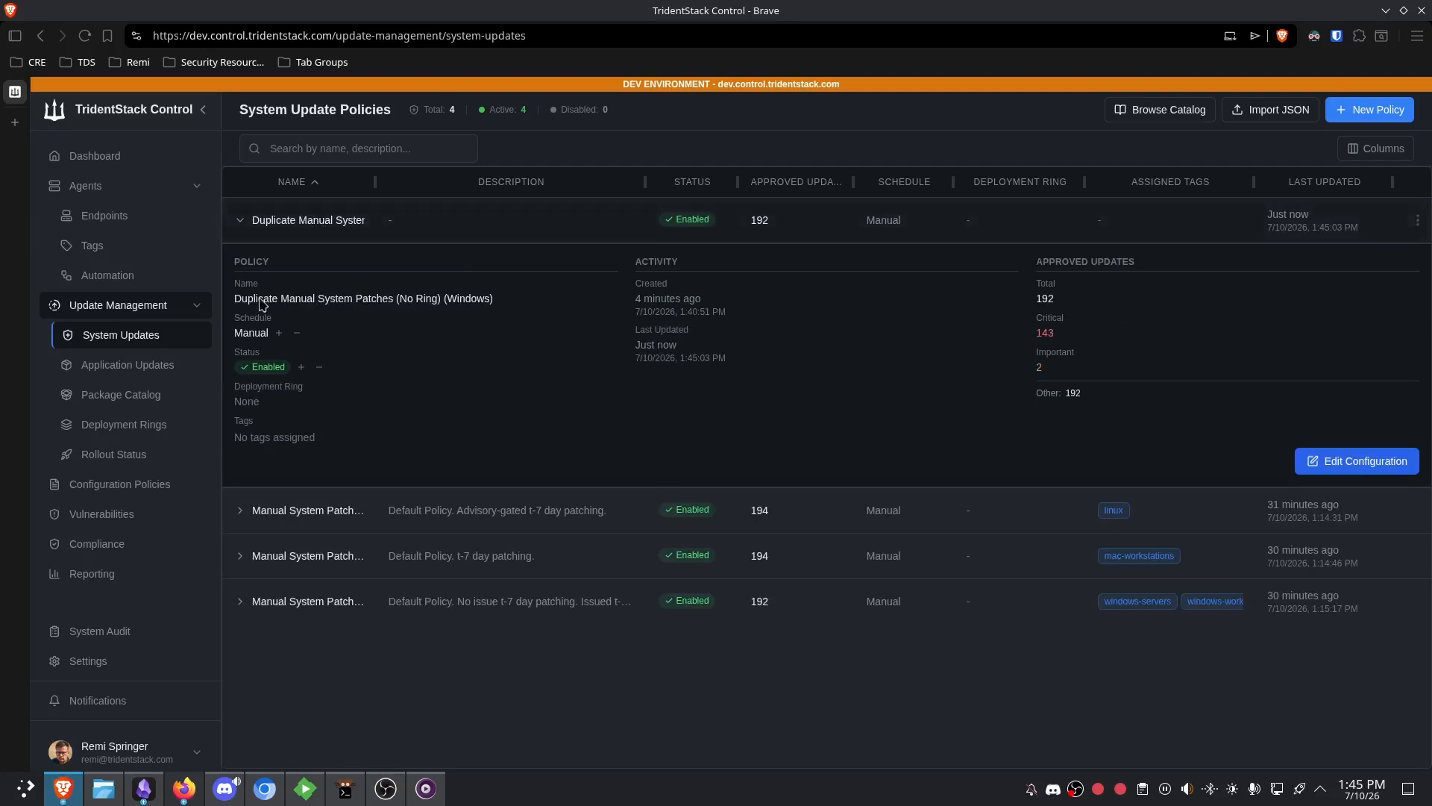
pyautogui.click(477, 611)
pyautogui.click(395, 306)
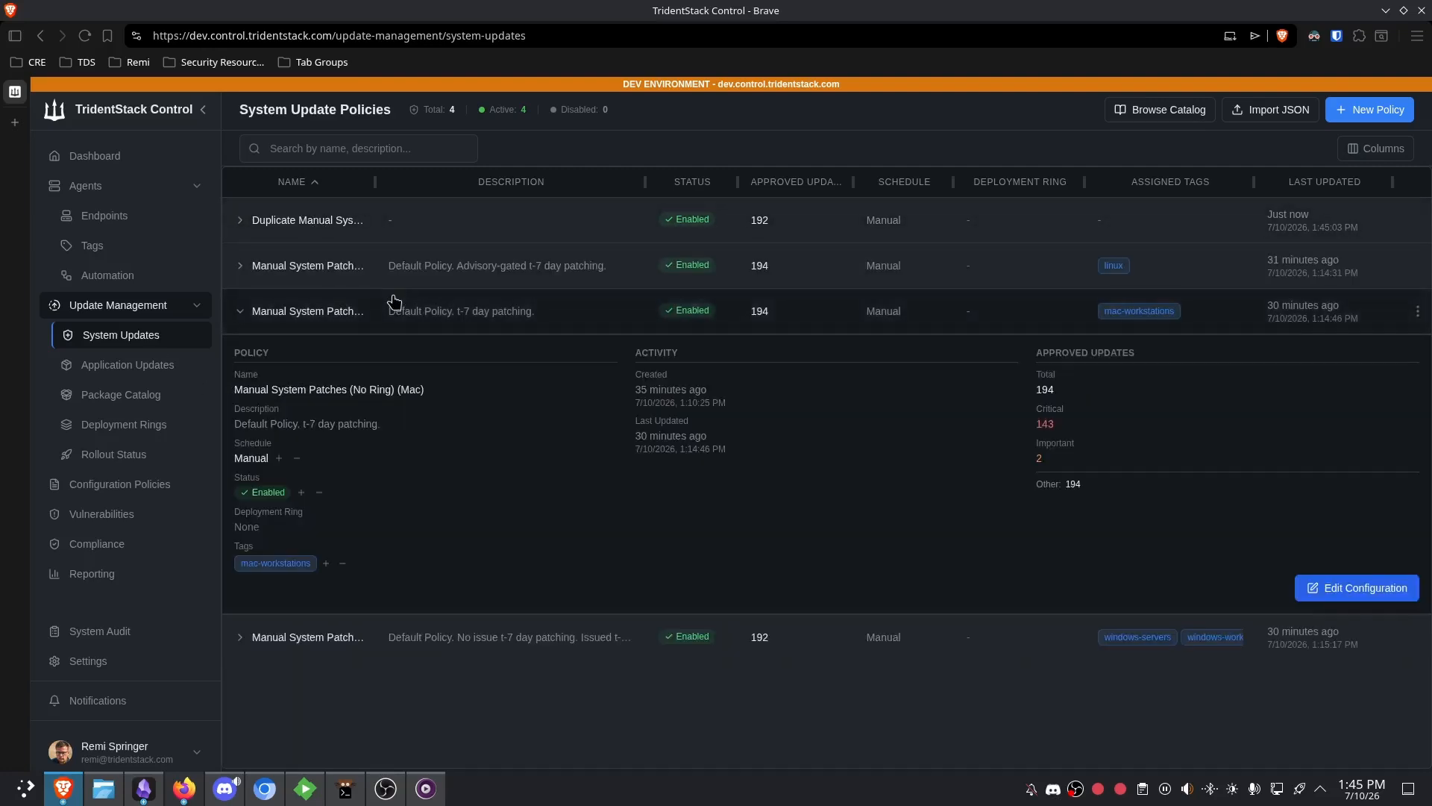
pyautogui.click(390, 273)
pyautogui.tripleClick(390, 270)
pyautogui.click(392, 273)
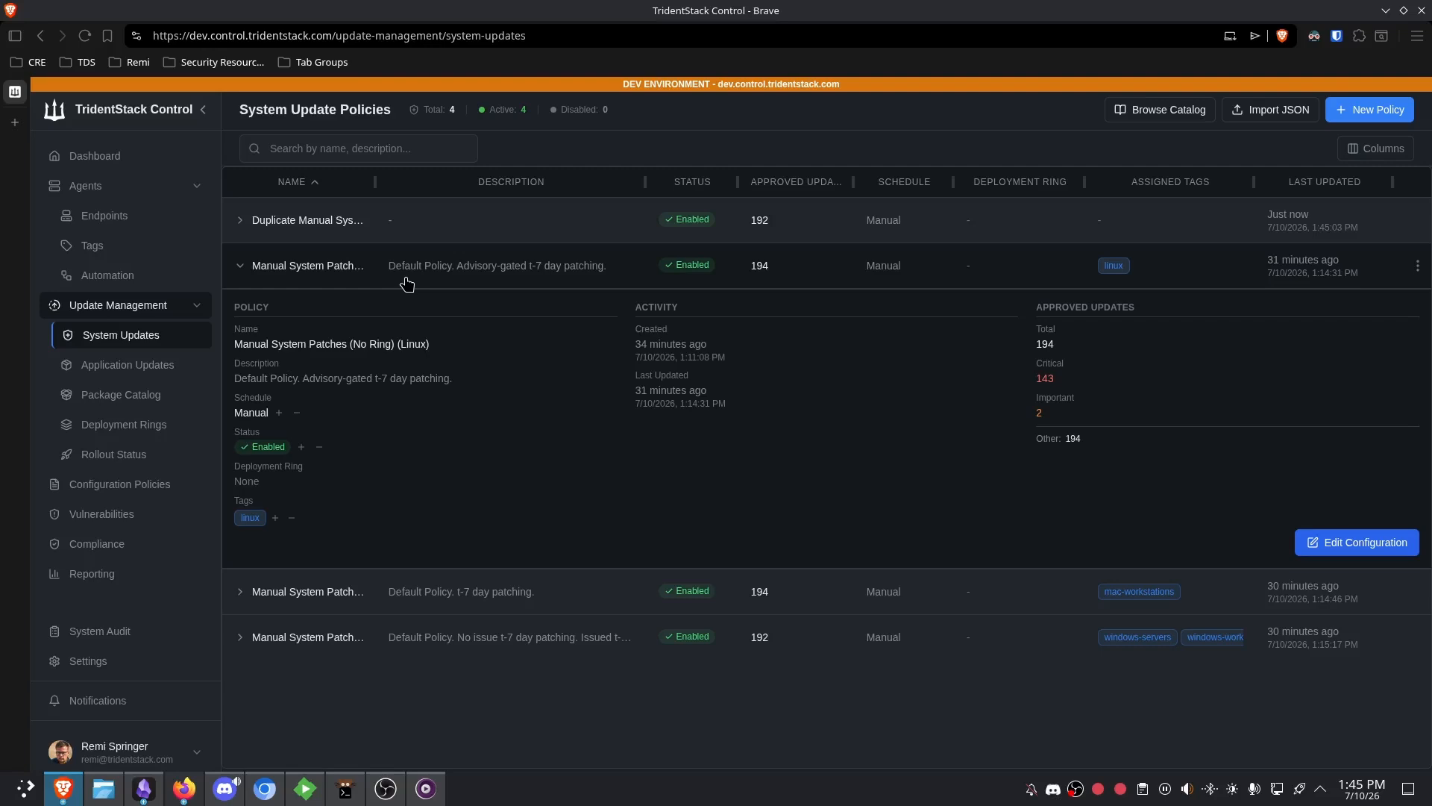
pyautogui.click(406, 282)
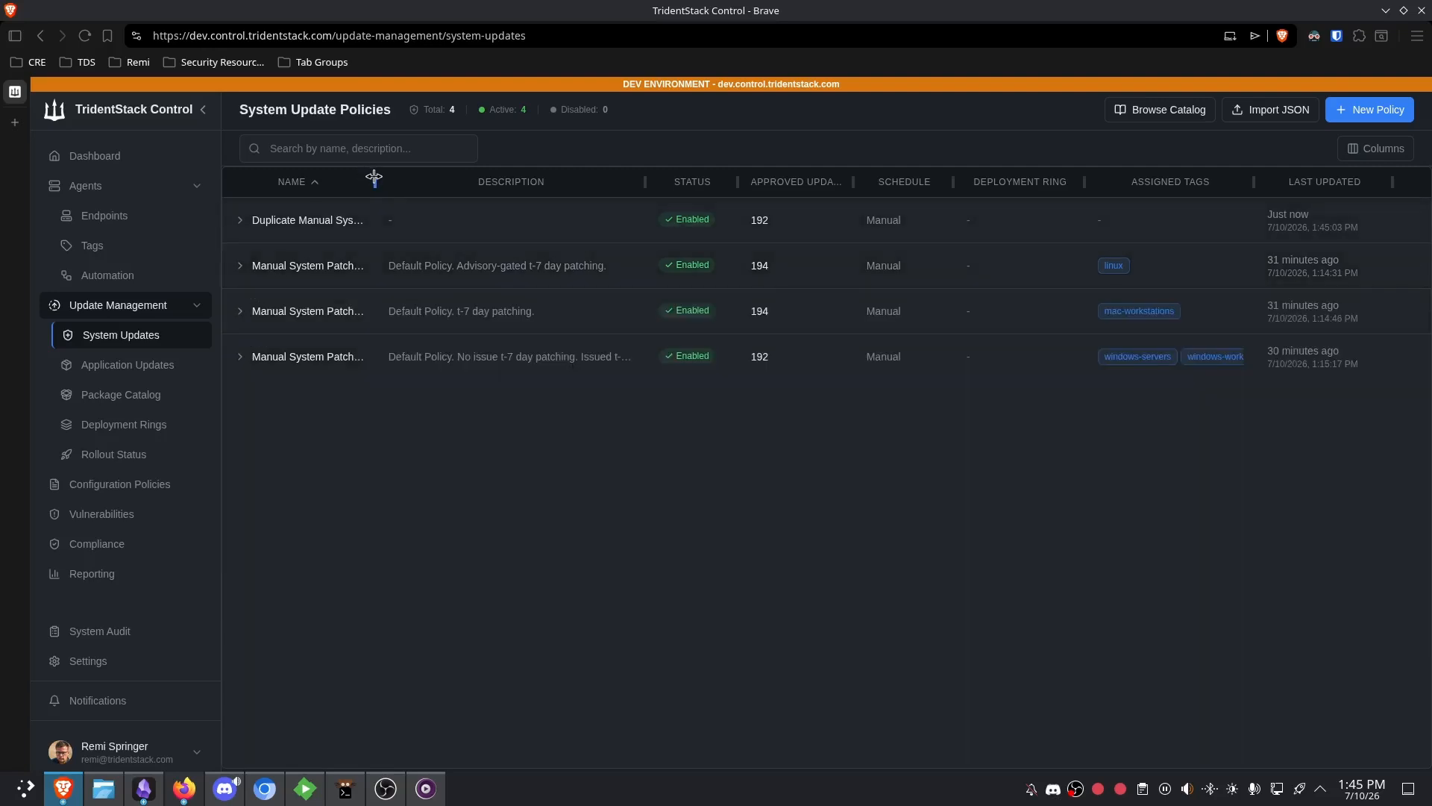
pyautogui.moveTo(374, 177); pyautogui.dragTo(486, 180)
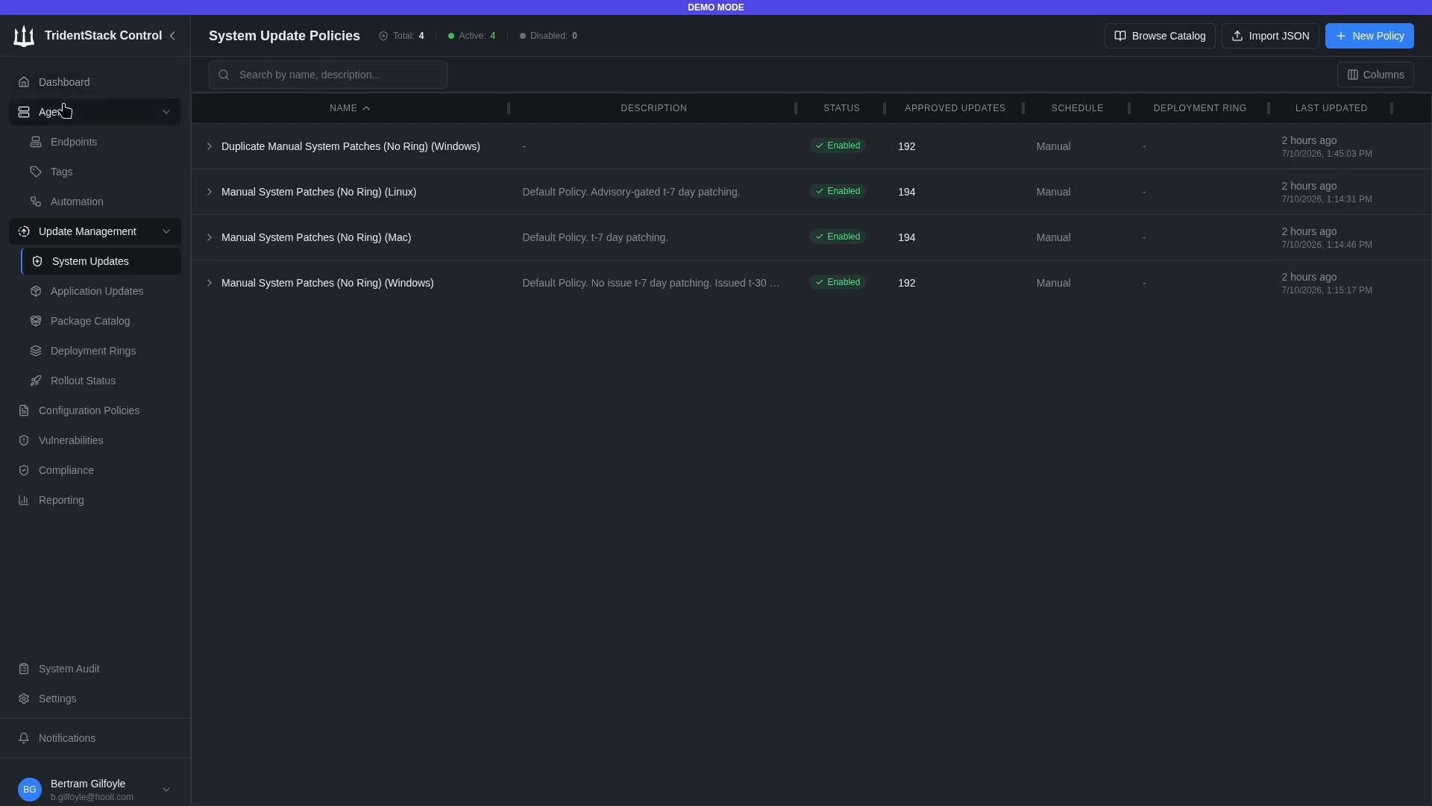
# - Sort the registered endpoints by most pending system updates and open the full details of PIPER-V7RAKR
pyautogui.click(71, 141)
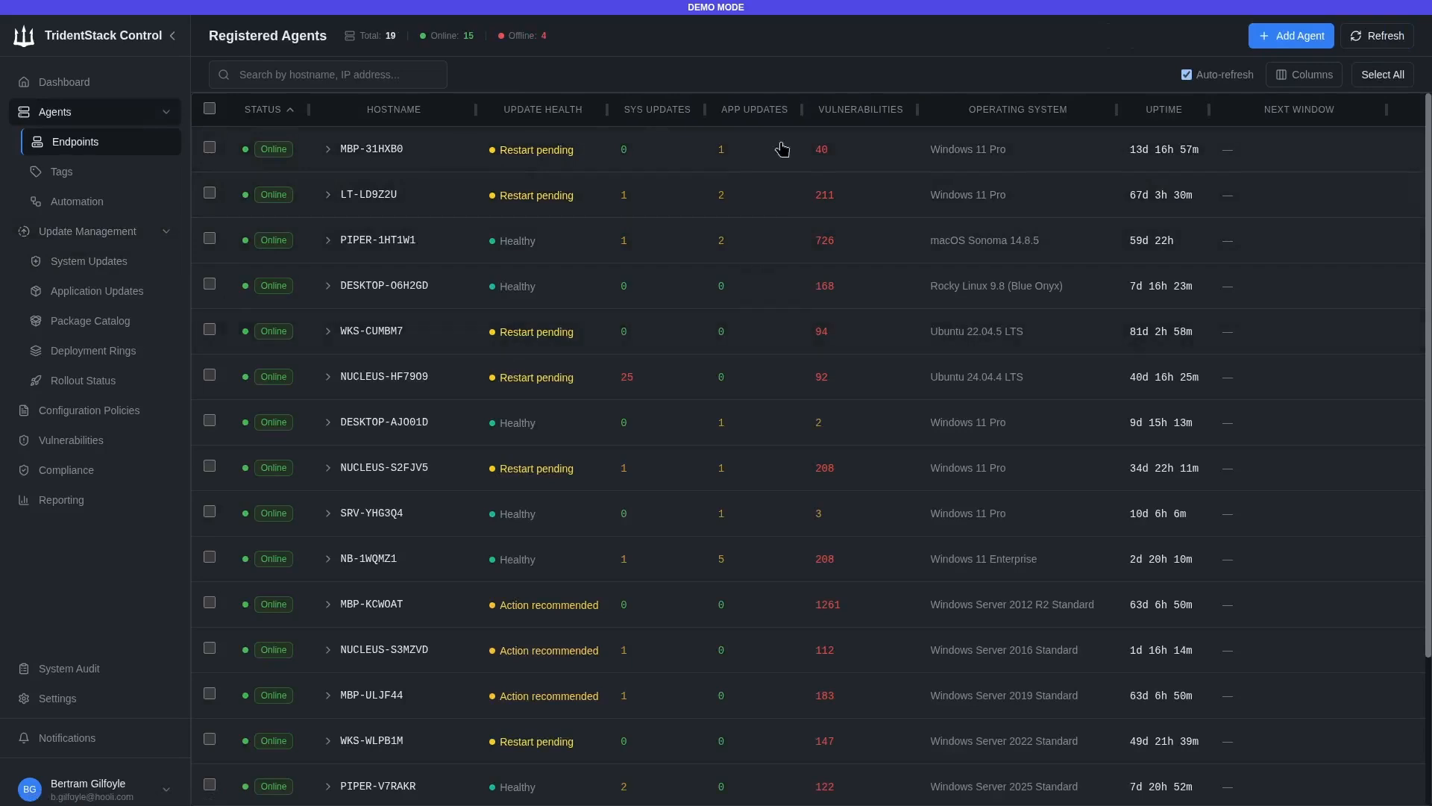
pyautogui.click(640, 110)
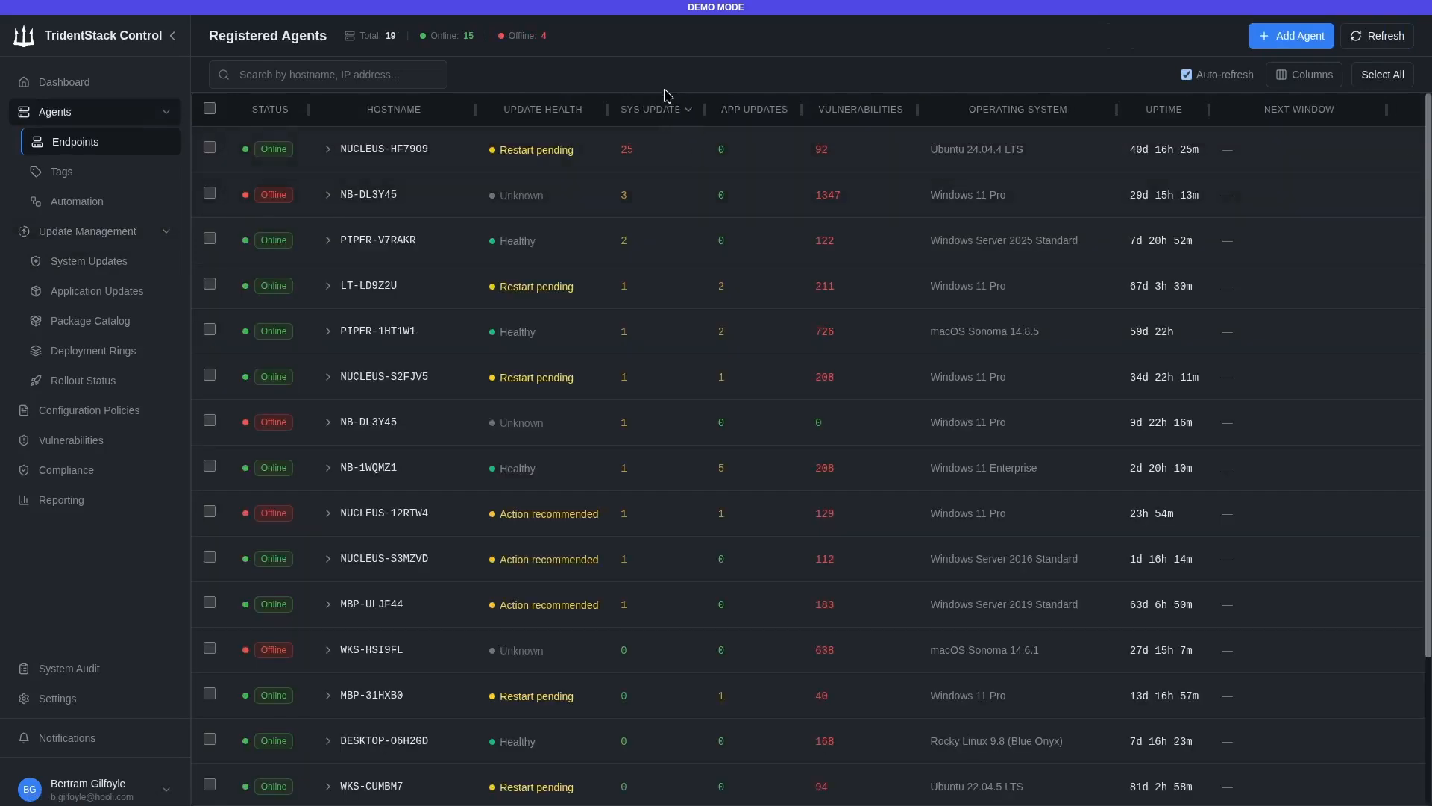
pyautogui.click(407, 248)
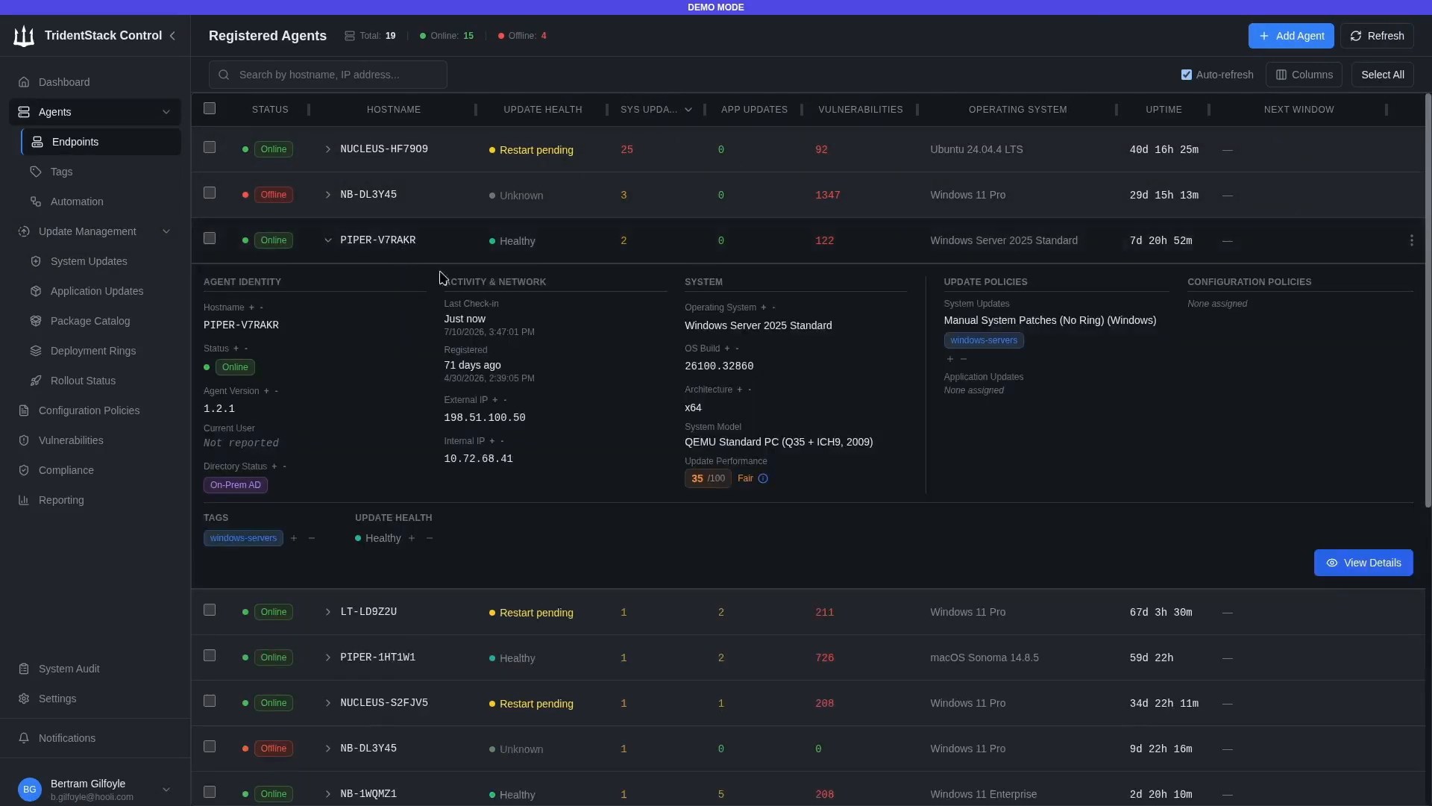
pyautogui.moveTo(302, 321); pyautogui.dragTo(321, 328)
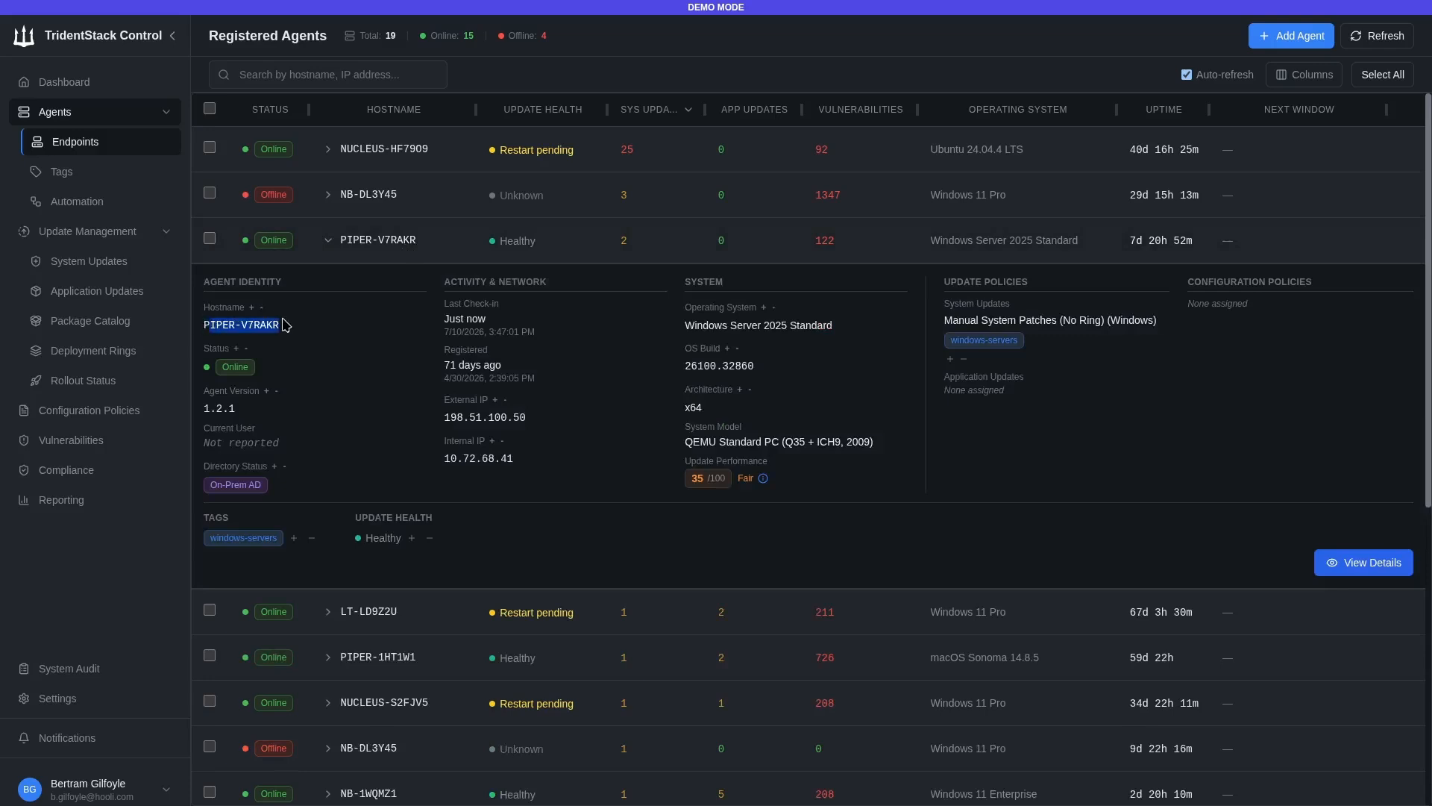
pyautogui.click(1341, 565)
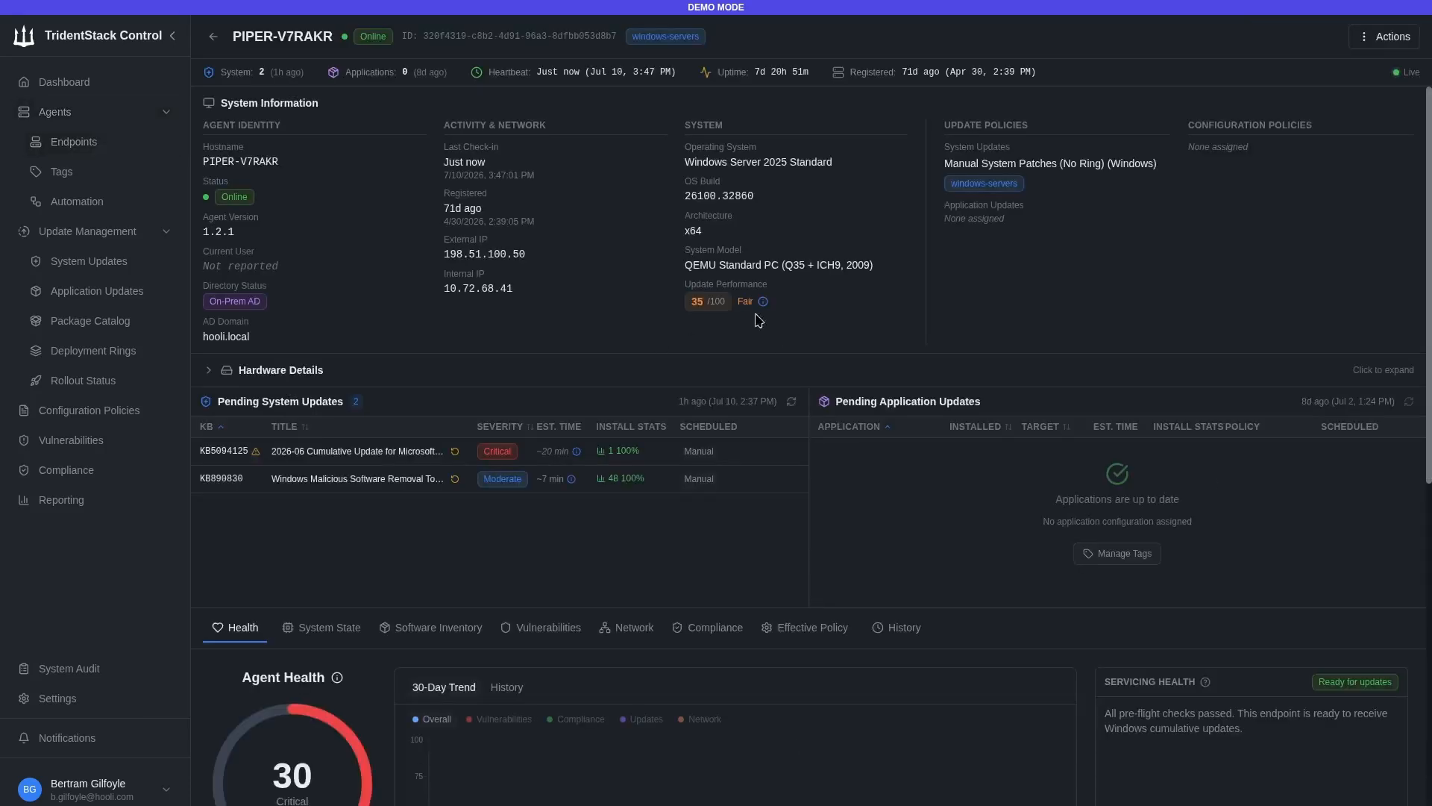
# - Examine the endpoint's assigned system update policy, its pending system updates and the available install actions
pyautogui.moveTo(946, 164); pyautogui.dragTo(1179, 168)
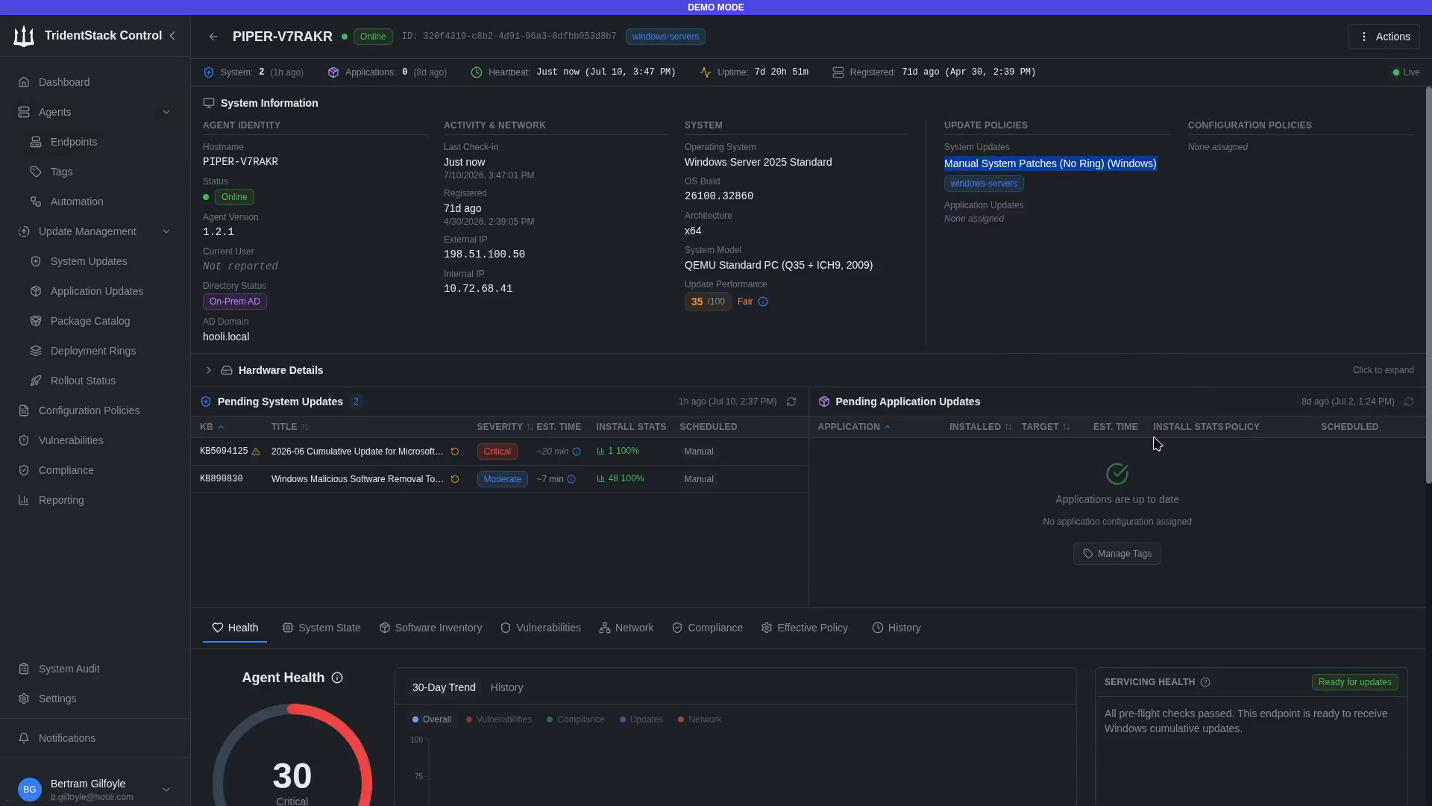
pyautogui.scroll(-1, 1197, 411)
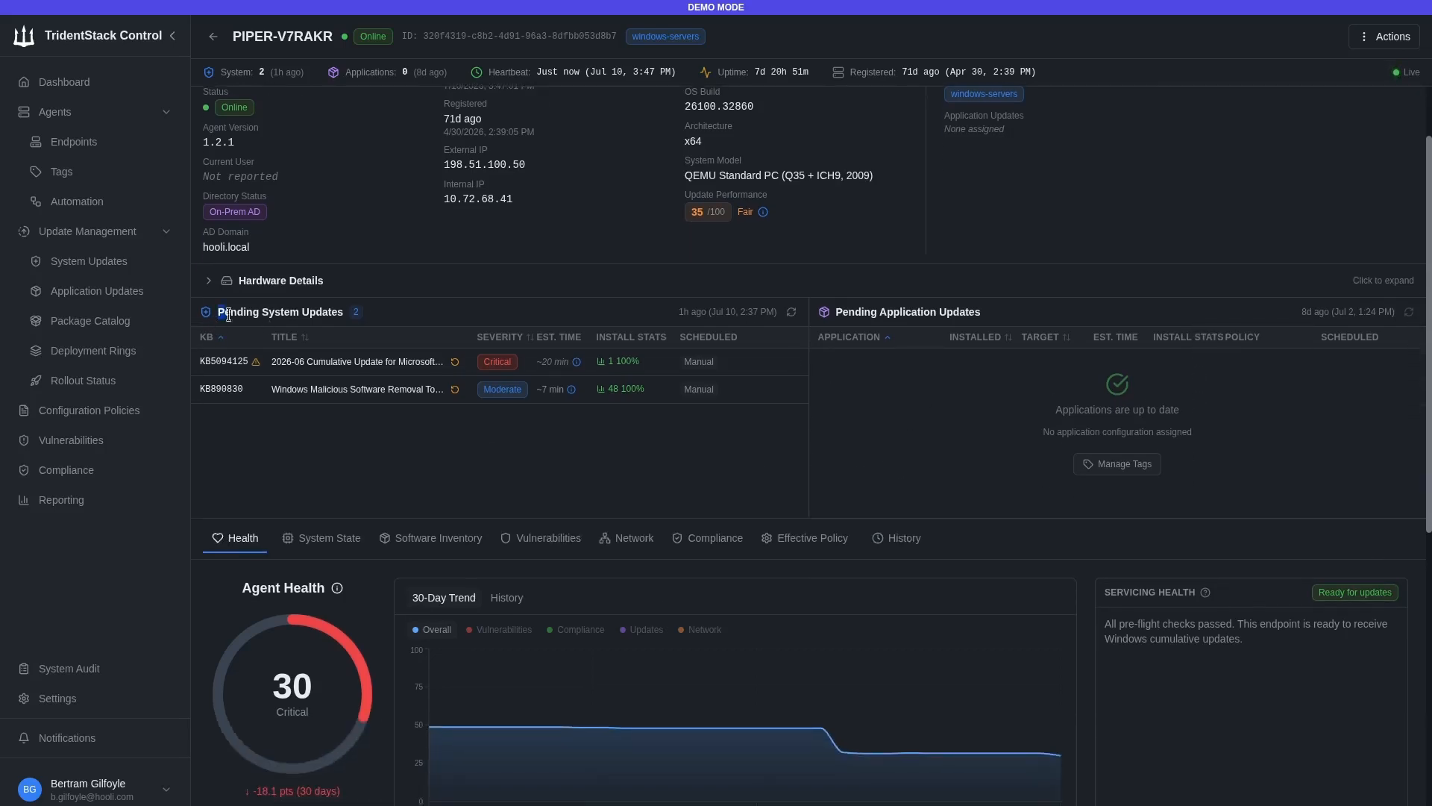
pyautogui.moveTo(217, 311); pyautogui.dragTo(341, 313)
pyautogui.scroll(1, 666, 325)
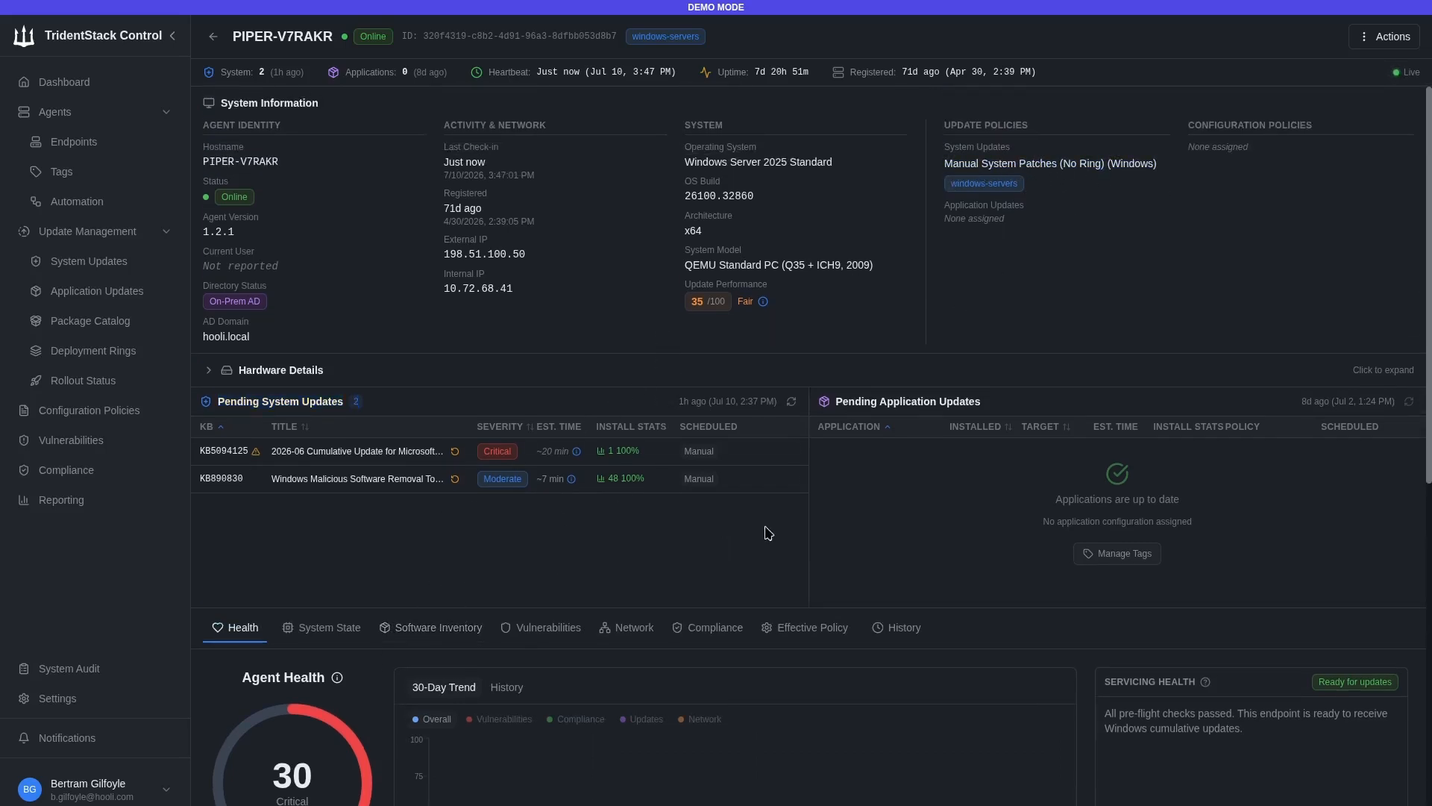
pyautogui.click(795, 452)
pyautogui.click(588, 567)
pyautogui.click(1388, 33)
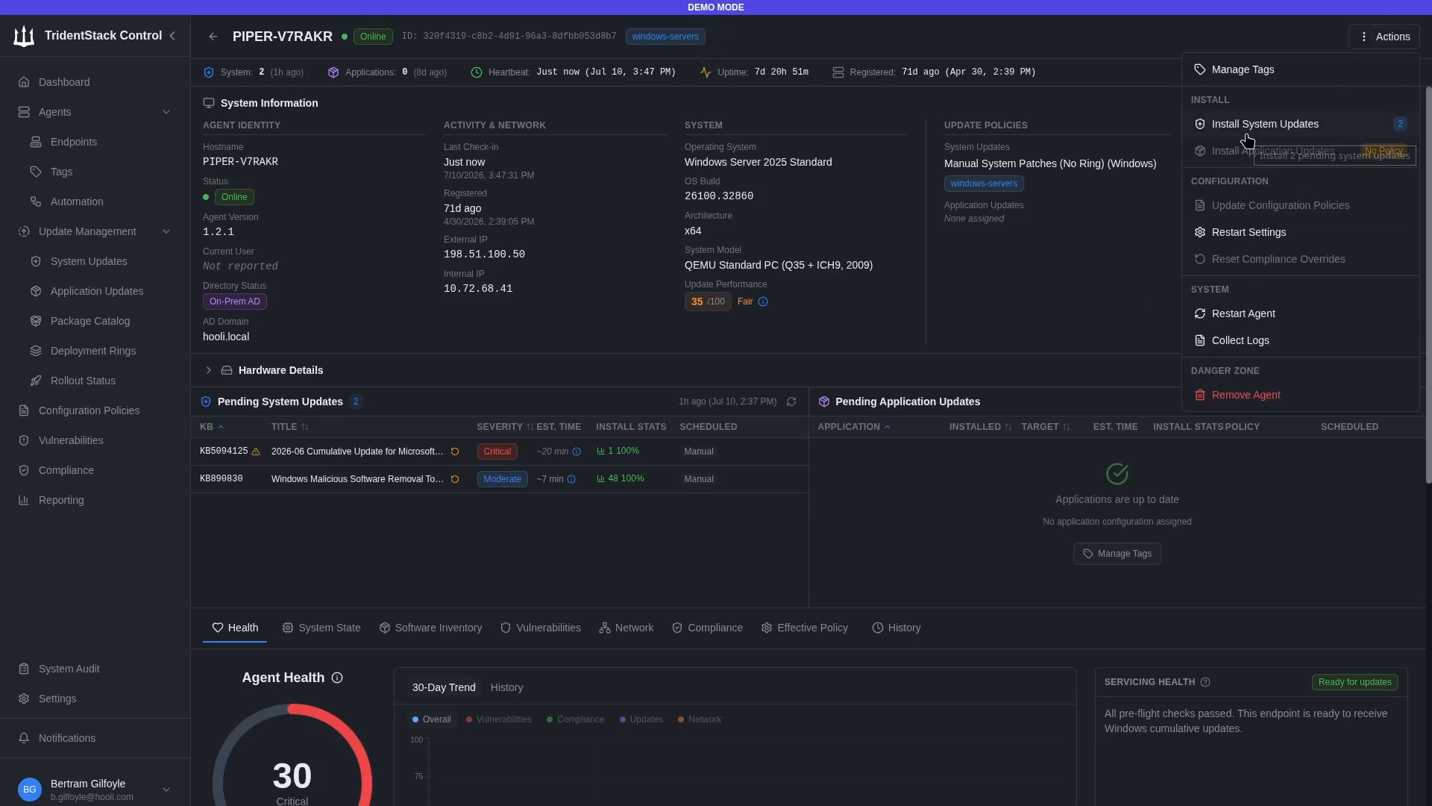
pyautogui.click(476, 362)
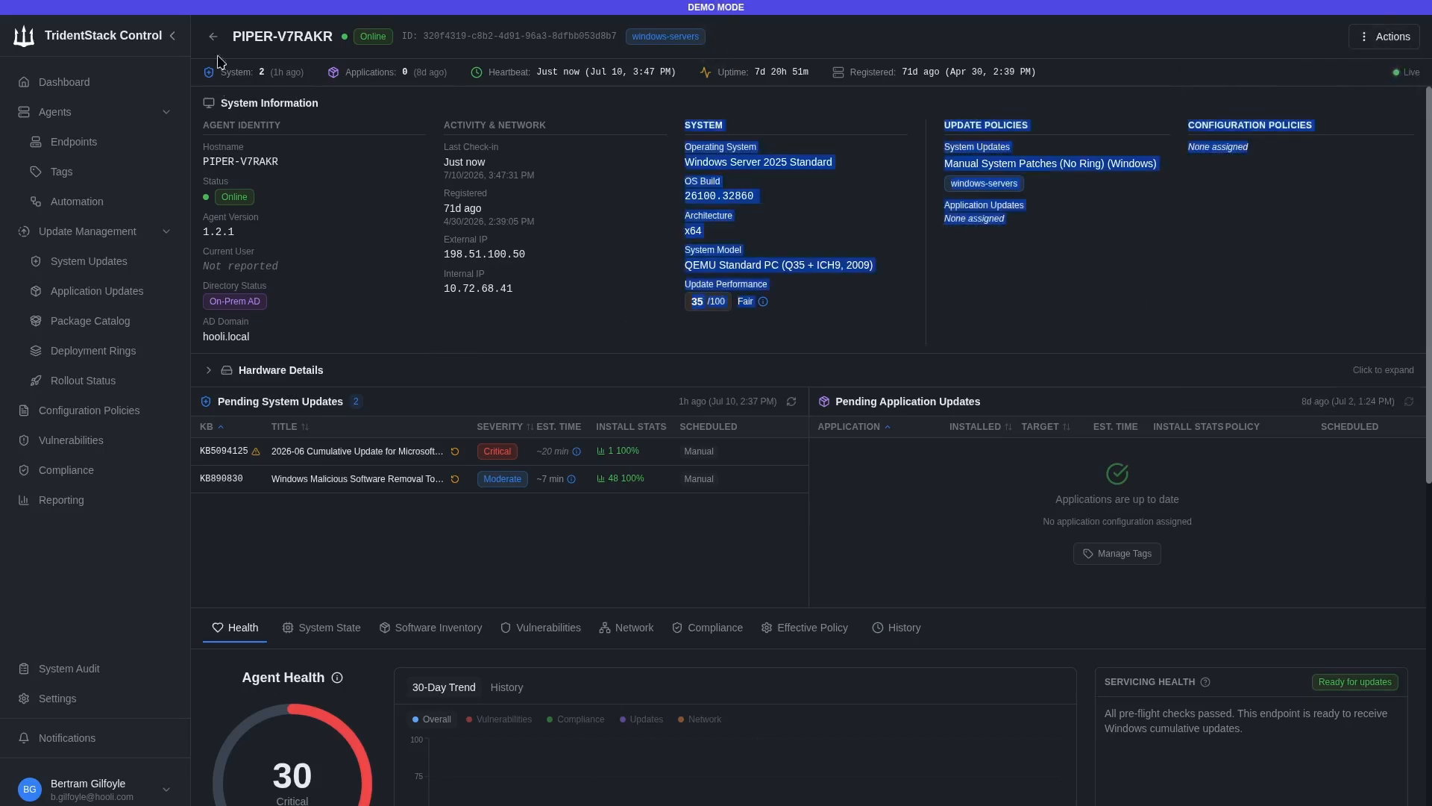
# - Return to the endpoints list, select LT-LD9Z2U and PIPER-1HT1W1, and view the bulk actions for them
pyautogui.click(213, 36)
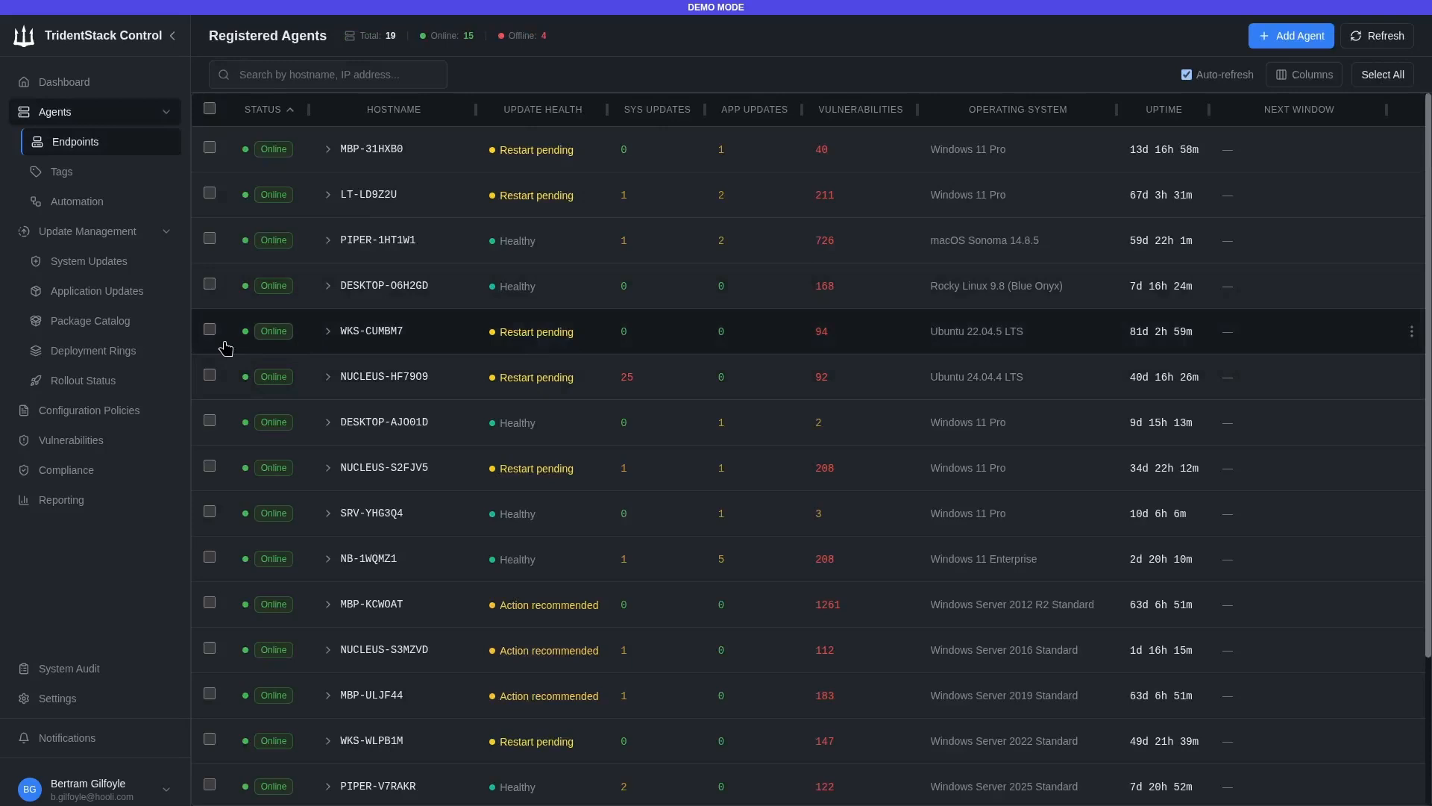
pyautogui.click(212, 194)
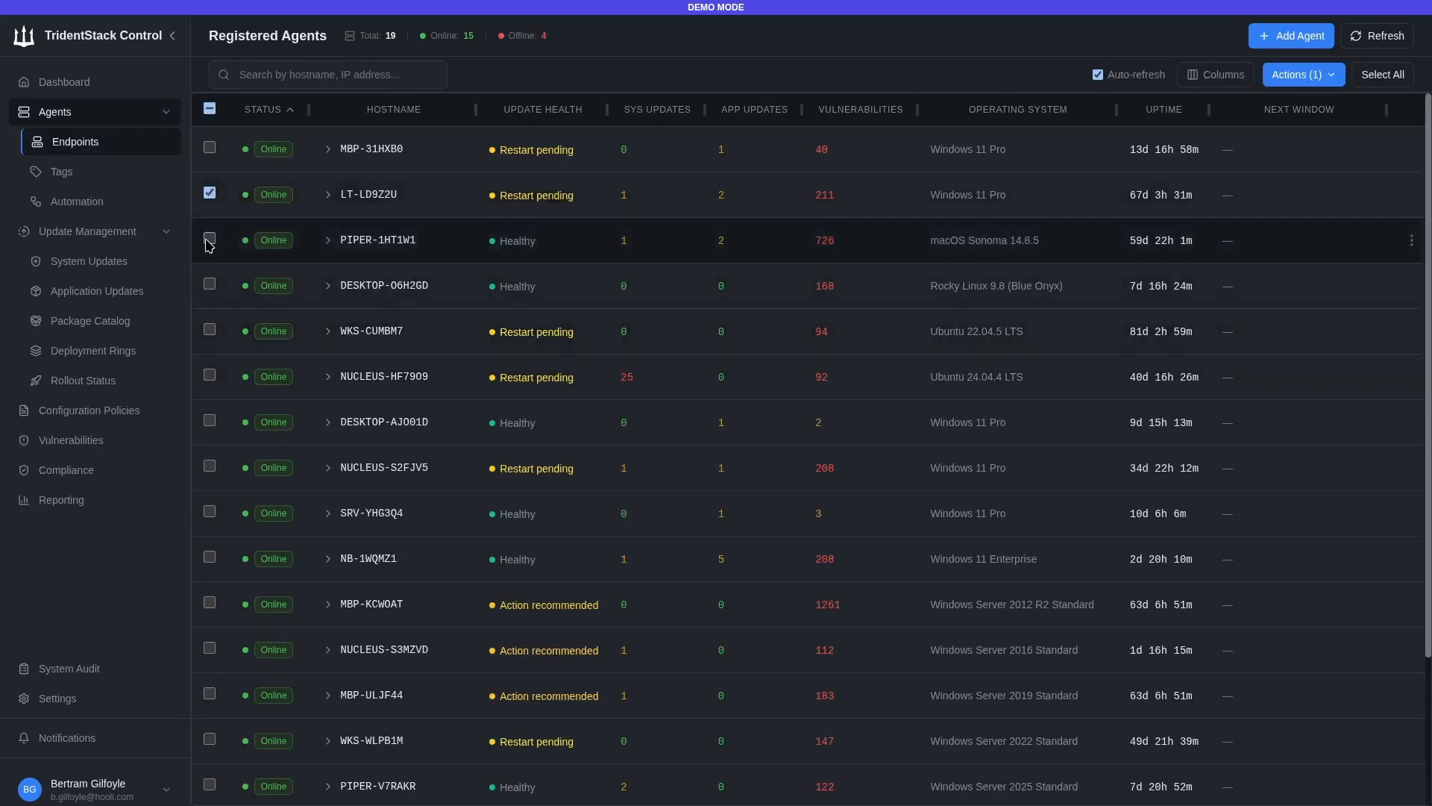
pyautogui.click(209, 239)
pyautogui.click(1302, 90)
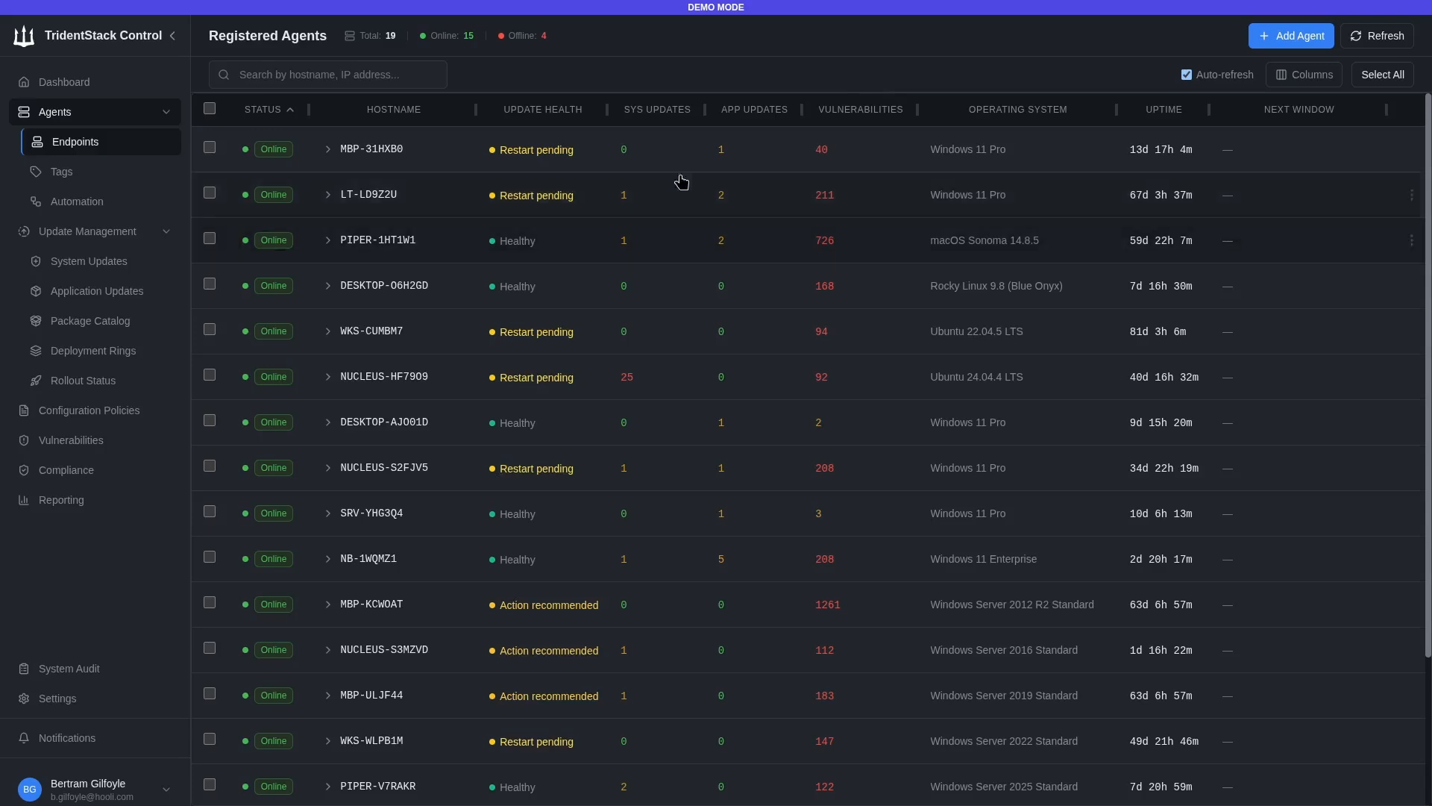
# - Create a deployment ring named Wednesday Nights in the deployment rings list
pyautogui.click(98, 355)
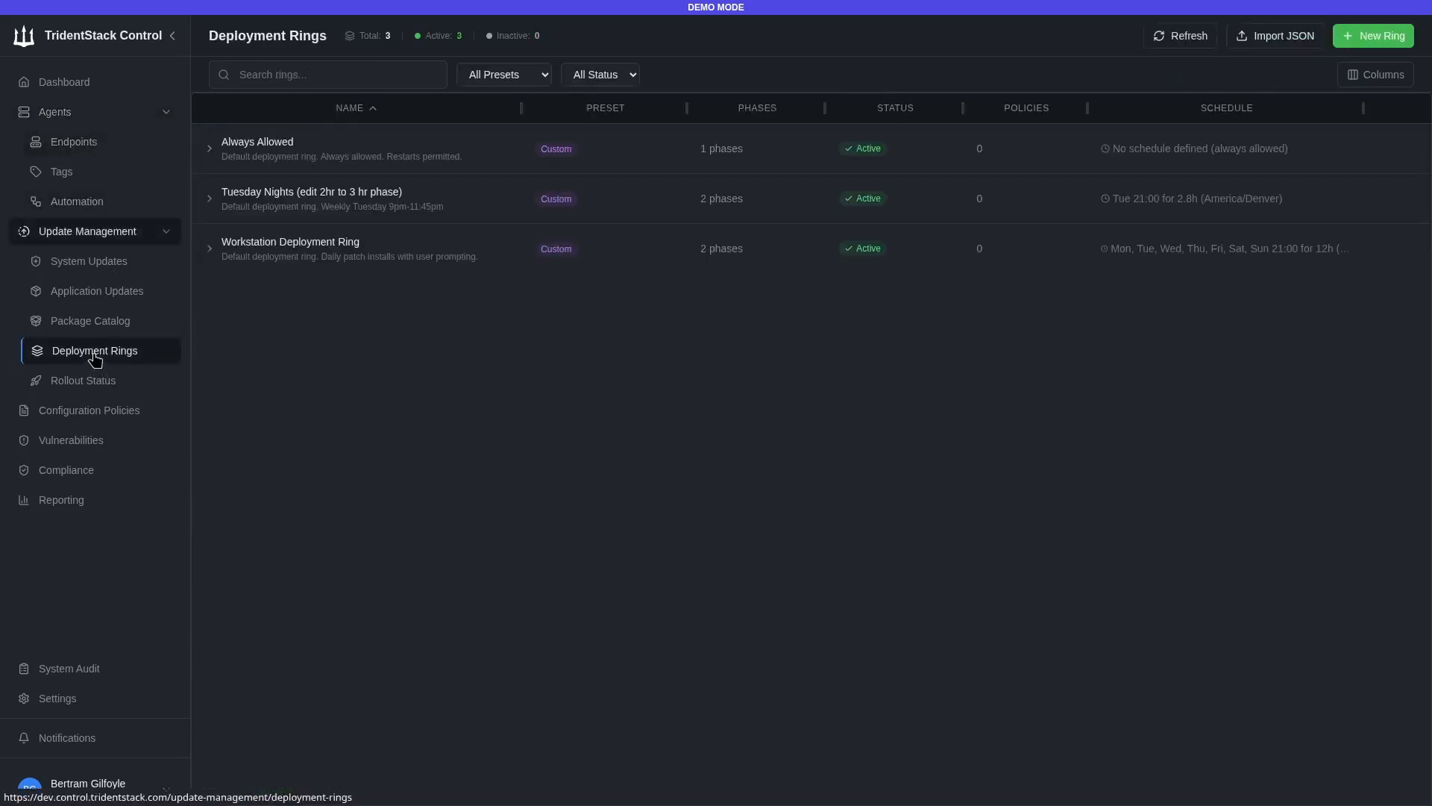
pyautogui.click(1392, 36)
pyautogui.moveTo(3, 344)
pyautogui.write('W')
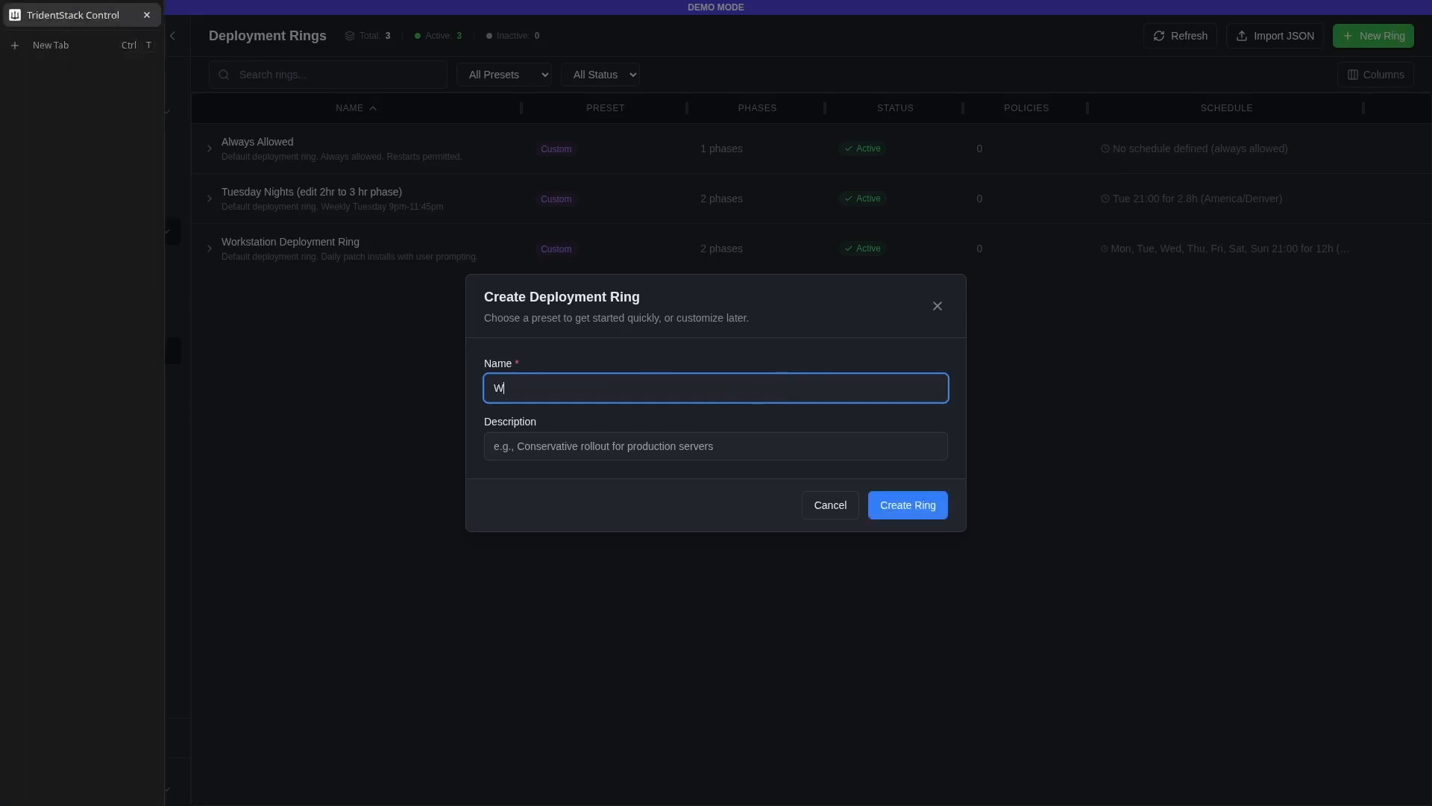
pyautogui.write('ednesday Nights')
pyautogui.press('Return')
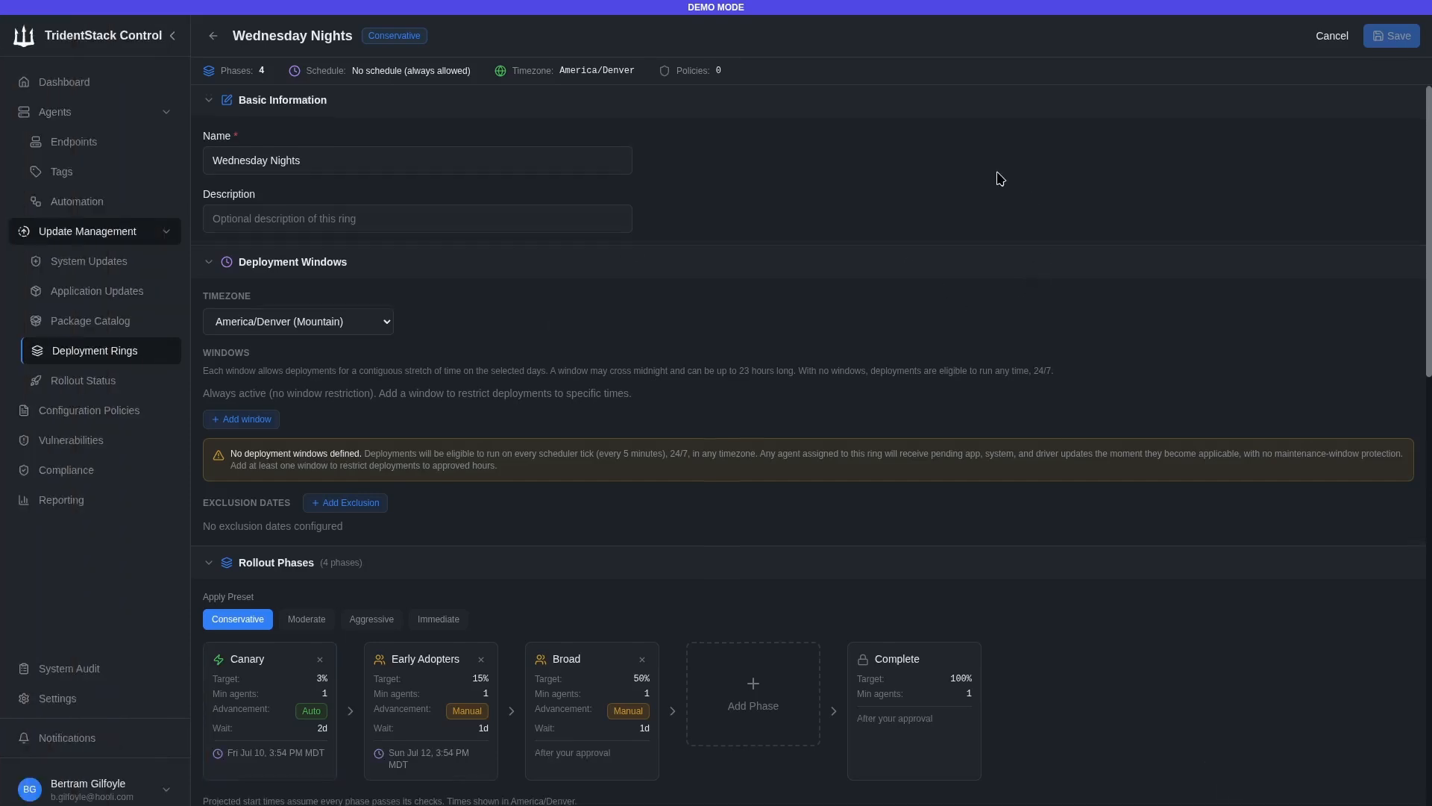
# - Add a deployment window to the ring for Wednesdays starting at 08:00 PM, keeping the 4-hour duration
pyautogui.scroll(-1, 970, 190)
pyautogui.scroll(1, 937, 201)
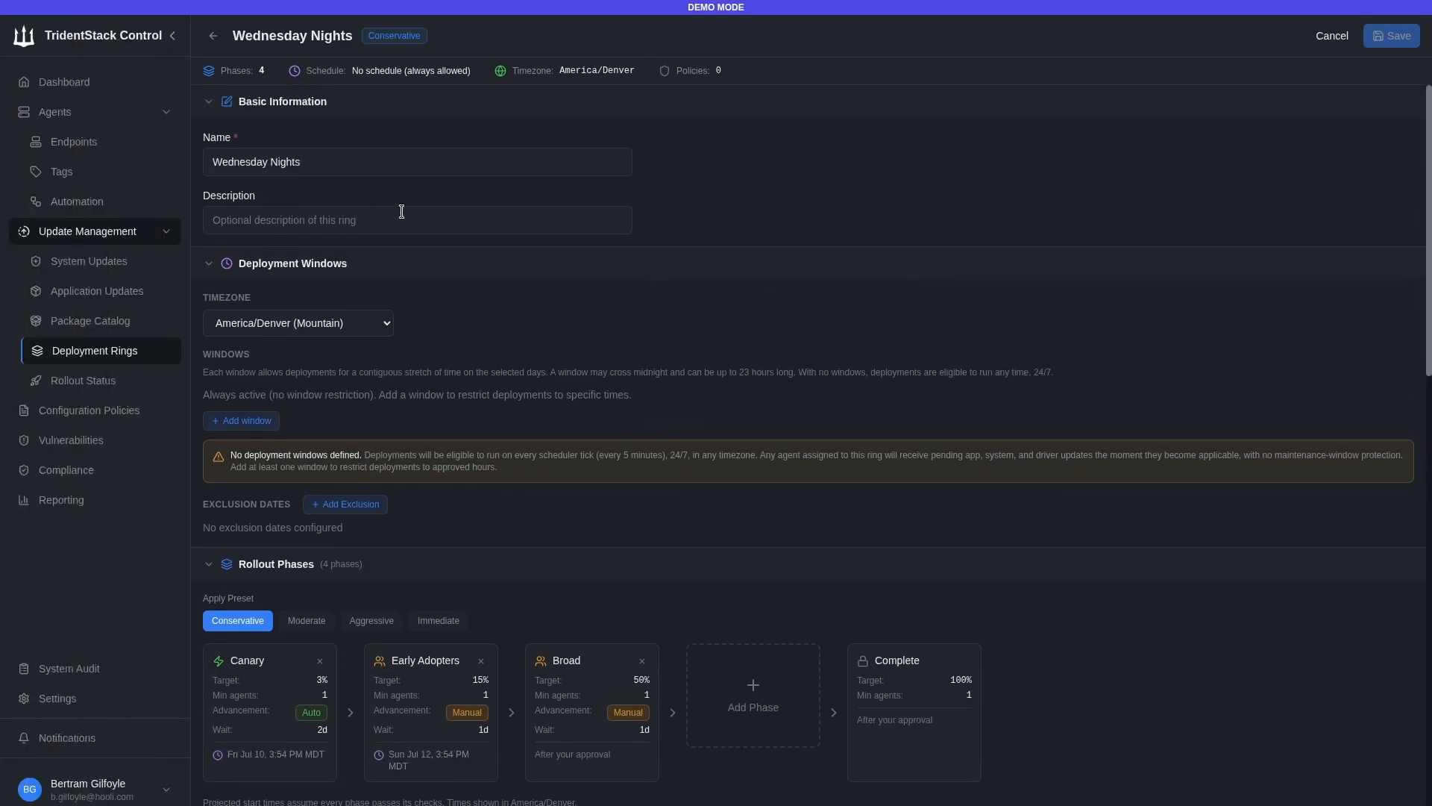
pyautogui.scroll(-1, 401, 212)
pyautogui.click(270, 330)
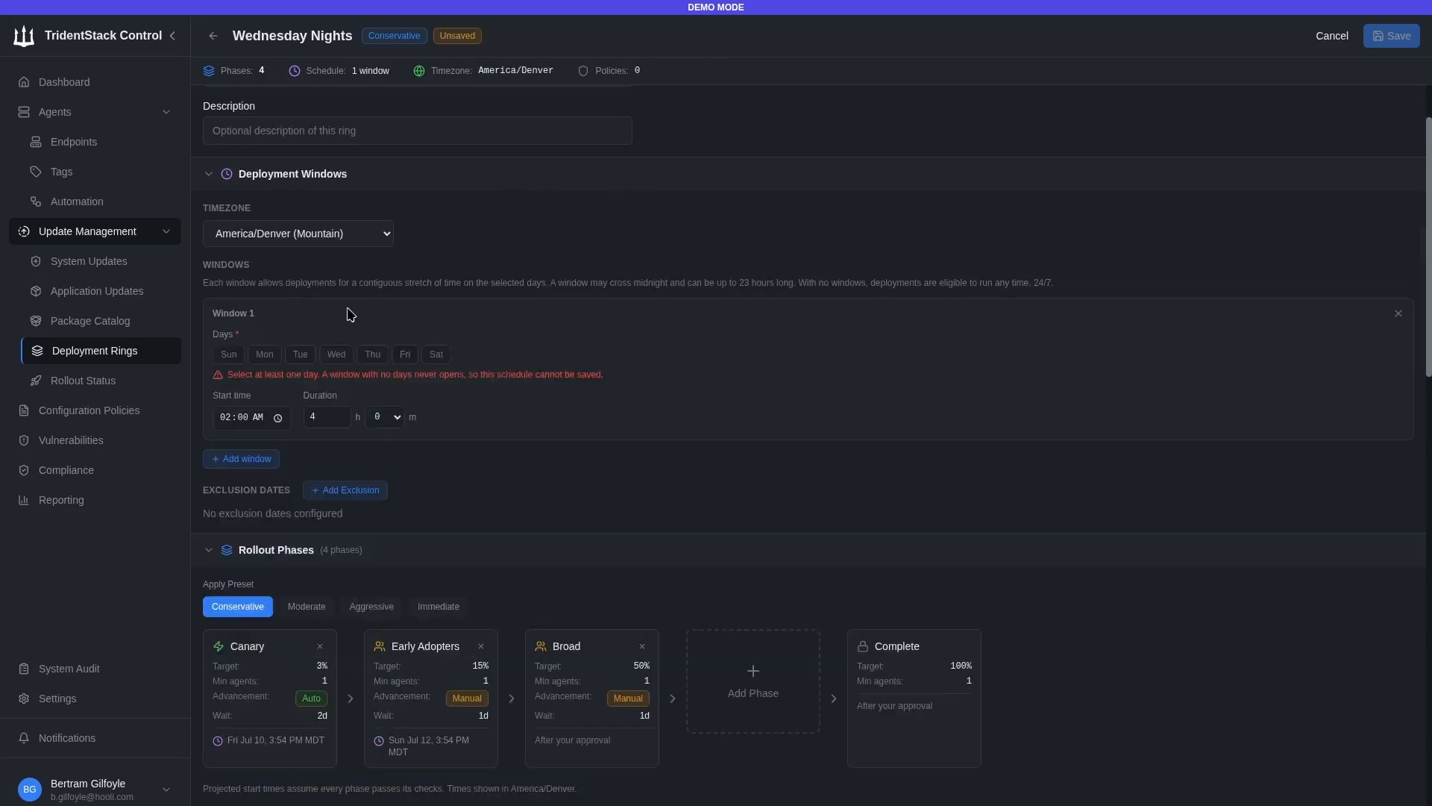
pyautogui.click(342, 365)
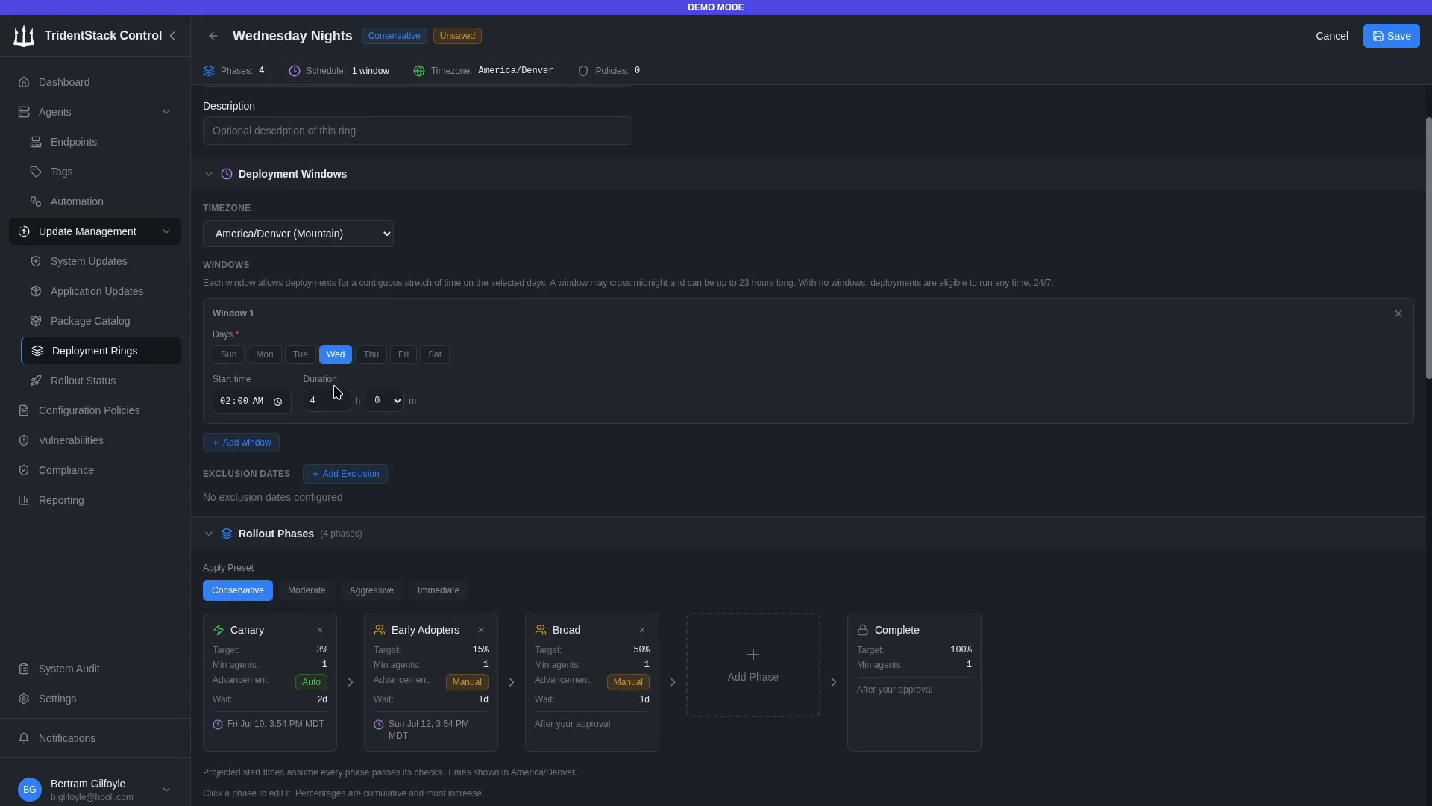
pyautogui.click(240, 403)
pyautogui.write('8')
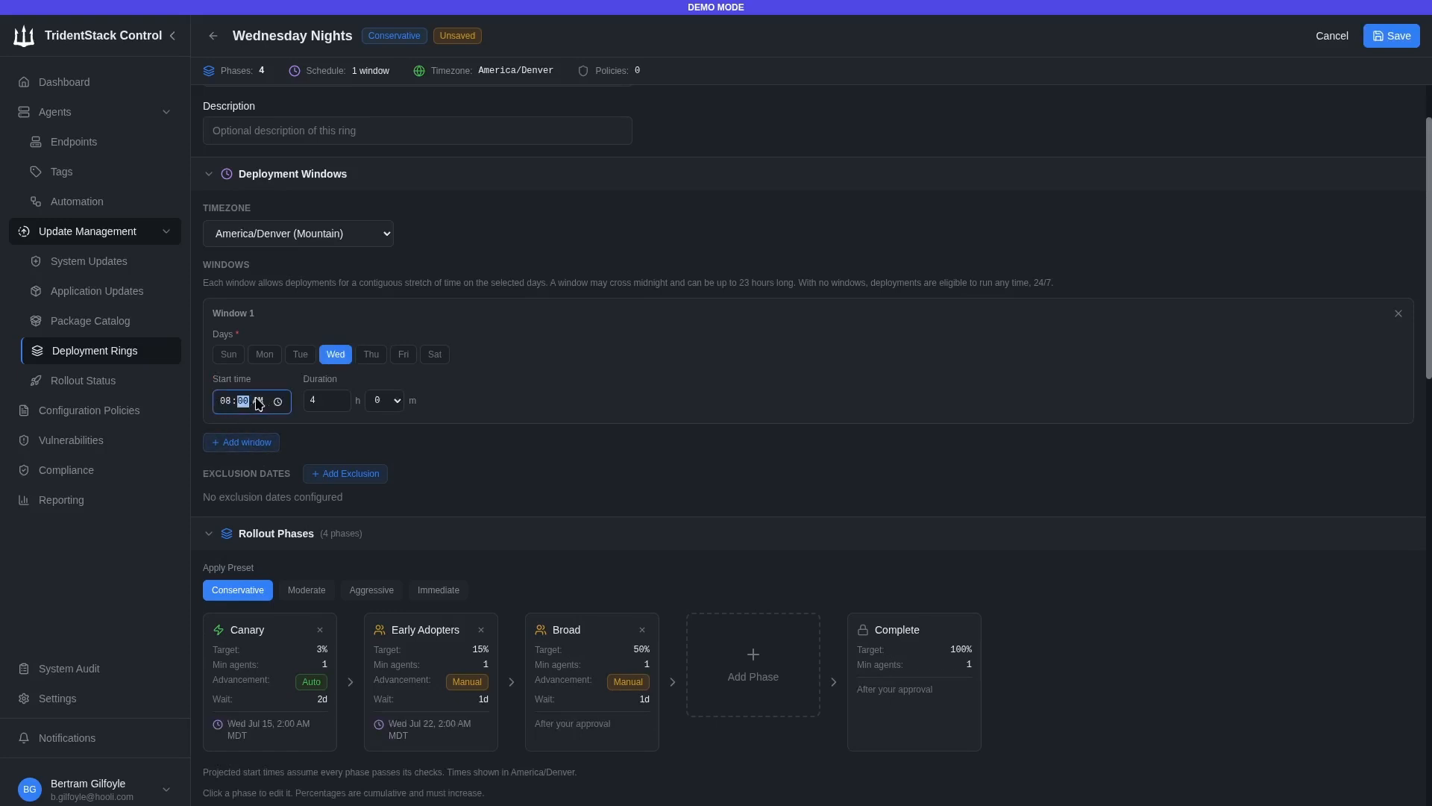
pyautogui.click(257, 402)
pyautogui.write('p')
pyautogui.click(327, 404)
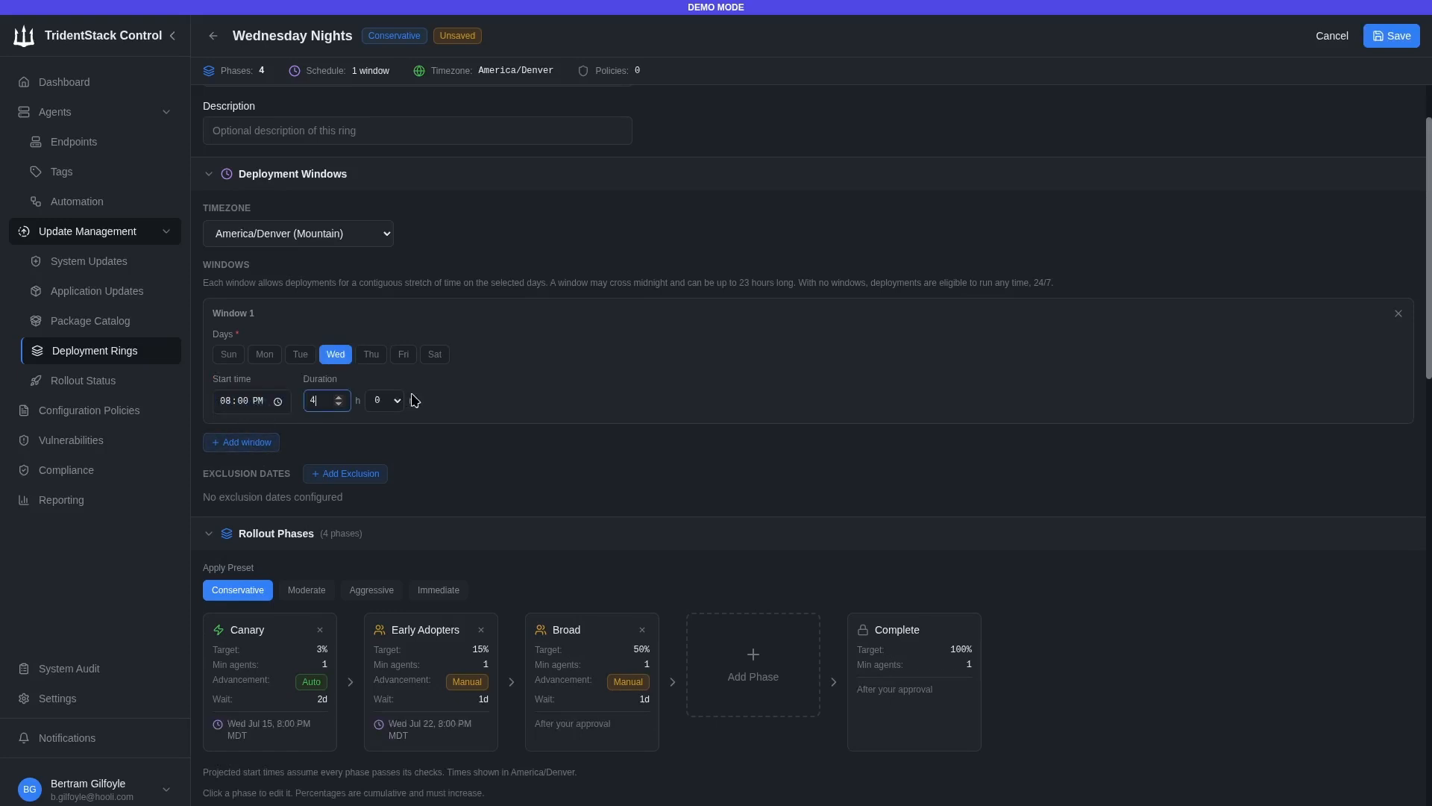
pyautogui.click(596, 343)
# - Apply the Aggressive preset to the ring's rollout phases
pyautogui.scroll(-2, 681, 299)
pyautogui.scroll(-2, 692, 209)
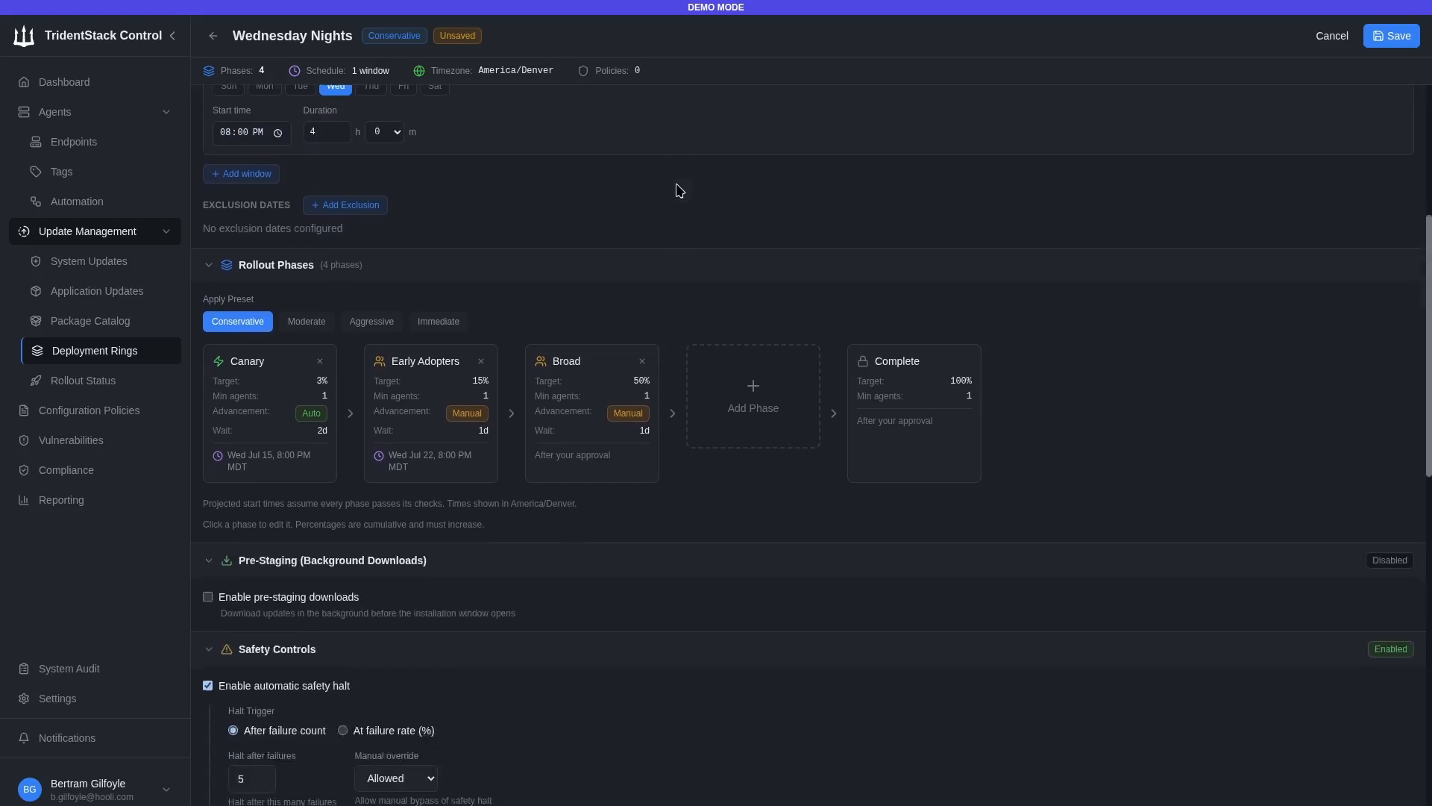
pyautogui.scroll(-1, 508, 291)
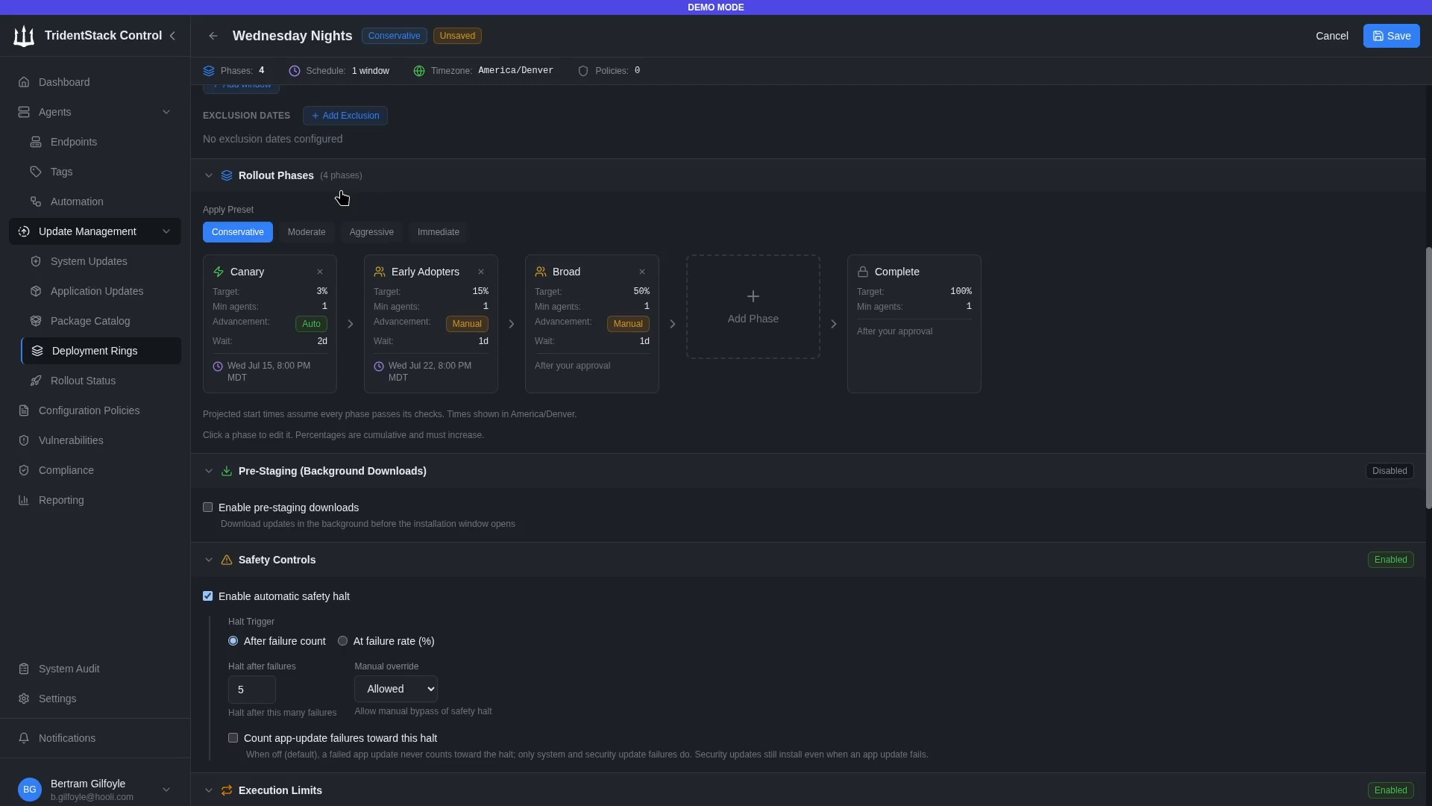
pyautogui.click(369, 235)
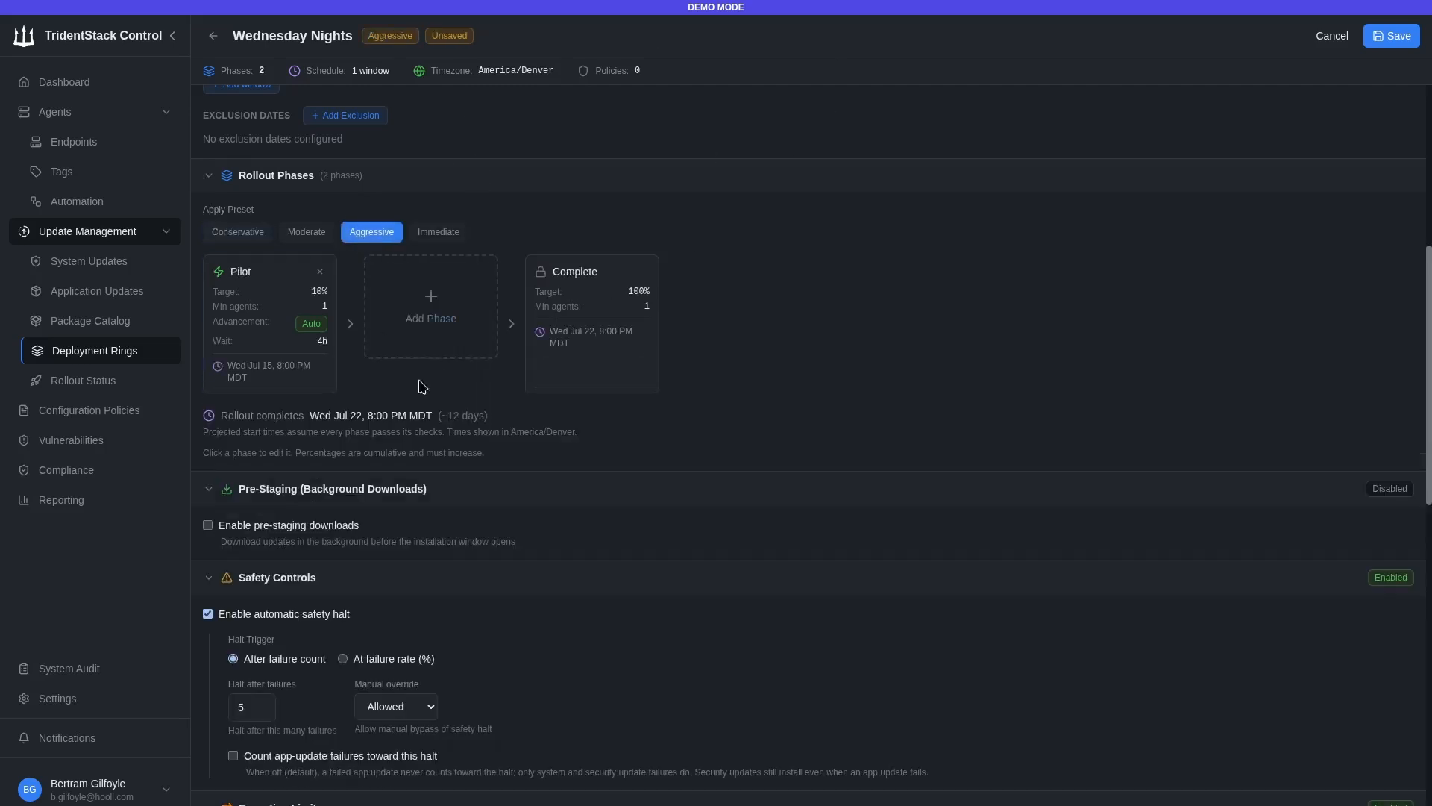
# - Examine the Pilot phase's targeting and advancement settings, especially its success rate and maximum failures
pyautogui.click(291, 297)
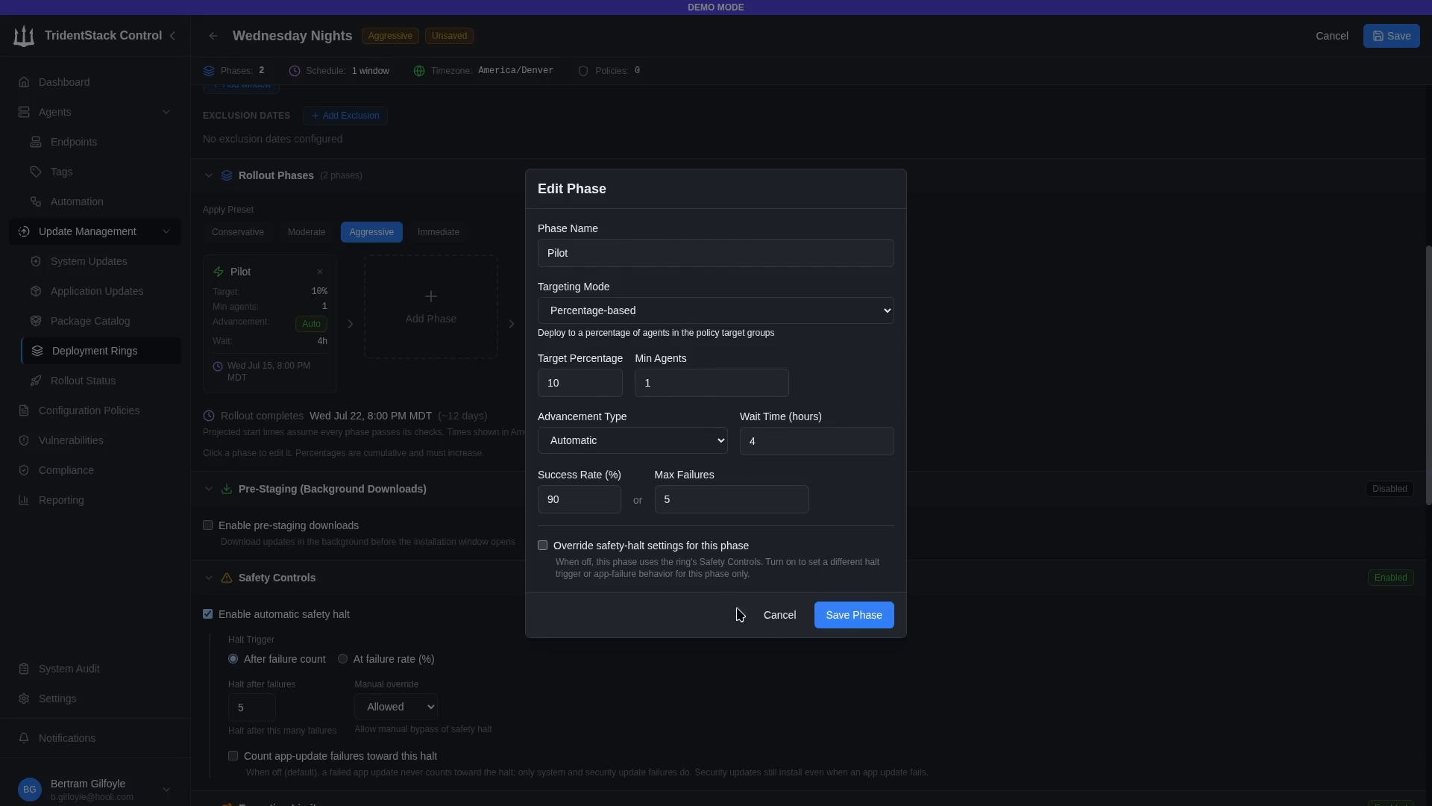
pyautogui.click(764, 619)
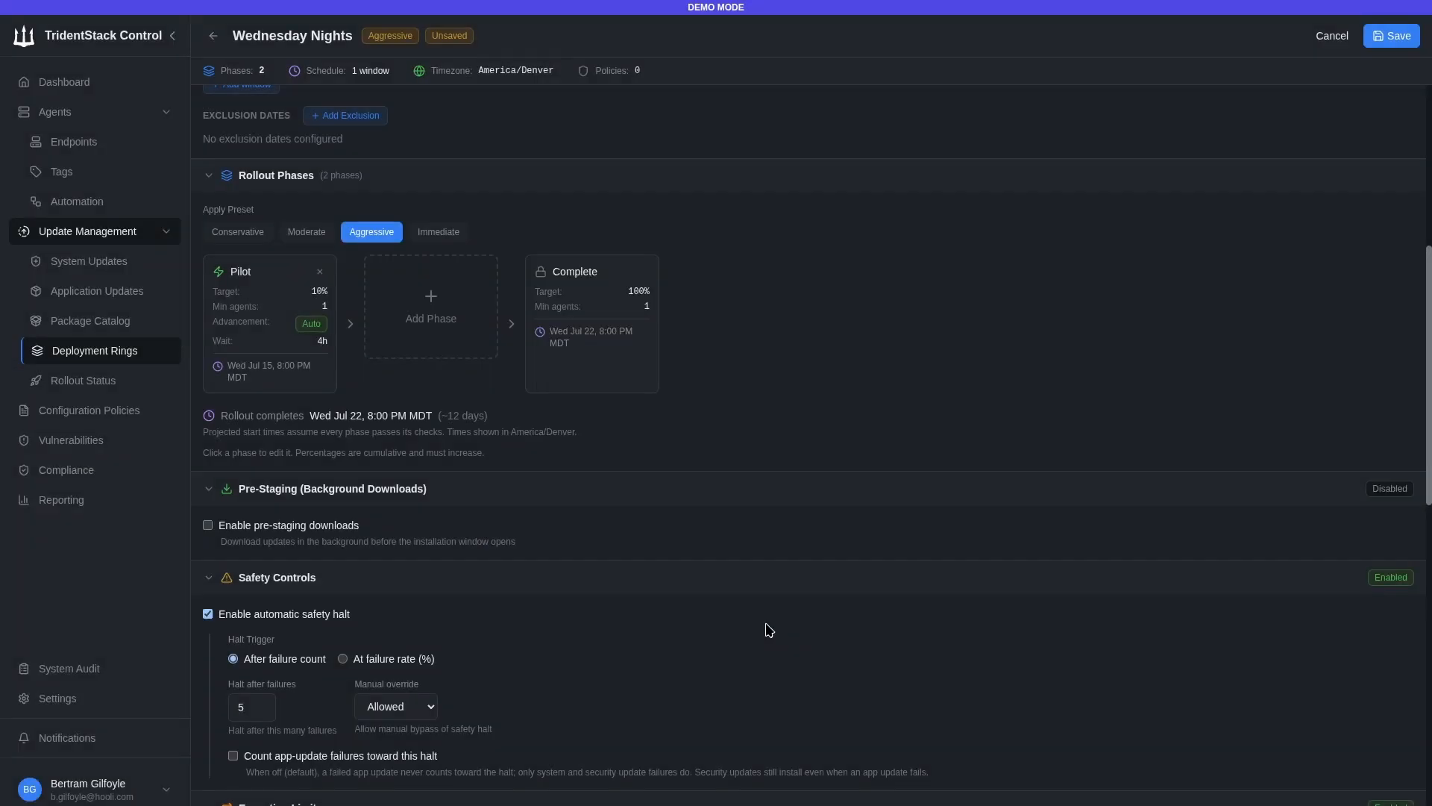
pyautogui.click(307, 326)
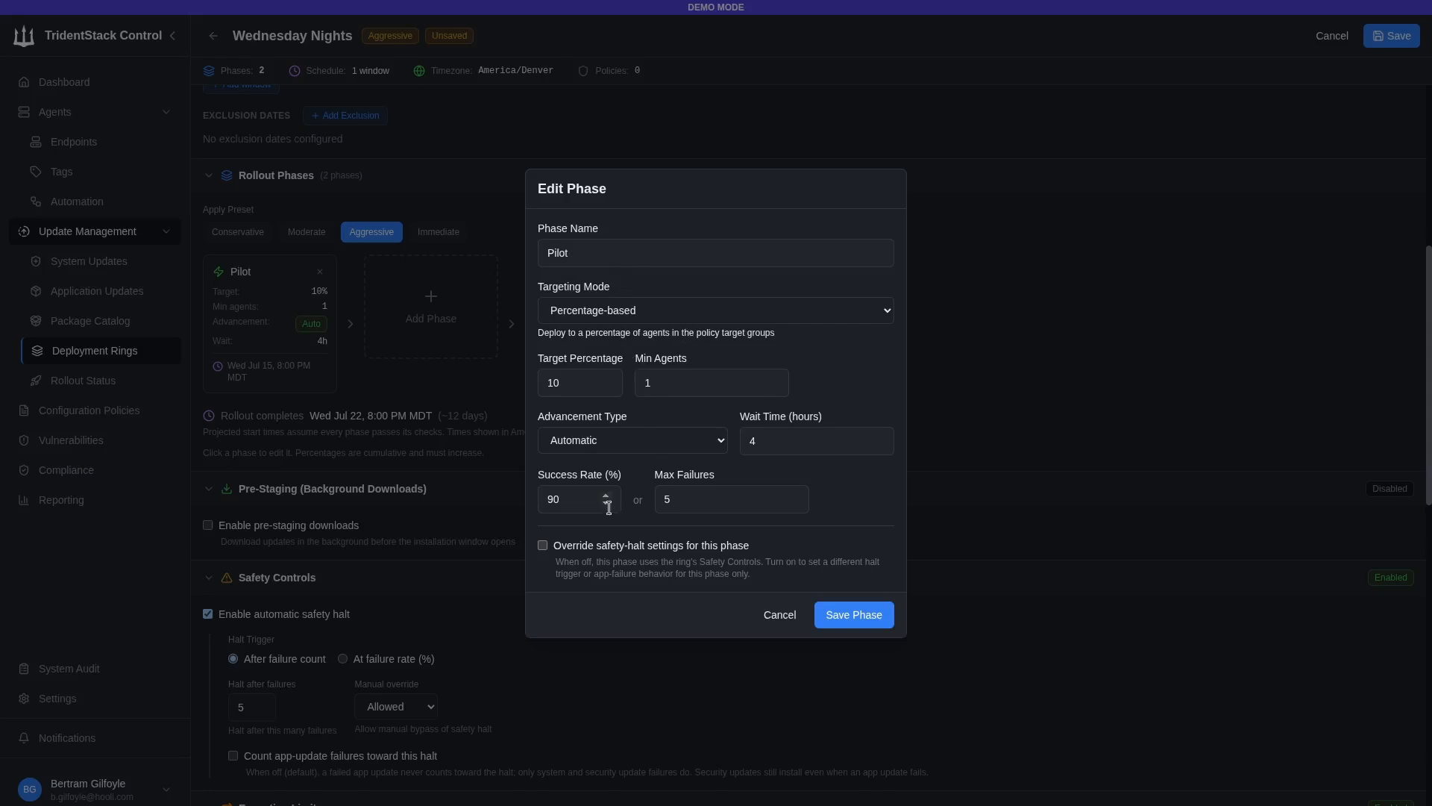
pyautogui.moveTo(589, 499); pyautogui.dragTo(479, 486)
pyautogui.click(713, 505)
pyautogui.moveTo(829, 510); pyautogui.dragTo(597, 487)
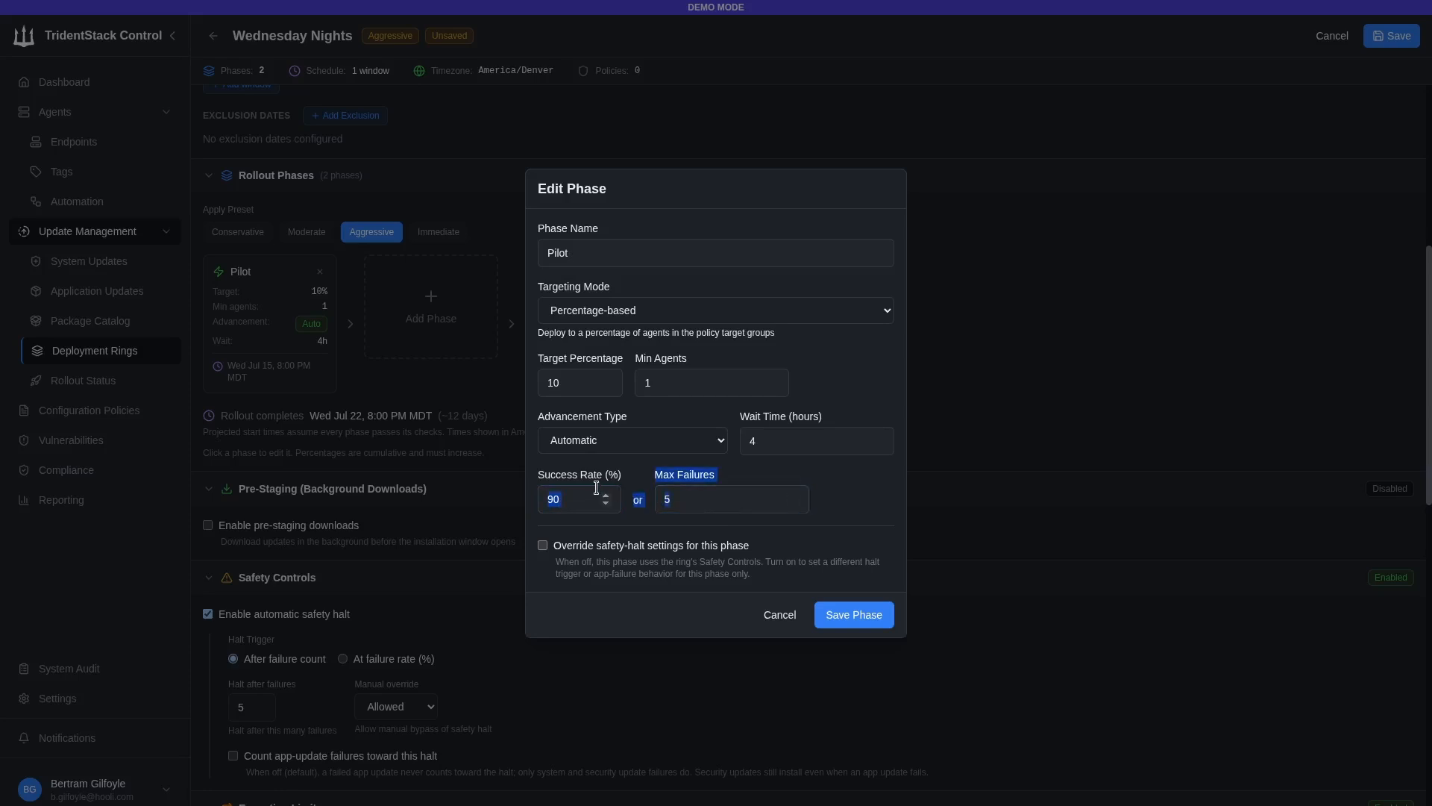
pyautogui.click(702, 505)
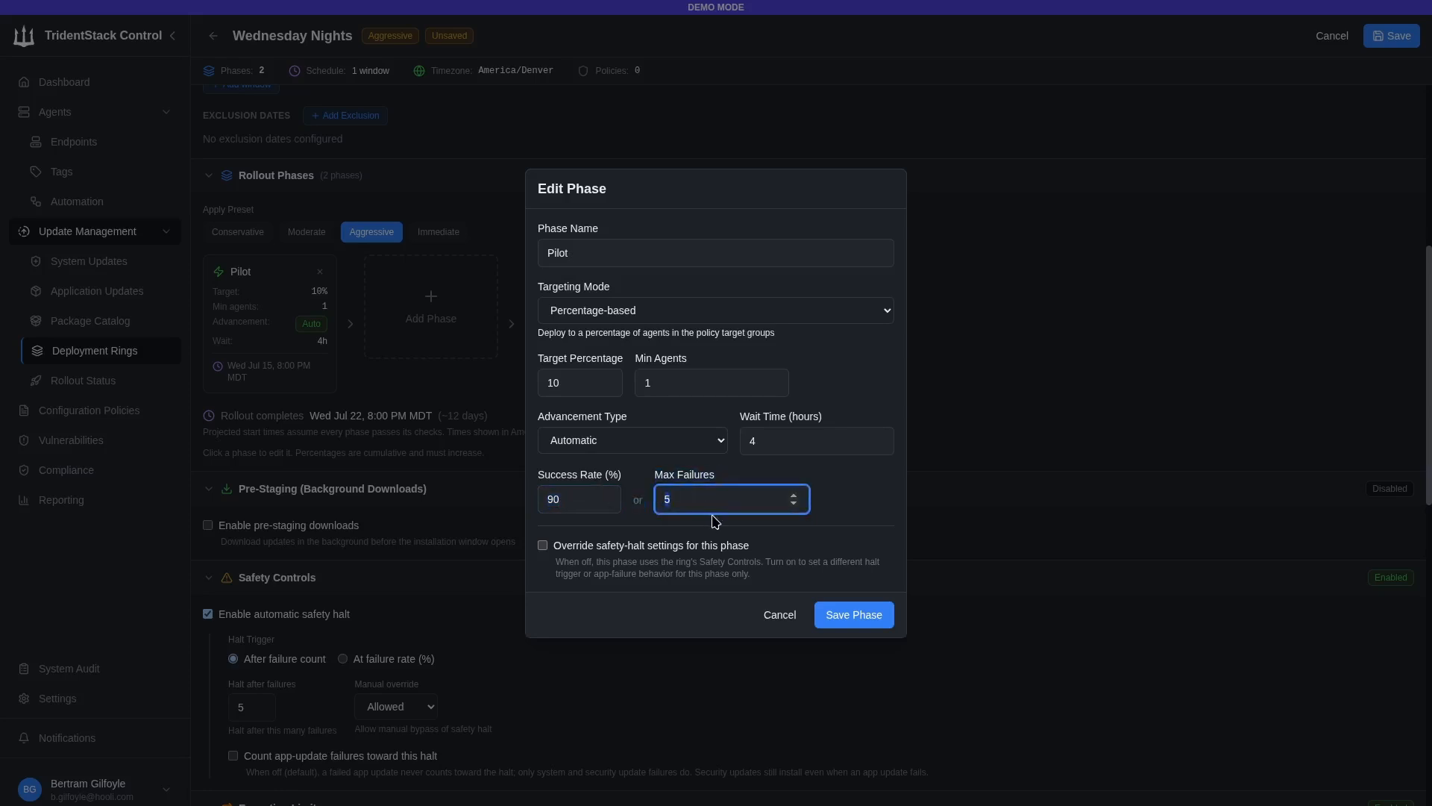
pyautogui.click(773, 617)
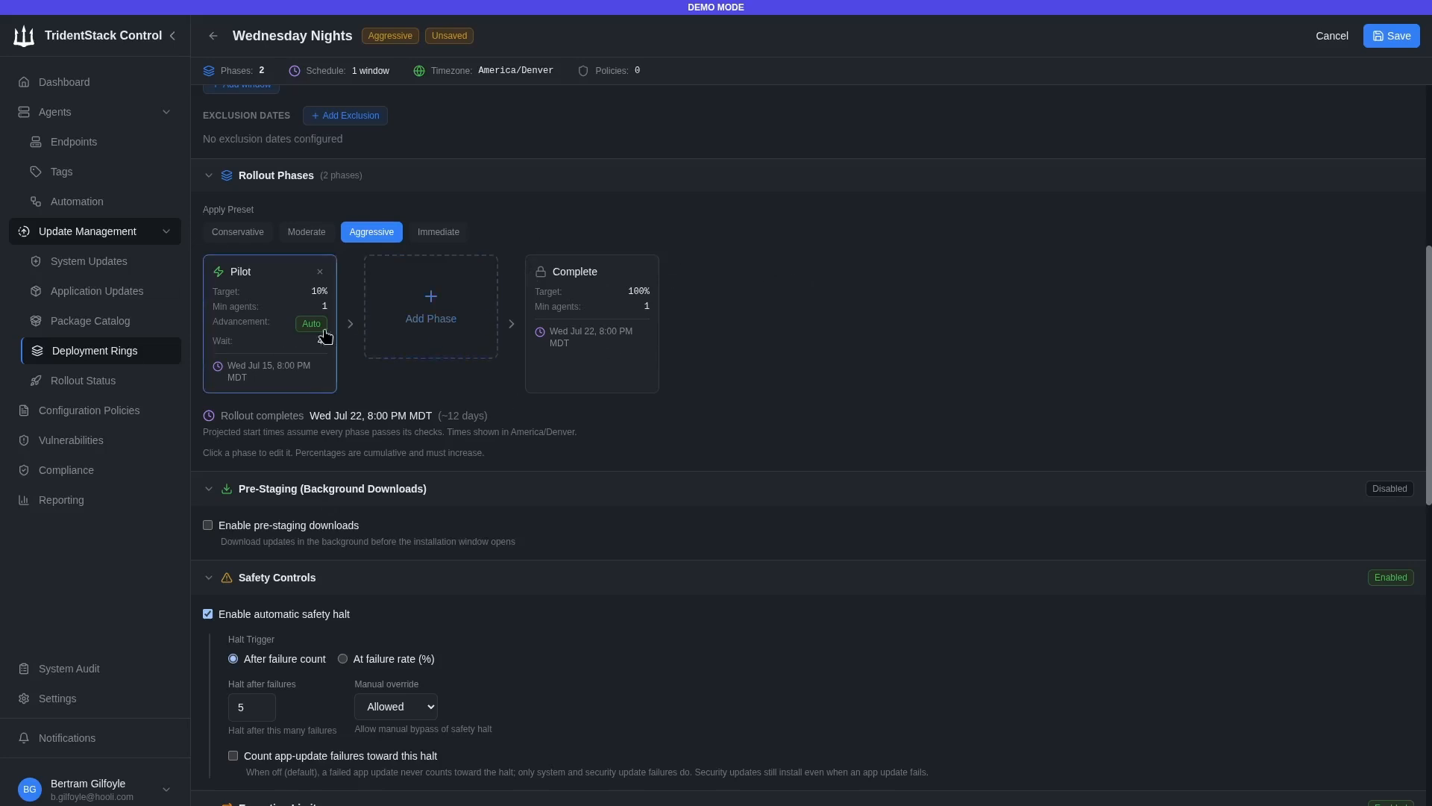
# - Review how the Pilot phase's wait time relates to its success rate and failure limit, leaving the settings as they are
pyautogui.click(292, 326)
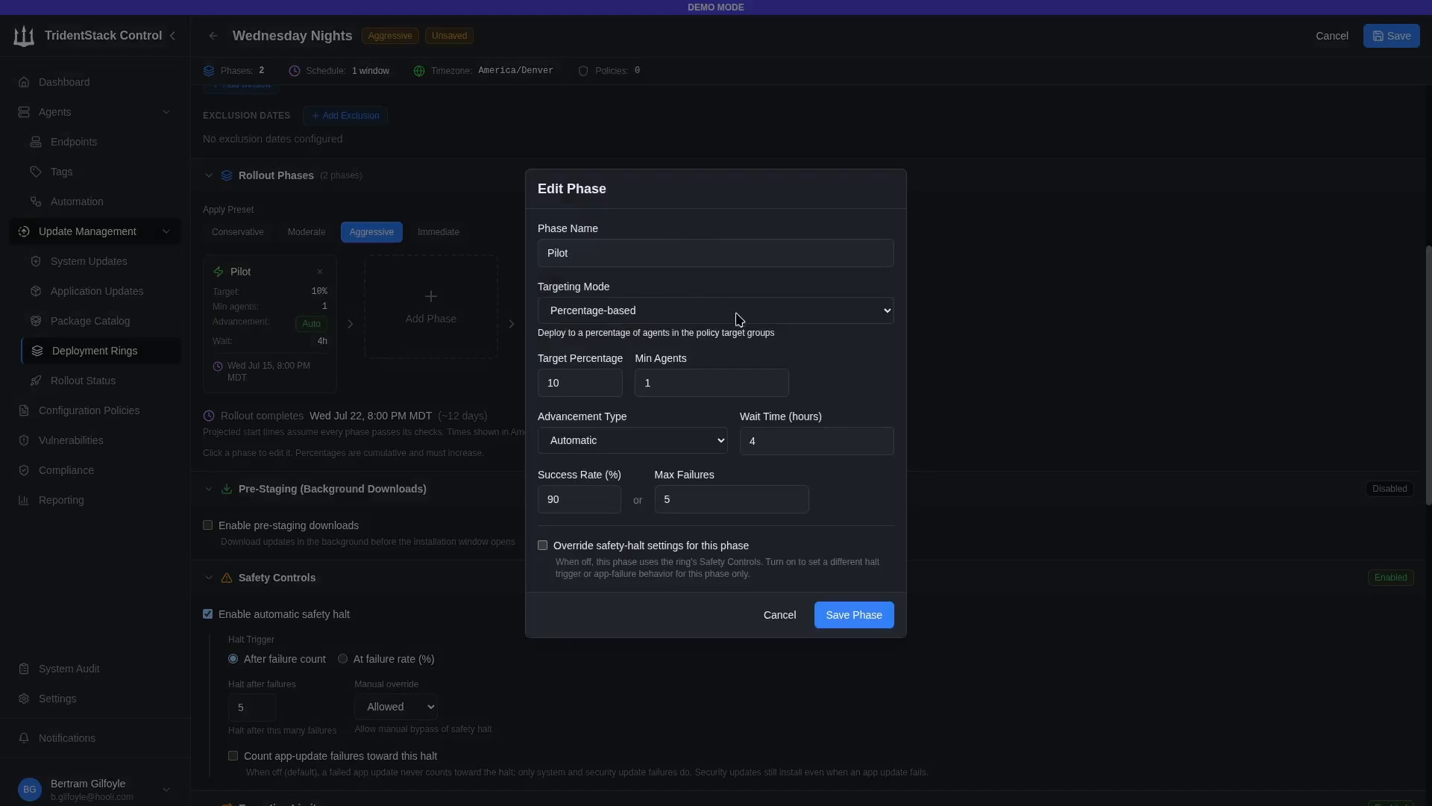
pyautogui.click(776, 441)
pyautogui.click(575, 502)
pyautogui.click(737, 502)
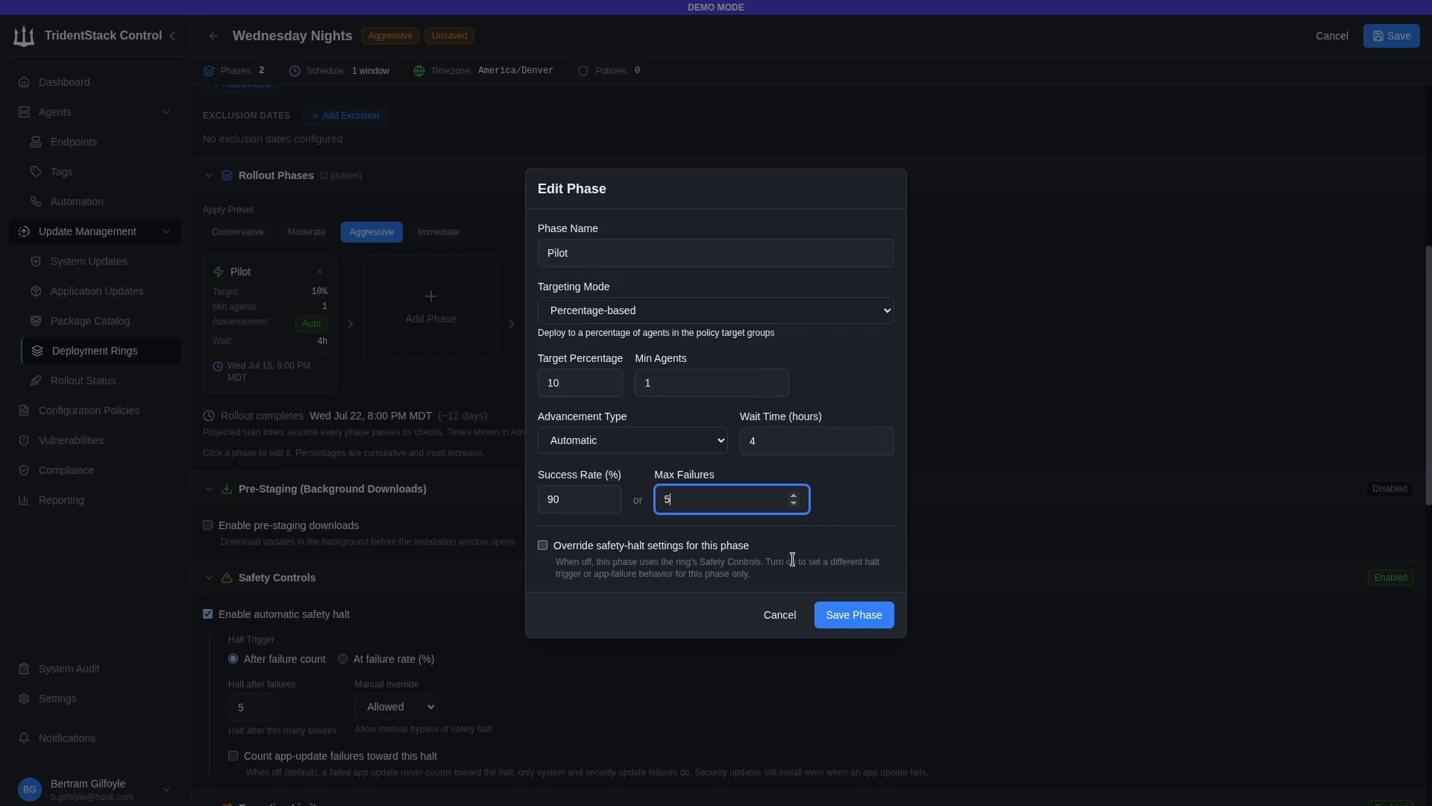
pyautogui.click(778, 625)
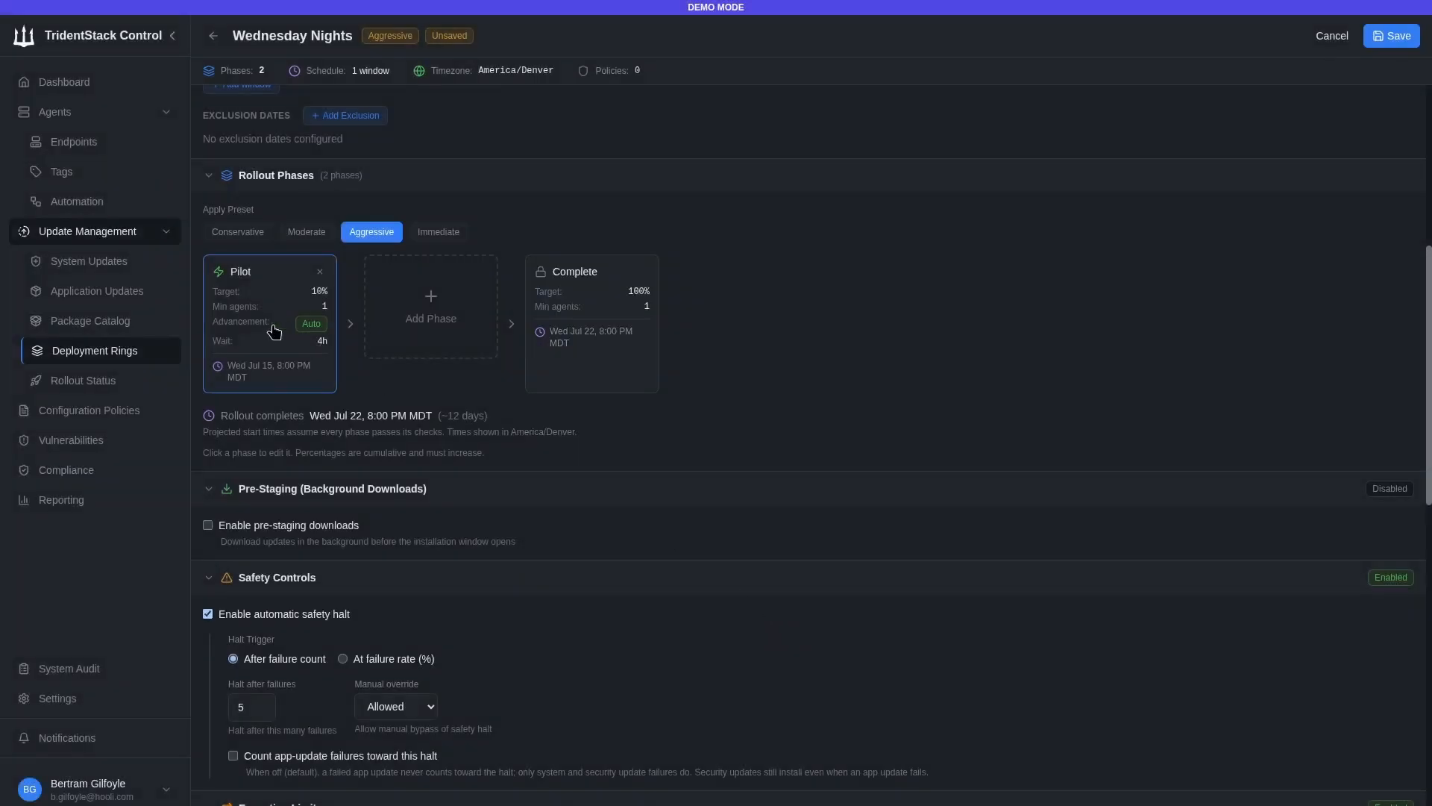
pyautogui.click(269, 352)
pyautogui.click(763, 442)
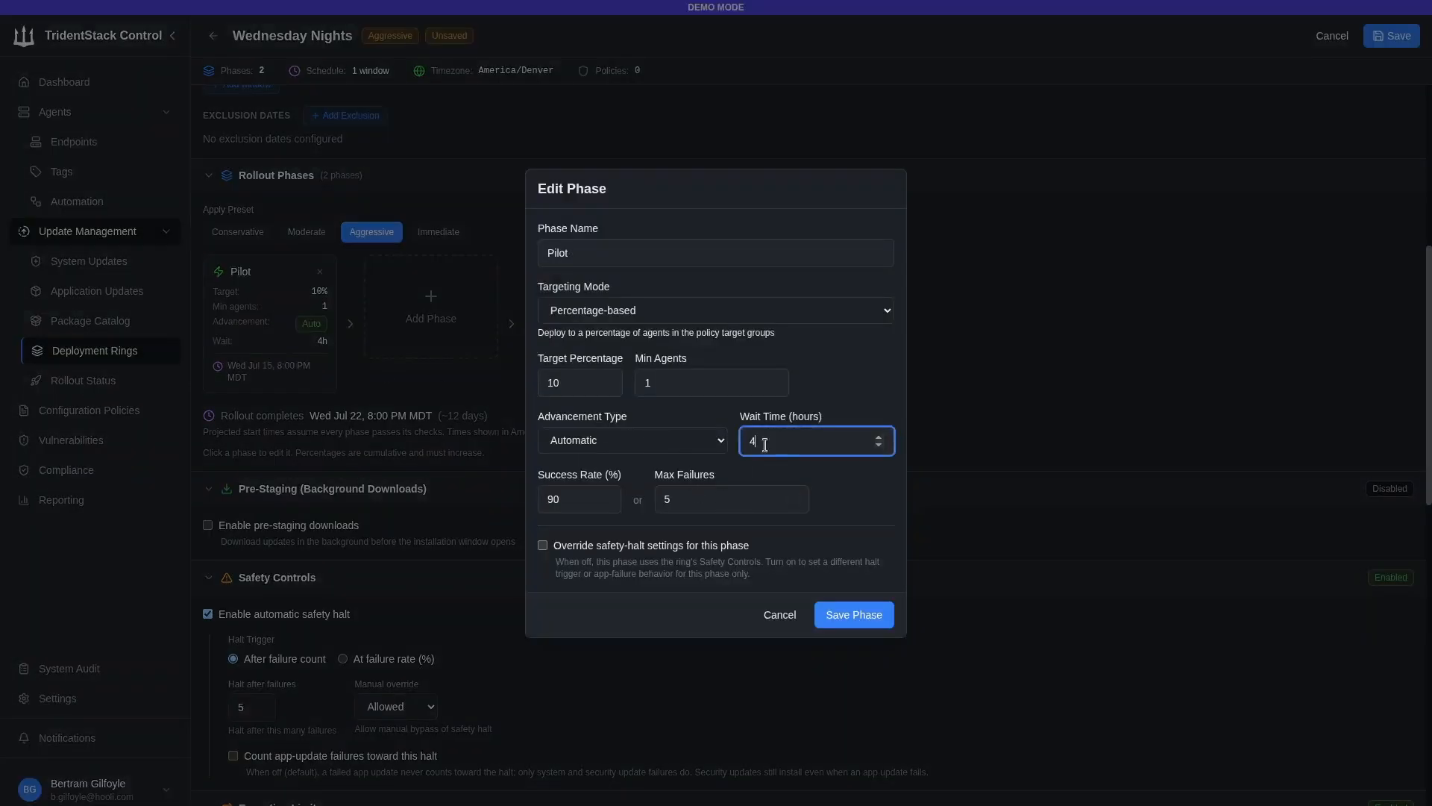
pyautogui.click(781, 616)
# - Check the Wednesday window's duration, set the Pilot phase's wait time to 3 hours and save the phase
pyautogui.scroll(5, 638, 515)
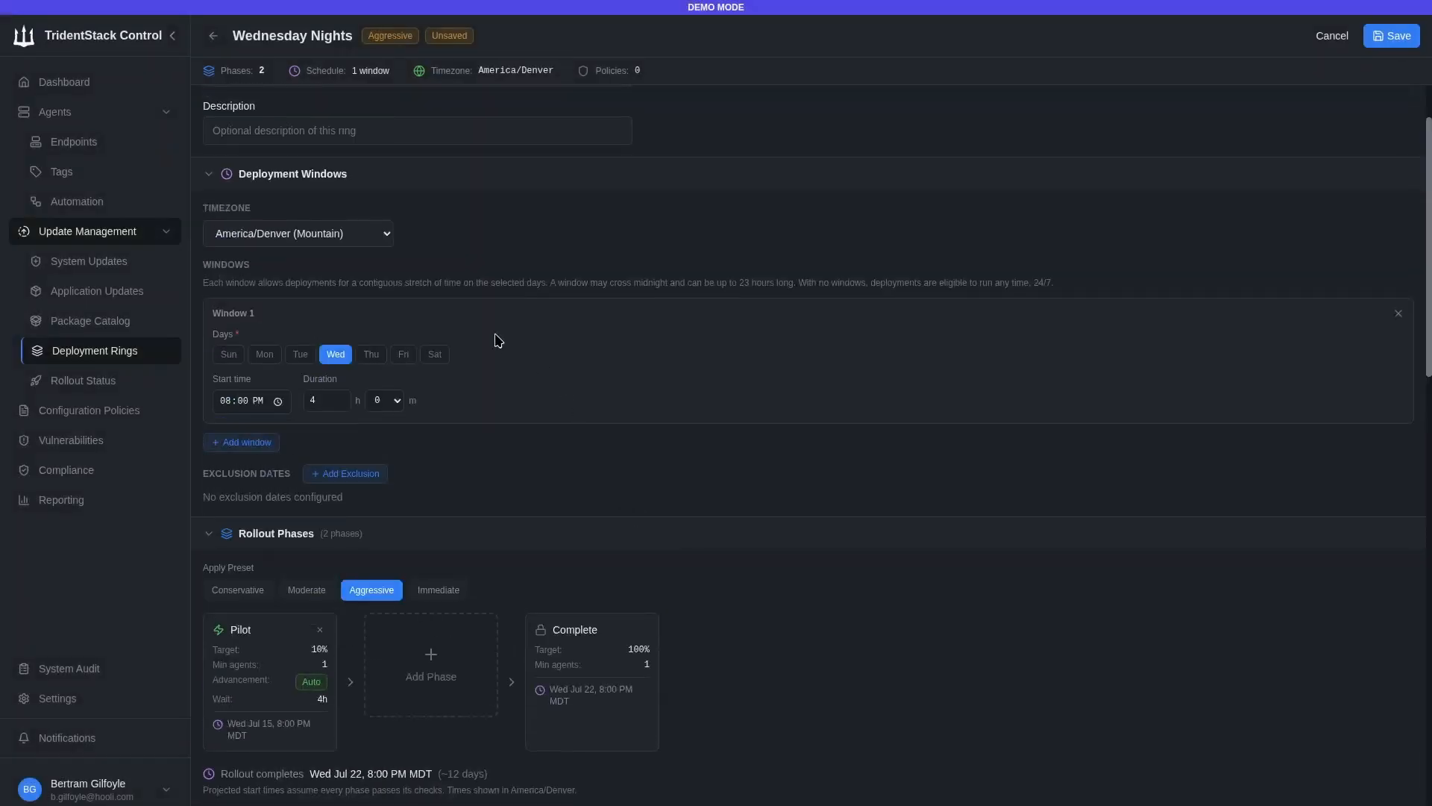
pyautogui.scroll(1, 495, 339)
pyautogui.scroll(-1, 495, 339)
pyautogui.scroll(-1, 335, 357)
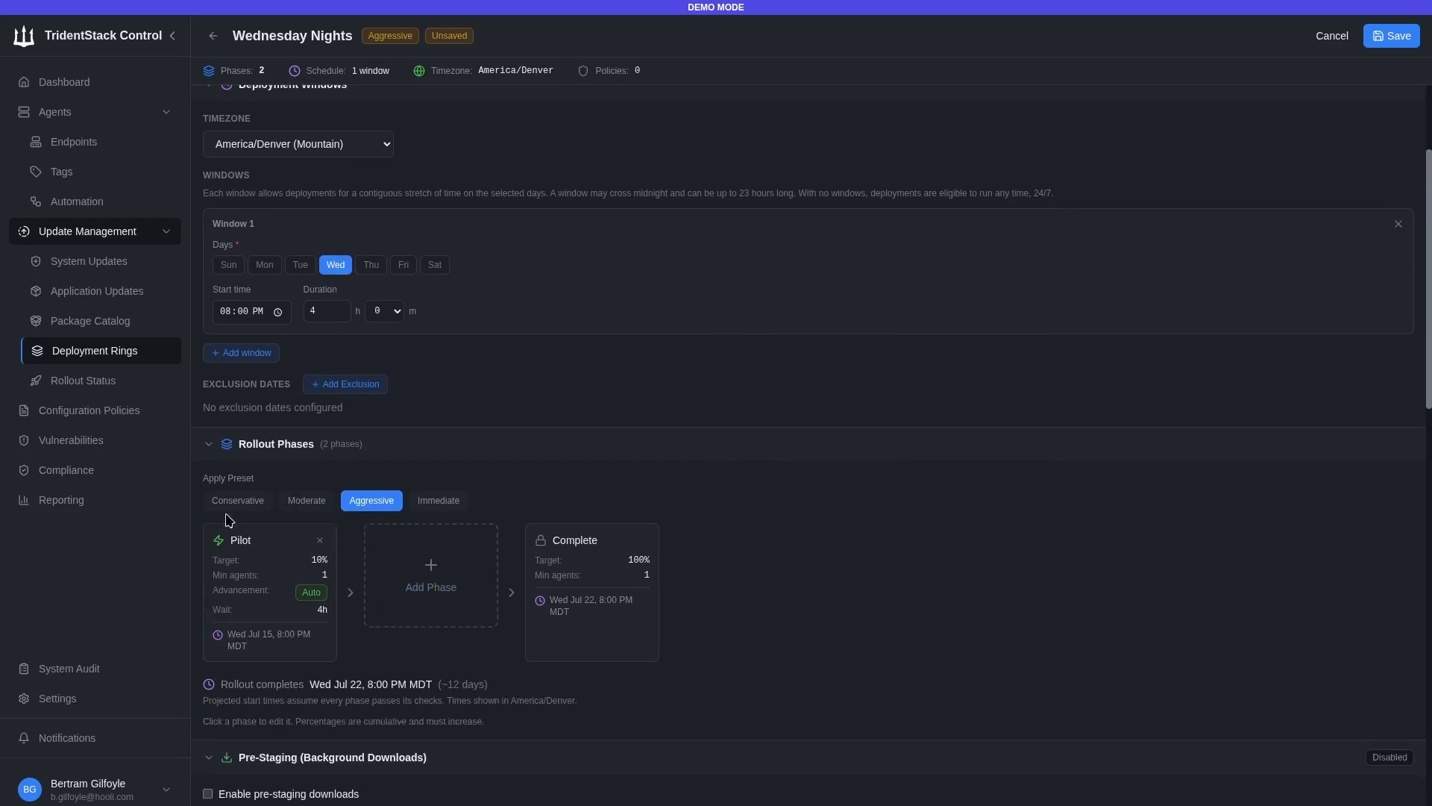
pyautogui.click(242, 634)
pyautogui.click(775, 433)
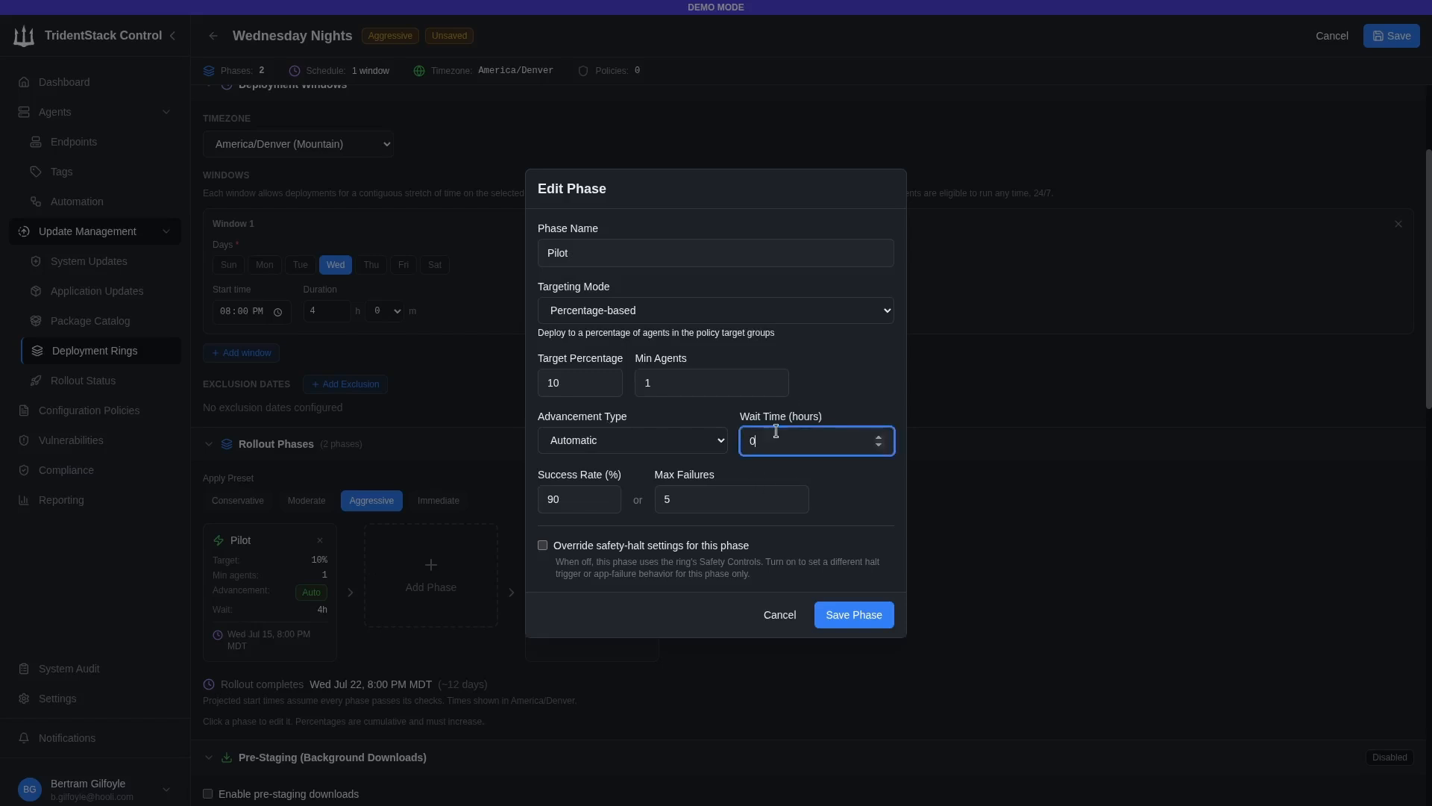
pyautogui.write('3')
pyautogui.click(847, 618)
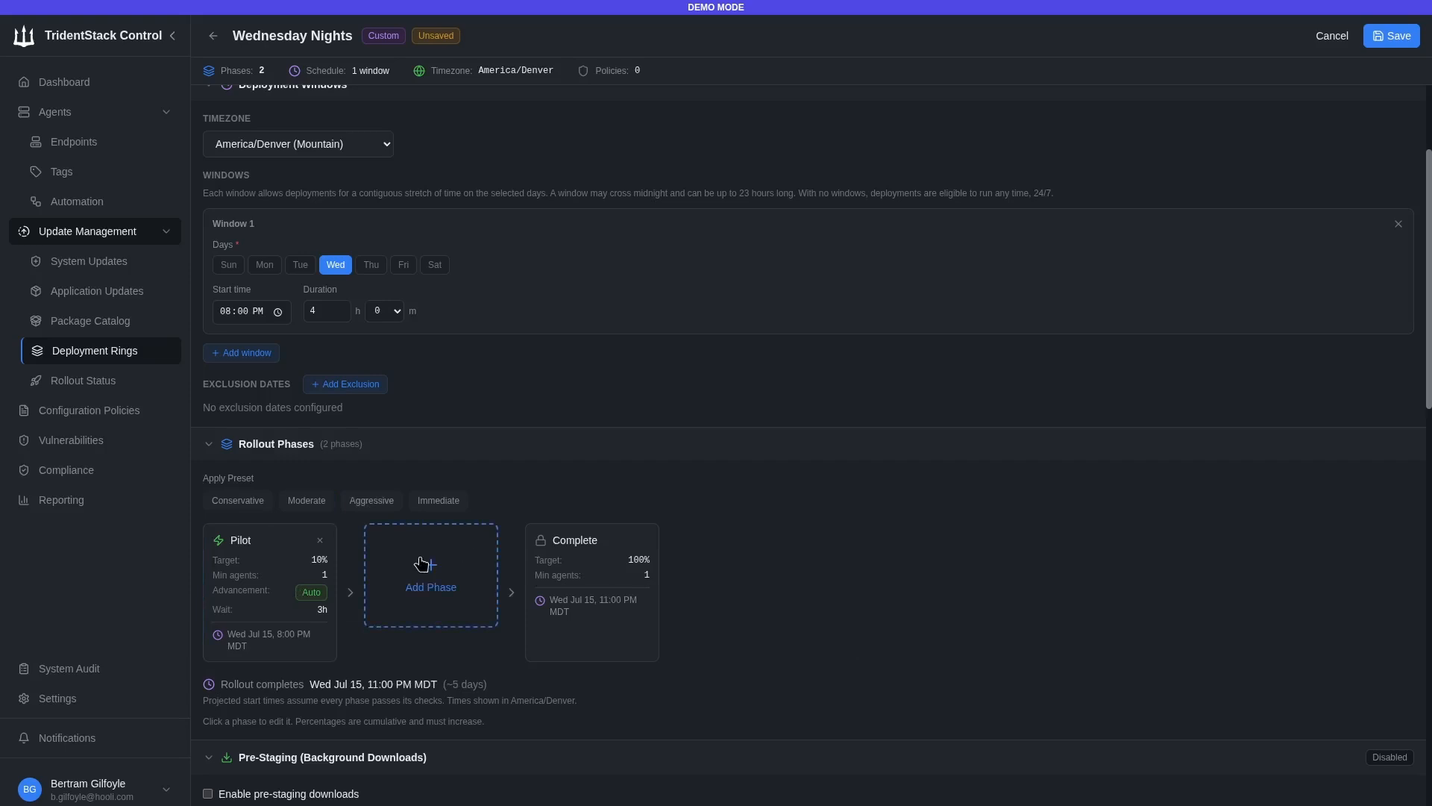
# - Compare the deployment window's duration with the projected start of the Complete phase
pyautogui.click(308, 312)
pyautogui.moveTo(316, 308); pyautogui.dragTo(291, 301)
pyautogui.tripleClick(558, 560)
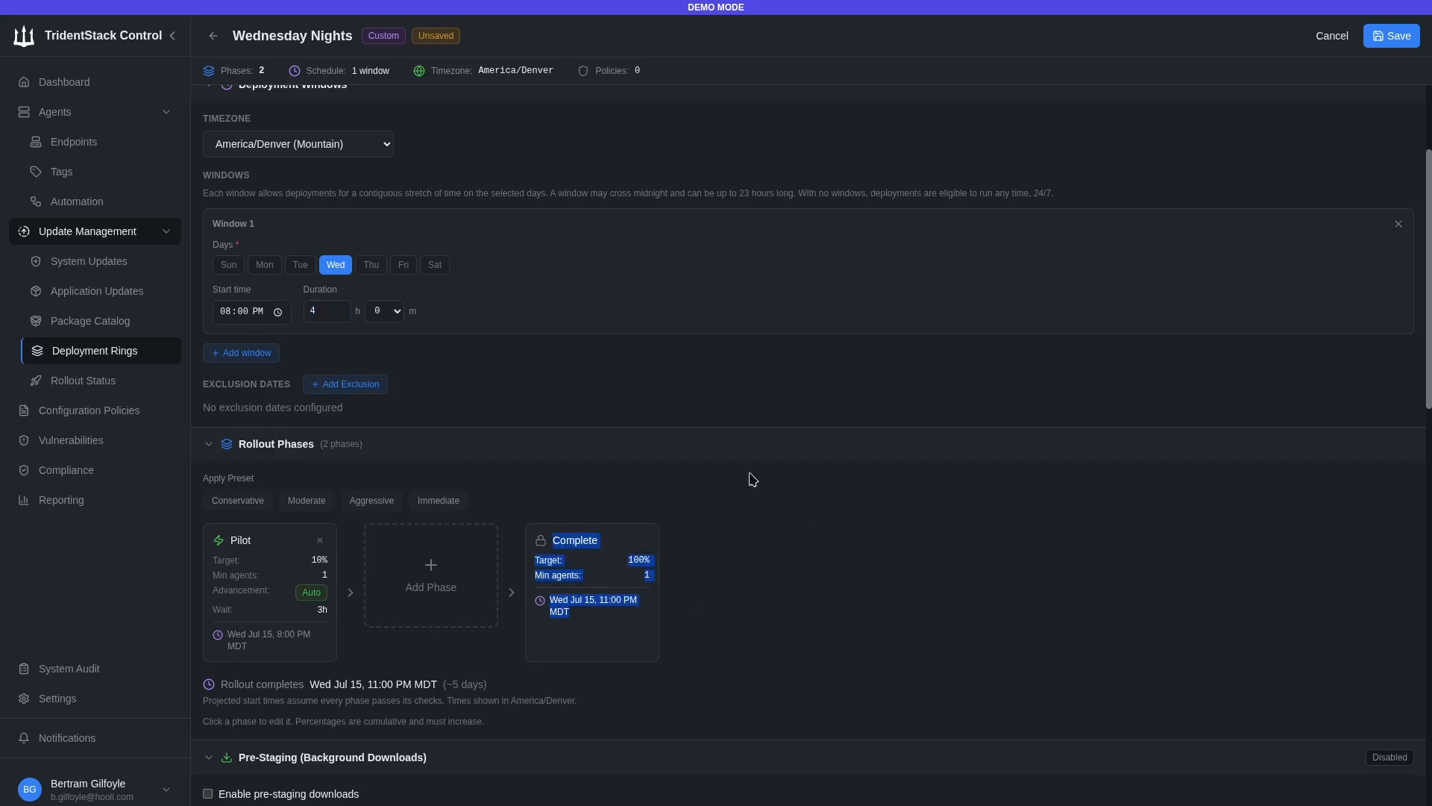
pyautogui.click(694, 576)
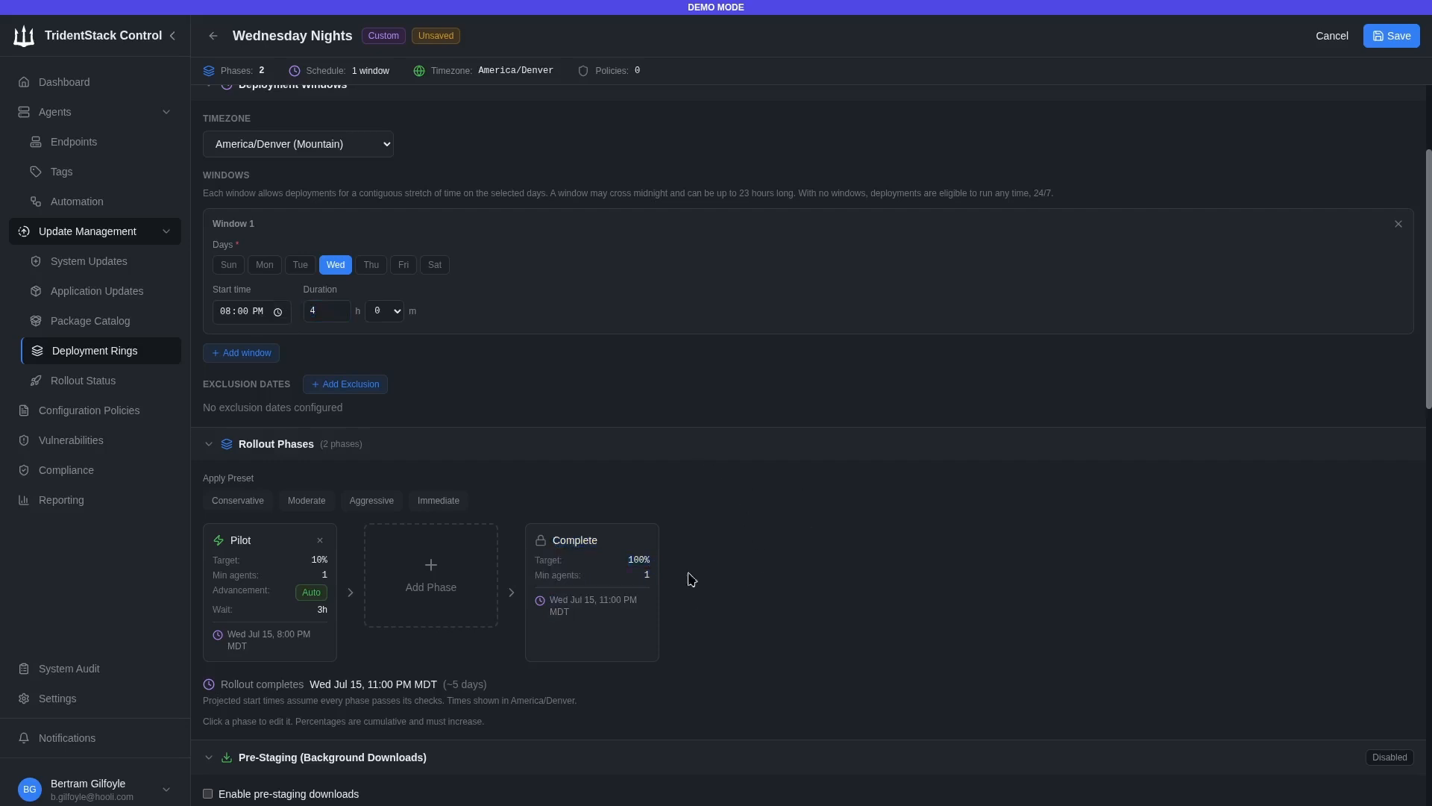
# - Set the Pilot phase's wait time back to 4 hours and save the phase
pyautogui.click(258, 599)
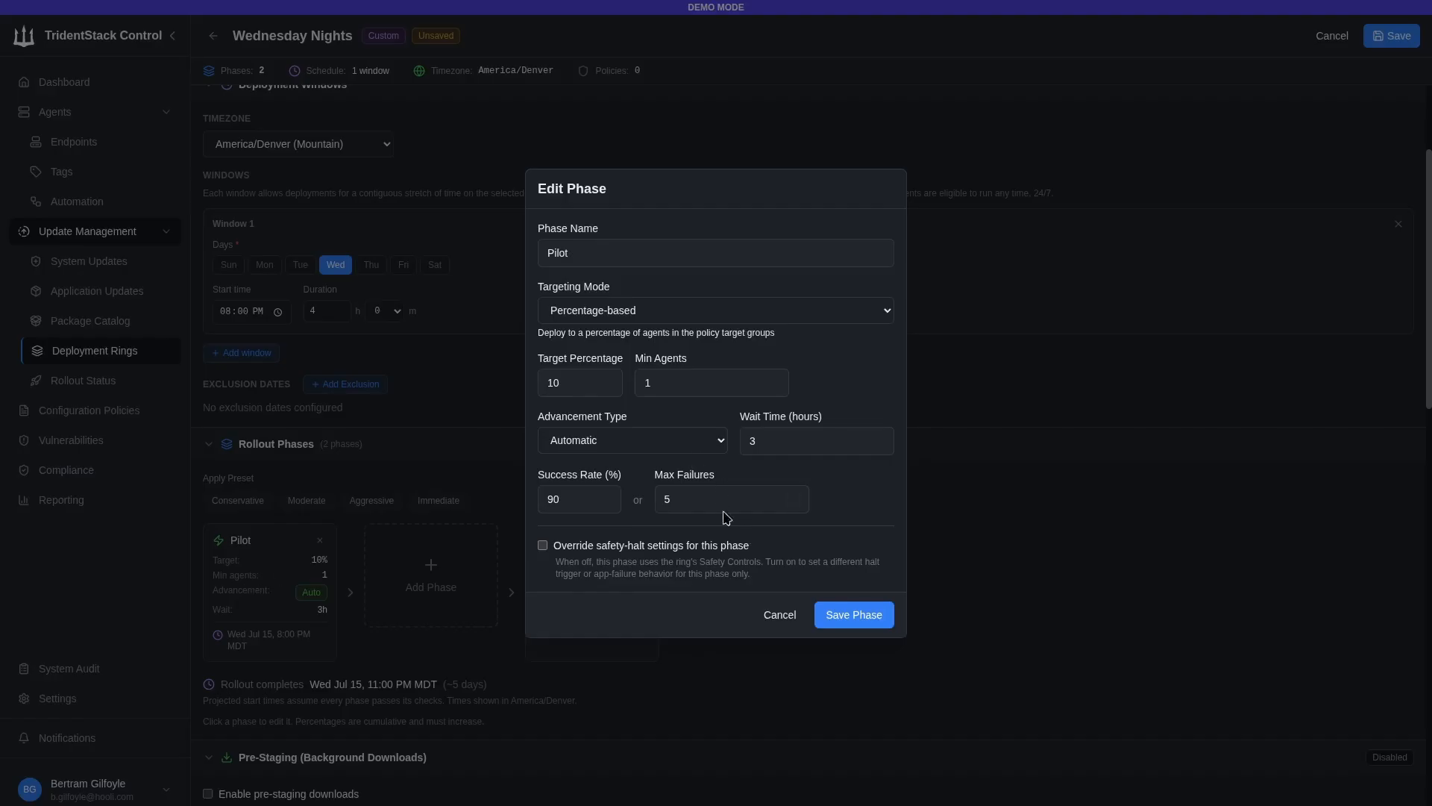
pyautogui.click(795, 439)
pyautogui.click(843, 613)
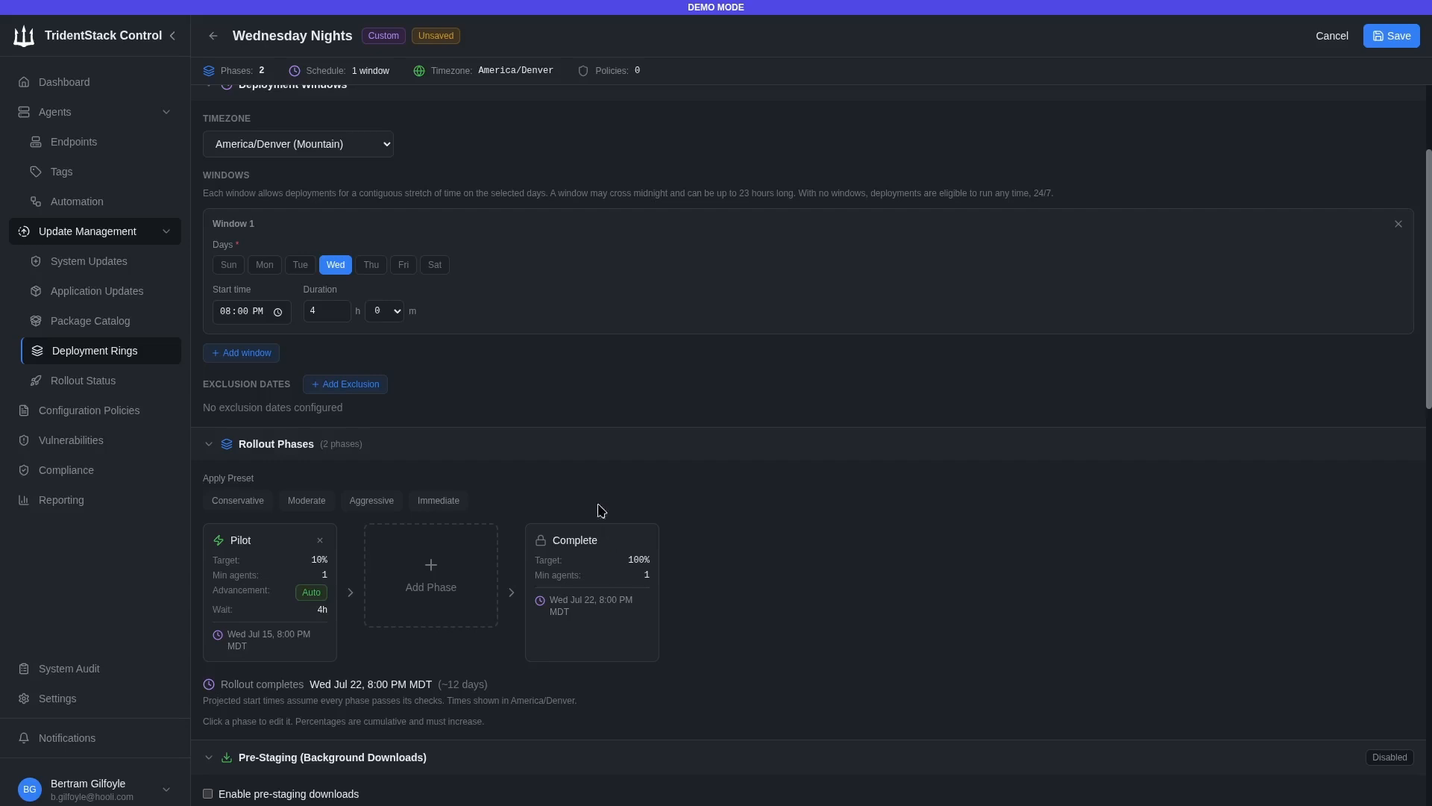
# - Apply the Conservative preset to the rollout phases and set the Canary phase's wait time to 1 hour
pyautogui.click(242, 500)
pyautogui.scroll(-1, 448, 431)
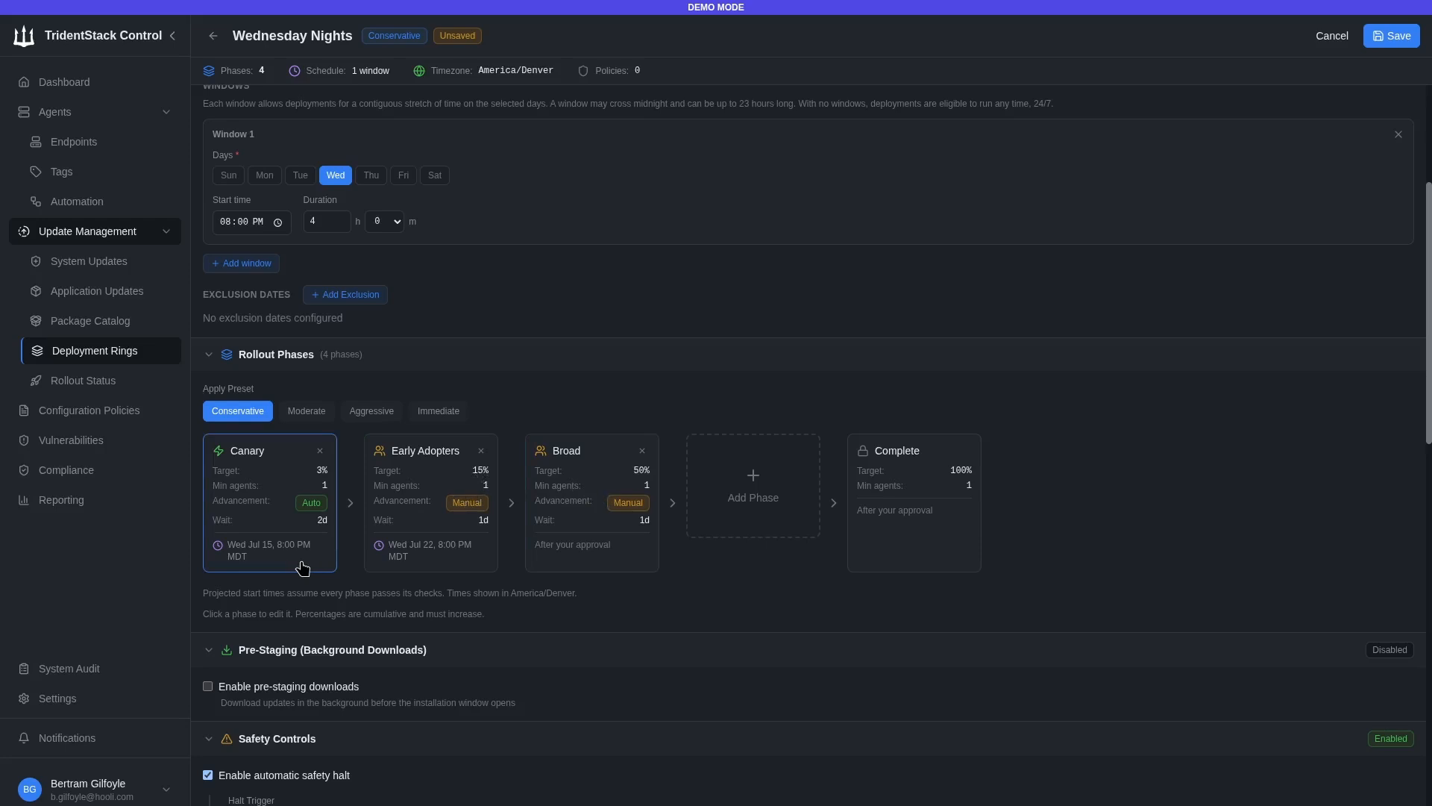
pyautogui.click(283, 511)
pyautogui.click(802, 440)
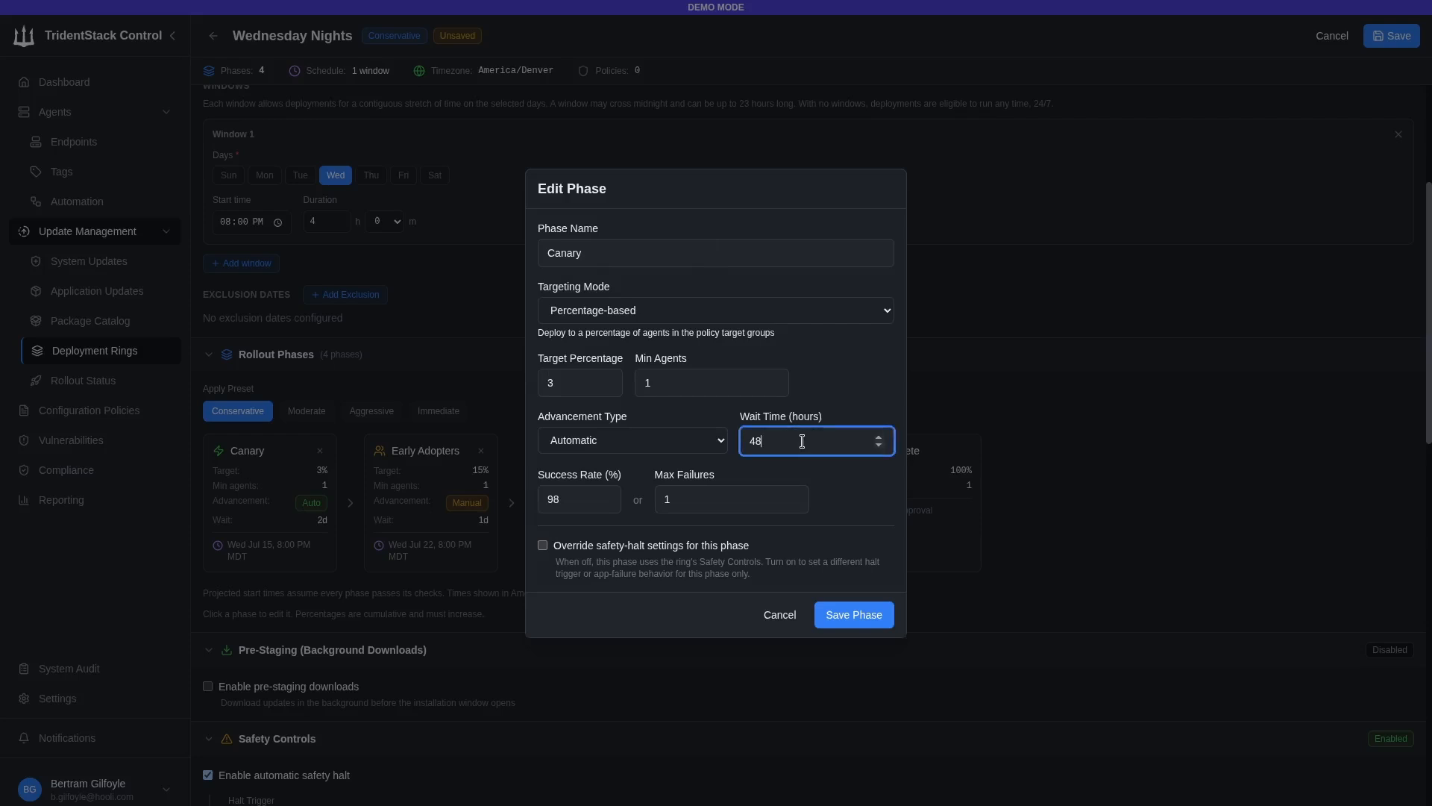
pyautogui.press('BackSpace')
pyautogui.press('BackSpace')
pyautogui.write('1')
# - Set the Canary phase's maximum failures to 2 and success rate to 60%, keep the 3% target, and save the phase
pyautogui.click(705, 500)
pyautogui.press('BackSpace')
pyautogui.write('22')
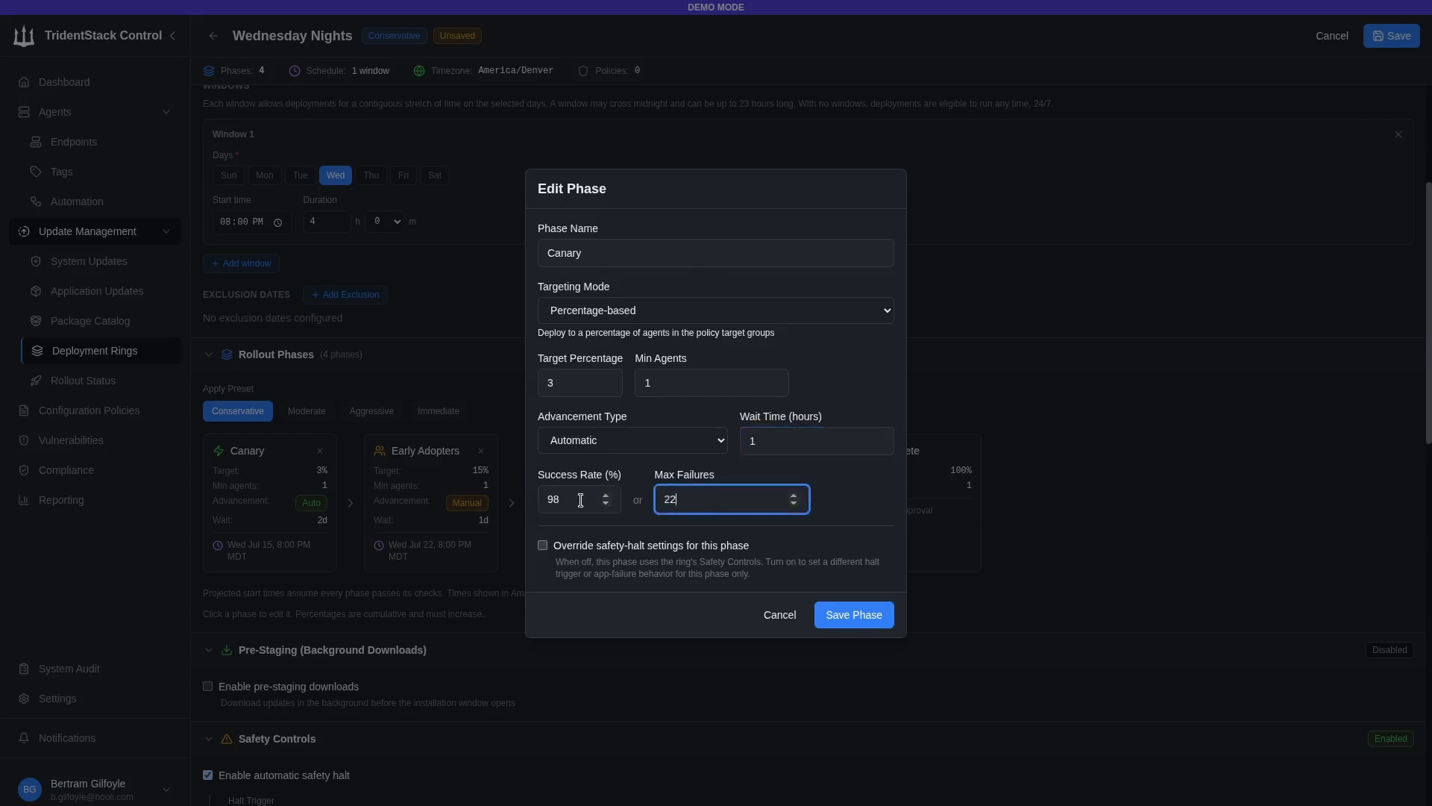
pyautogui.press('BackSpace')
pyautogui.click(581, 500)
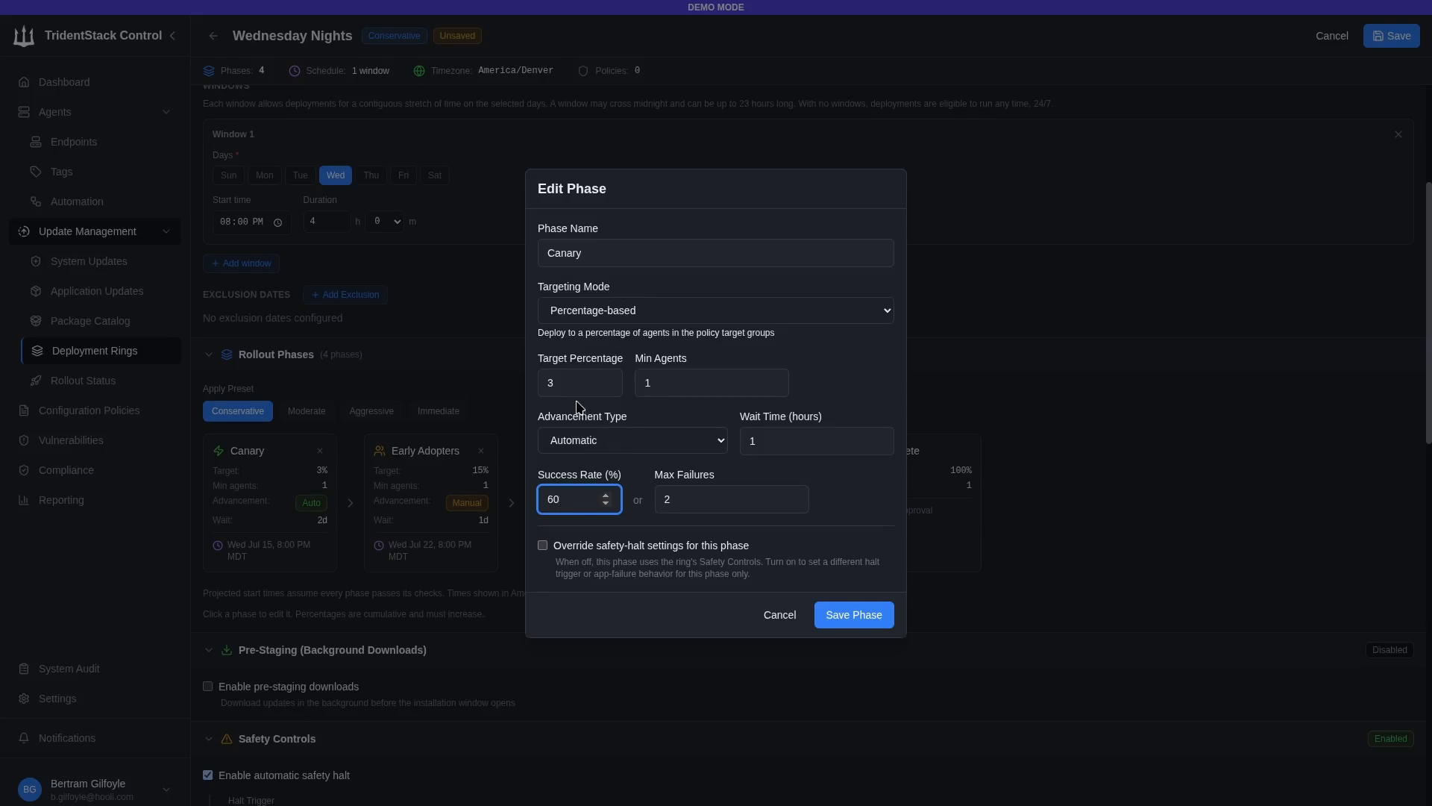
pyautogui.moveTo(589, 384); pyautogui.dragTo(501, 393)
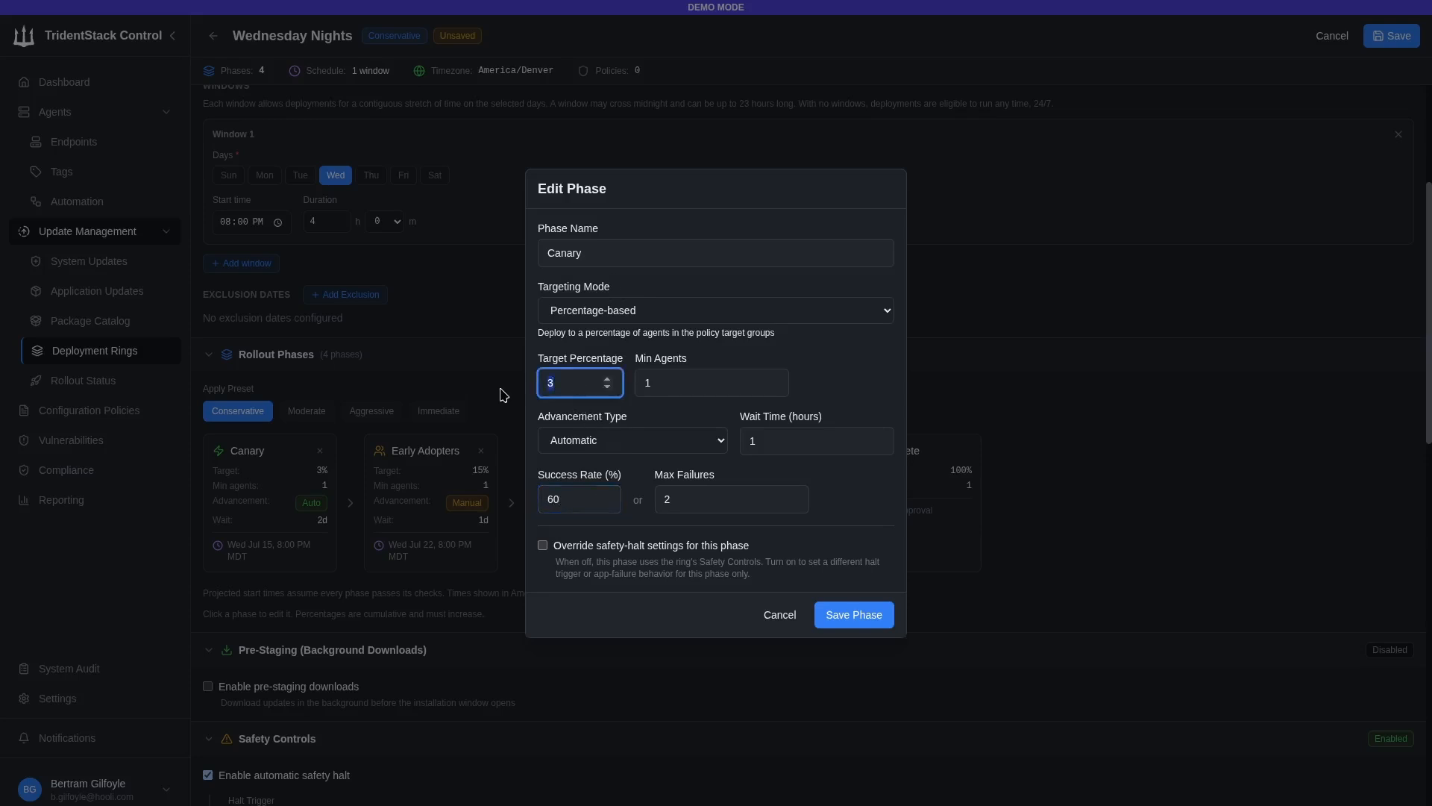
pyautogui.click(851, 614)
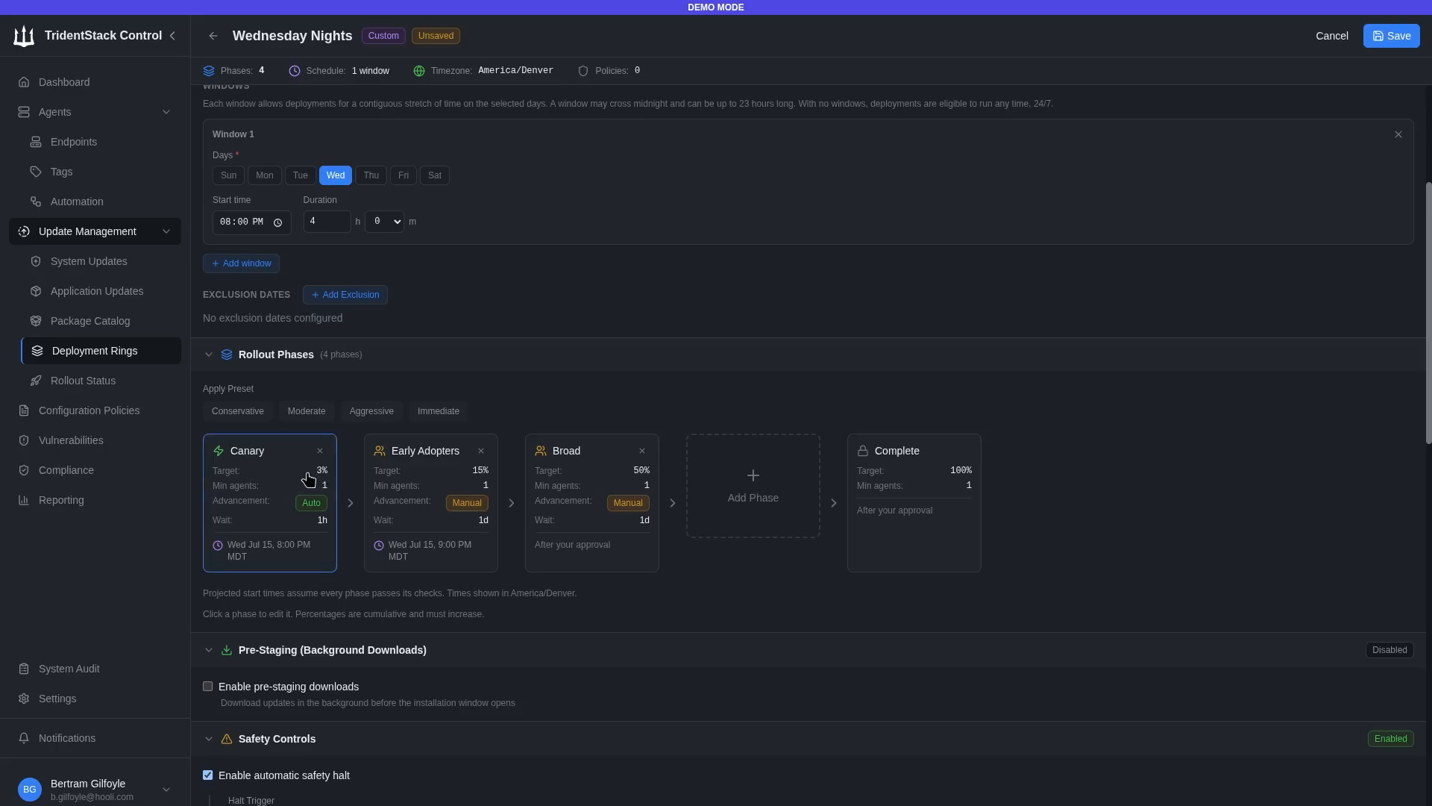
# - Set the Early Adopters phase's wait time to 4 hours and save the phase
pyautogui.click(434, 469)
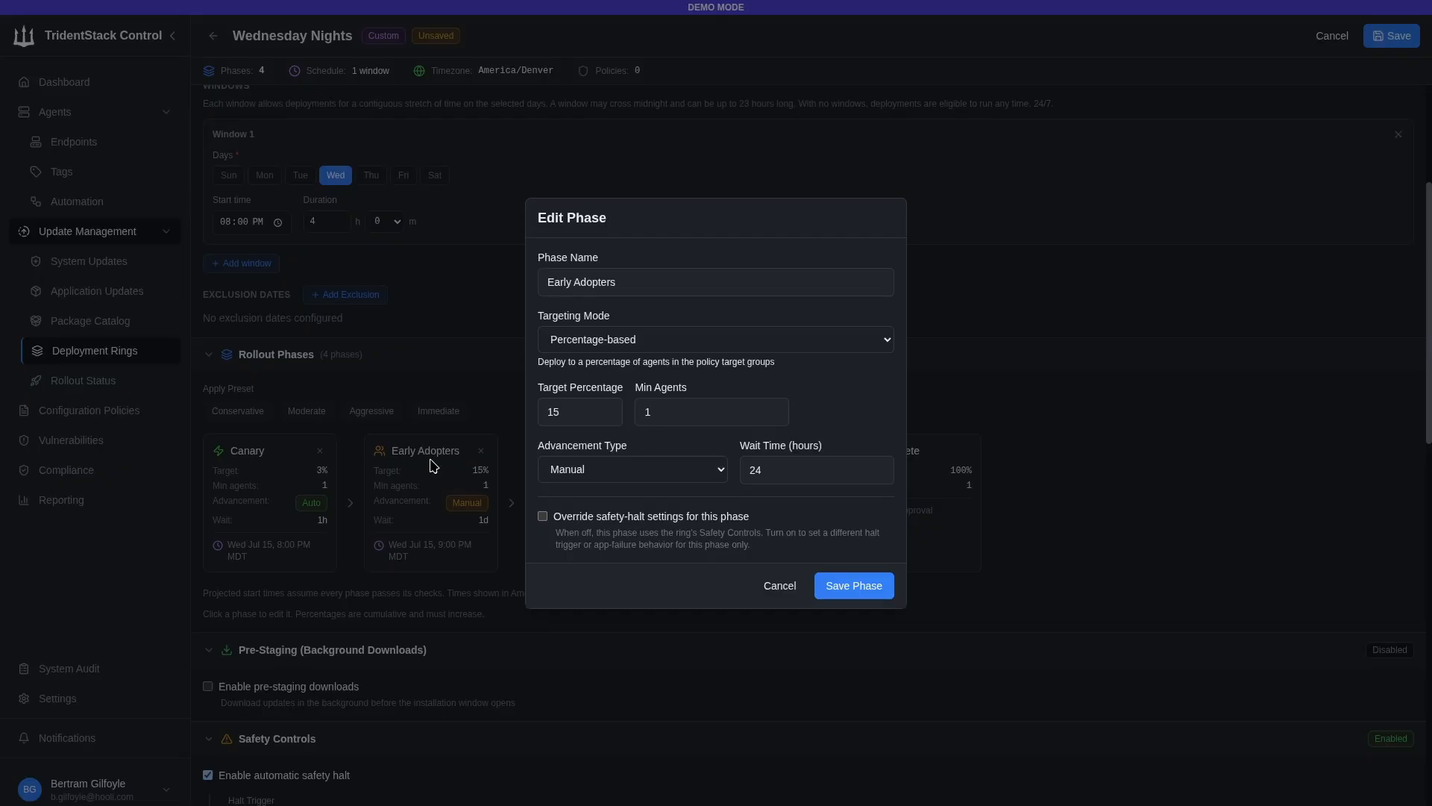
pyautogui.click(802, 470)
pyautogui.write('0')
pyautogui.click(856, 589)
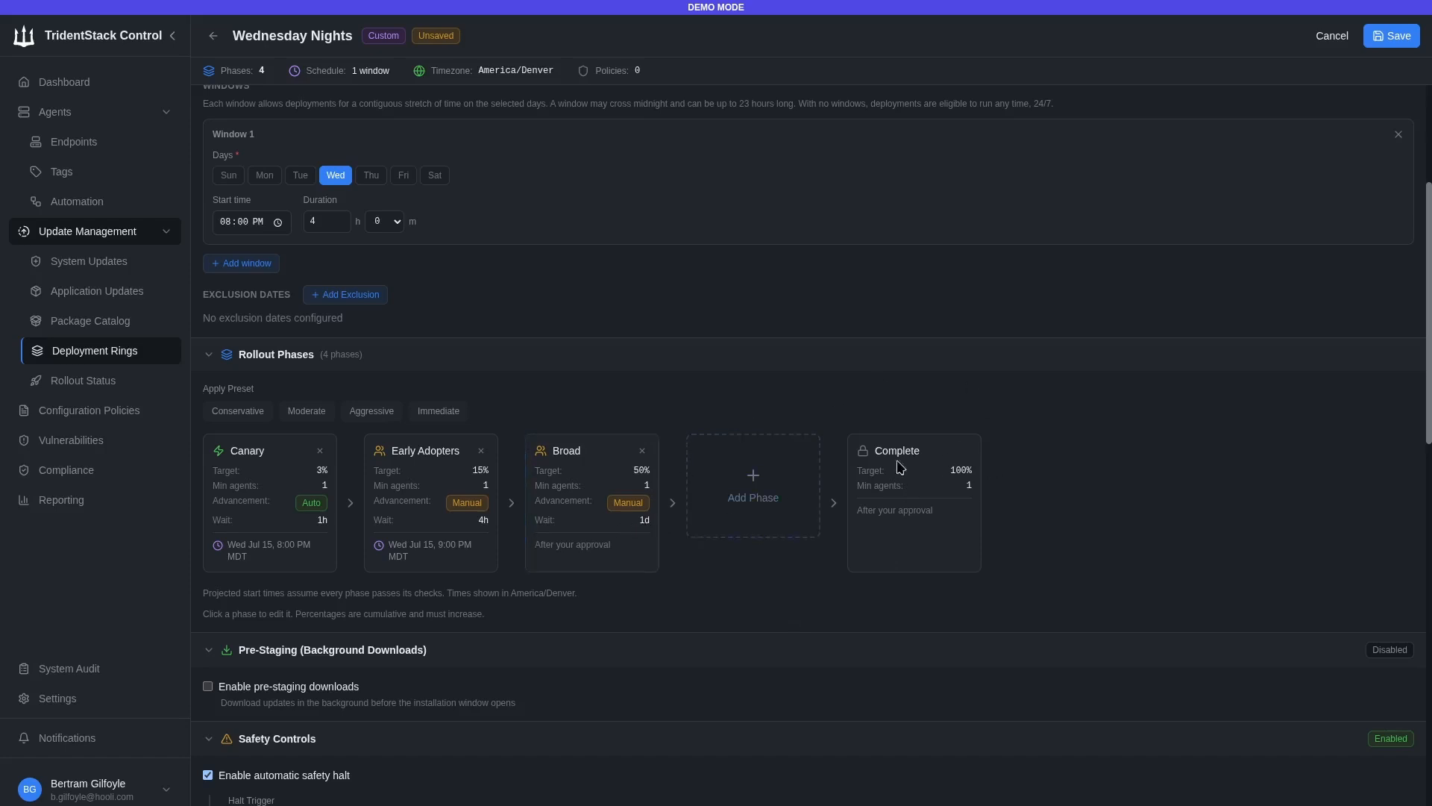
# - Remove the Broad phase from the rollout phases
pyautogui.click(643, 452)
pyautogui.click(660, 365)
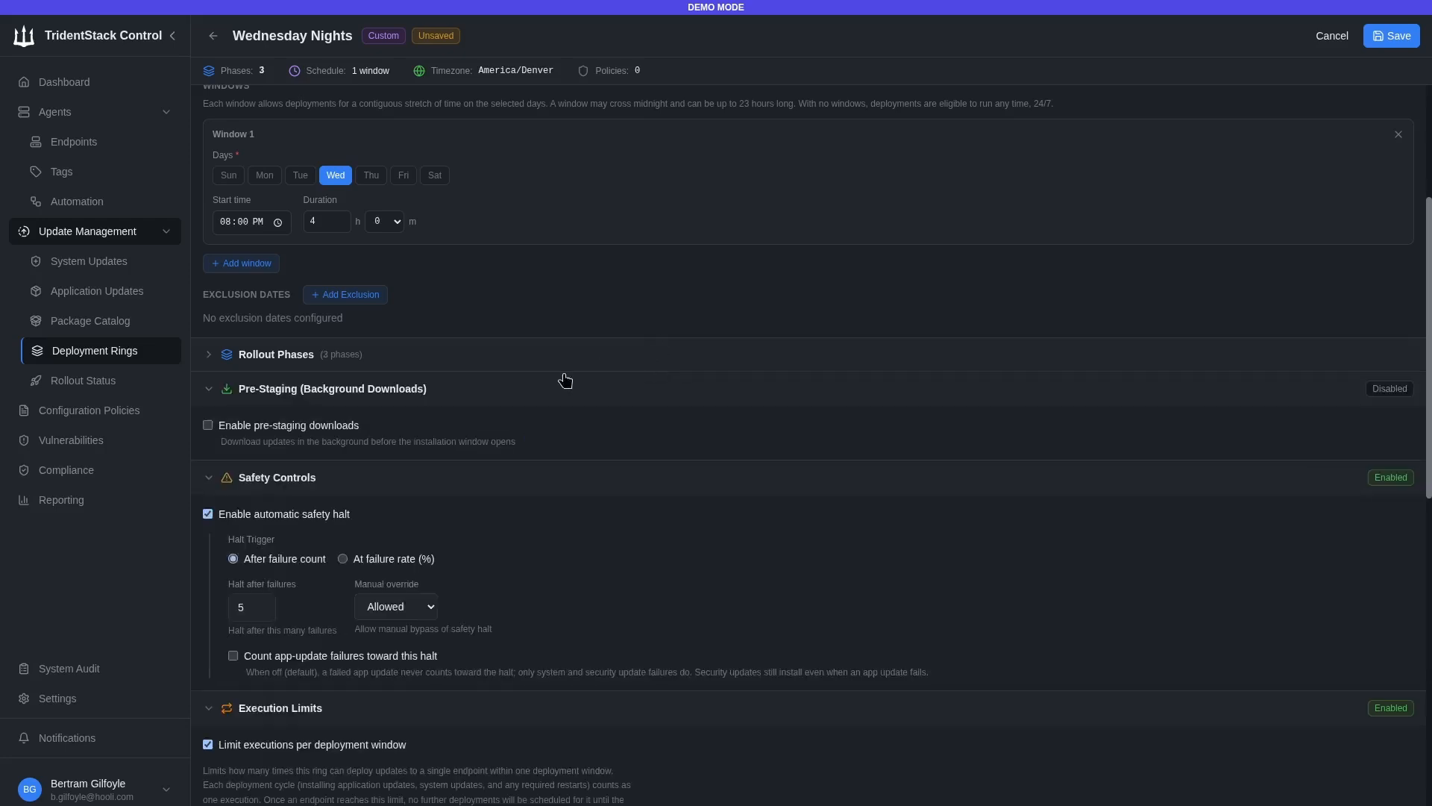
pyautogui.click(401, 355)
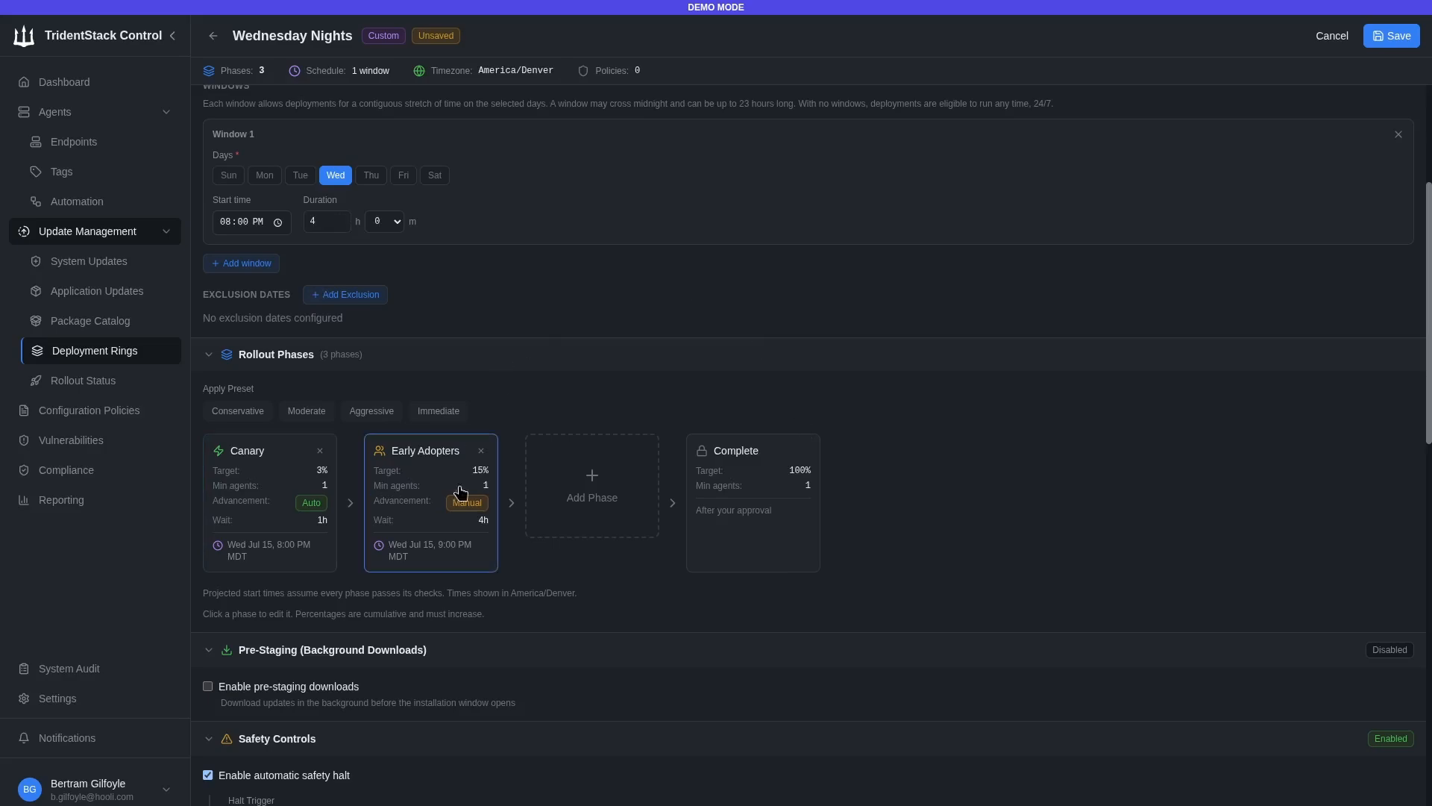
# - Change the Early Adopters phase's advancement type to automatic and save the phase
pyautogui.click(412, 501)
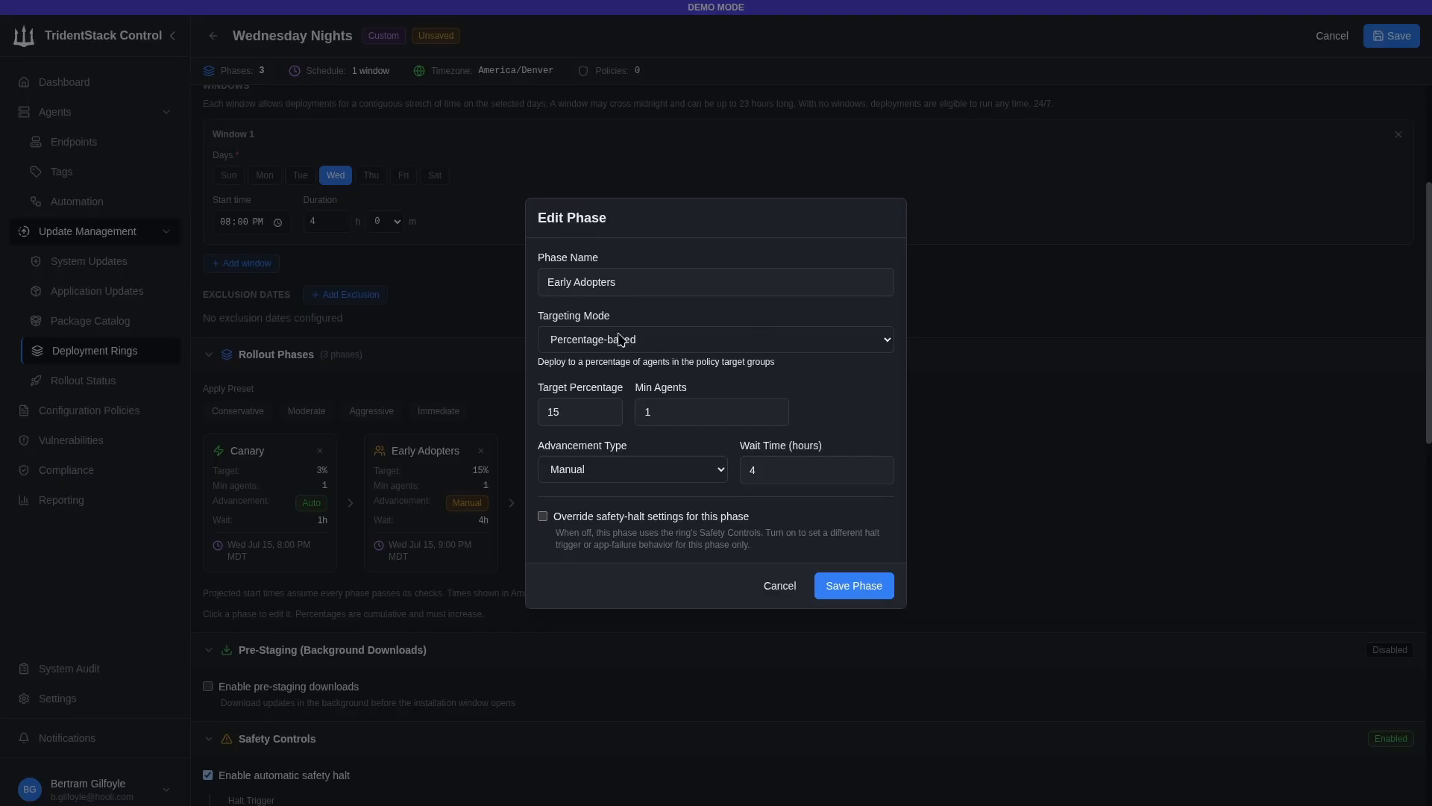
pyautogui.click(601, 468)
pyautogui.click(612, 505)
pyautogui.click(843, 626)
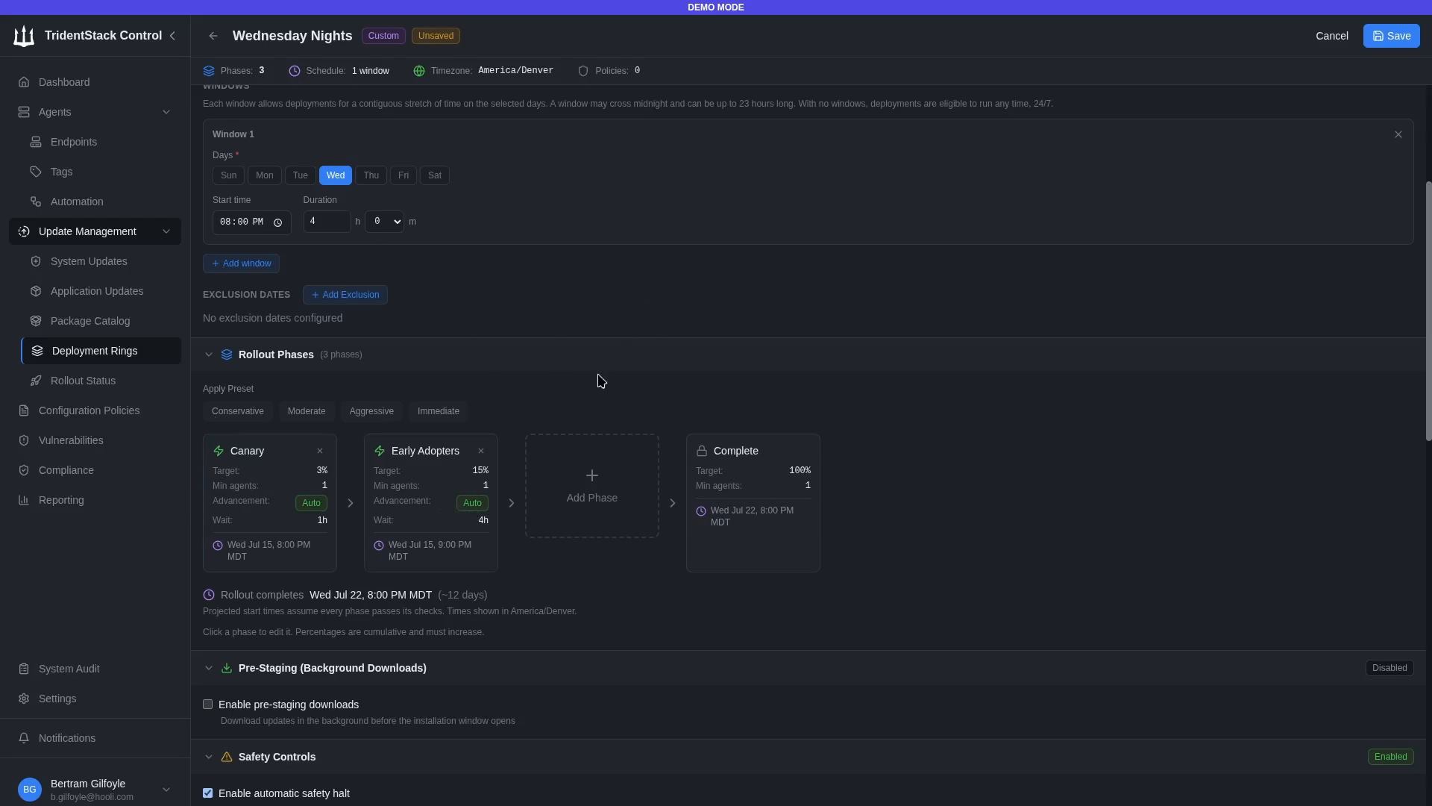
# - Enable pre-staging downloads for the Wednesday Nights ring
pyautogui.scroll(-1, 845, 354)
pyautogui.scroll(-4, 866, 339)
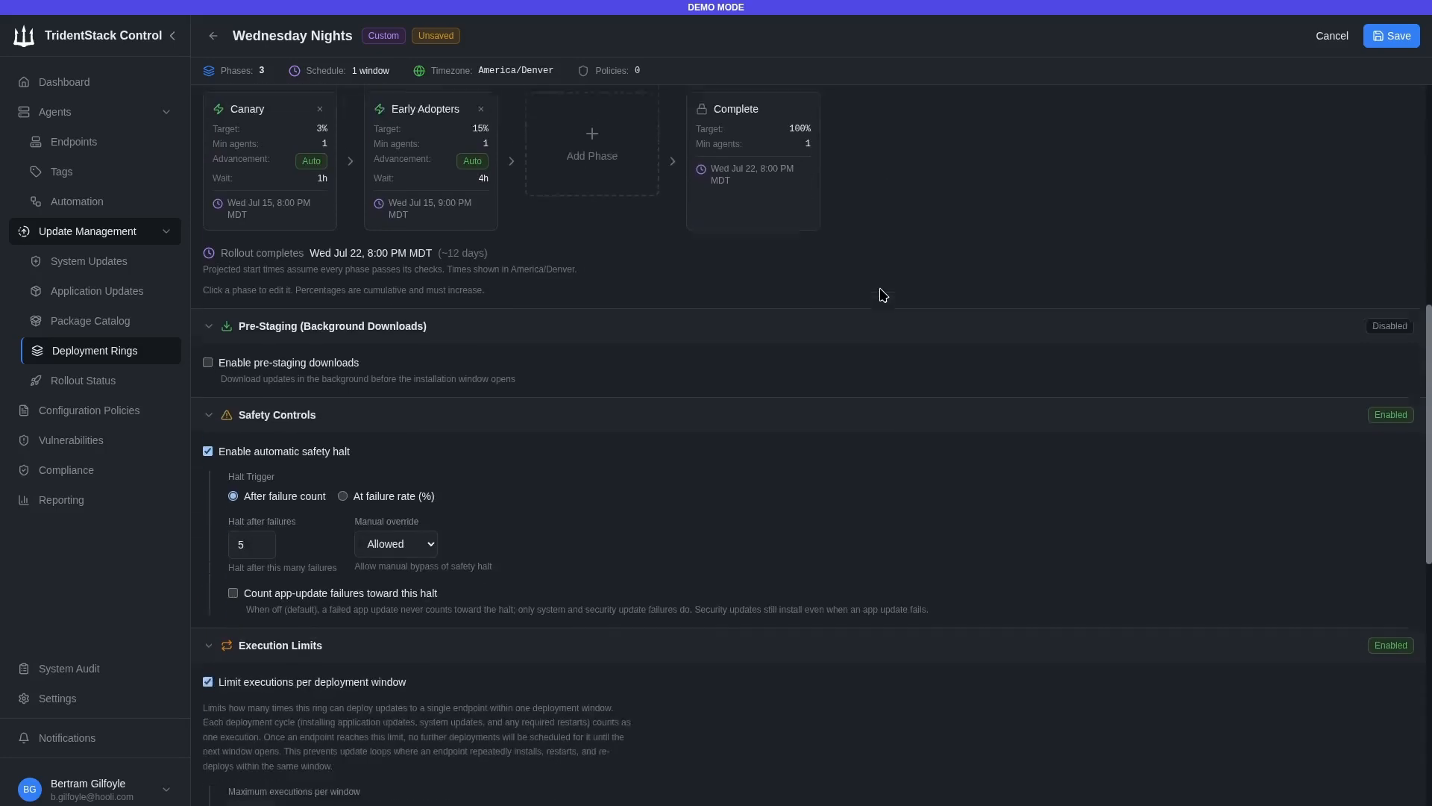
pyautogui.click(293, 258)
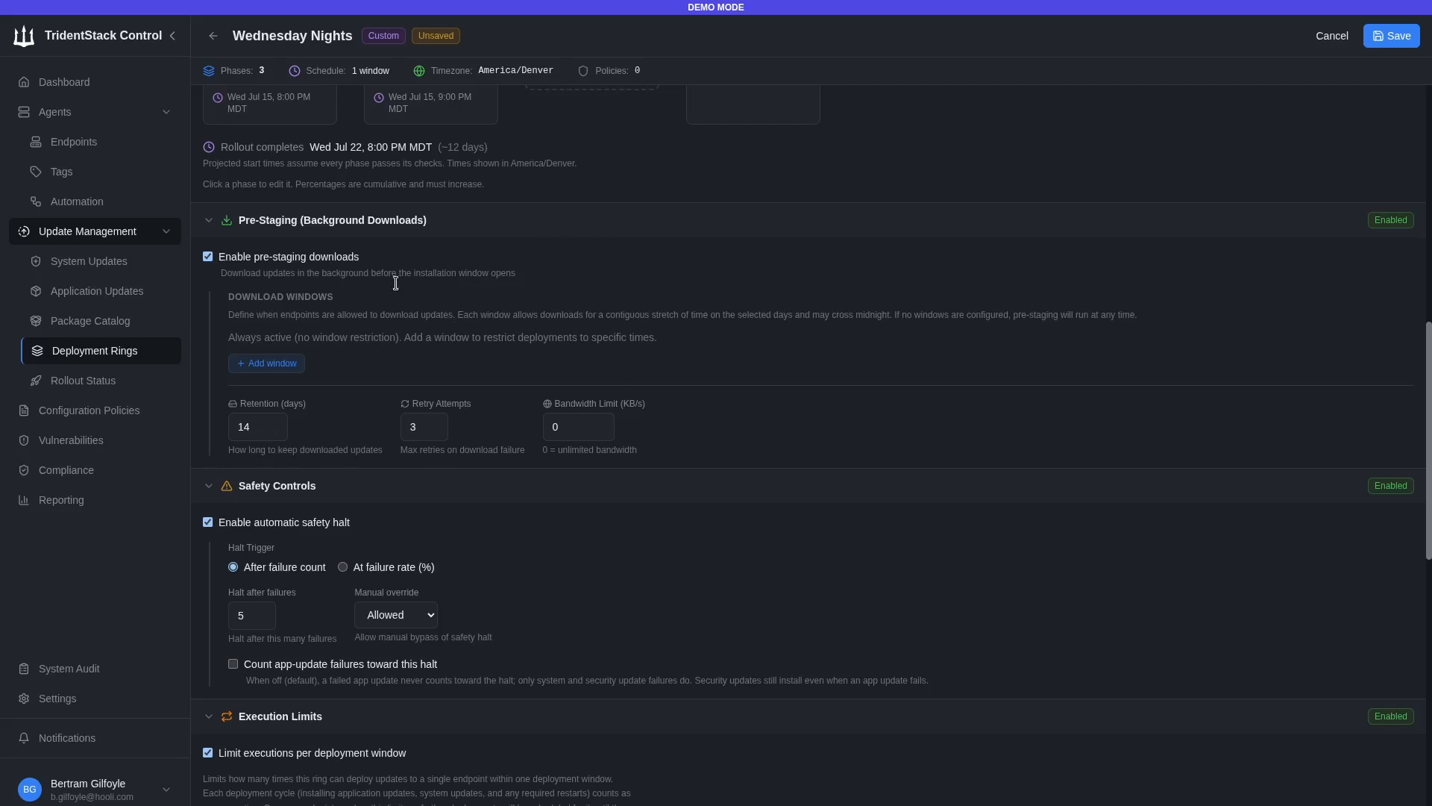
# - Review the safety halt's manual override options and the description of the execution limits per deployment window
pyautogui.scroll(-4, 609, 314)
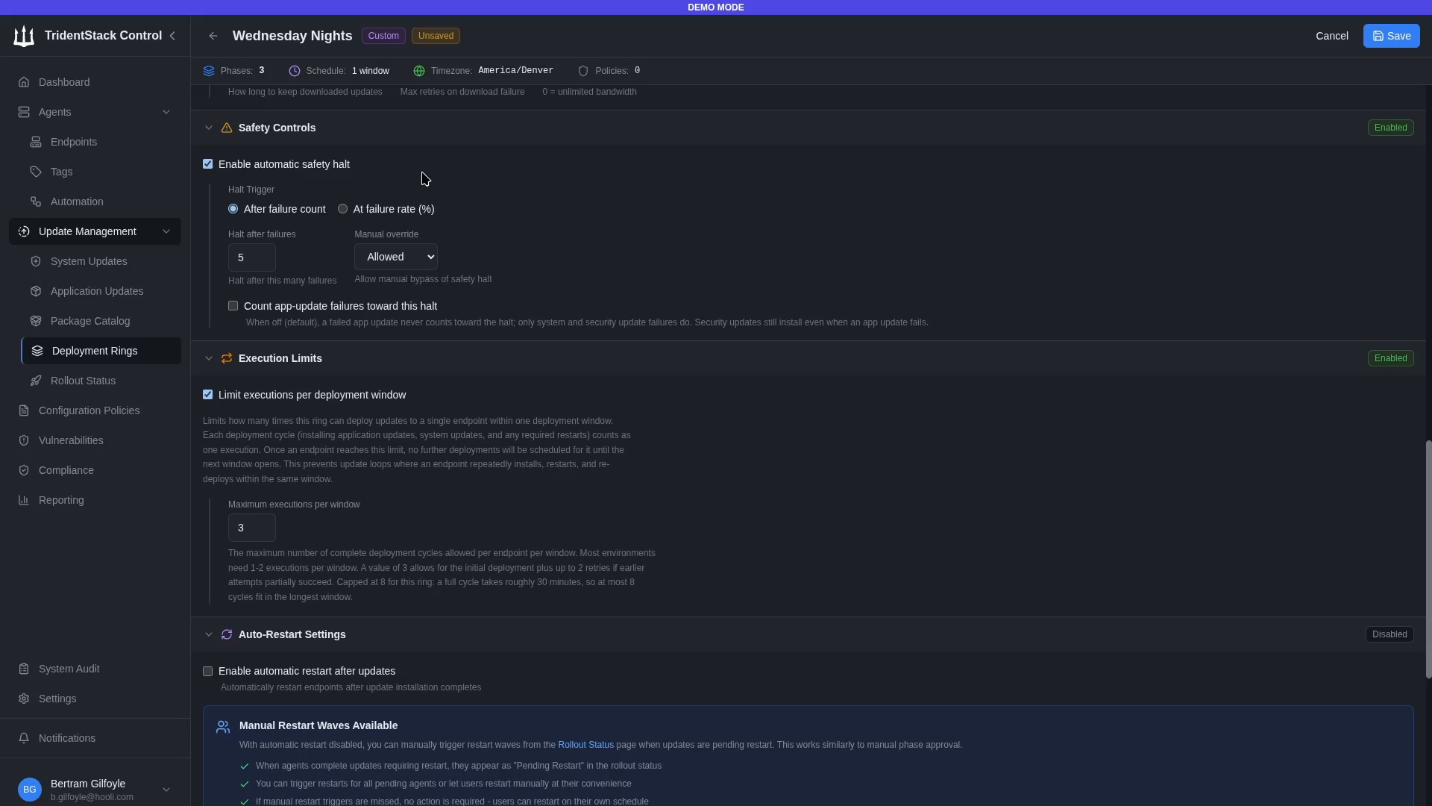
pyautogui.click(395, 256)
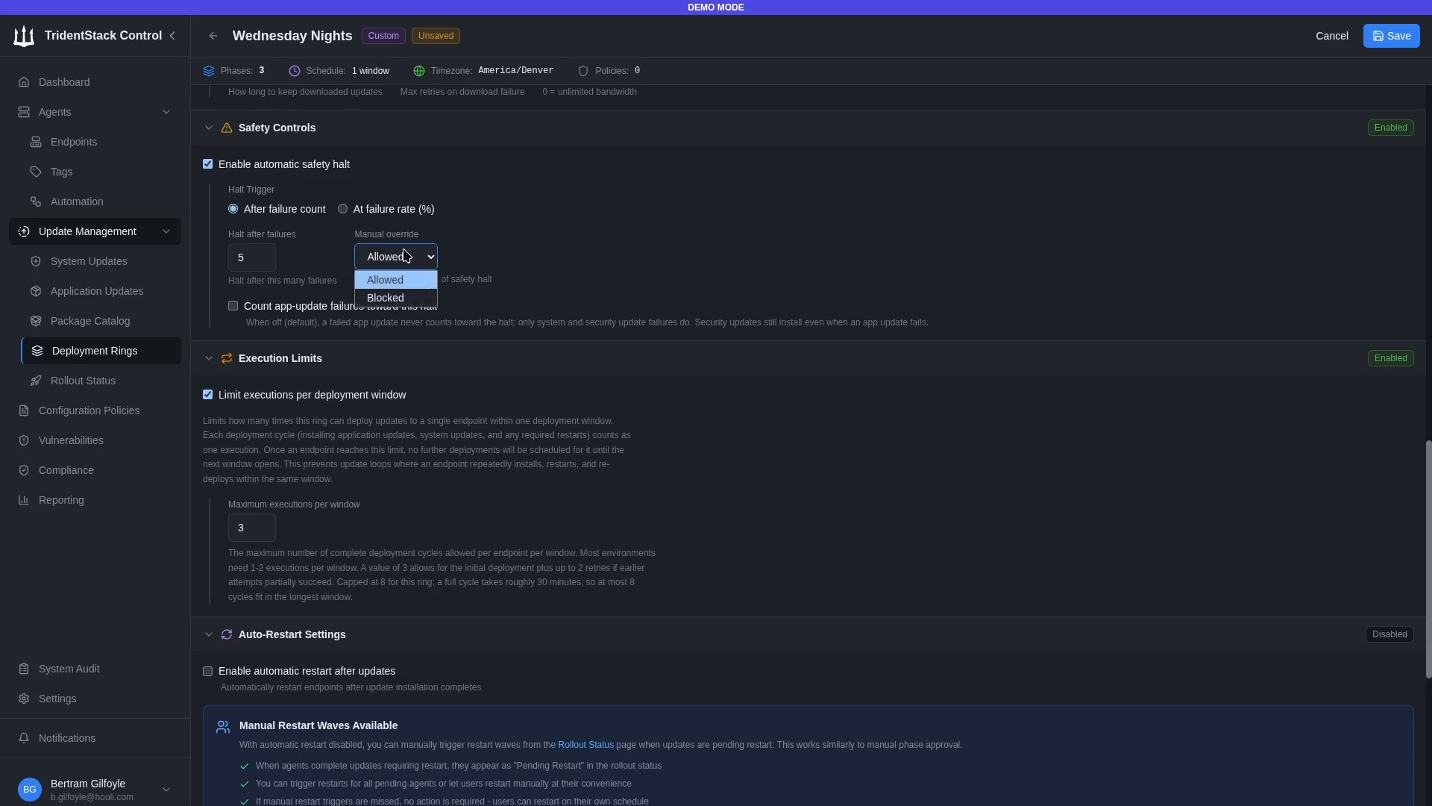
pyautogui.click(404, 256)
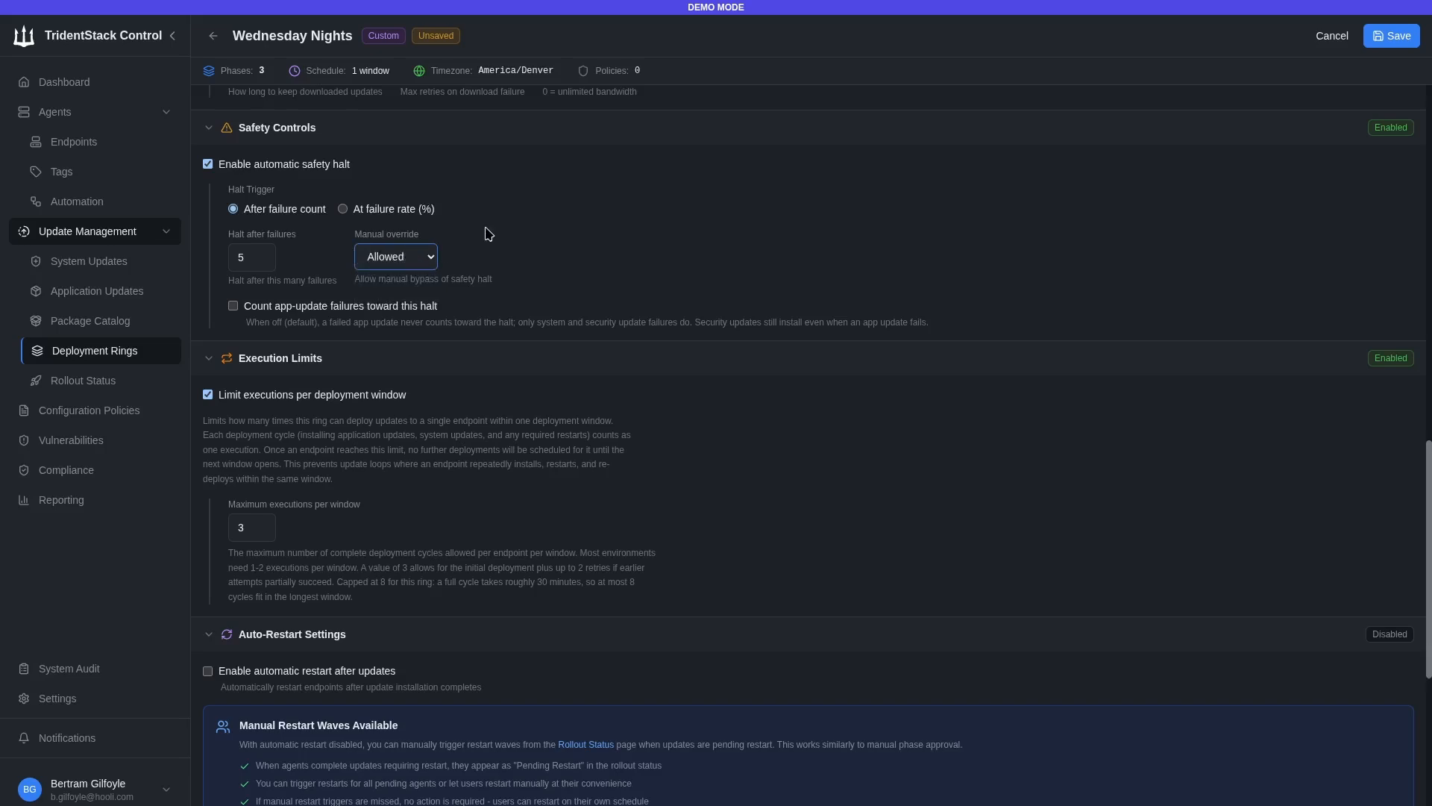
pyautogui.scroll(-2, 484, 239)
pyautogui.scroll(-3, 375, 355)
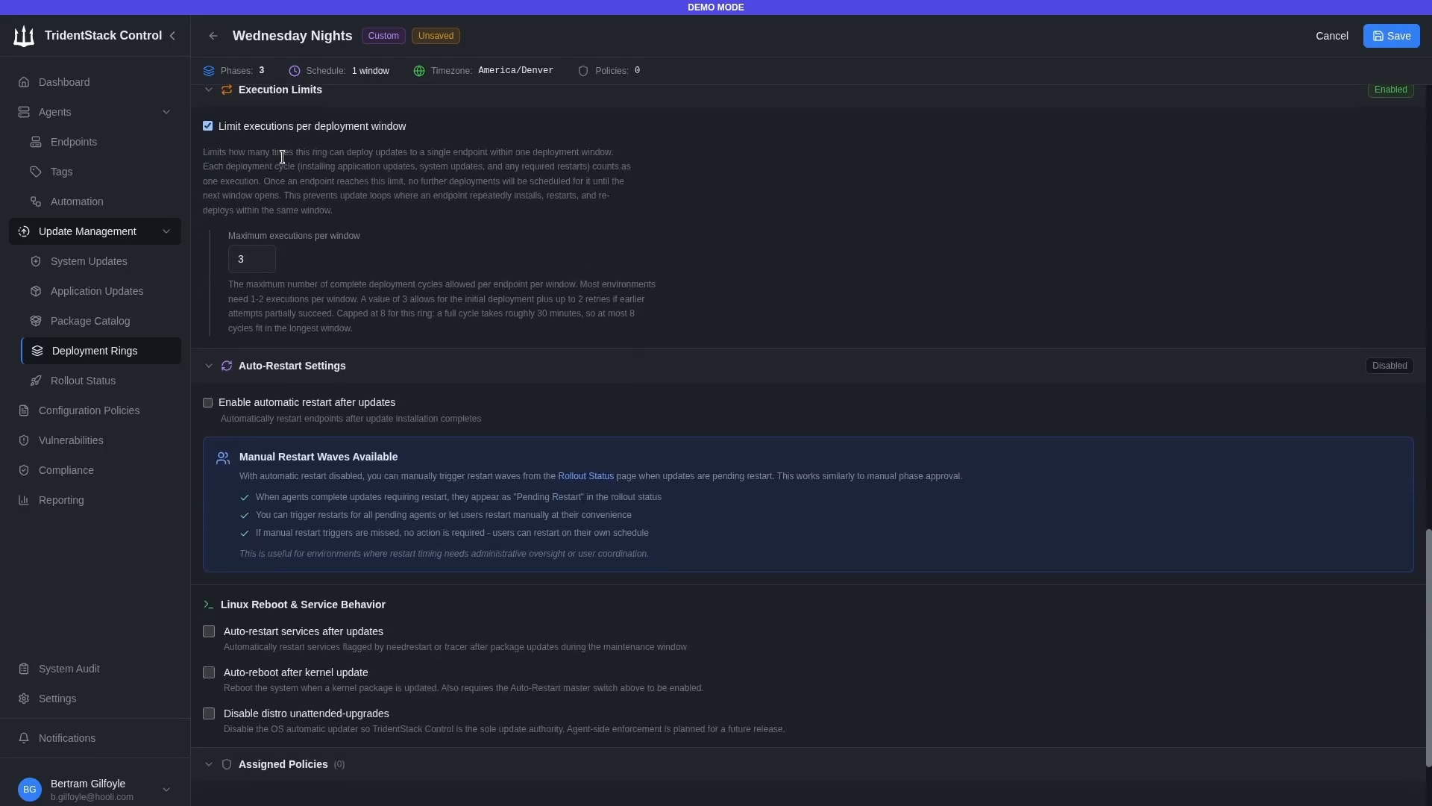
pyautogui.moveTo(282, 156); pyautogui.dragTo(507, 156)
pyautogui.scroll(2, 448, 264)
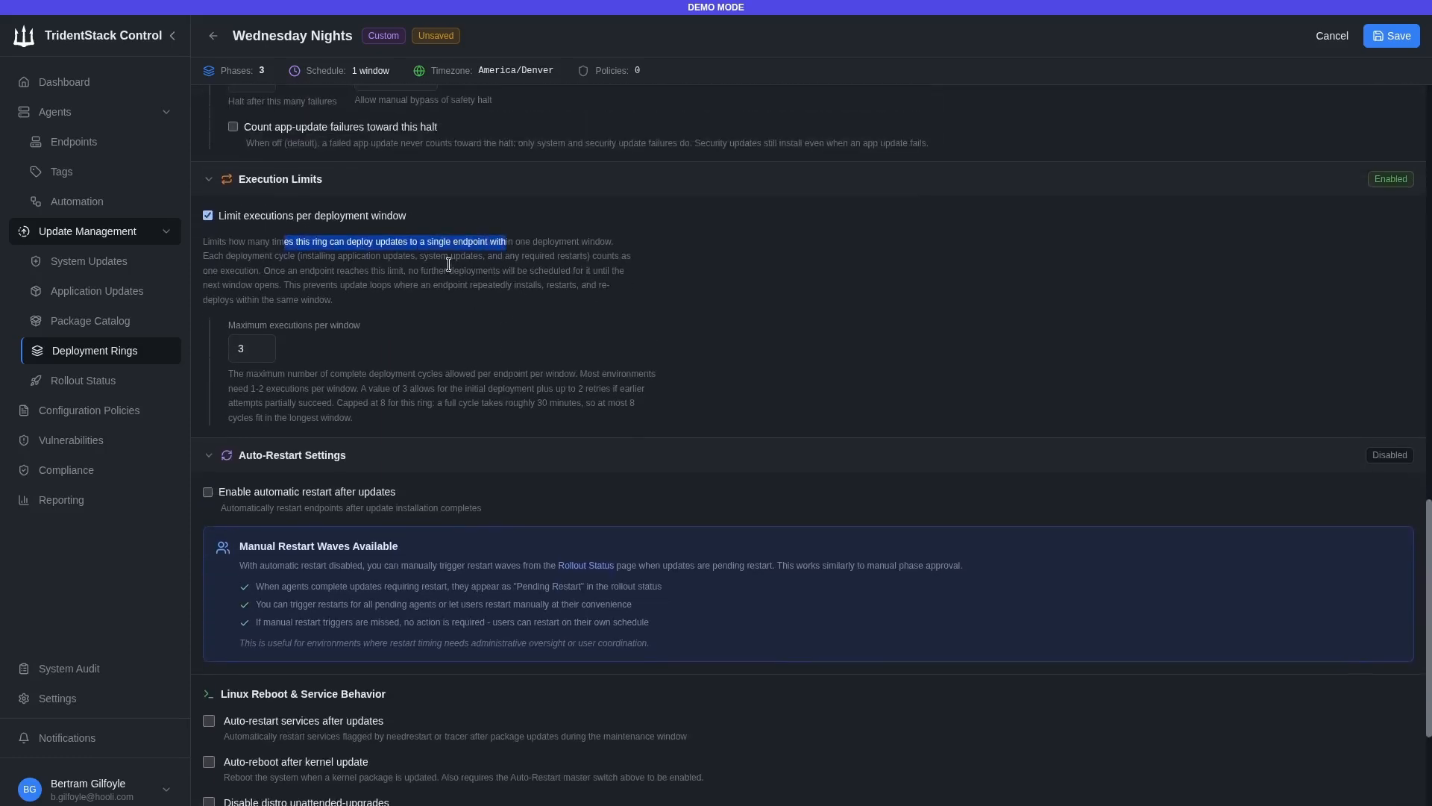
pyautogui.tripleClick(434, 243)
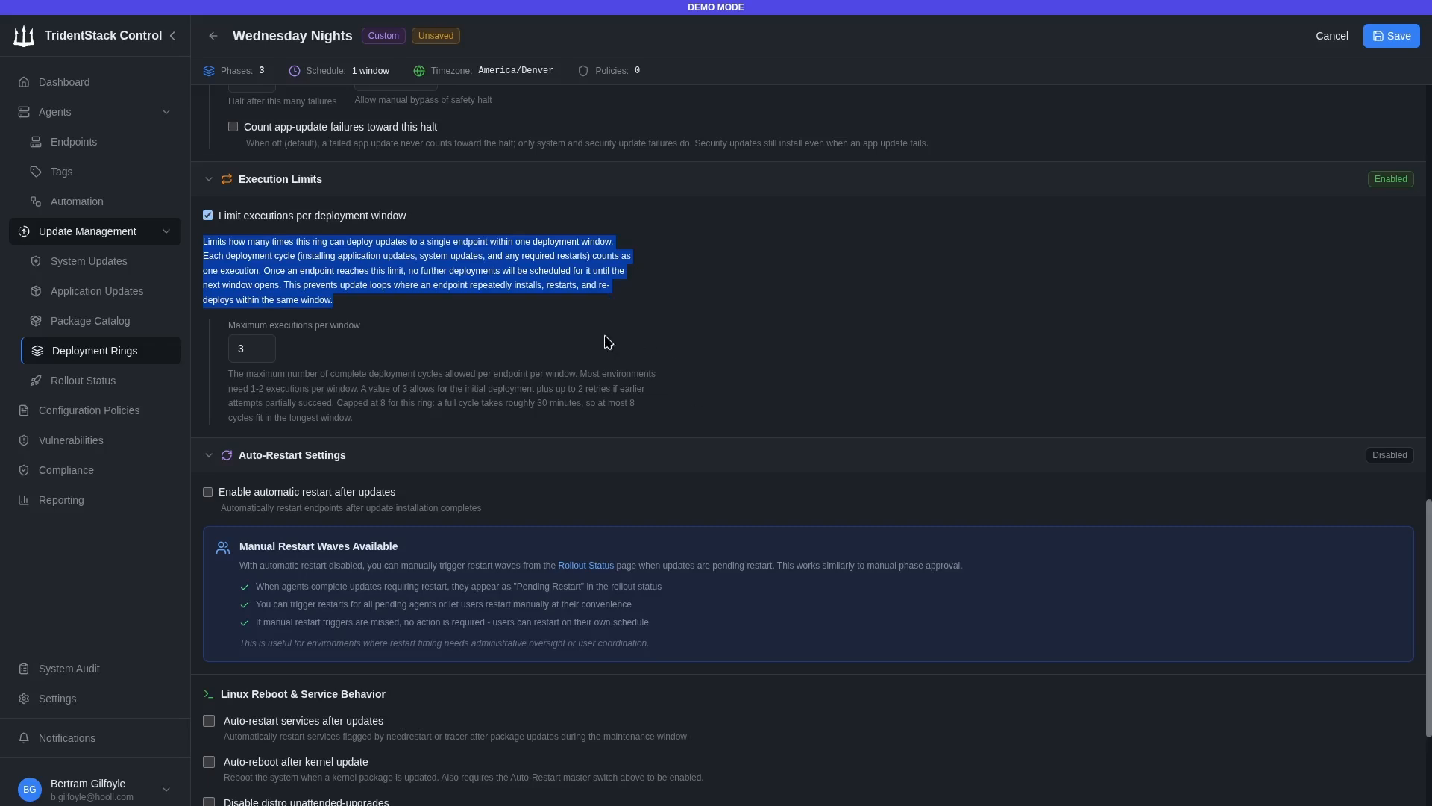
# - Enable automatic restart after updates for the ring
pyautogui.scroll(-3, 612, 344)
pyautogui.click(440, 403)
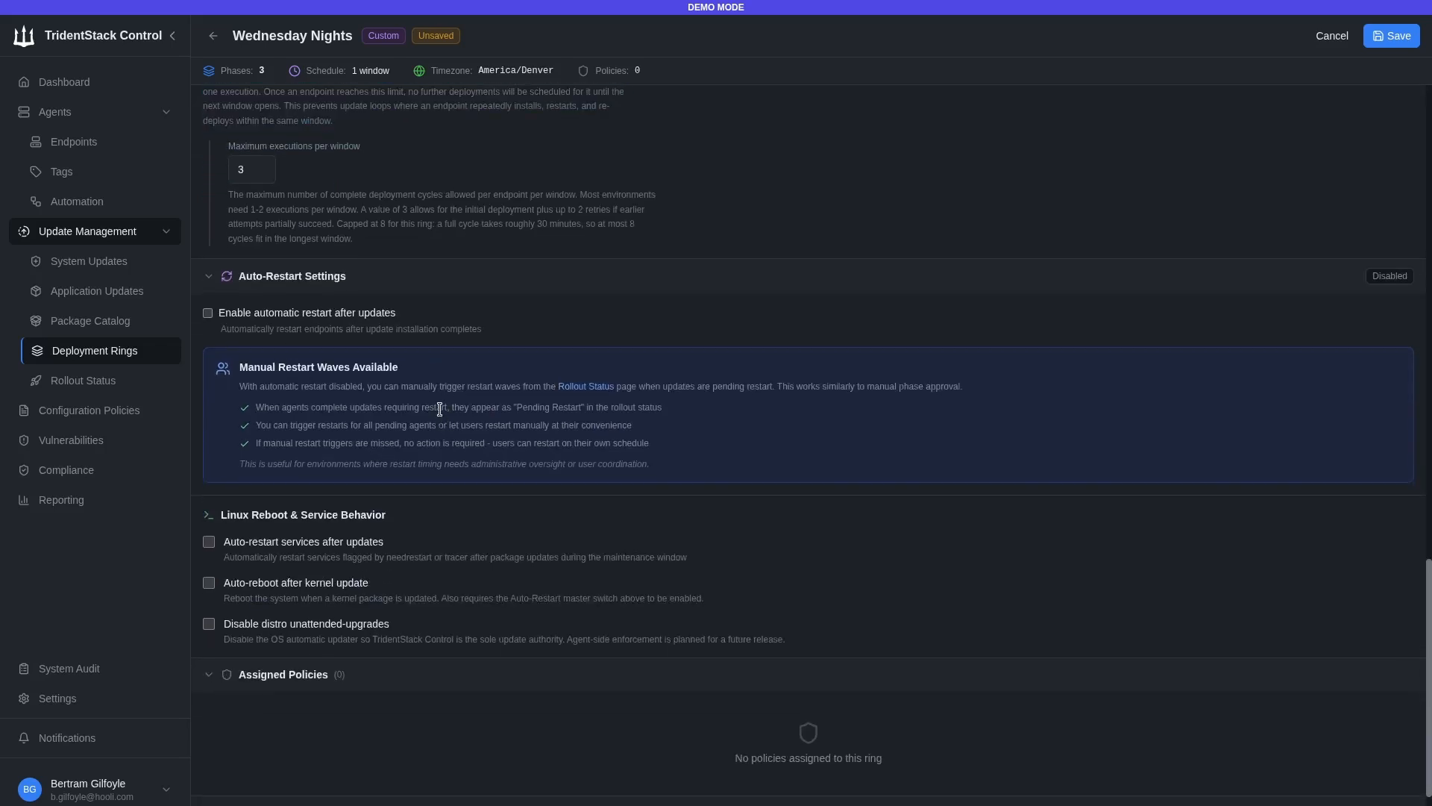
pyautogui.click(337, 316)
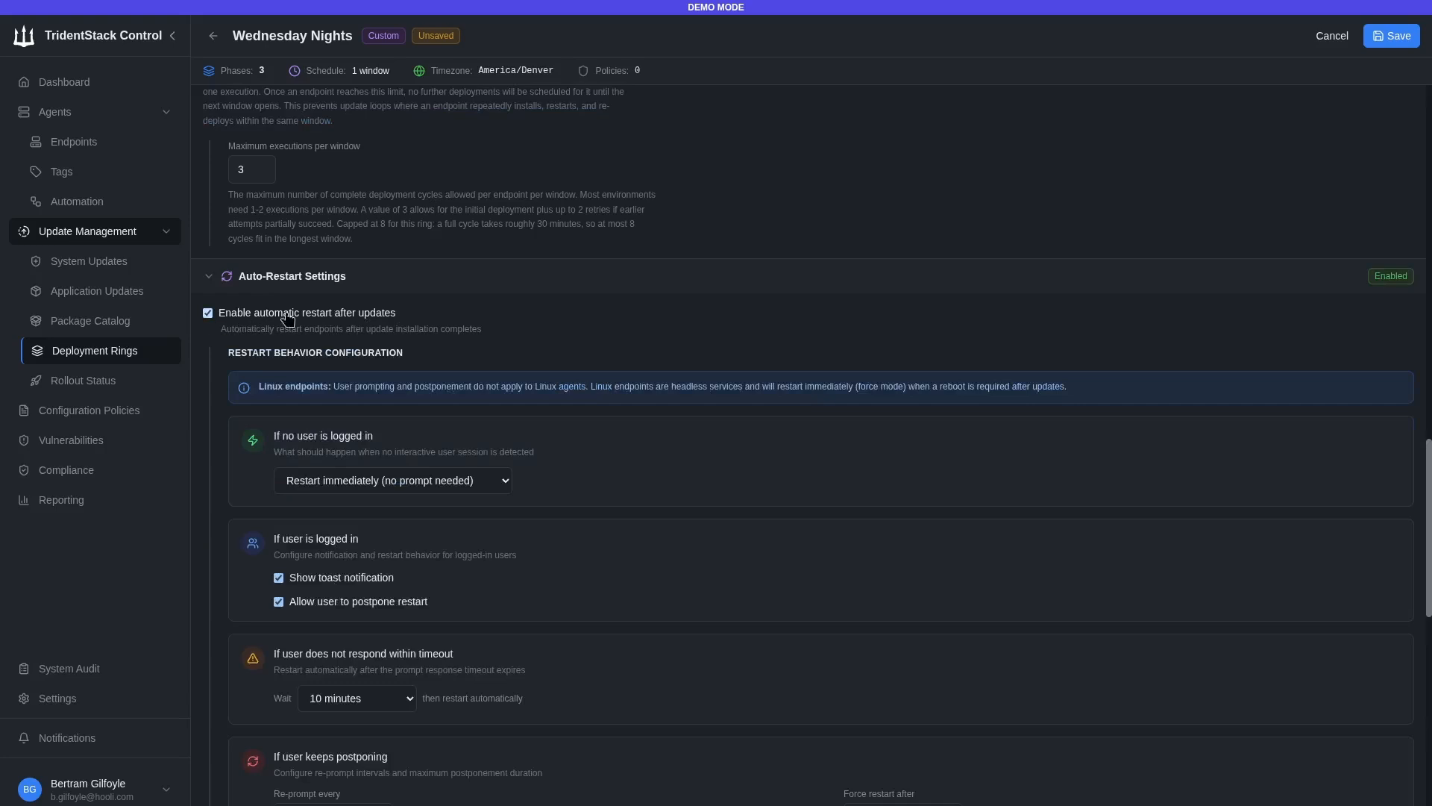
# - For logged-in users, disallow postponing the restart and turn off the toast notification
pyautogui.scroll(-1, 332, 318)
pyautogui.scroll(-1, 332, 318)
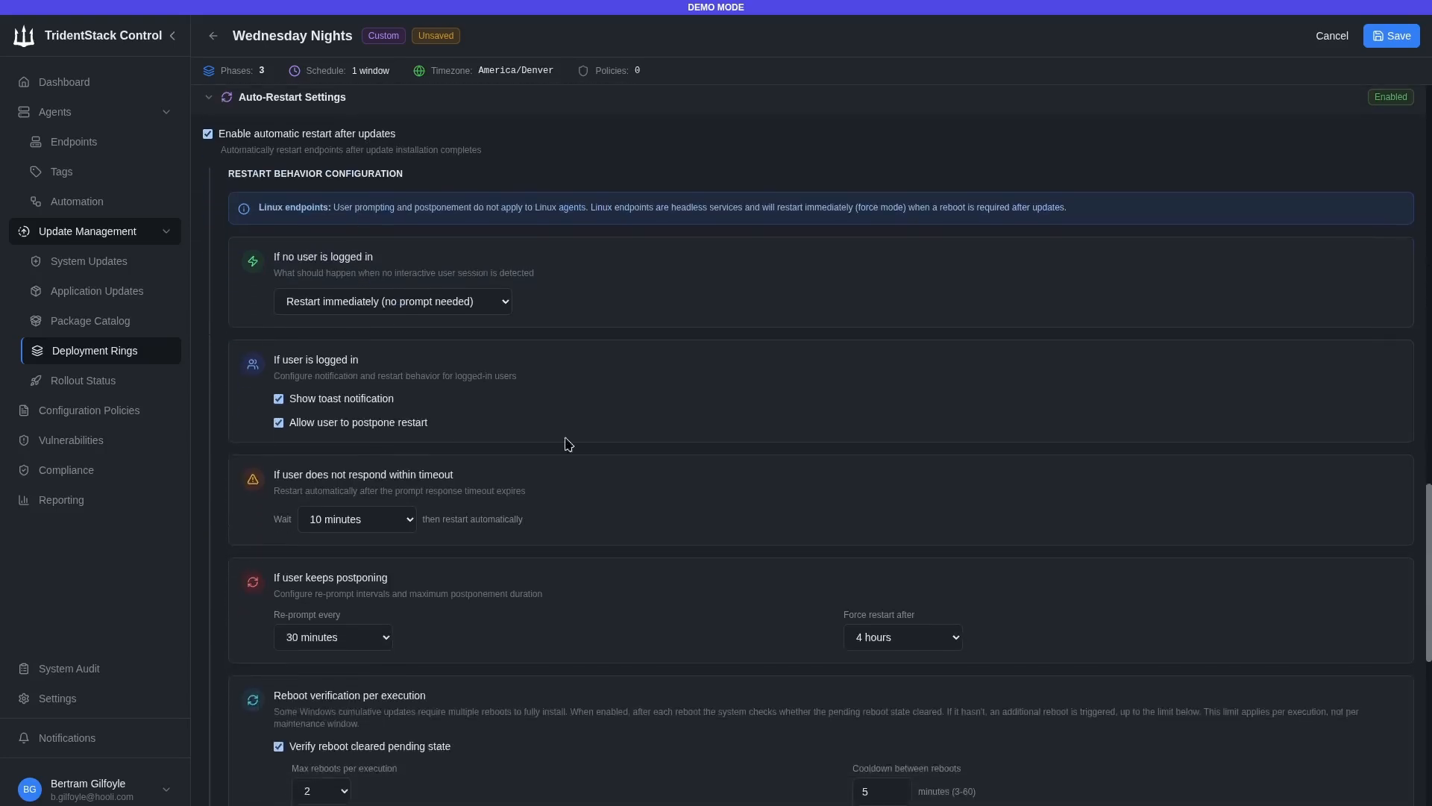
pyautogui.click(321, 423)
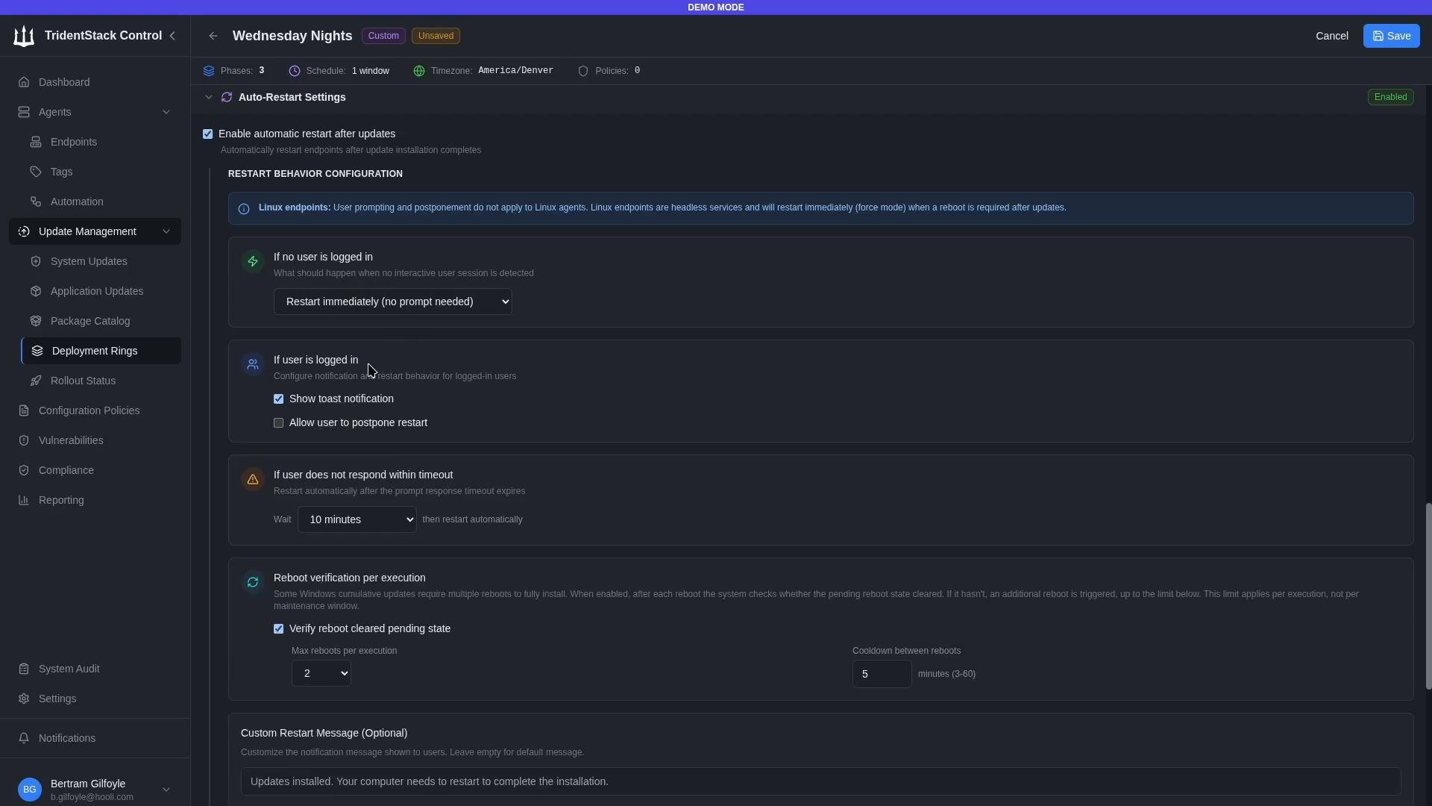
pyautogui.scroll(-3, 492, 377)
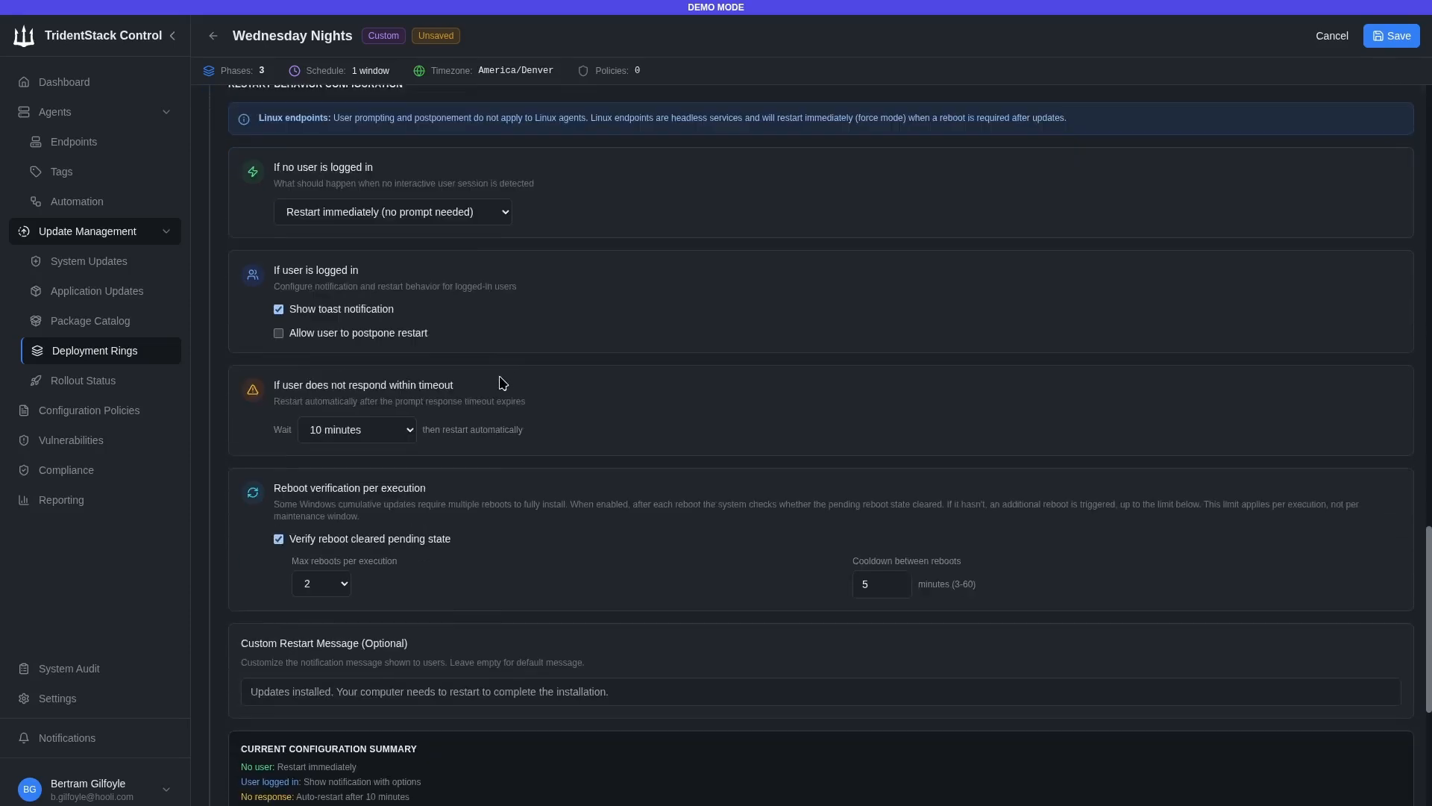
pyautogui.click(279, 131)
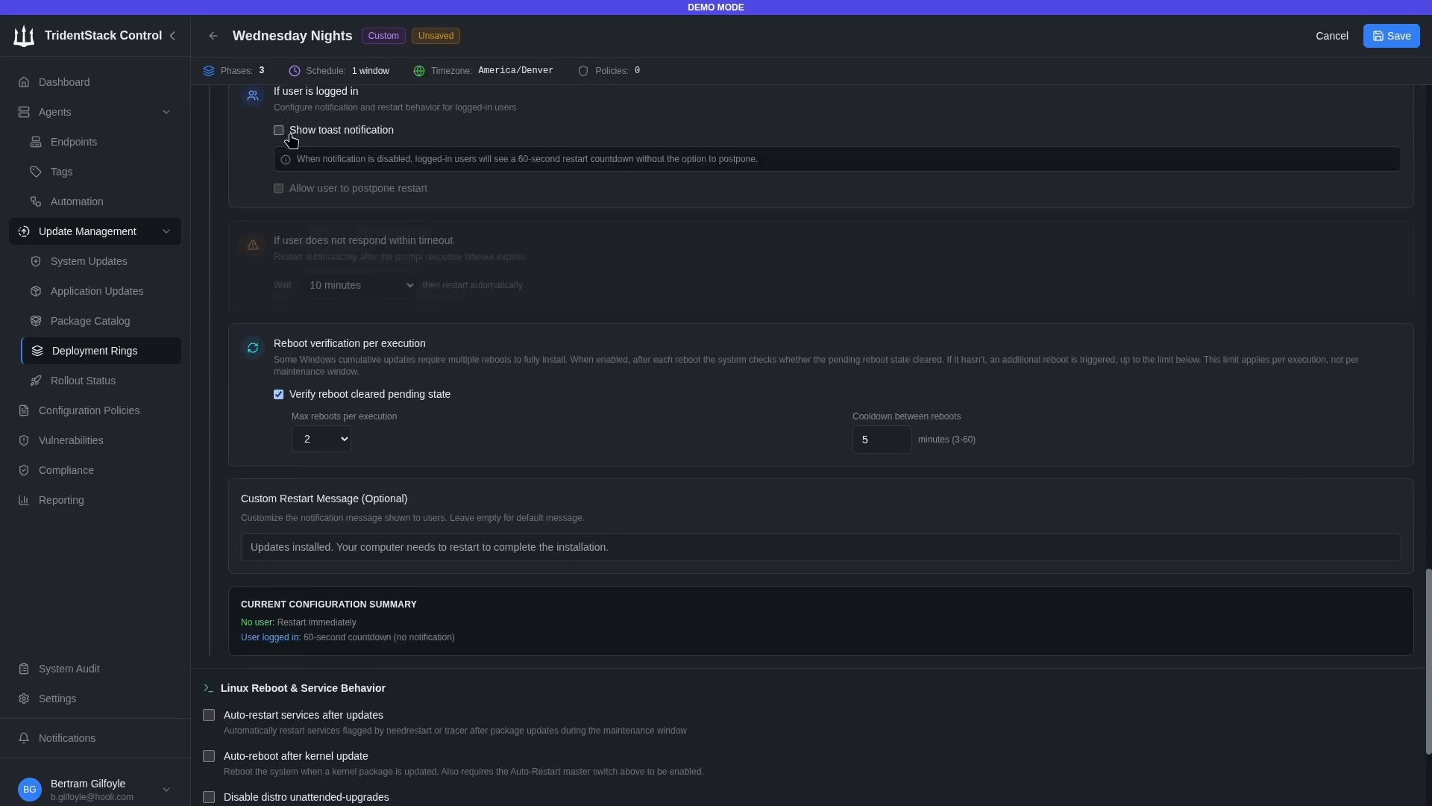
# - Enable auto-restart of services after updates and auto-reboot after kernel updates in the Linux behavior settings
pyautogui.scroll(-2, 626, 366)
pyautogui.click(300, 537)
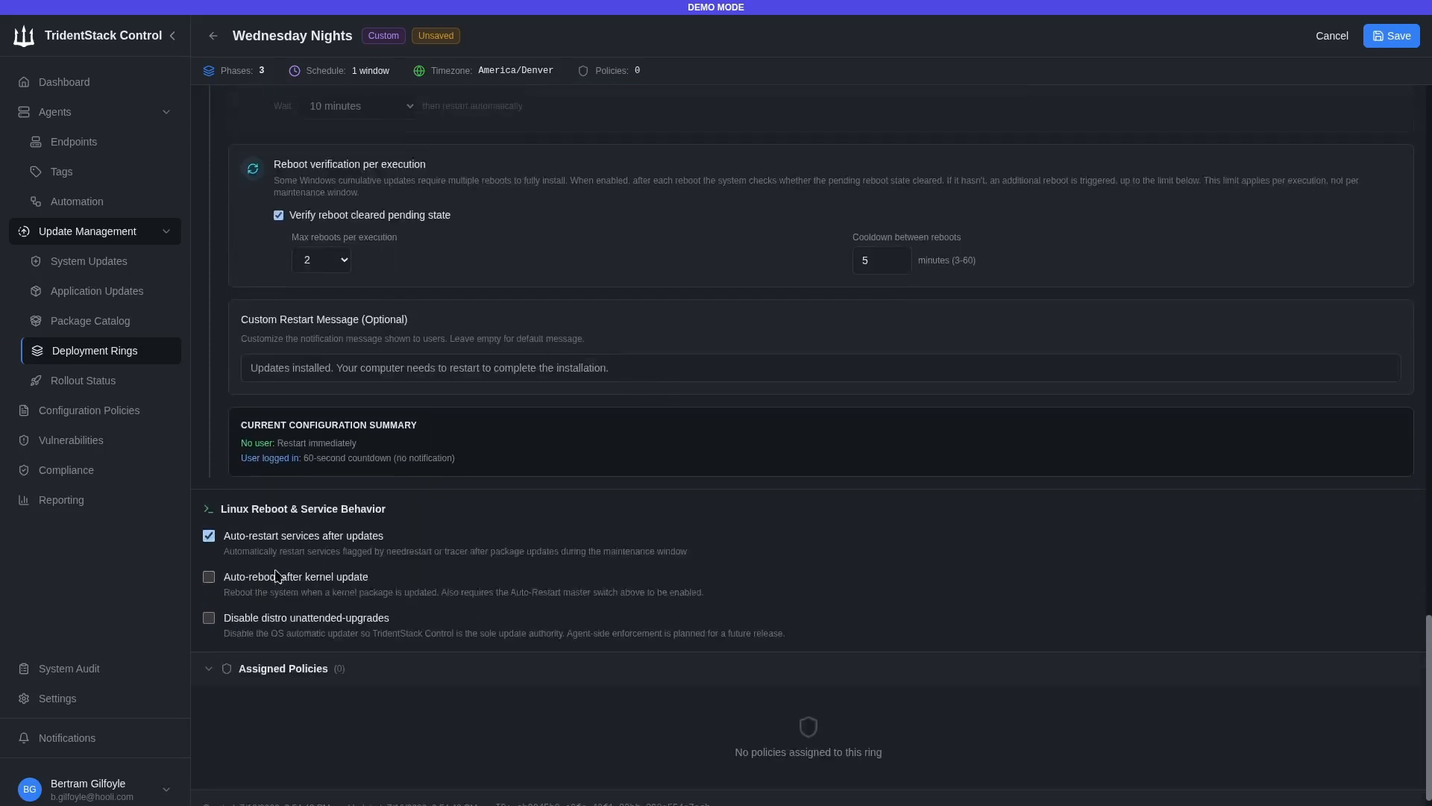
pyautogui.click(270, 580)
pyautogui.moveTo(358, 554); pyautogui.dragTo(660, 445)
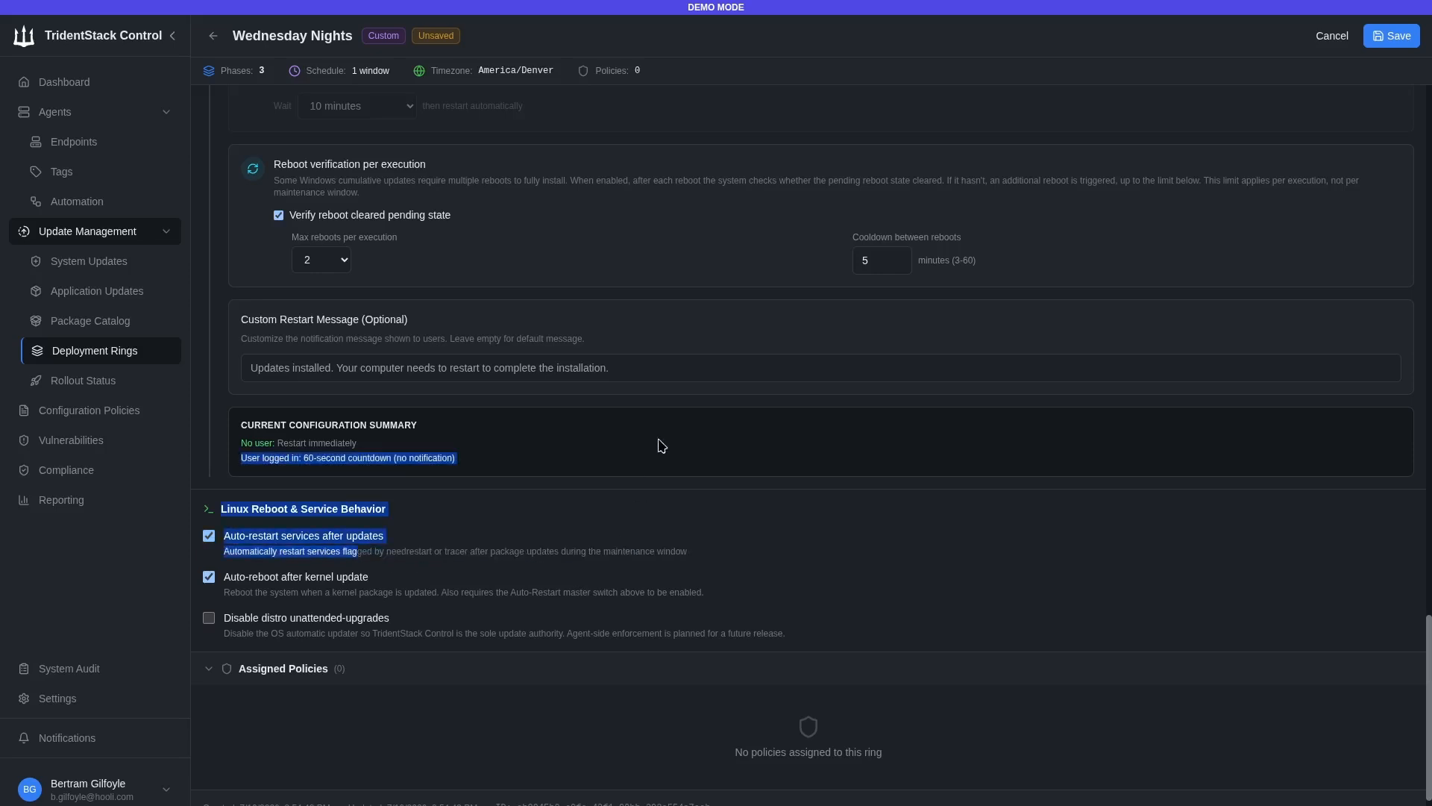
# - Save the Wednesday Nights ring with the changes confirmed, and expand its details in the deployment rings list
pyautogui.scroll(20, 625, 436)
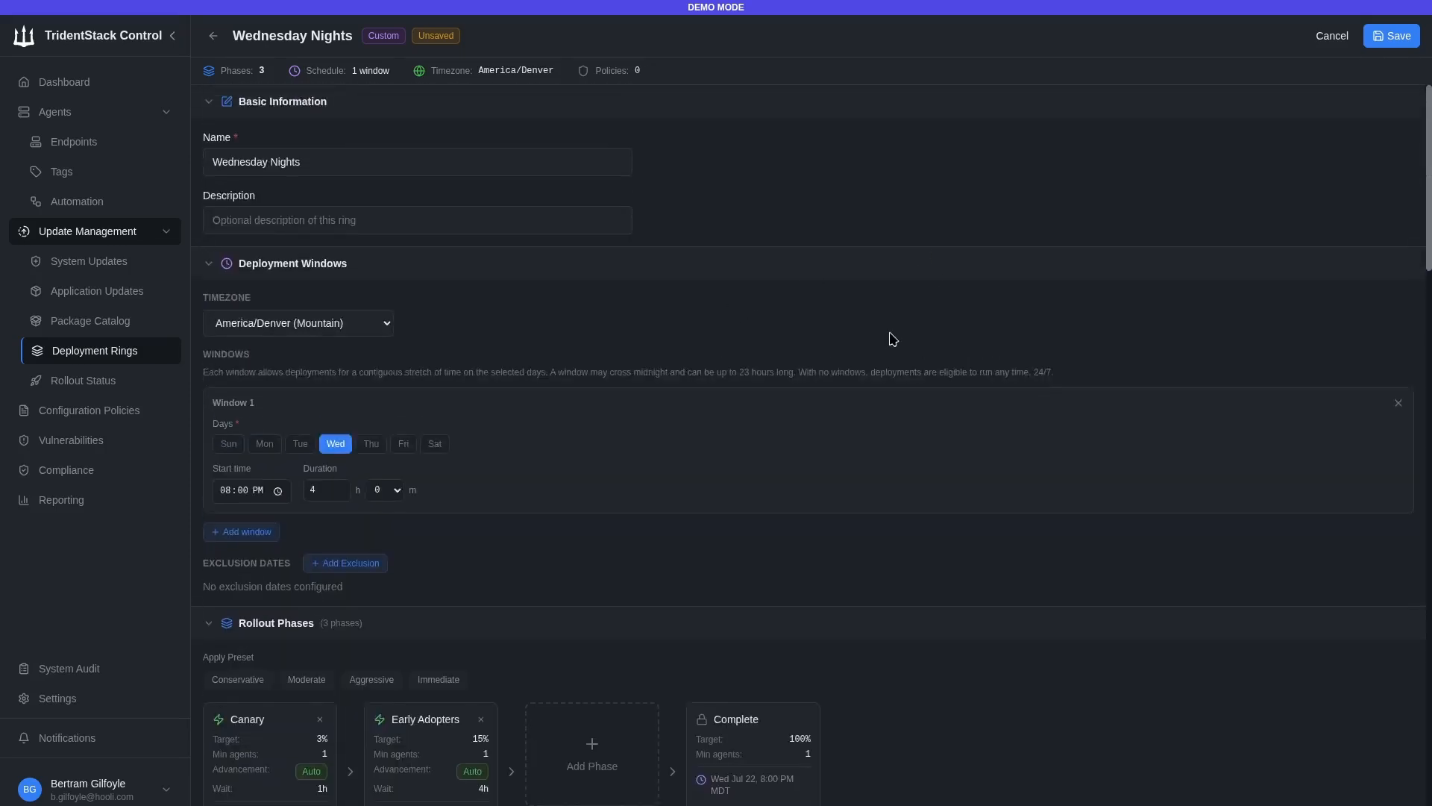
pyautogui.click(1395, 37)
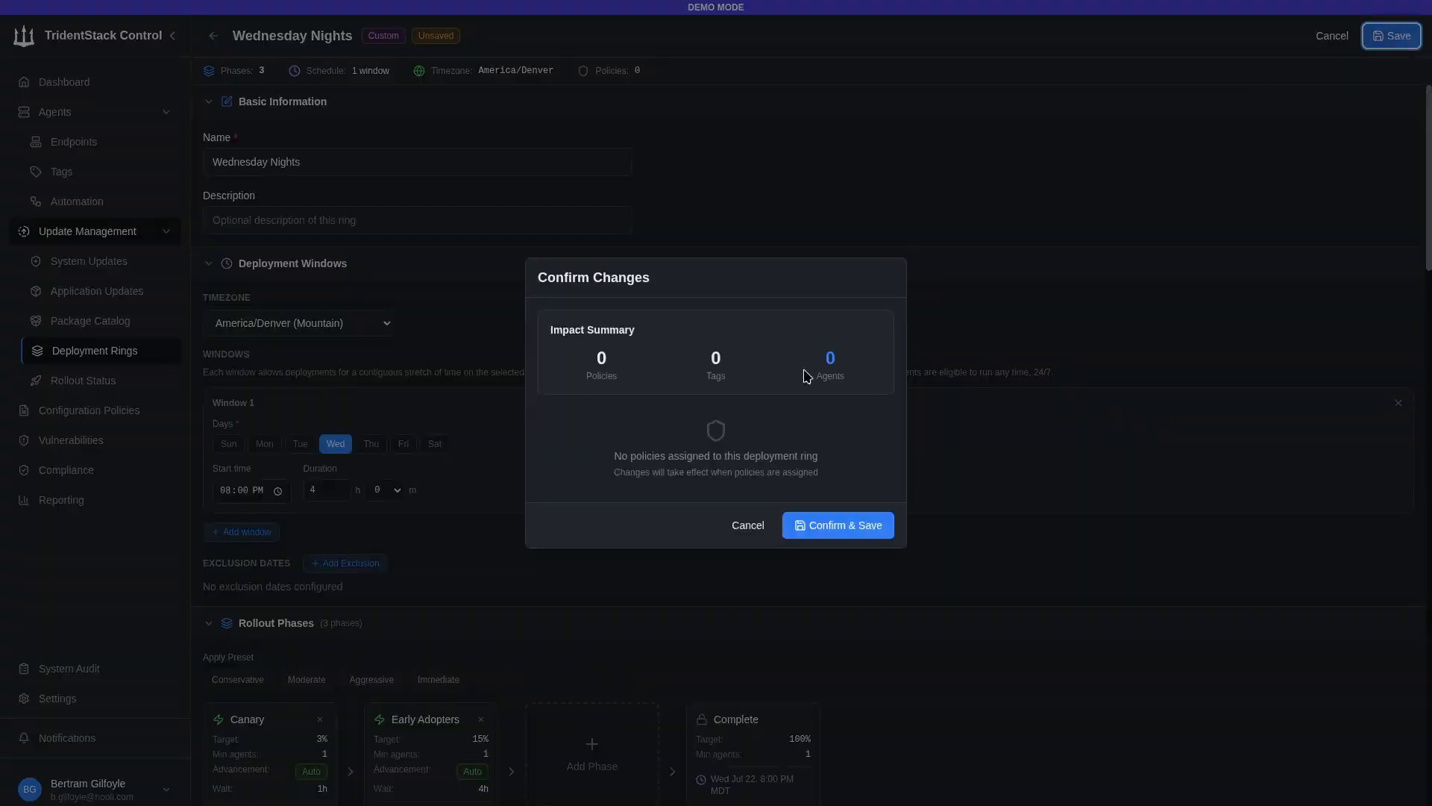
pyautogui.click(841, 522)
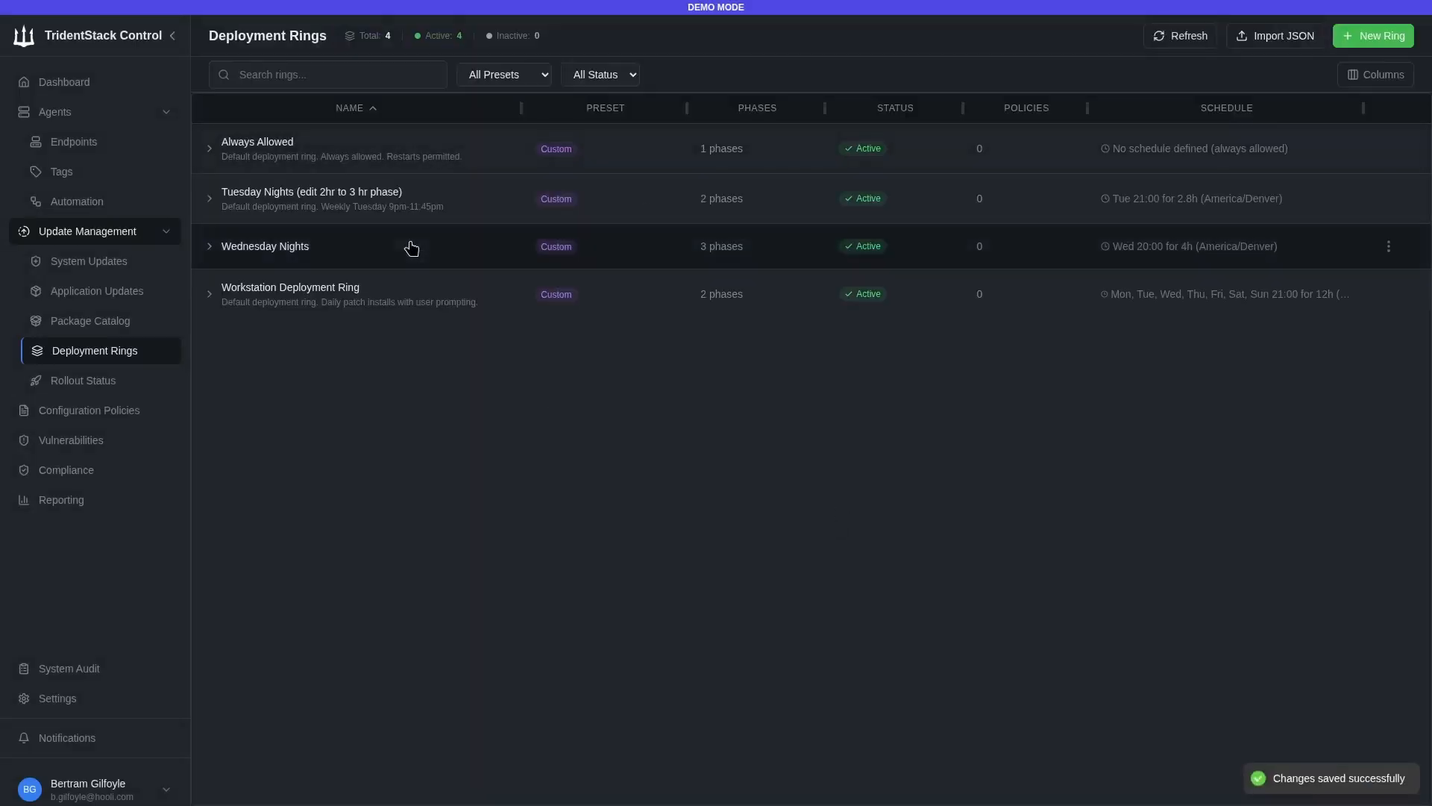
pyautogui.click(362, 232)
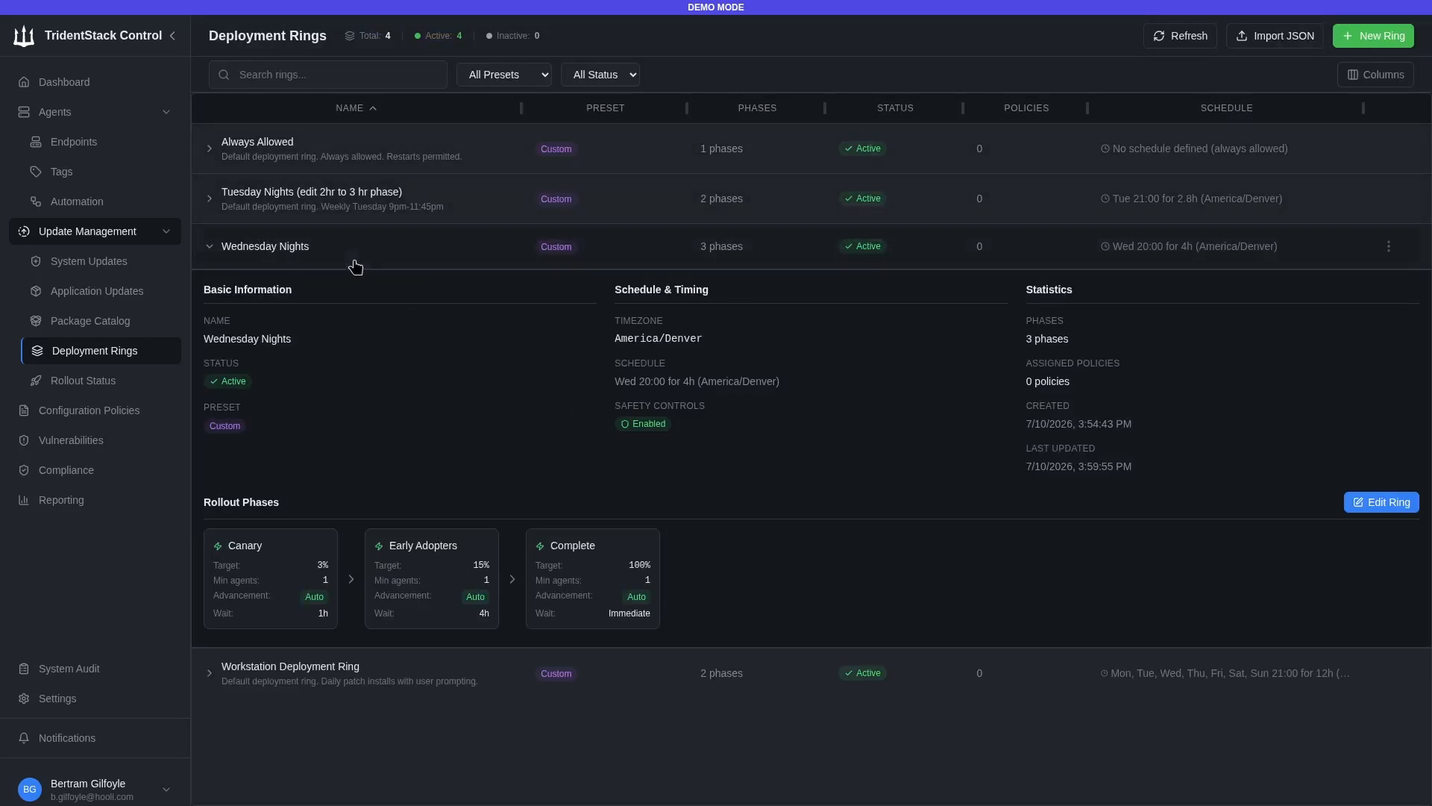
# - Create a new system update policy named "Patching on Wednesday"
pyautogui.click(90, 261)
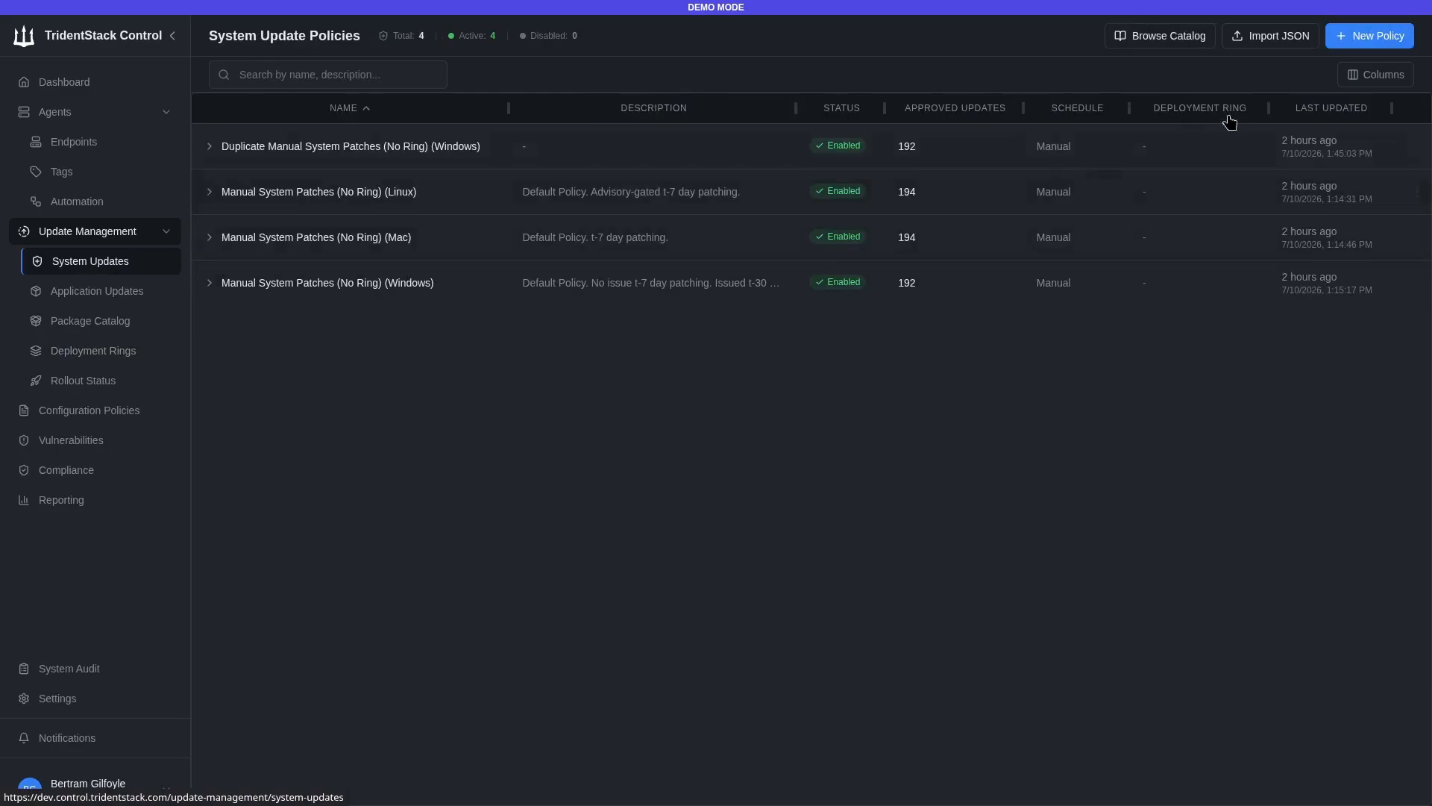
pyautogui.click(1370, 36)
pyautogui.click(649, 357)
pyautogui.write('Patching on Wedn')
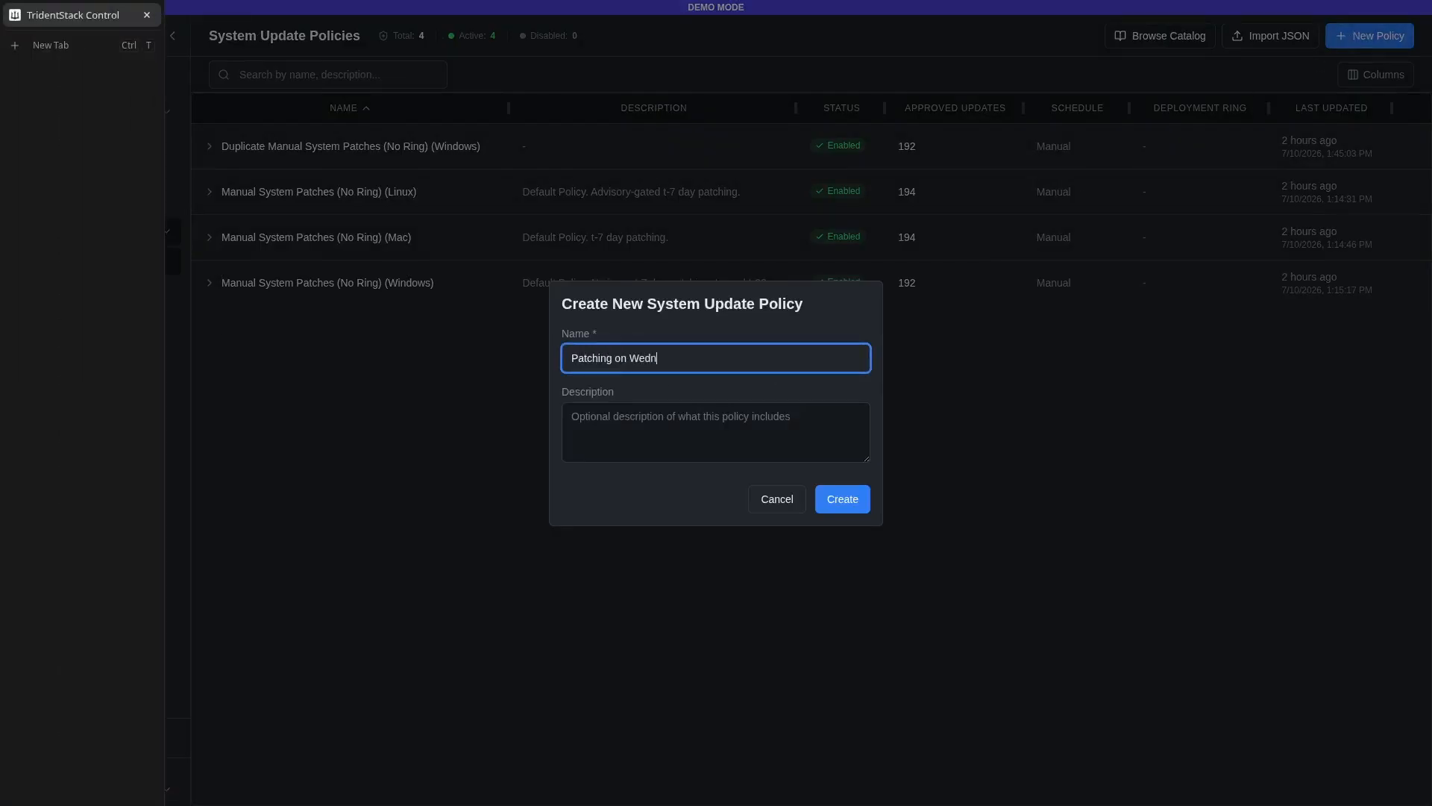
pyautogui.write('esday')
pyautogui.click(843, 499)
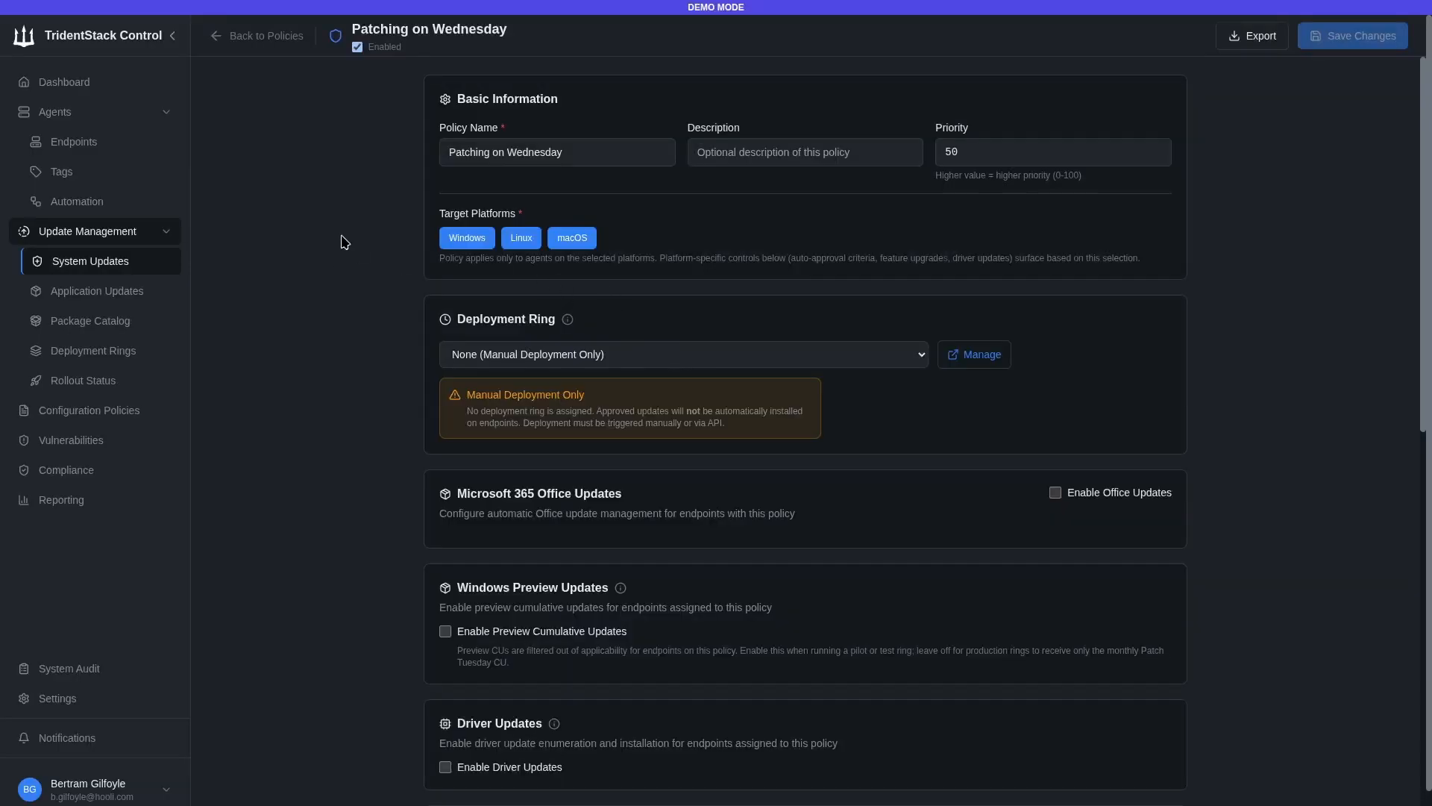
# - Remove Linux and macOS from the policy's target platforms, keeping only Windows
pyautogui.click(521, 237)
pyautogui.click(572, 237)
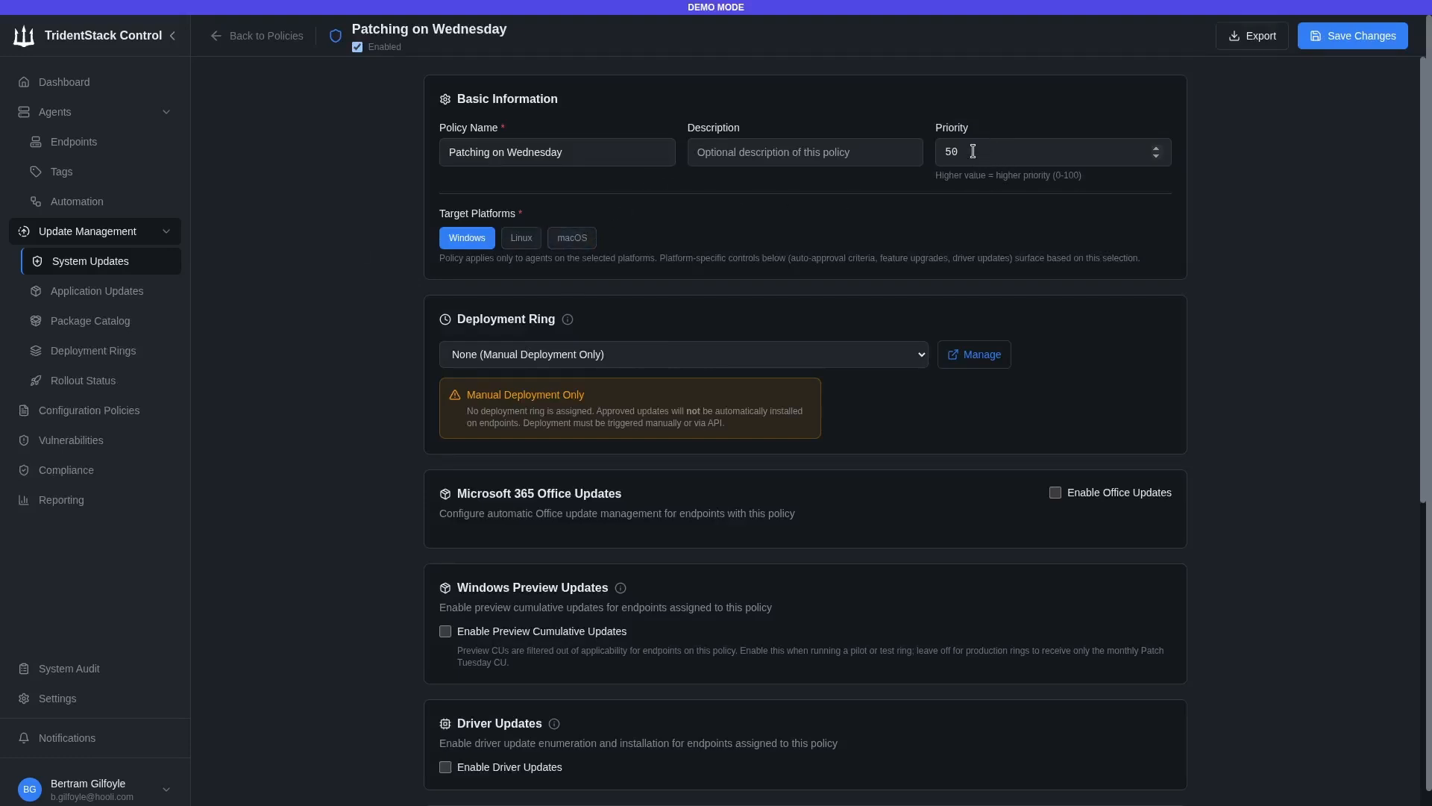
pyautogui.moveTo(970, 153); pyautogui.dragTo(937, 157)
pyautogui.click(555, 297)
# - Assign the Wednesday Nights deployment ring to the policy
pyautogui.scroll(-1, 448, 255)
pyautogui.click(480, 266)
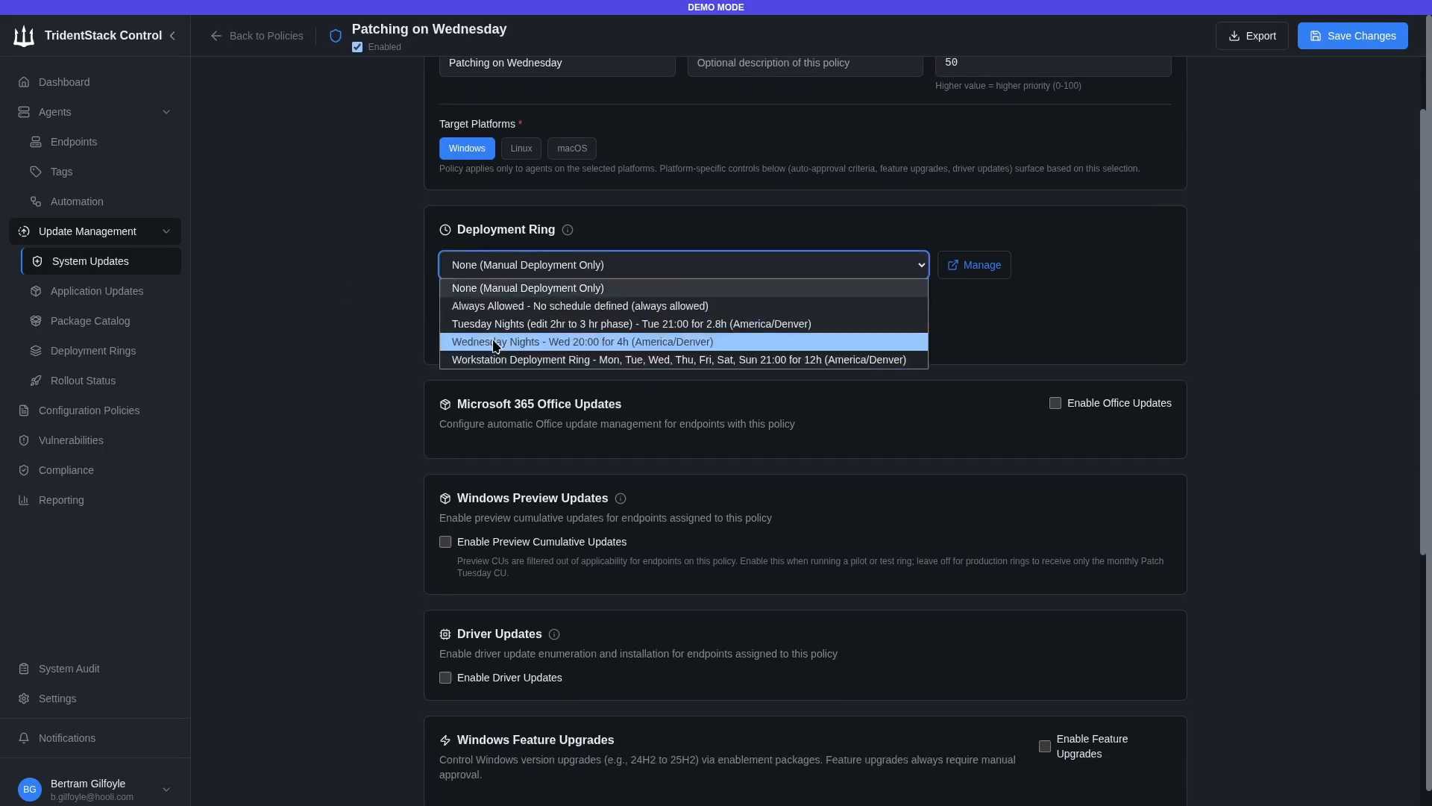
pyautogui.click(583, 342)
# - Set the minimum disk space required in the pre-installation checks to 100 MB
pyautogui.scroll(-3, 336, 319)
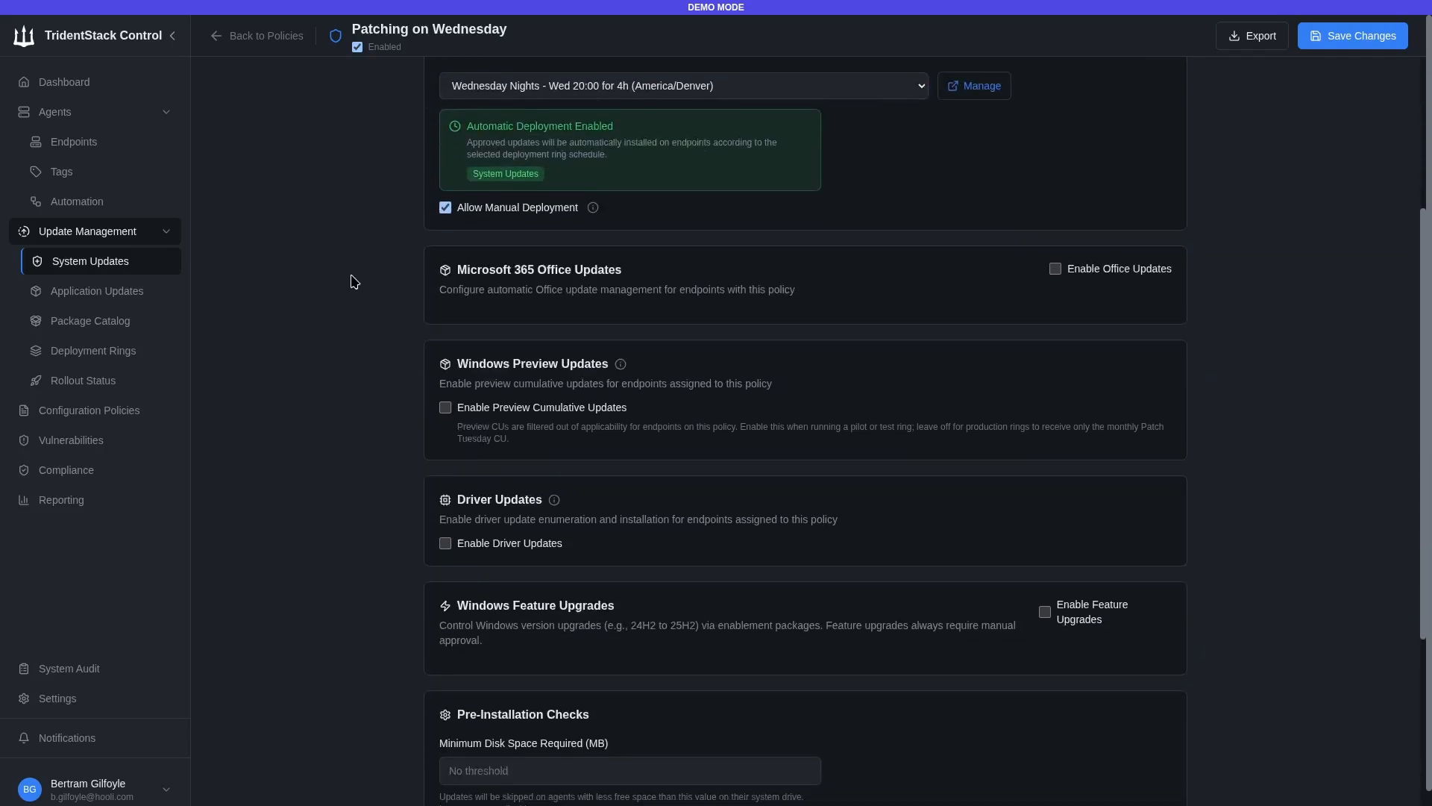
pyautogui.scroll(-1, 354, 282)
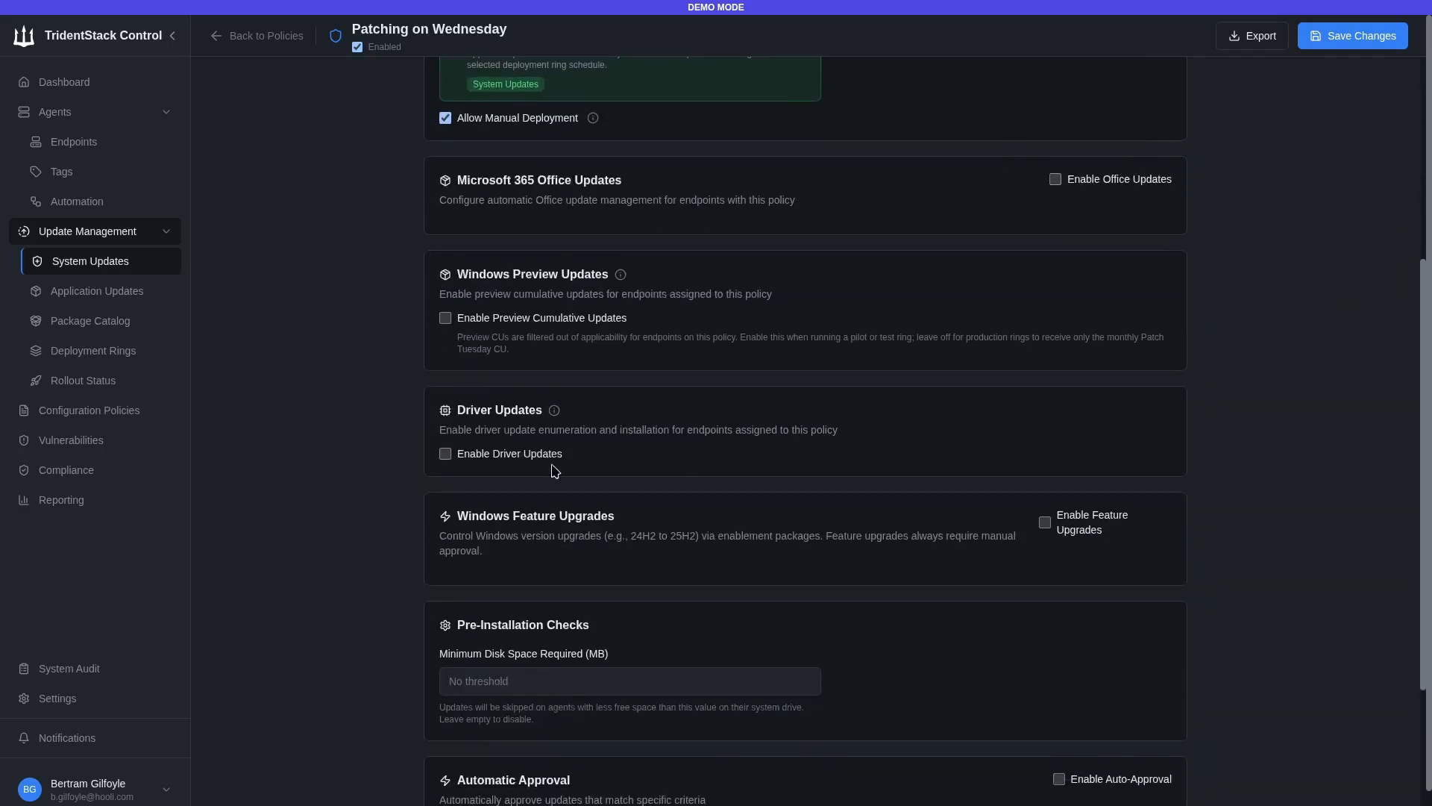
pyautogui.moveTo(504, 454); pyautogui.dragTo(311, 412)
pyautogui.click(329, 416)
pyautogui.scroll(-3, 345, 326)
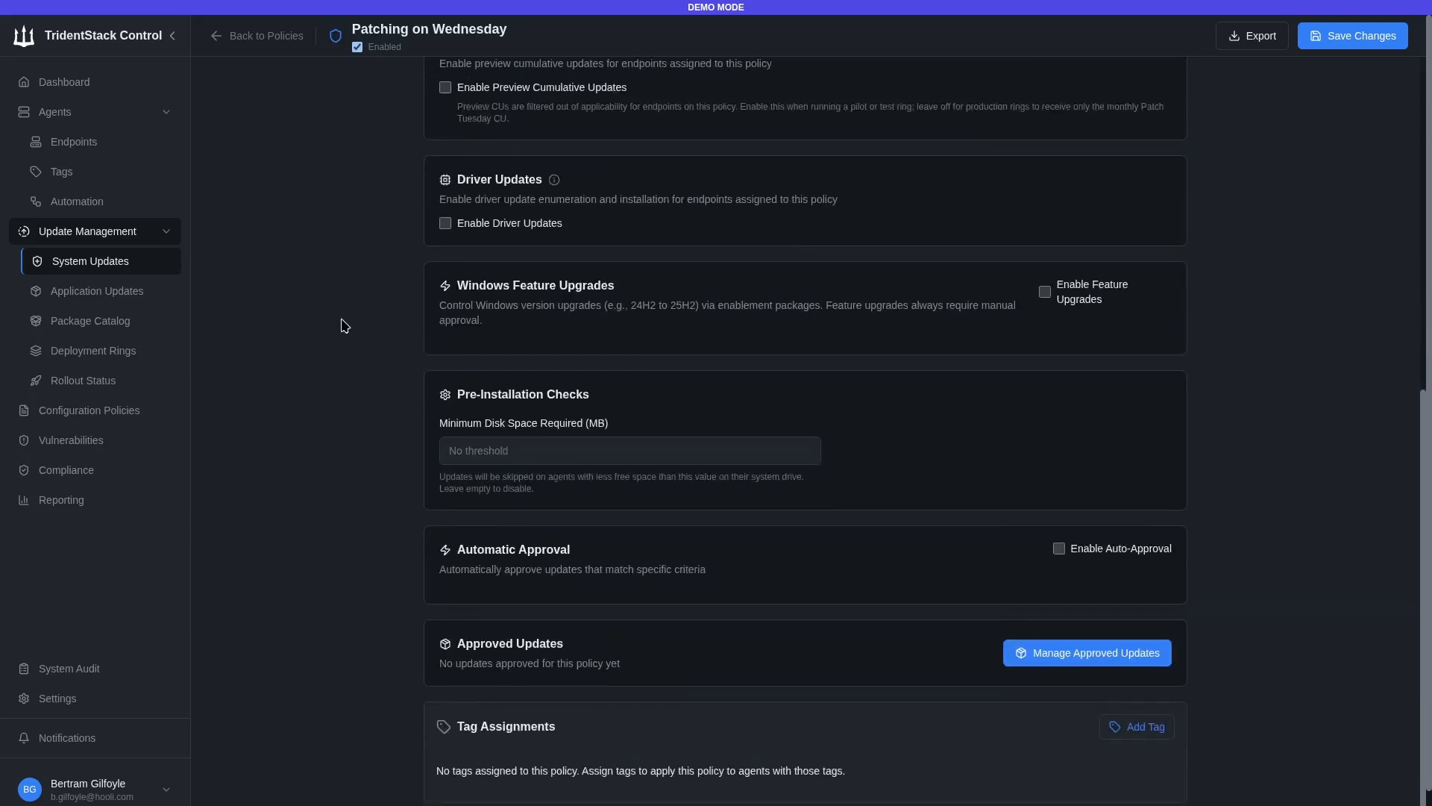
pyautogui.click(511, 449)
pyautogui.write('100')
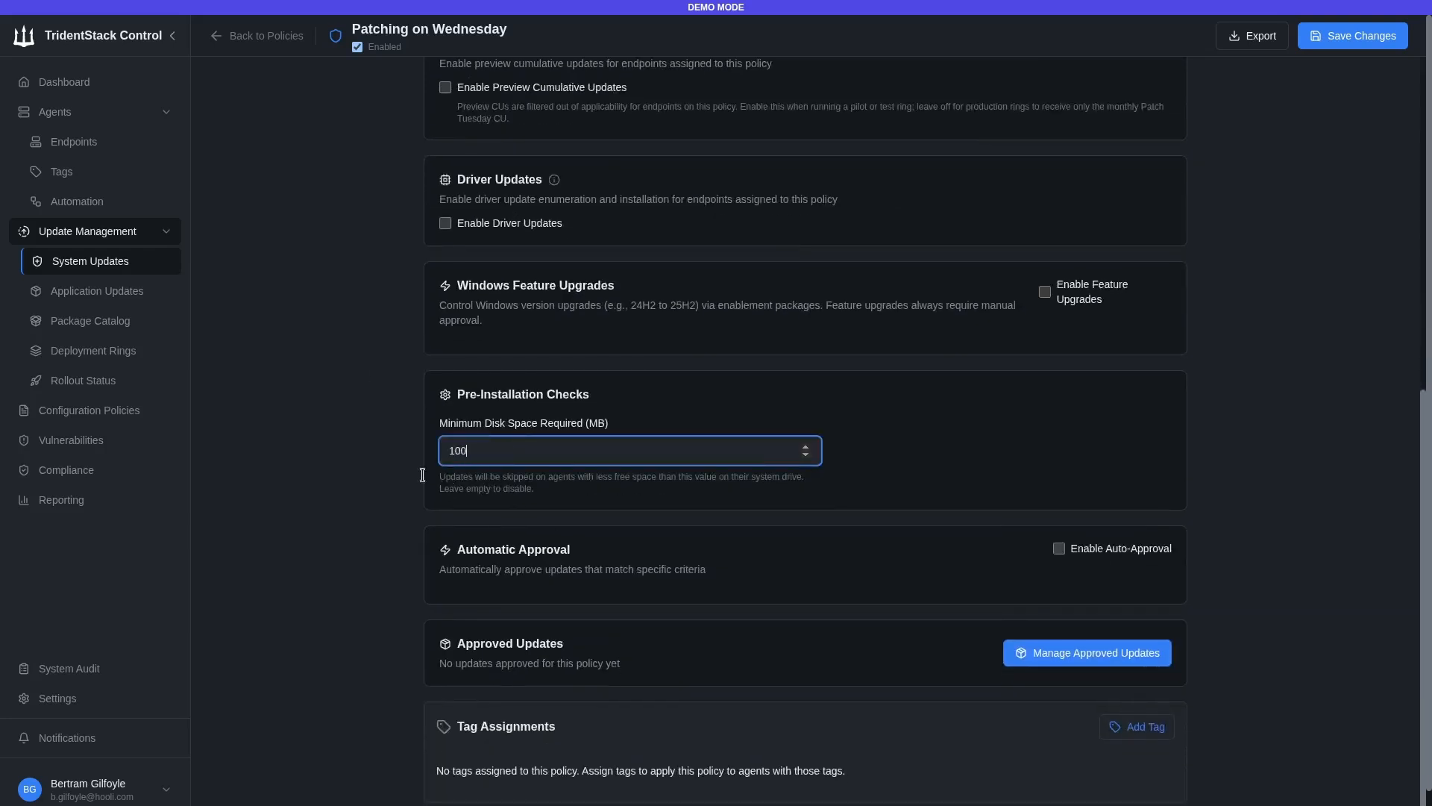
# - Enable automatic approval for the policy and add two criteria groups, the first with two criteria and the second with one
pyautogui.click(330, 474)
pyautogui.click(1069, 549)
pyautogui.scroll(-2, 996, 520)
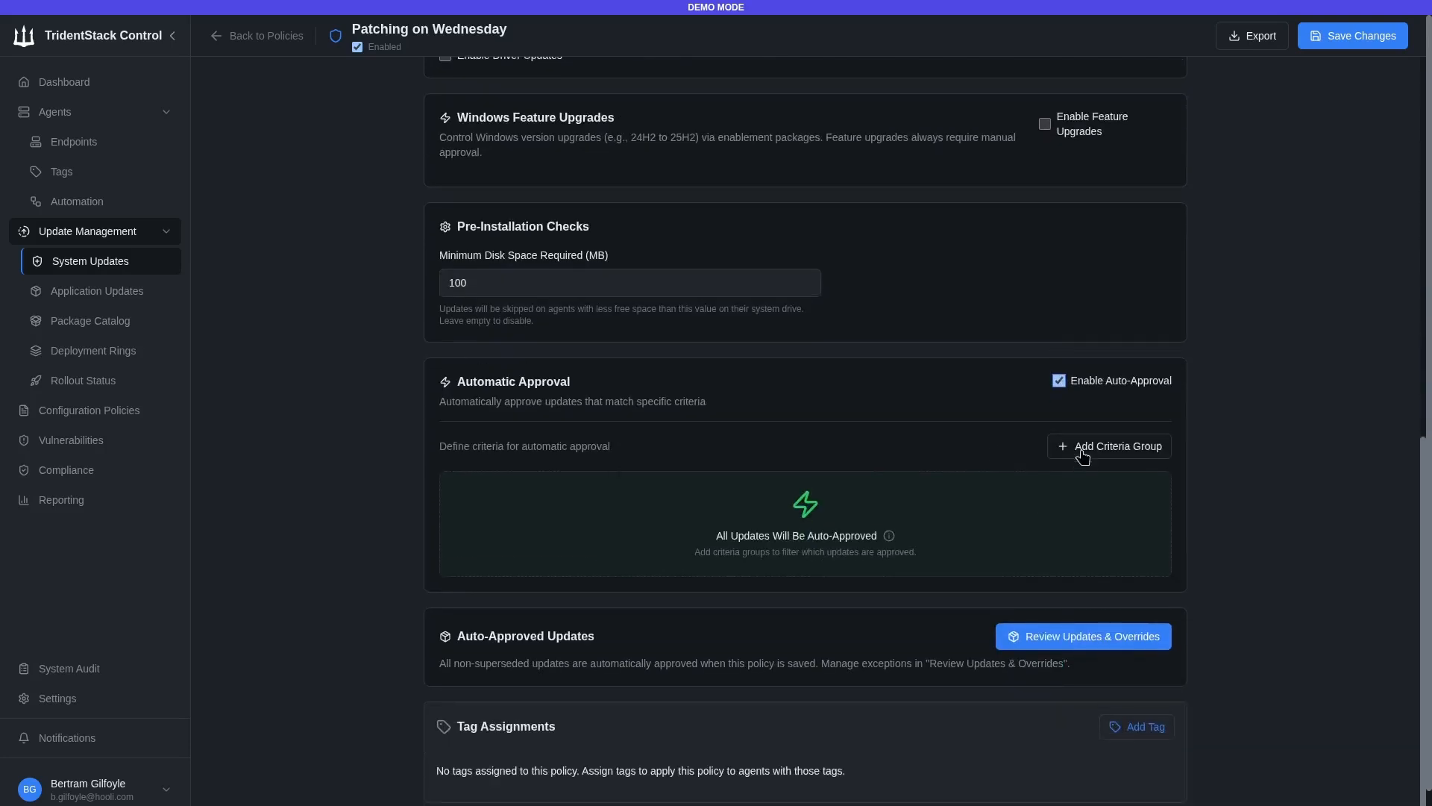
pyautogui.click(1082, 457)
pyautogui.click(1095, 507)
pyautogui.click(1094, 508)
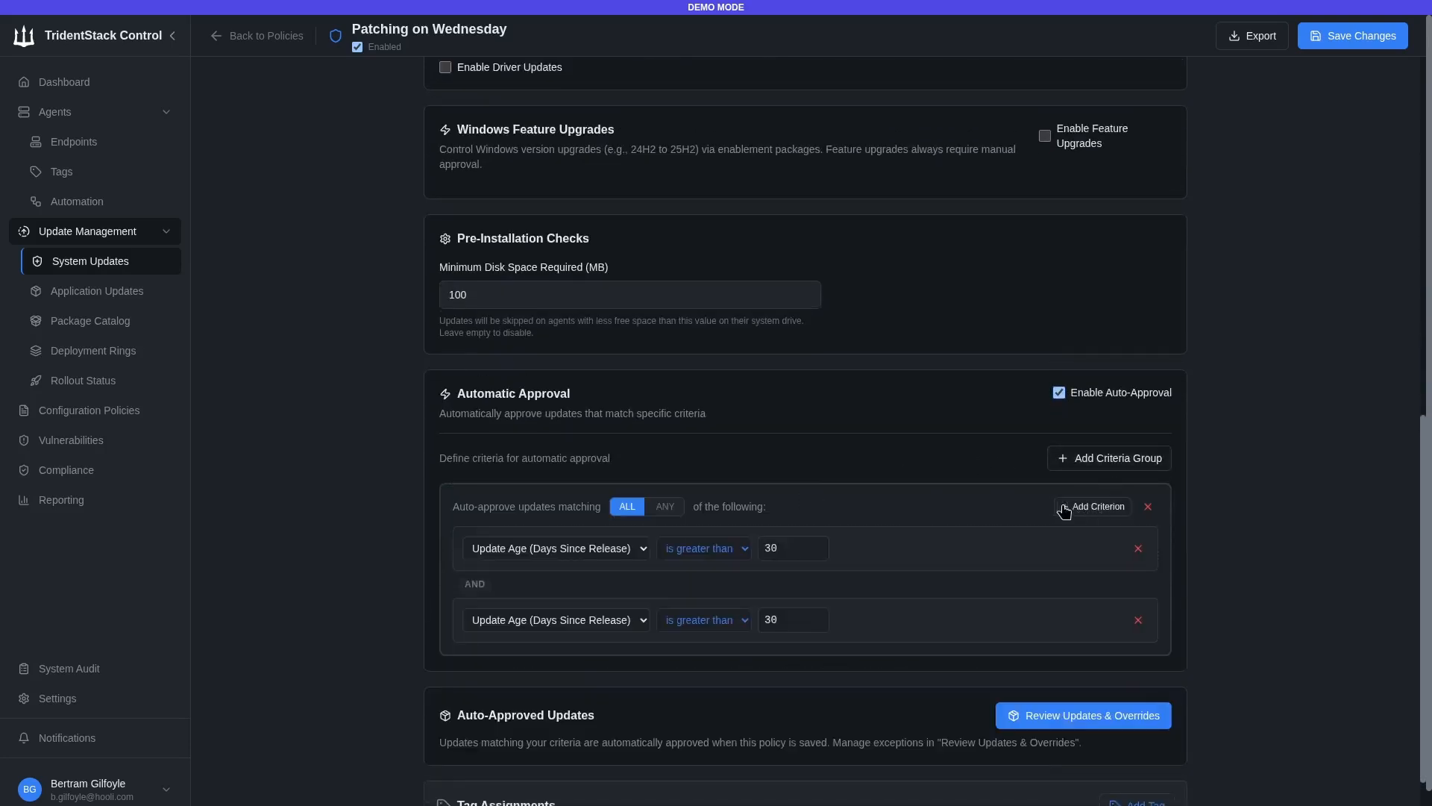
pyautogui.click(1112, 458)
pyautogui.scroll(-2, 776, 626)
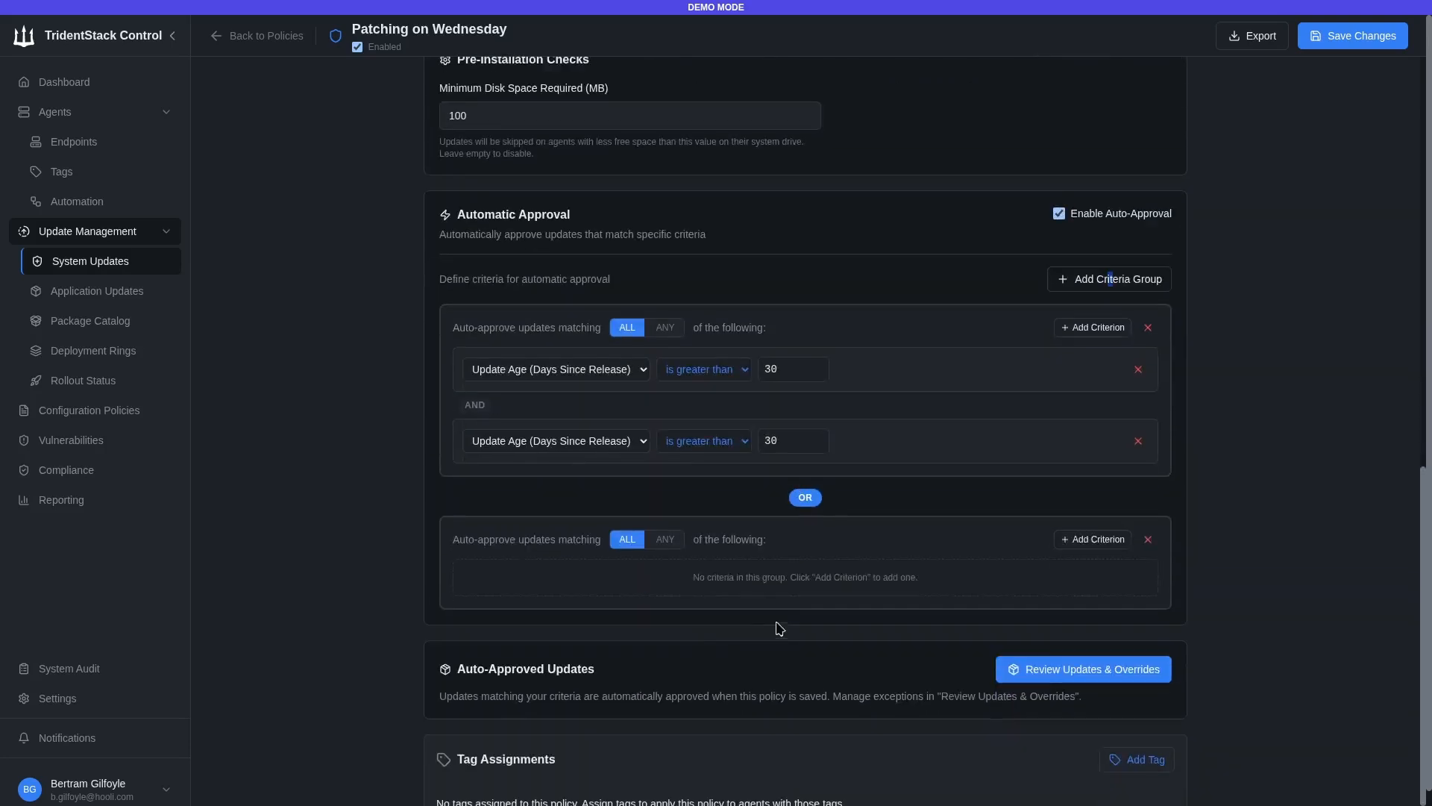
pyautogui.click(1078, 540)
# - Set the first group's criteria to update age greater than 7 days and Known Microsoft Issues is false
pyautogui.moveTo(793, 373); pyautogui.dragTo(761, 399)
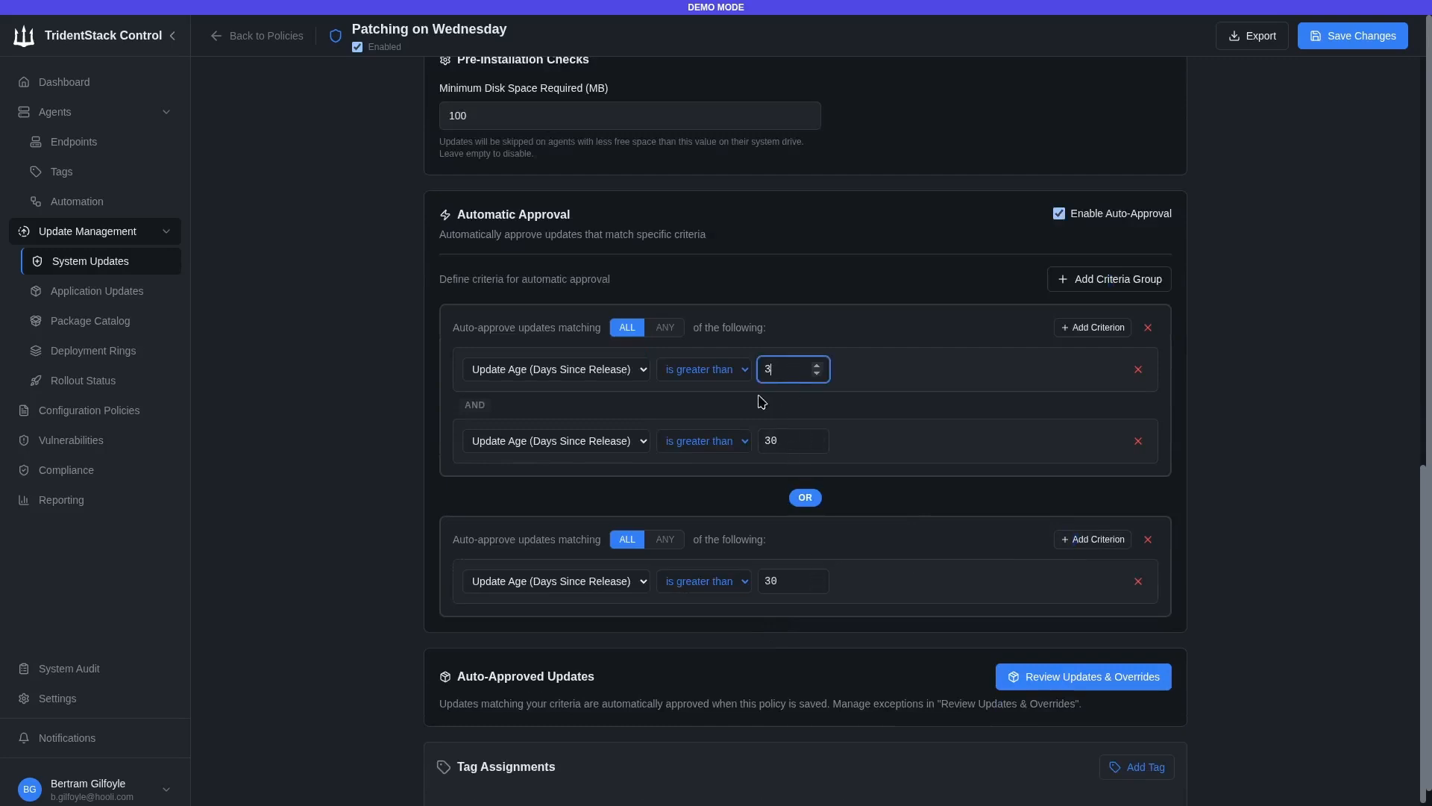
pyautogui.write('7')
pyautogui.click(556, 446)
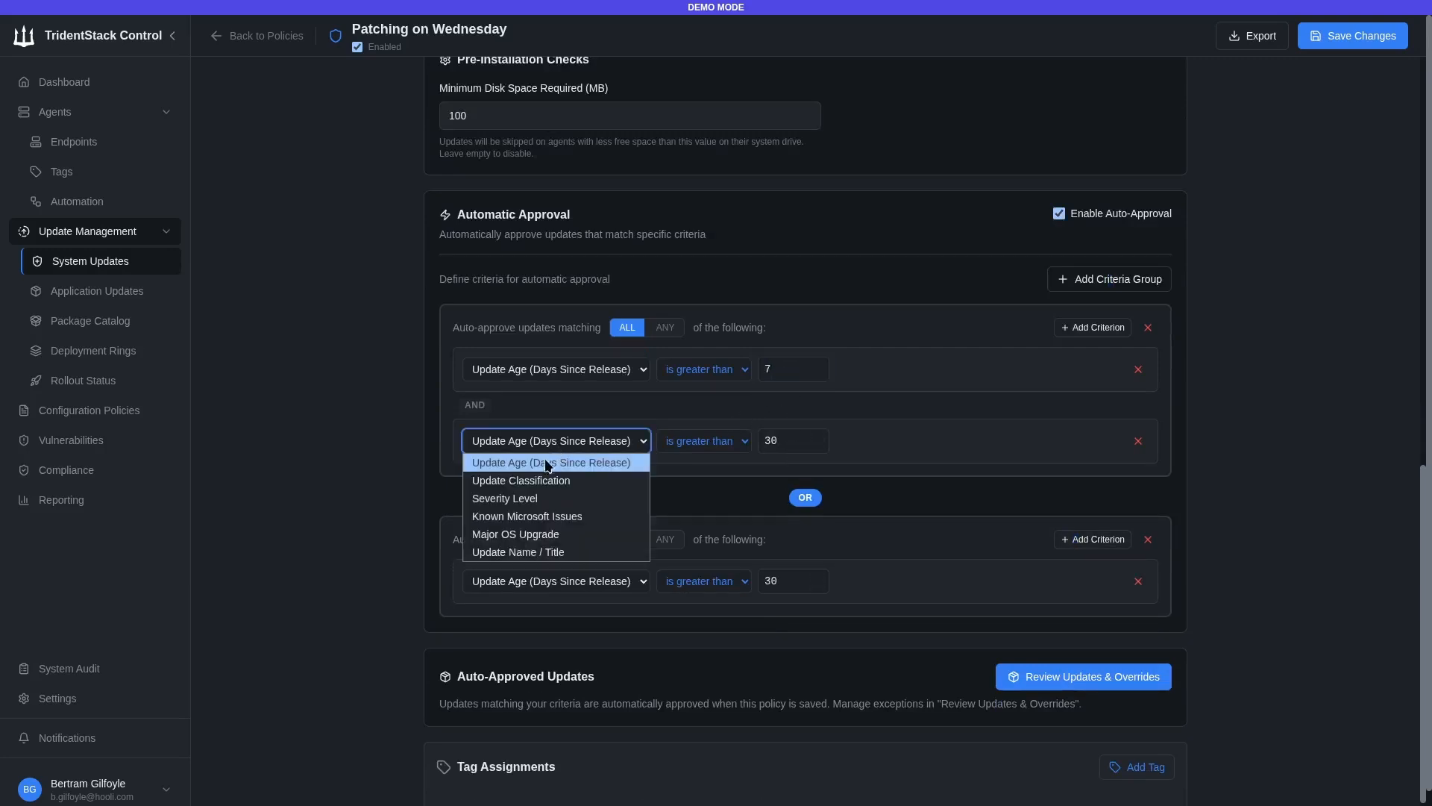
pyautogui.click(527, 516)
pyautogui.click(689, 441)
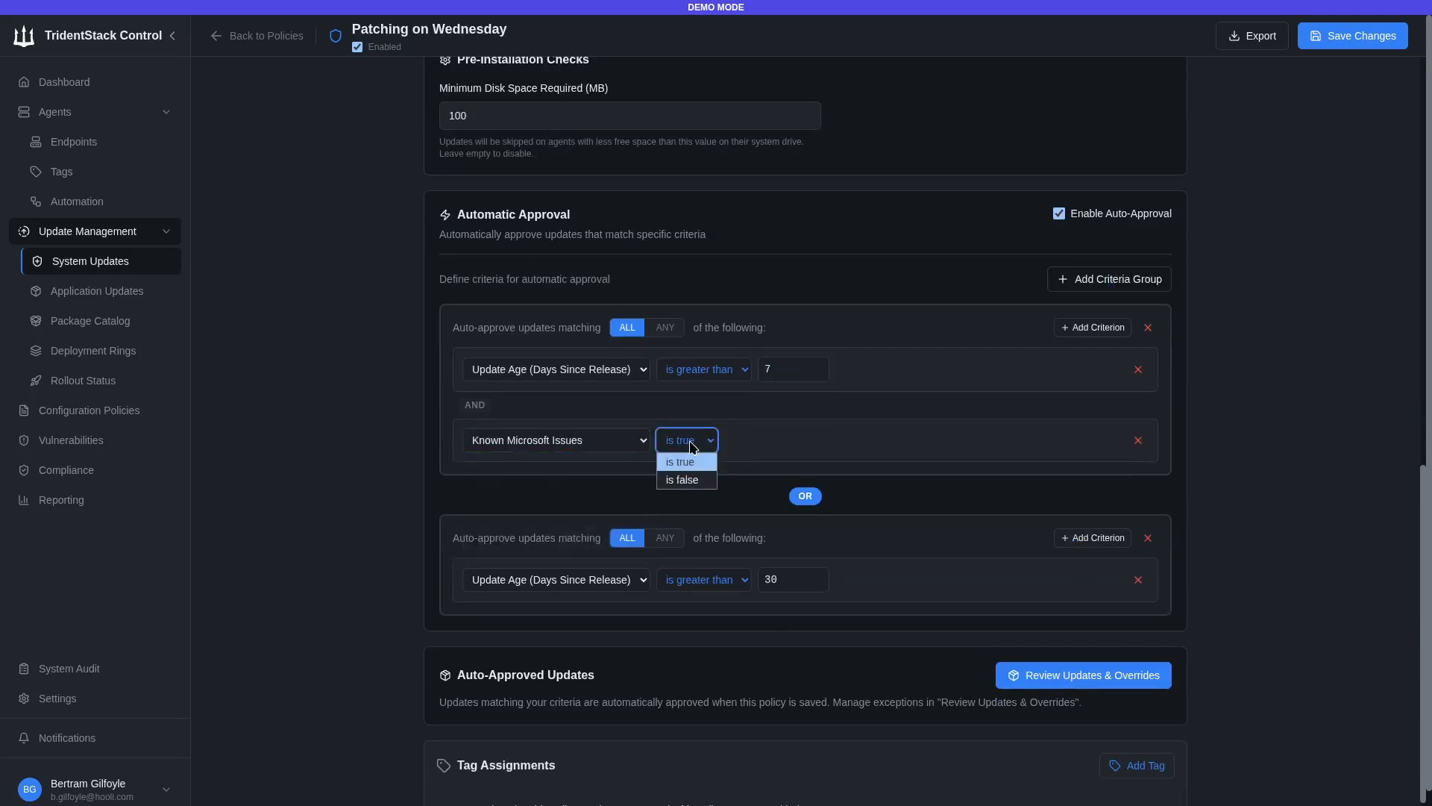
pyautogui.click(697, 478)
# - Check the tags available for assignment without adding any, and save the policy changes
pyautogui.scroll(-1, 457, 489)
pyautogui.click(1152, 715)
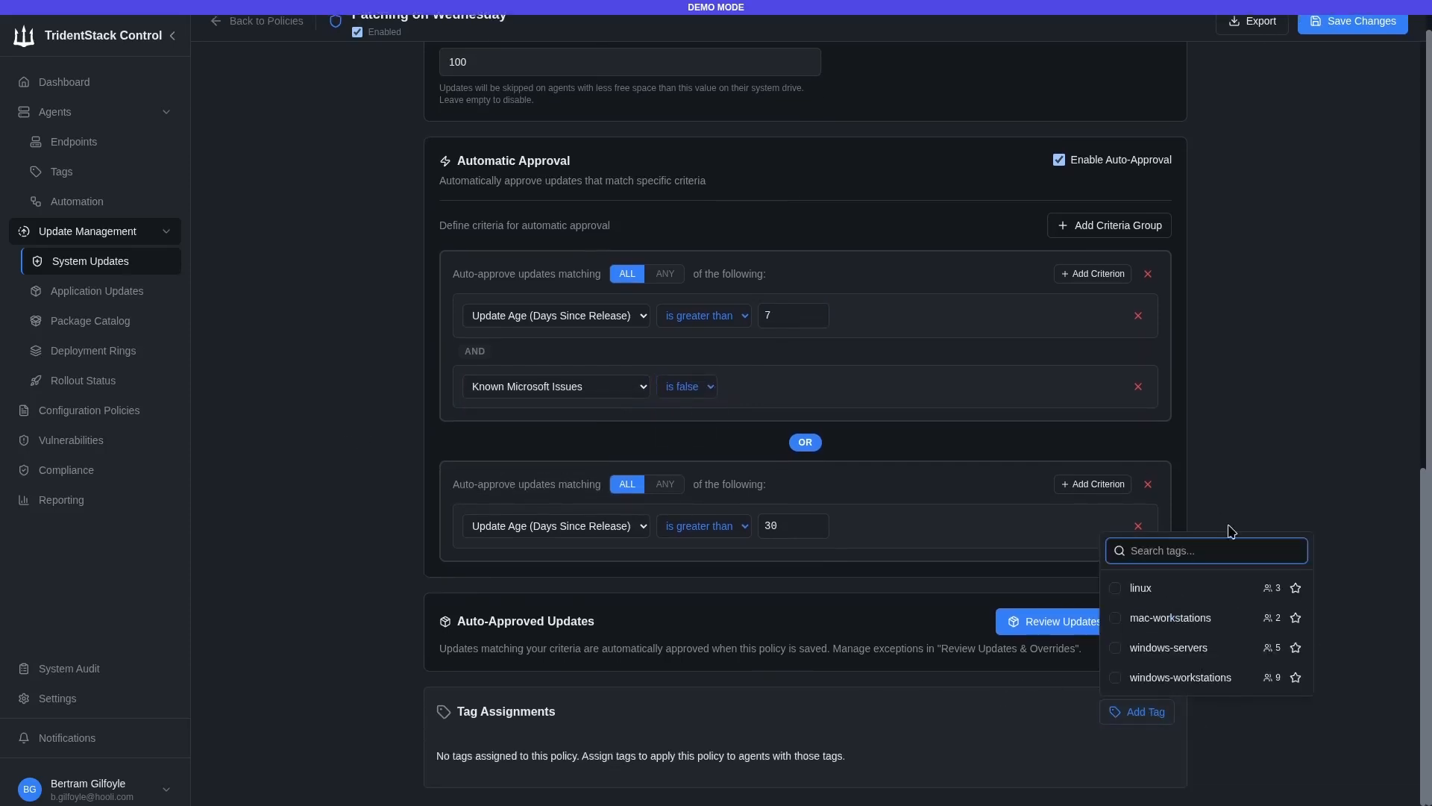
pyautogui.click(1265, 381)
pyautogui.scroll(15, 1119, 383)
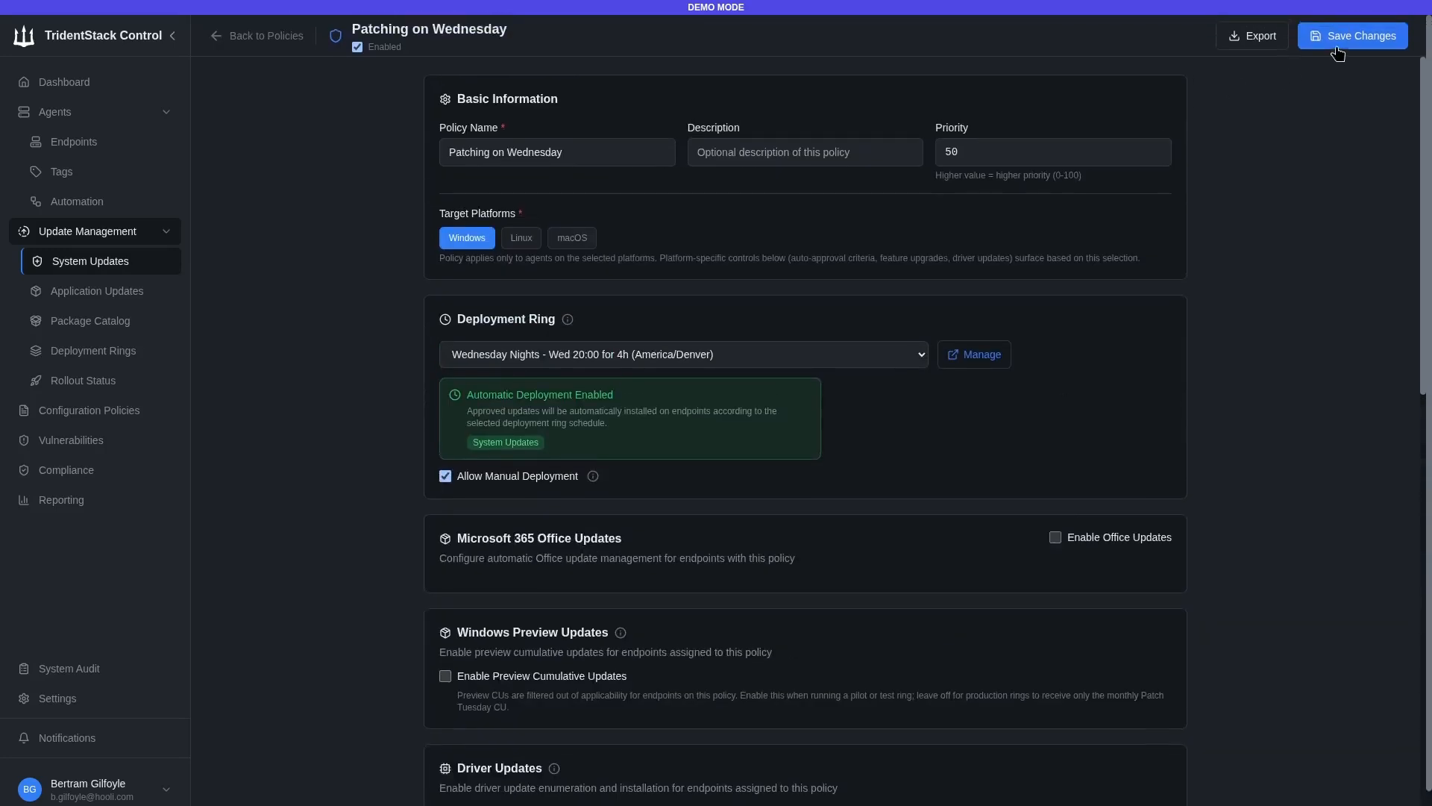
pyautogui.click(1337, 45)
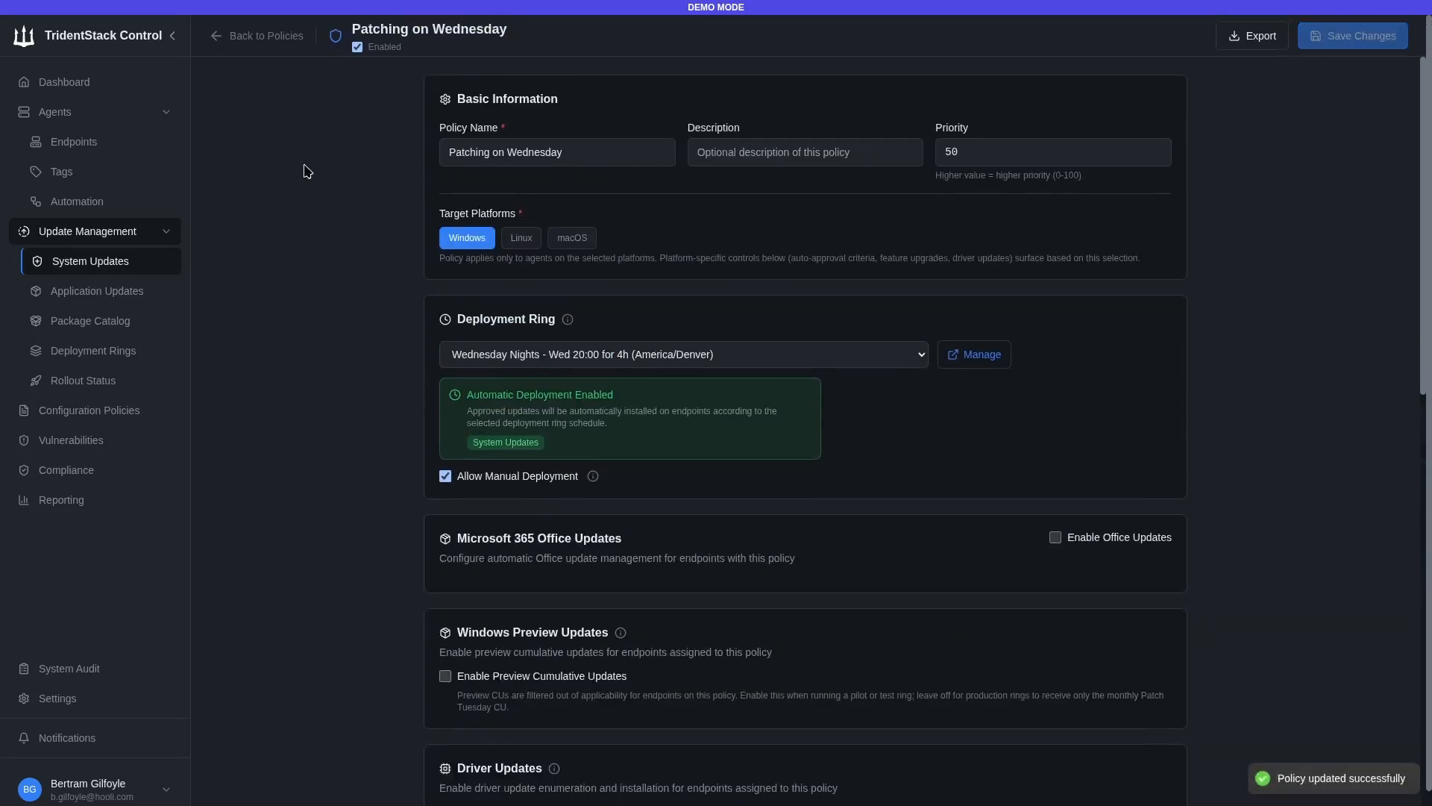
# - Create a new agent tag named "WednesdayPatching"
pyautogui.click(59, 172)
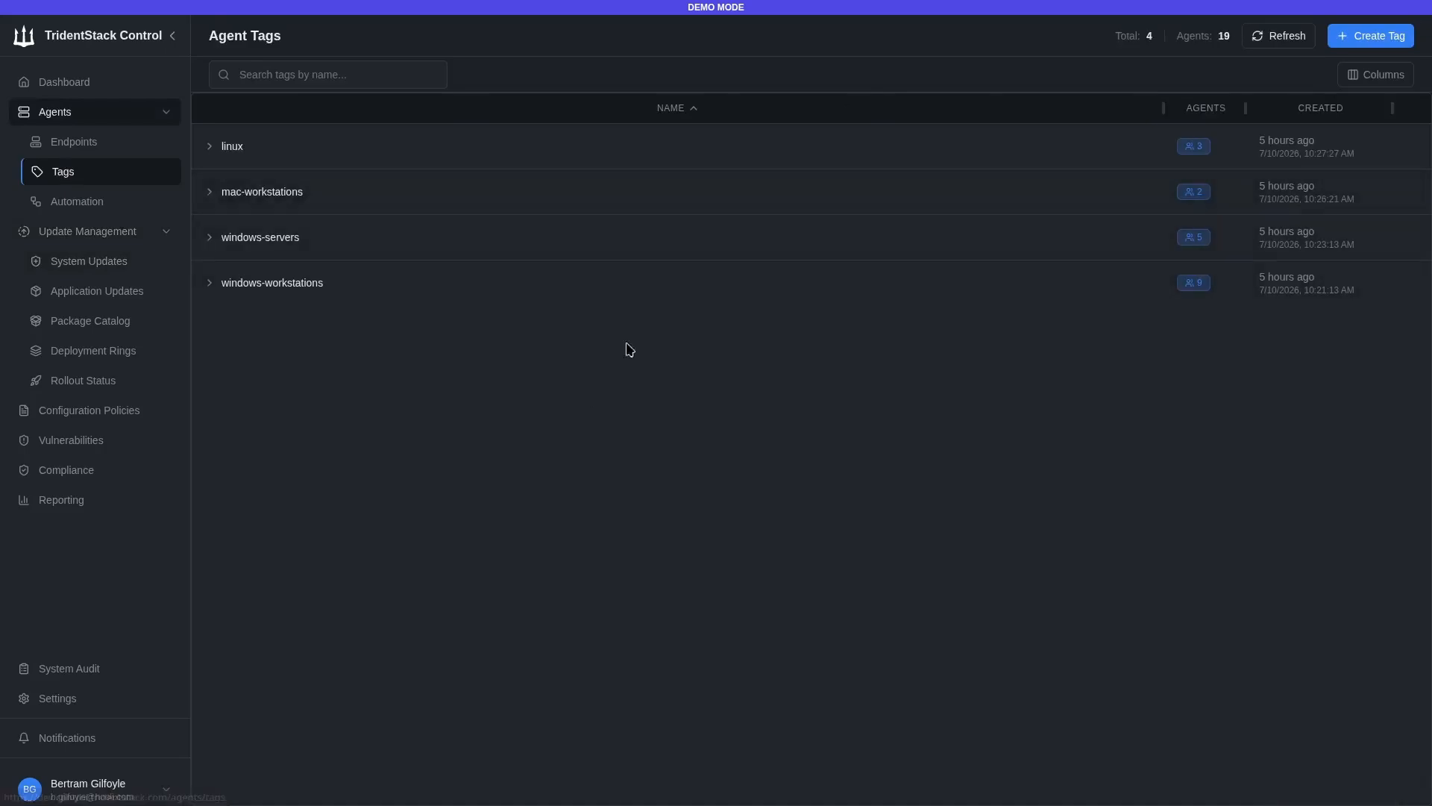
pyautogui.click(1363, 31)
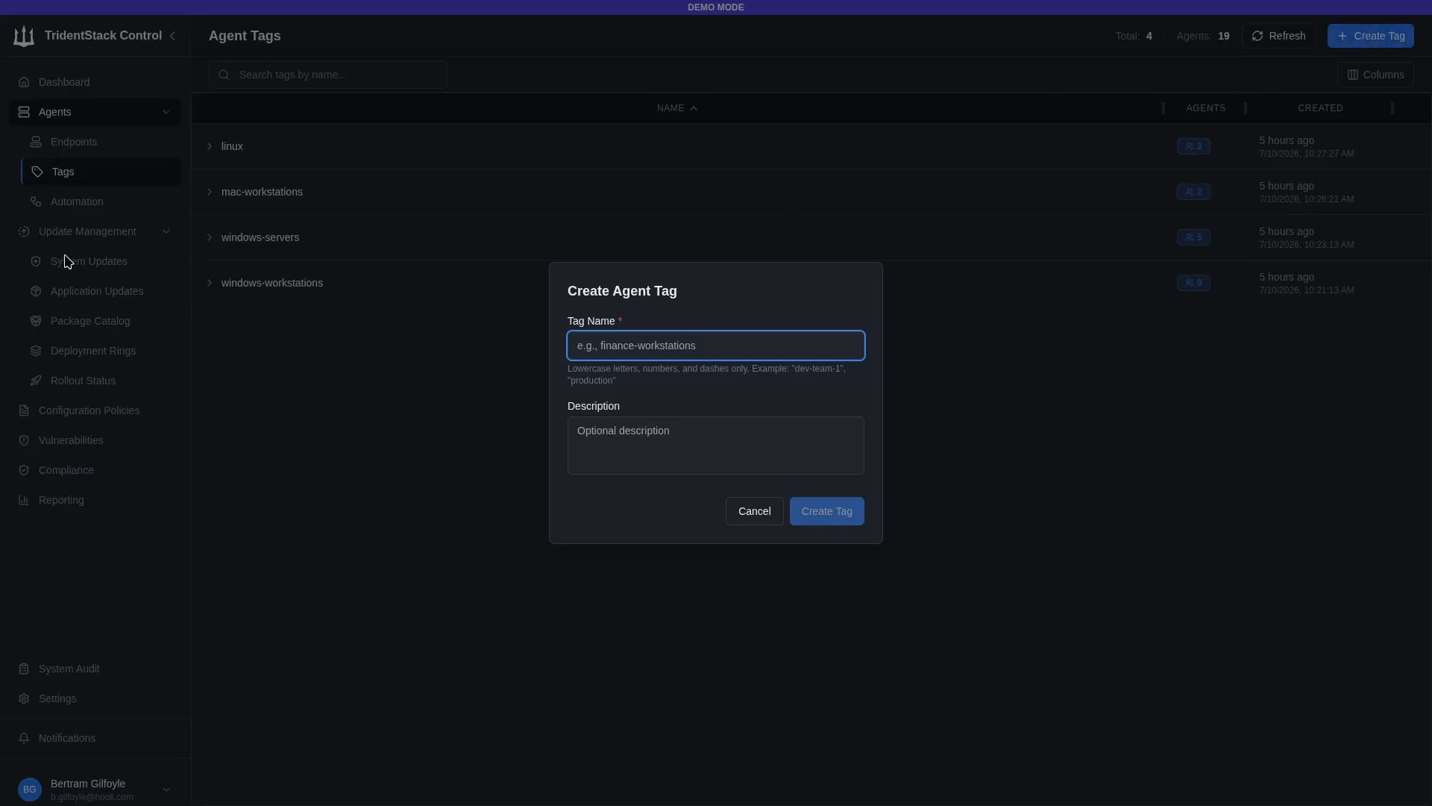
pyautogui.write('WednesdayPatching')
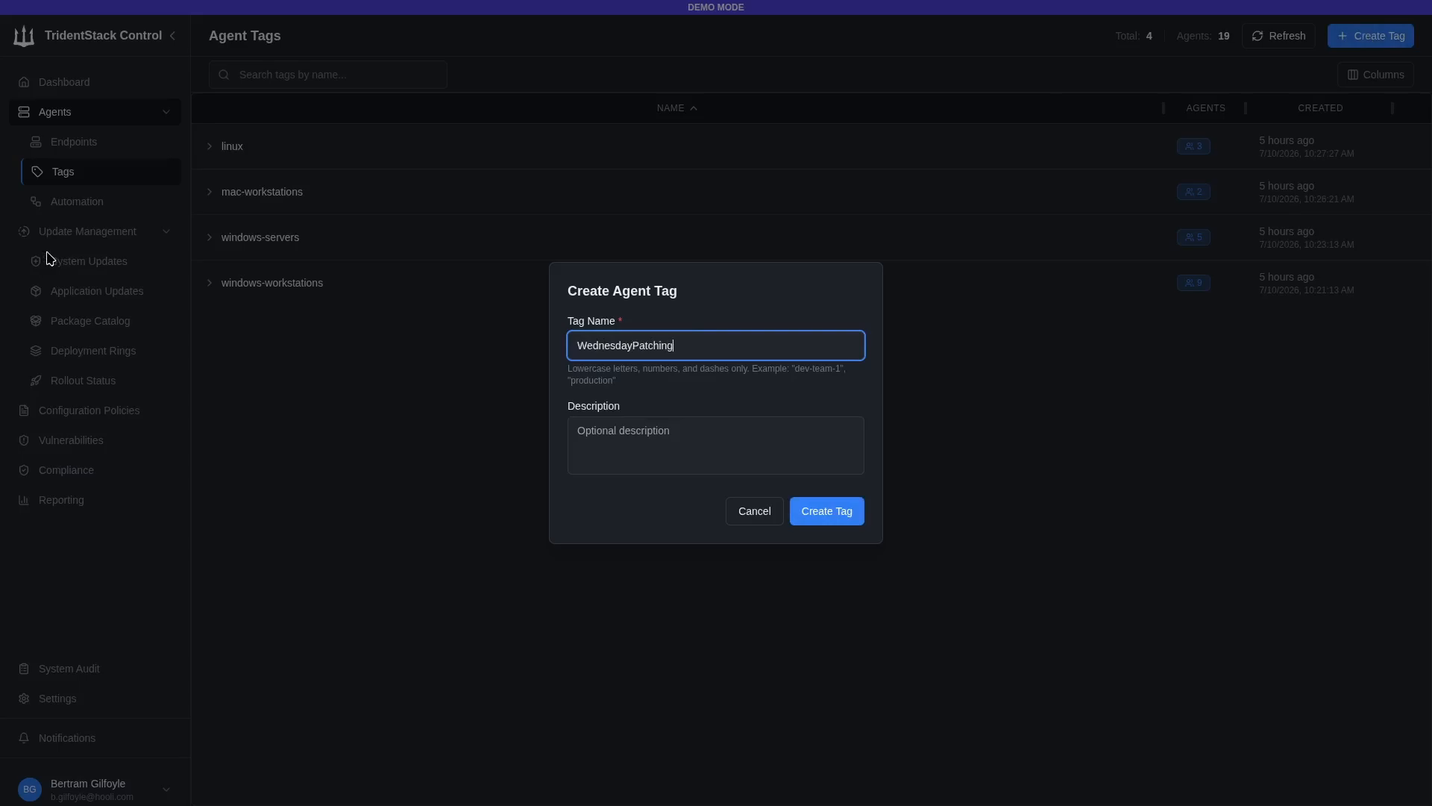
pyautogui.press('Return')
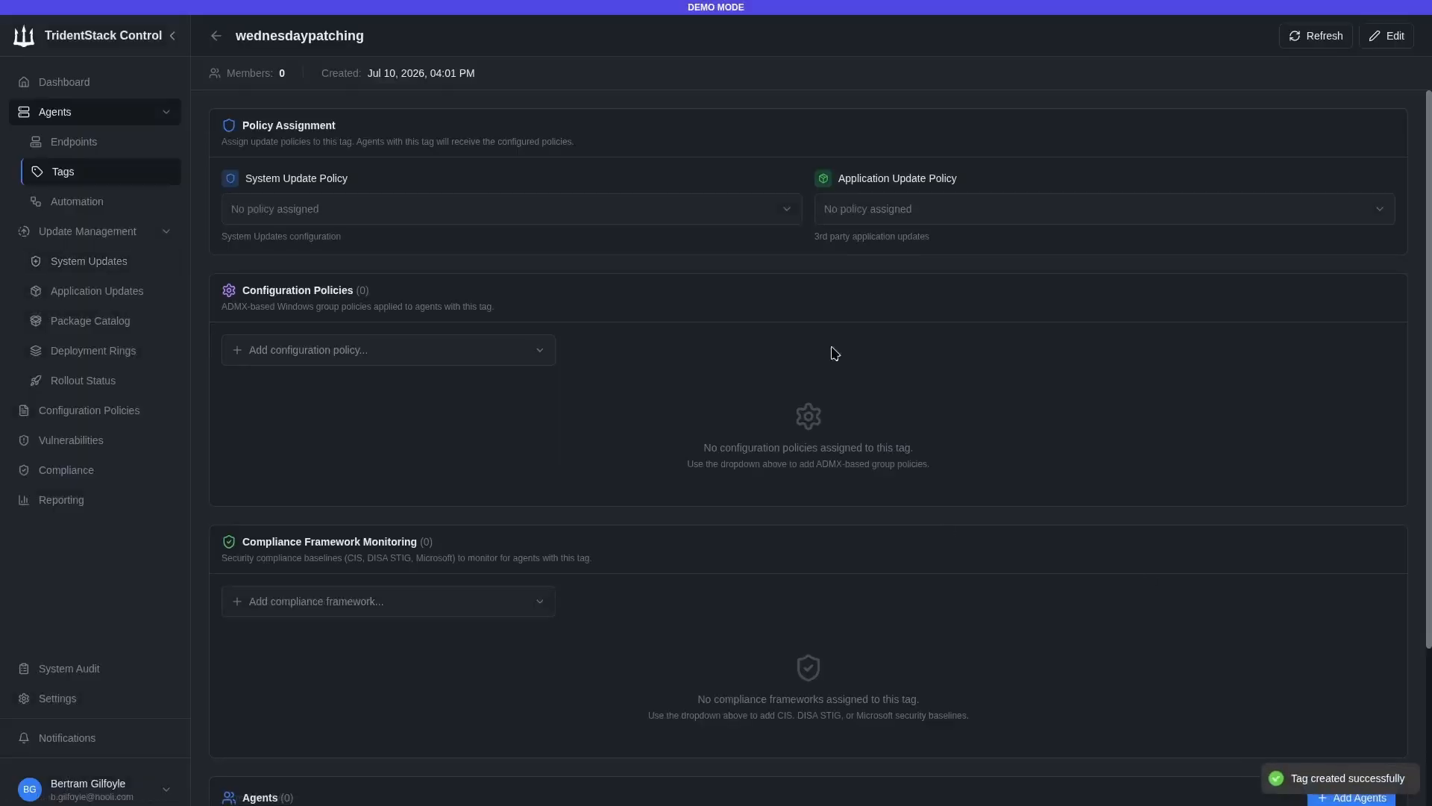
# - Assign the Patching on Wednesday system update policy to the new tag and save the tag configuration
pyautogui.click(571, 212)
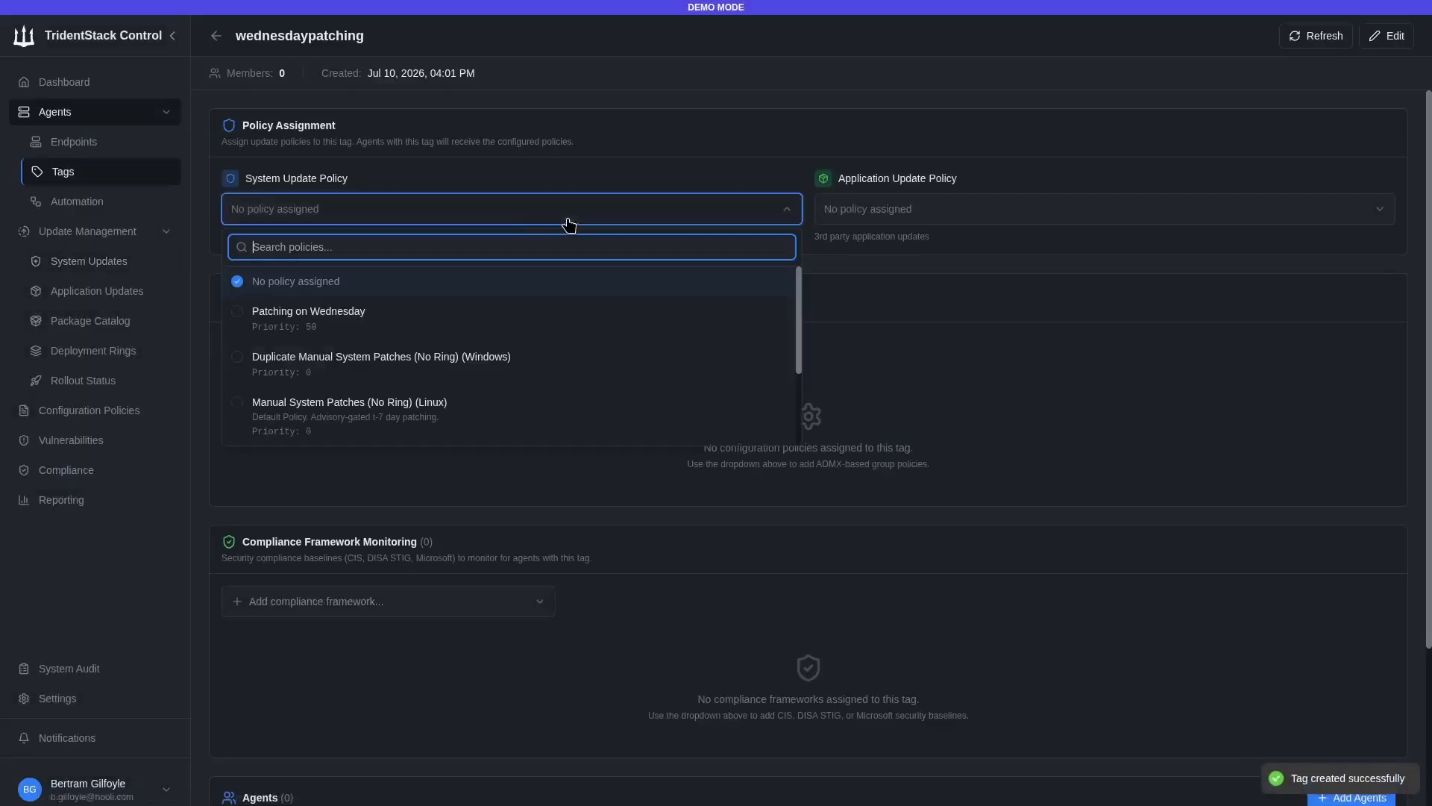
pyautogui.click(346, 331)
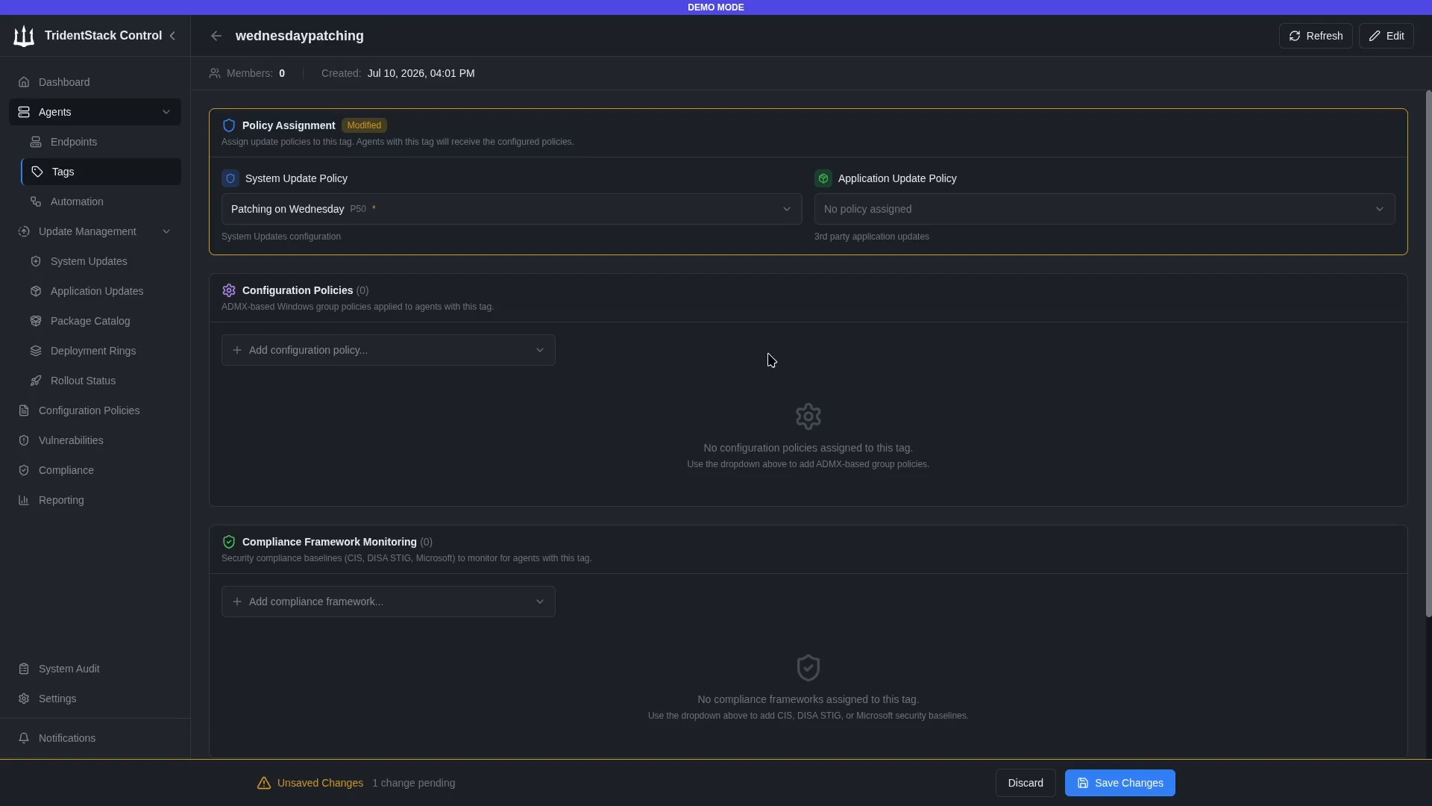
pyautogui.scroll(-3, 767, 358)
pyautogui.click(1134, 783)
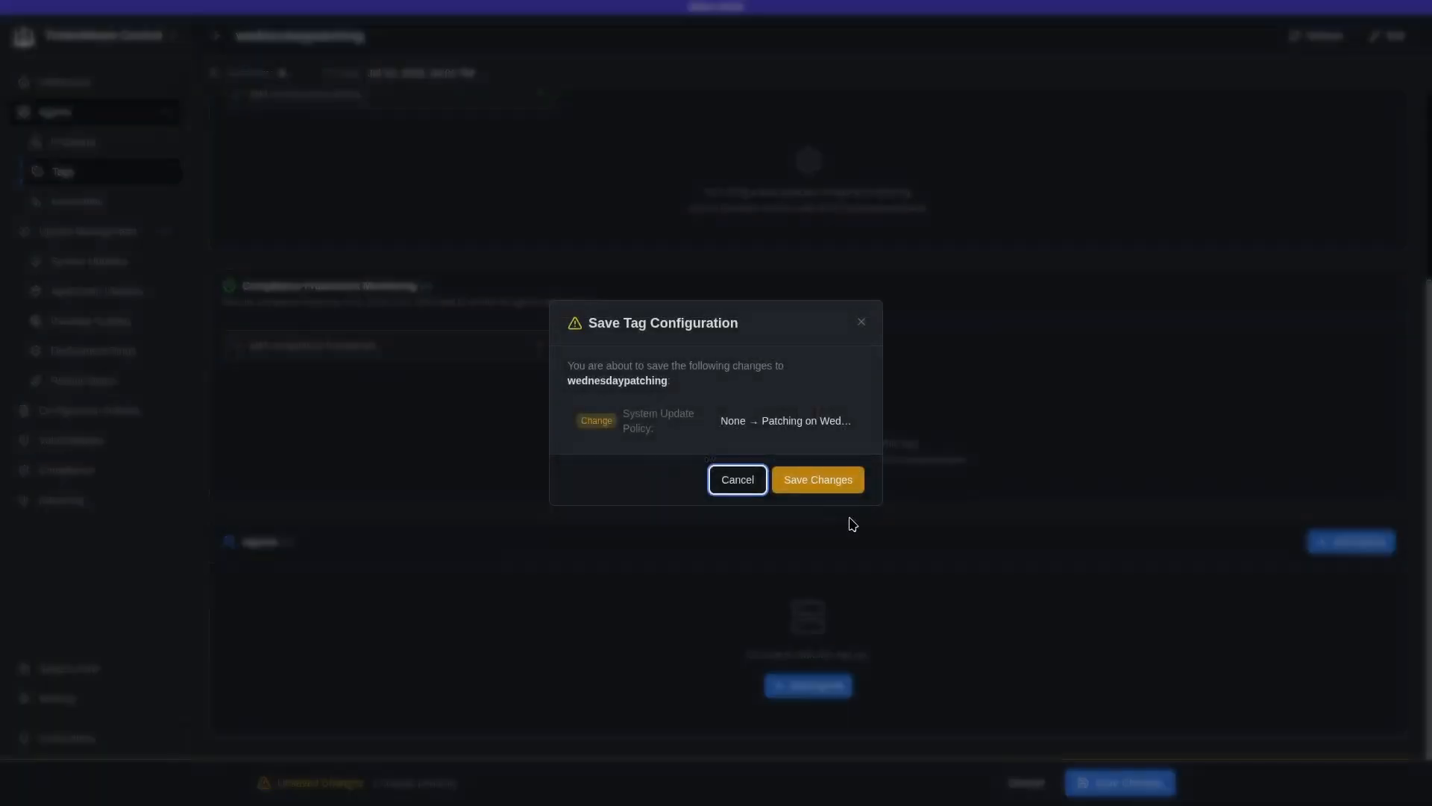
pyautogui.click(816, 480)
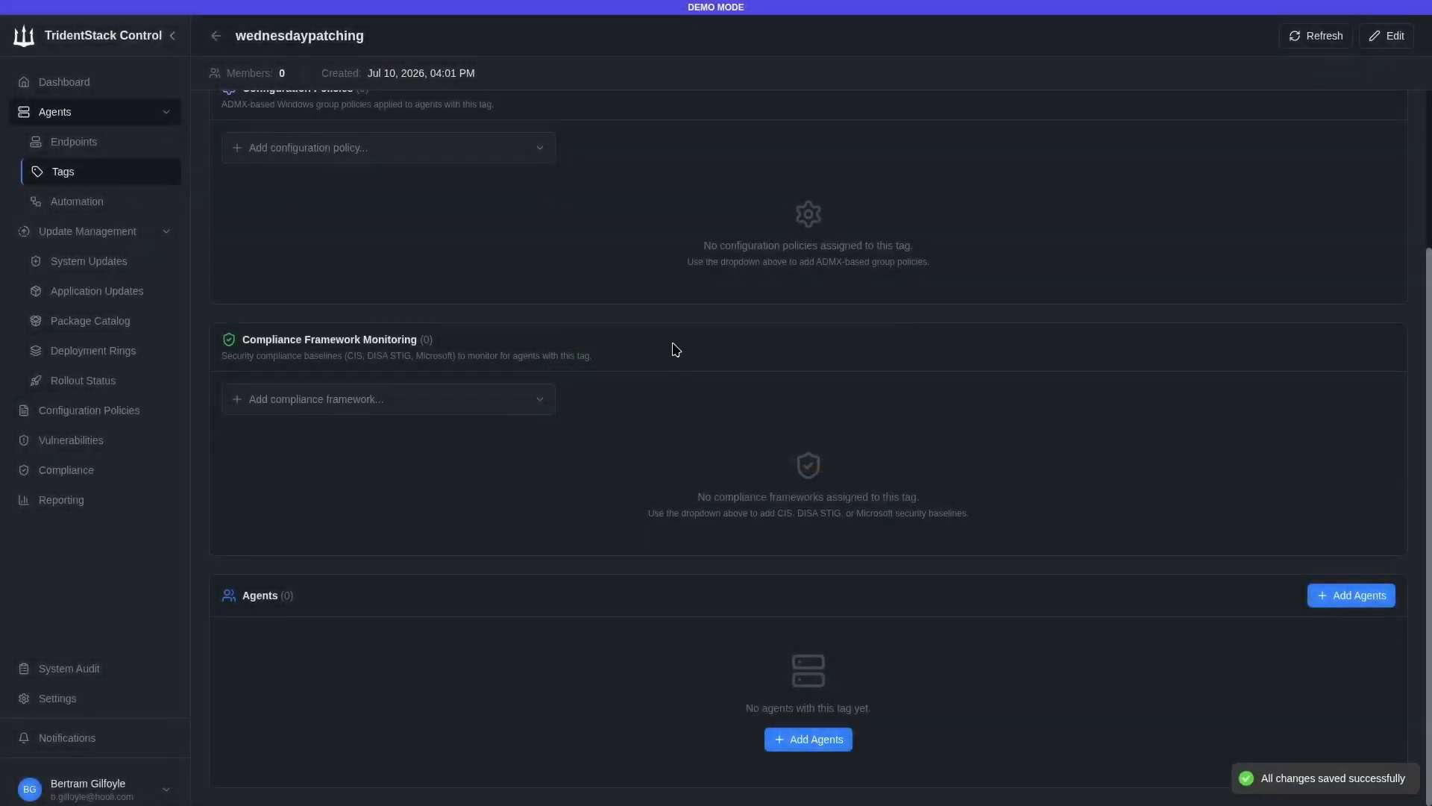
# - Add the agents DESKTOP-AJO01D, NUCLEUS-S2FJV5 and SRV-YHG3Q4 to the tag and save the tag configuration
pyautogui.scroll(3, 684, 314)
pyautogui.scroll(-3, 637, 342)
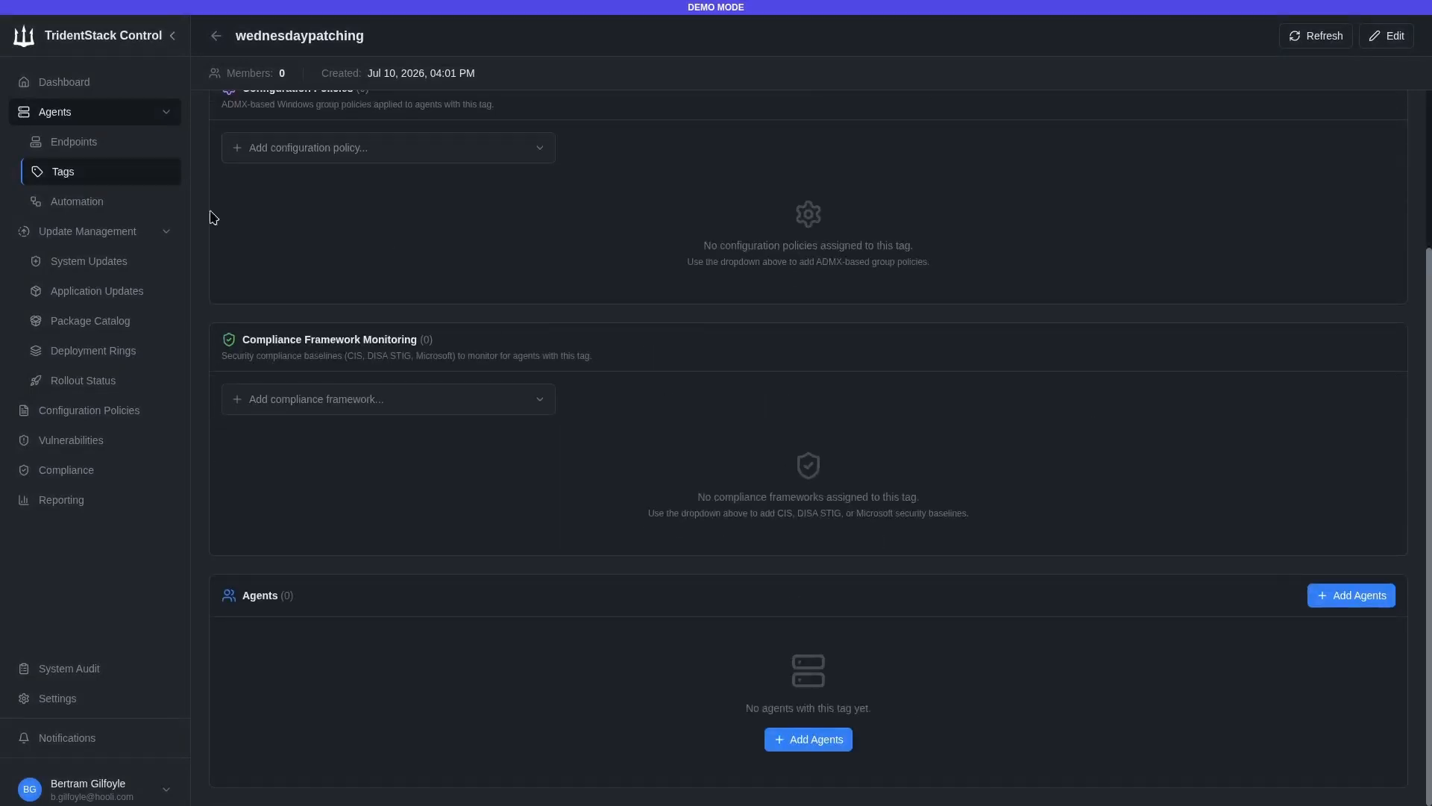
pyautogui.scroll(3, 534, 329)
pyautogui.scroll(-3, 534, 329)
pyautogui.click(783, 734)
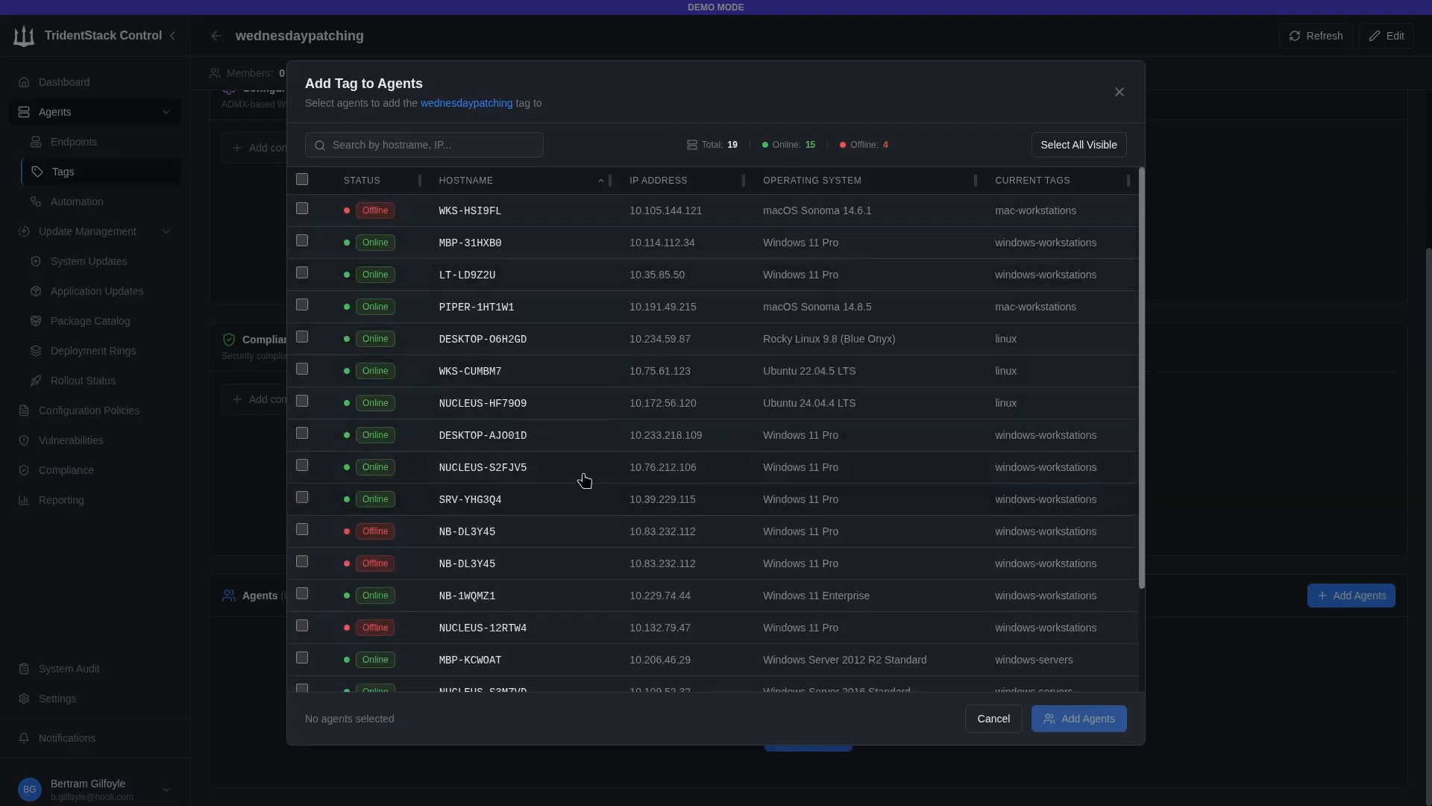
pyautogui.click(481, 499)
pyautogui.click(485, 467)
pyautogui.click(489, 436)
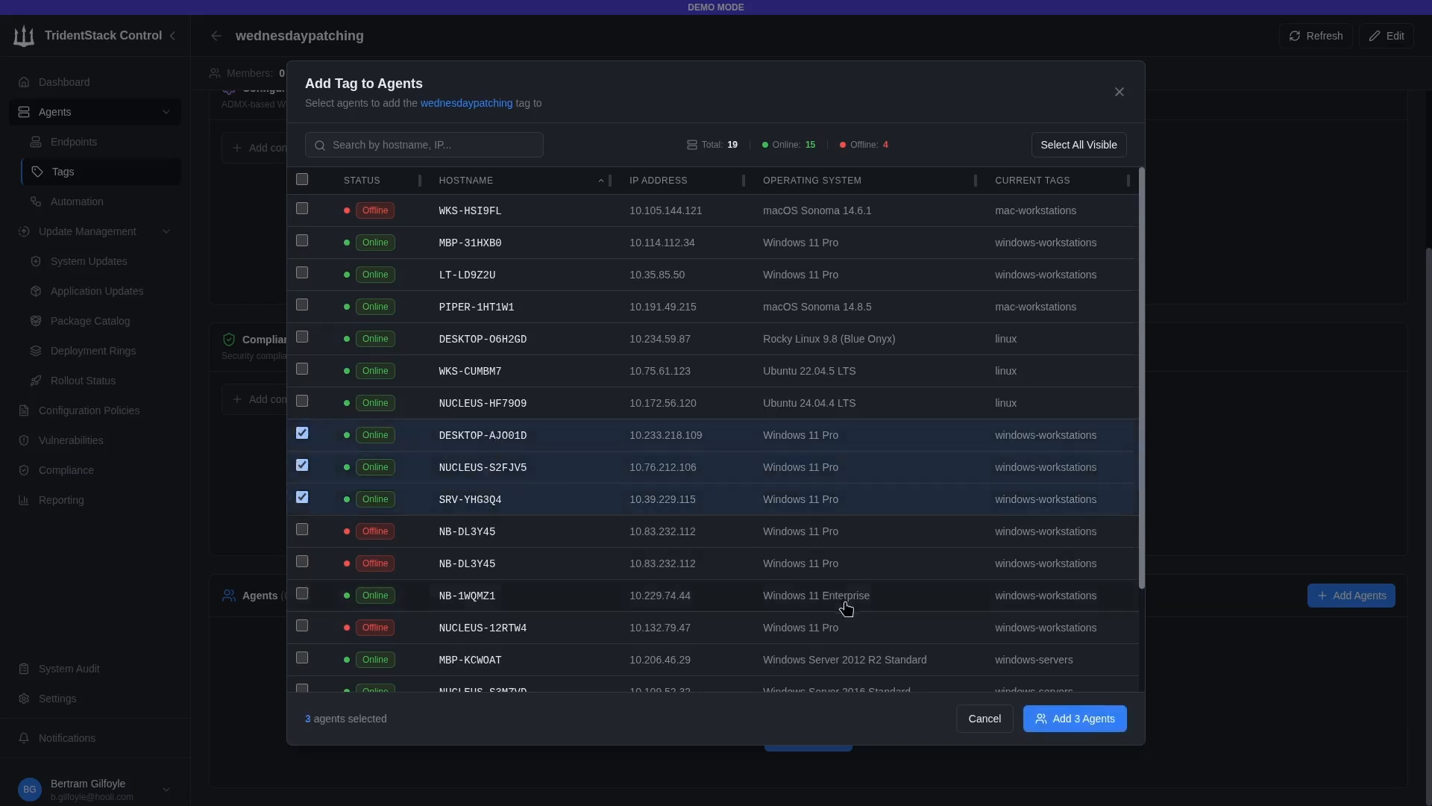
pyautogui.click(1072, 719)
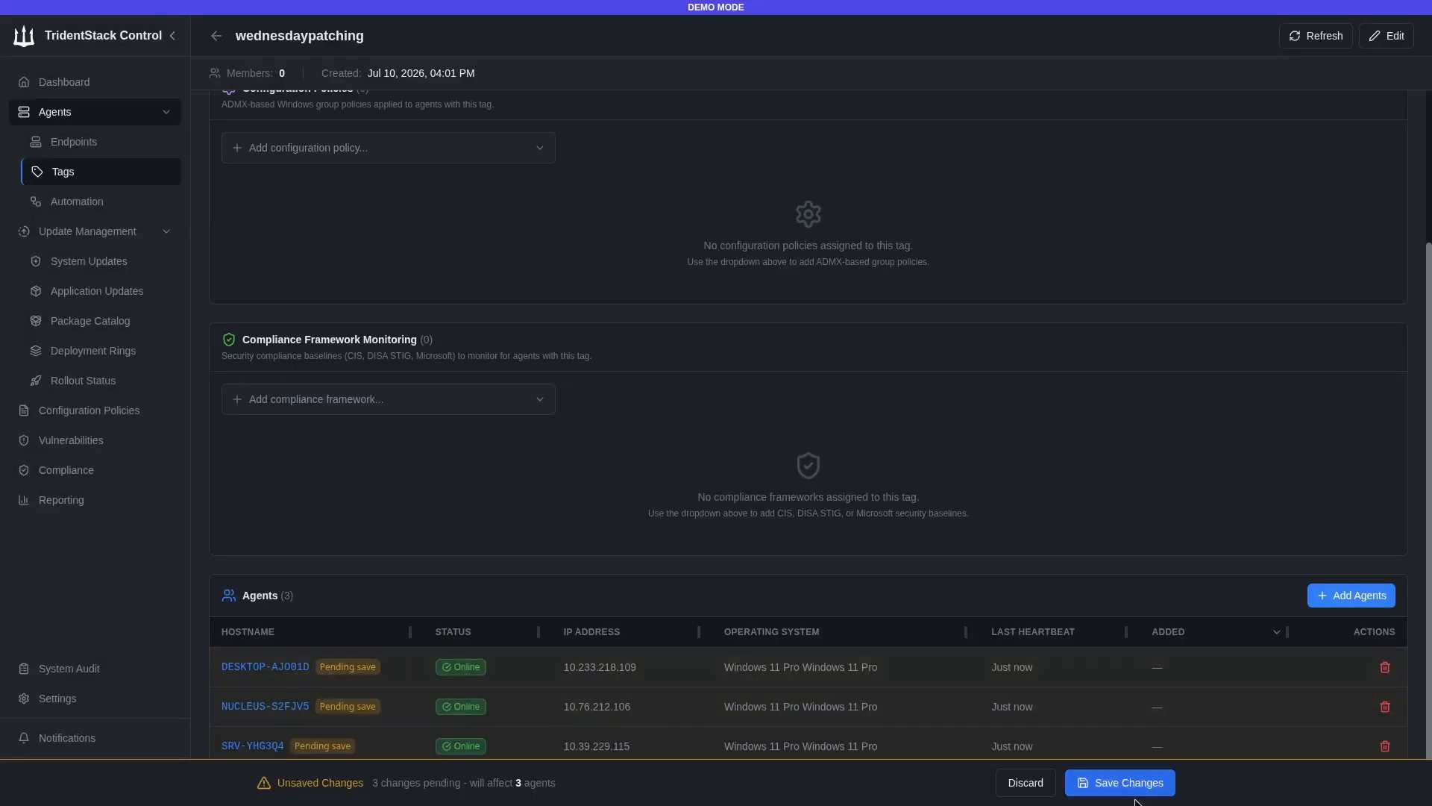
pyautogui.click(1119, 782)
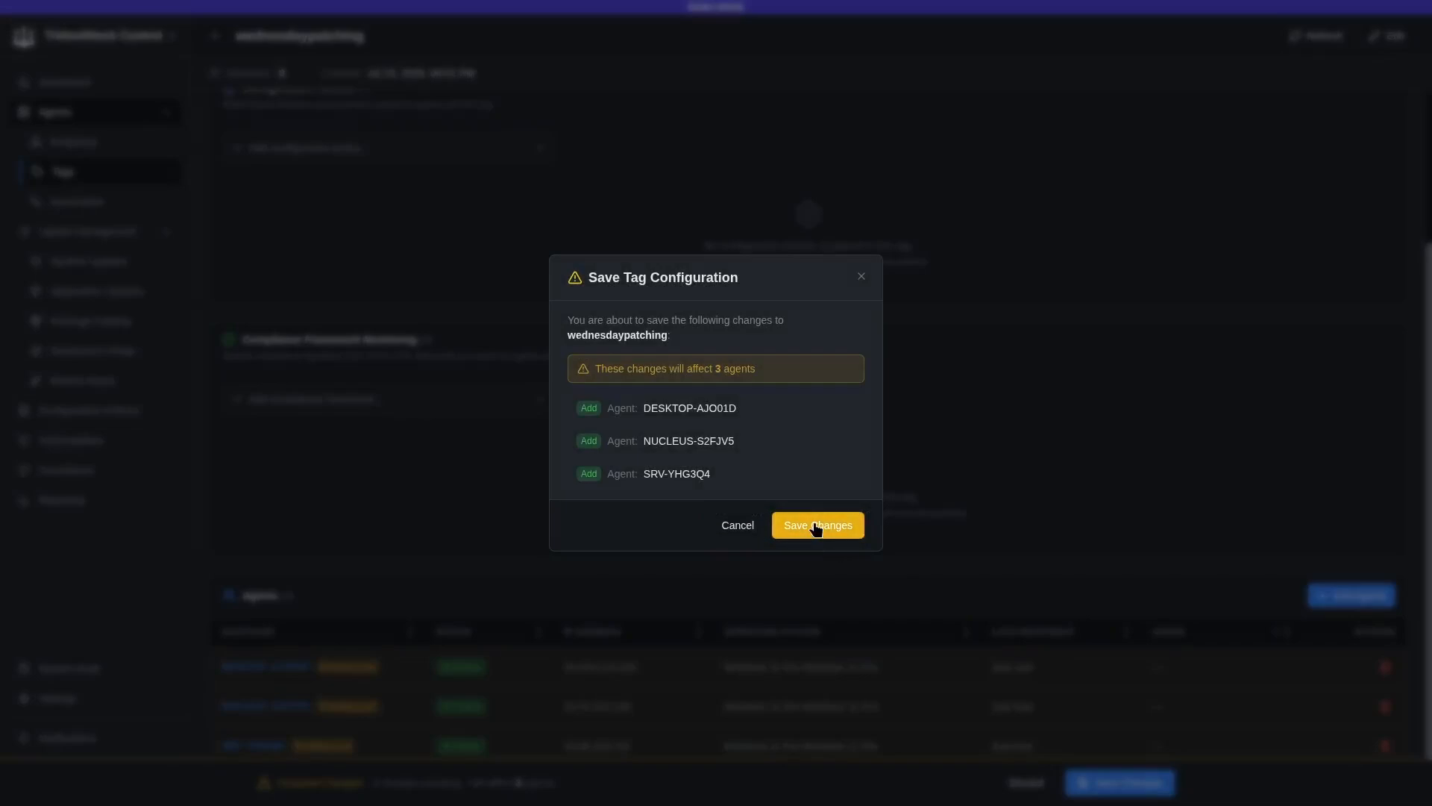
pyautogui.click(816, 527)
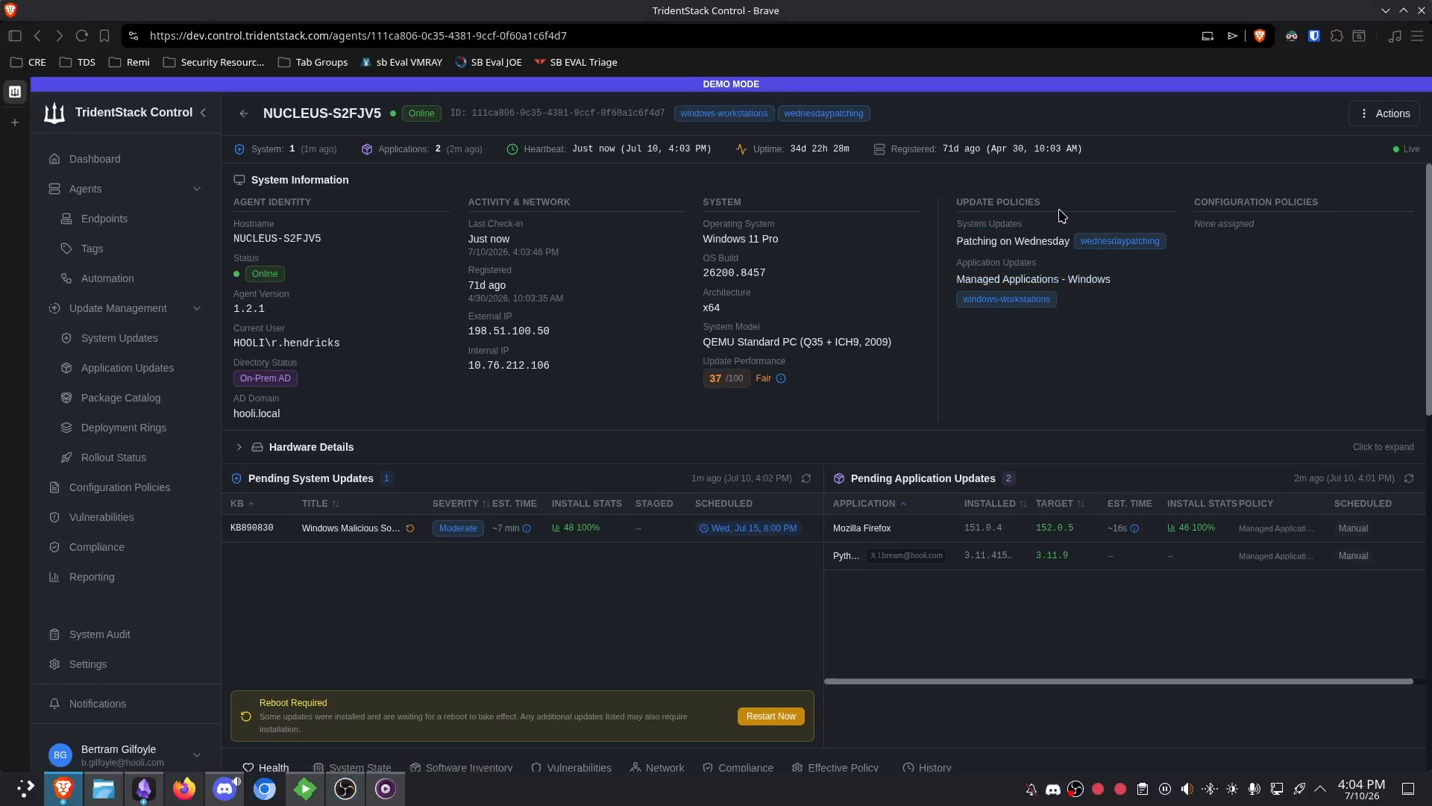
# - Examine the update policies assigned to NUCLEUS-S2FJV5 and the rollout phase and schedule of its pending system update
pyautogui.tripleClick(1044, 227)
pyautogui.moveTo(1147, 230); pyautogui.dragTo(1171, 253)
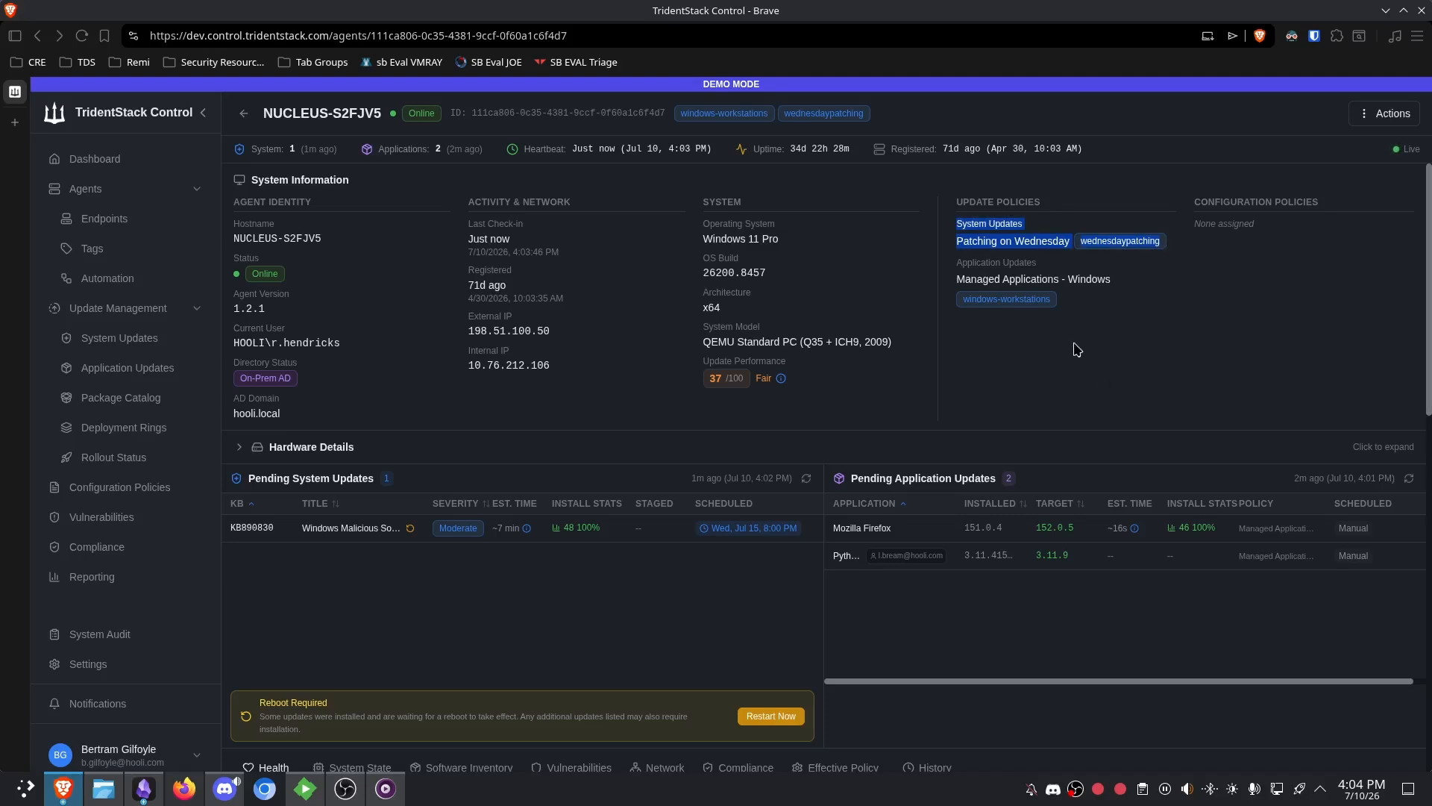
pyautogui.click(1079, 375)
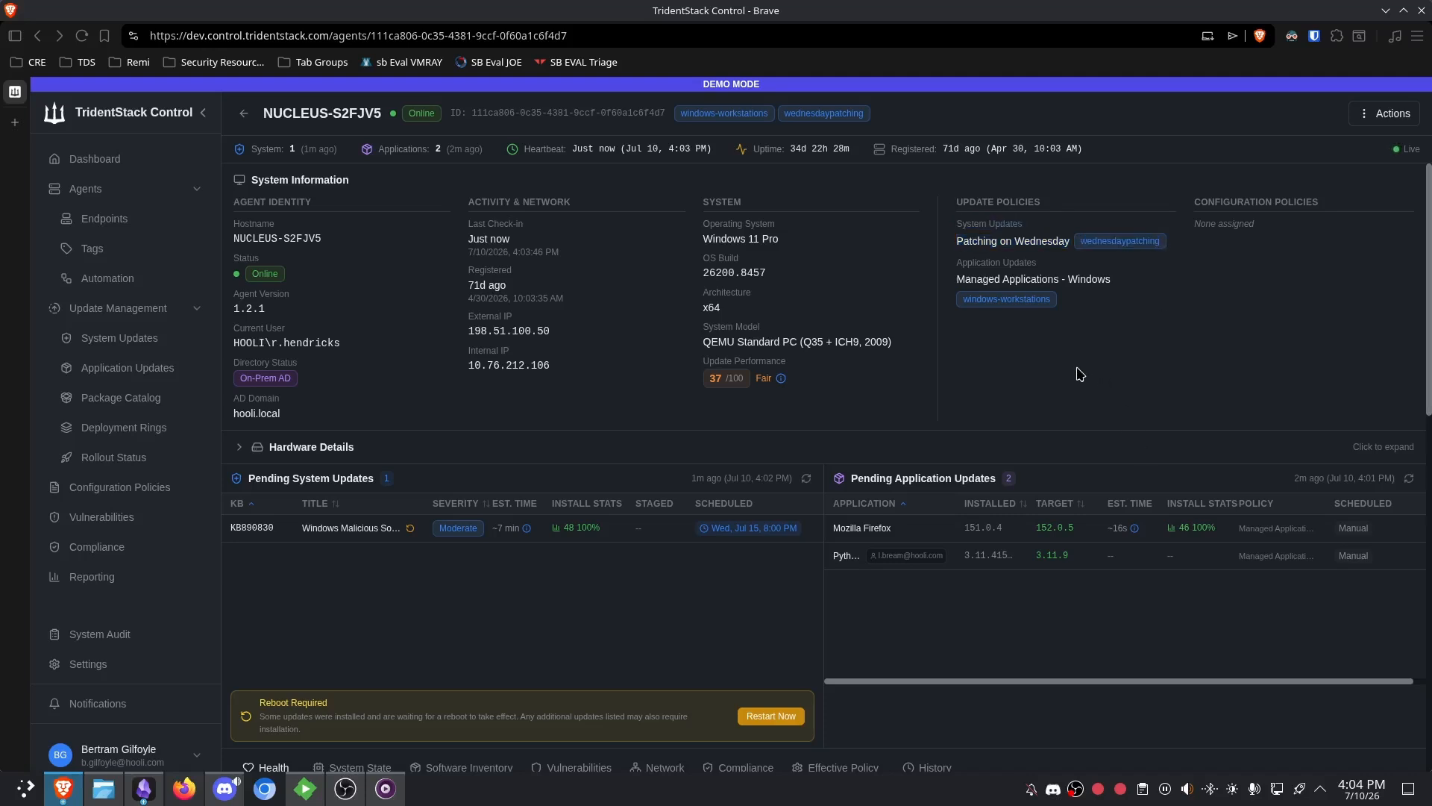
pyautogui.scroll(-3, 978, 417)
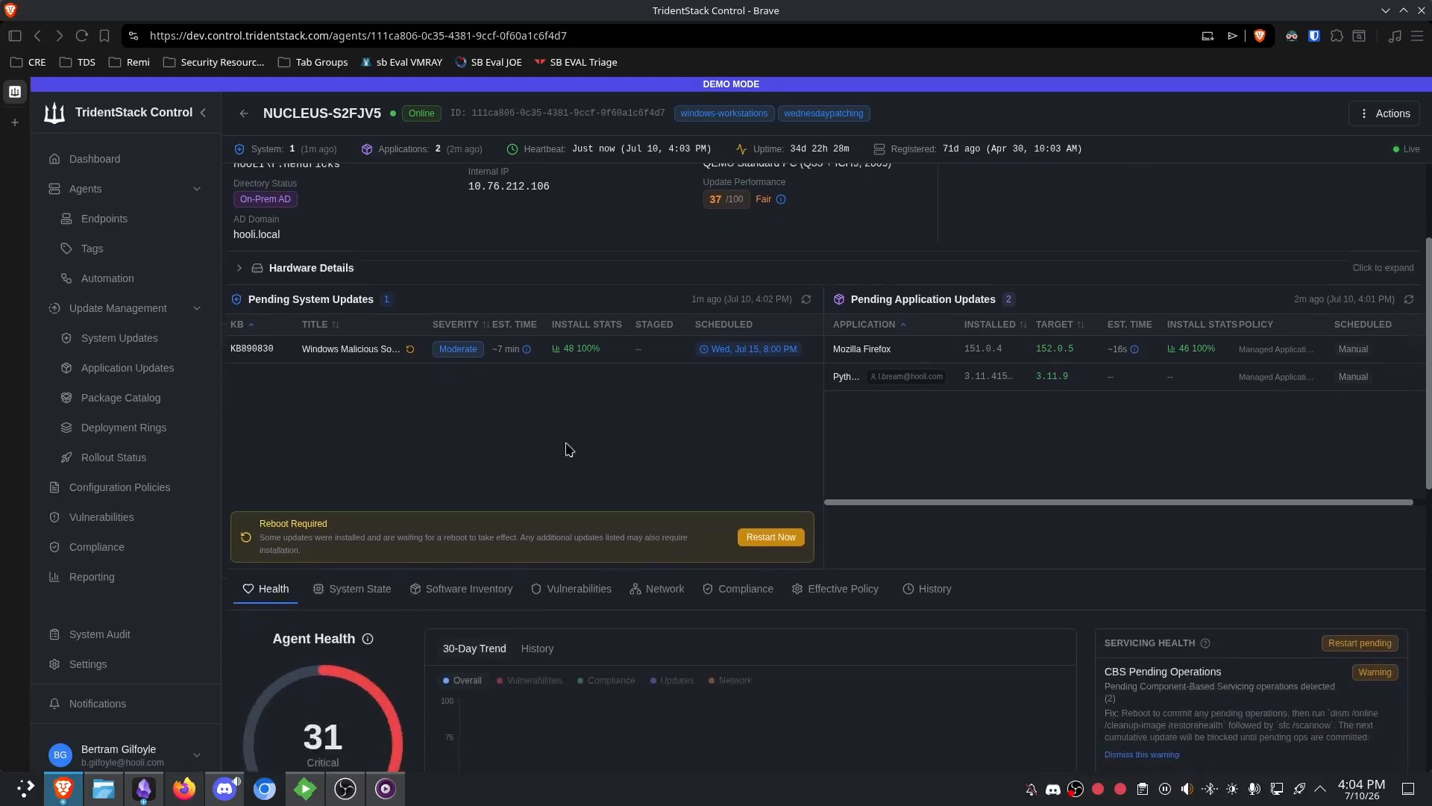
pyautogui.click(742, 361)
pyautogui.moveTo(703, 404); pyautogui.dragTo(923, 410)
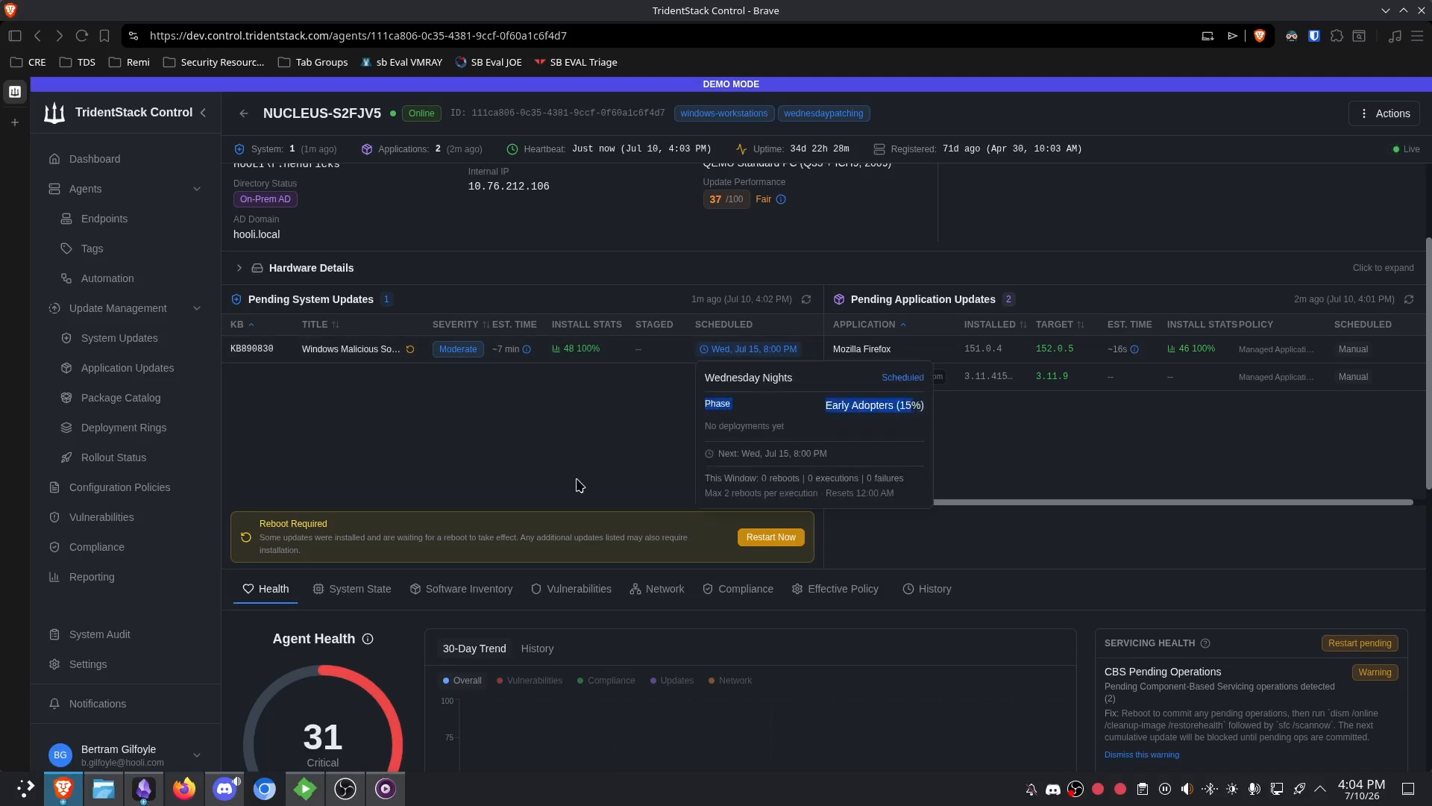
pyautogui.click(507, 442)
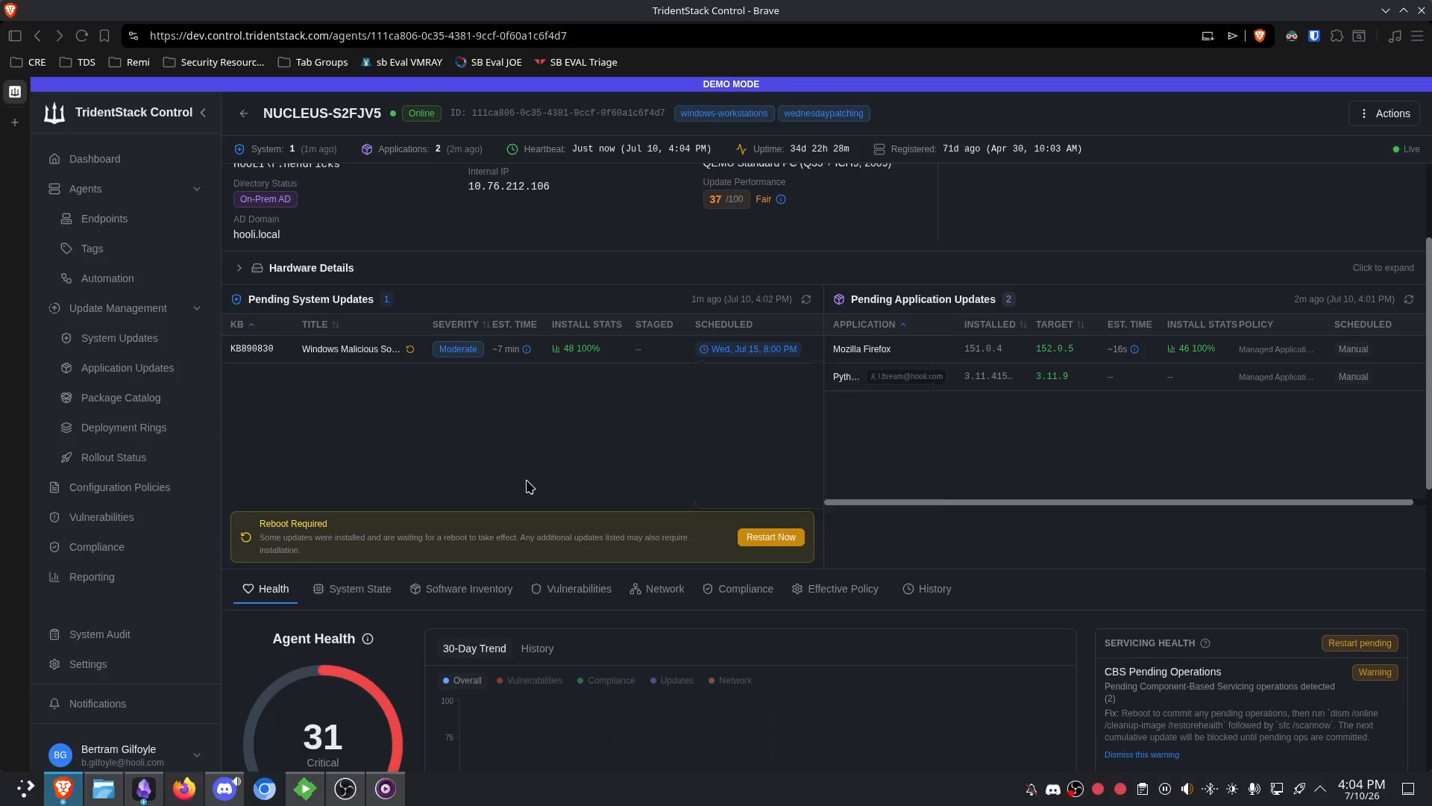
pyautogui.click(124, 427)
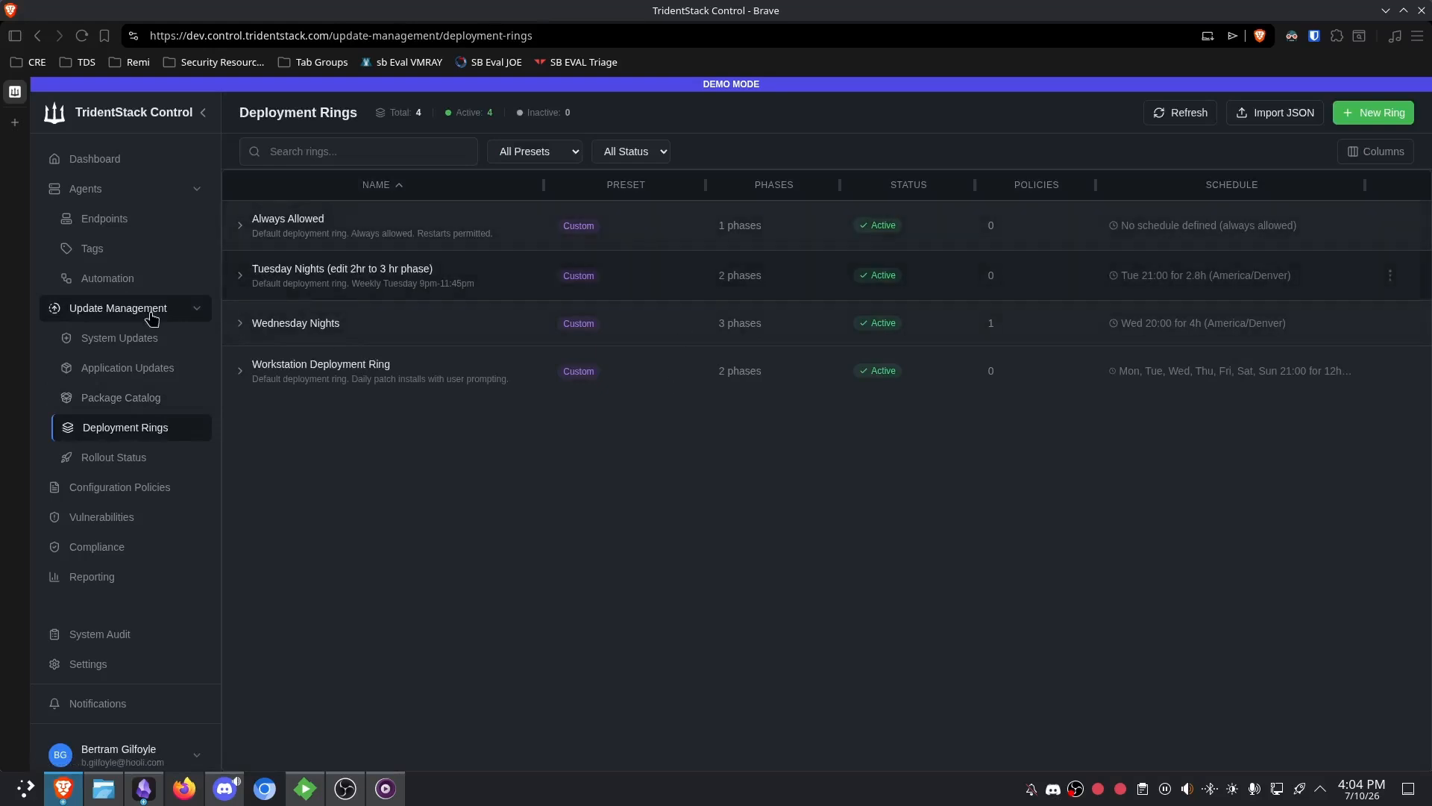
pyautogui.click(133, 223)
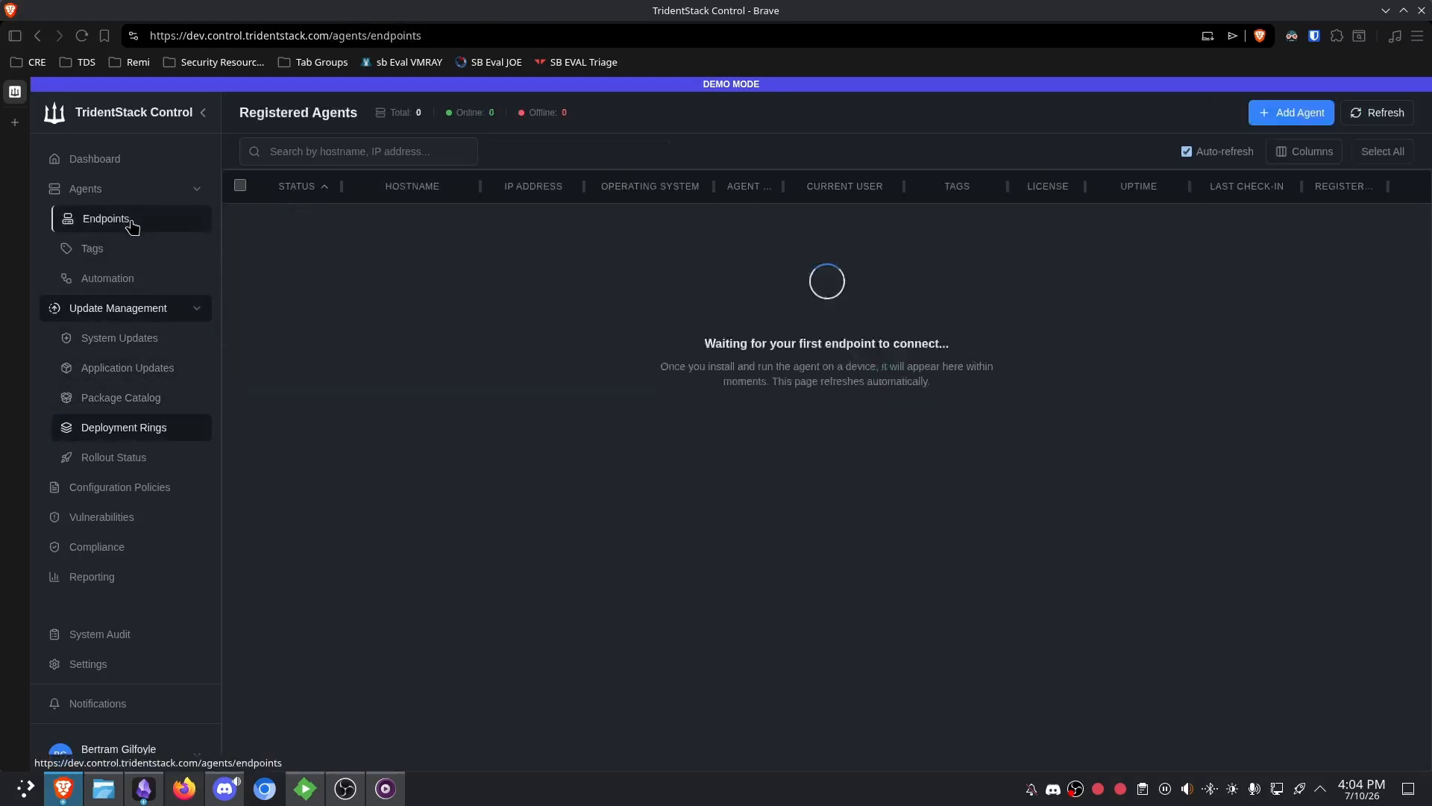
pyautogui.click(140, 407)
pyautogui.click(140, 424)
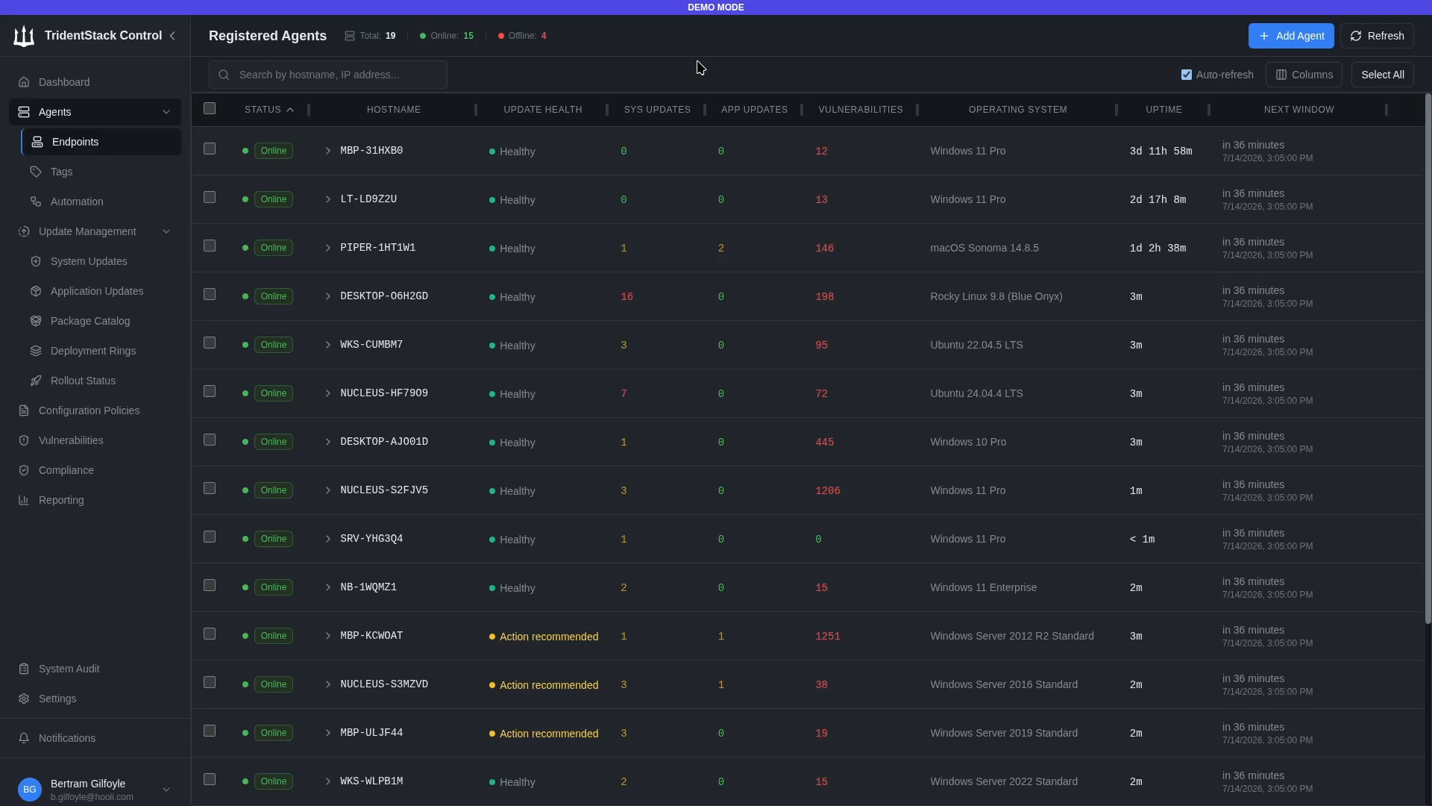
# - Open the full details of endpoint PIPER-1HT1W1 and examine its pending system updates and assigned system update policy
pyautogui.click(466, 249)
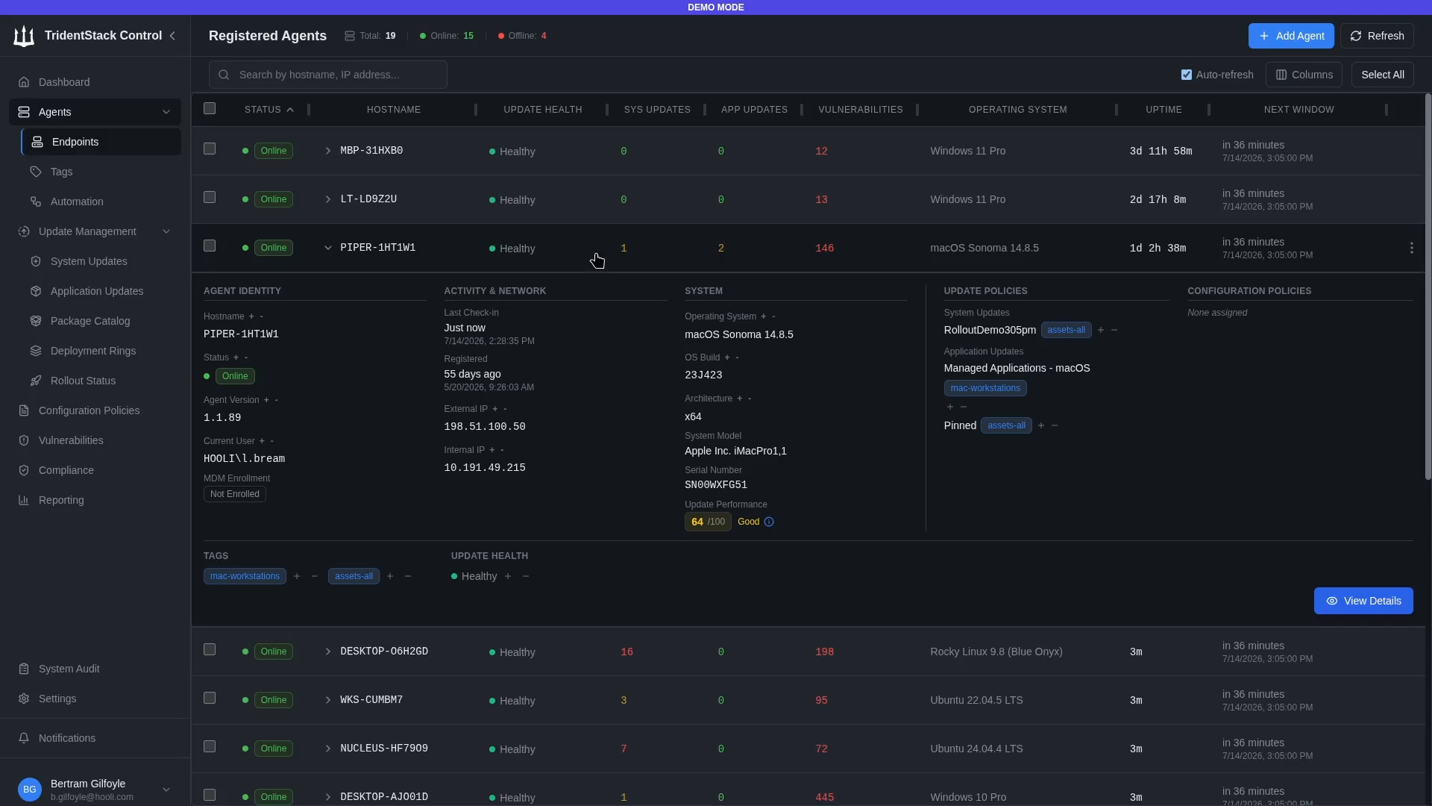
pyautogui.click(1356, 606)
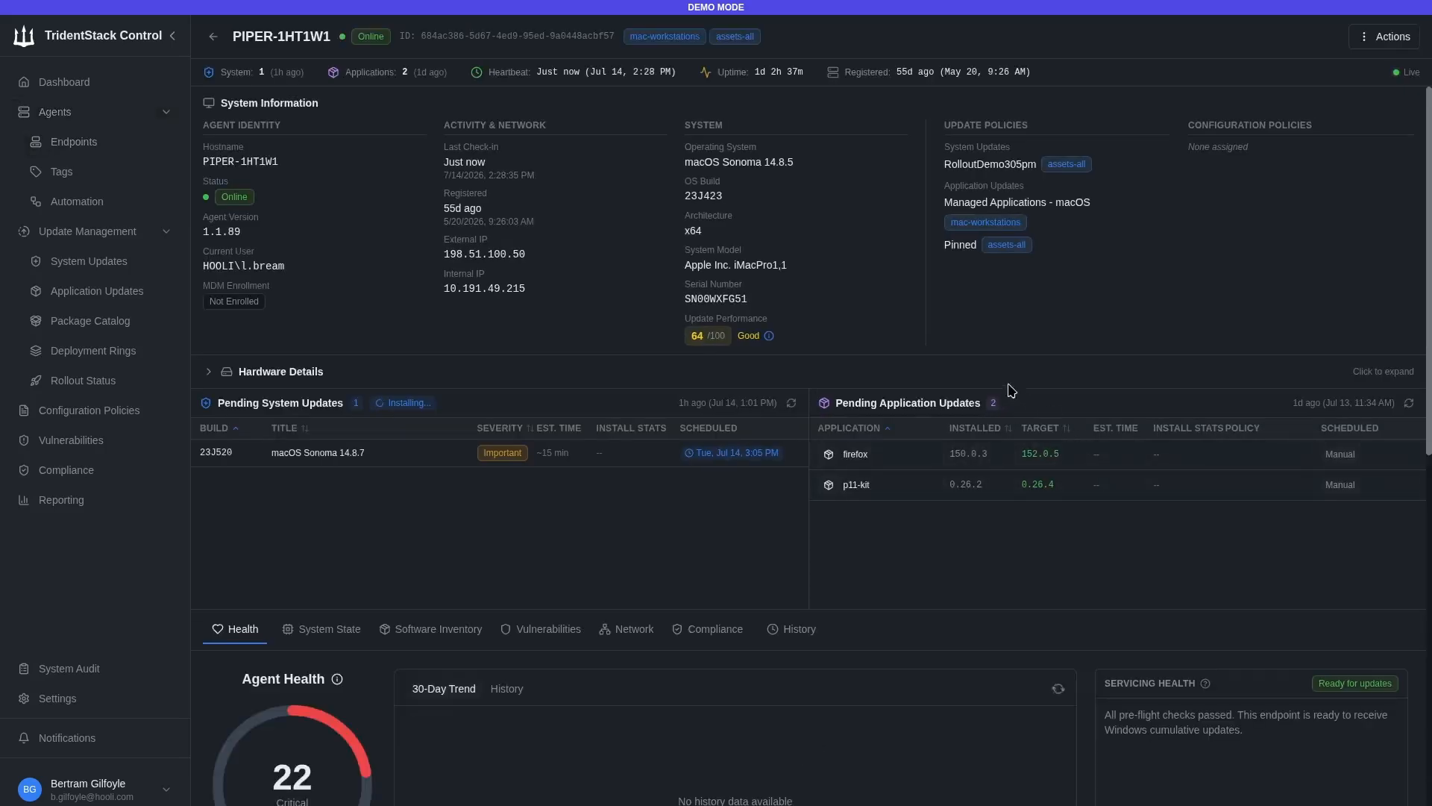
pyautogui.moveTo(457, 409); pyautogui.dragTo(220, 401)
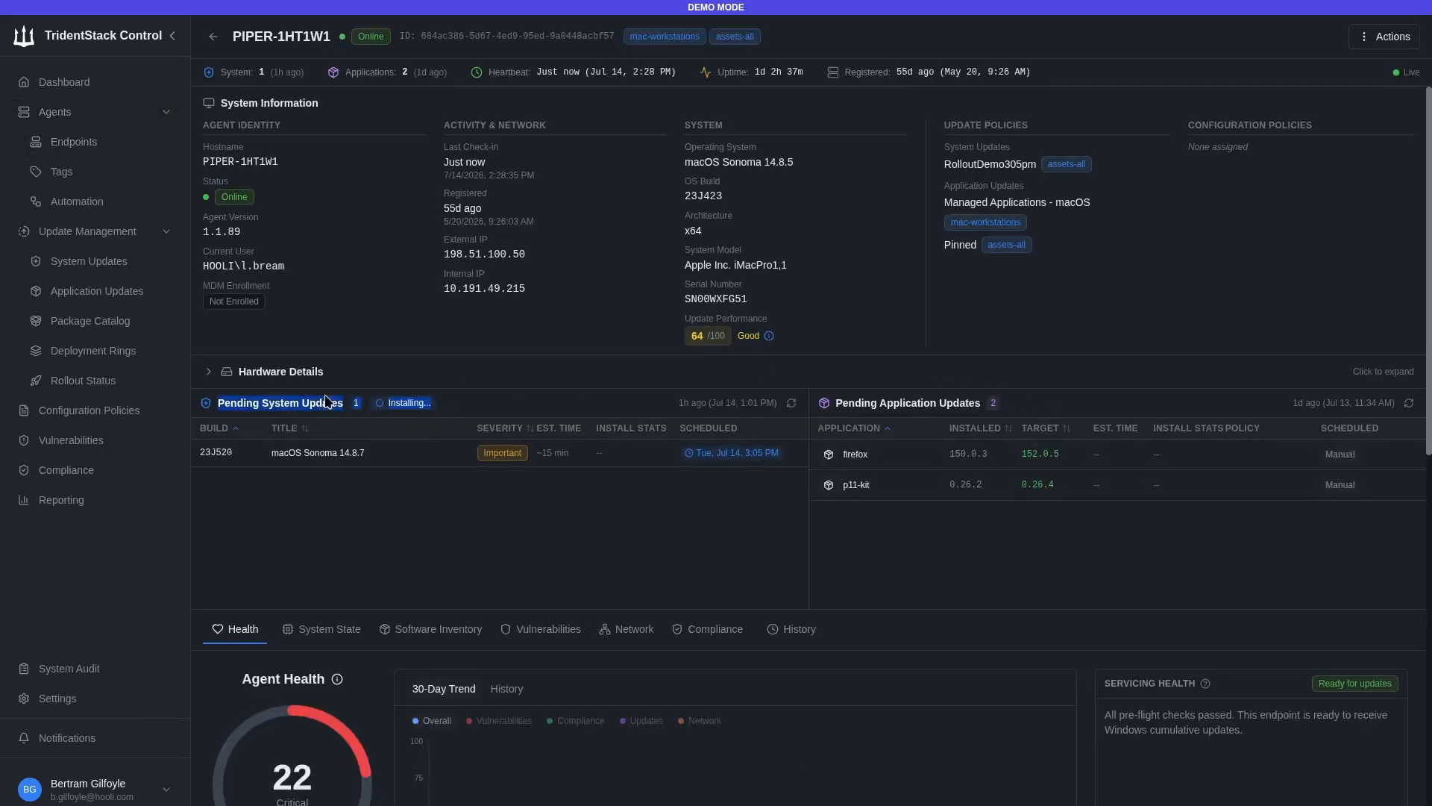
pyautogui.moveTo(944, 164); pyautogui.dragTo(1089, 174)
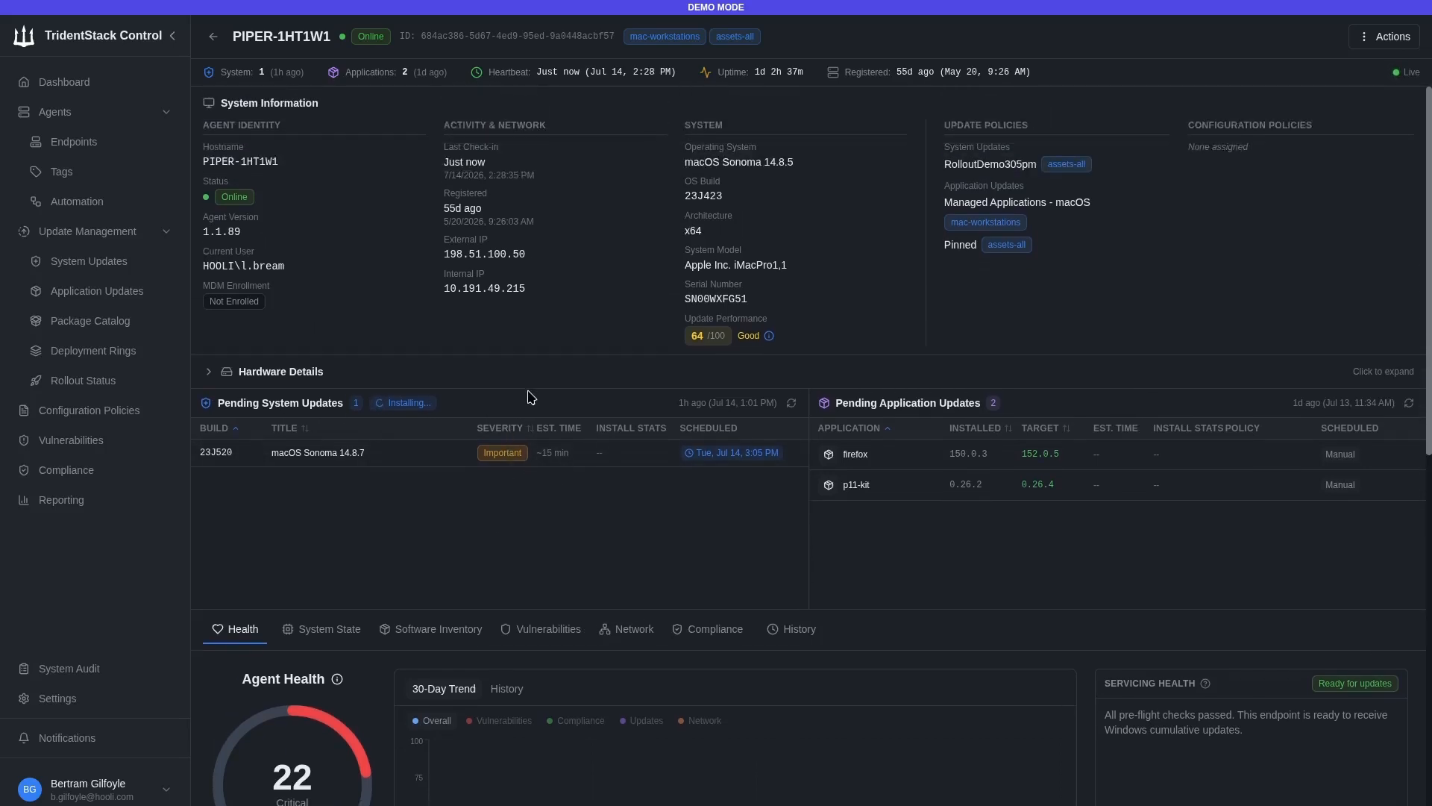
# - Examine PIPER-1HT1W1's activity history and the installation state of its pending system updates
pyautogui.scroll(-3, 630, 325)
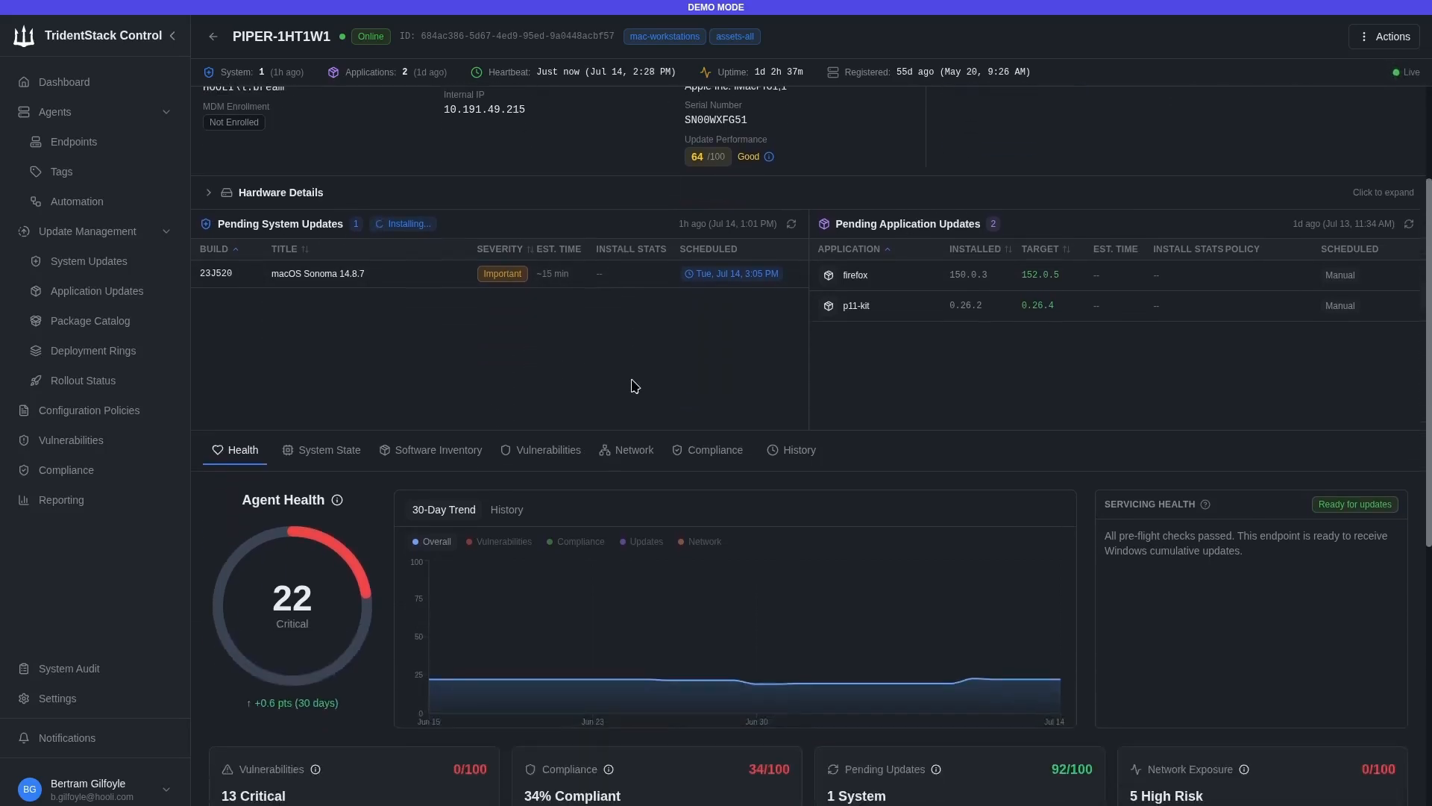
pyautogui.scroll(3, 630, 383)
pyautogui.click(795, 640)
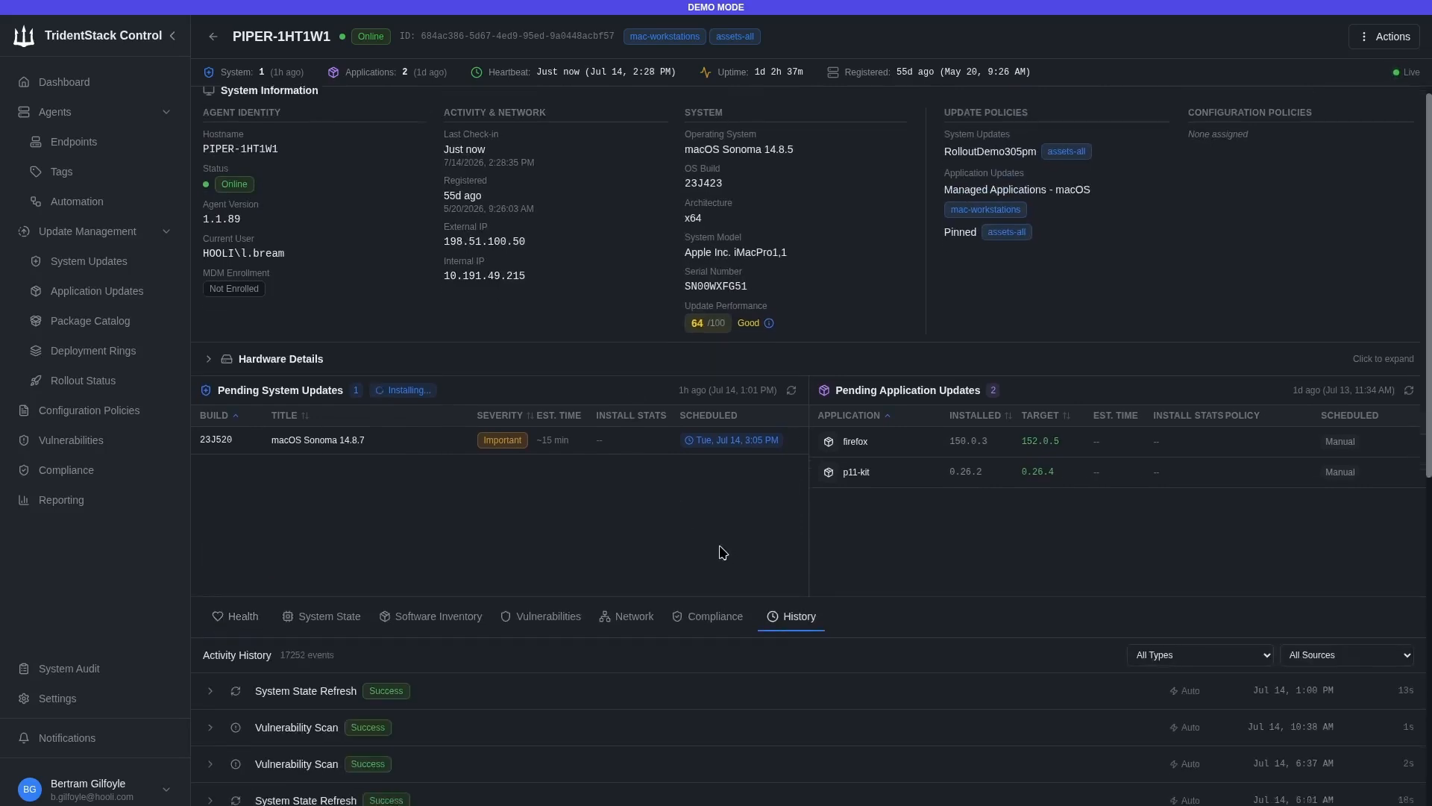
pyautogui.scroll(-3, 719, 550)
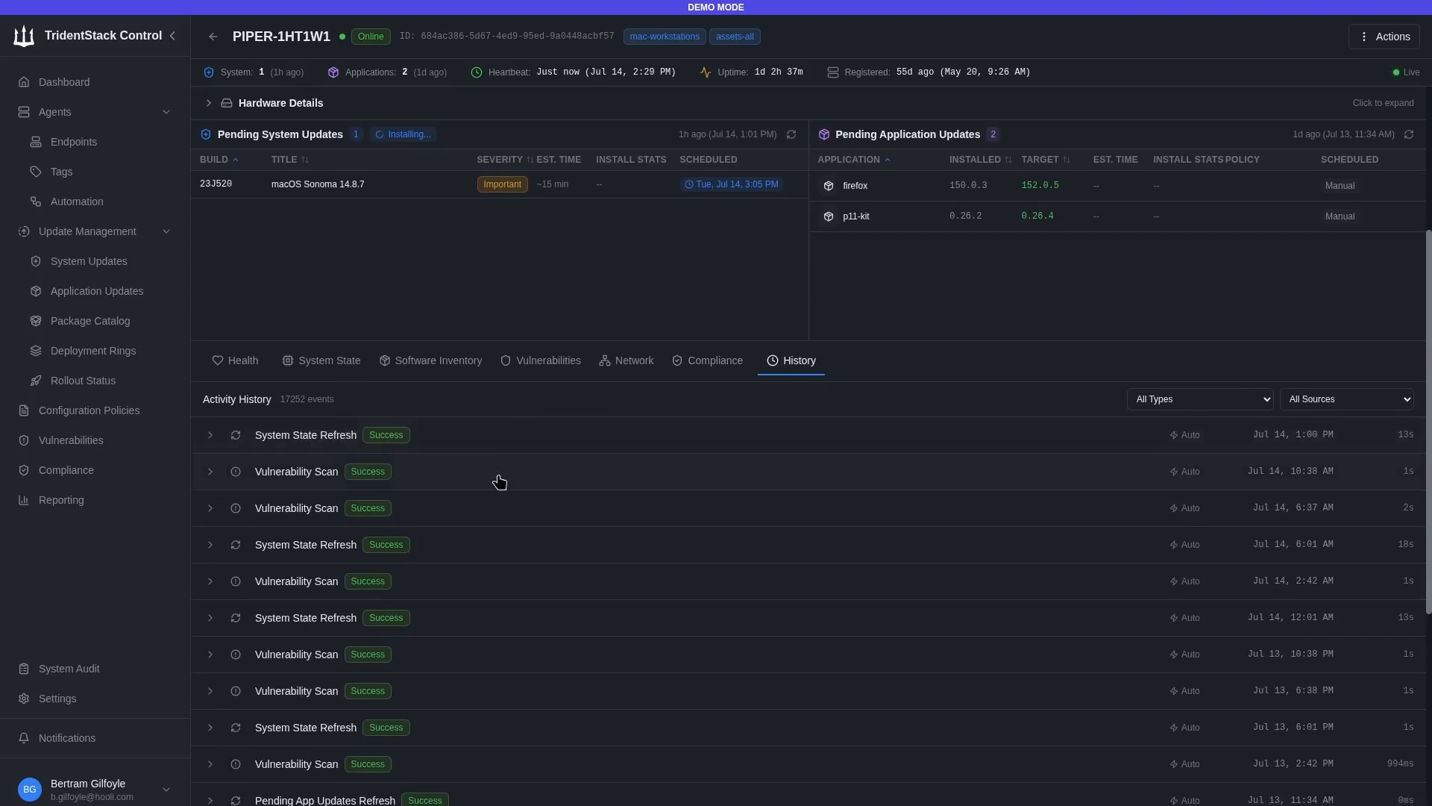
pyautogui.scroll(3, 499, 481)
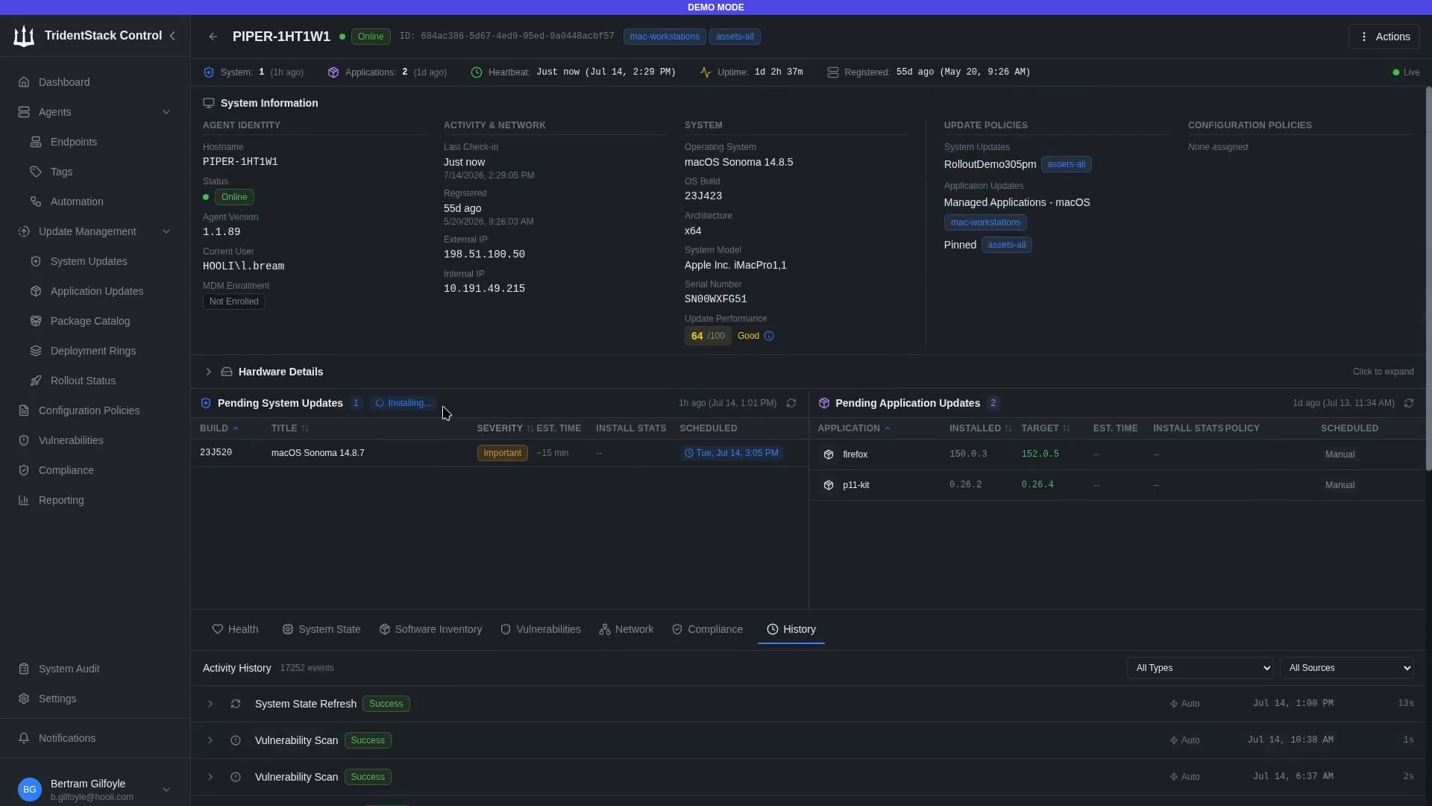
pyautogui.moveTo(441, 409); pyautogui.dragTo(229, 396)
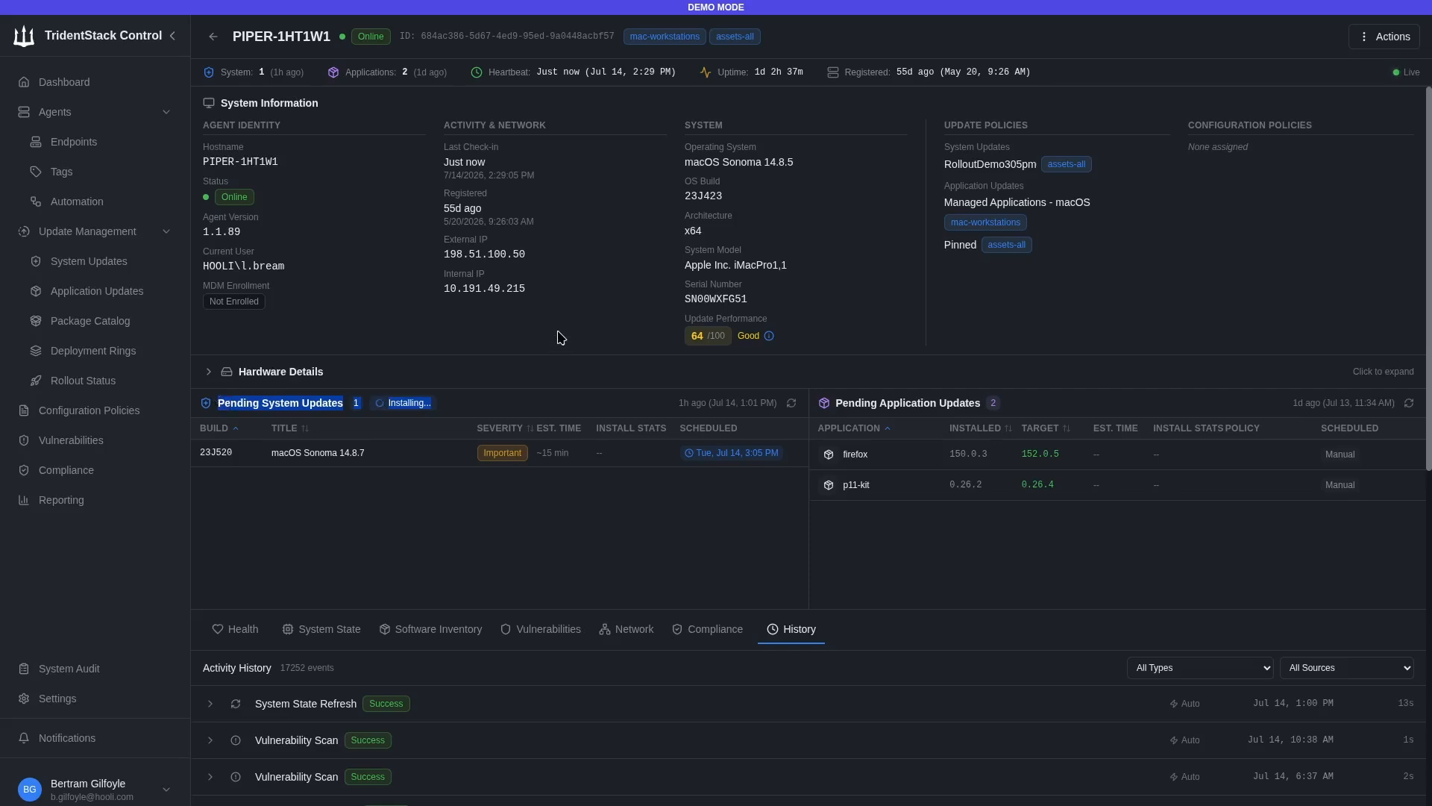
pyautogui.click(522, 315)
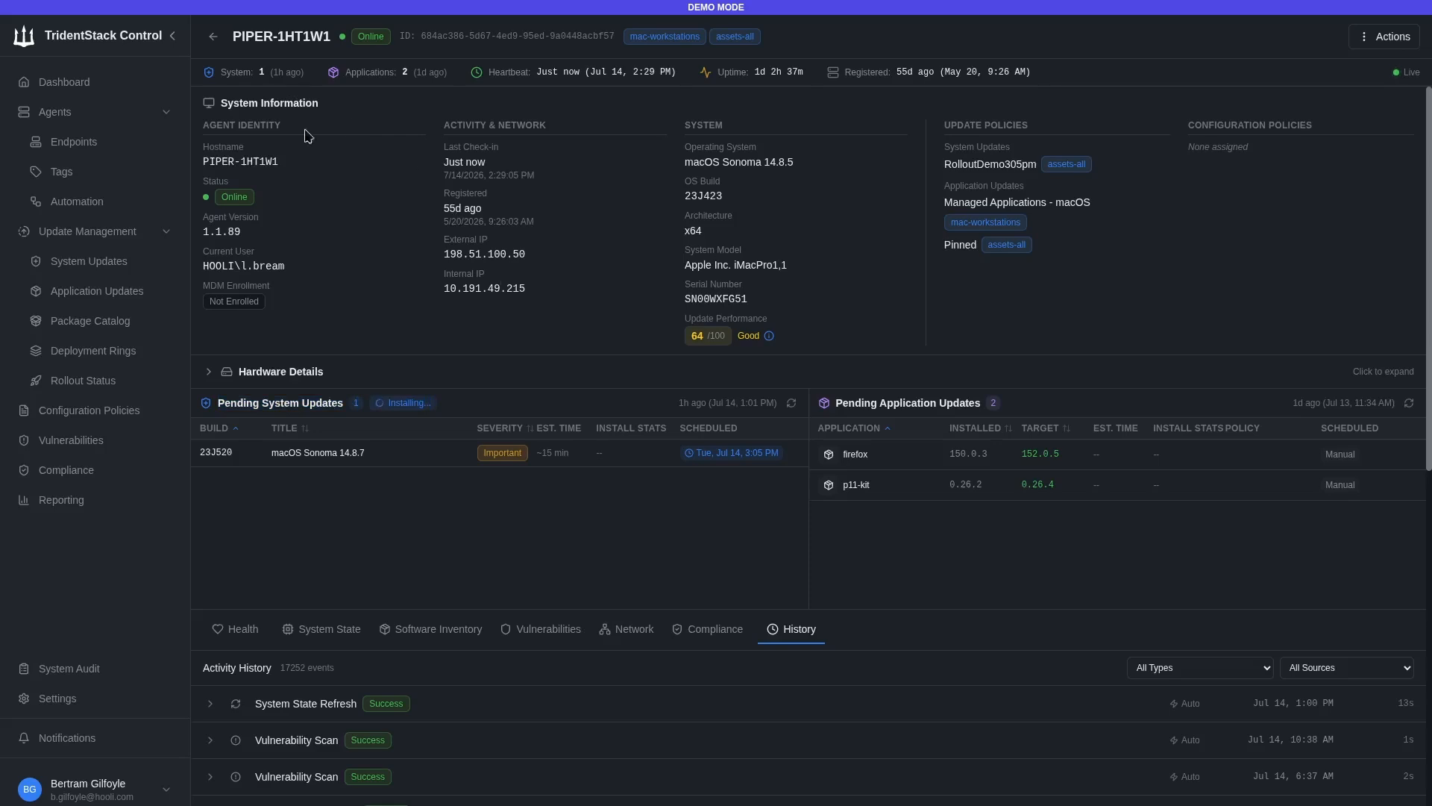
# - Open the RolloutDemo305pm rollout and examine the application updates in NUCLEUS-HF79O9's latest execution
pyautogui.click(97, 378)
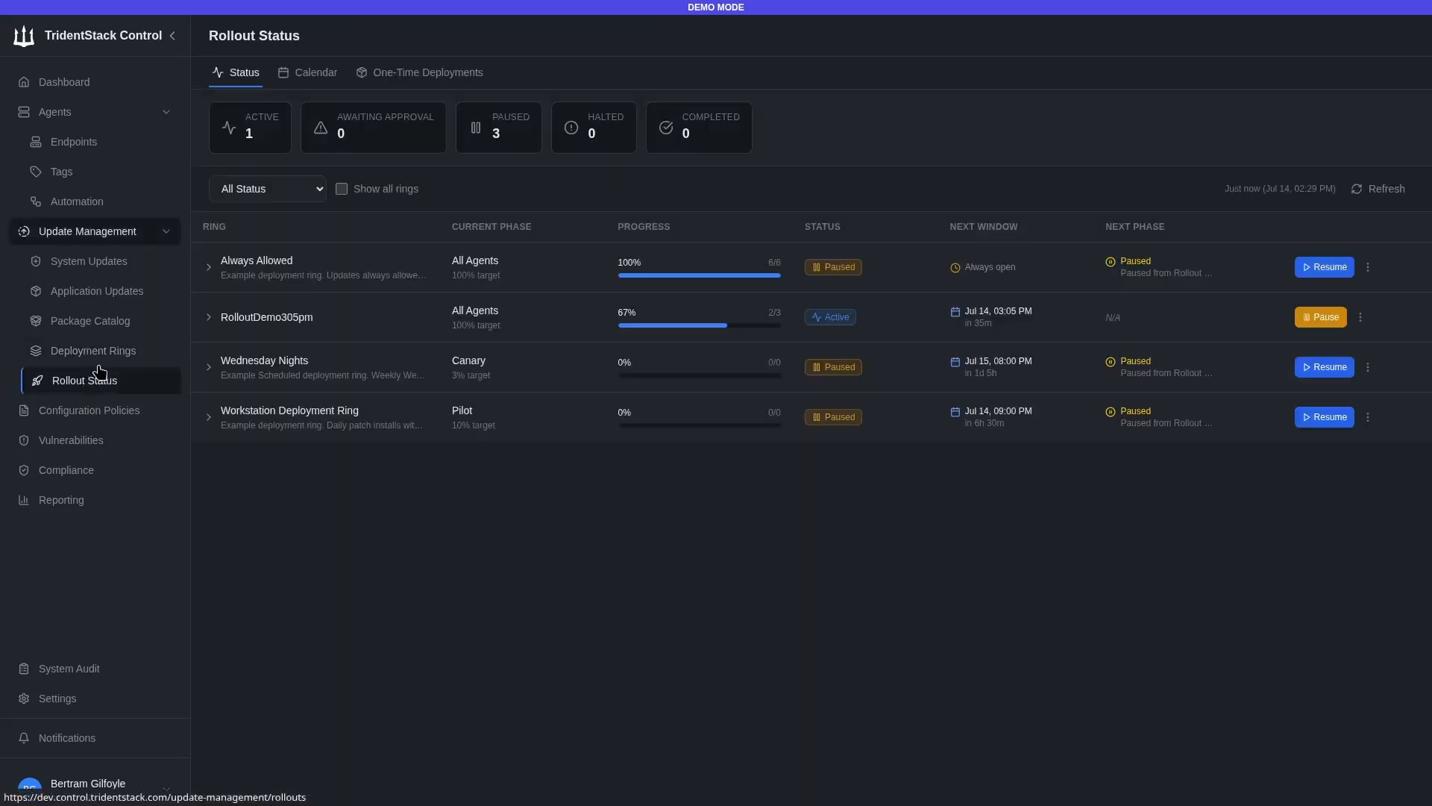
pyautogui.click(351, 320)
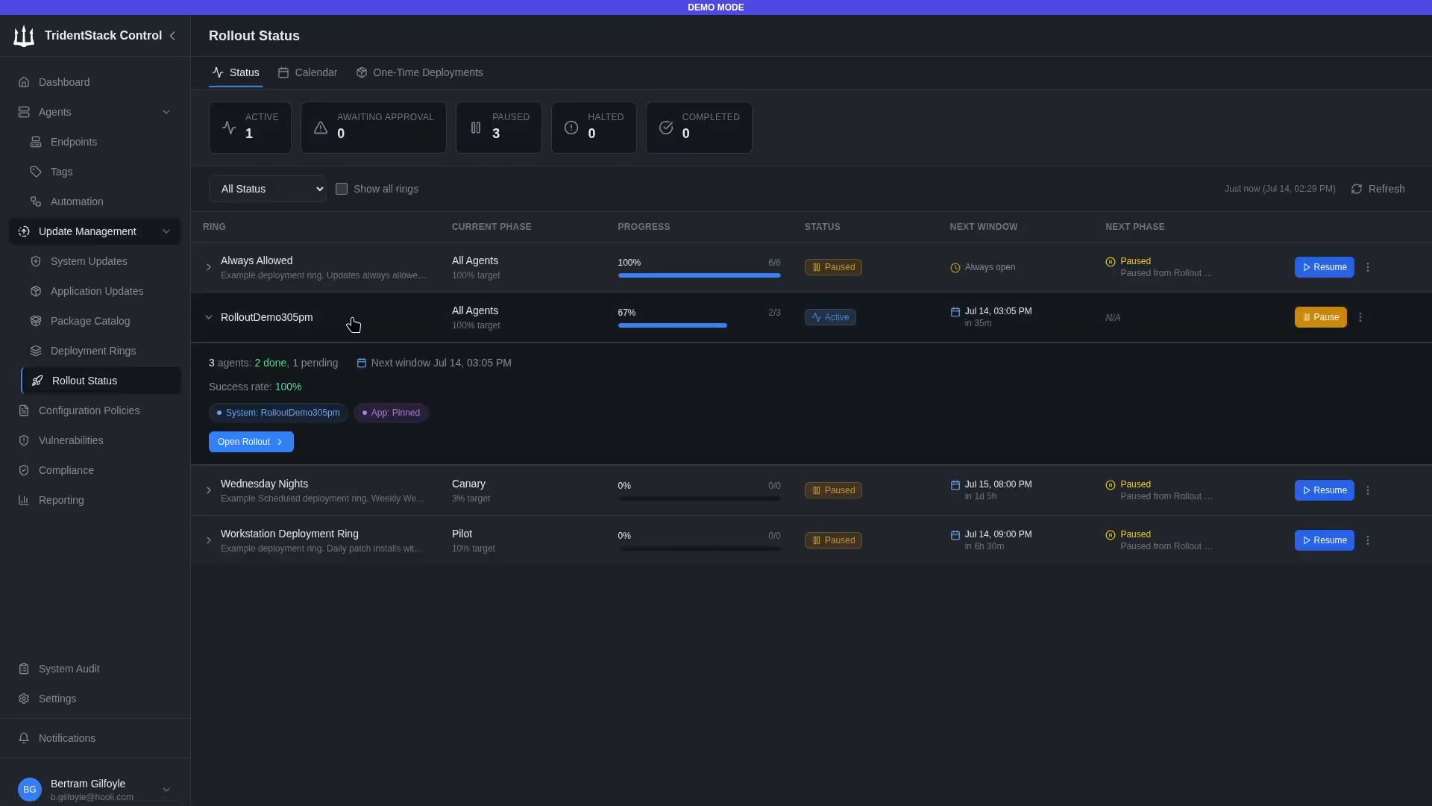
pyautogui.click(271, 443)
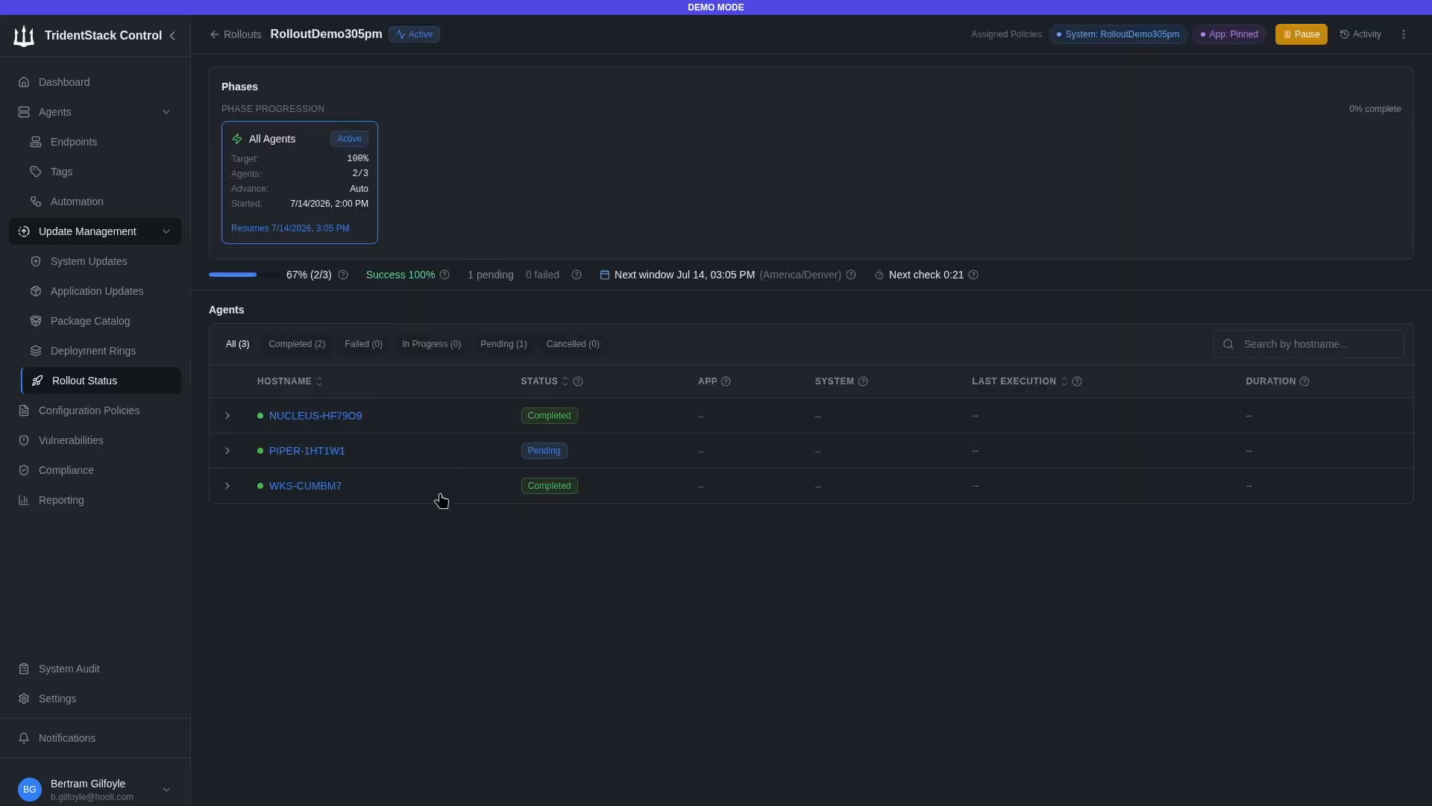
pyautogui.click(228, 415)
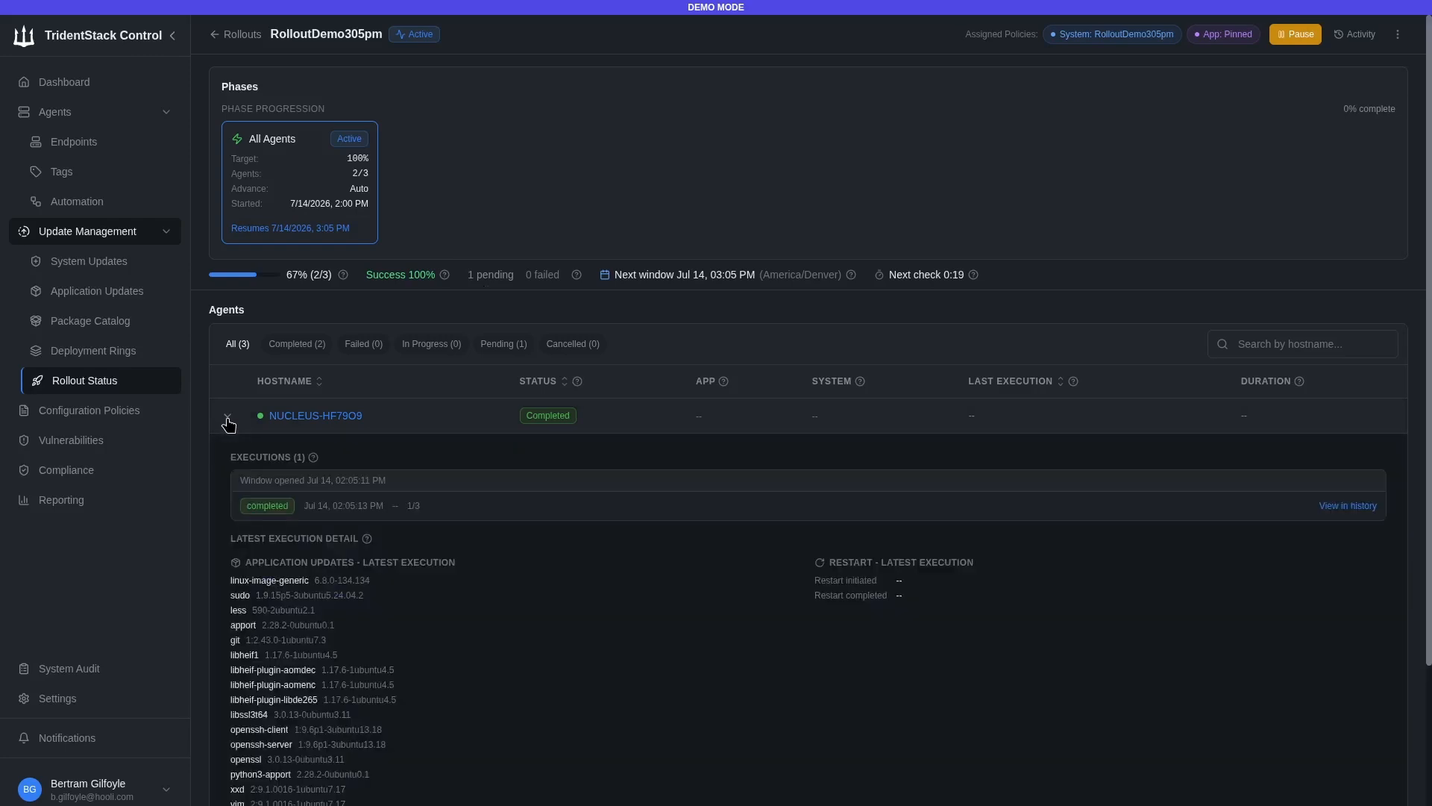
pyautogui.scroll(-3, 232, 417)
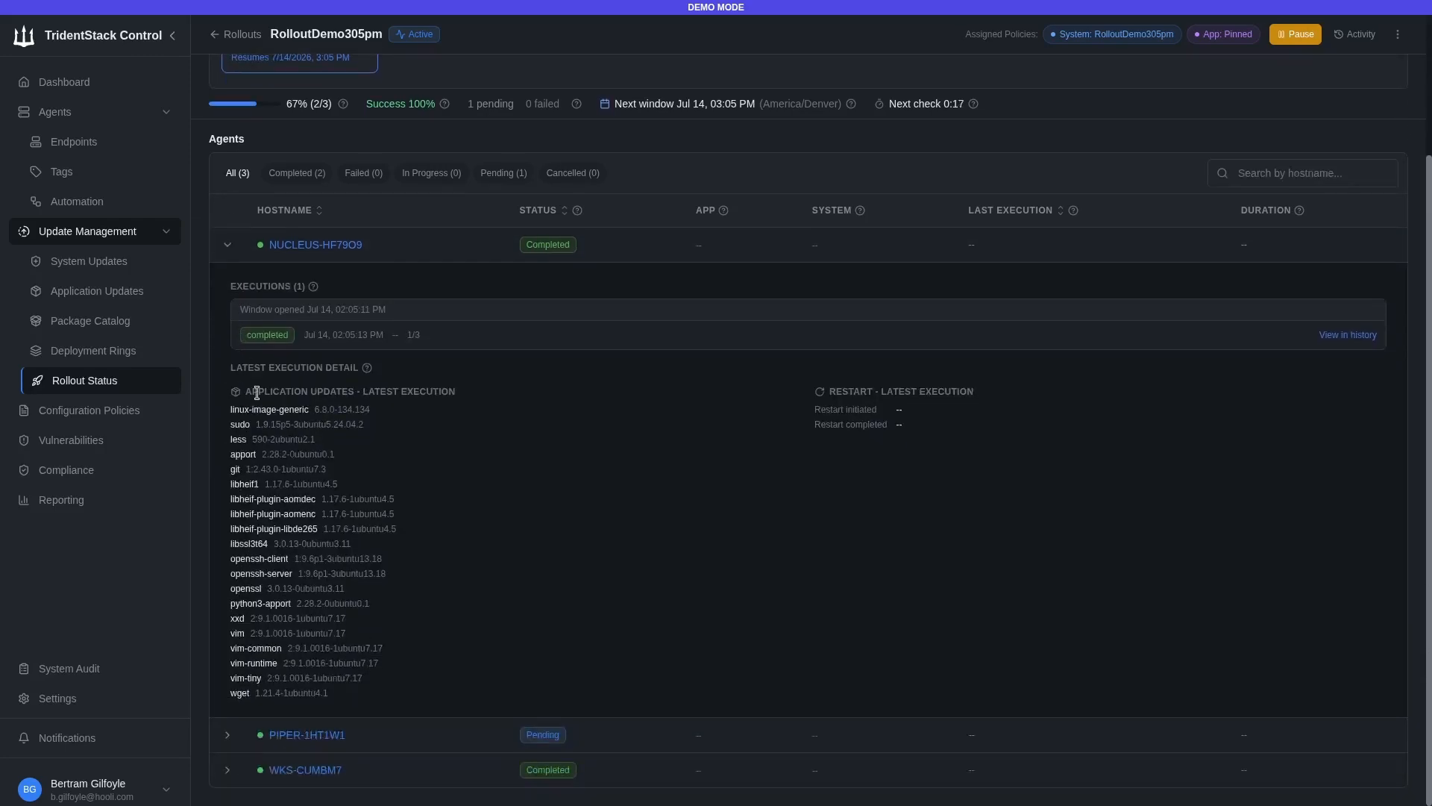
pyautogui.moveTo(236, 396); pyautogui.dragTo(405, 700)
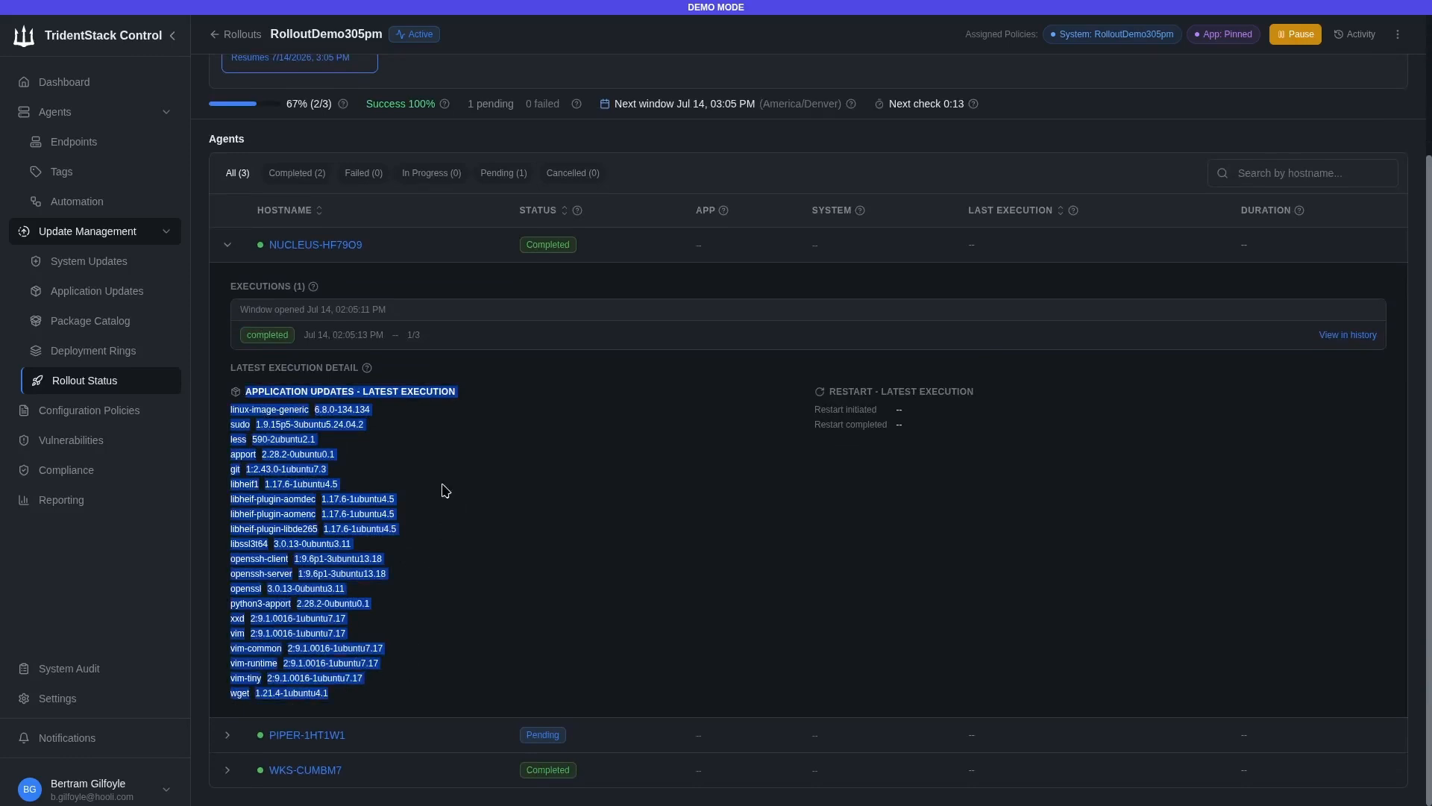
pyautogui.click(402, 413)
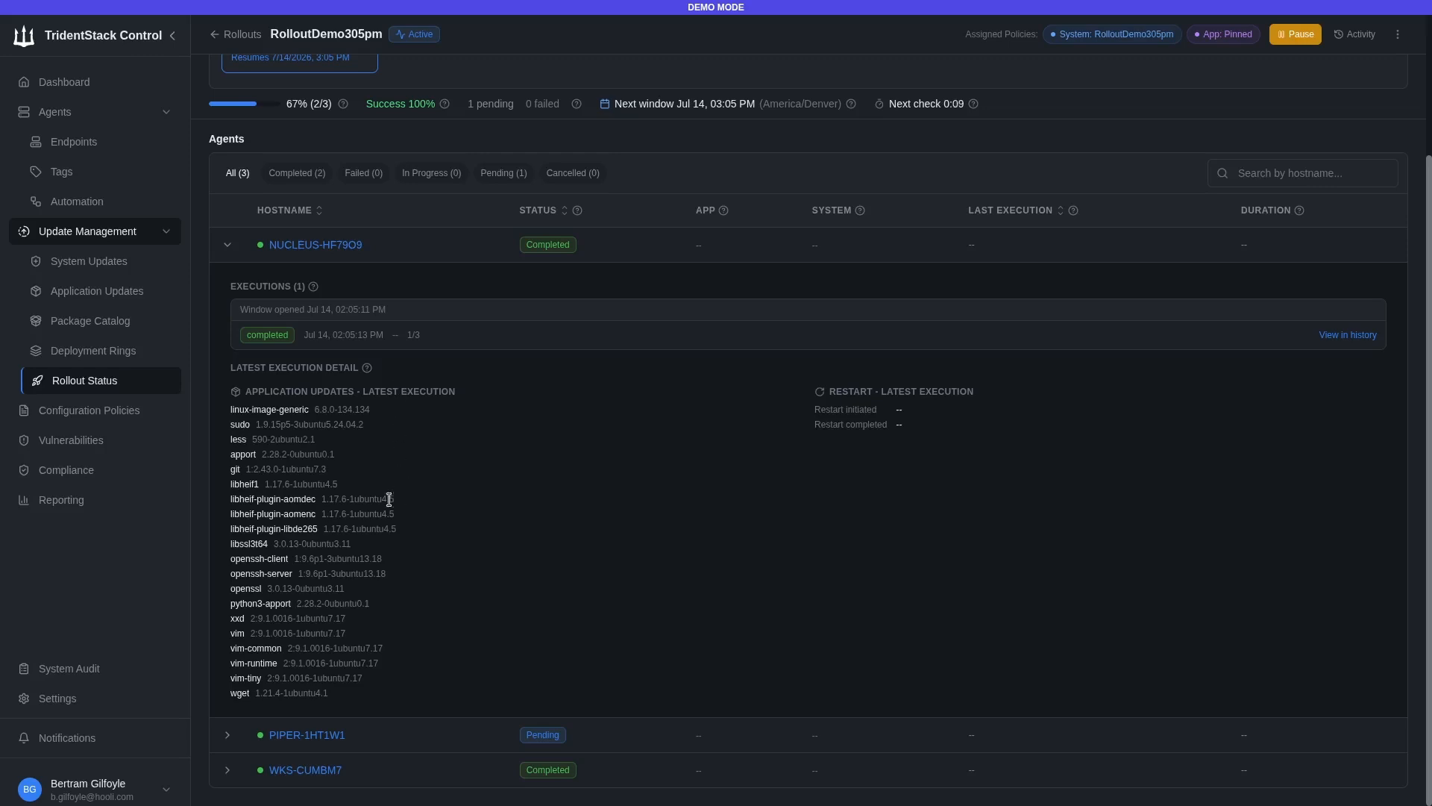
# - Compare the latest execution details of PIPER-1HT1W1, NUCLEUS-HF79O9 and WKS-CUMBM7 in the rollout's agent list
pyautogui.click(229, 735)
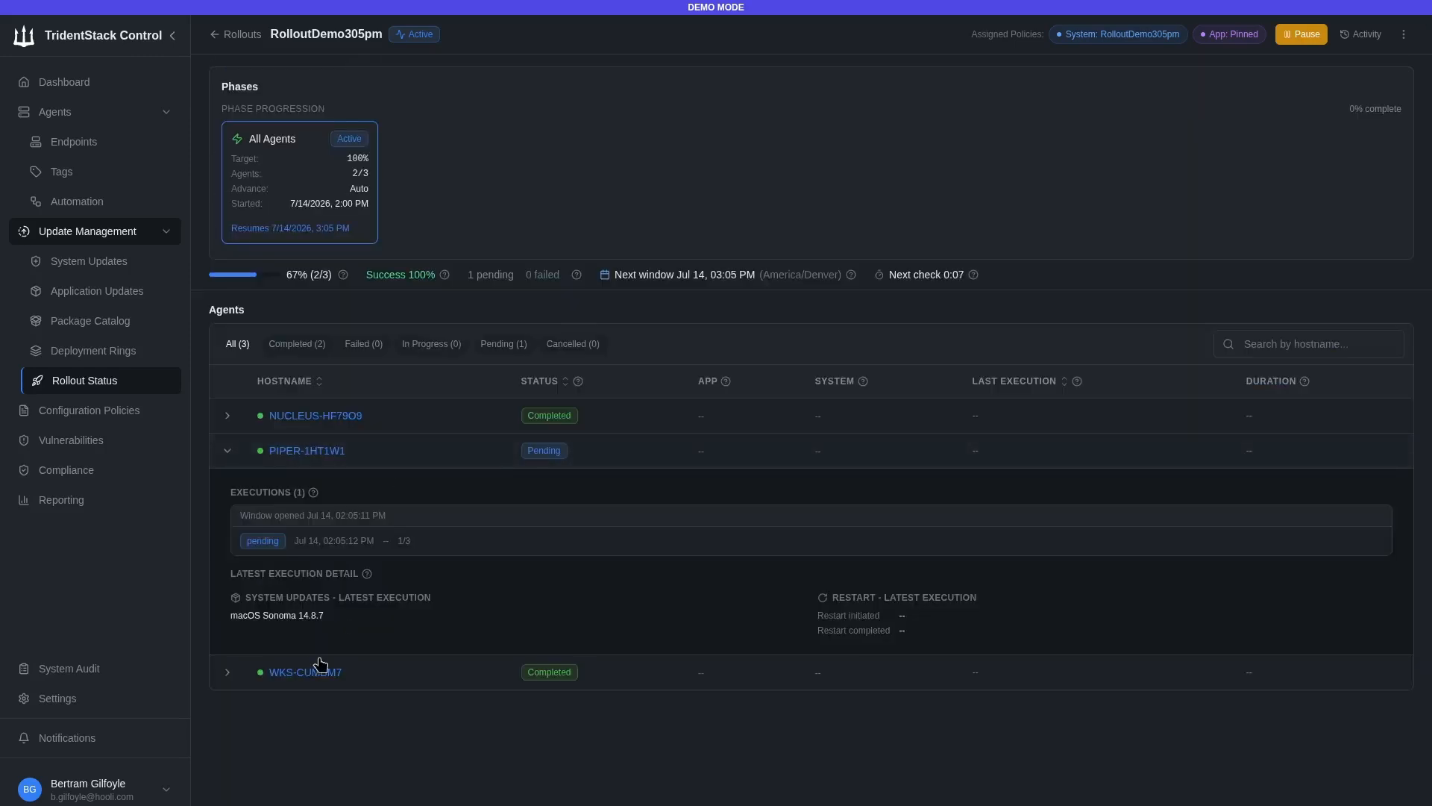
pyautogui.moveTo(340, 619); pyautogui.dragTo(232, 619)
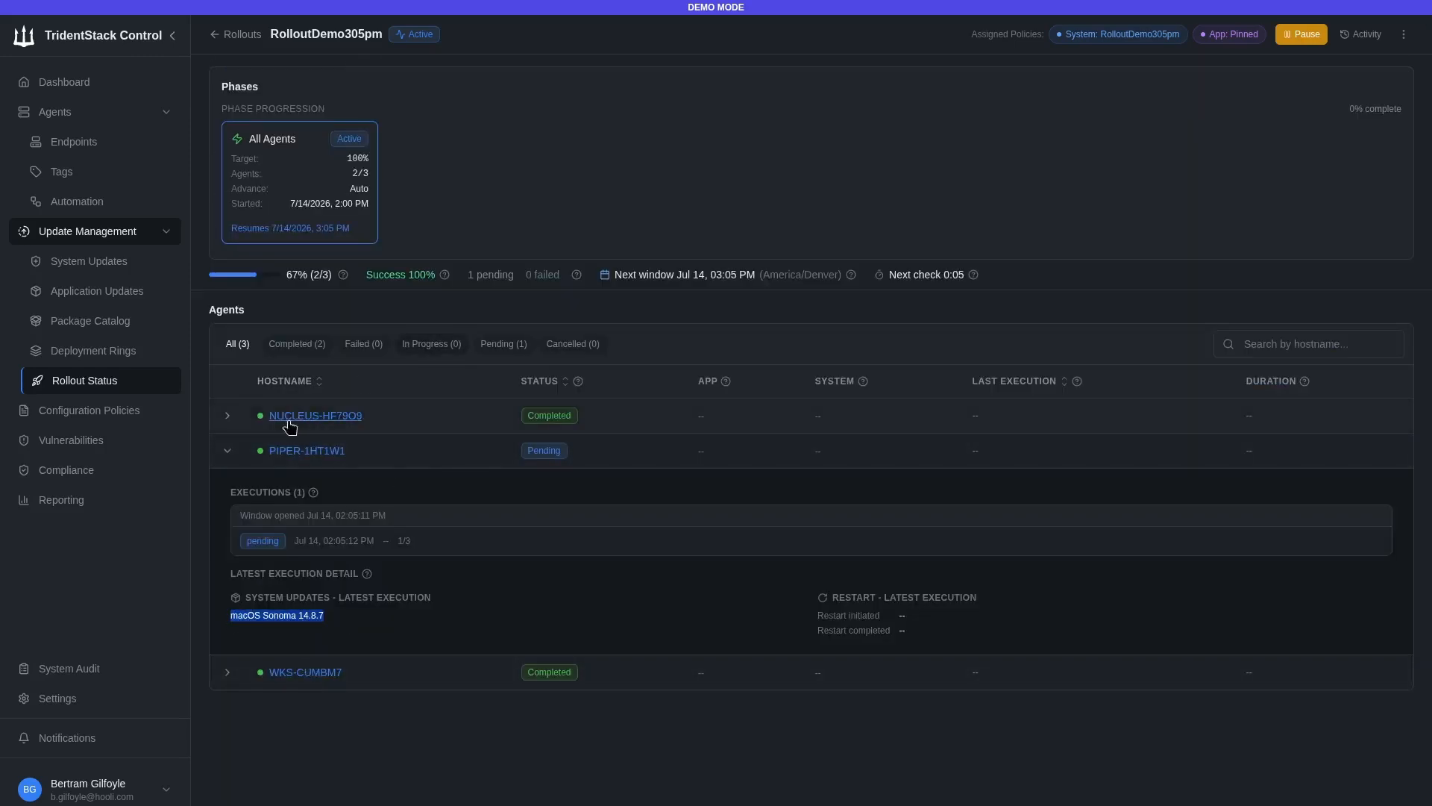
pyautogui.click(225, 416)
pyautogui.scroll(-2, 380, 522)
pyautogui.moveTo(290, 439); pyautogui.dragTo(410, 609)
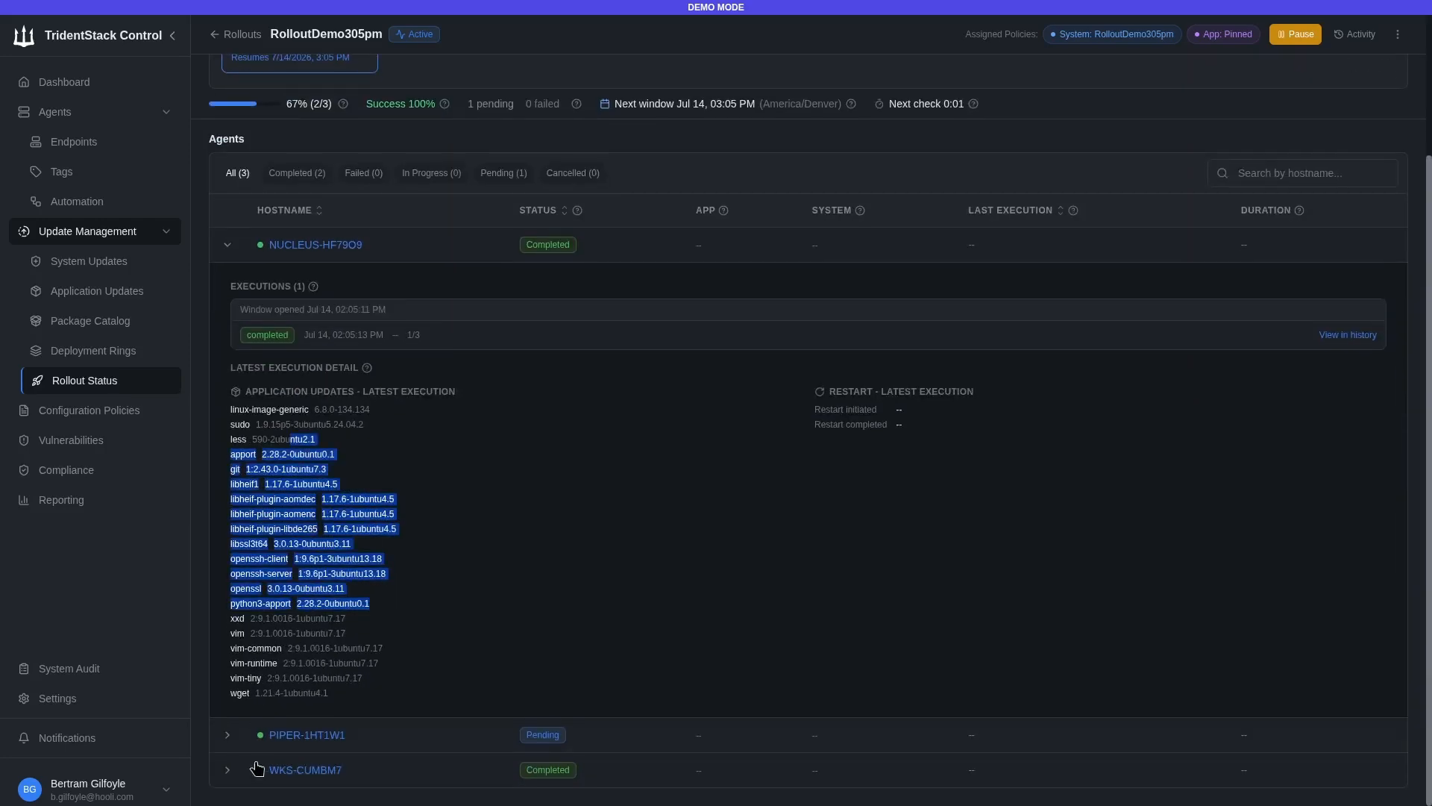
pyautogui.click(217, 769)
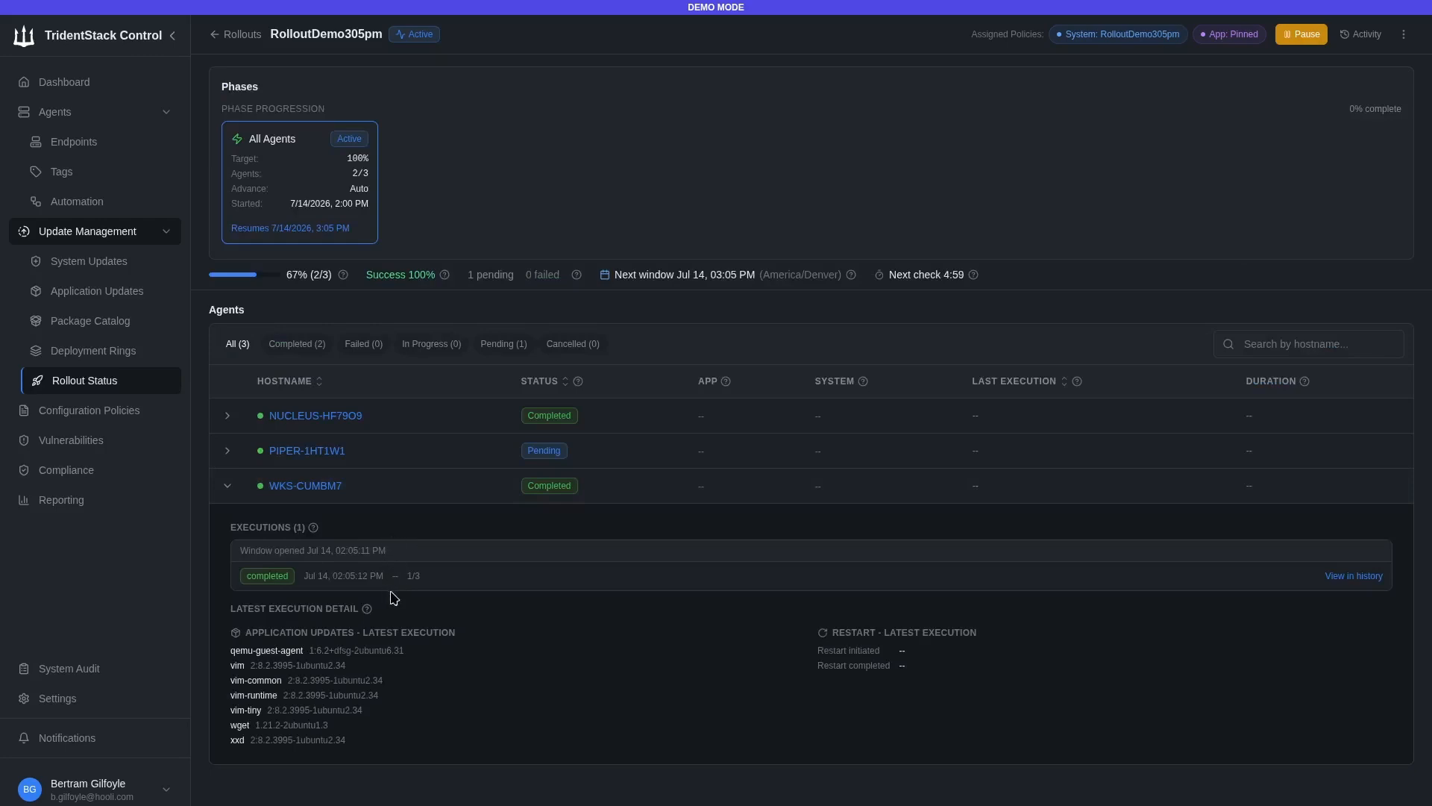
pyautogui.moveTo(379, 741); pyautogui.dragTo(234, 655)
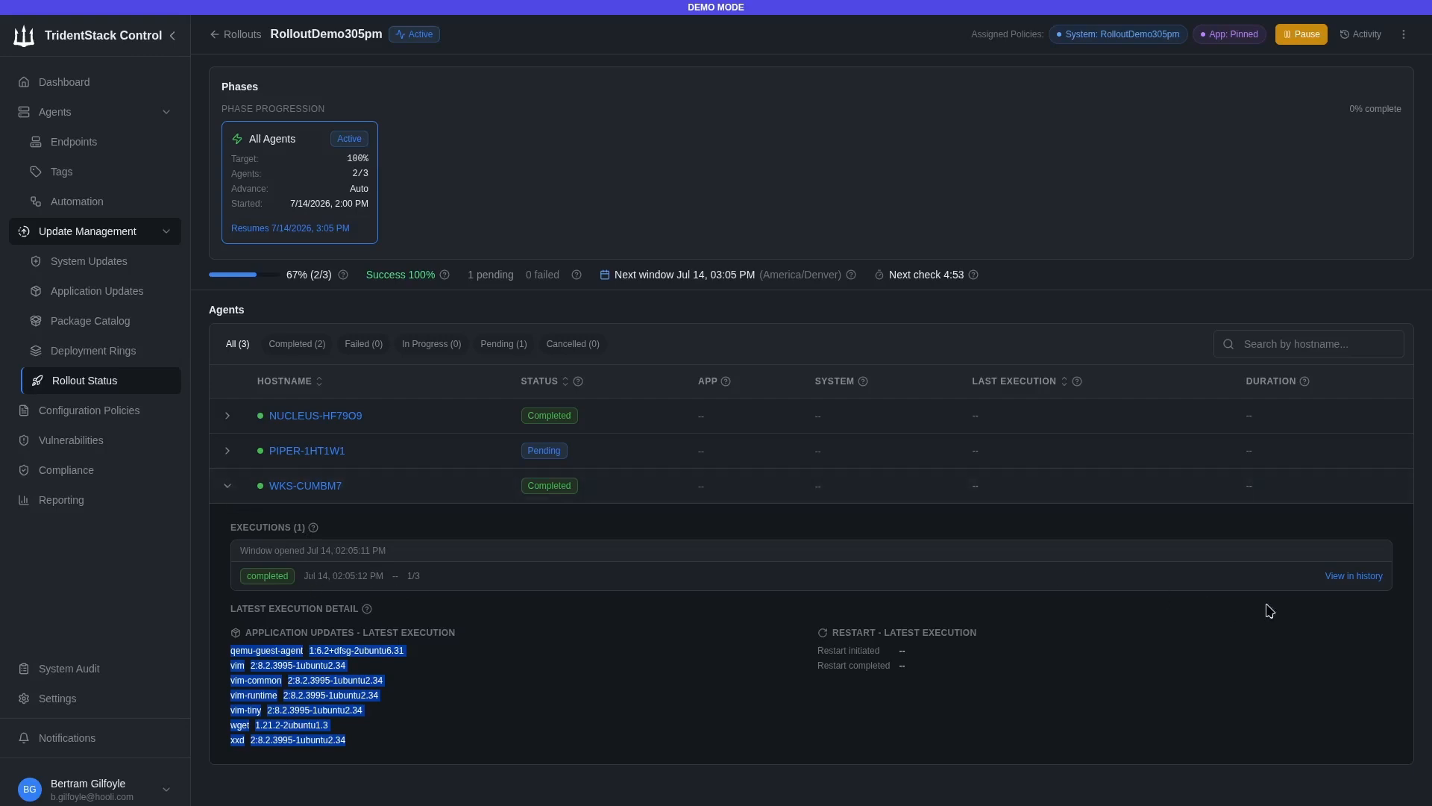
# - Open WKS-CUMBM7's rollout execution in its history and examine the installed updates, sub-tasks and pending system updates
pyautogui.click(1335, 580)
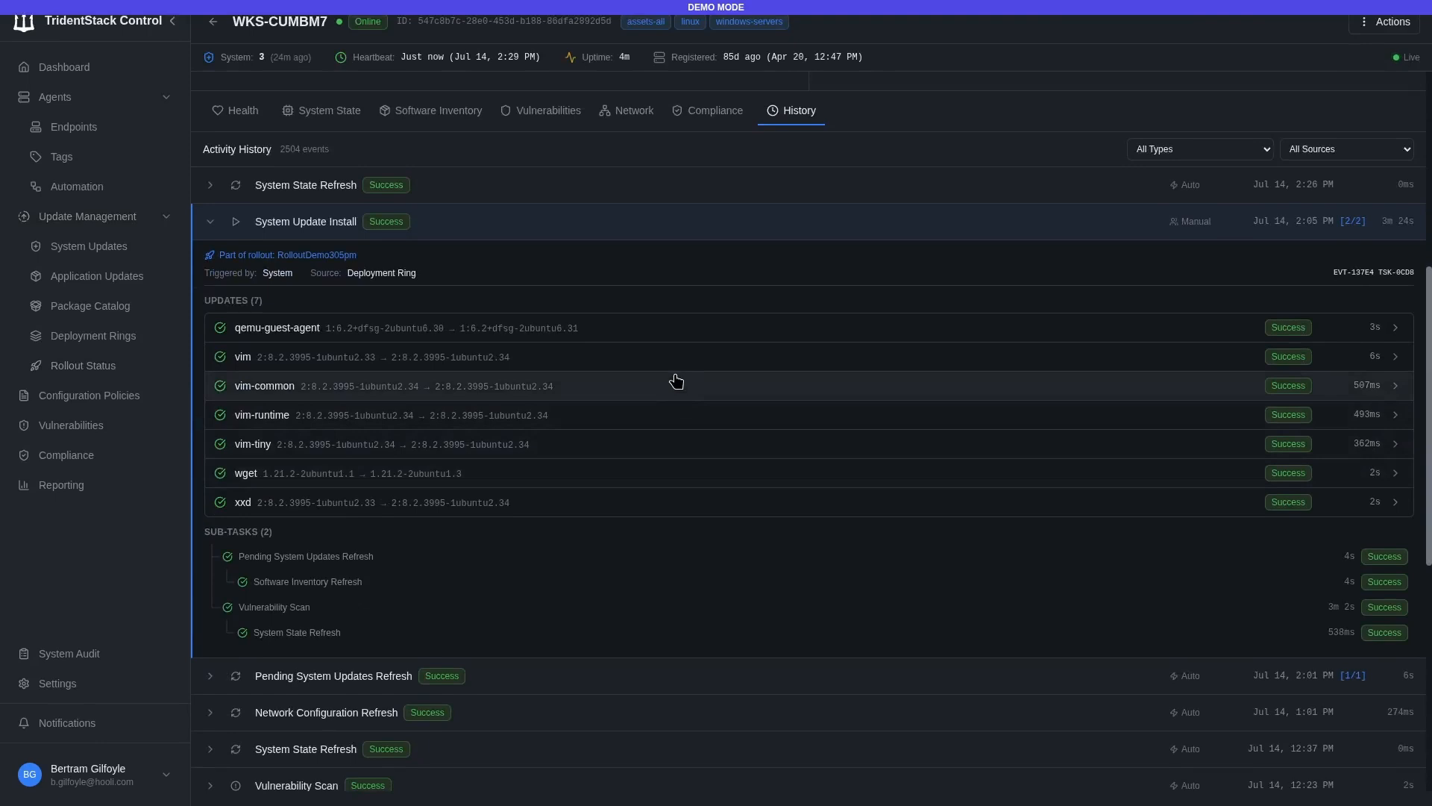
pyautogui.scroll(6, 668, 384)
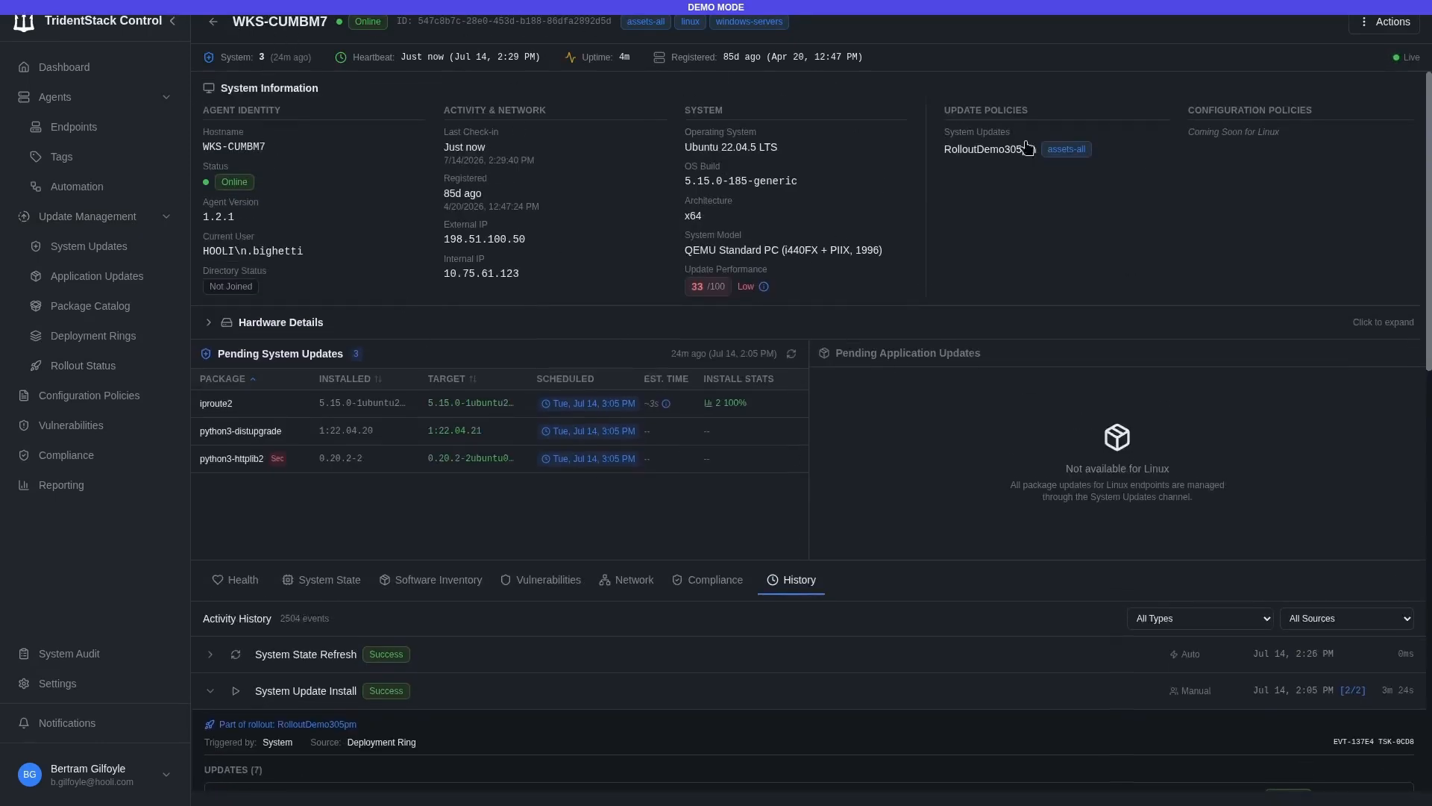
pyautogui.scroll(-3, 801, 297)
pyautogui.scroll(-1, 806, 310)
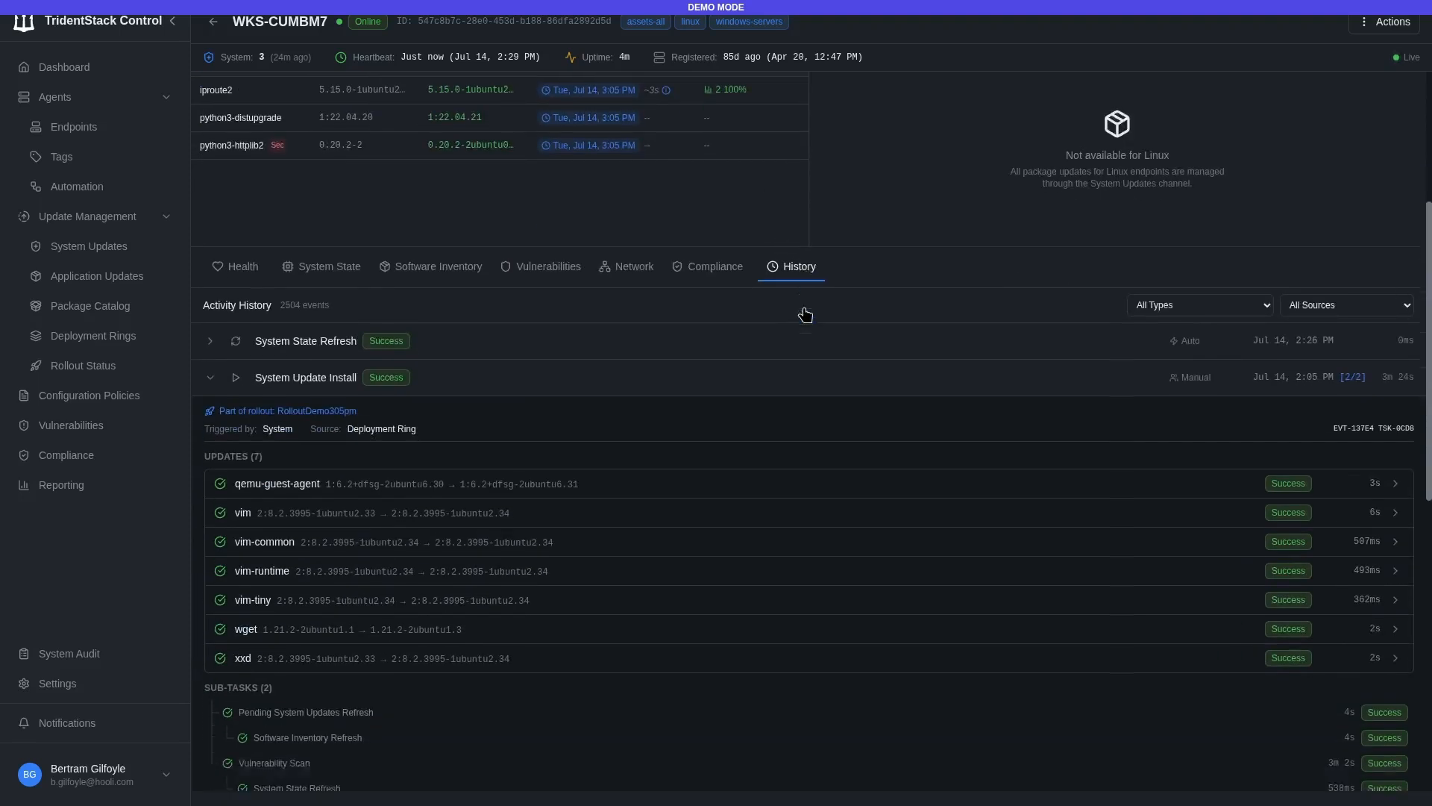
pyautogui.scroll(-3, 463, 357)
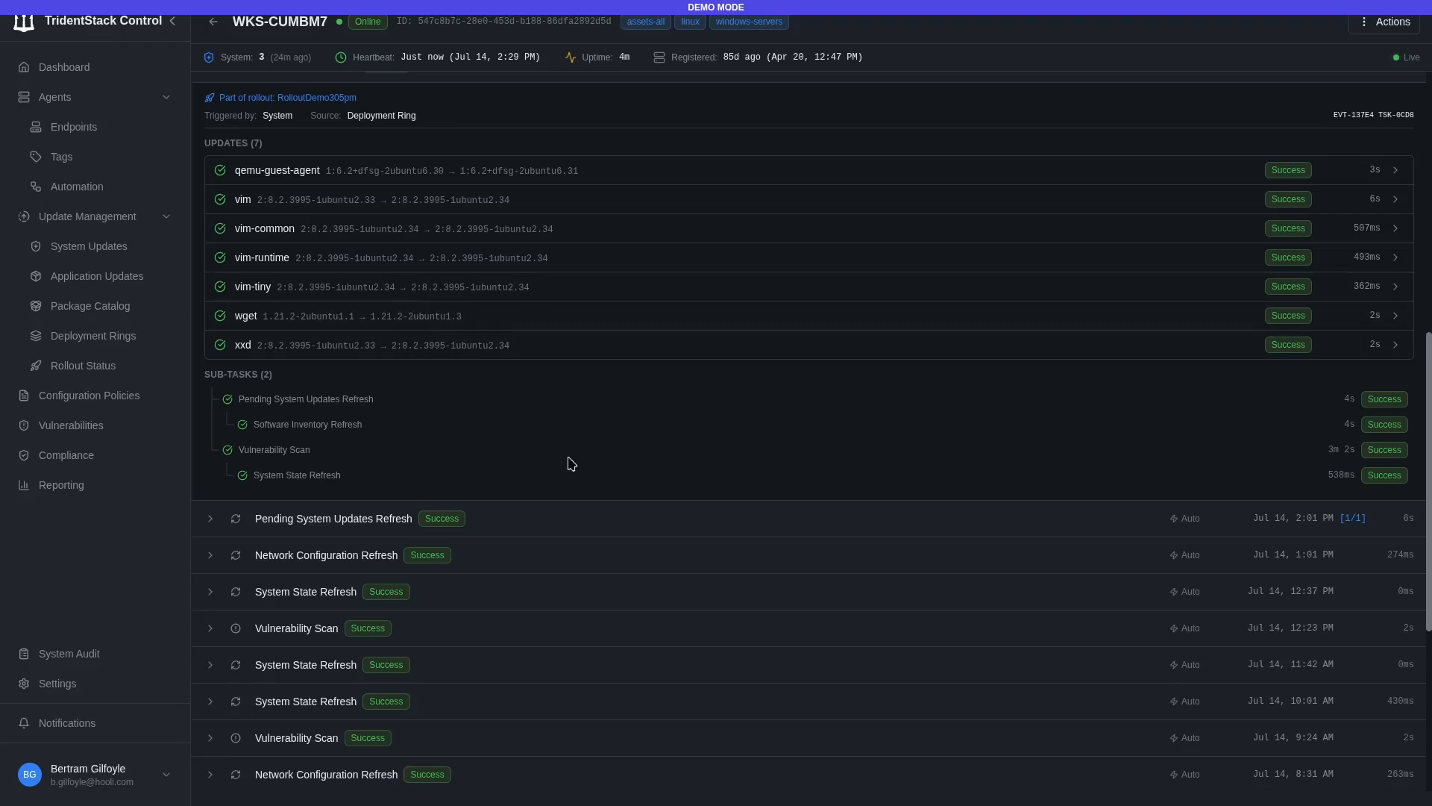
pyautogui.scroll(4, 570, 464)
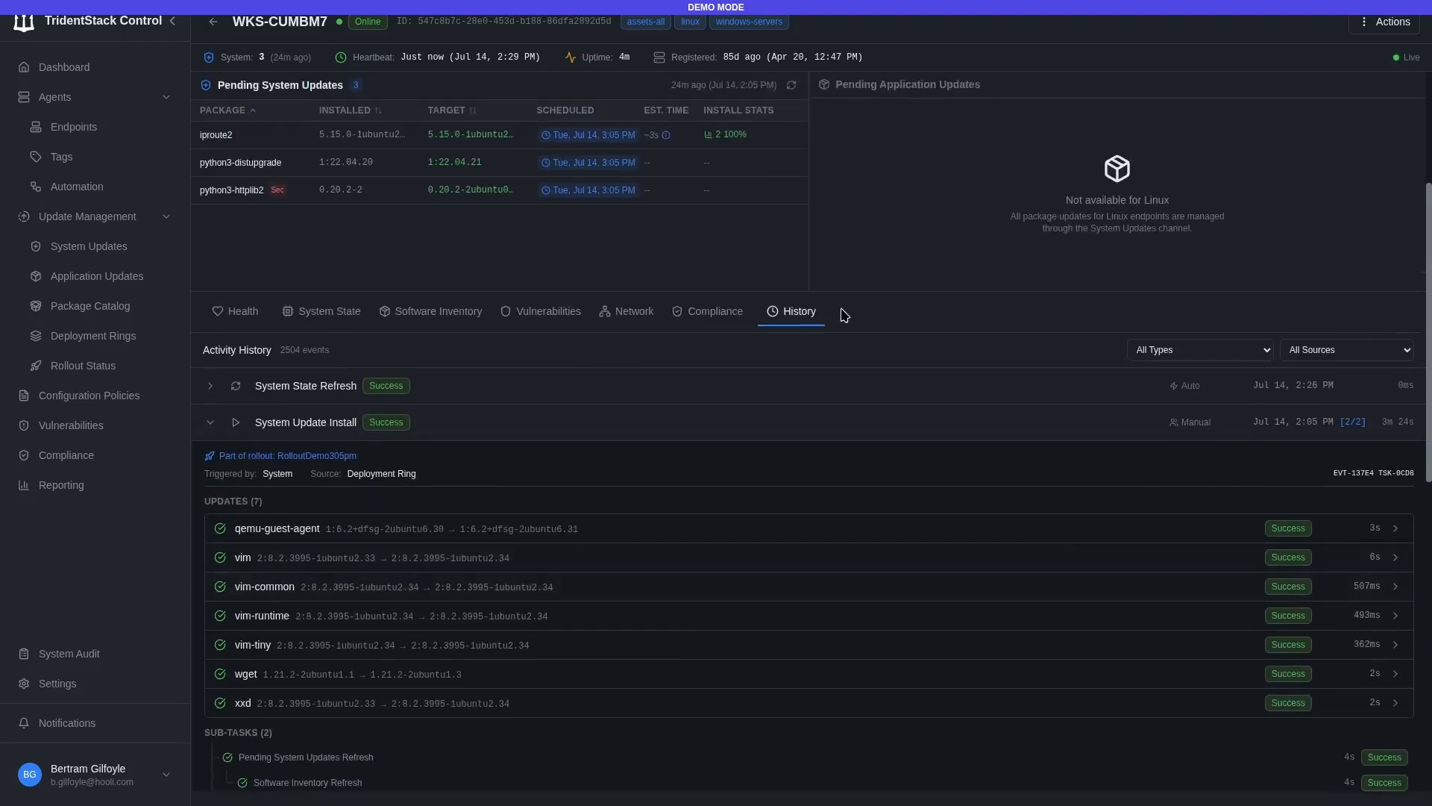
# - Filter WKS-CUMBM7's activity history to System Update Install events and examine the packages installed in earlier runs
pyautogui.click(1205, 359)
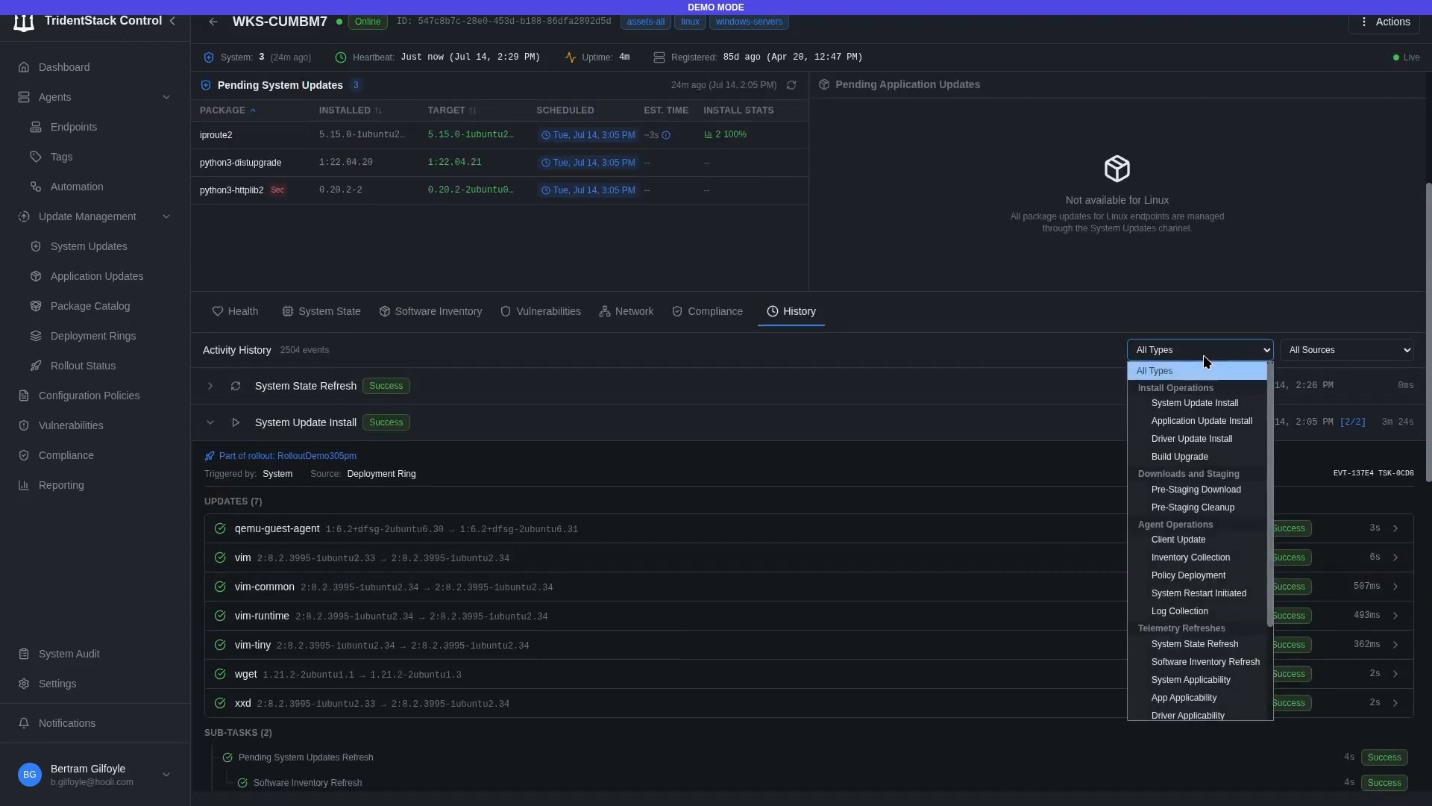
pyautogui.click(1205, 403)
pyautogui.scroll(-7, 671, 505)
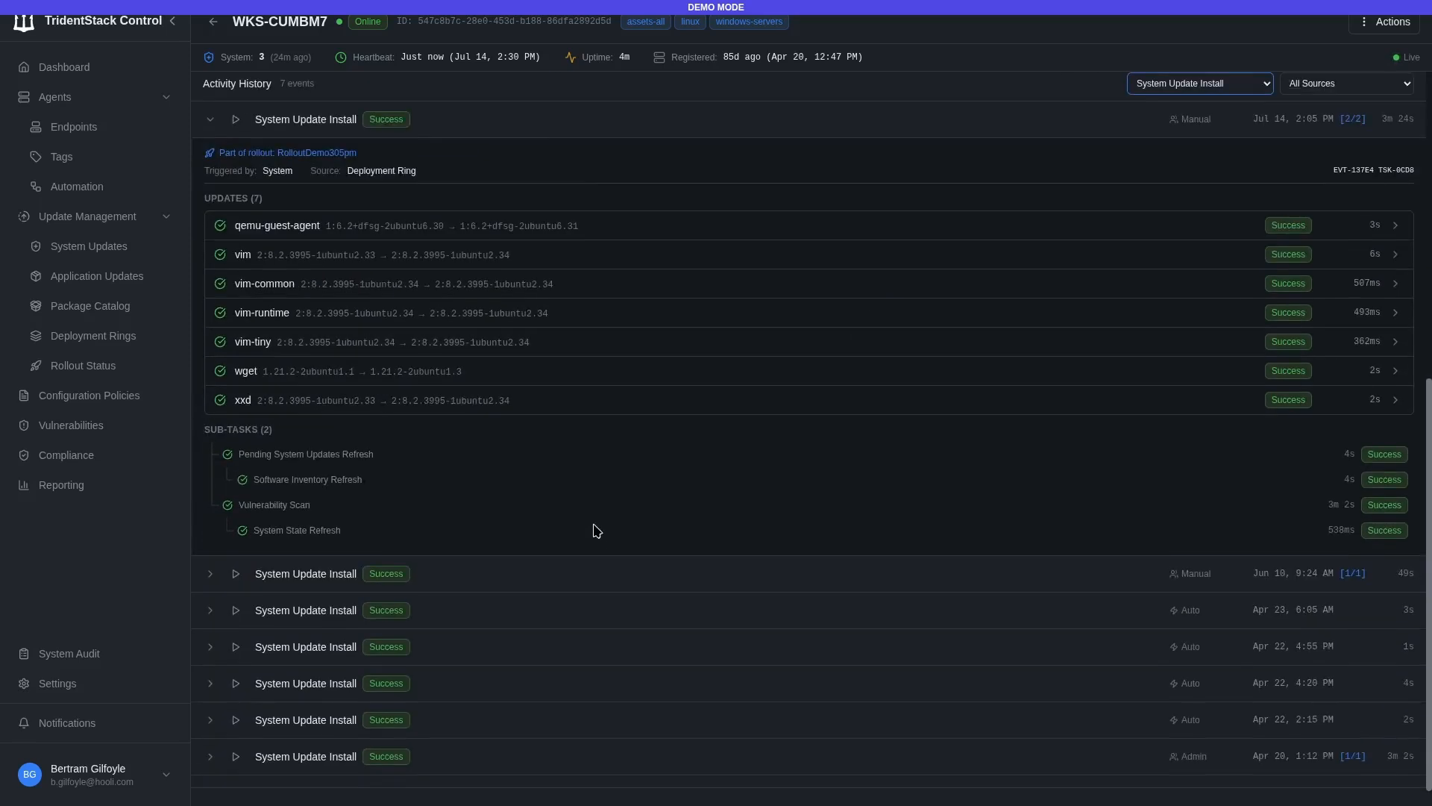
pyautogui.click(702, 627)
pyautogui.scroll(-3, 679, 589)
pyautogui.click(657, 690)
pyautogui.scroll(-3, 455, 597)
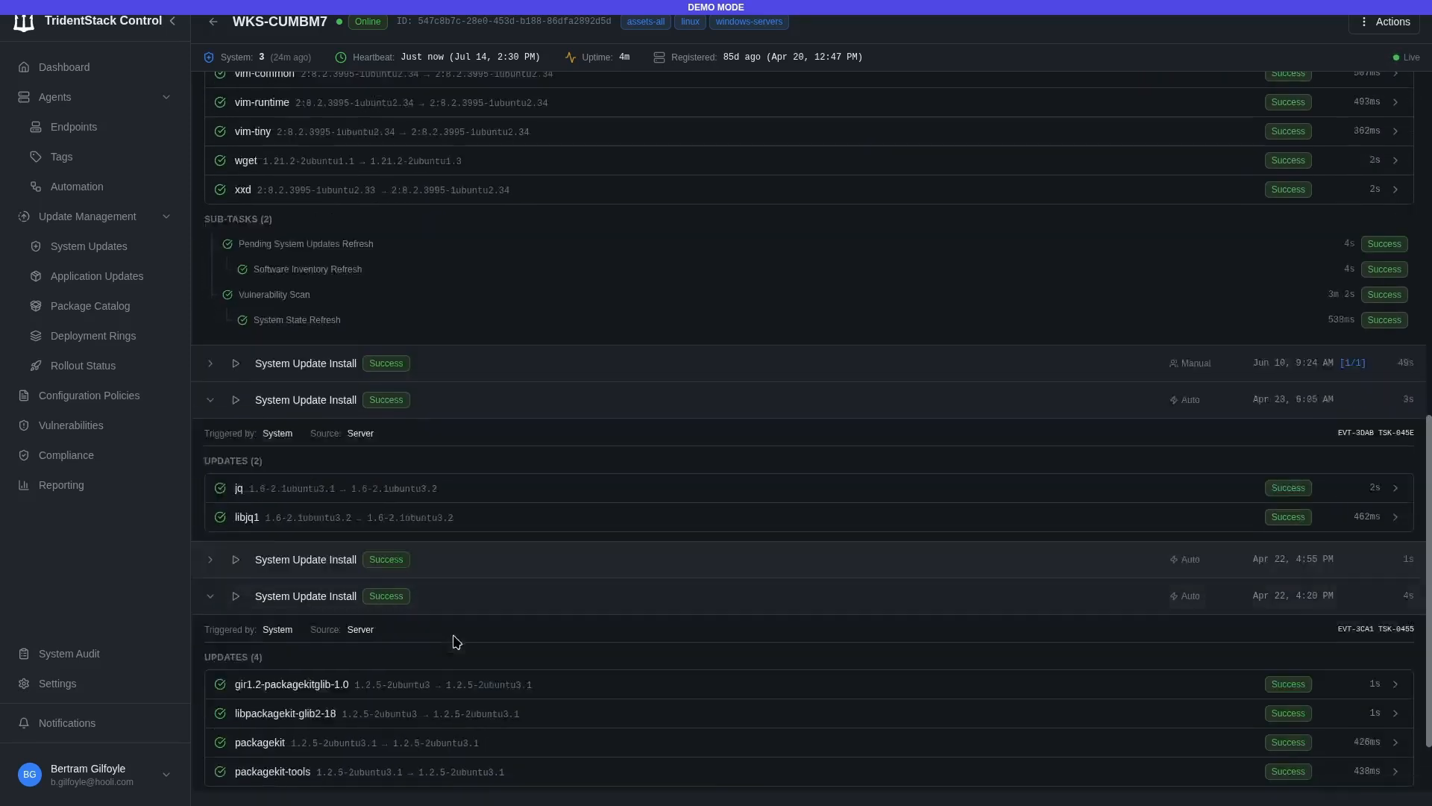
pyautogui.click(428, 466)
pyautogui.moveTo(394, 269); pyautogui.dragTo(369, 269)
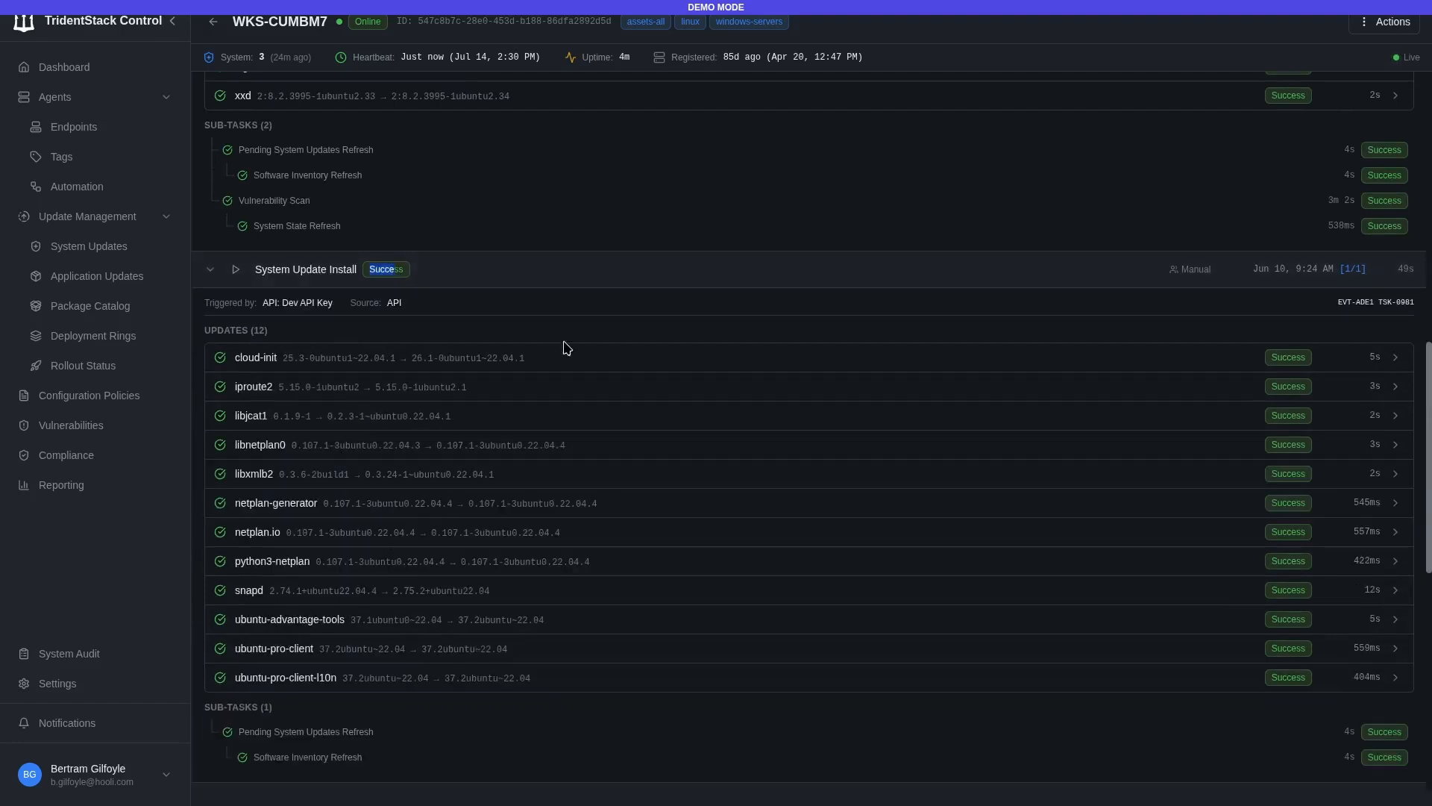
pyautogui.scroll(3, 751, 384)
pyautogui.scroll(10, 750, 384)
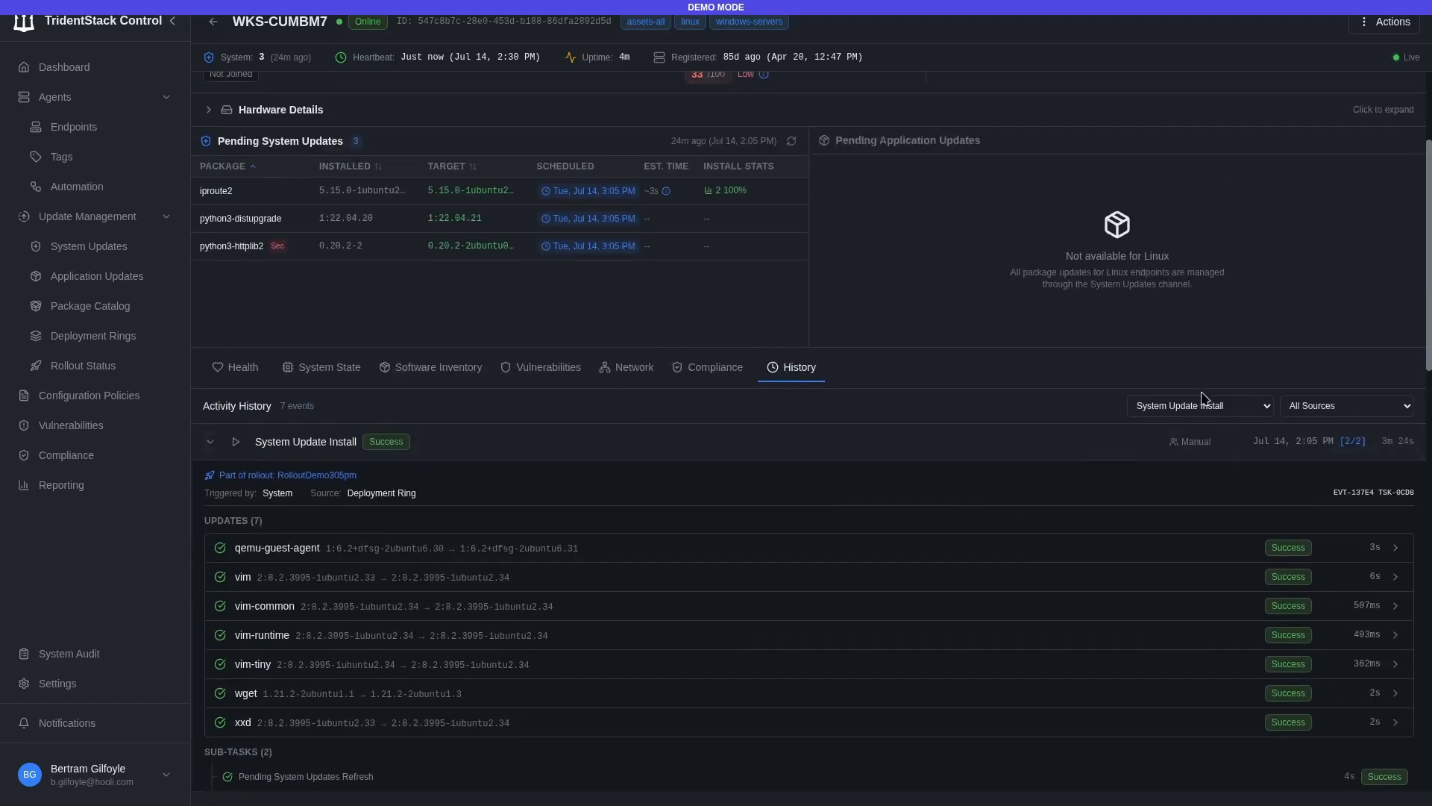
# - Filter the activity history to Application Update Install events and read how package updates are managed for Linux endpoints
pyautogui.click(1196, 405)
pyautogui.click(1202, 476)
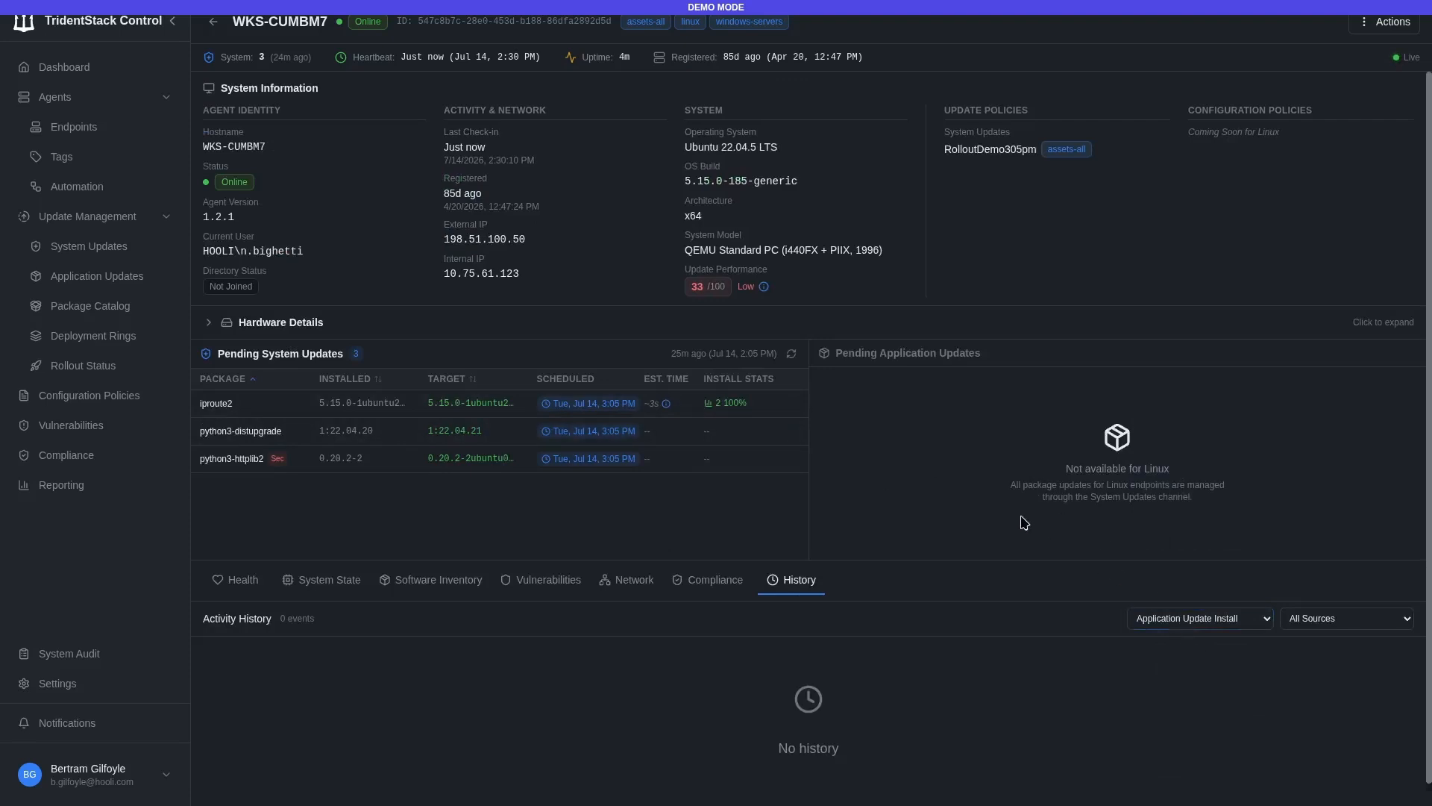
pyautogui.moveTo(986, 501); pyautogui.dragTo(1203, 506)
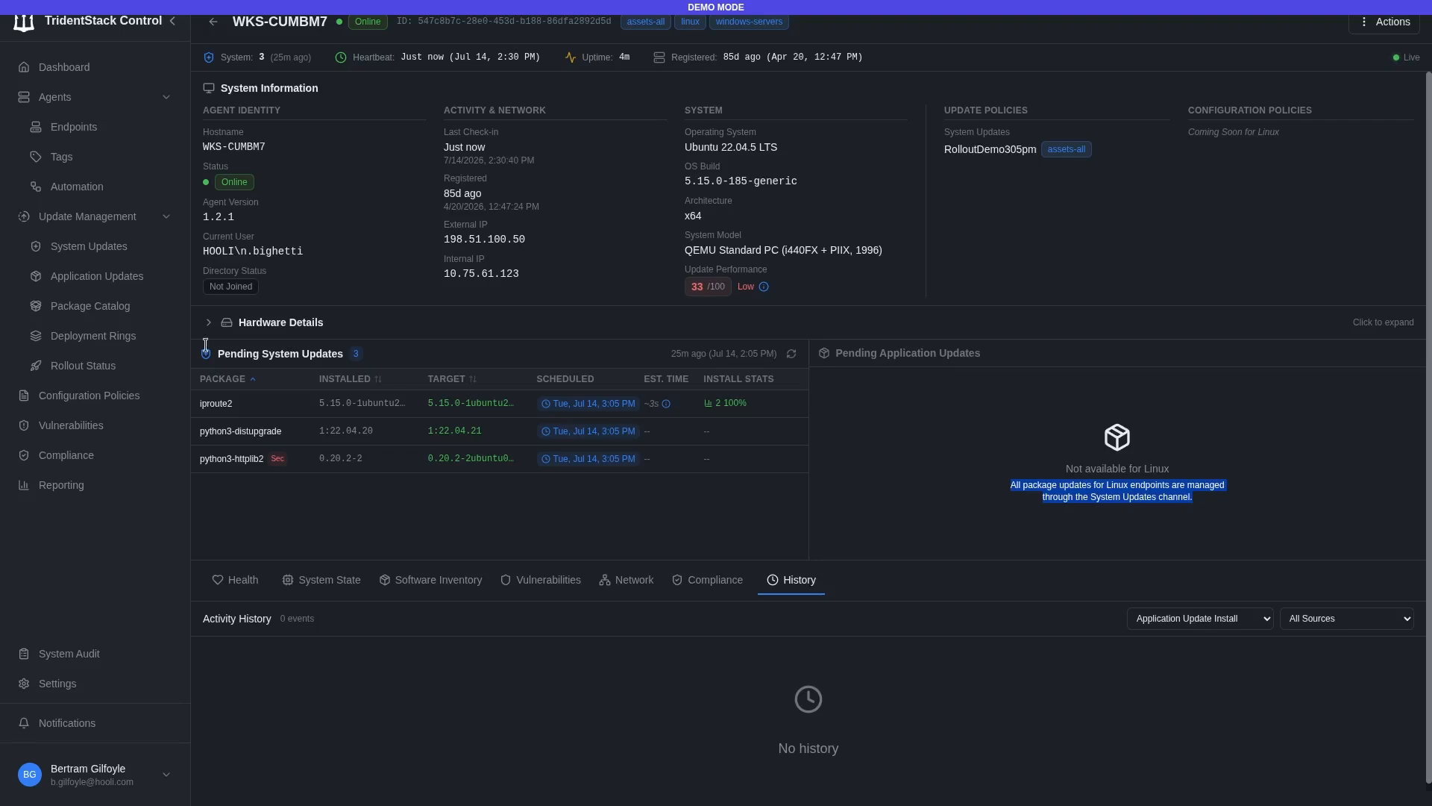
# - Review the deployment rings in Rollout Status and examine the scheduled rollout windows on the July 2026 calendar
pyautogui.click(96, 367)
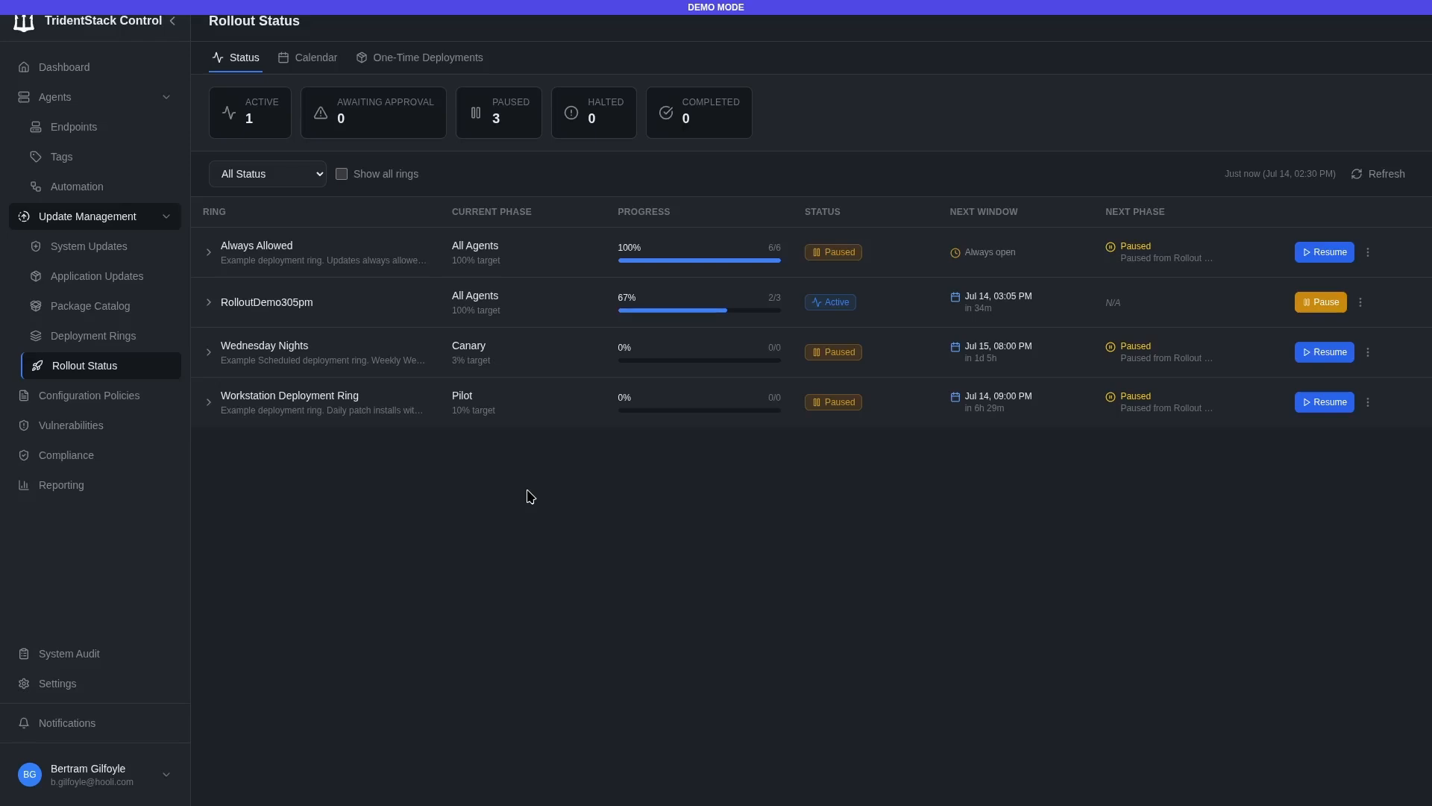
pyautogui.click(1321, 298)
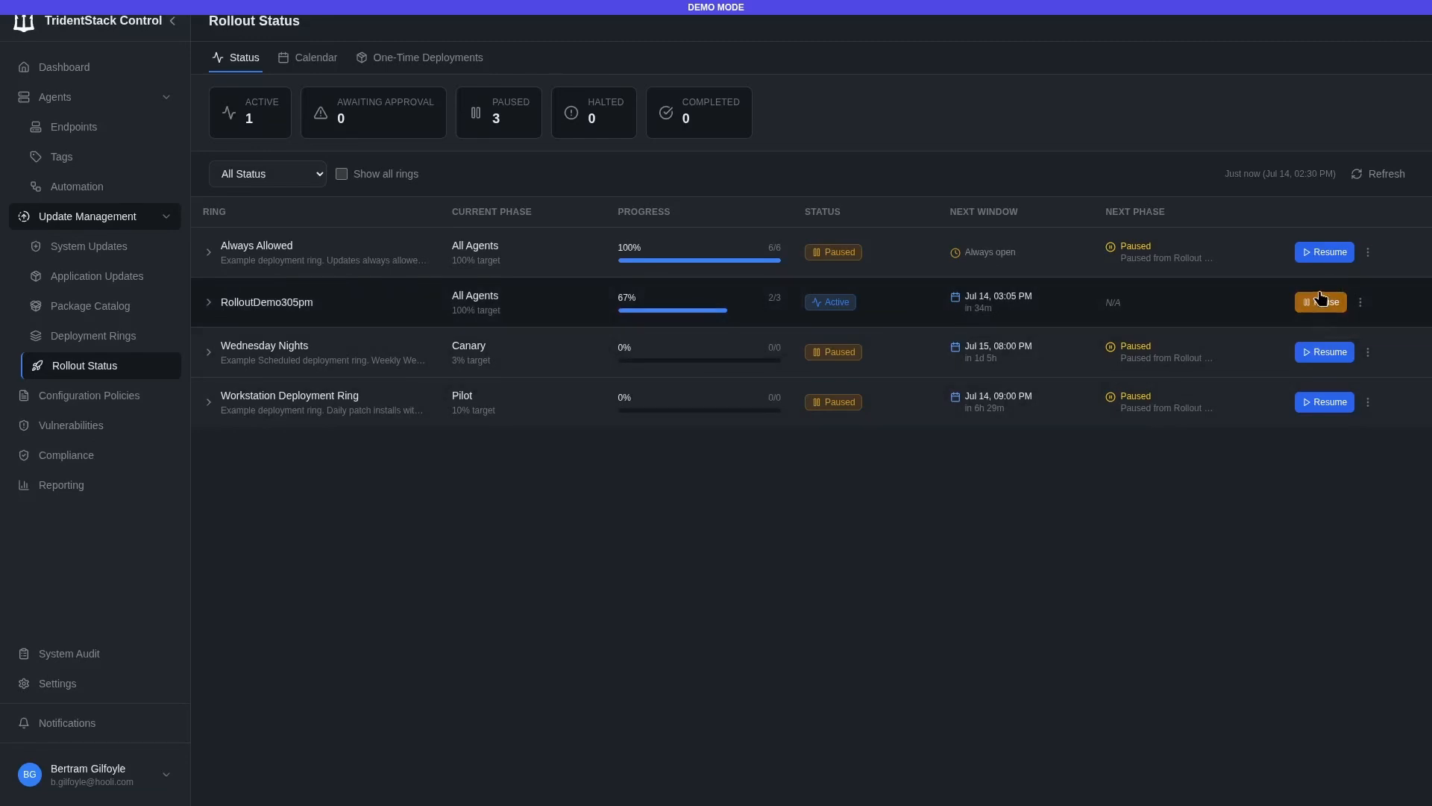
pyautogui.click(309, 65)
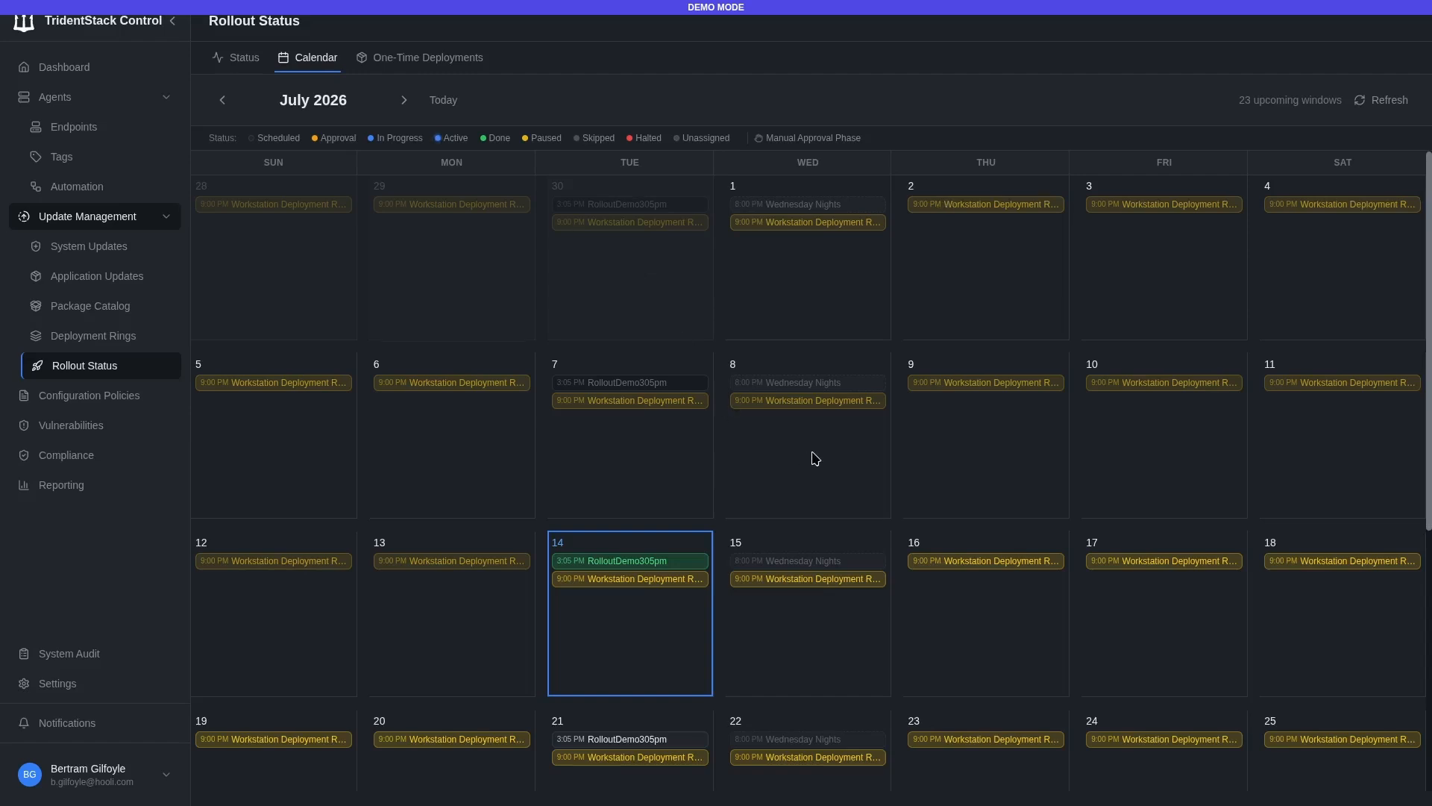
pyautogui.scroll(-5, 809, 455)
pyautogui.scroll(5, 844, 400)
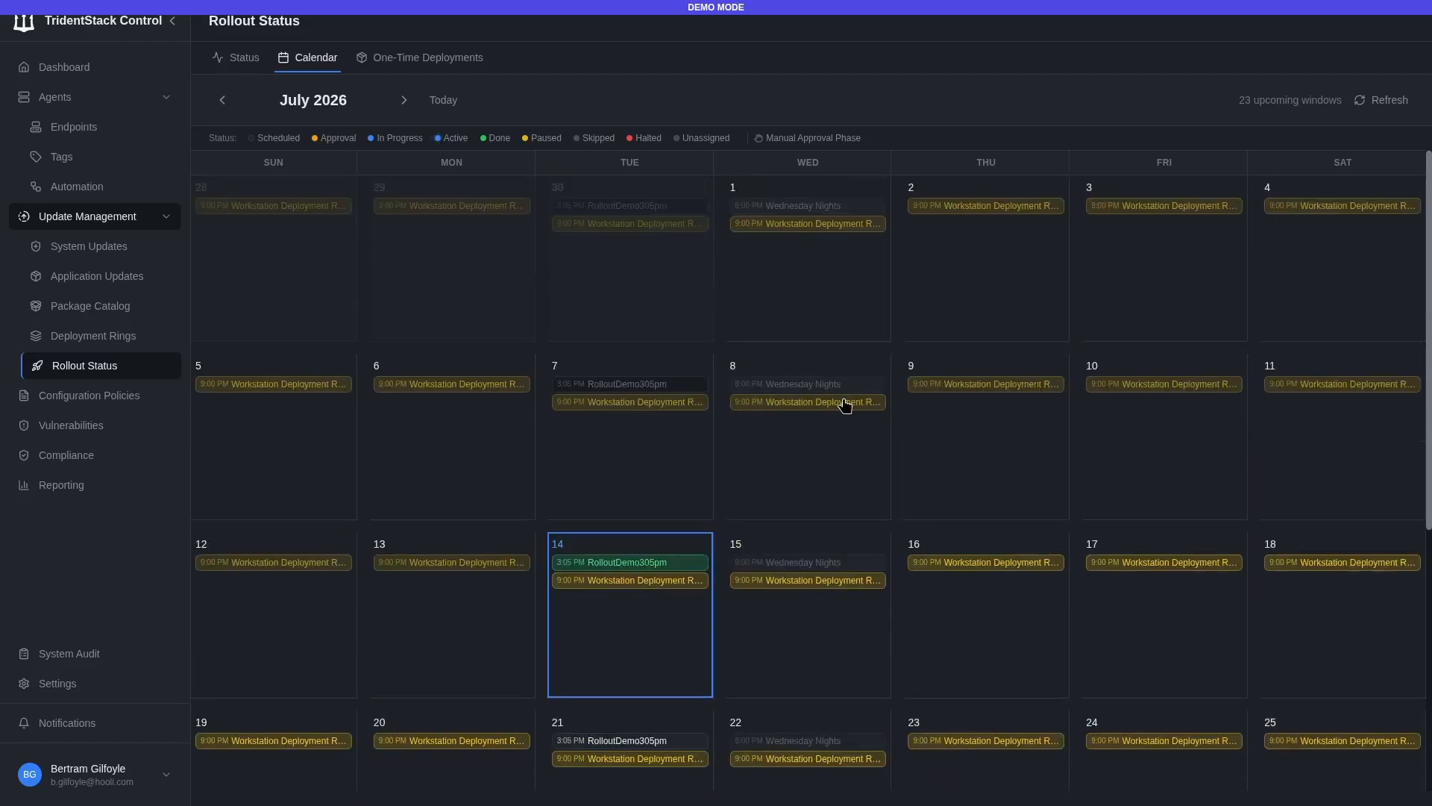
pyautogui.scroll(-2, 844, 403)
pyautogui.scroll(-2, 823, 373)
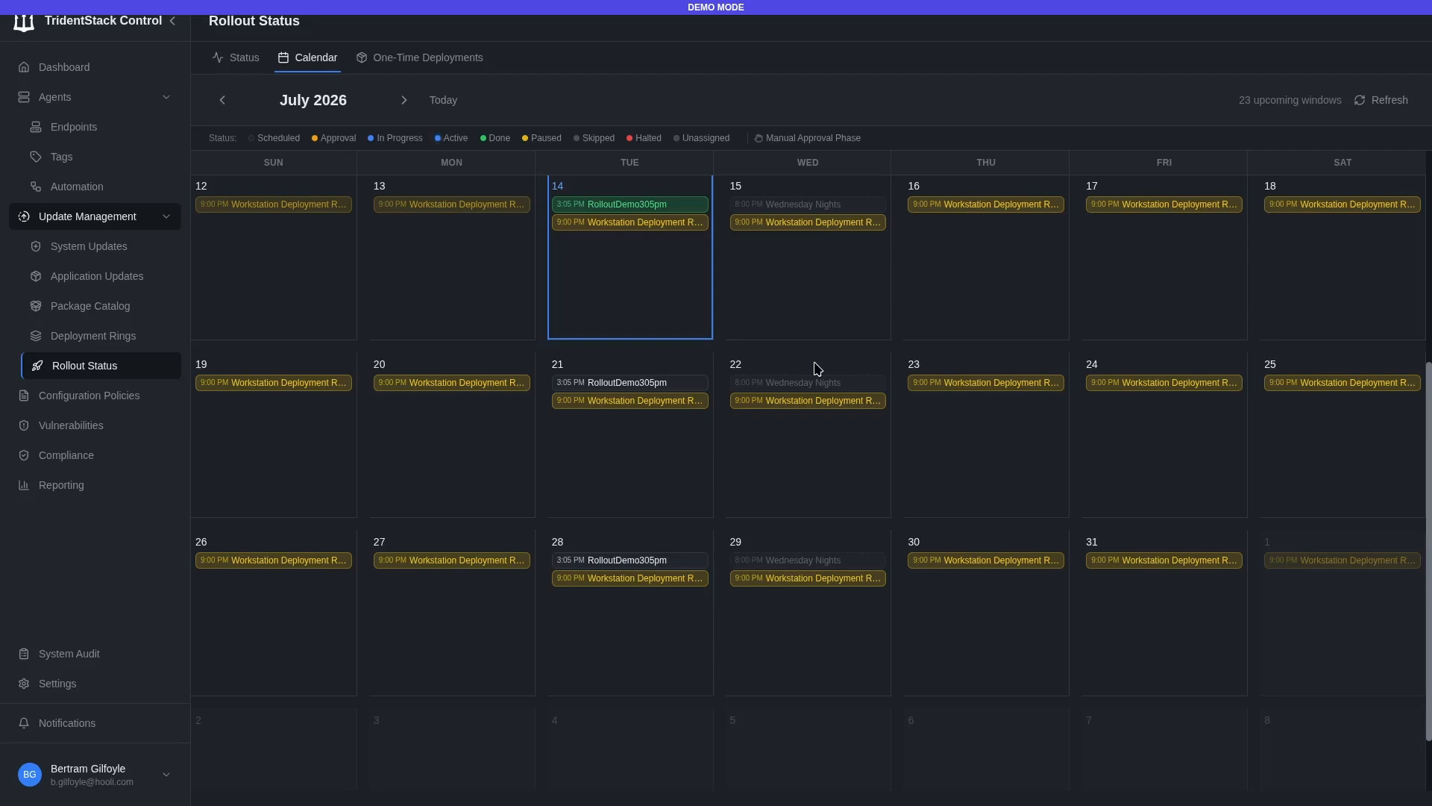
# - Check the July calendar and ring statuses, then expand the Mozilla Firefox (en-US) one-time deployment to examine its target endpoints
pyautogui.scroll(4, 619, 280)
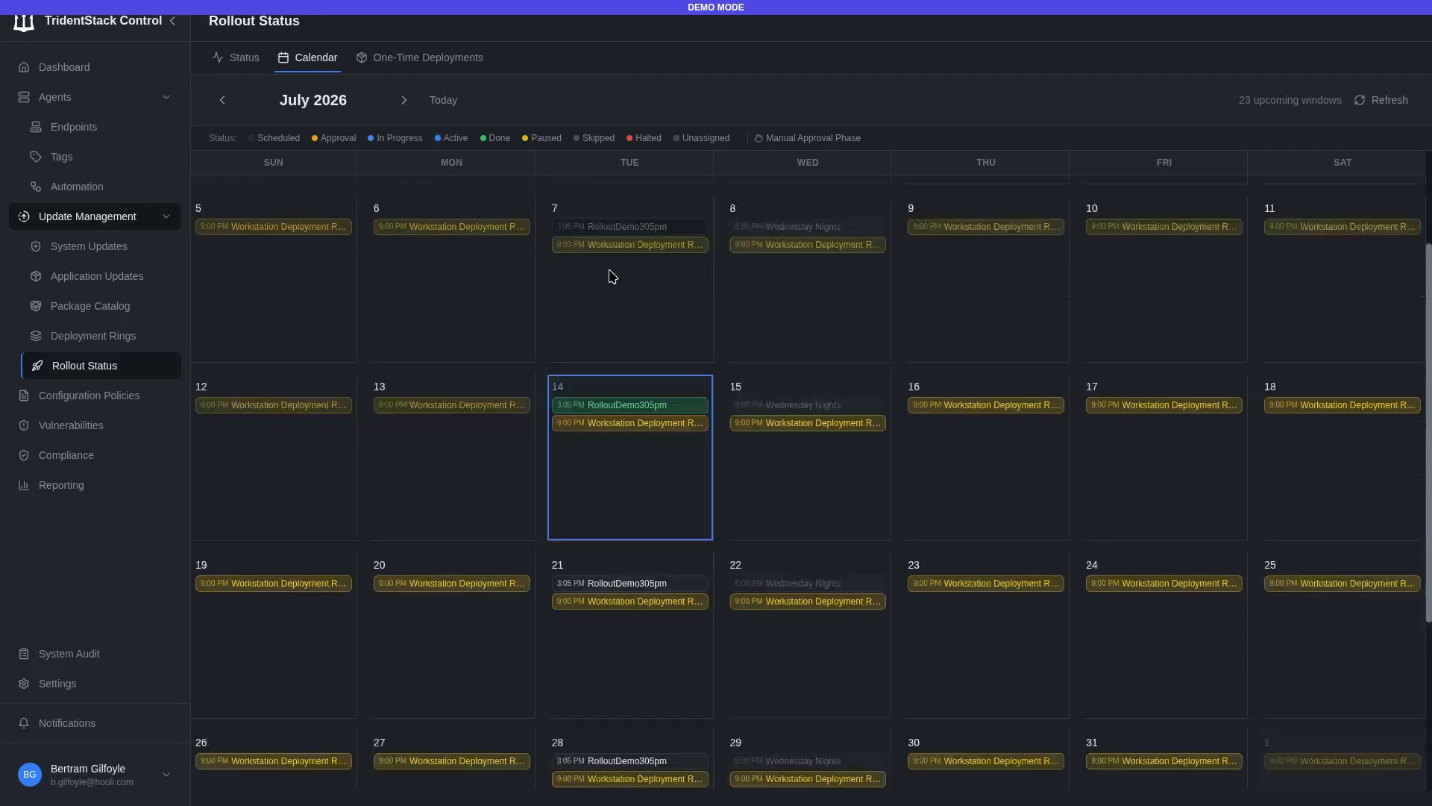
pyautogui.click(247, 61)
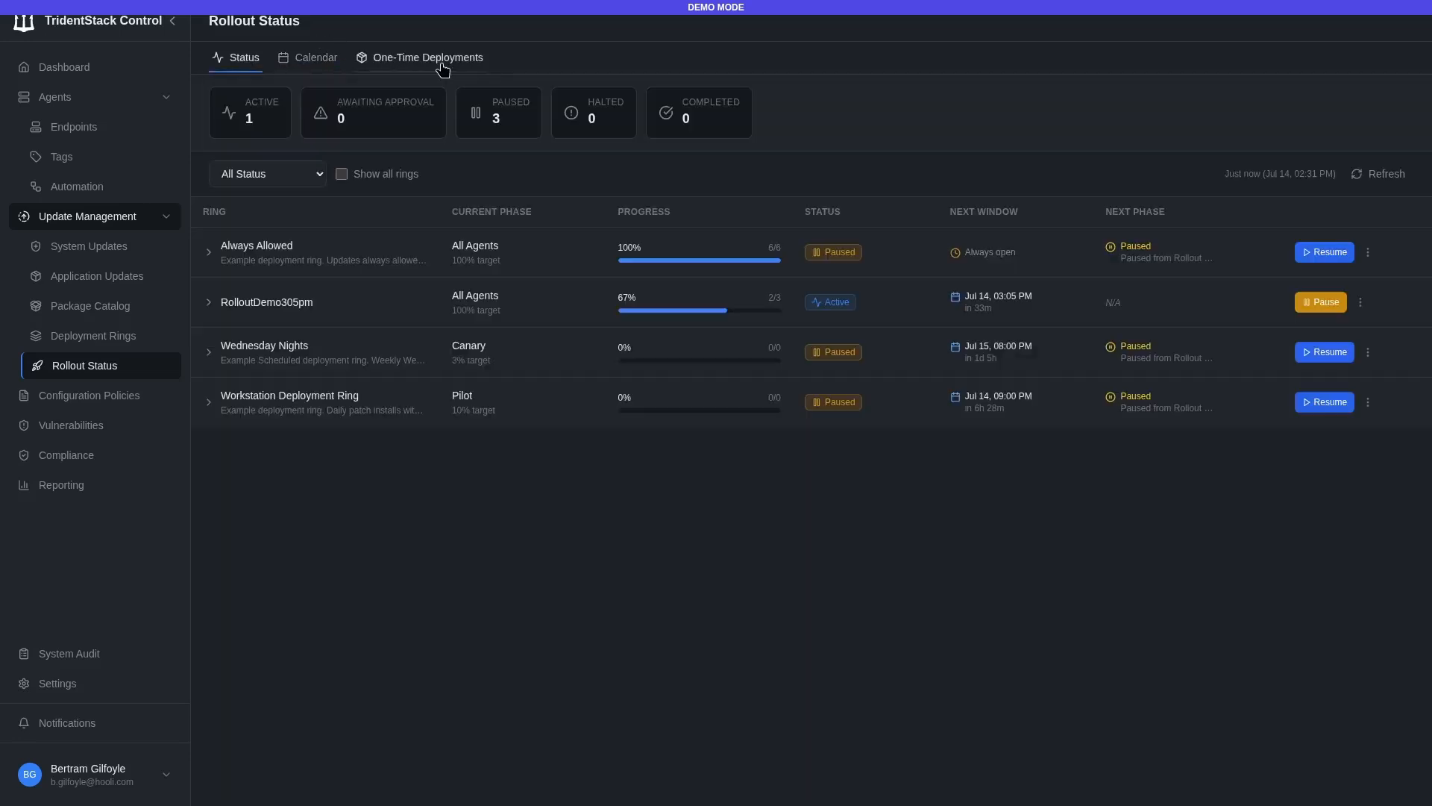
pyautogui.click(428, 60)
pyautogui.click(415, 180)
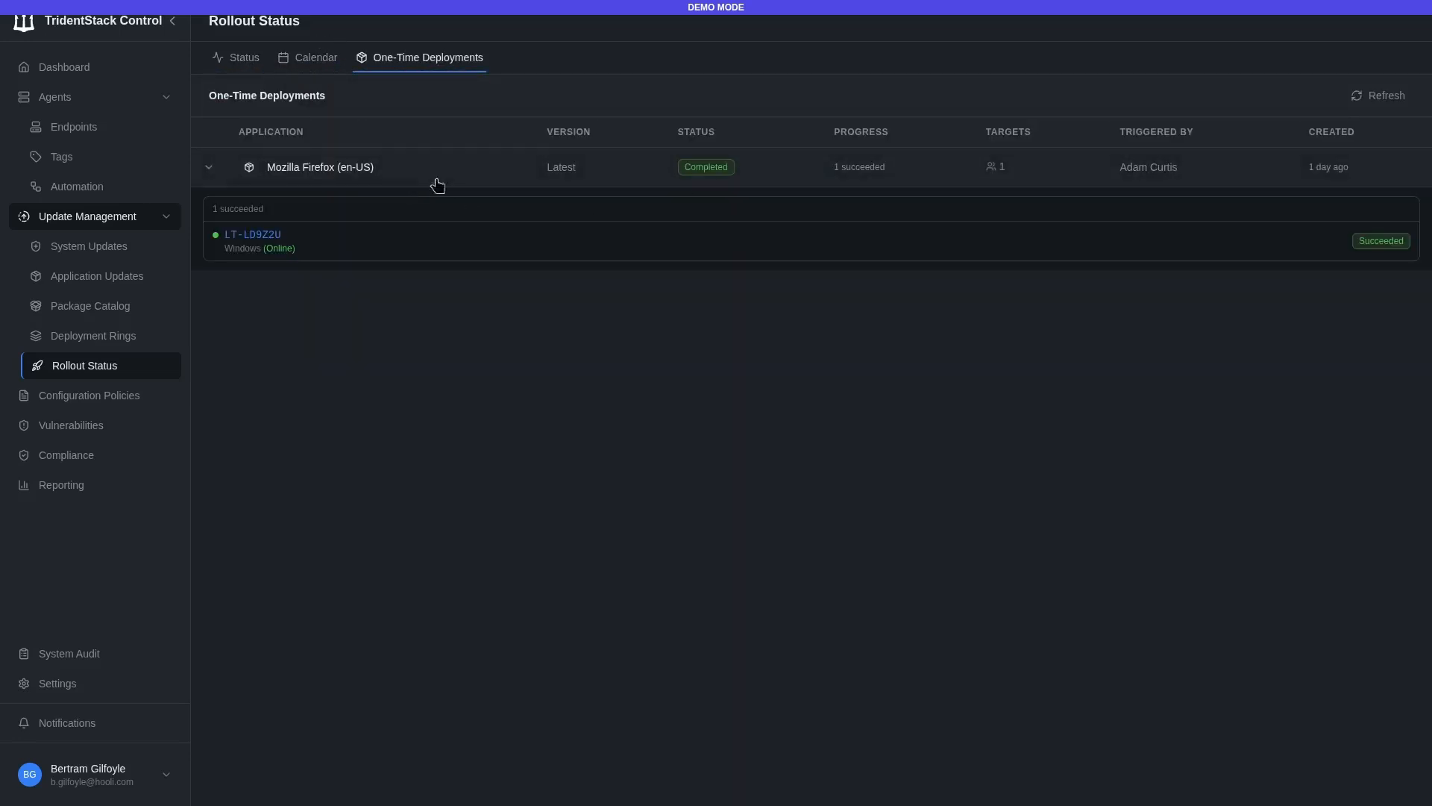
# - Select endpoints PIPER-1HT1W1 and DESKTOP-O6H2GD, examine the package and version options for deploying an application to them, and cancel
pyautogui.click(90, 128)
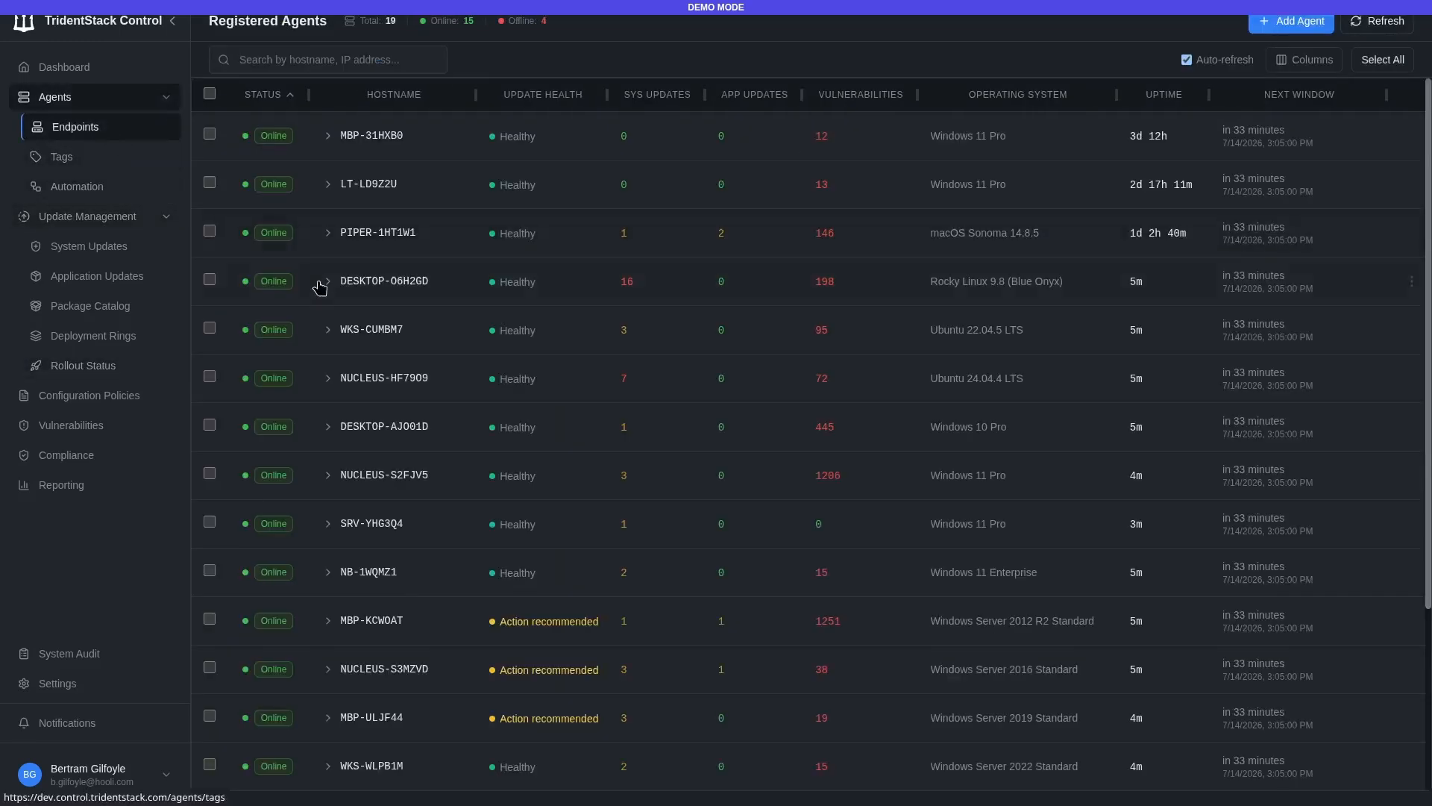
pyautogui.click(210, 230)
pyautogui.click(209, 279)
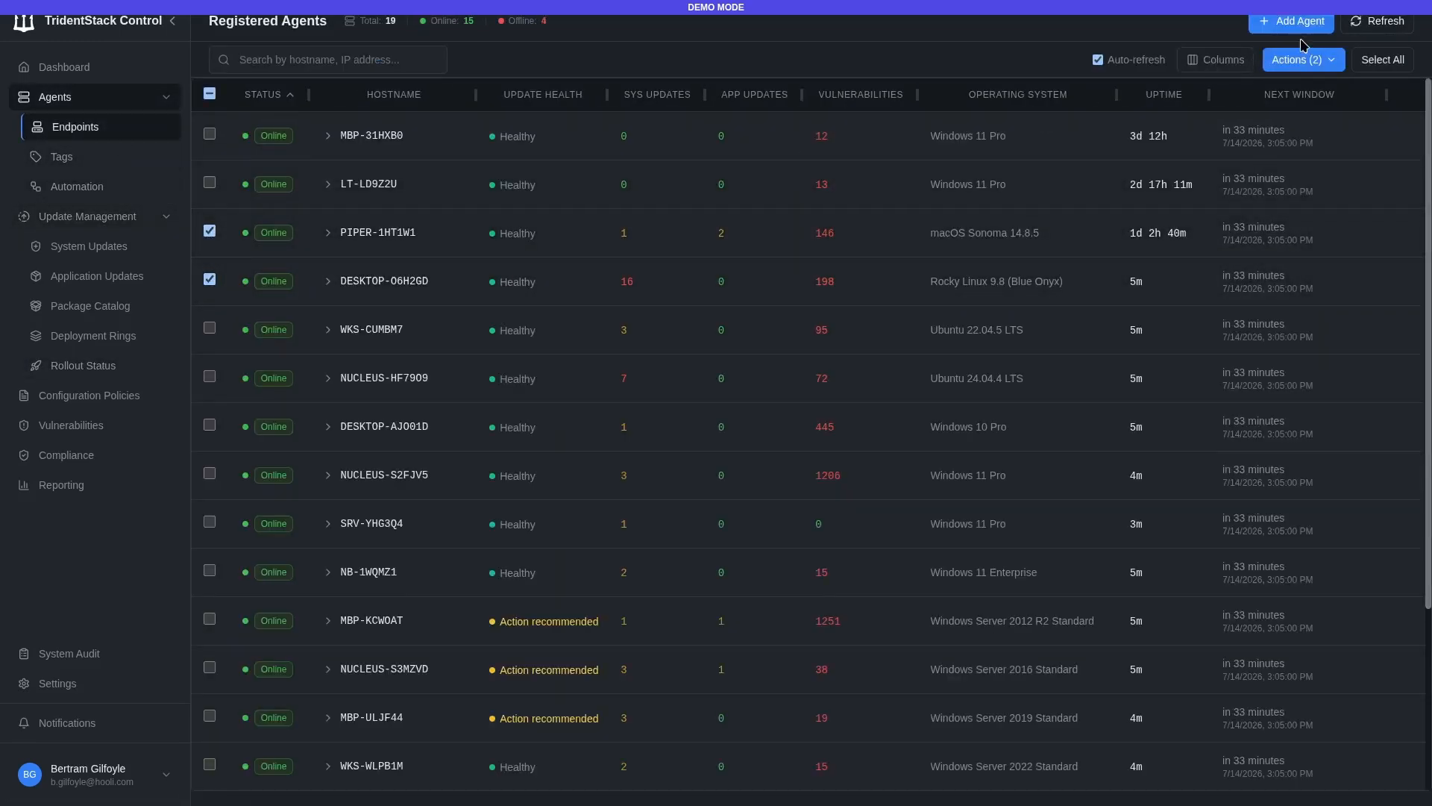
pyautogui.click(1304, 66)
pyautogui.click(1245, 201)
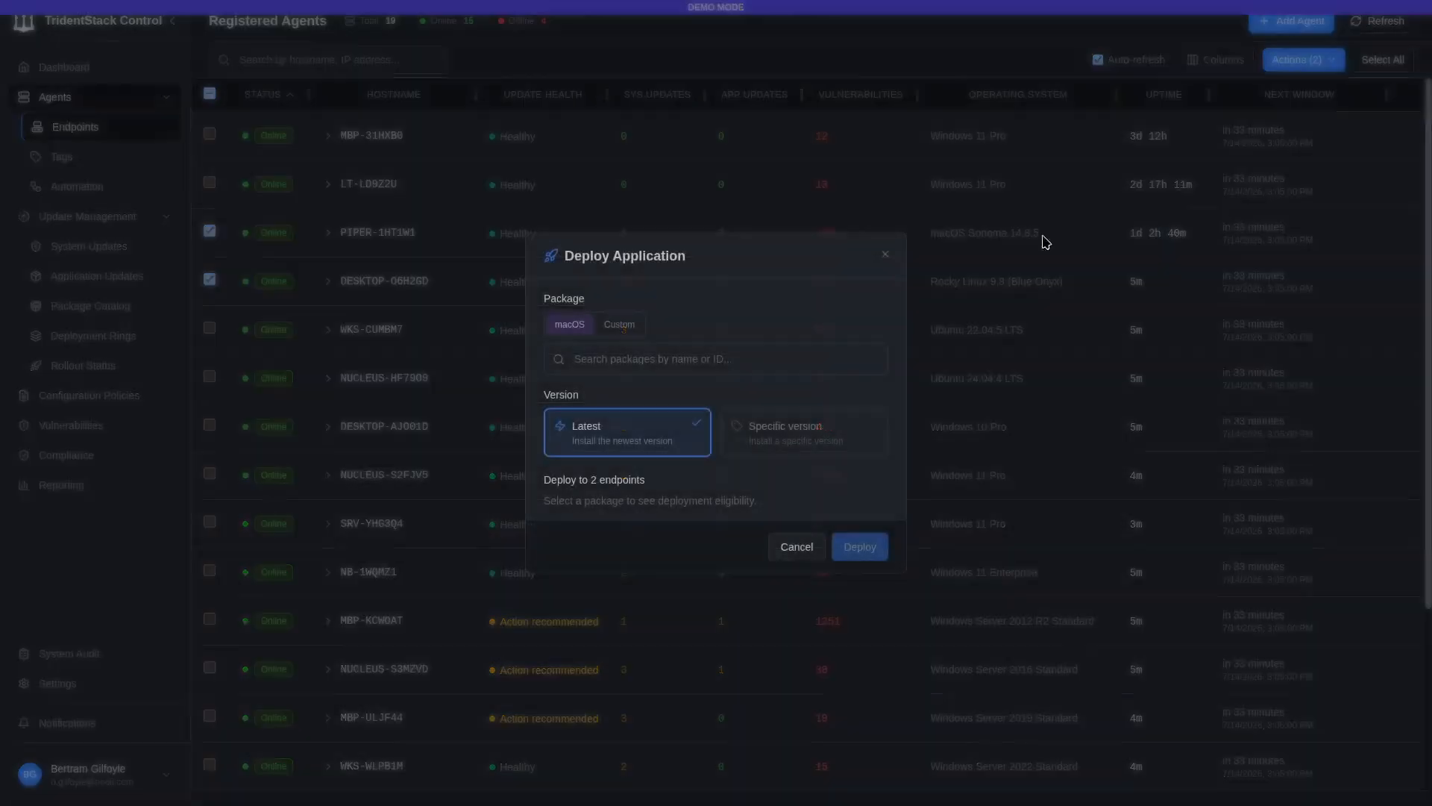
pyautogui.click(676, 361)
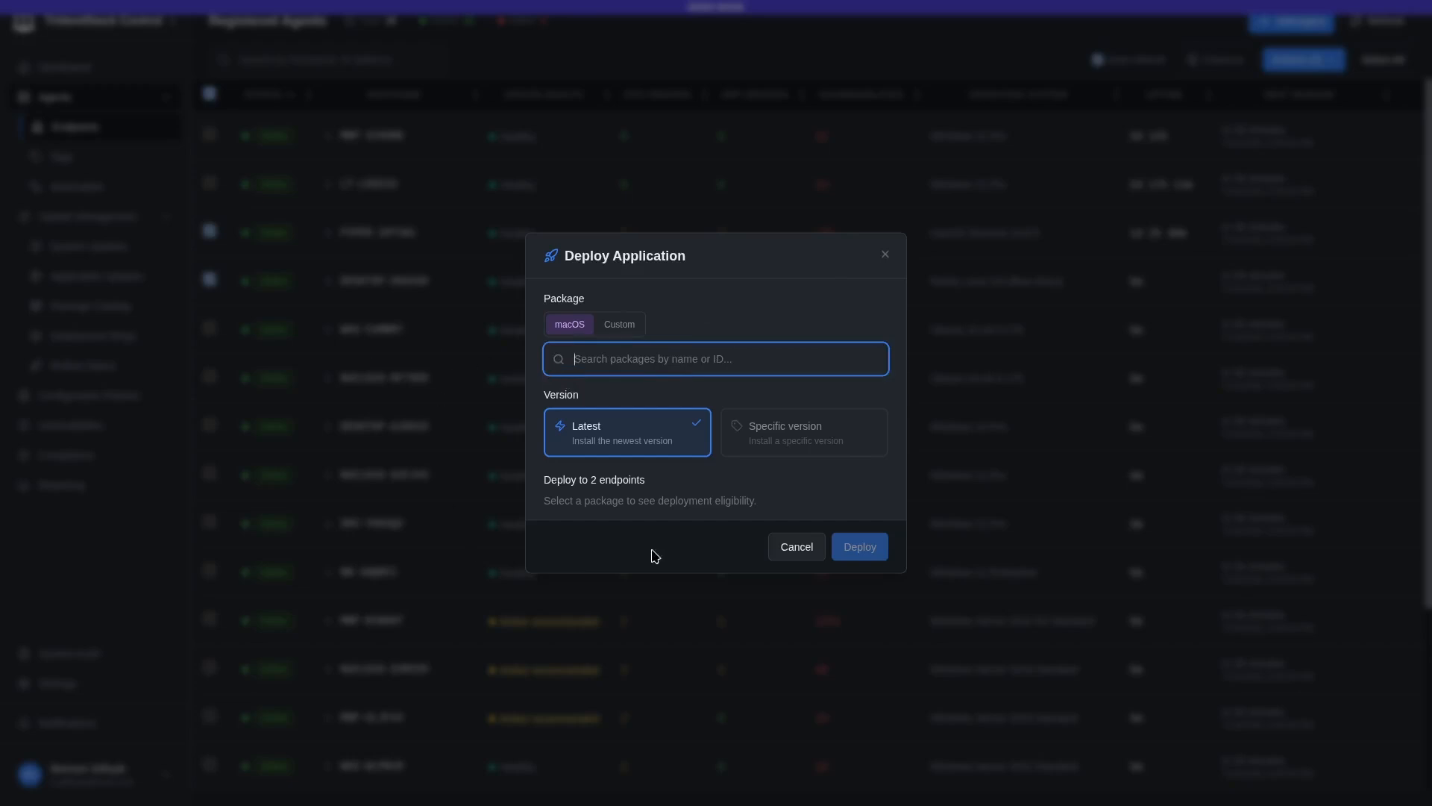
pyautogui.click(767, 567)
pyautogui.click(795, 546)
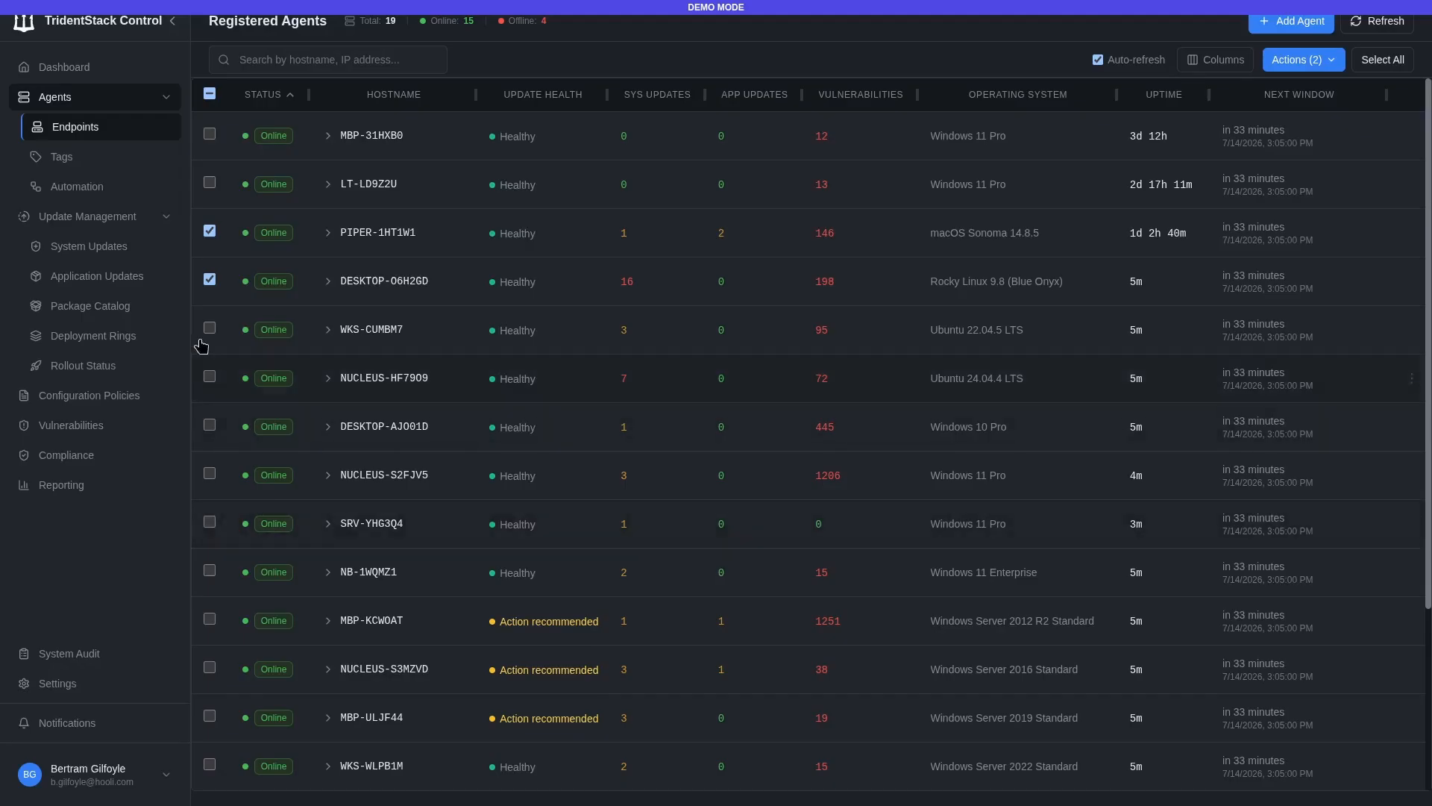
# - Return to the one-time deployments in Rollout Status and examine the endpoint result of the Mozilla Firefox (en-US) deployment
pyautogui.click(82, 365)
pyautogui.click(429, 54)
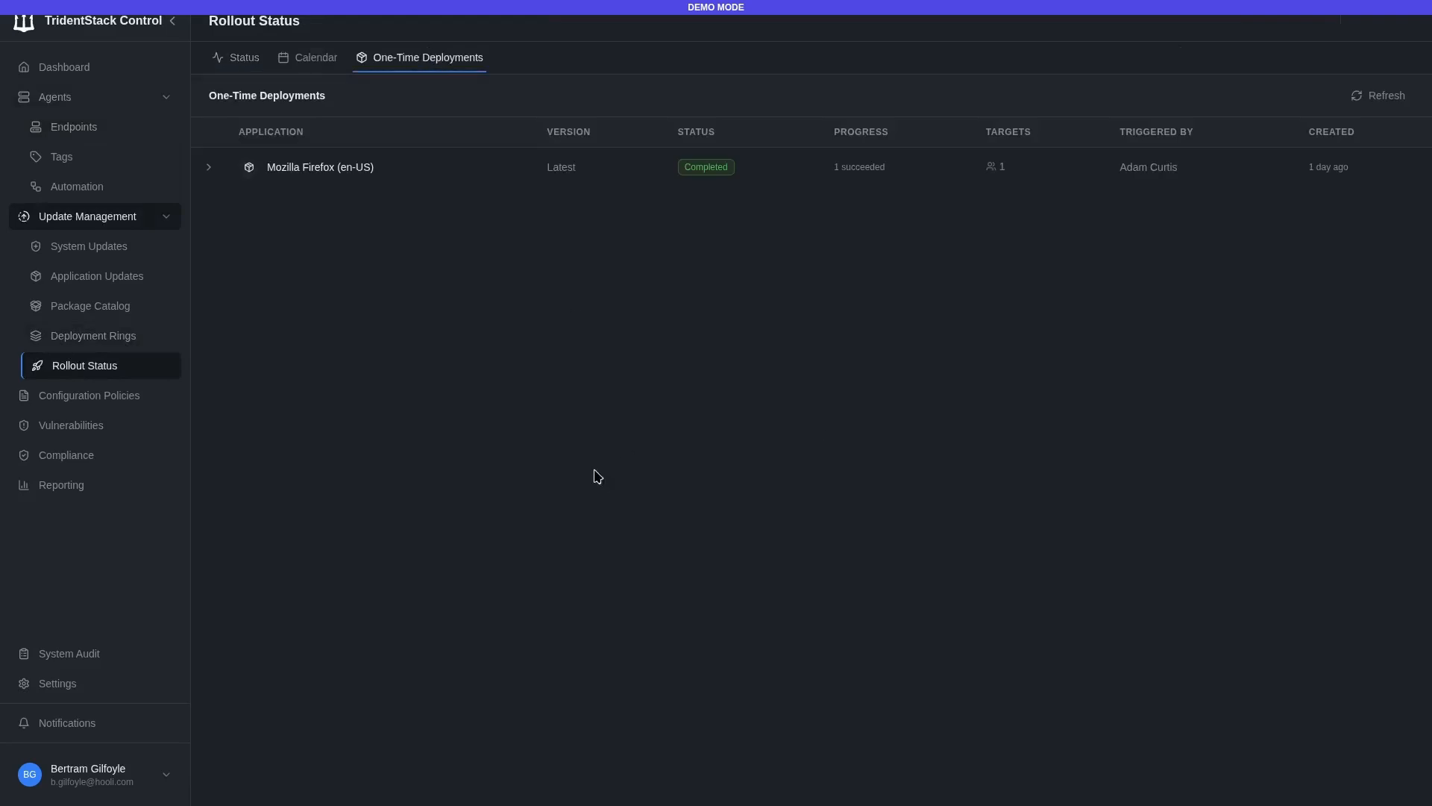
pyautogui.click(477, 164)
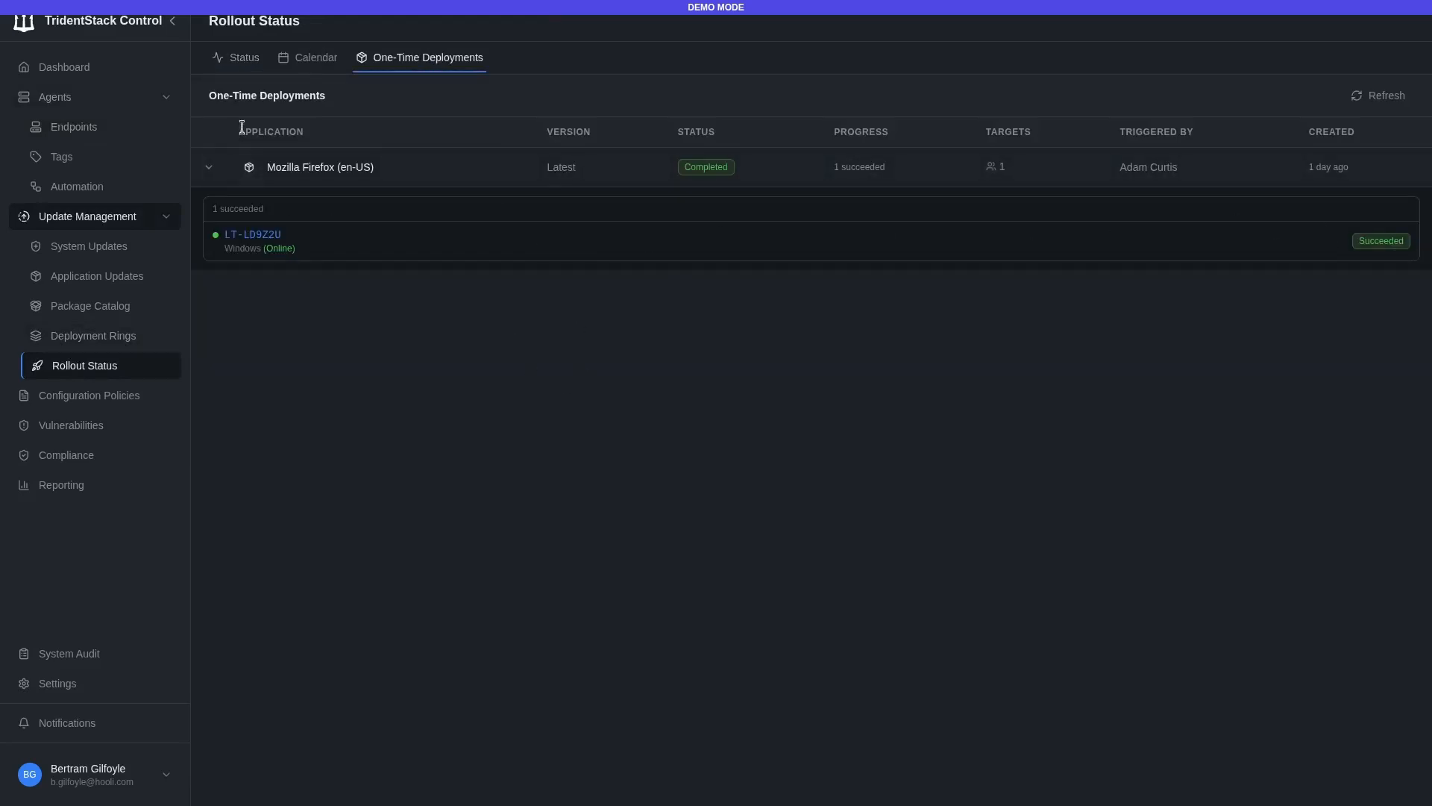
# - Open the Always Allowed ring's rollout details and check its agents by failed status and as a full list
pyautogui.click(306, 60)
pyautogui.click(240, 59)
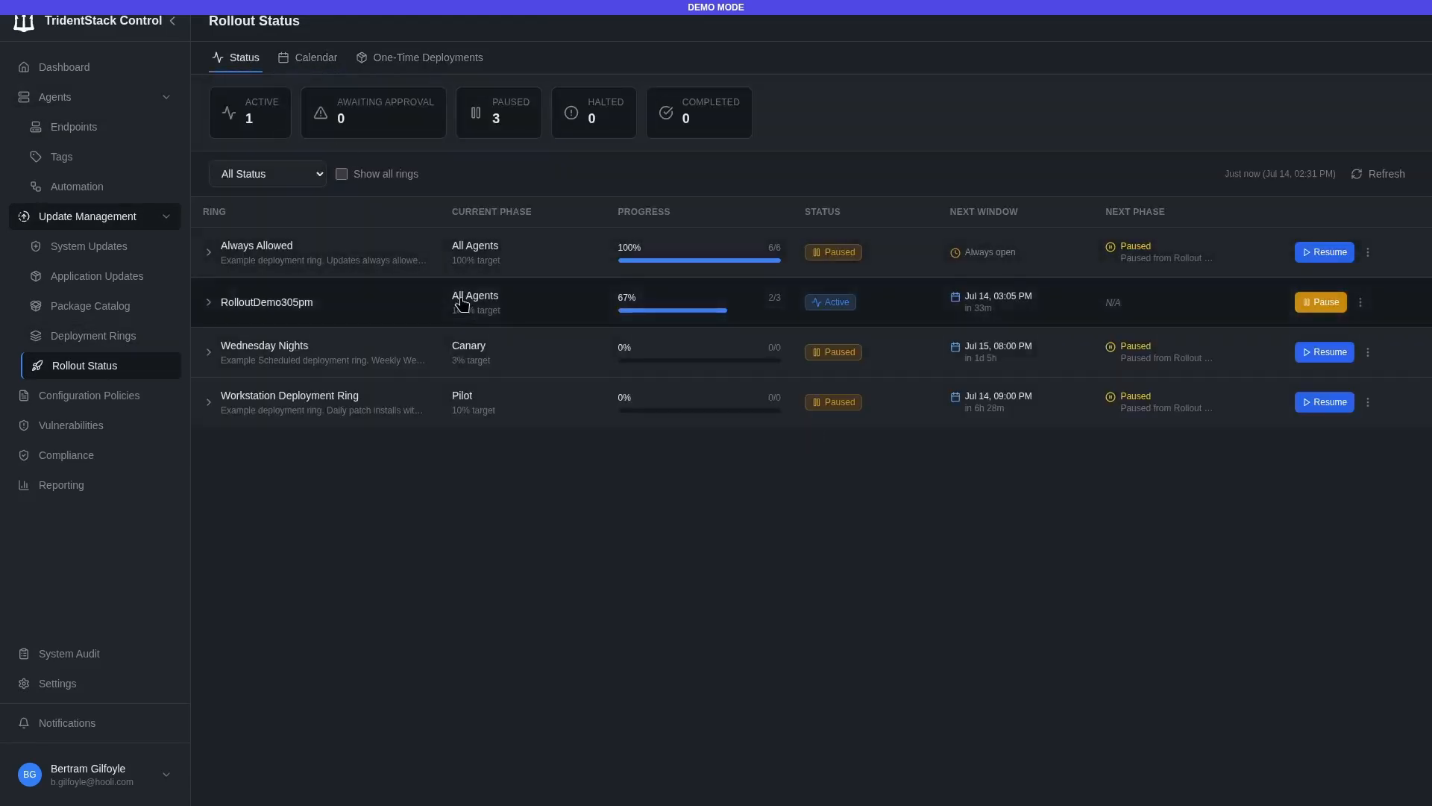
pyautogui.click(386, 247)
pyautogui.click(270, 399)
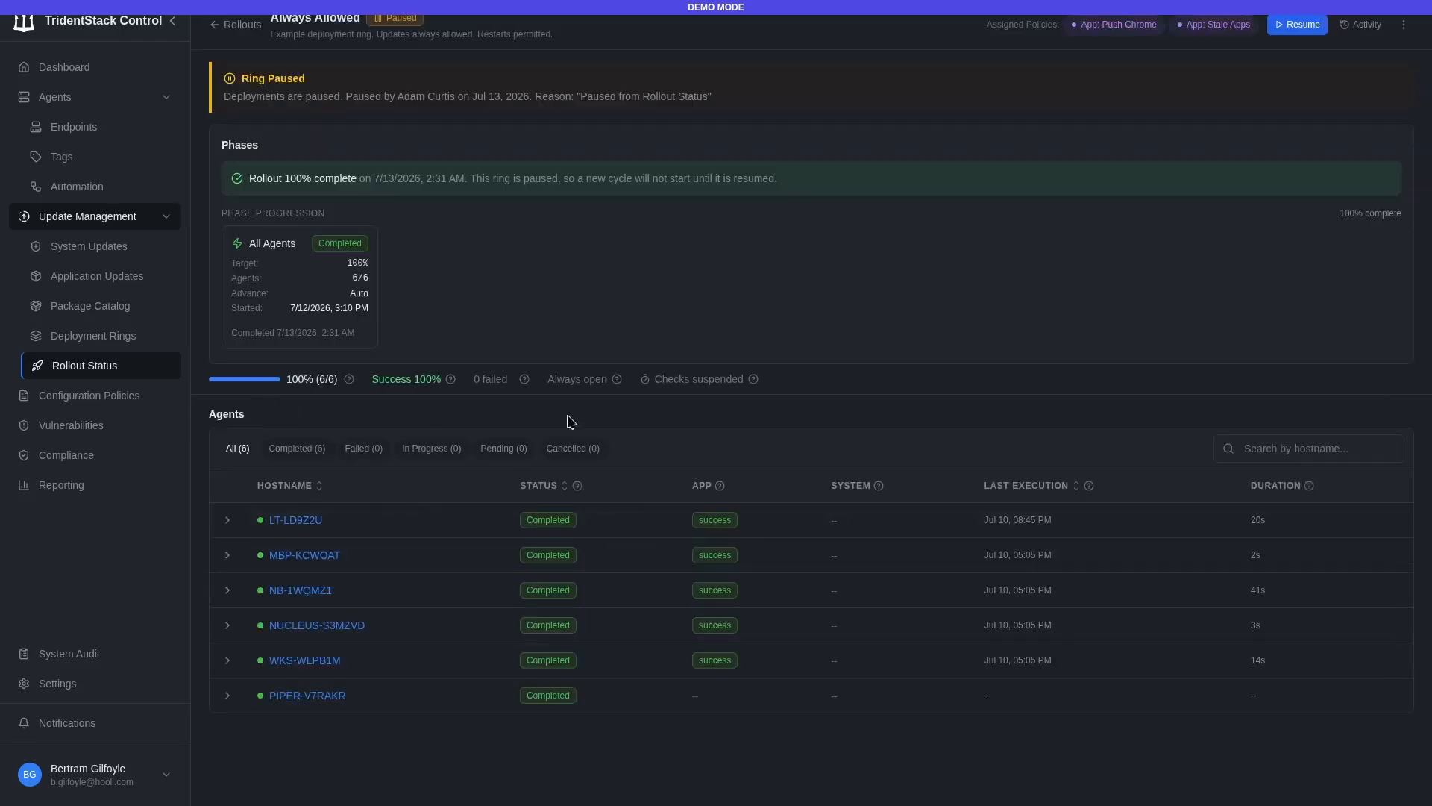
pyautogui.click(353, 450)
pyautogui.click(252, 450)
pyautogui.click(298, 522)
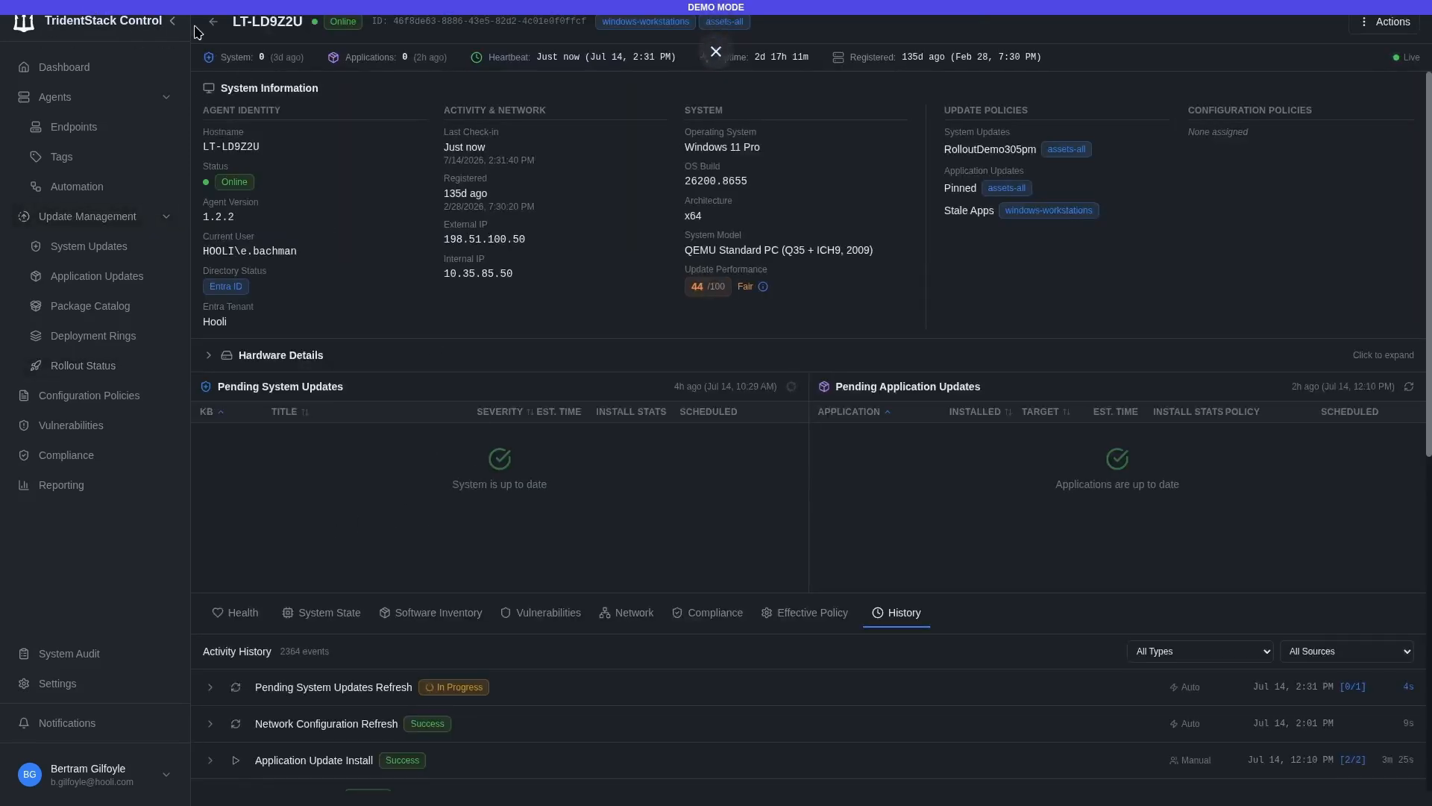
pyautogui.click(716, 51)
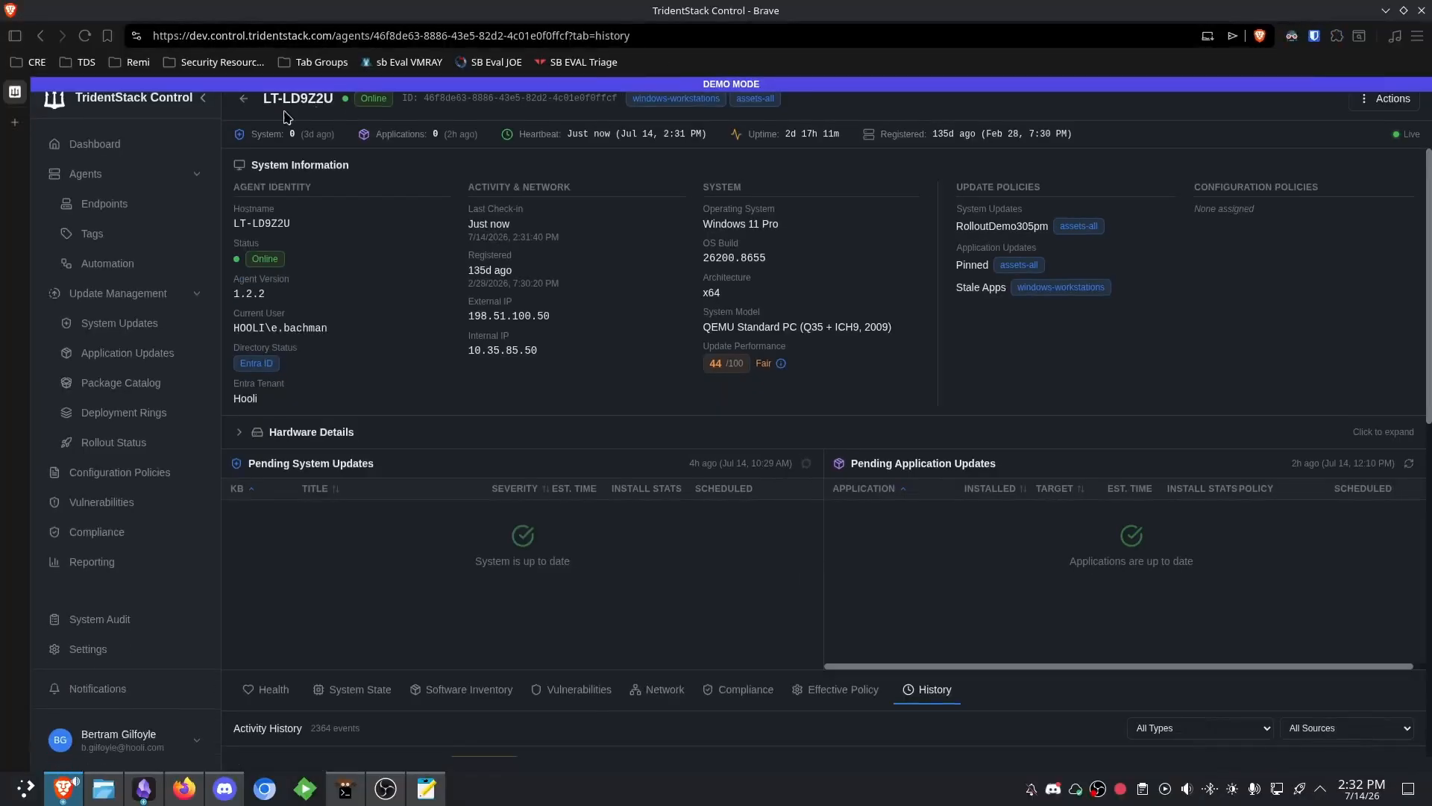
pyautogui.click(37, 37)
pyautogui.press('F11')
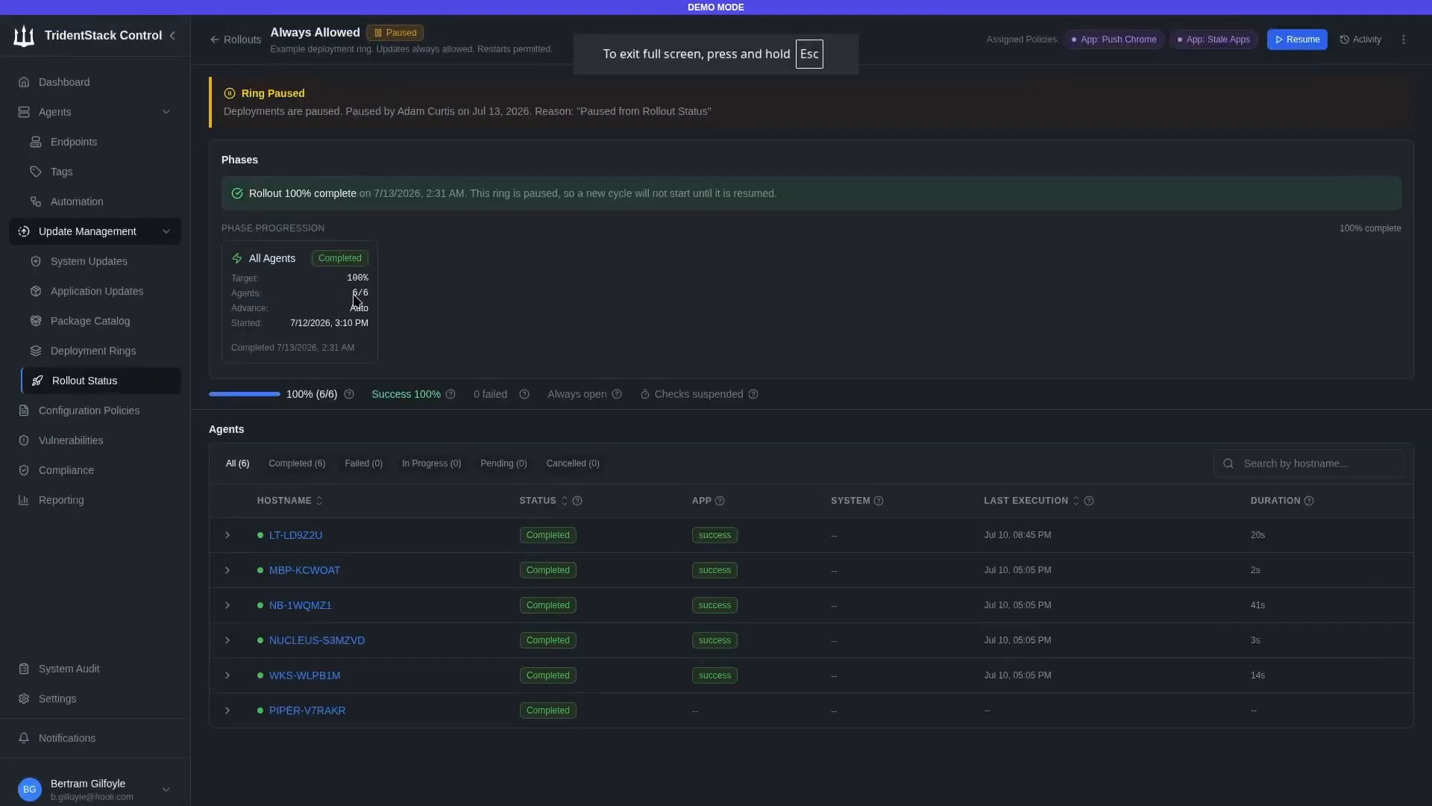
# - Check the ring's failed agents, list all agents again, expand LT-LD9Z2U's executions and open the latest one in its history
pyautogui.click(364, 467)
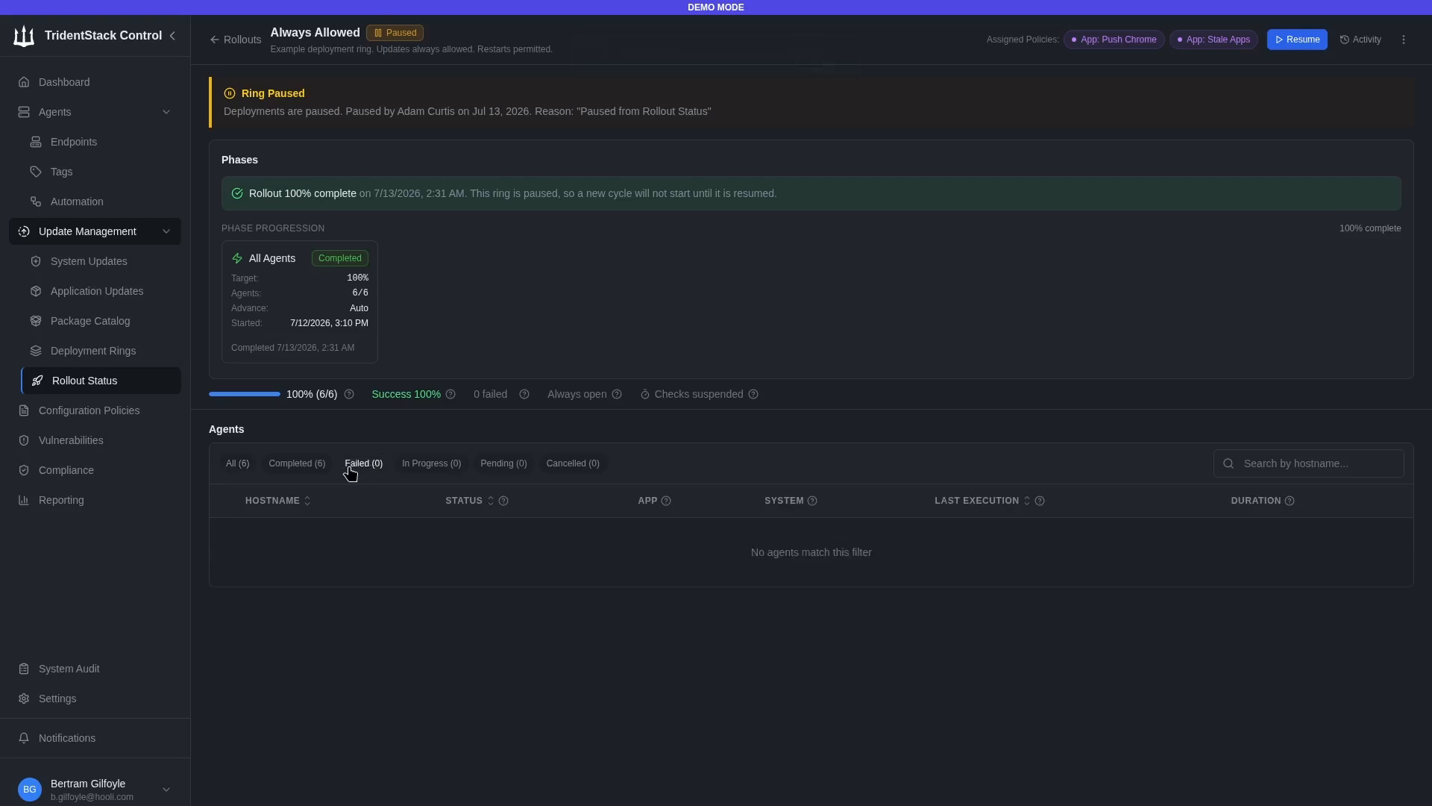
pyautogui.click(252, 466)
pyautogui.click(250, 534)
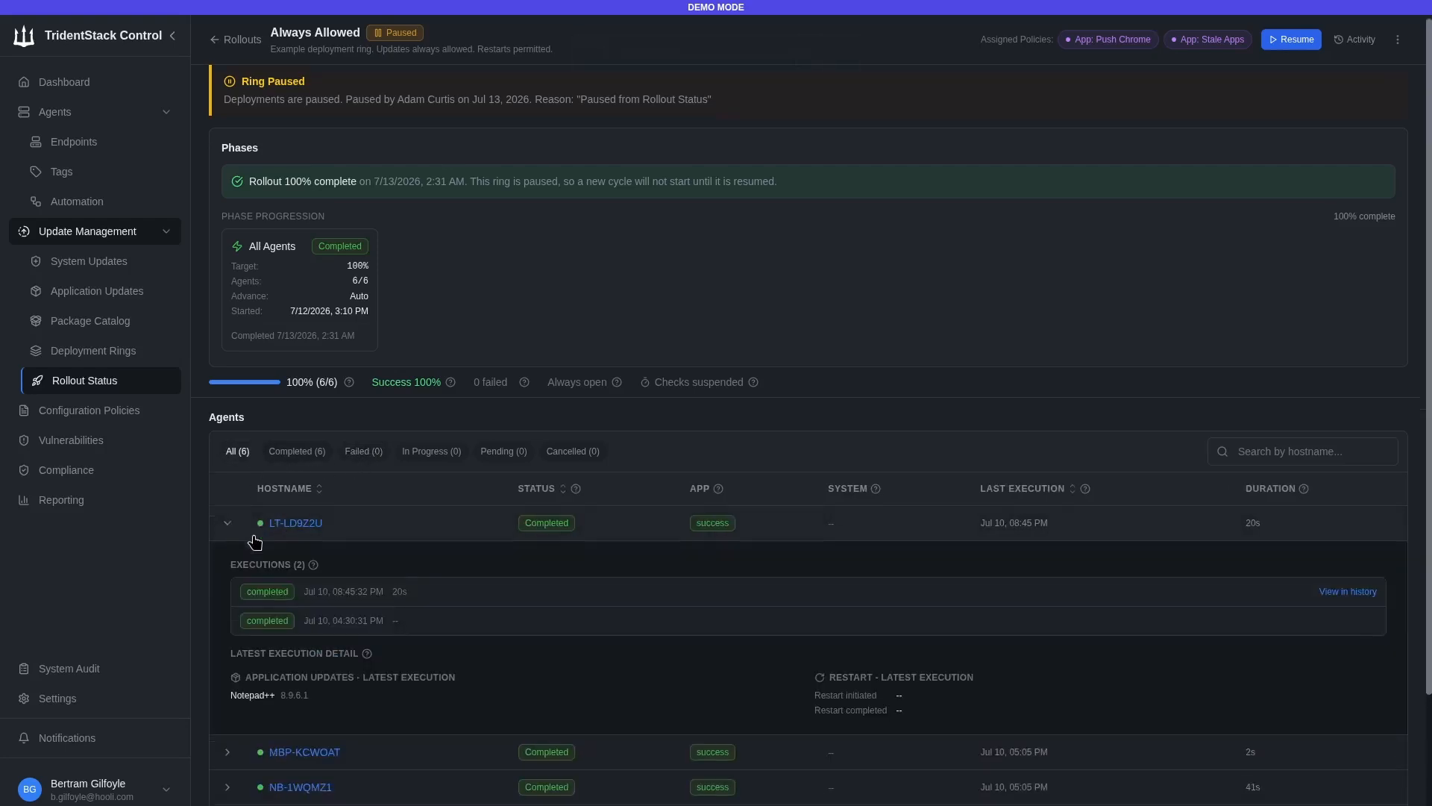
pyautogui.scroll(-2, 310, 567)
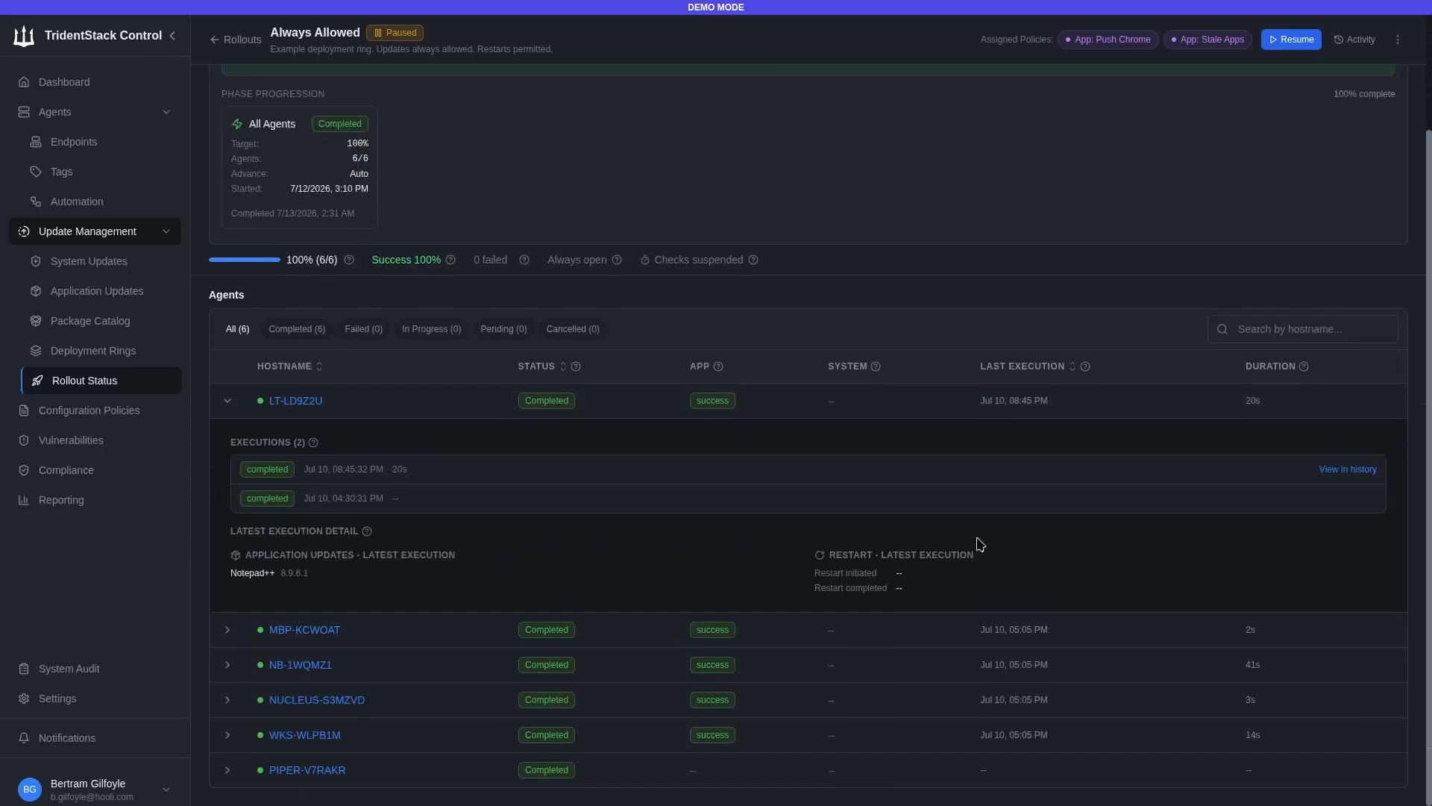
pyautogui.click(1350, 470)
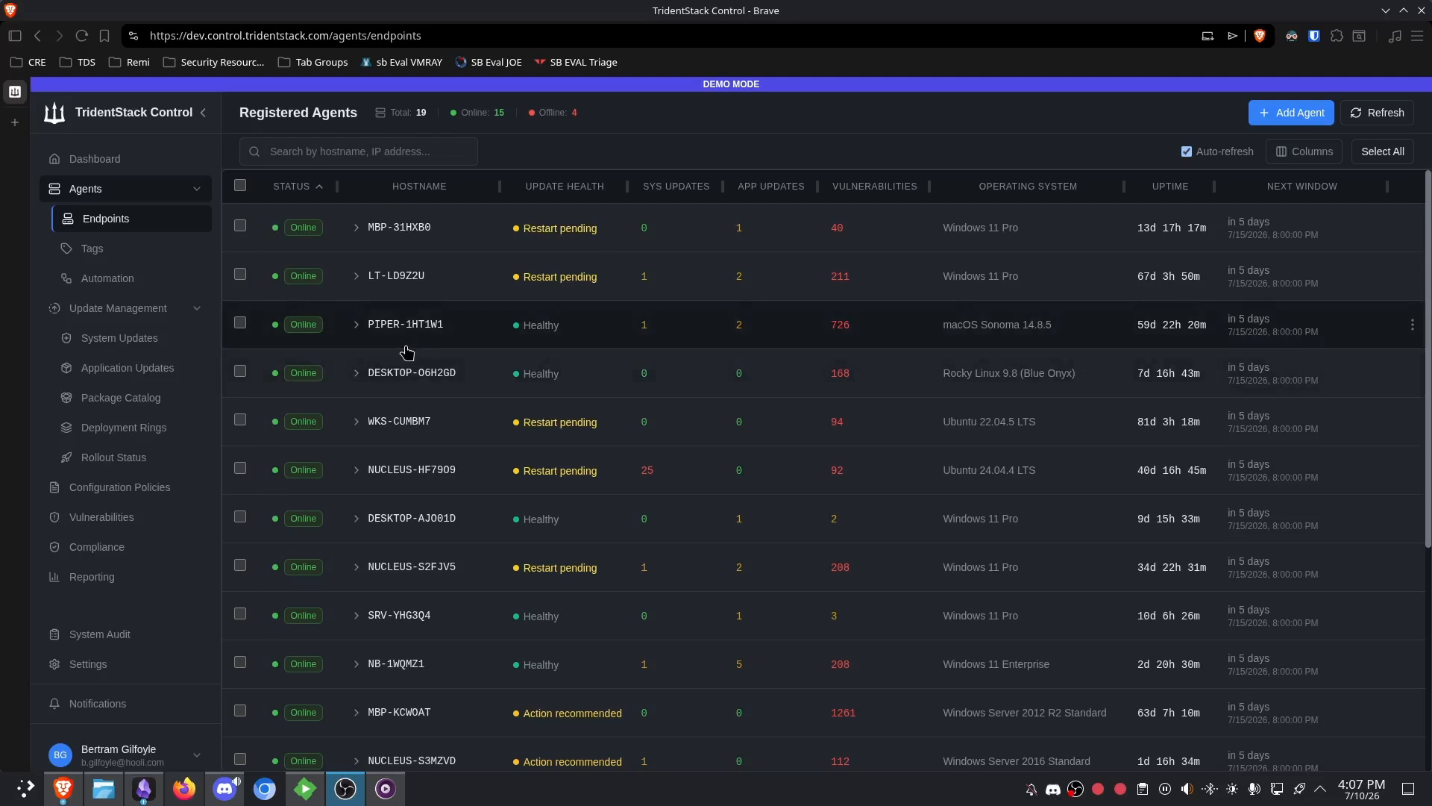
# - Open the list of deployment rings
pyautogui.click(168, 431)
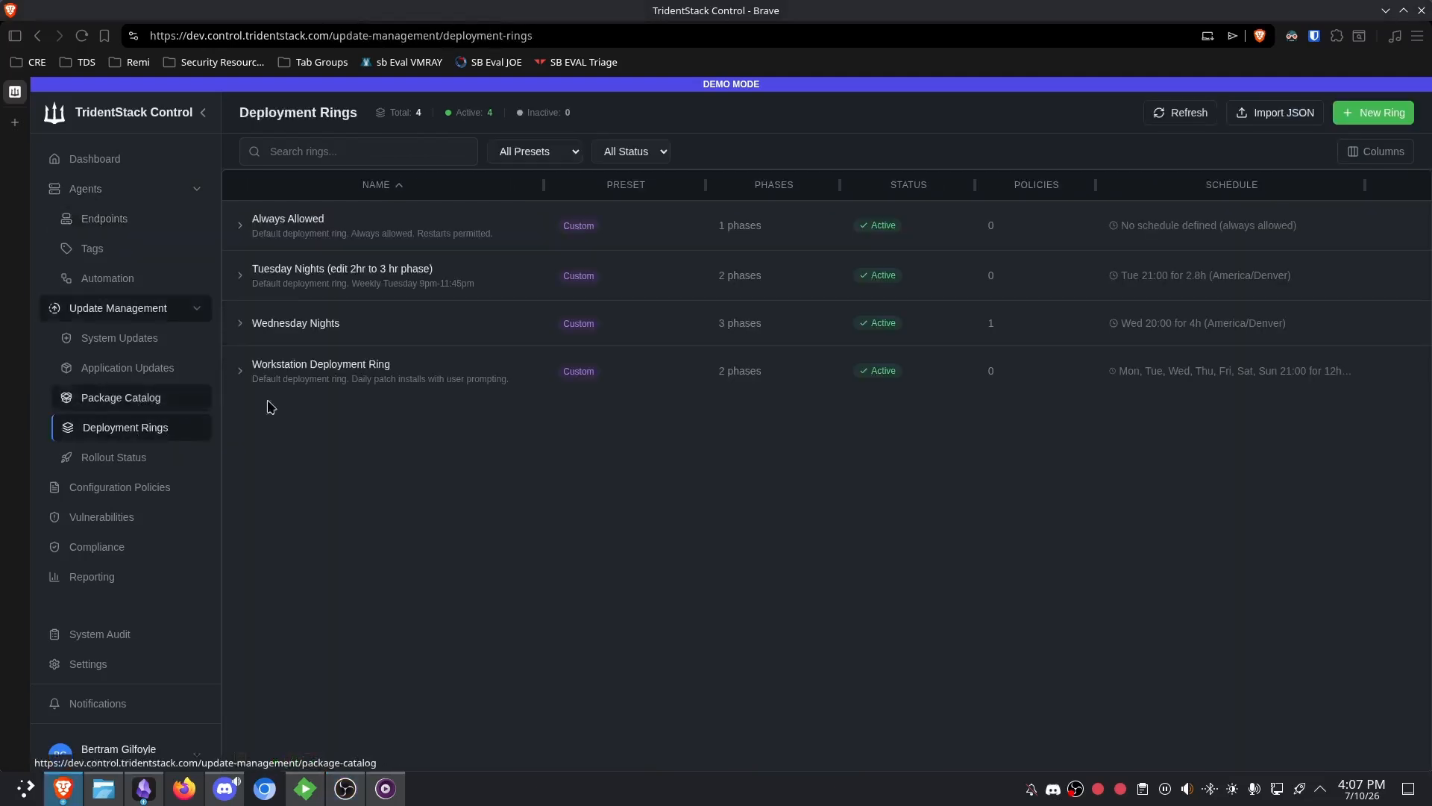
# - Expand the Workstation Deployment Ring's details and open the ring for editing
pyautogui.click(291, 382)
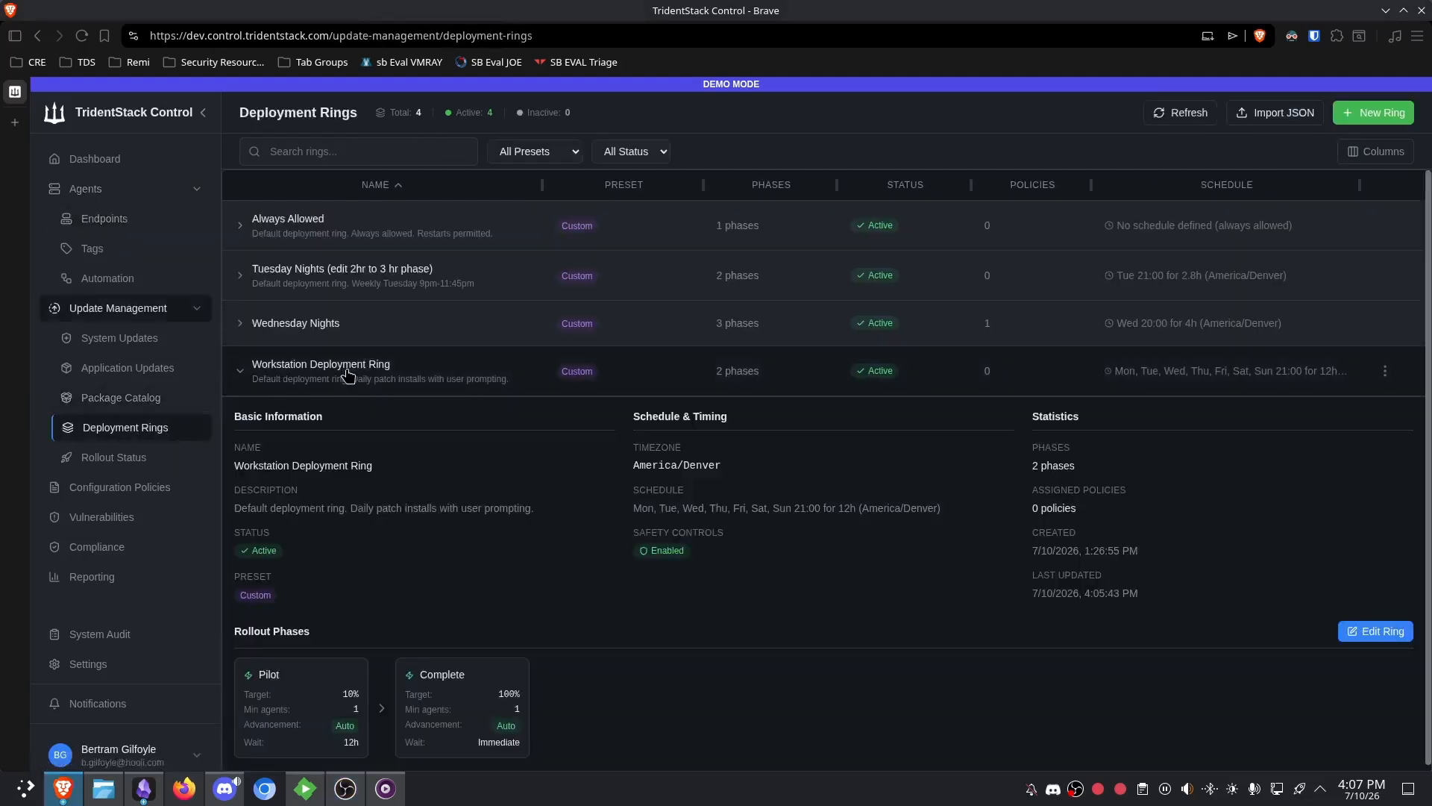
pyautogui.moveTo(233, 509); pyautogui.dragTo(344, 508)
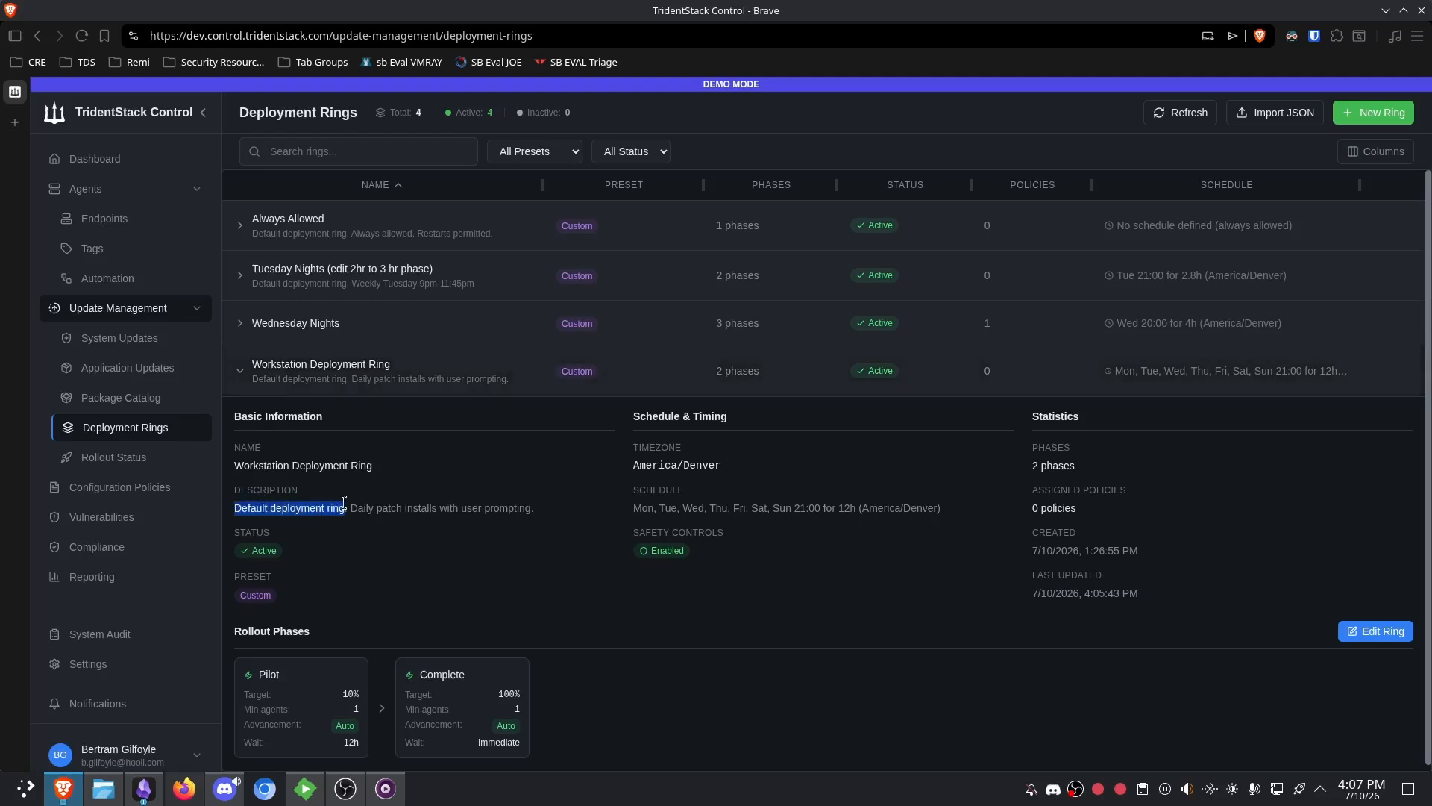
pyautogui.click(552, 561)
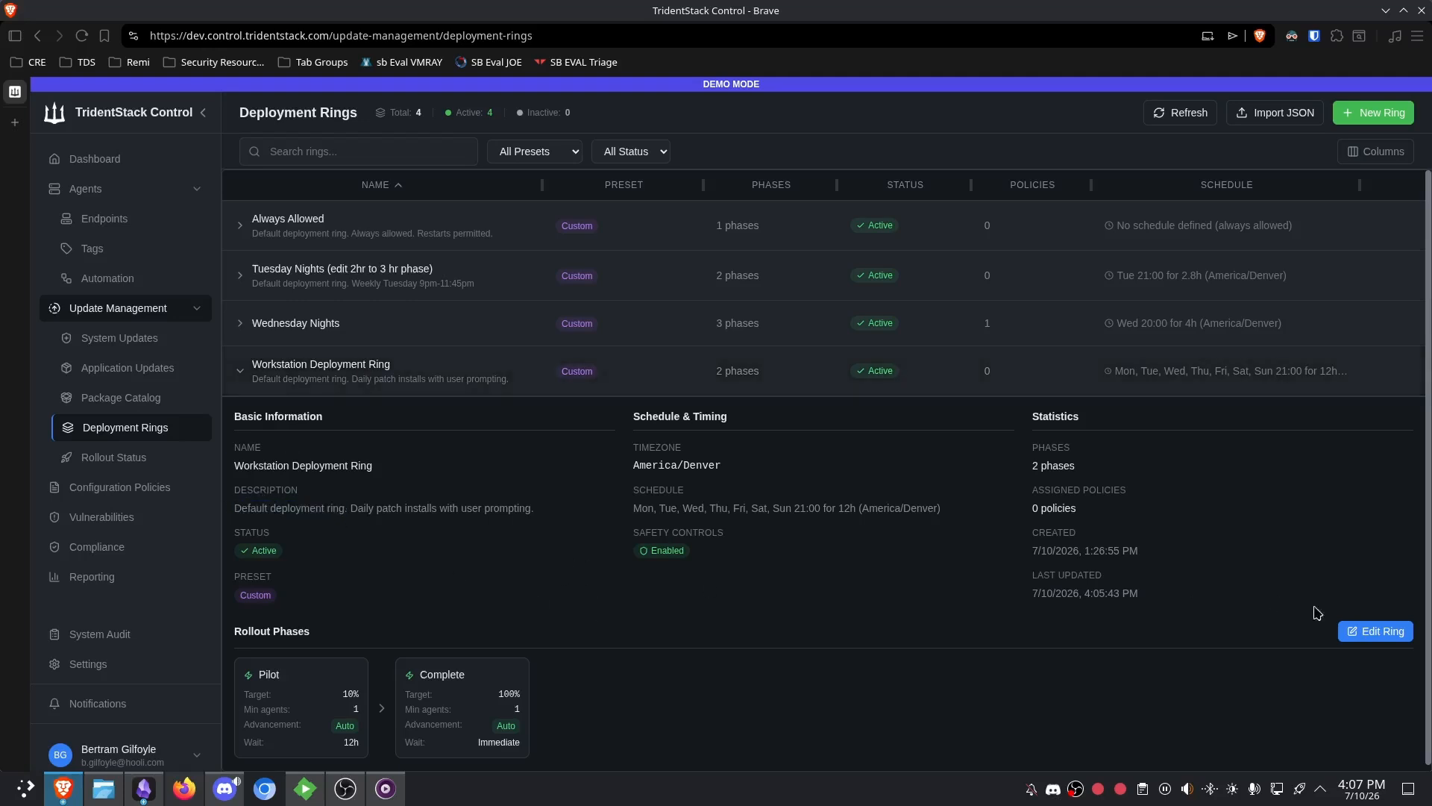
pyautogui.click(1370, 631)
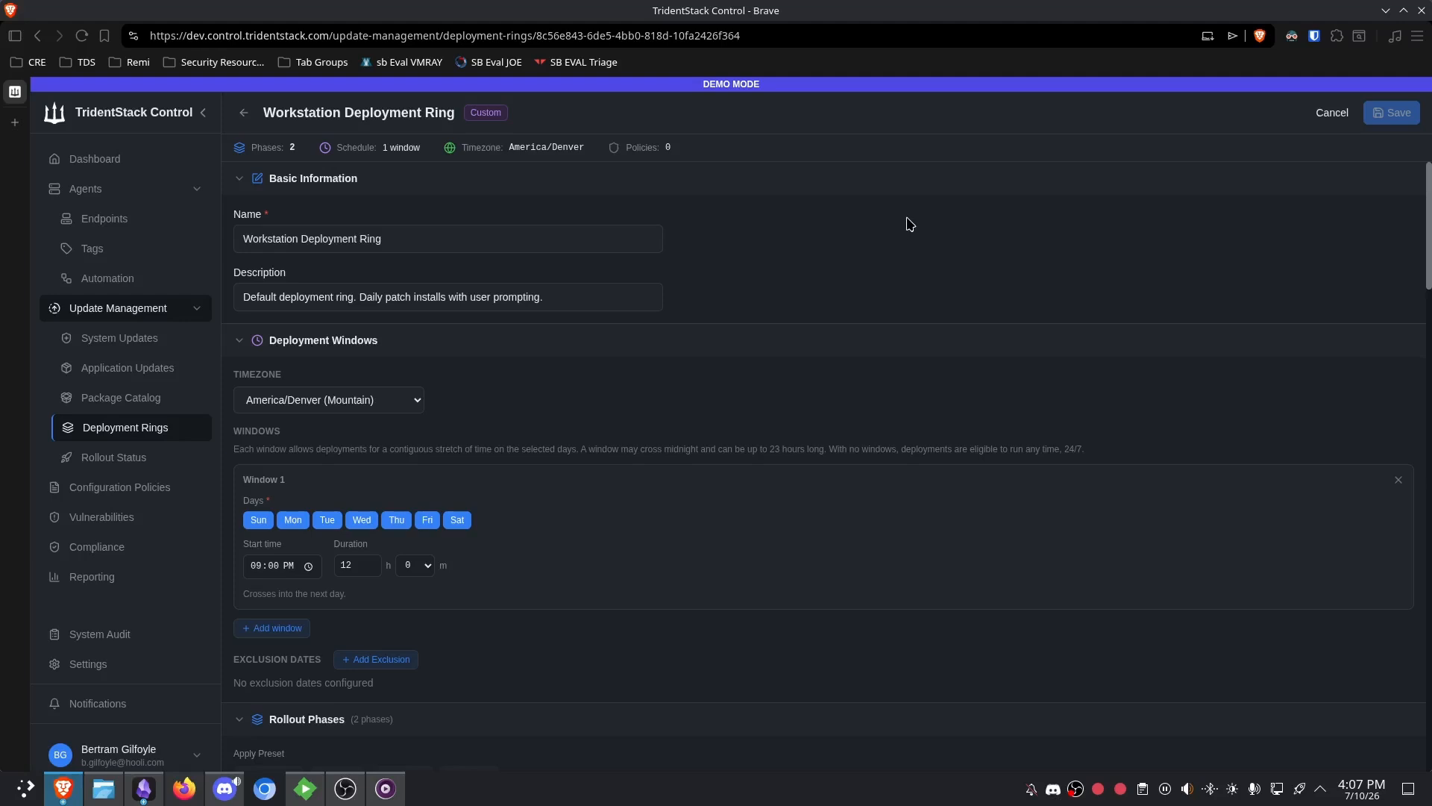
# - Examine the start time and duration of Window 1 in the ring's deployment windows
pyautogui.scroll(-1, 902, 213)
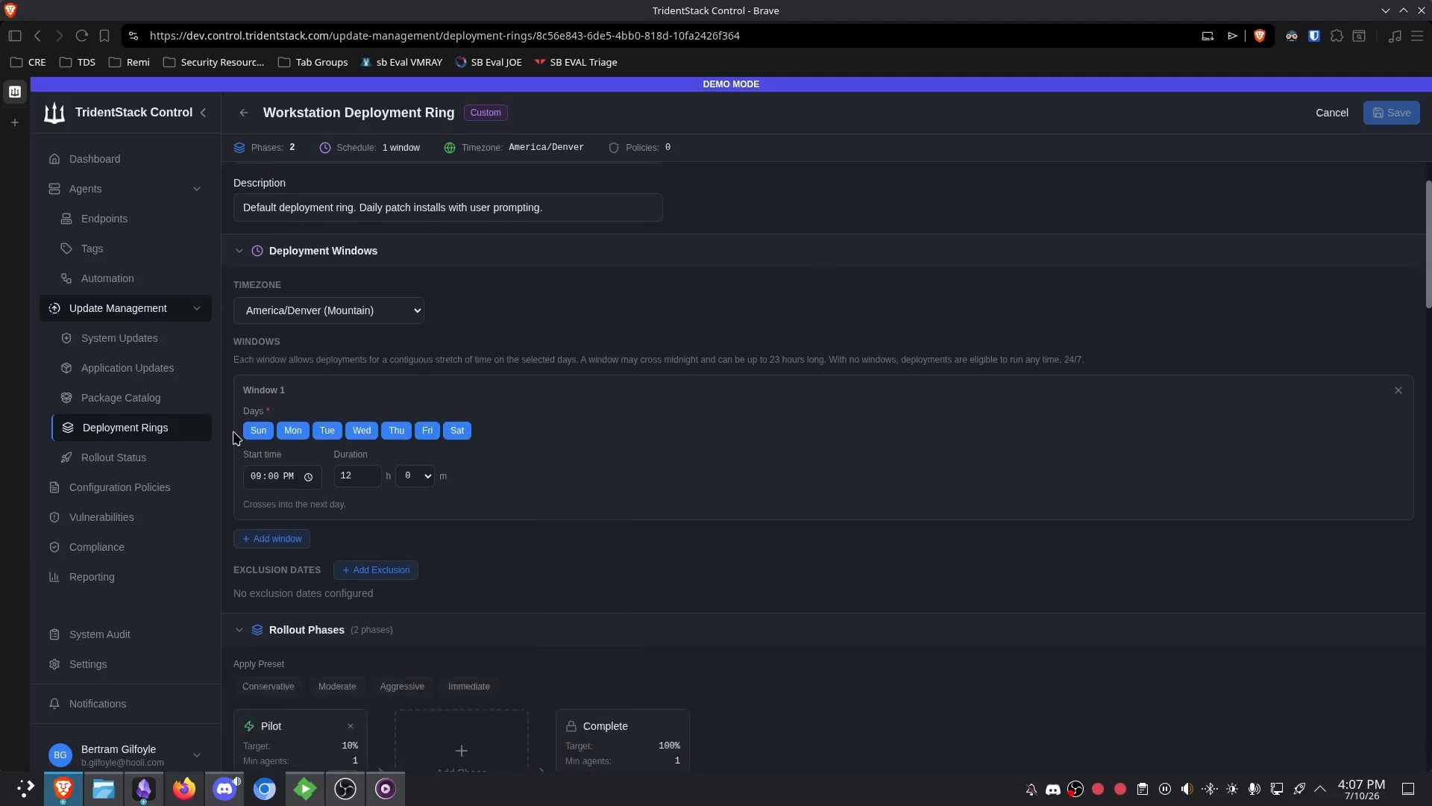
pyautogui.scroll(-1, 351, 407)
pyautogui.click(288, 386)
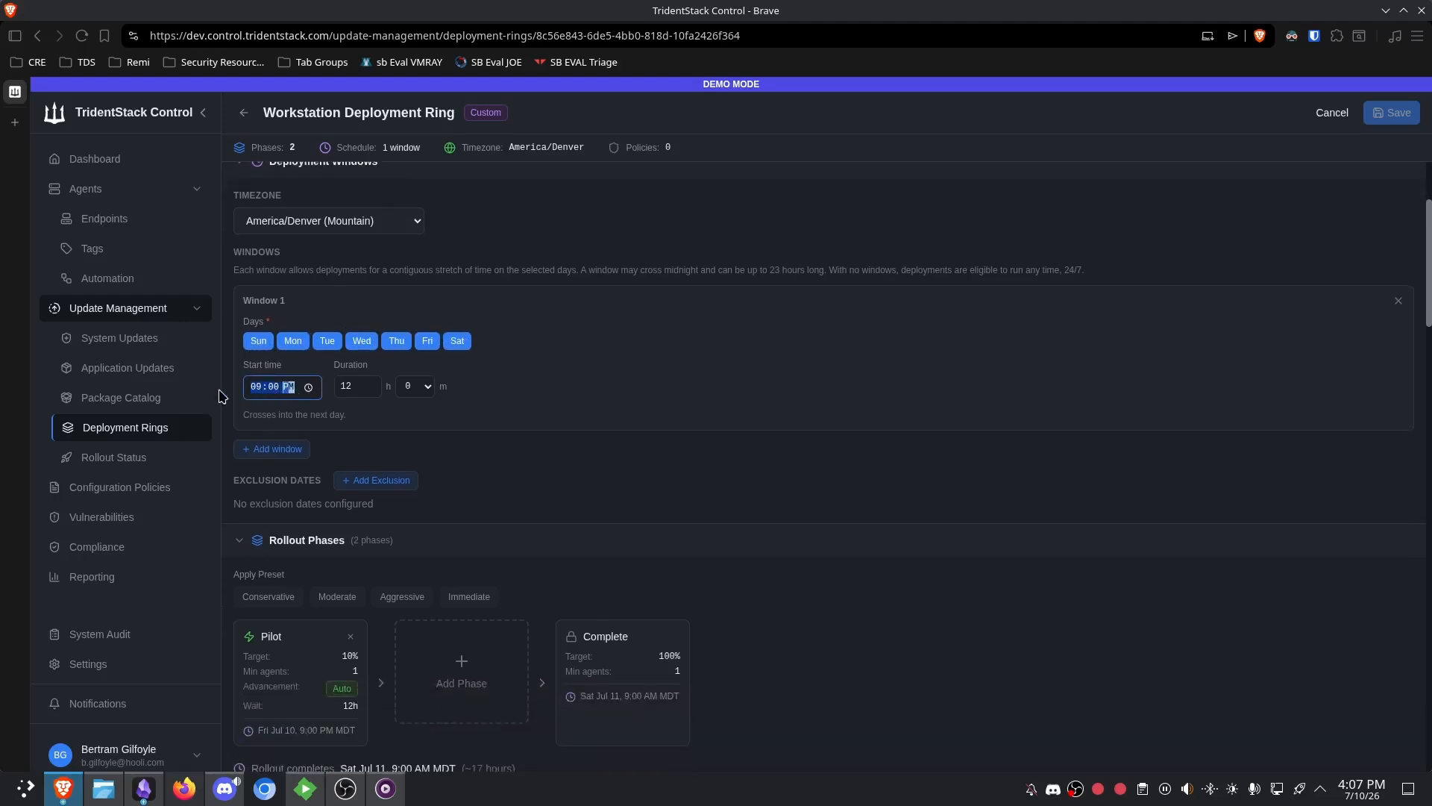
pyautogui.click(361, 386)
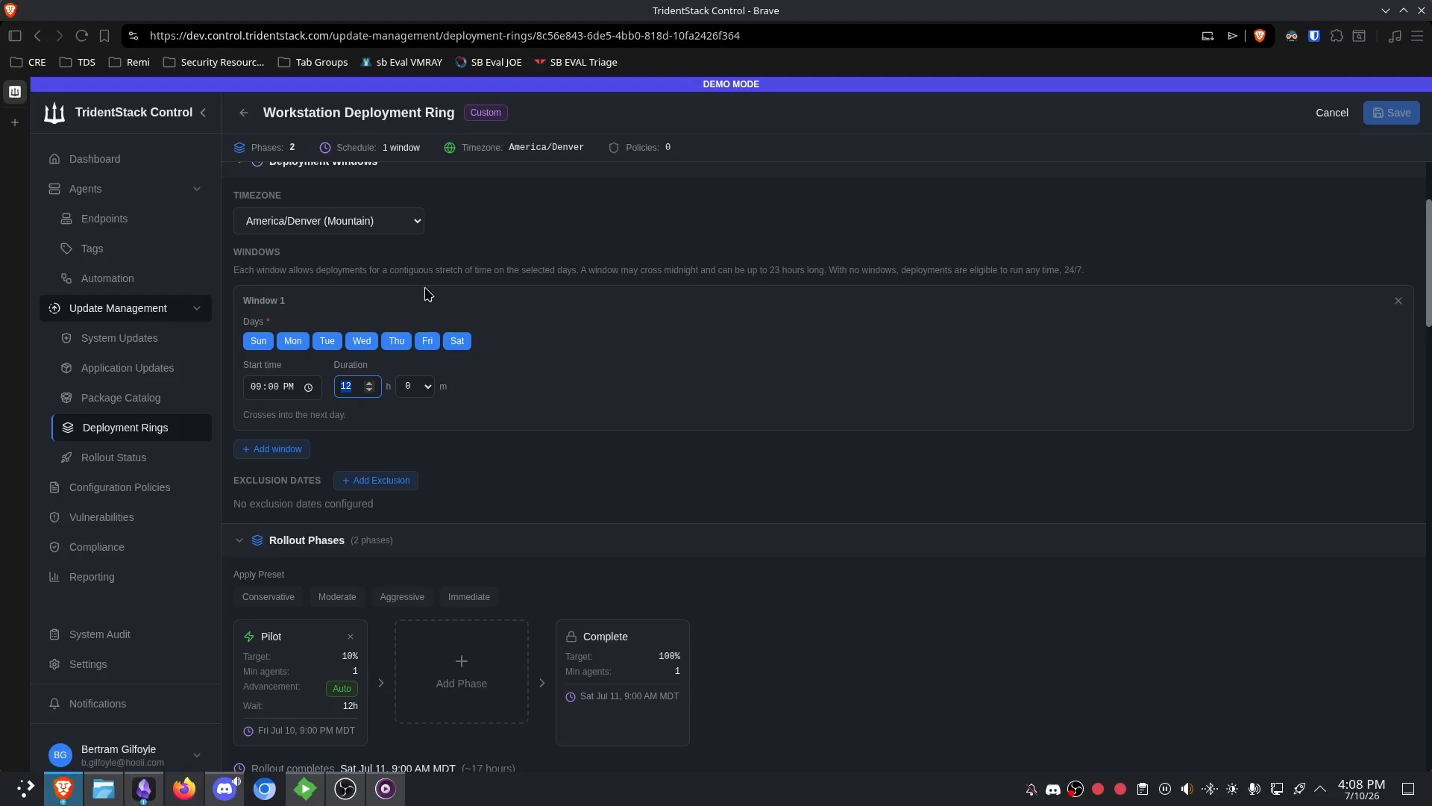
pyautogui.click(634, 337)
pyautogui.scroll(2, 746, 326)
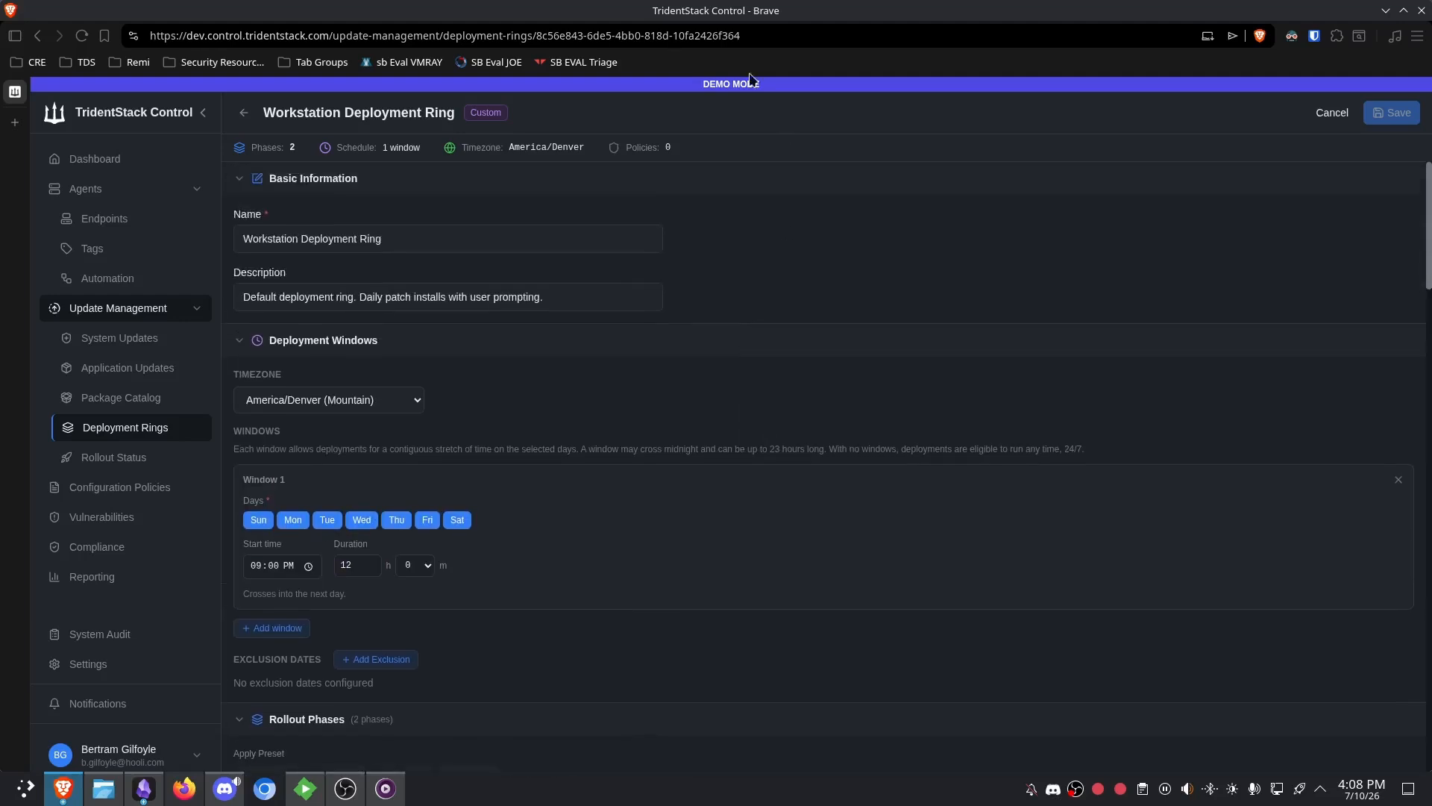
pyautogui.scroll(-1, 366, 447)
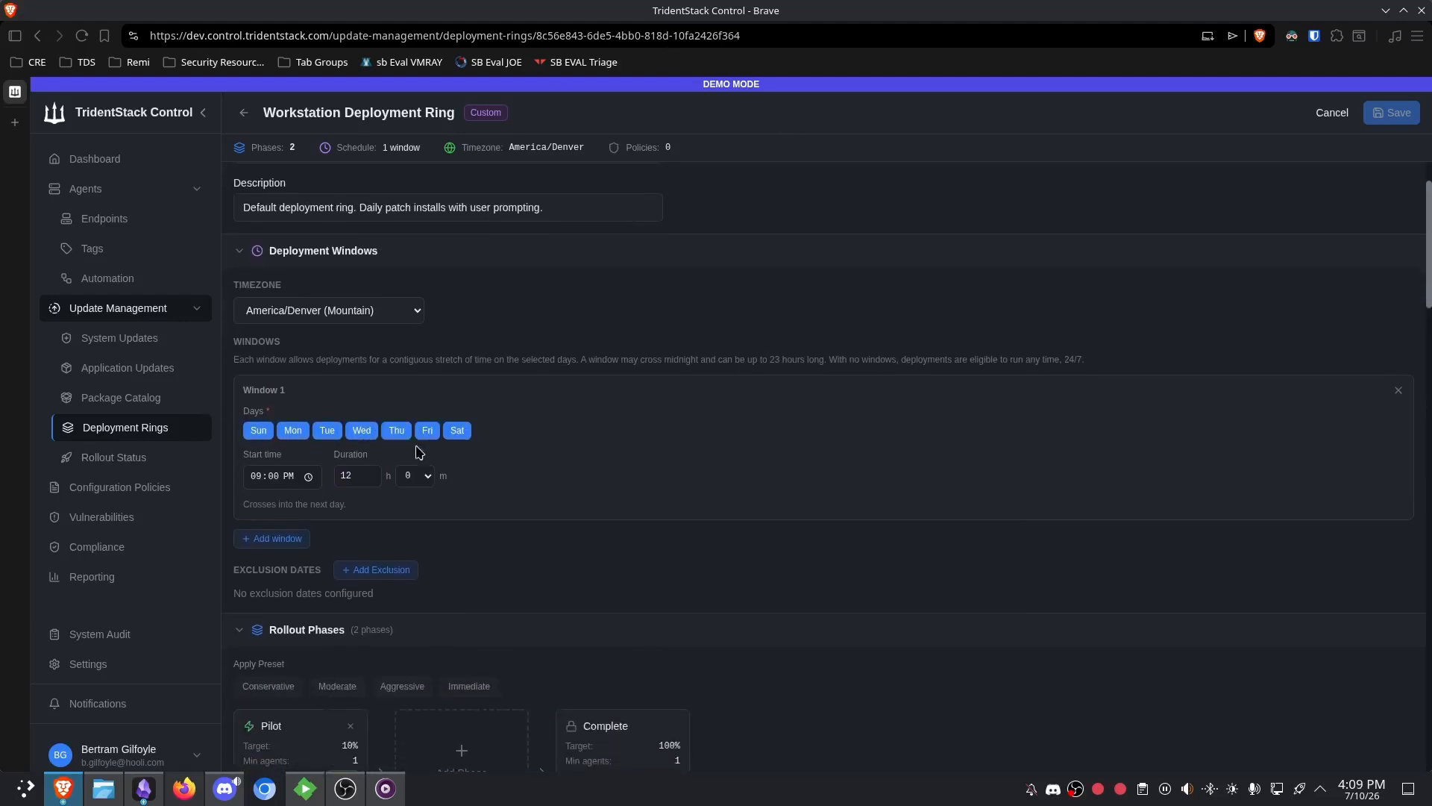
# - Inspect the Pilot phase's wait time without changing it, and look over the Complete phase's targets
pyautogui.scroll(-3, 388, 440)
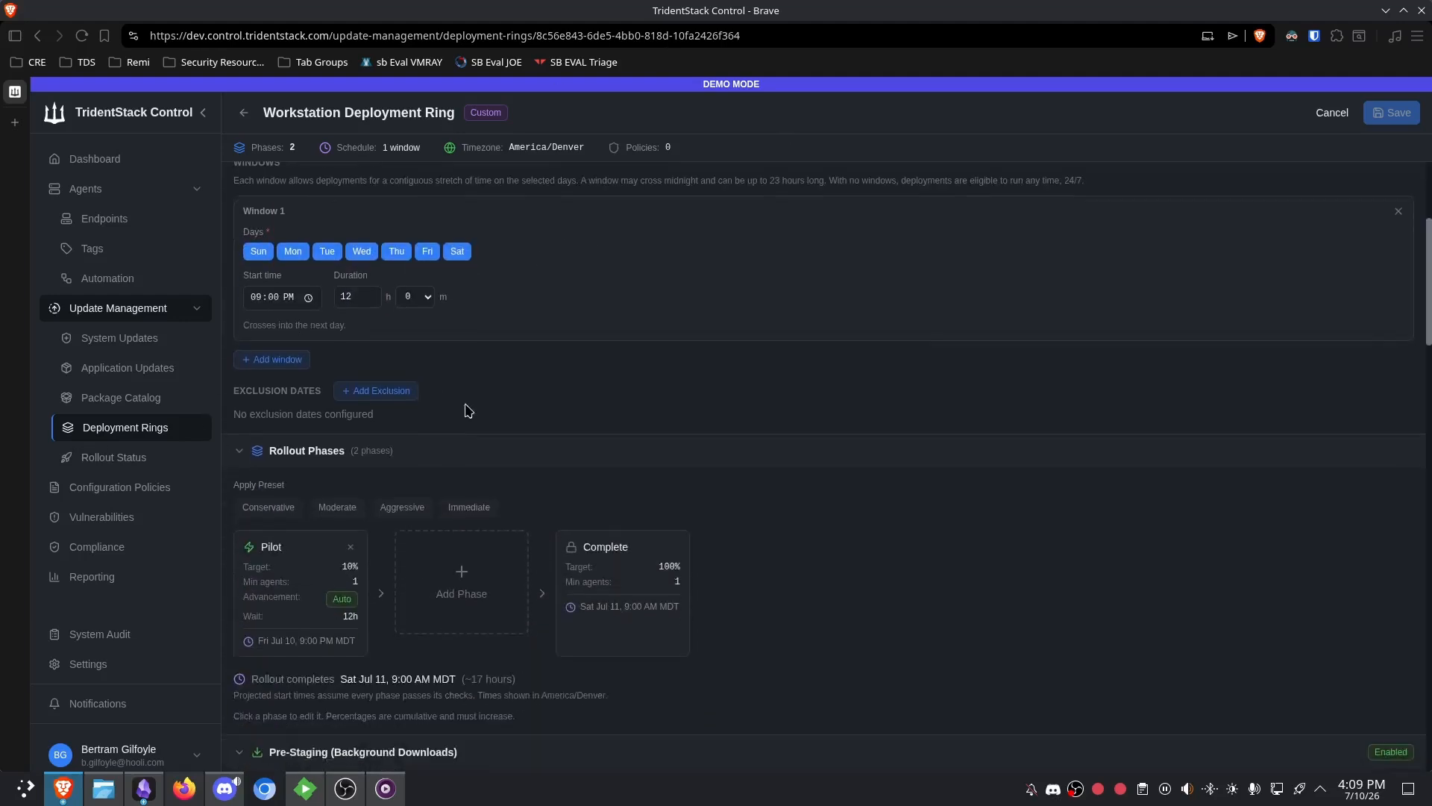
pyautogui.scroll(-3, 409, 394)
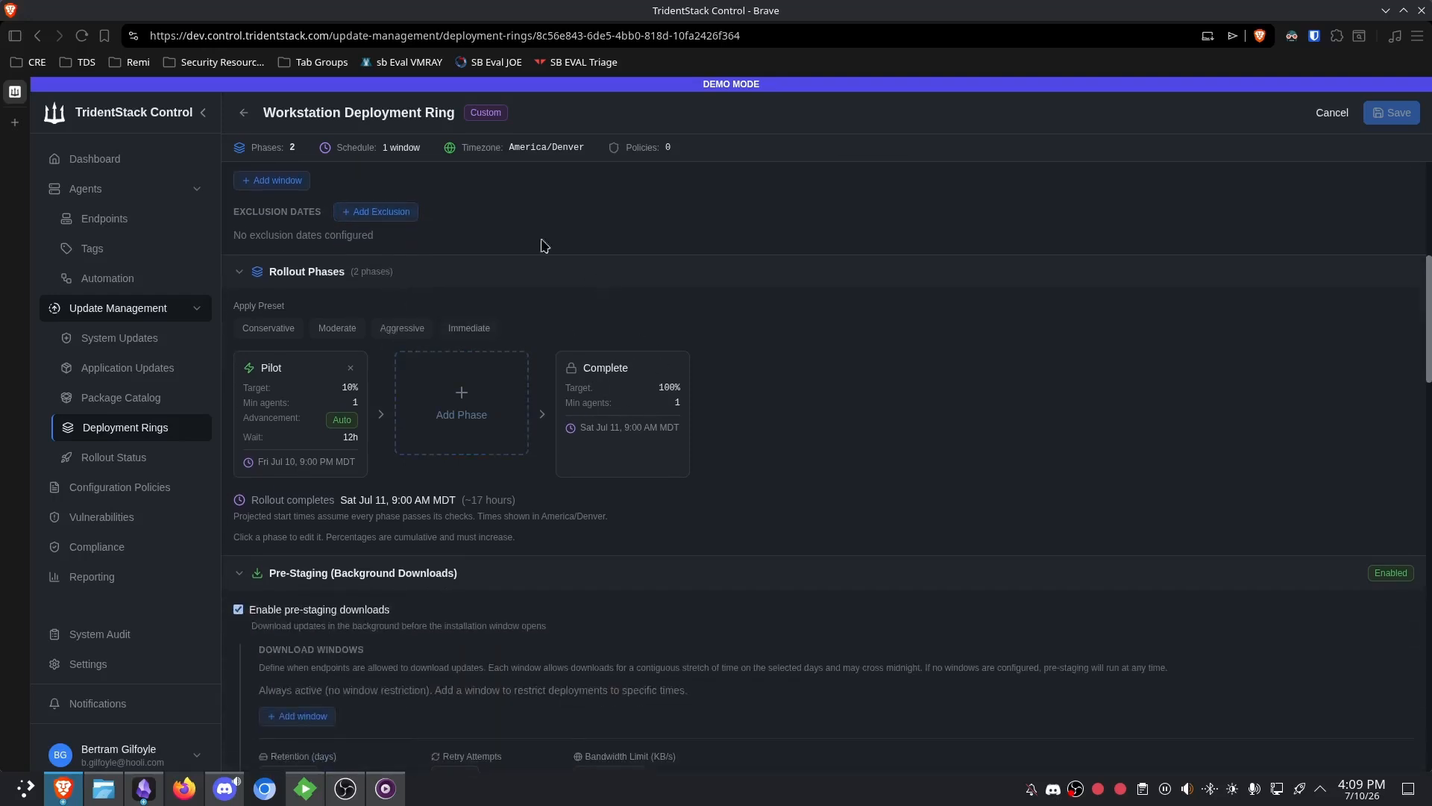
pyautogui.click(312, 439)
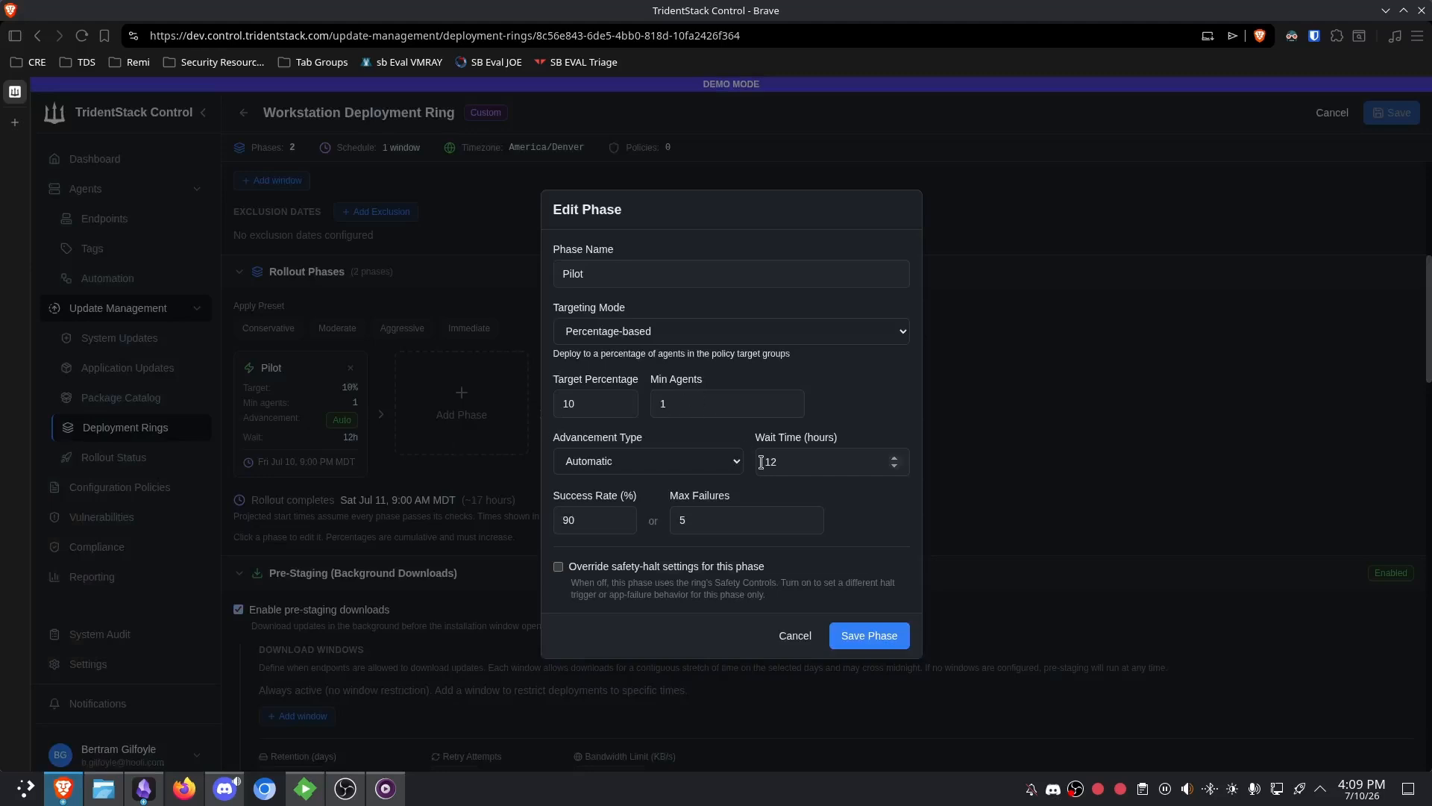
pyautogui.moveTo(832, 456); pyautogui.dragTo(728, 458)
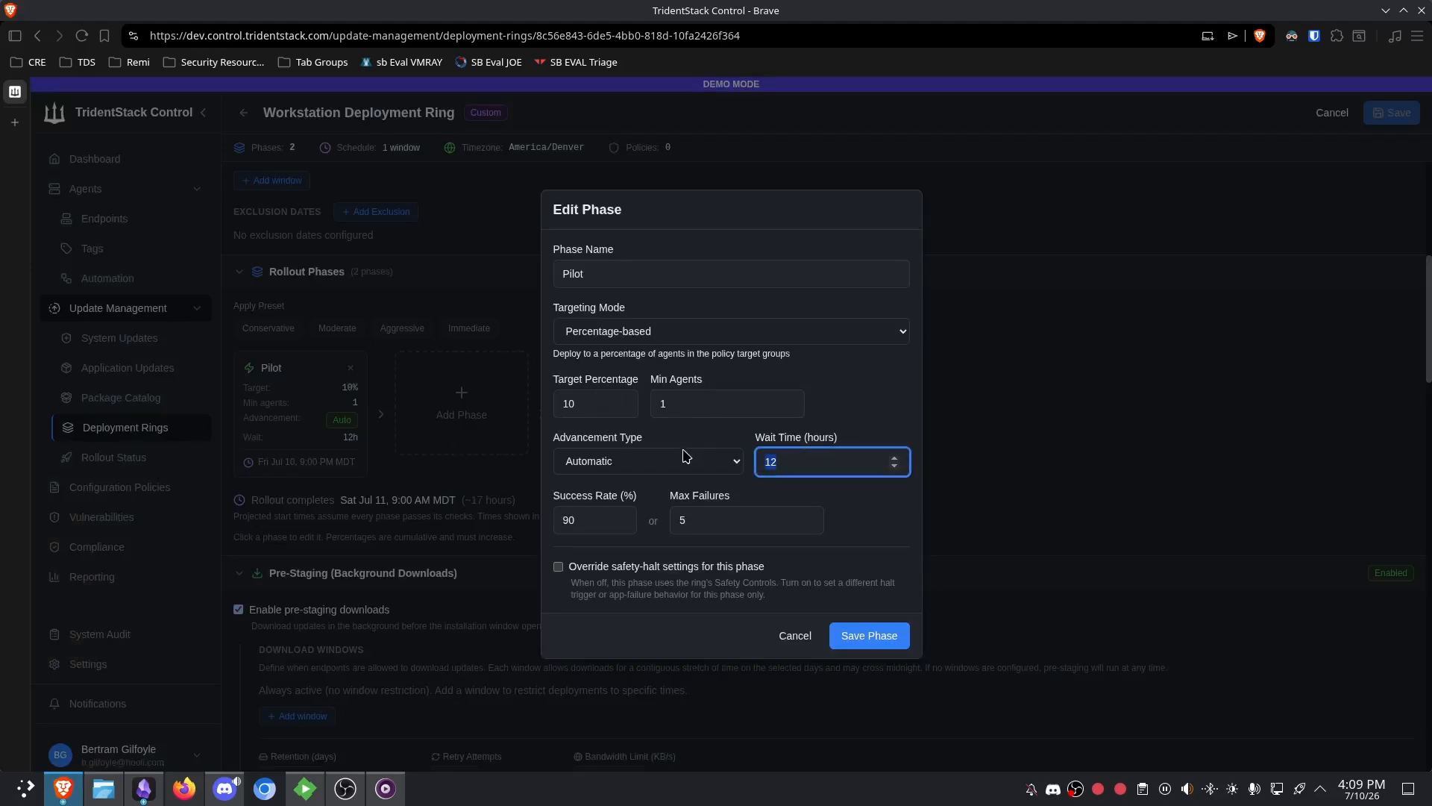
pyautogui.click(781, 638)
pyautogui.moveTo(660, 416); pyautogui.dragTo(586, 378)
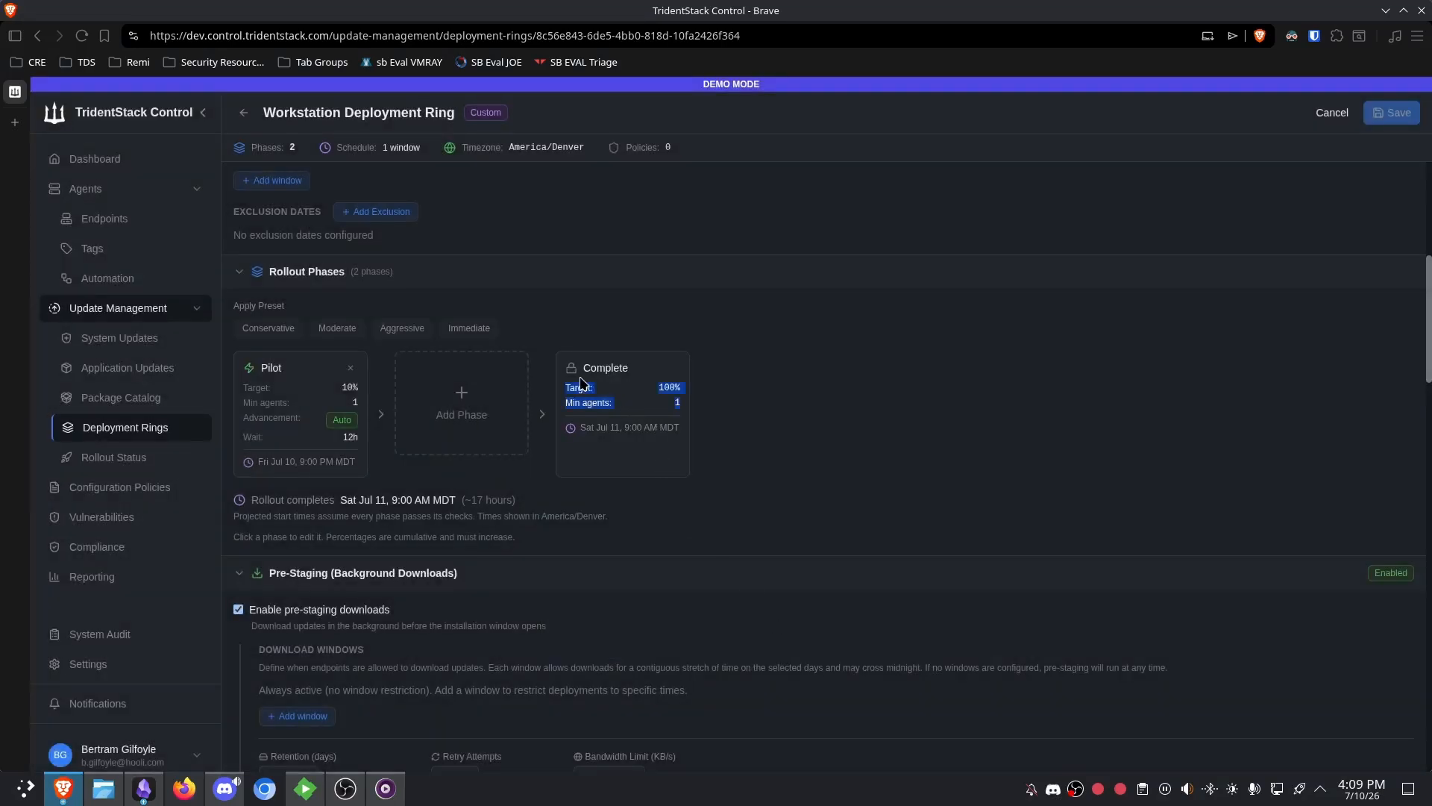
# - Review the ring's pre-staging, safety control, execution limit and auto-restart settings
pyautogui.scroll(-2, 837, 351)
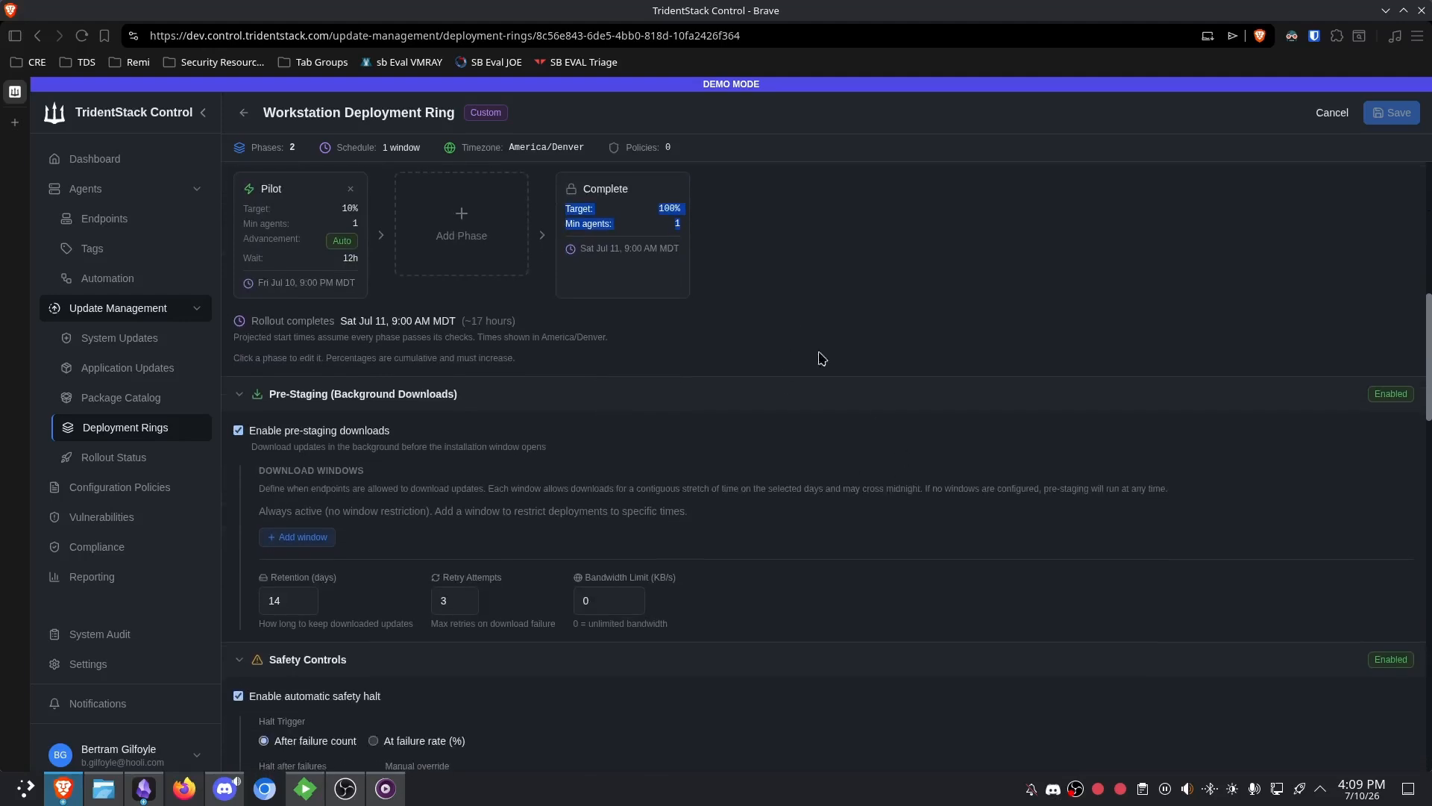
pyautogui.scroll(-3, 821, 314)
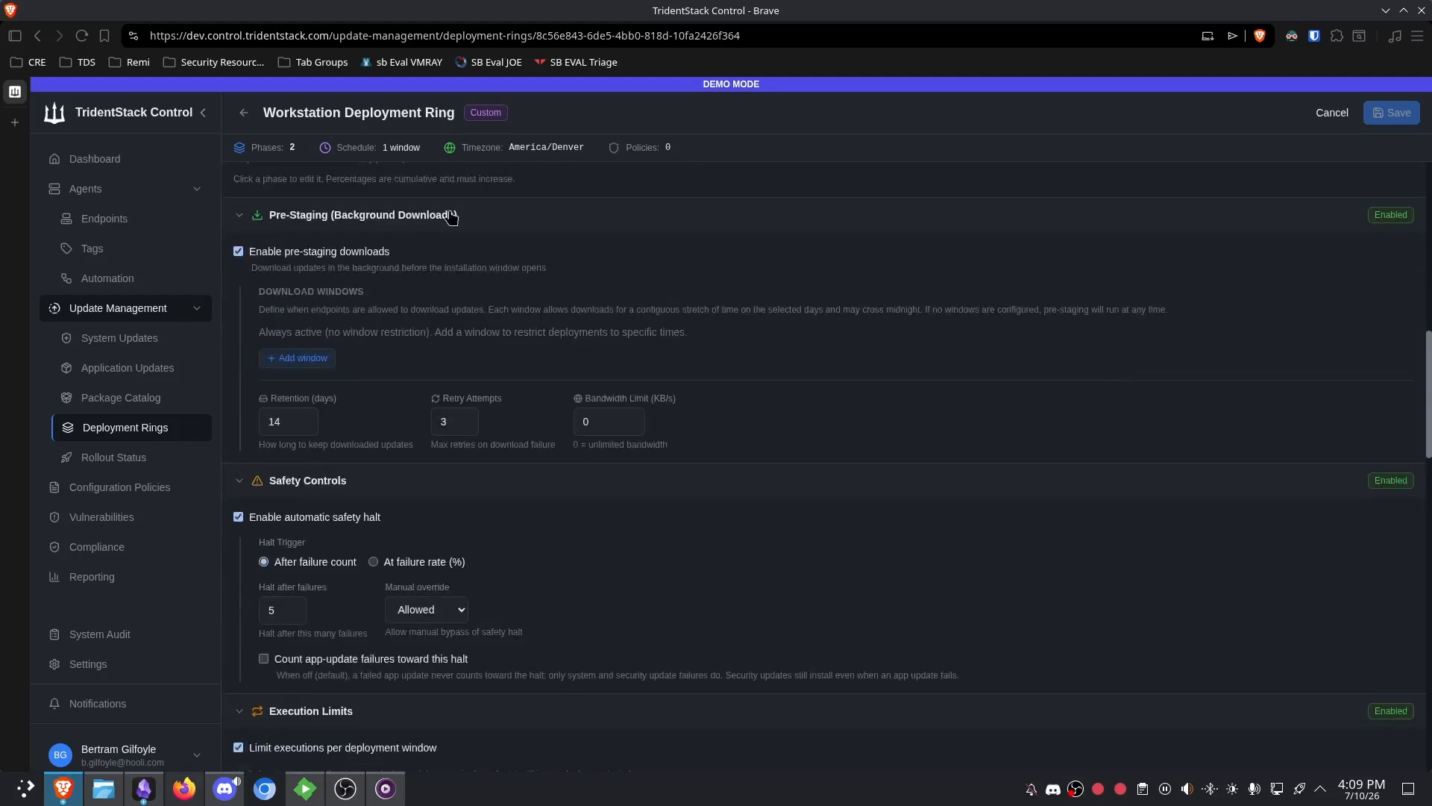
pyautogui.scroll(-4, 356, 292)
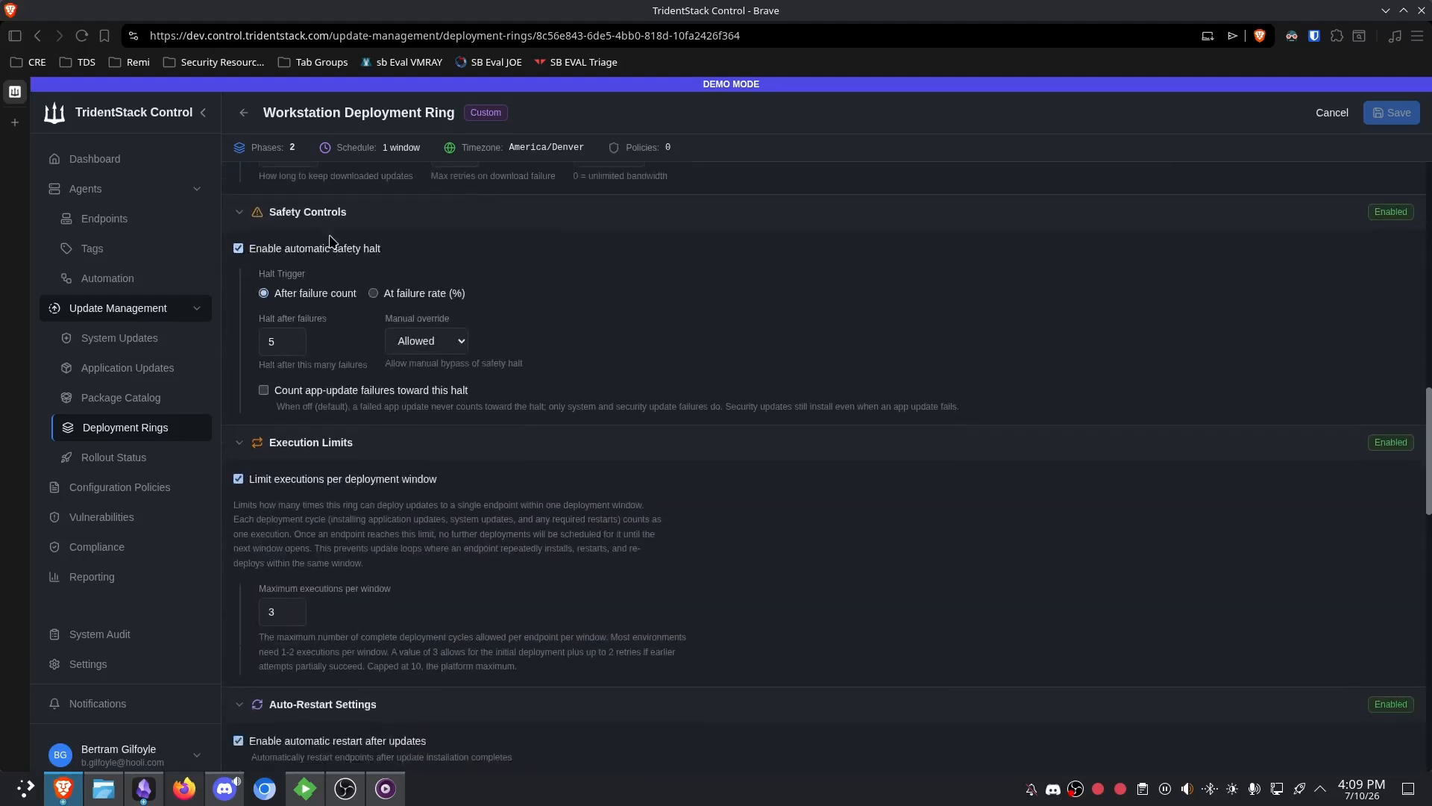
pyautogui.scroll(-4, 356, 292)
pyautogui.scroll(-2, 406, 279)
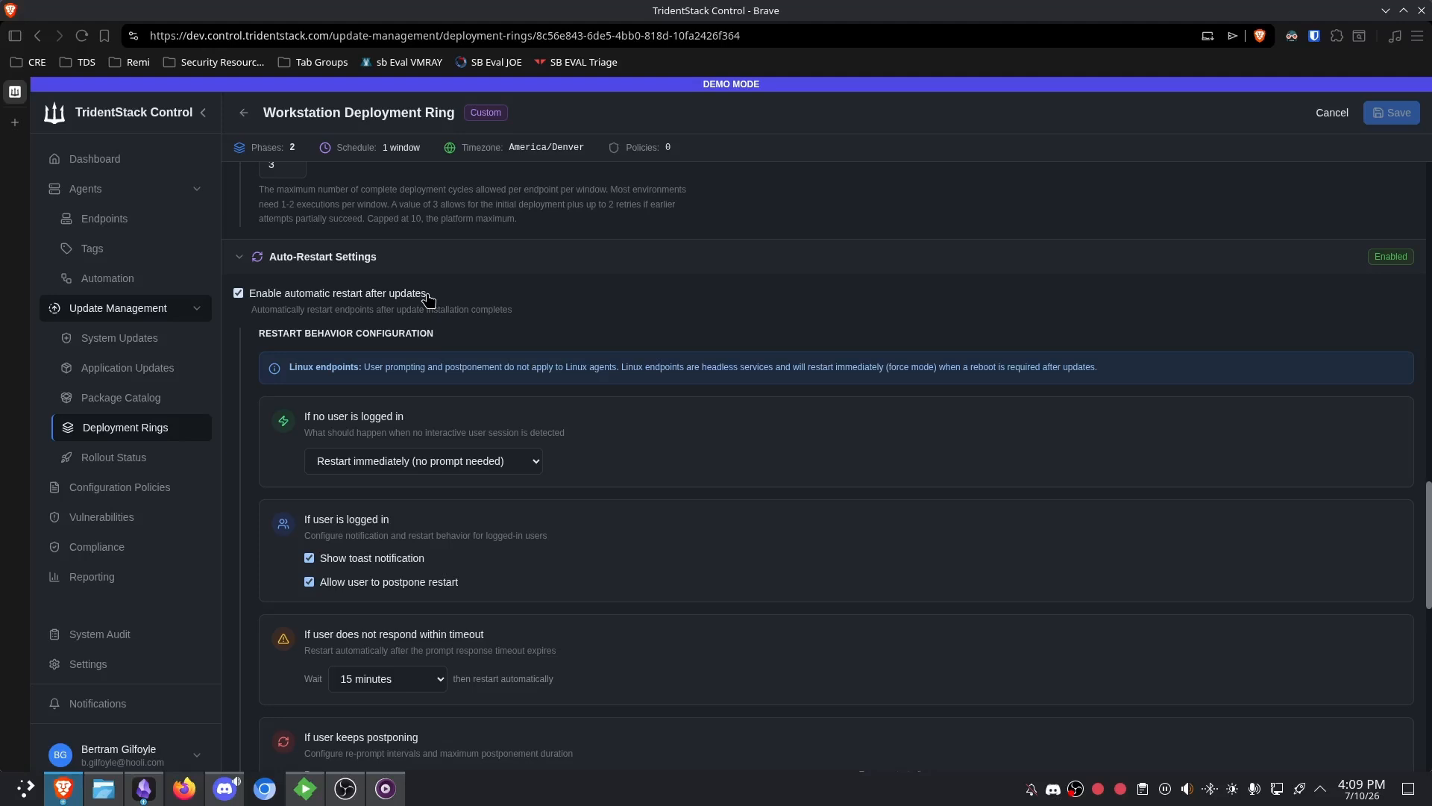
pyautogui.scroll(-1, 448, 246)
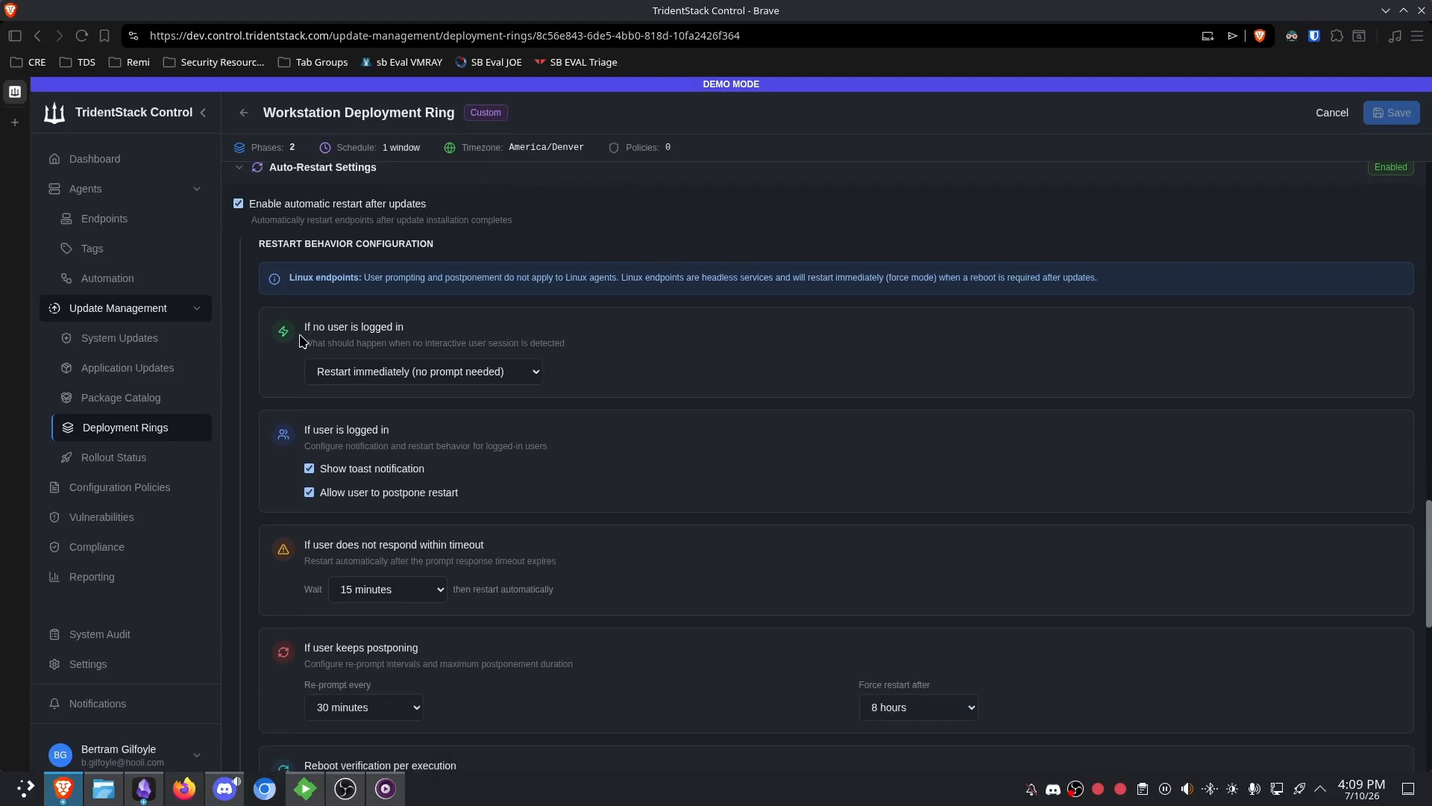
pyautogui.moveTo(302, 327); pyautogui.dragTo(604, 374)
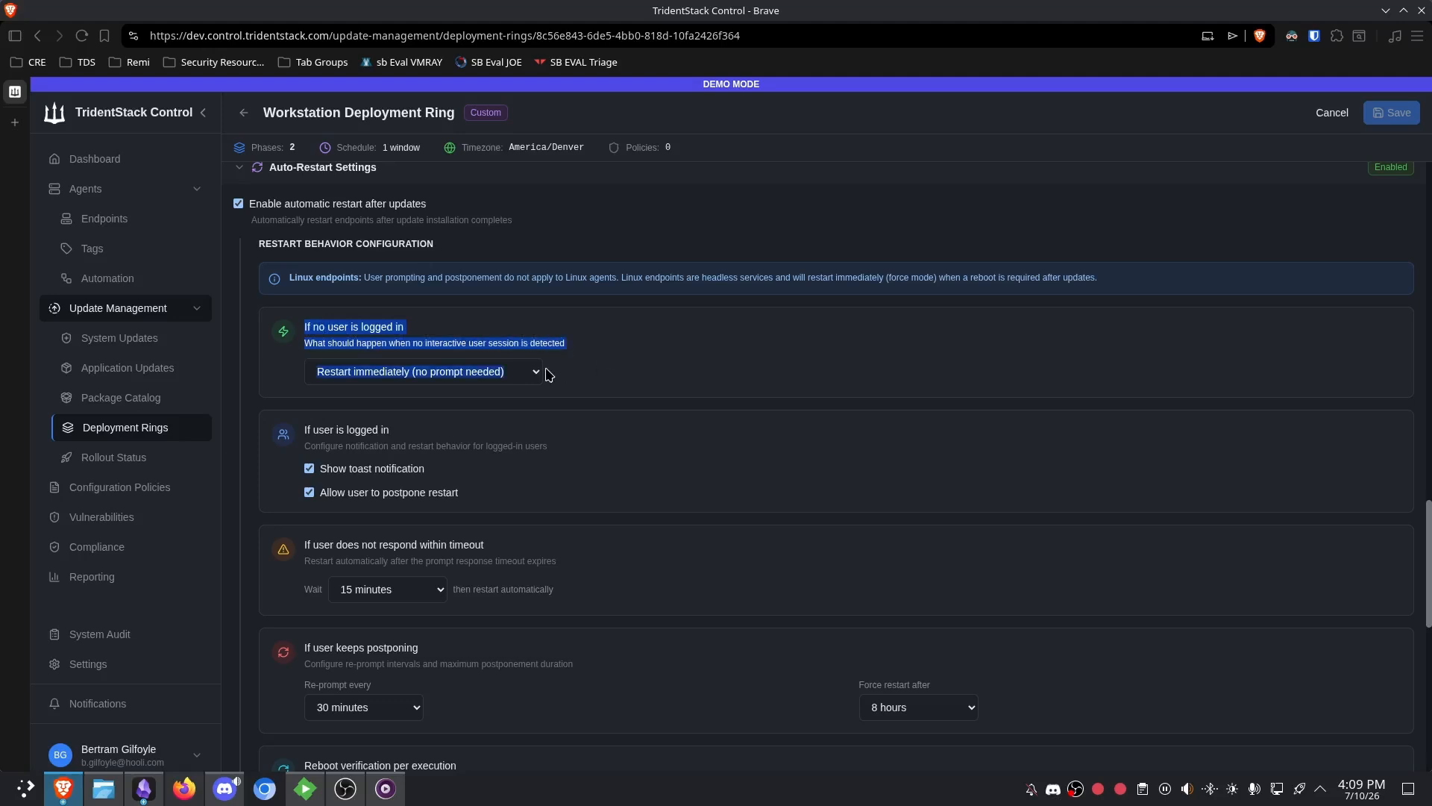
pyautogui.click(512, 336)
pyautogui.scroll(-1, 512, 343)
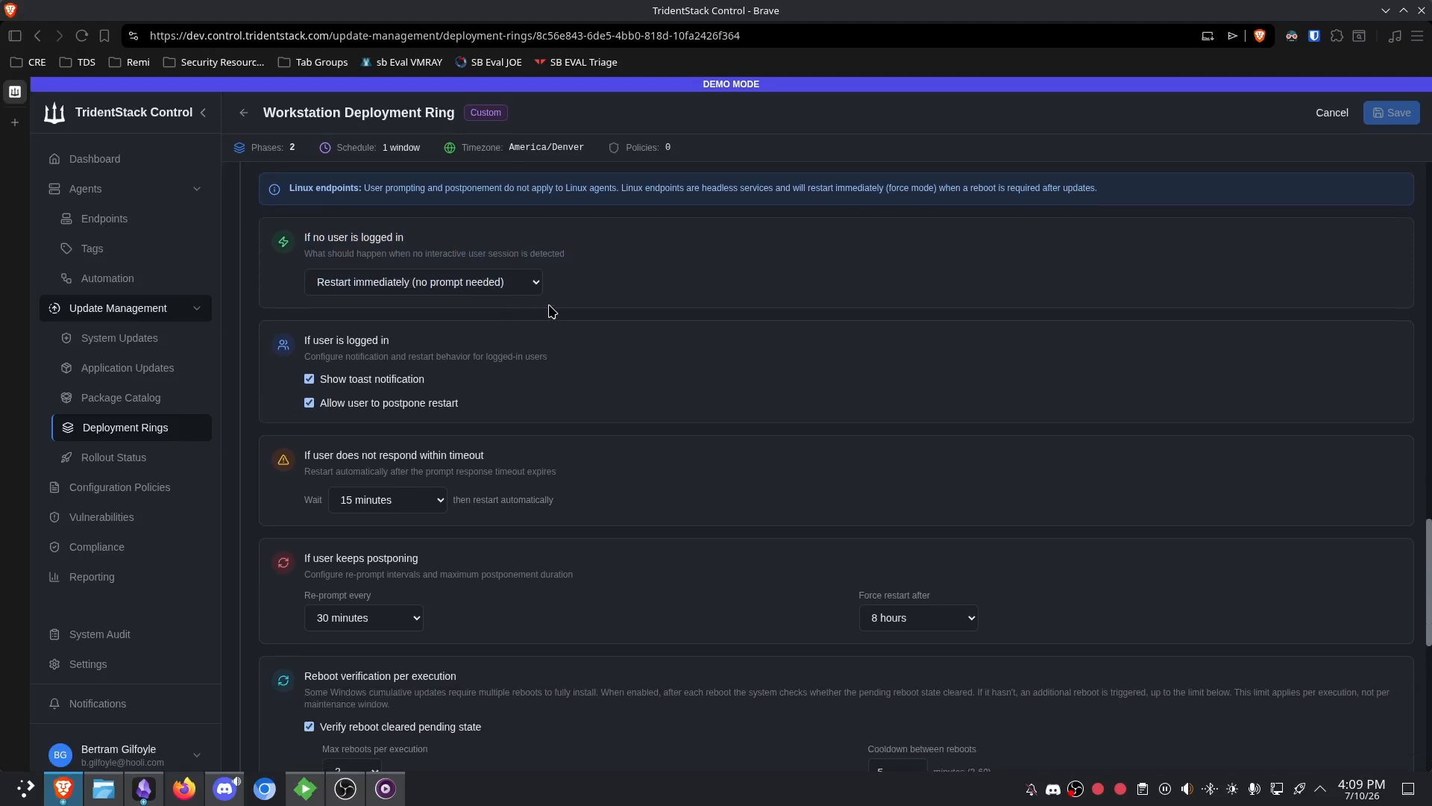
pyautogui.scroll(-1, 541, 306)
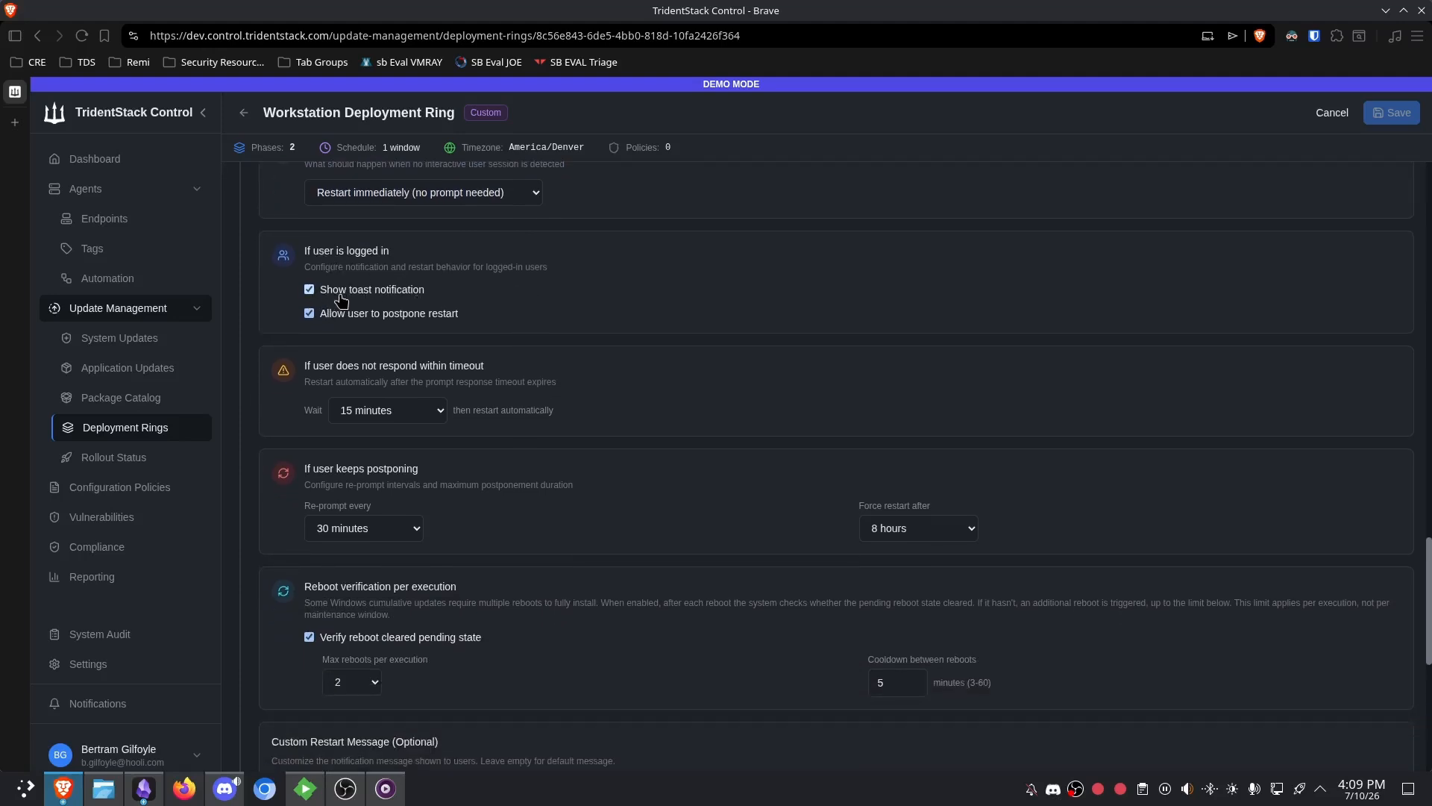
pyautogui.scroll(-1, 341, 300)
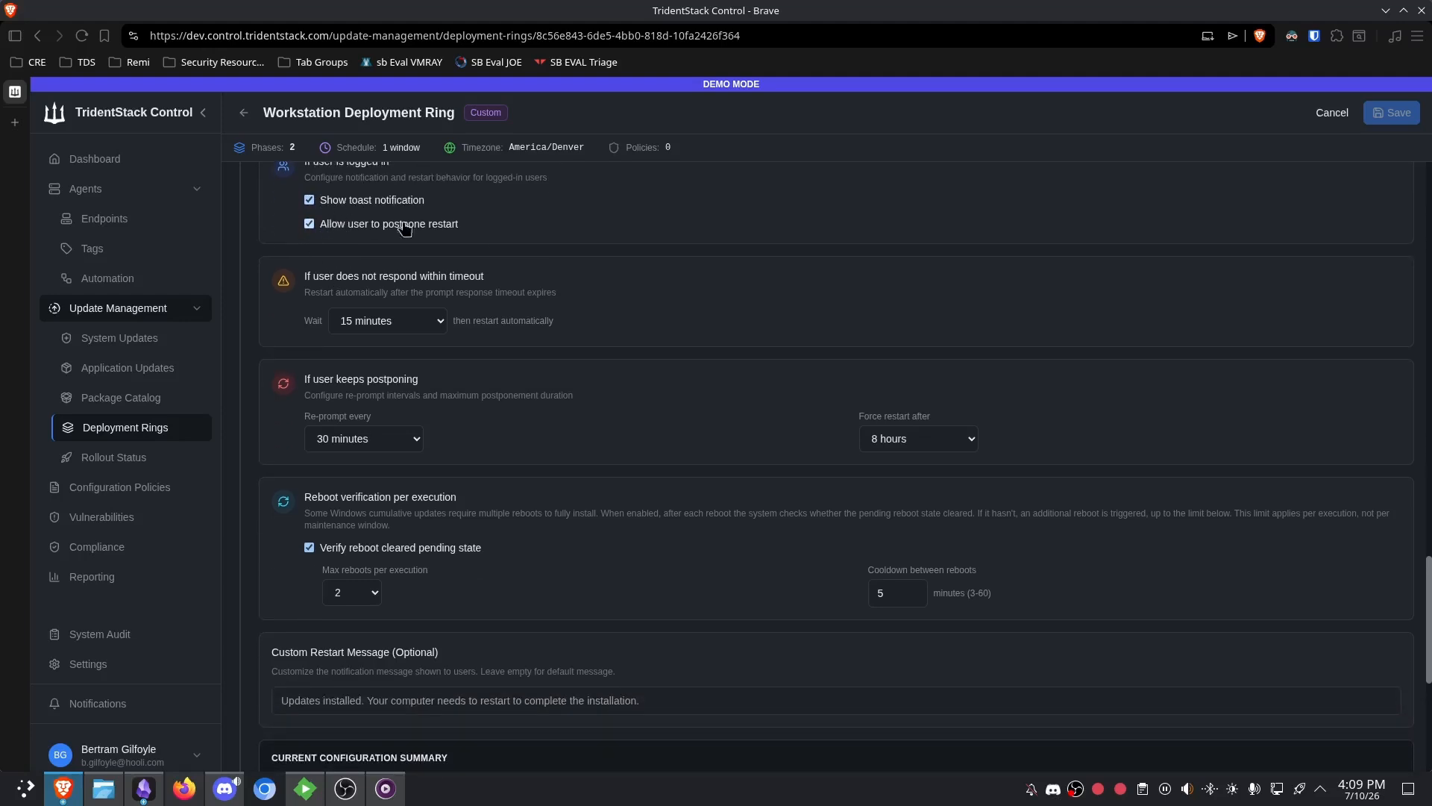
# - Set the automatic restart wait to 20 minutes for users who do not respond within the timeout
pyautogui.moveTo(324, 277); pyautogui.dragTo(469, 276)
pyautogui.click(386, 329)
pyautogui.click(385, 397)
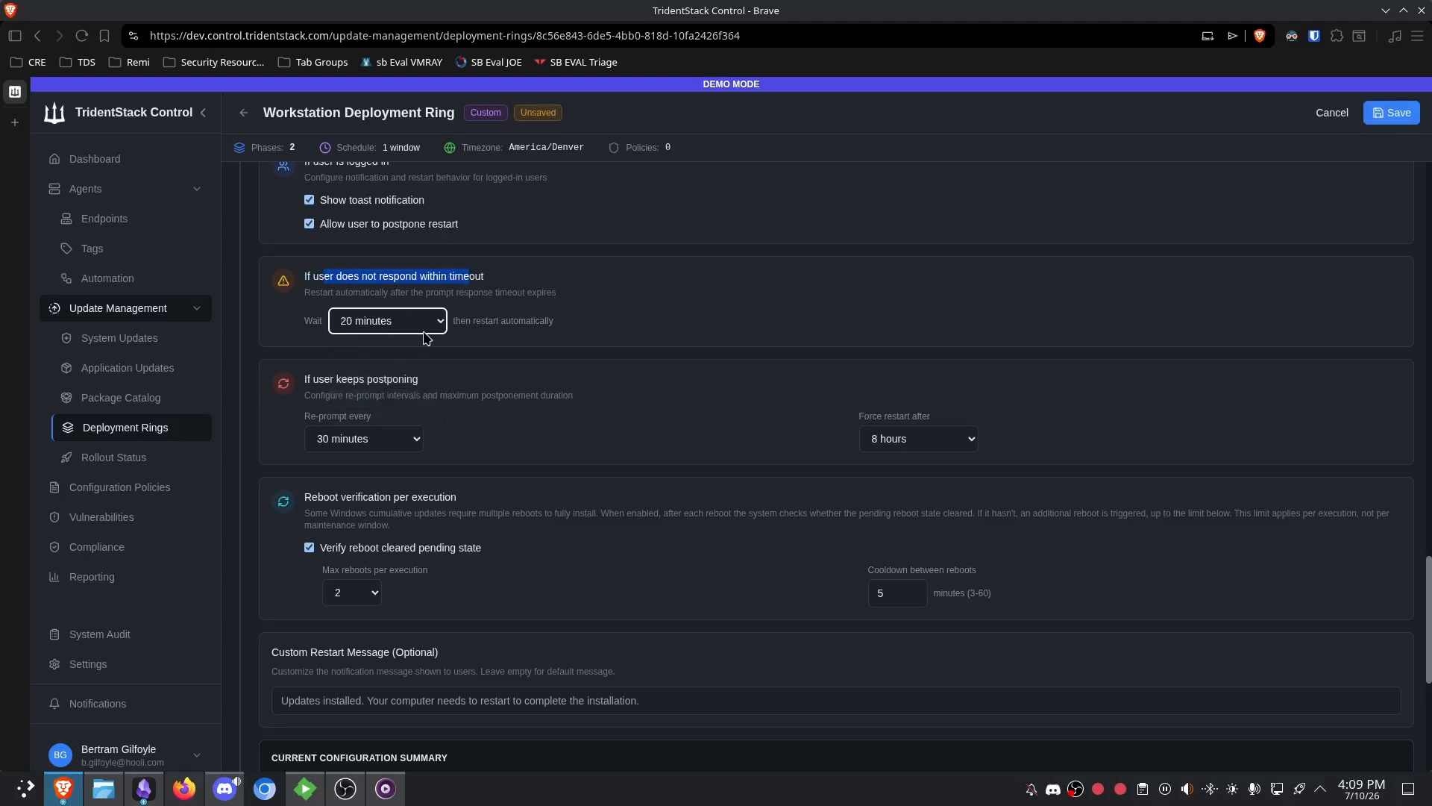
pyautogui.click(423, 337)
pyautogui.click(531, 318)
# - Check the available re-prompt intervals for users who keep postponing the restart
pyautogui.click(356, 441)
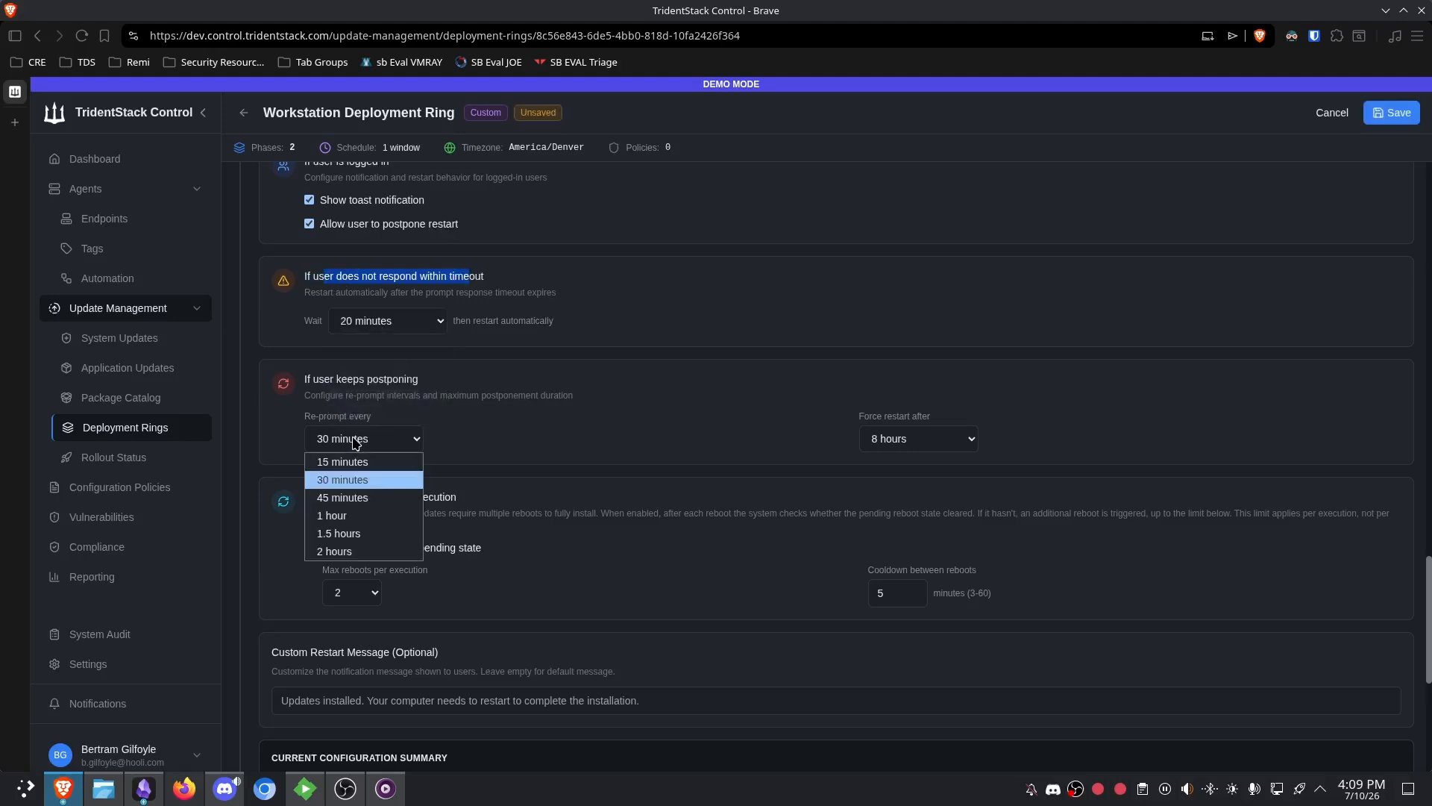
pyautogui.click(356, 442)
pyautogui.click(352, 444)
pyautogui.click(347, 443)
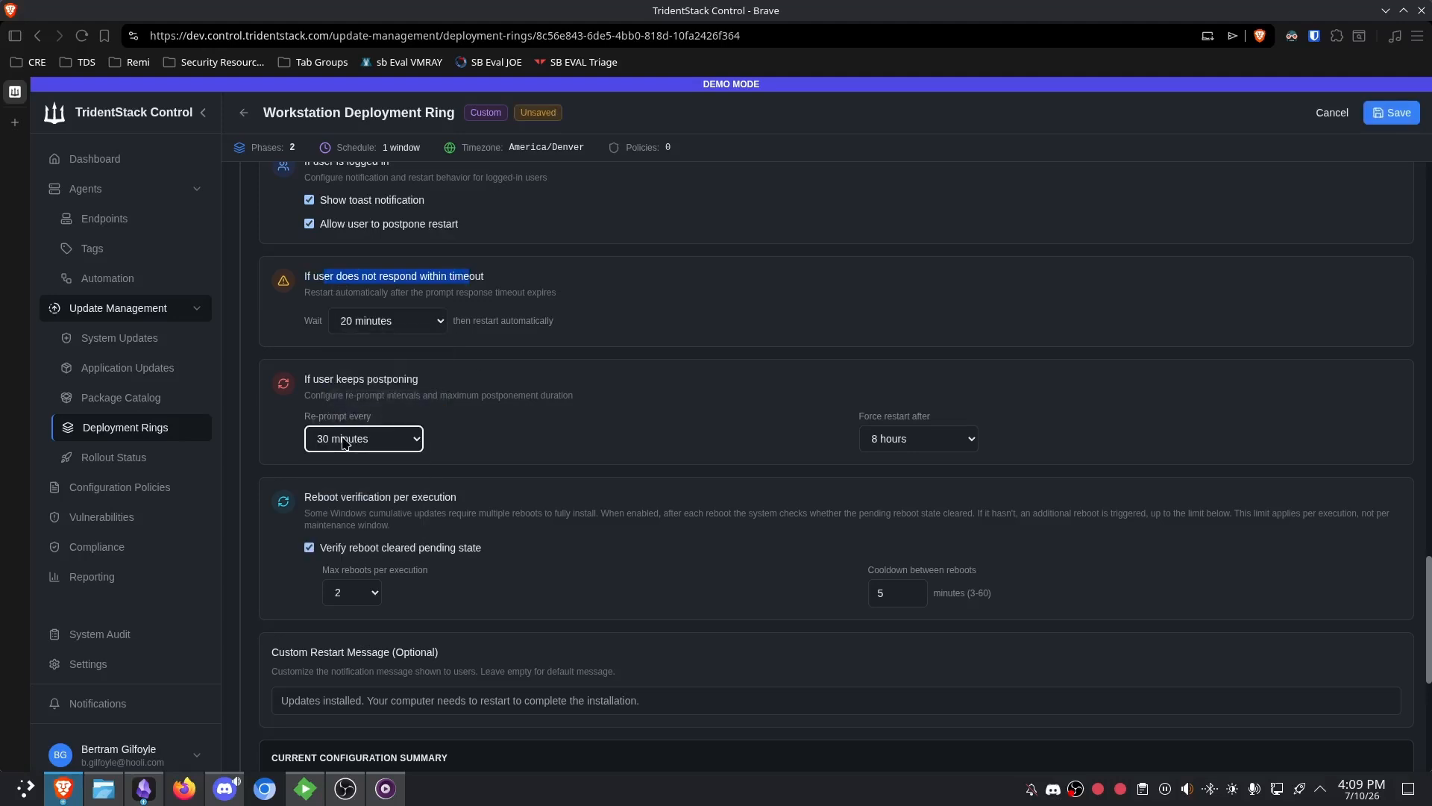
pyautogui.click(525, 422)
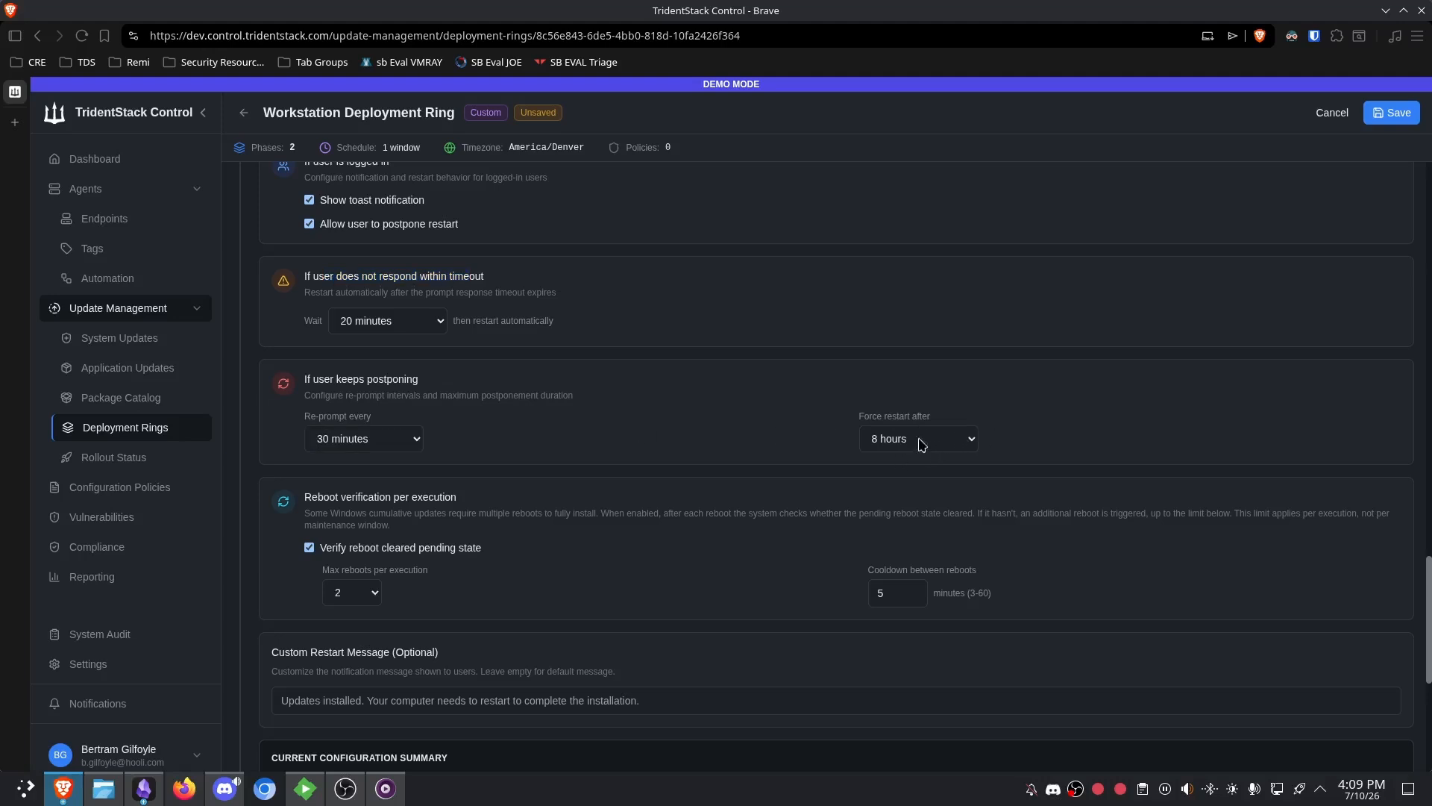
# - Set the maximum reboots per execution to 1 in the reboot verification settings
pyautogui.scroll(-3, 671, 389)
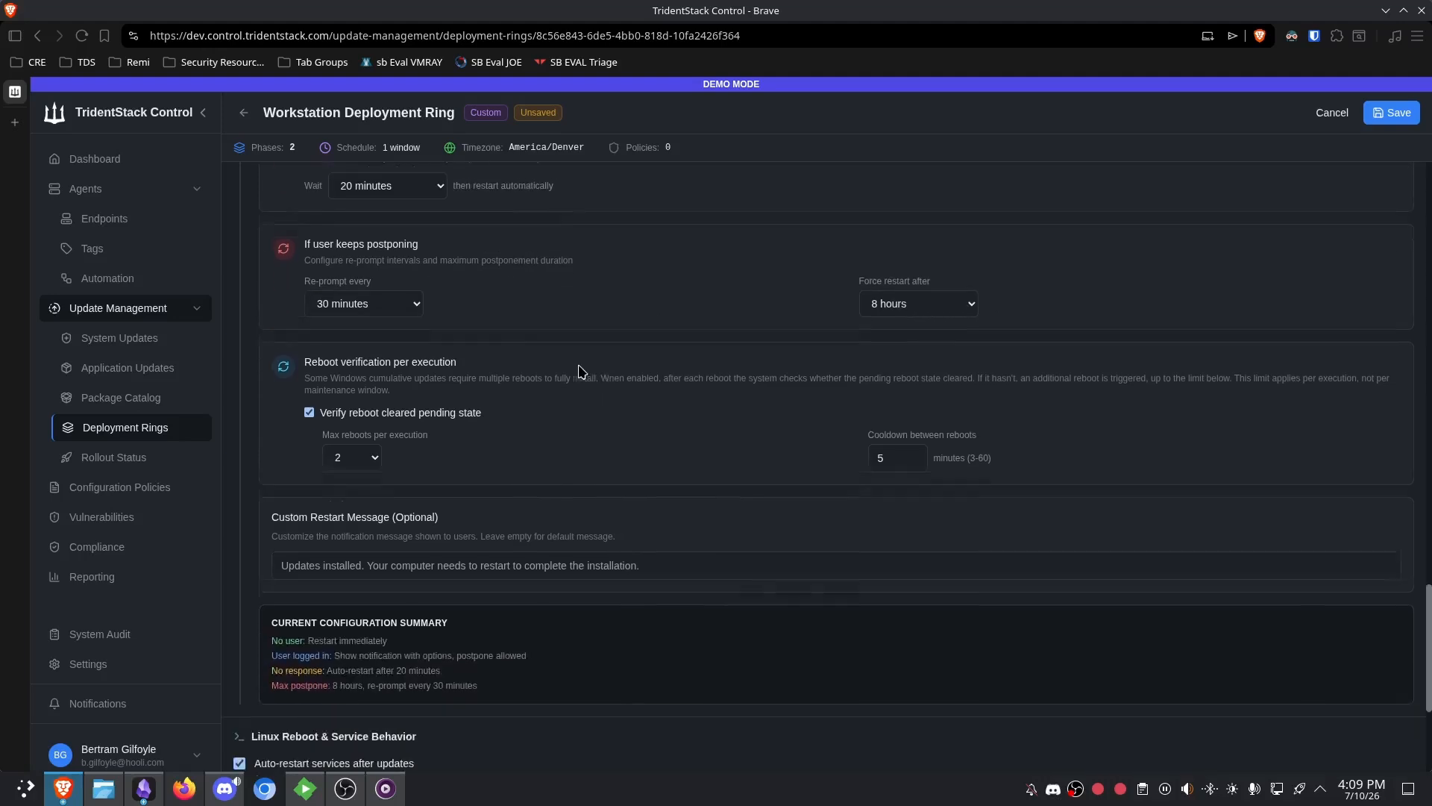
pyautogui.moveTo(305, 227); pyautogui.dragTo(357, 277)
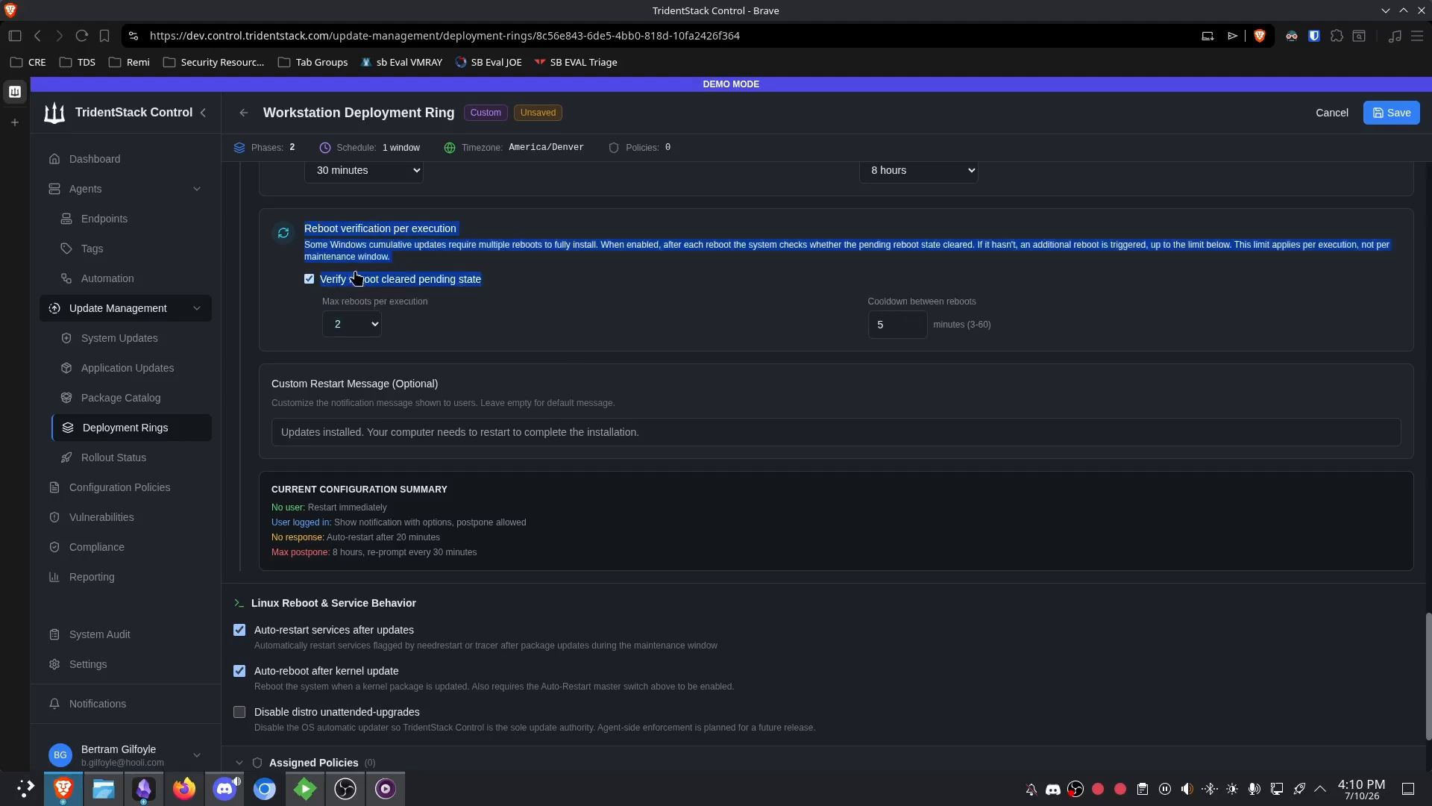
pyautogui.click(535, 246)
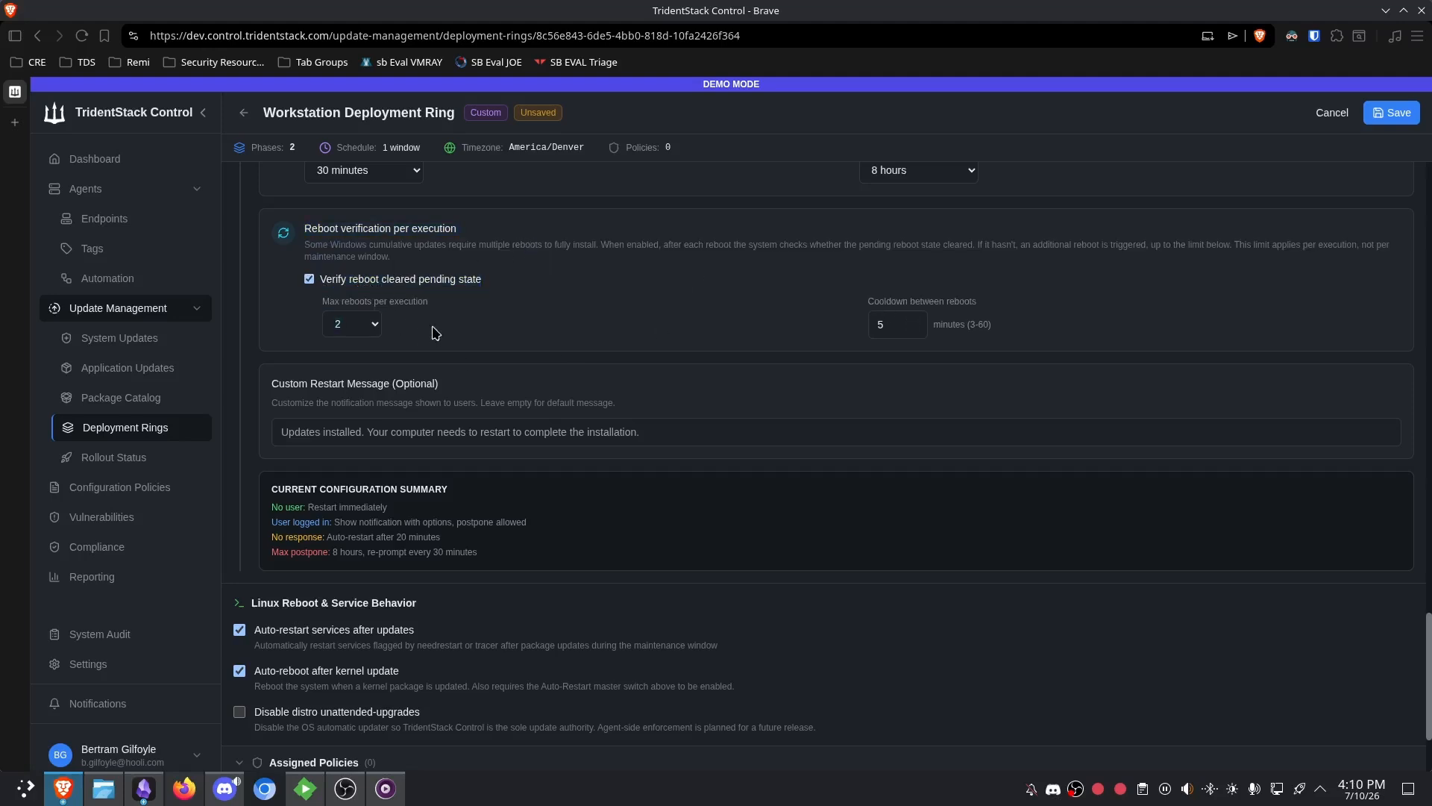
pyautogui.click(363, 328)
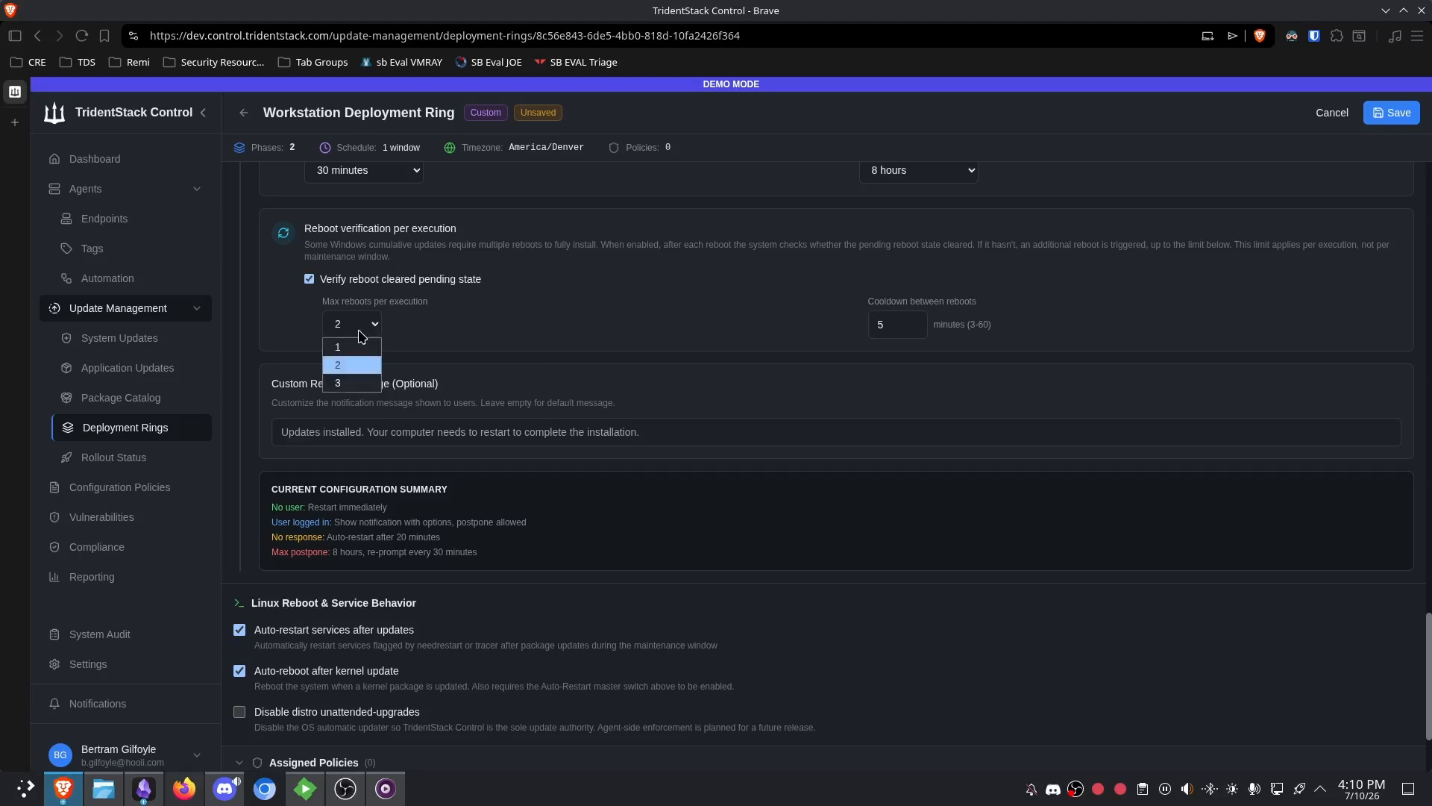
pyautogui.click(355, 352)
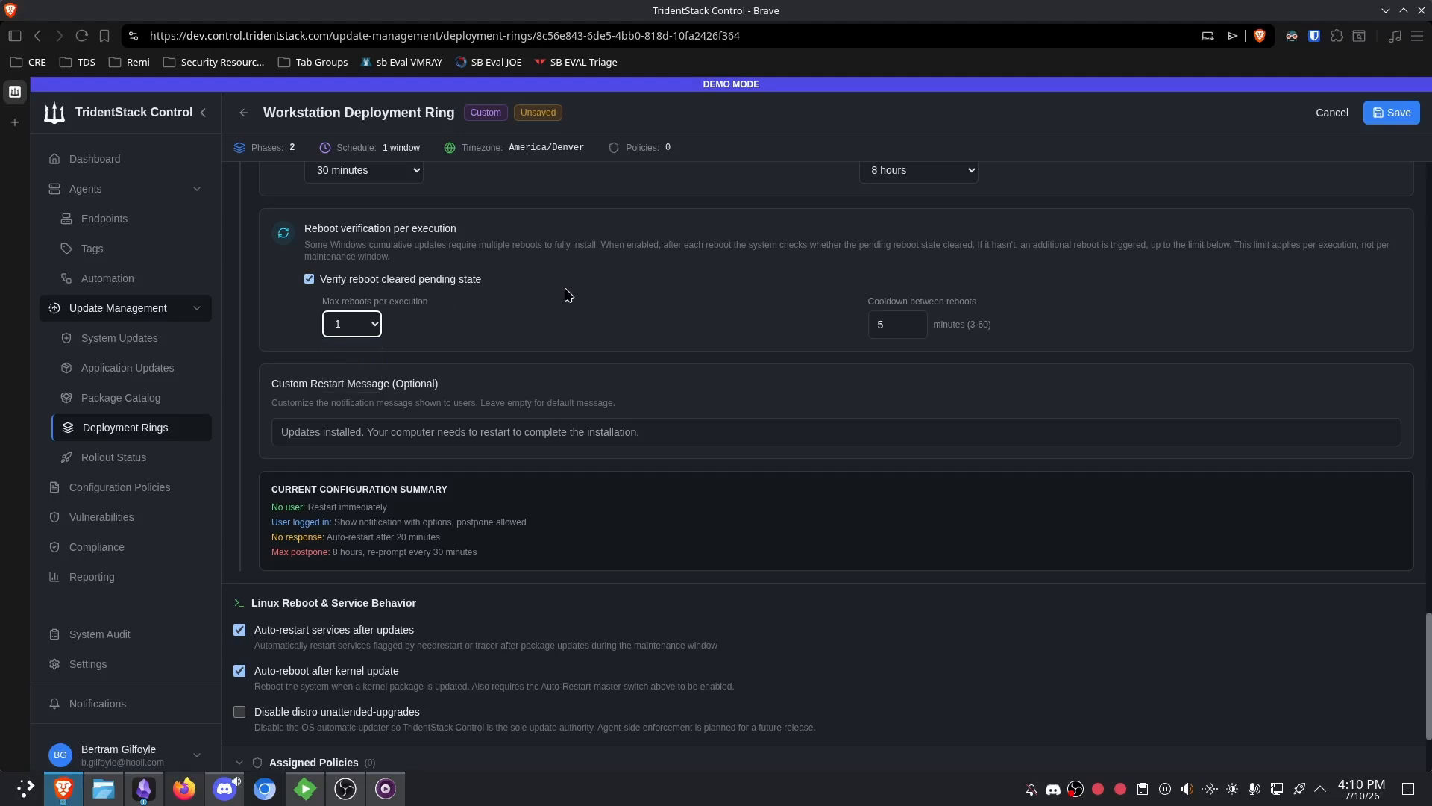
# - Save the edited Workstation Deployment Ring and confirm the changes
pyautogui.scroll(-2, 566, 295)
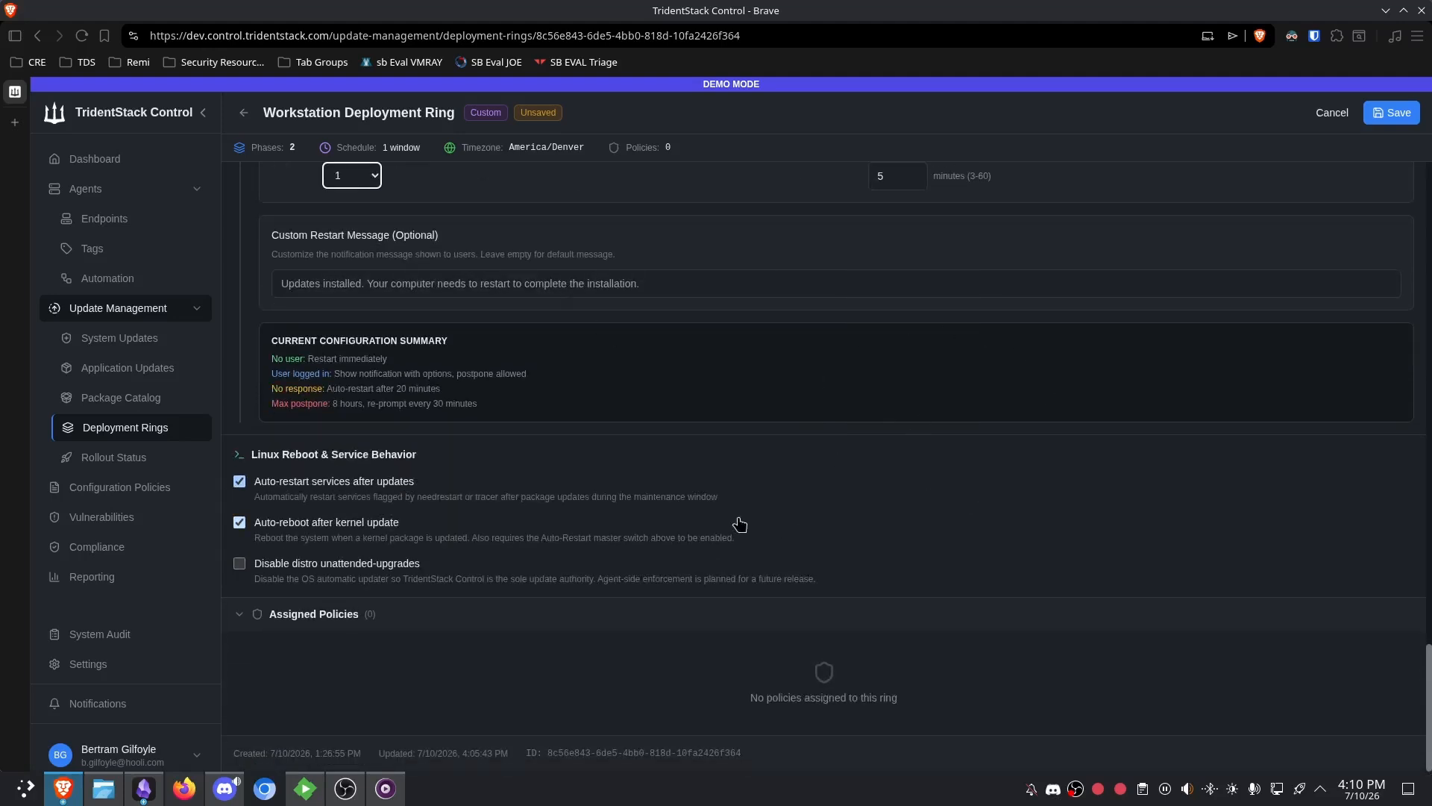
pyautogui.scroll(20, 767, 355)
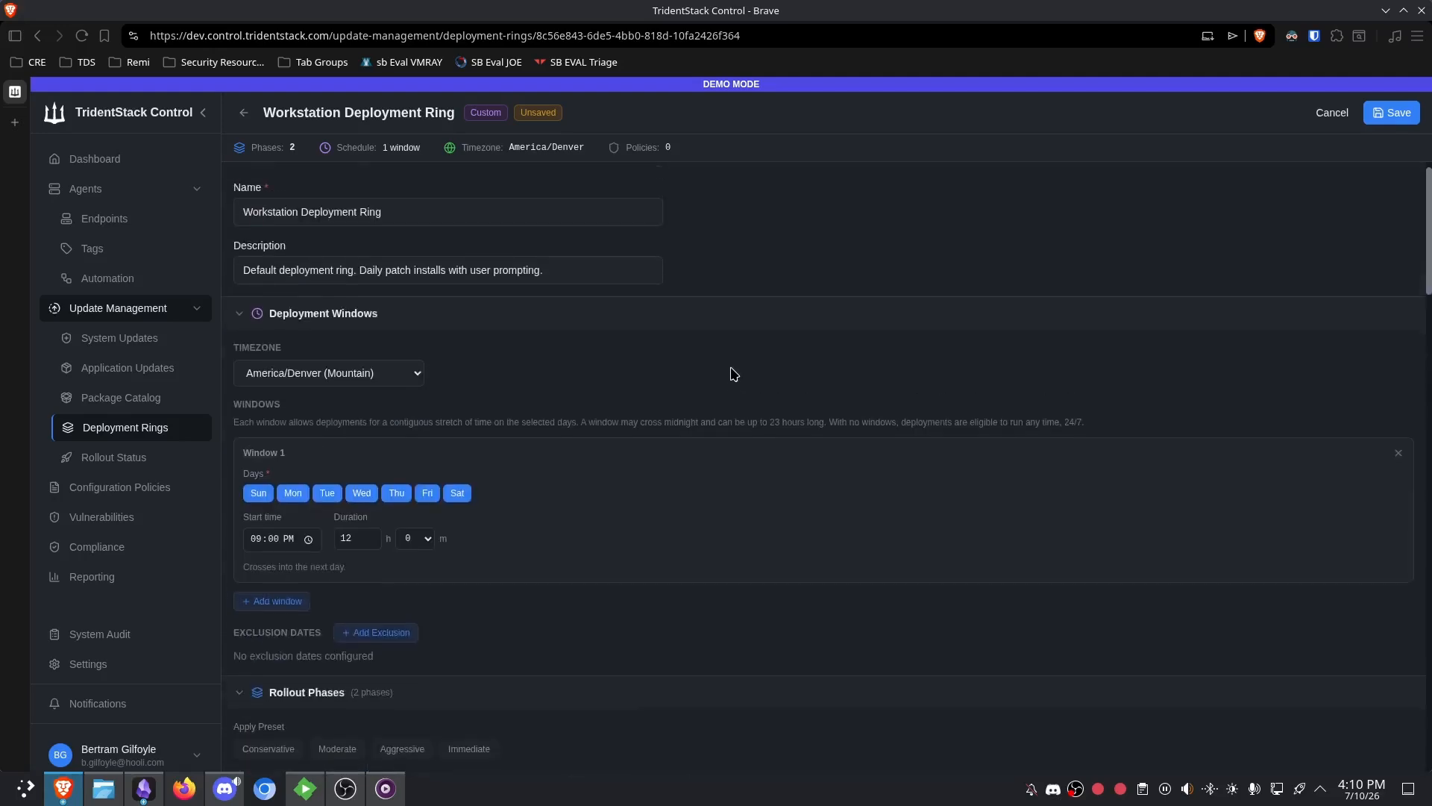
pyautogui.click(1392, 113)
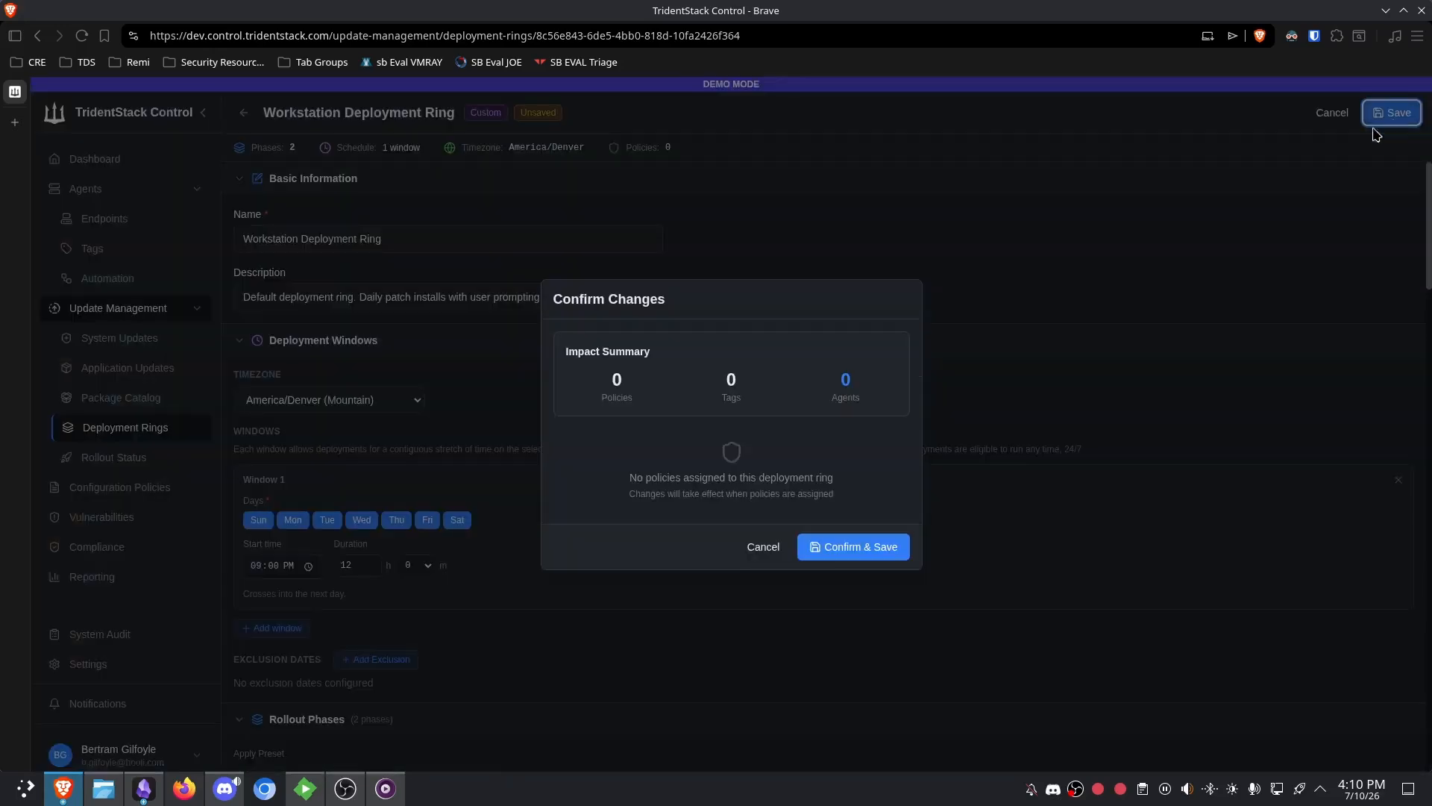
pyautogui.click(854, 547)
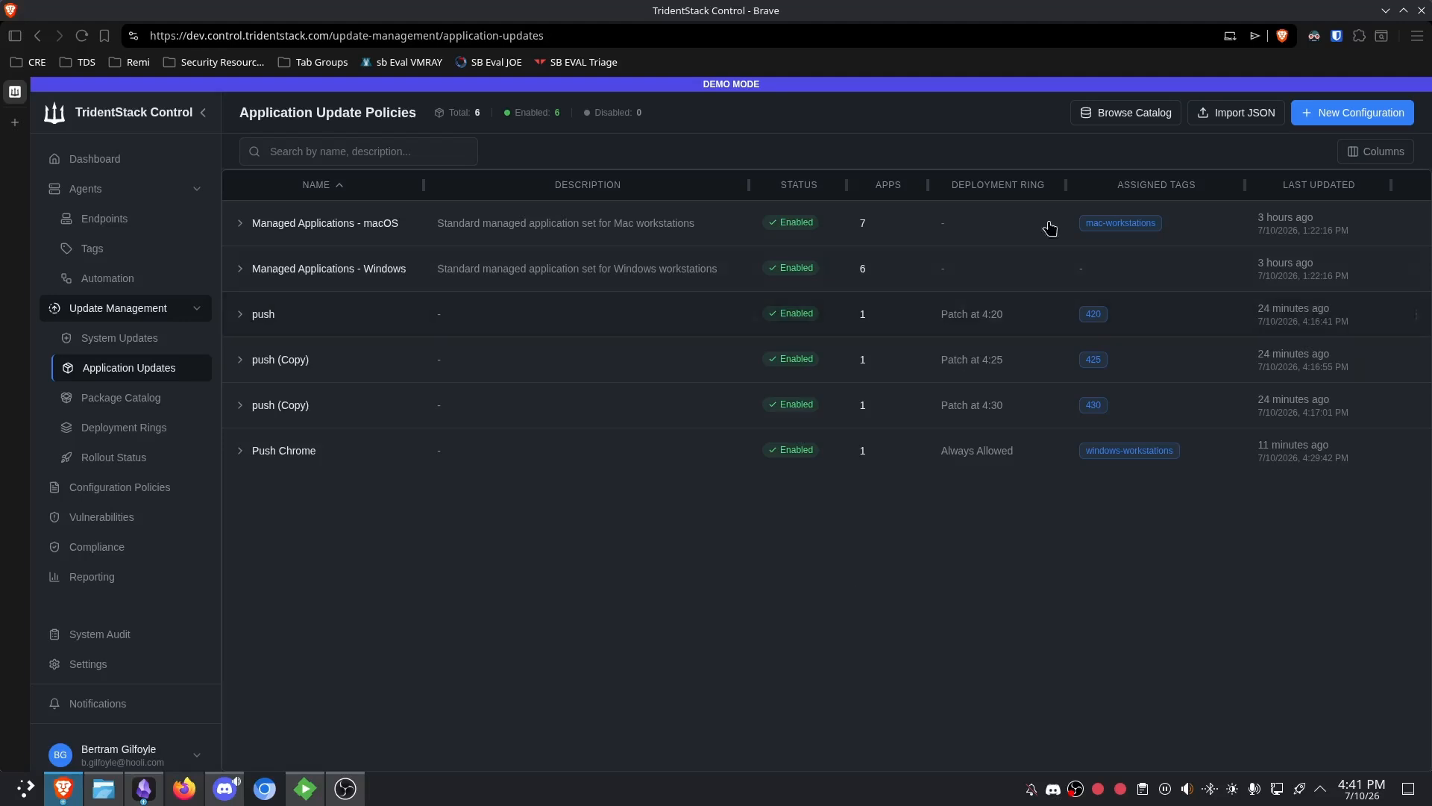
# - Create a new application update configuration named Pinned
pyautogui.click(1335, 119)
pyautogui.click(687, 383)
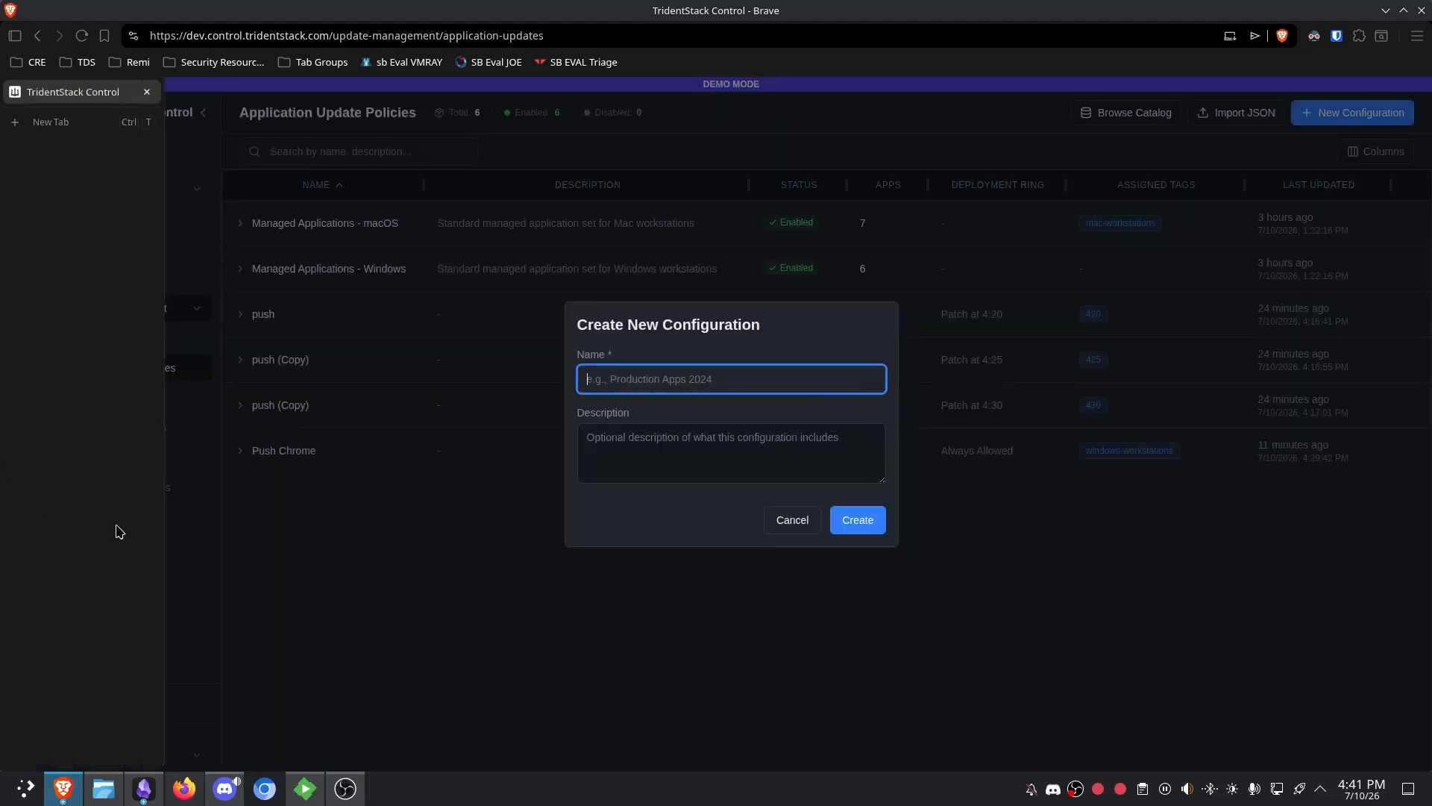
pyautogui.write('Pinned')
pyautogui.click(869, 526)
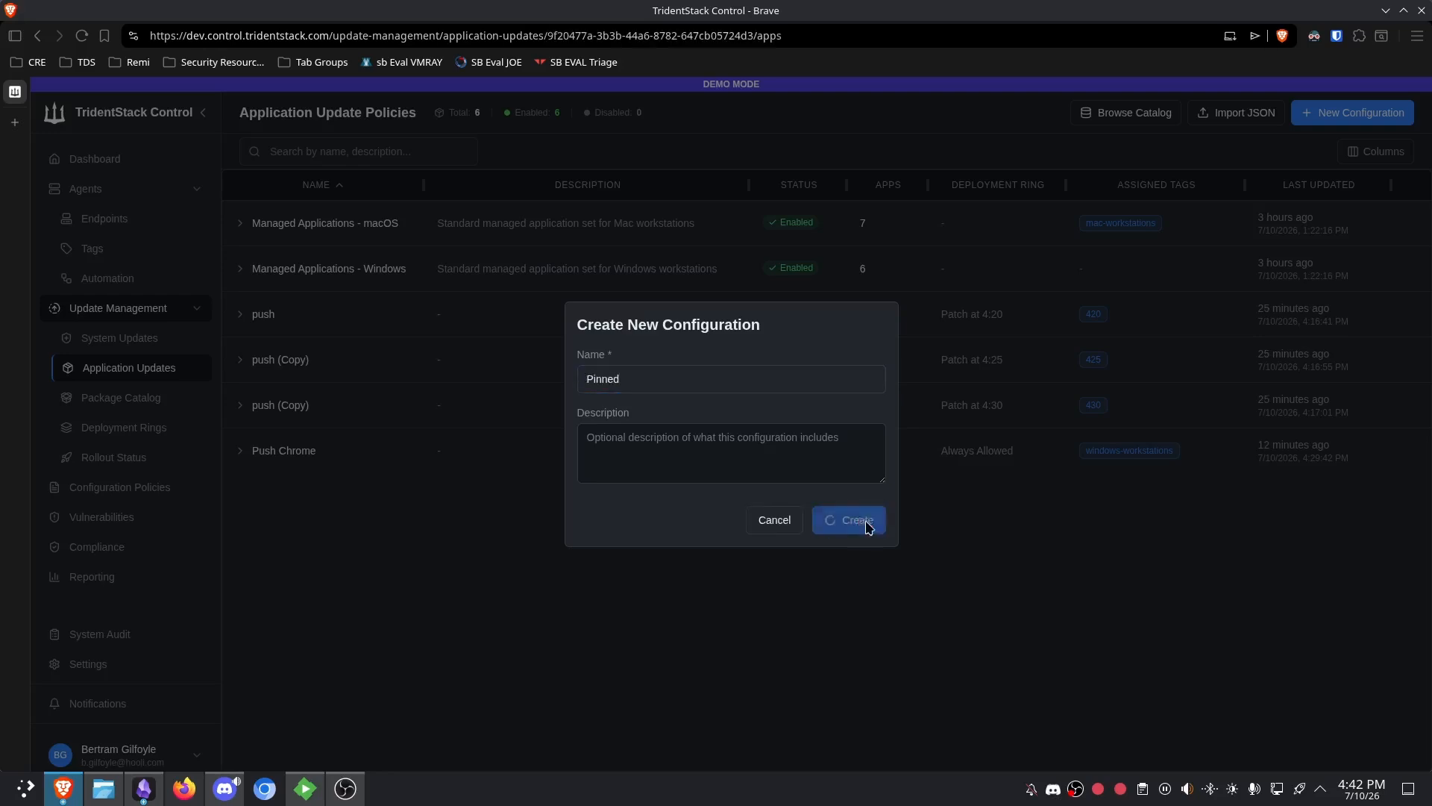
# - Check which deployment rings and tags can be assigned to the Pinned policy, without assigning any
pyautogui.click(672, 332)
pyautogui.click(669, 333)
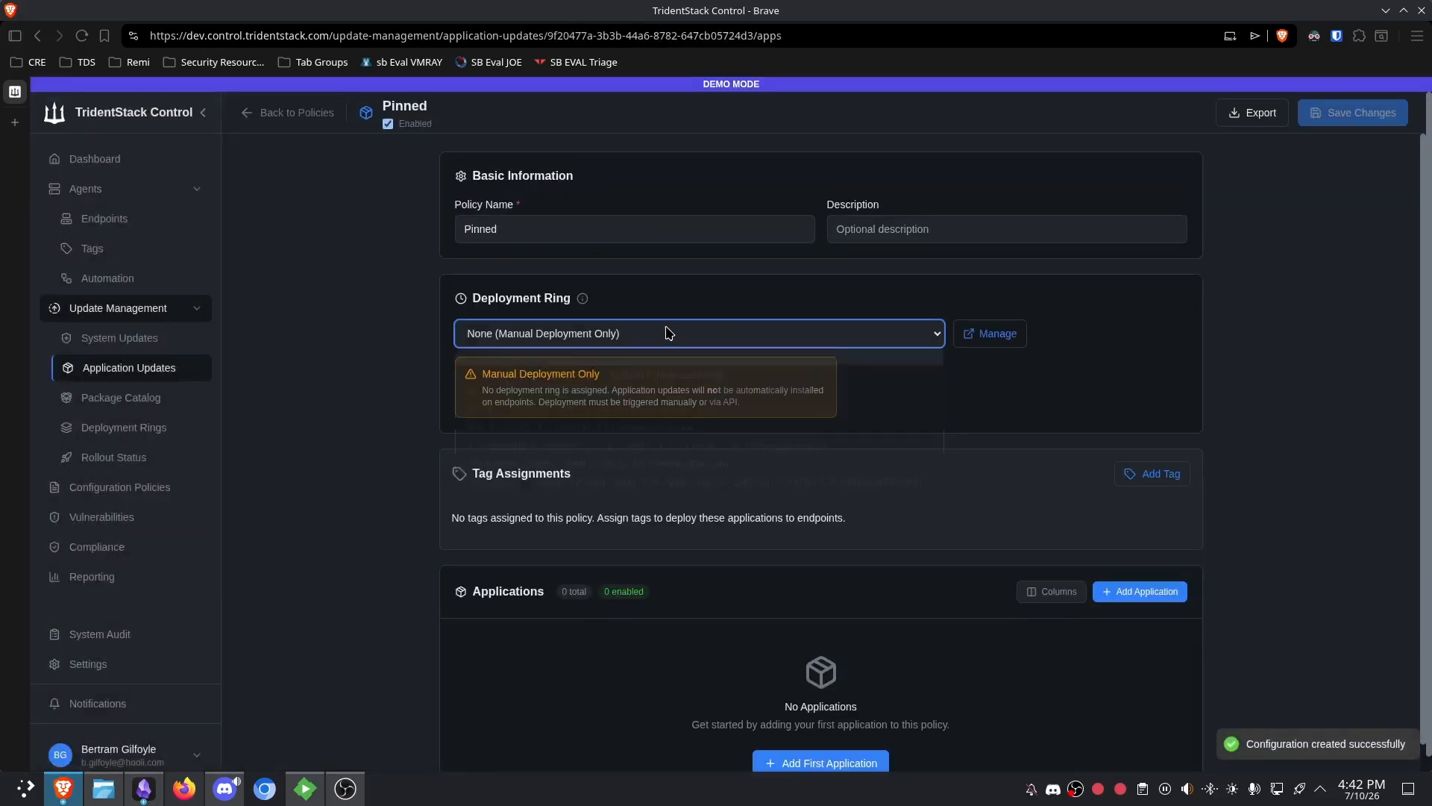
pyautogui.click(520, 336)
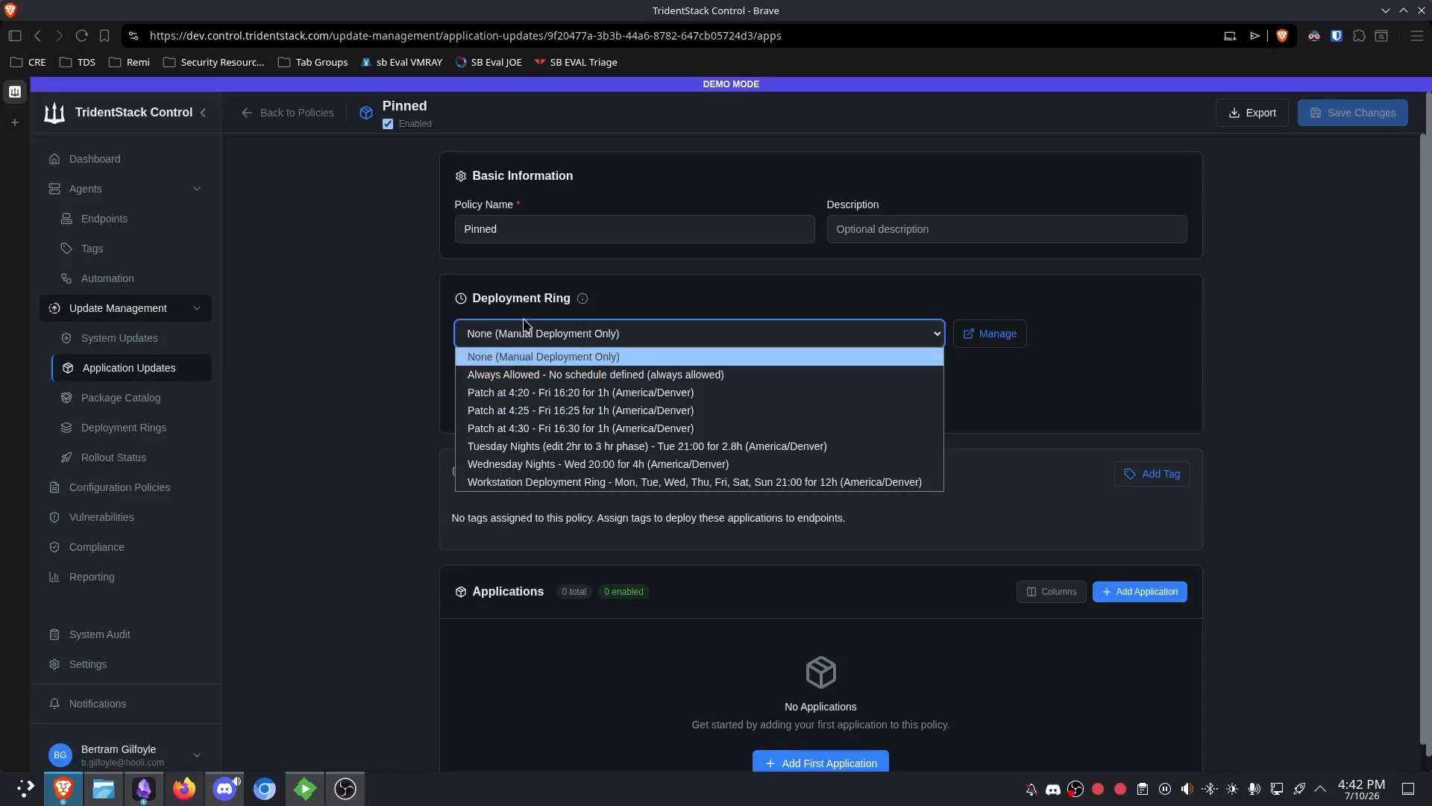
pyautogui.click(525, 328)
pyautogui.click(1151, 478)
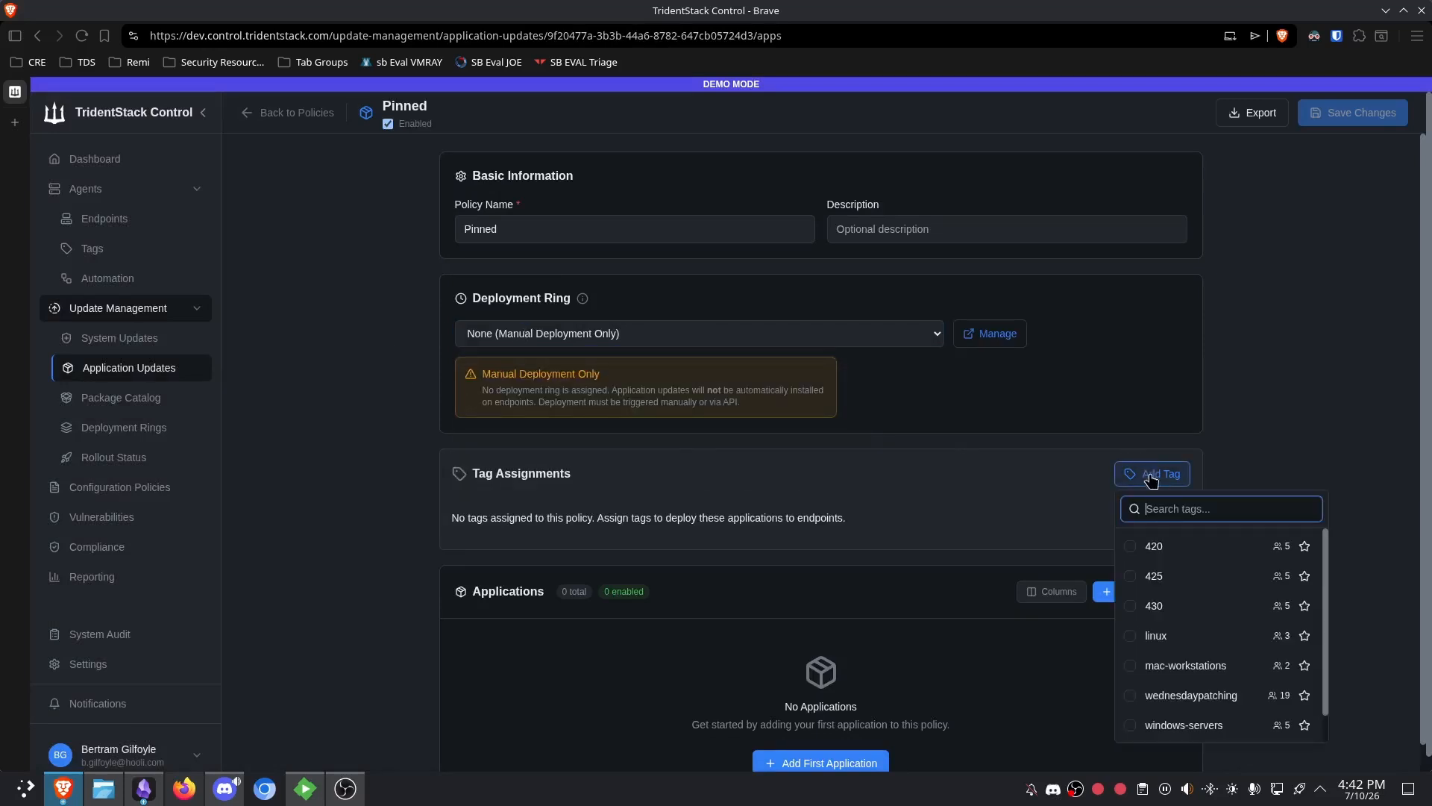
pyautogui.scroll(-1, 1175, 589)
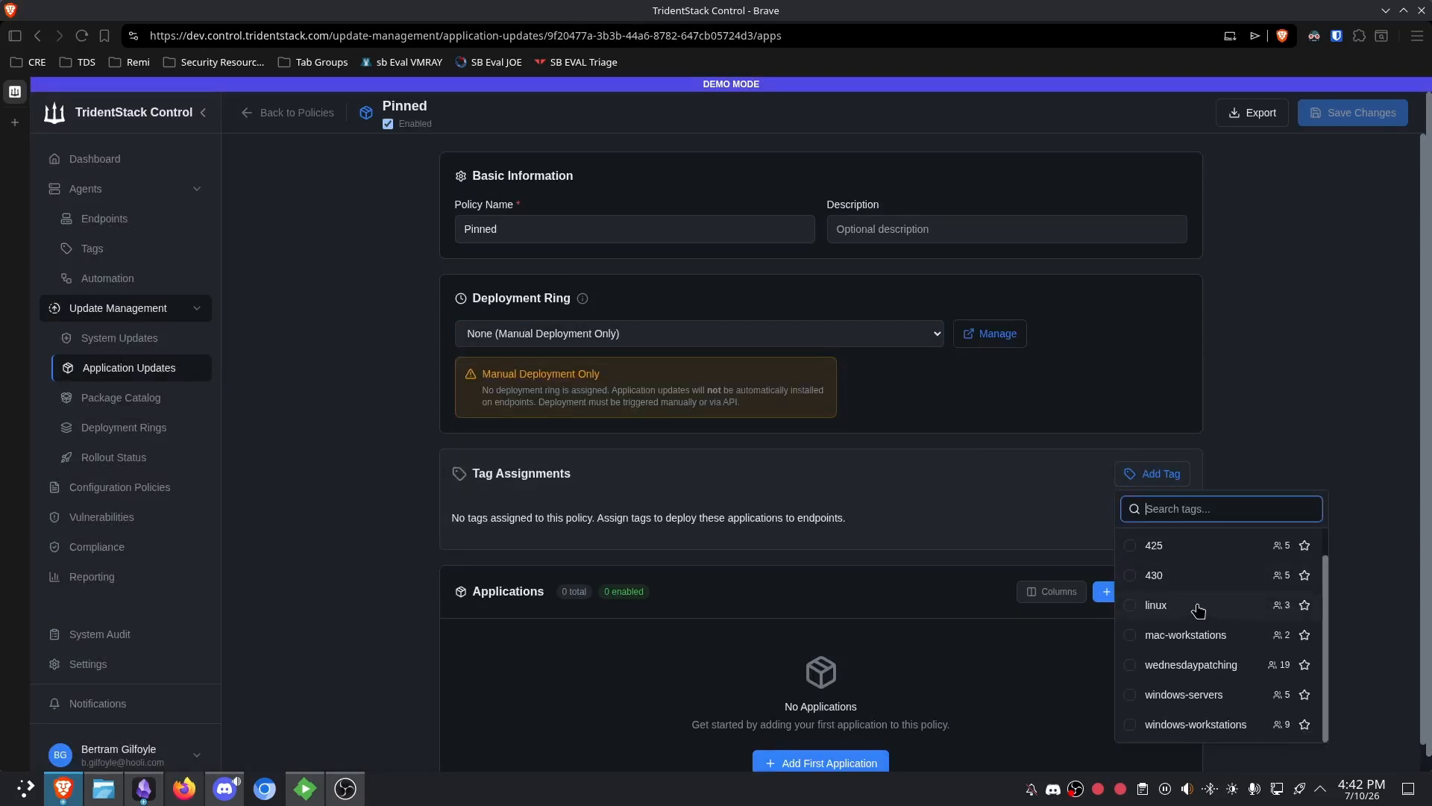
pyautogui.click(746, 489)
# - Start adding an application to the policy, search the Windows packages for java and select javascript-package-delegator
pyautogui.scroll(-1, 1090, 511)
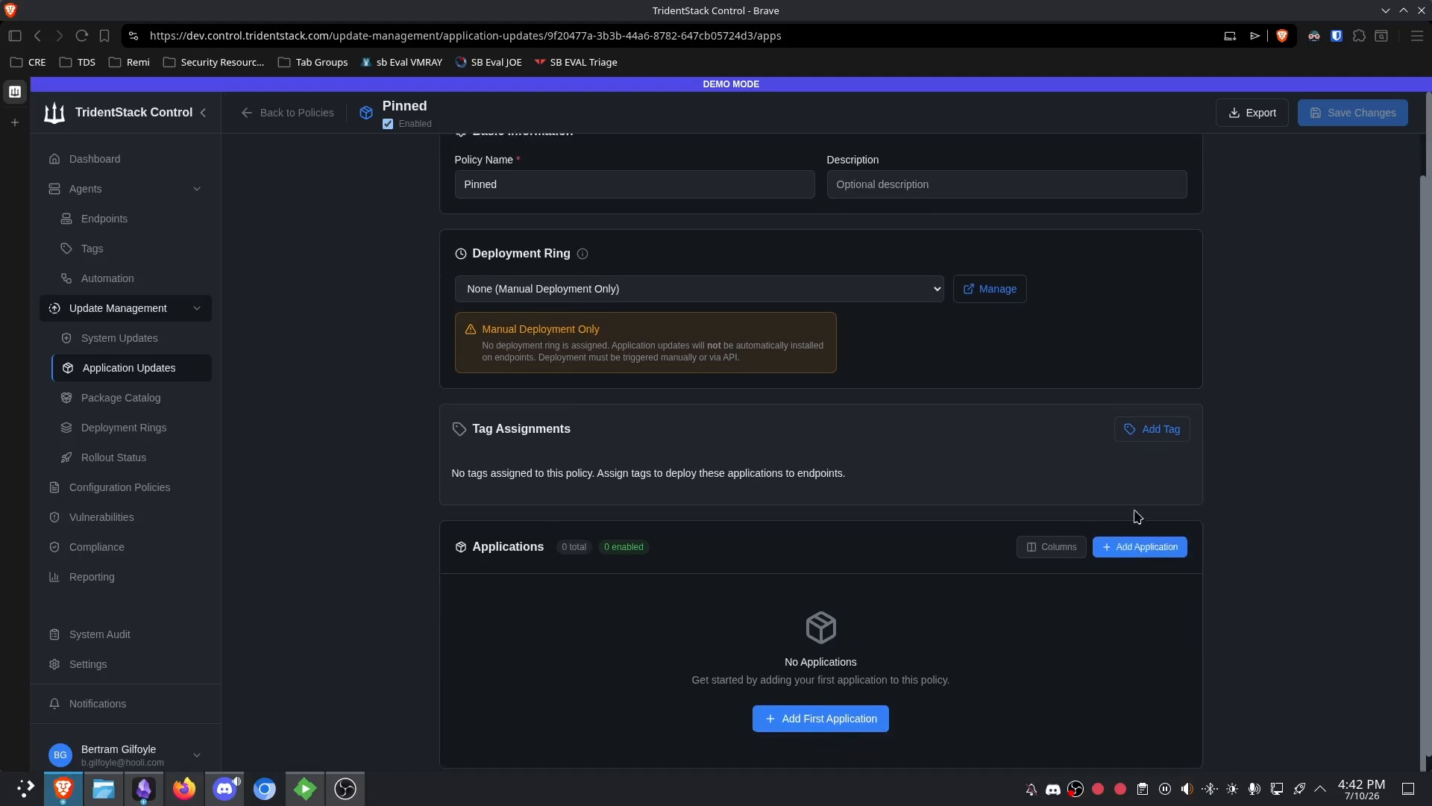
pyautogui.click(1149, 544)
pyautogui.click(355, 277)
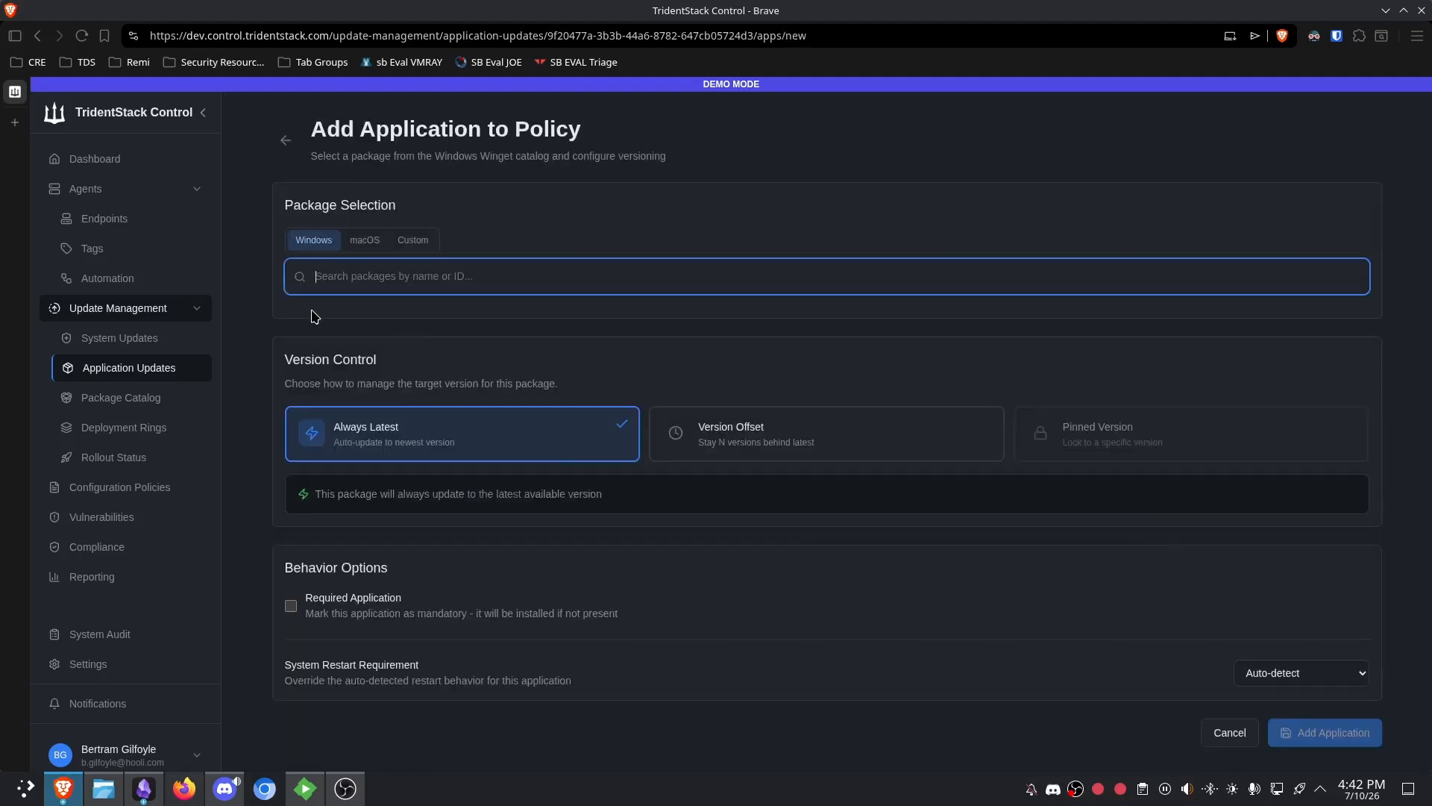
pyautogui.write('java')
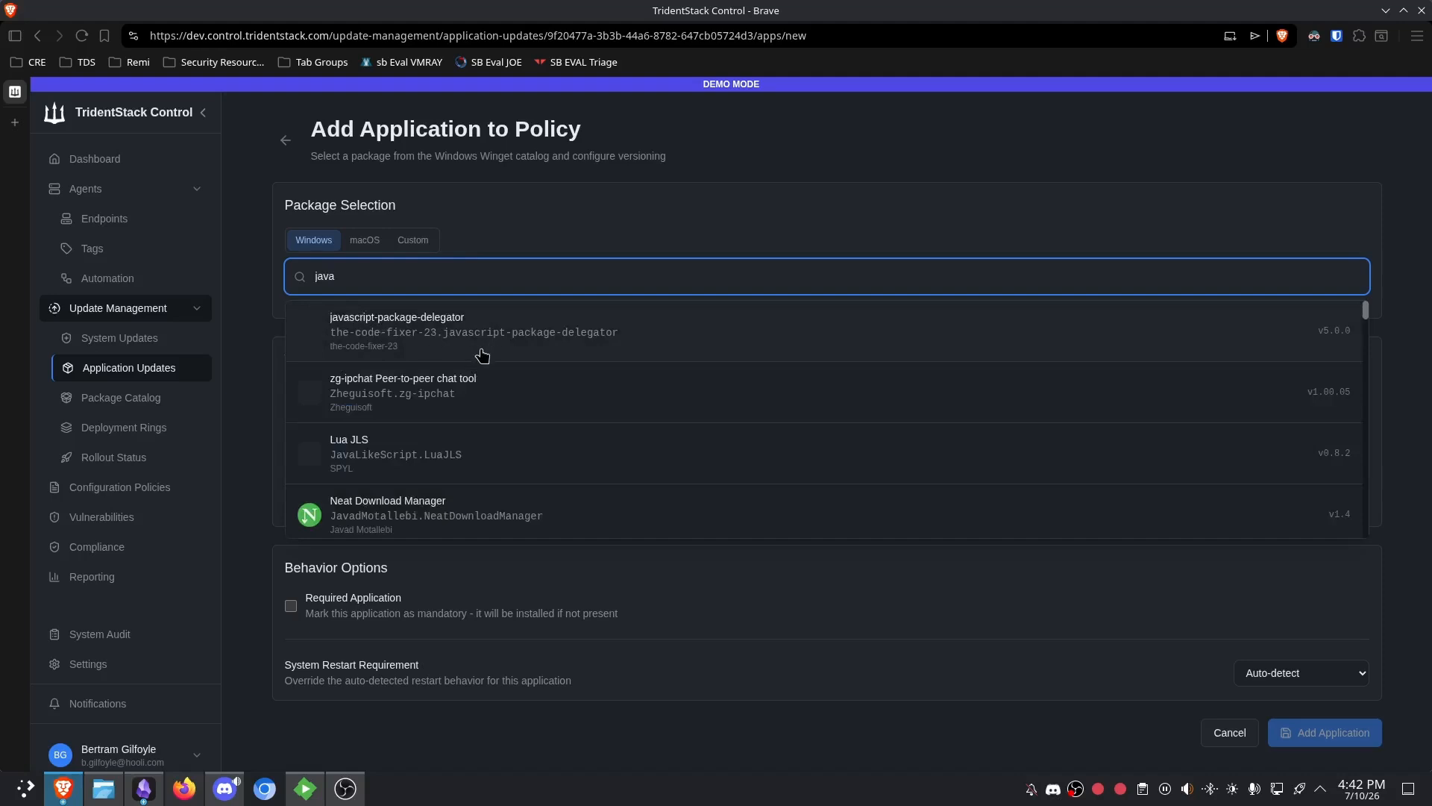
pyautogui.click(552, 337)
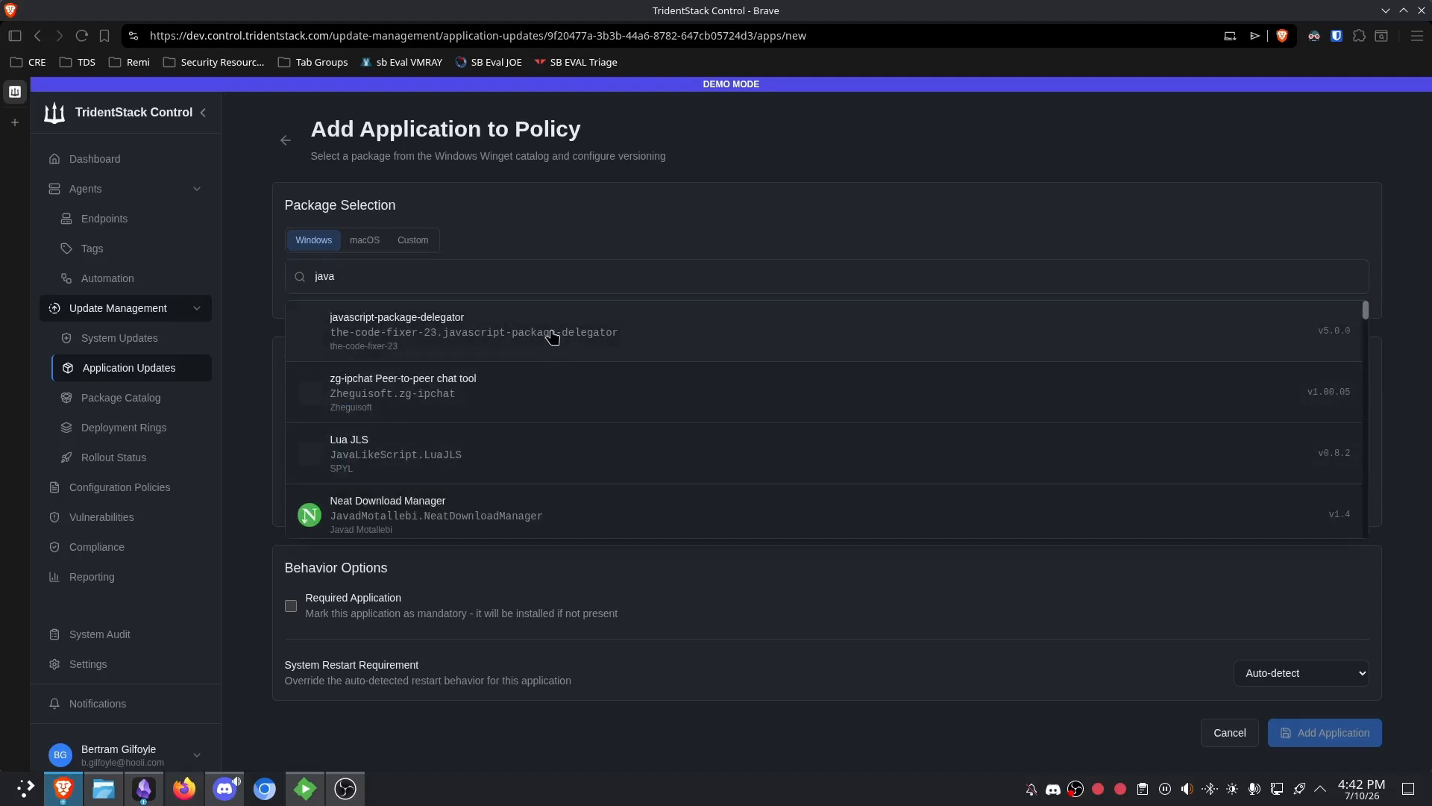
pyautogui.click(552, 337)
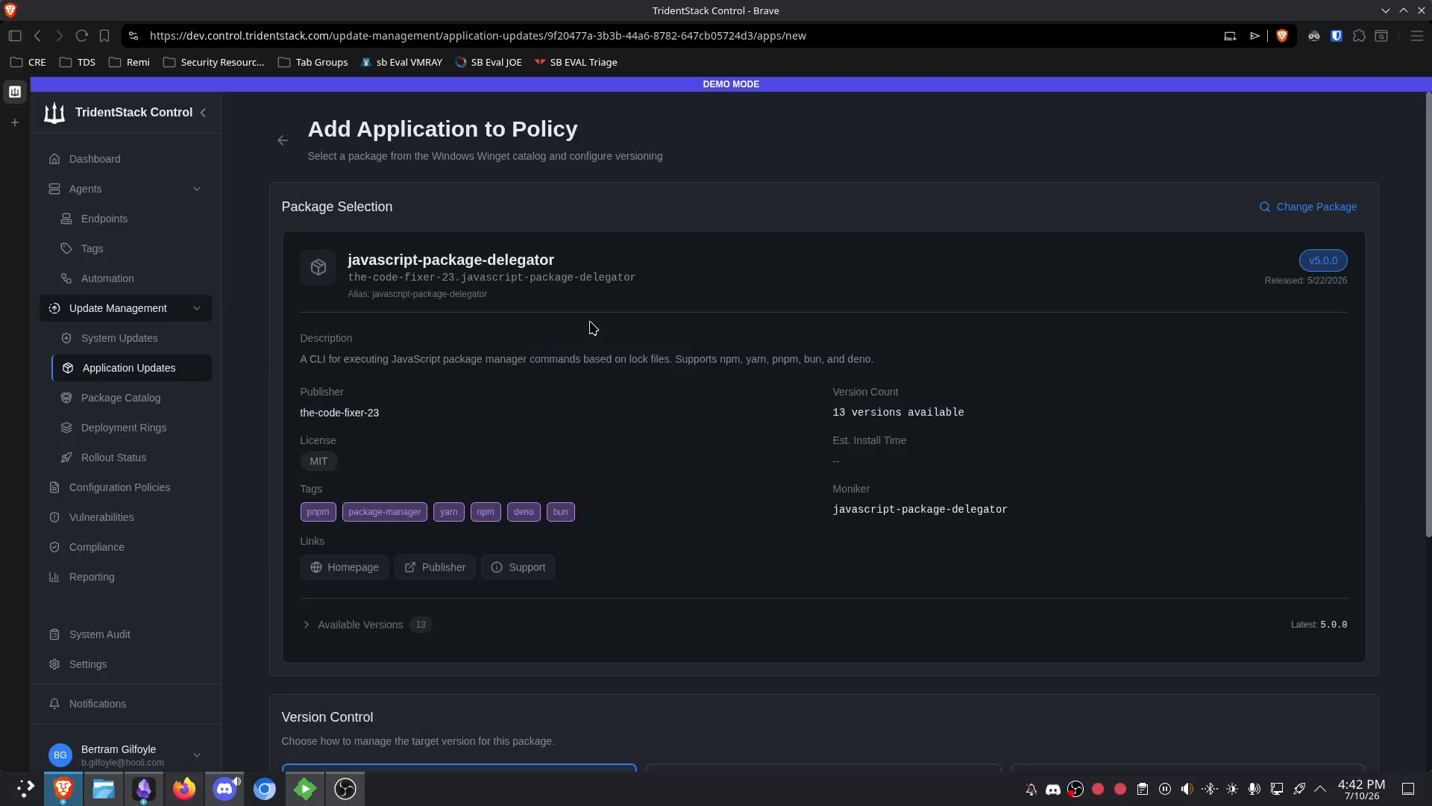
pyautogui.moveTo(486, 359); pyautogui.dragTo(801, 359)
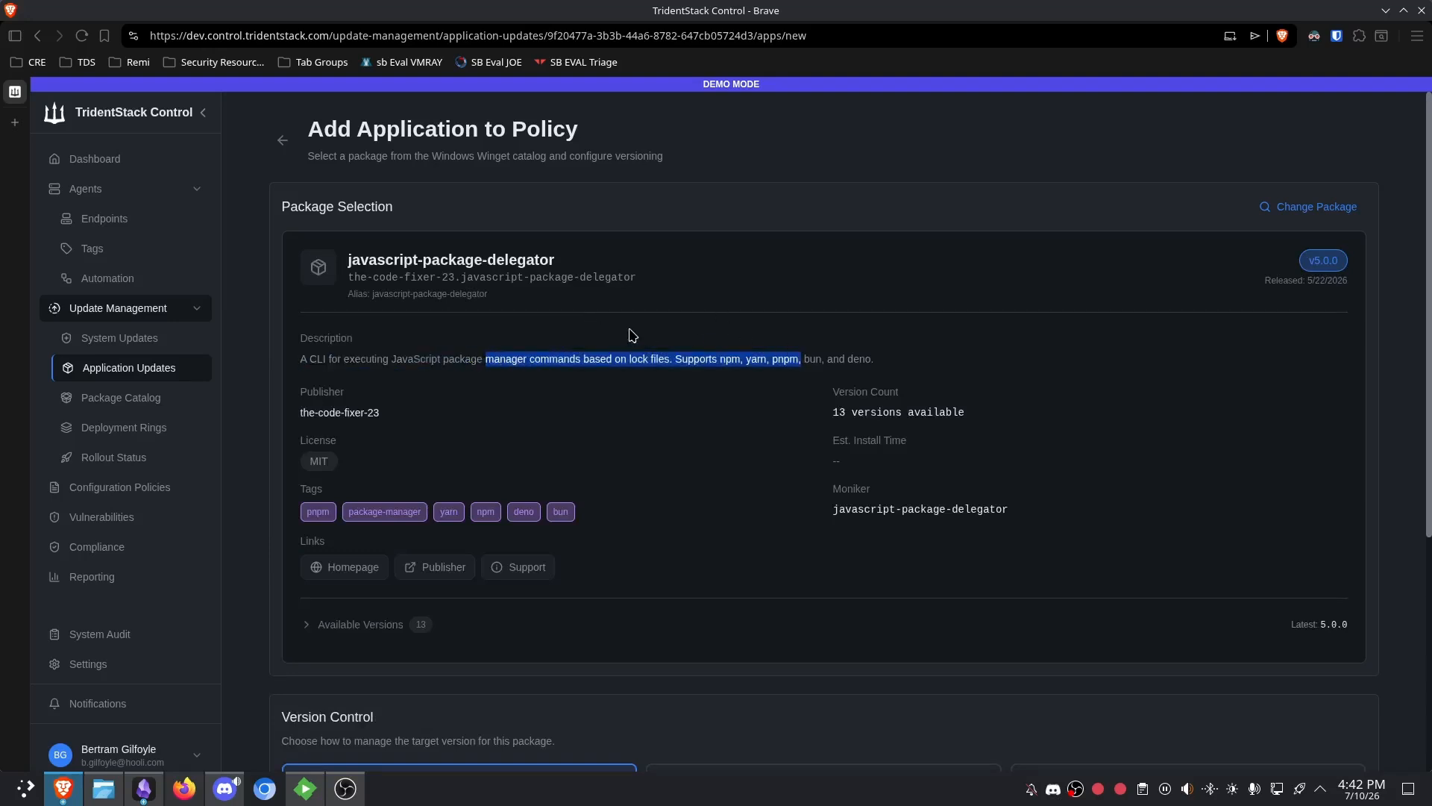
pyautogui.click(638, 302)
# - Pin the package to version 4.0.0, then add it to the policy and save the policy
pyautogui.scroll(-5, 639, 299)
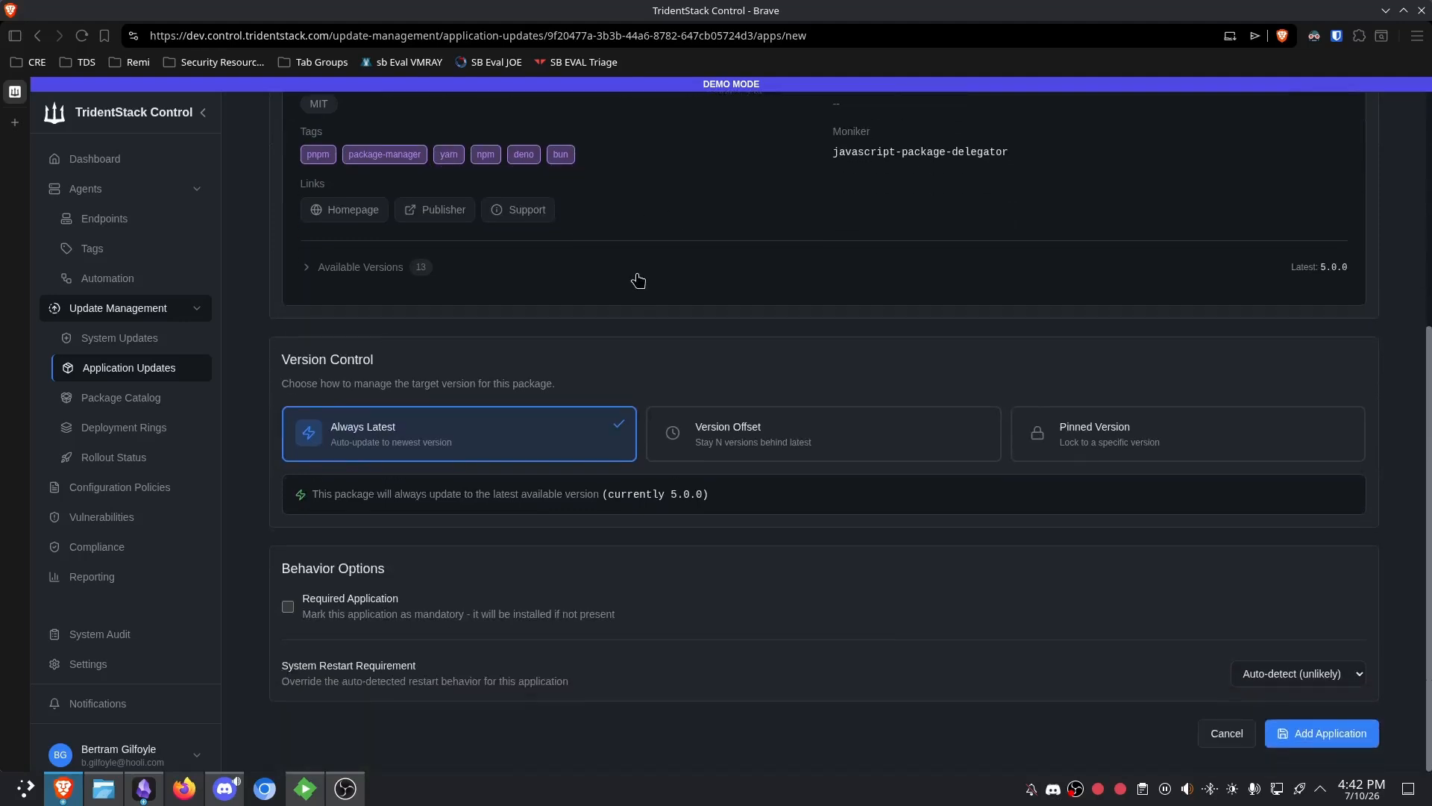
pyautogui.click(1128, 440)
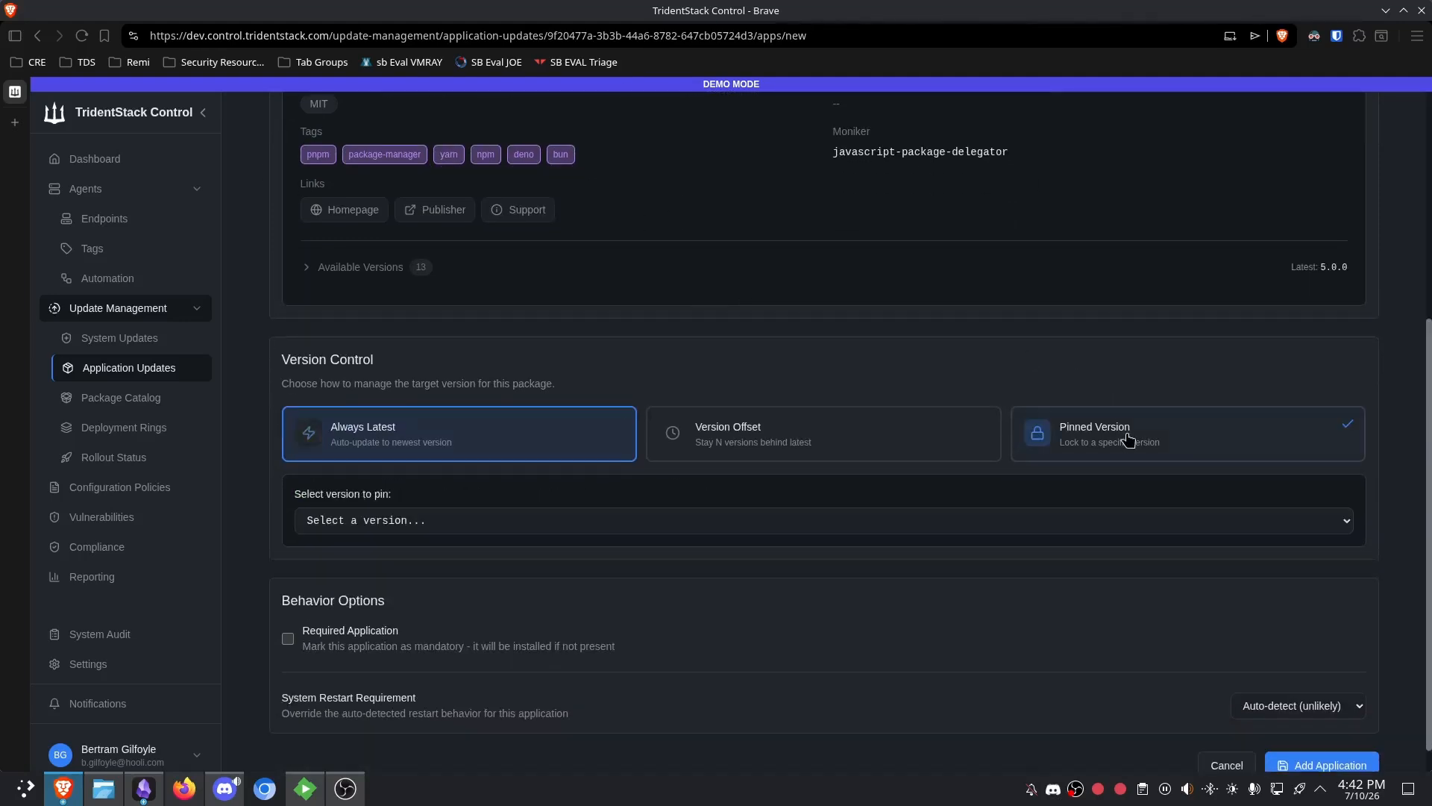
pyautogui.click(656, 526)
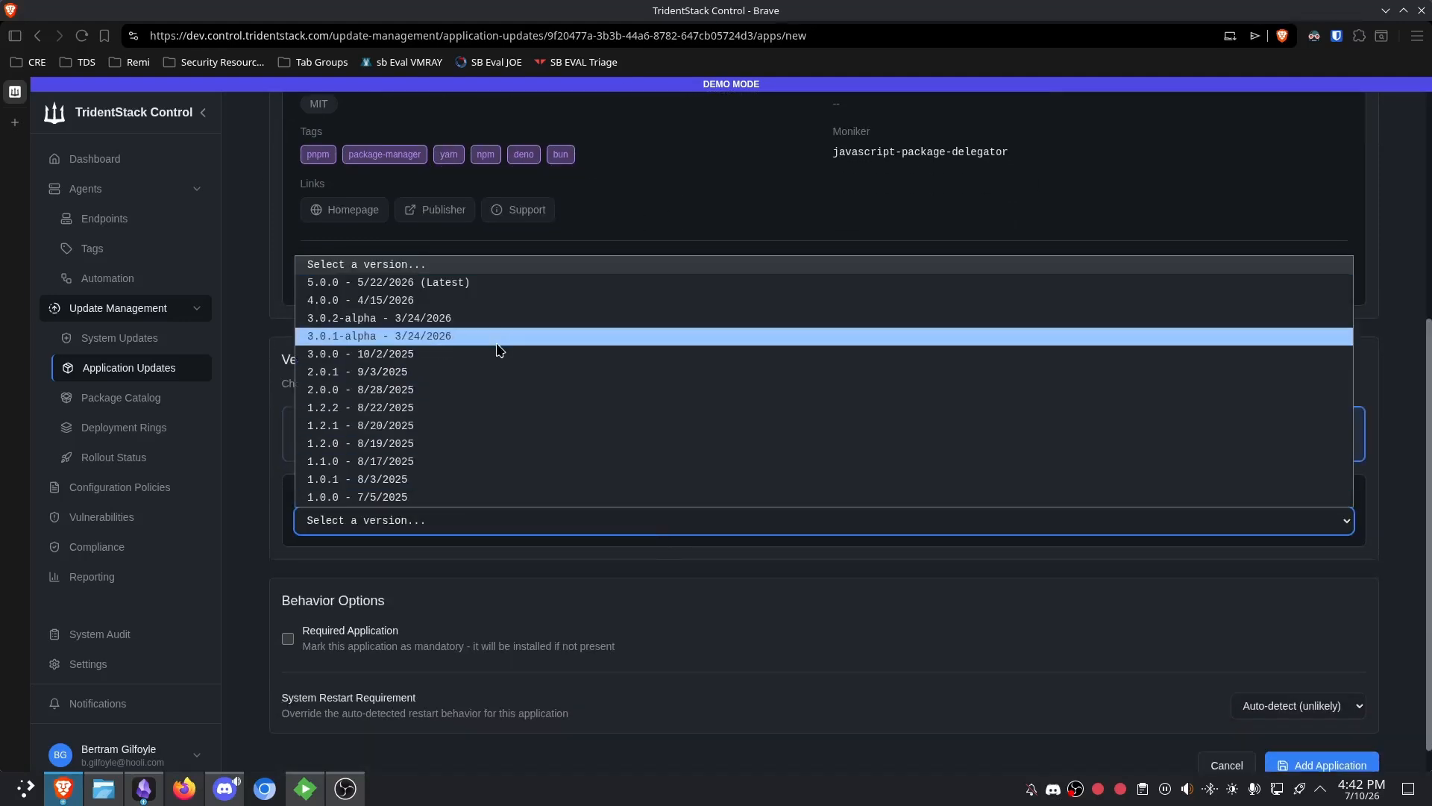
pyautogui.click(471, 302)
pyautogui.scroll(-1, 478, 400)
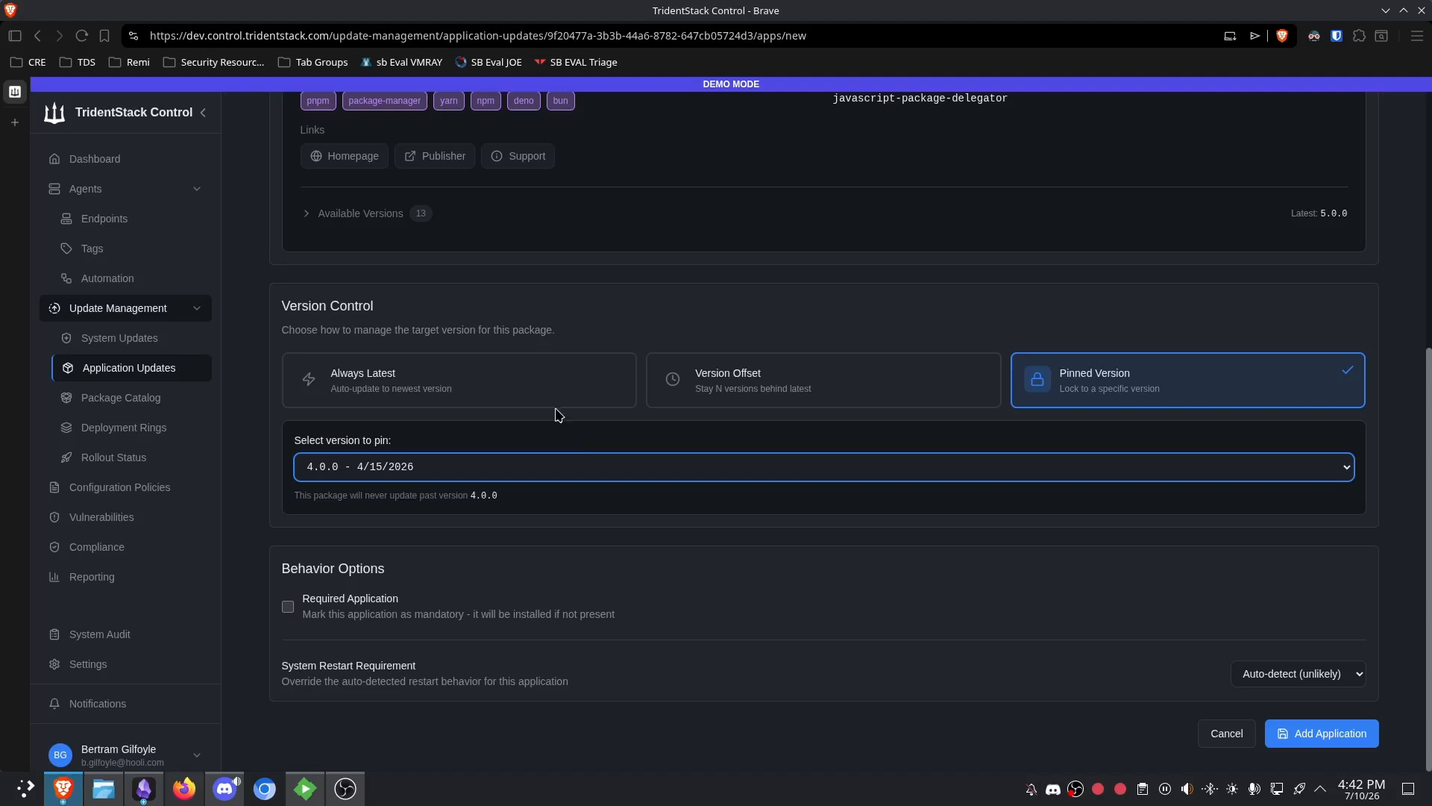
pyautogui.click(1337, 739)
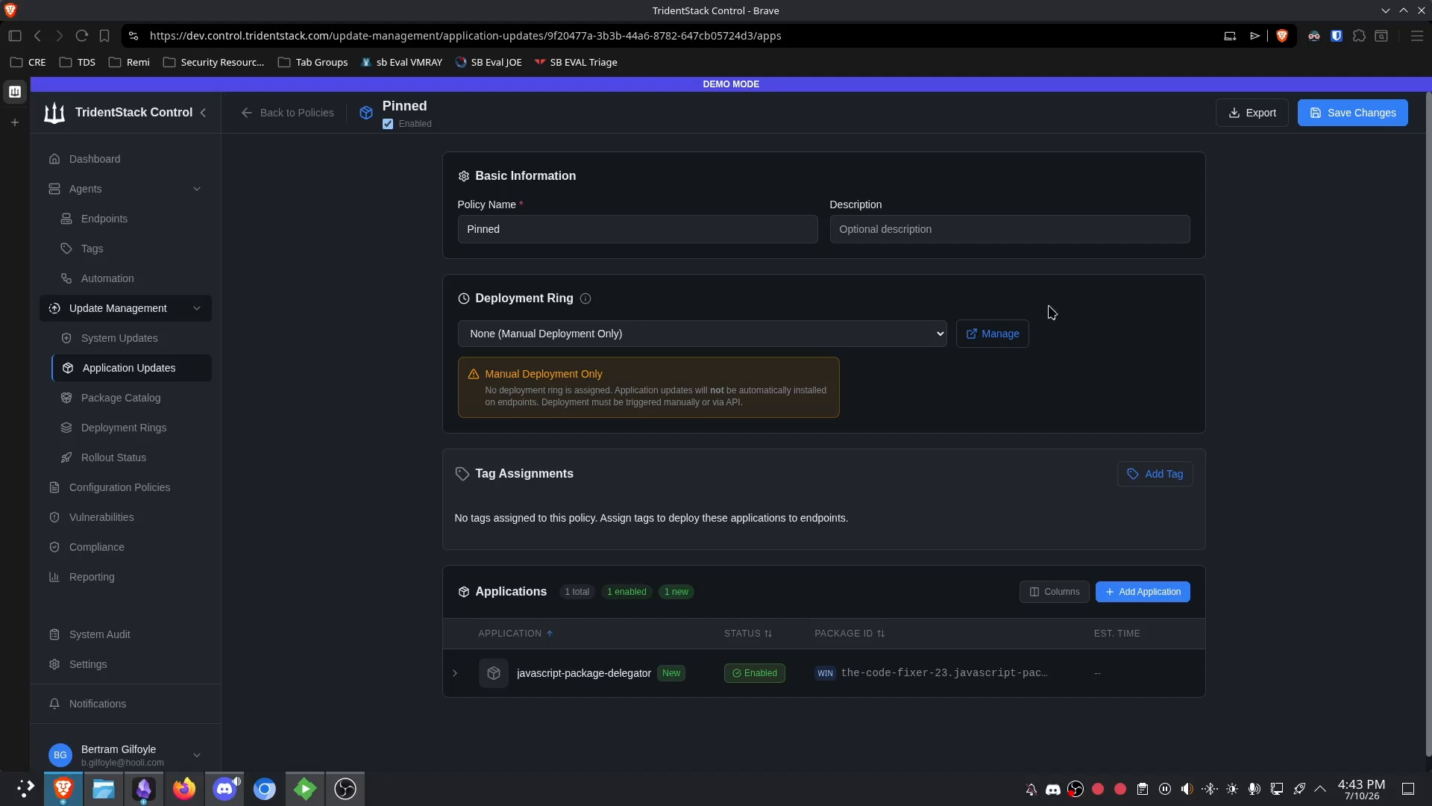
pyautogui.click(1401, 118)
# - Edit javascript-package-delegator in the policy to pin version 5.0.0 and save the policy
pyautogui.scroll(-1, 1040, 432)
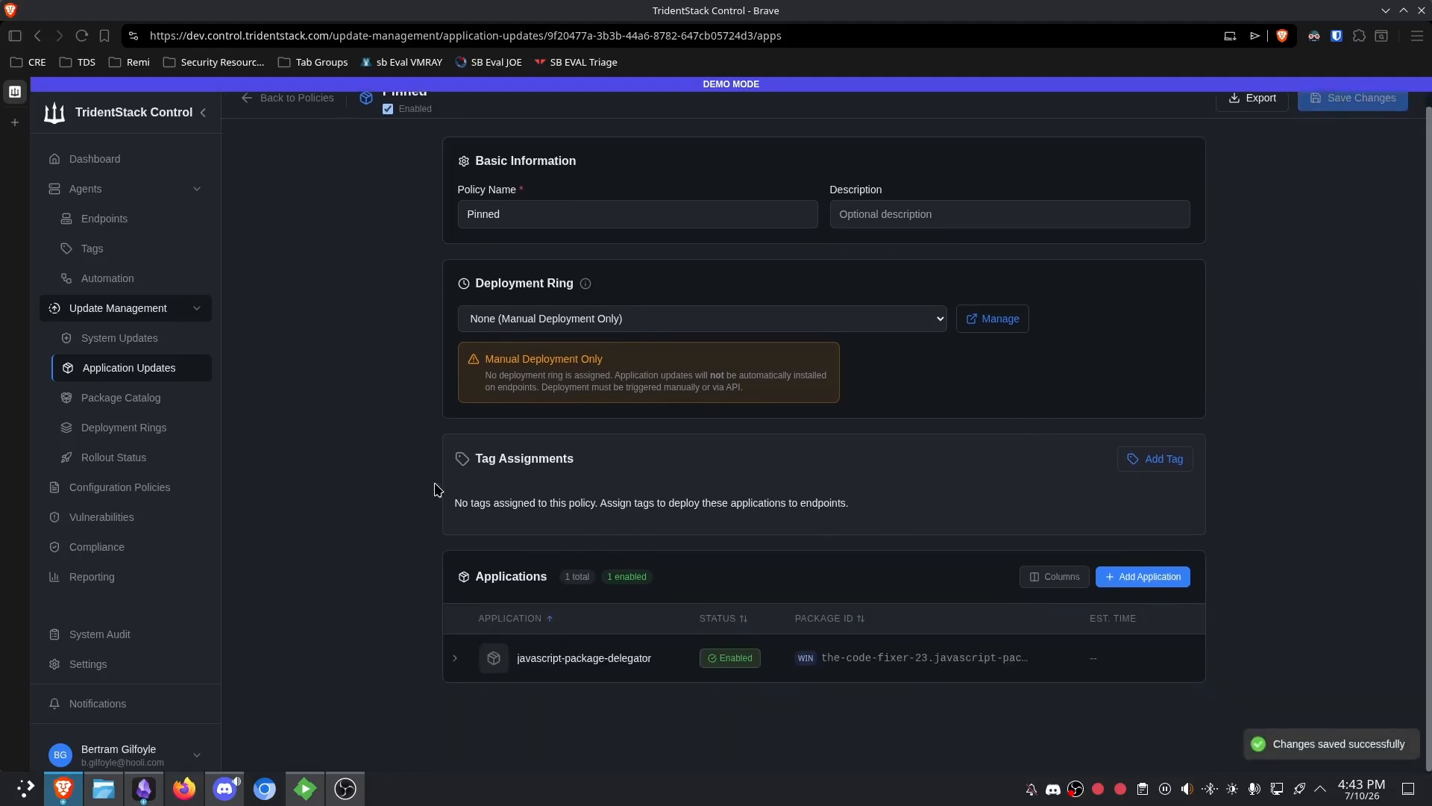
pyautogui.click(1059, 661)
pyautogui.click(1169, 674)
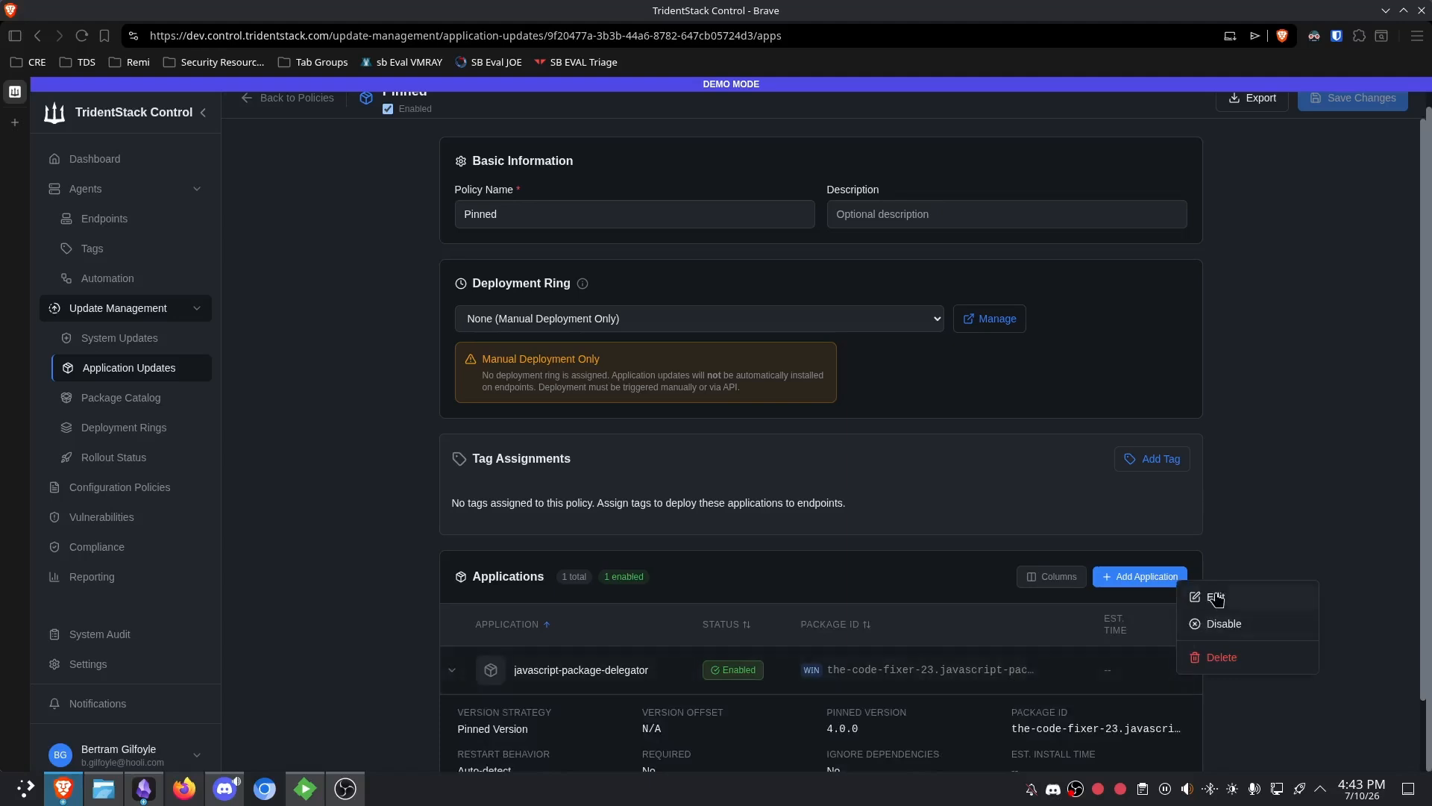
pyautogui.click(814, 515)
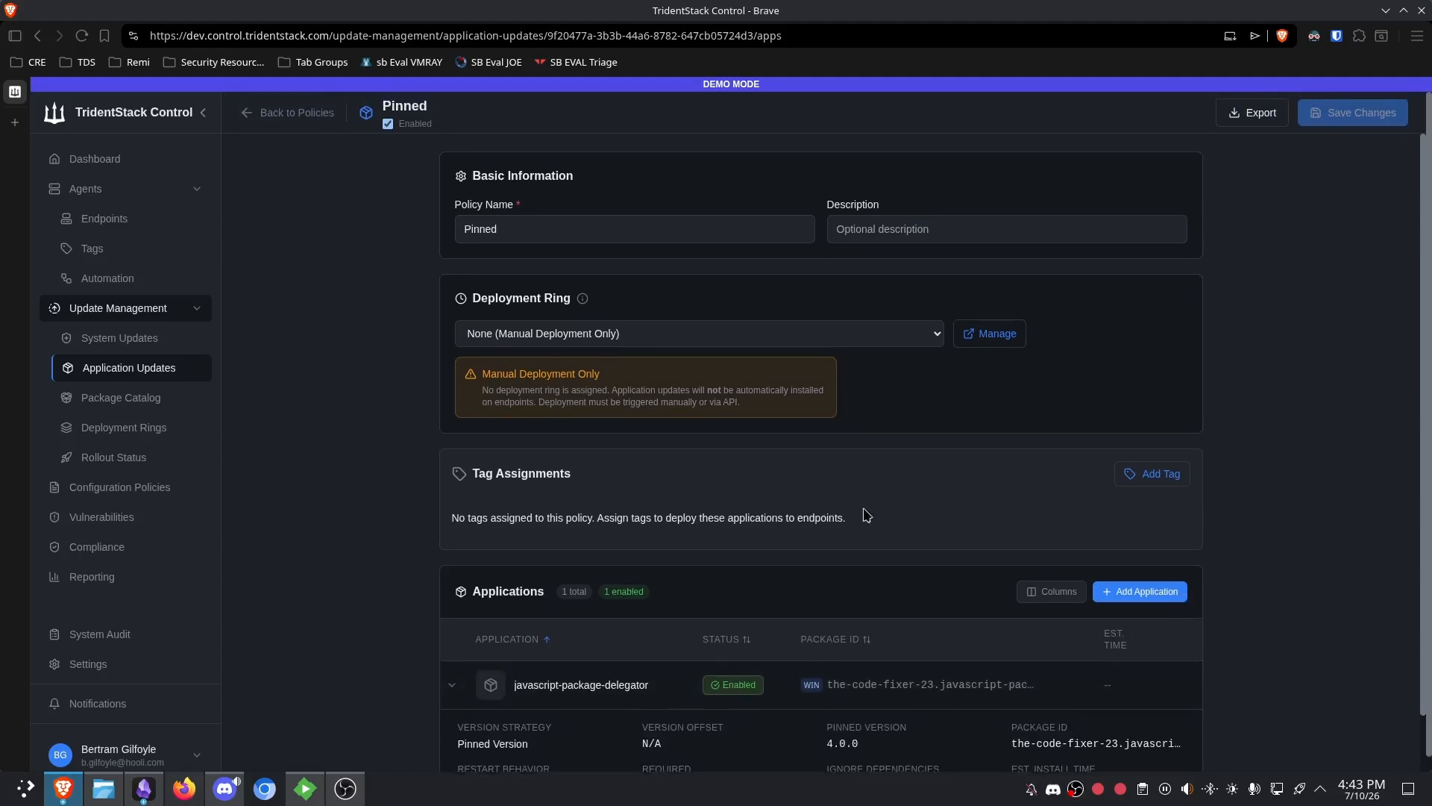
pyautogui.scroll(-1, 1157, 642)
pyautogui.click(1184, 613)
pyautogui.click(1227, 539)
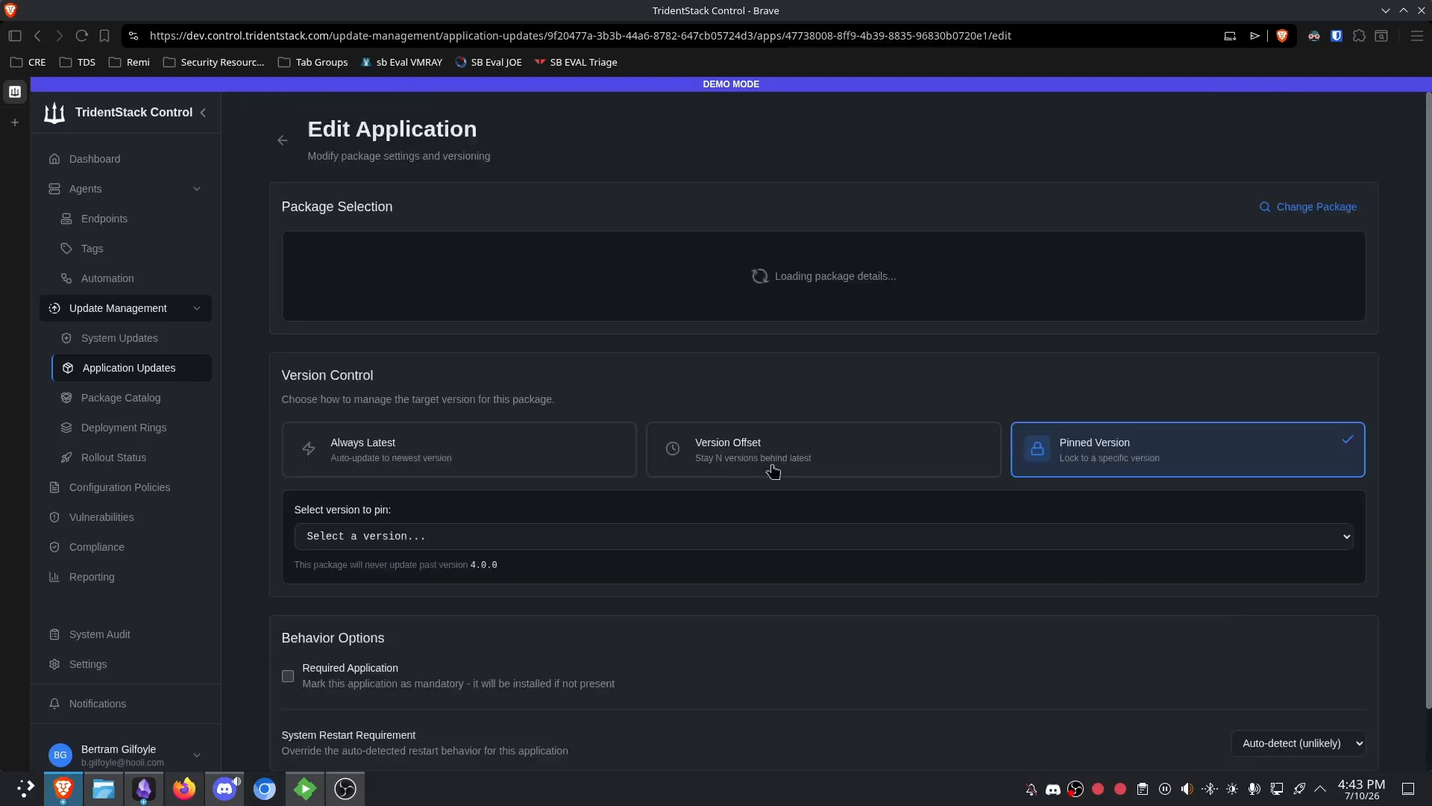
pyautogui.scroll(-5, 590, 492)
pyautogui.click(392, 478)
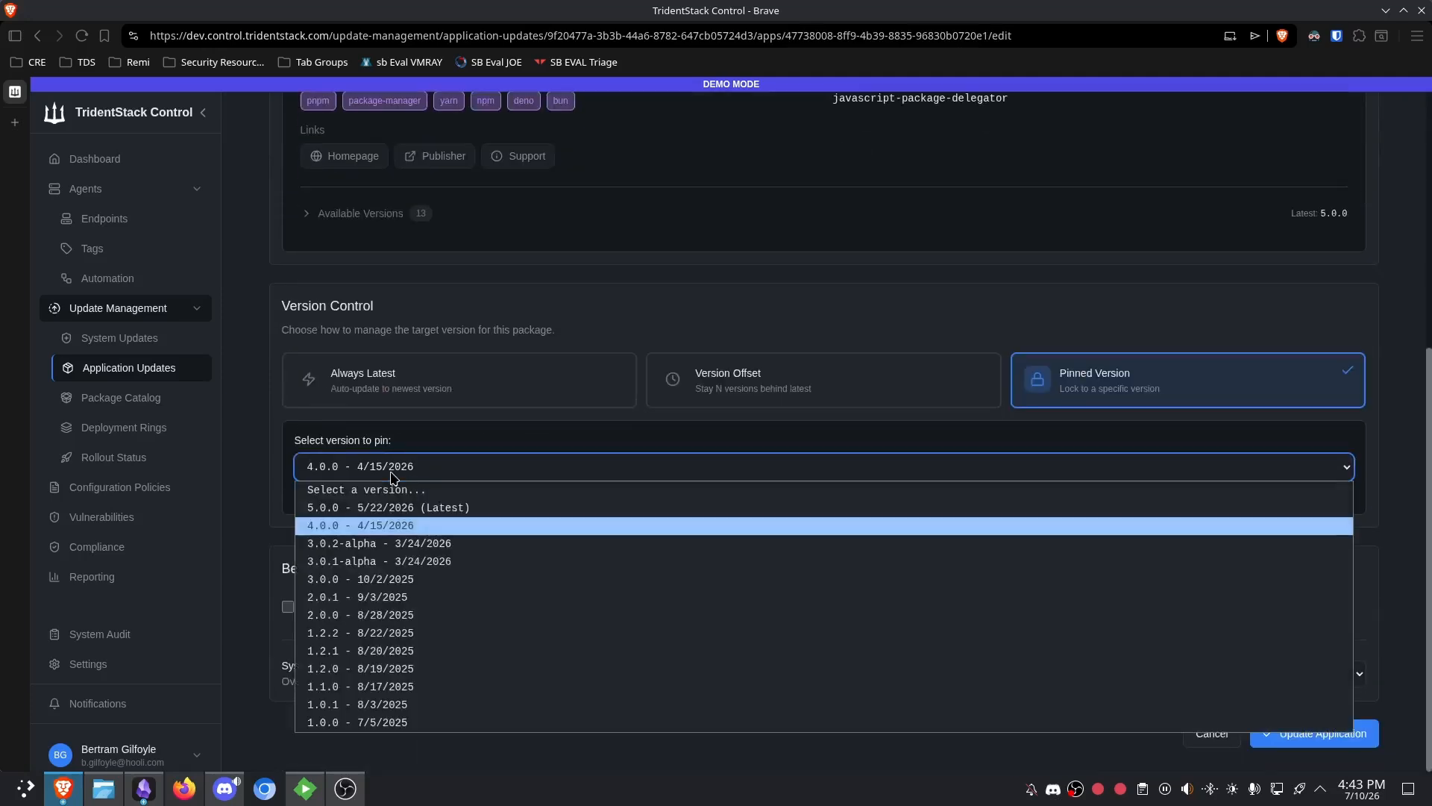
pyautogui.click(423, 507)
pyautogui.click(1298, 733)
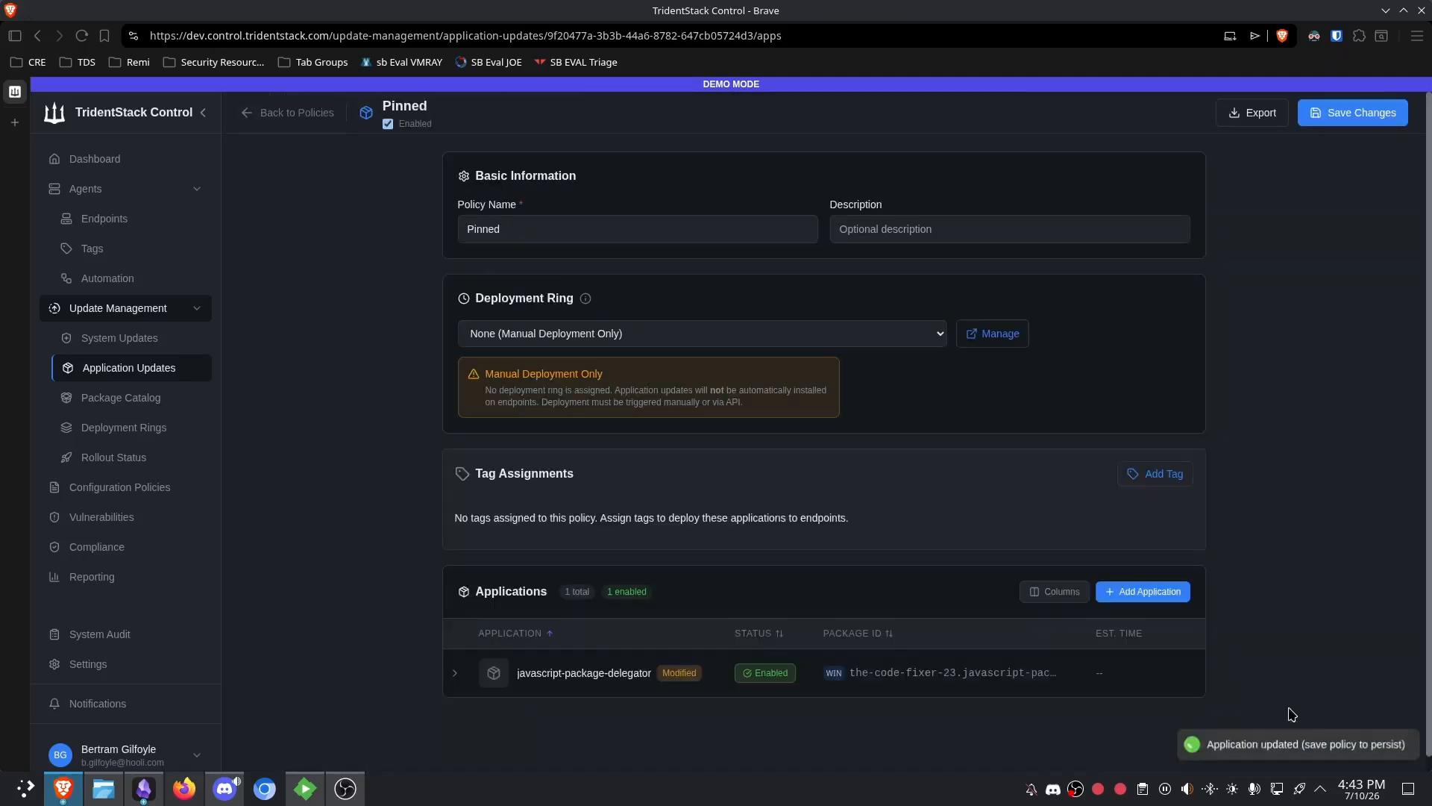
pyautogui.click(1308, 113)
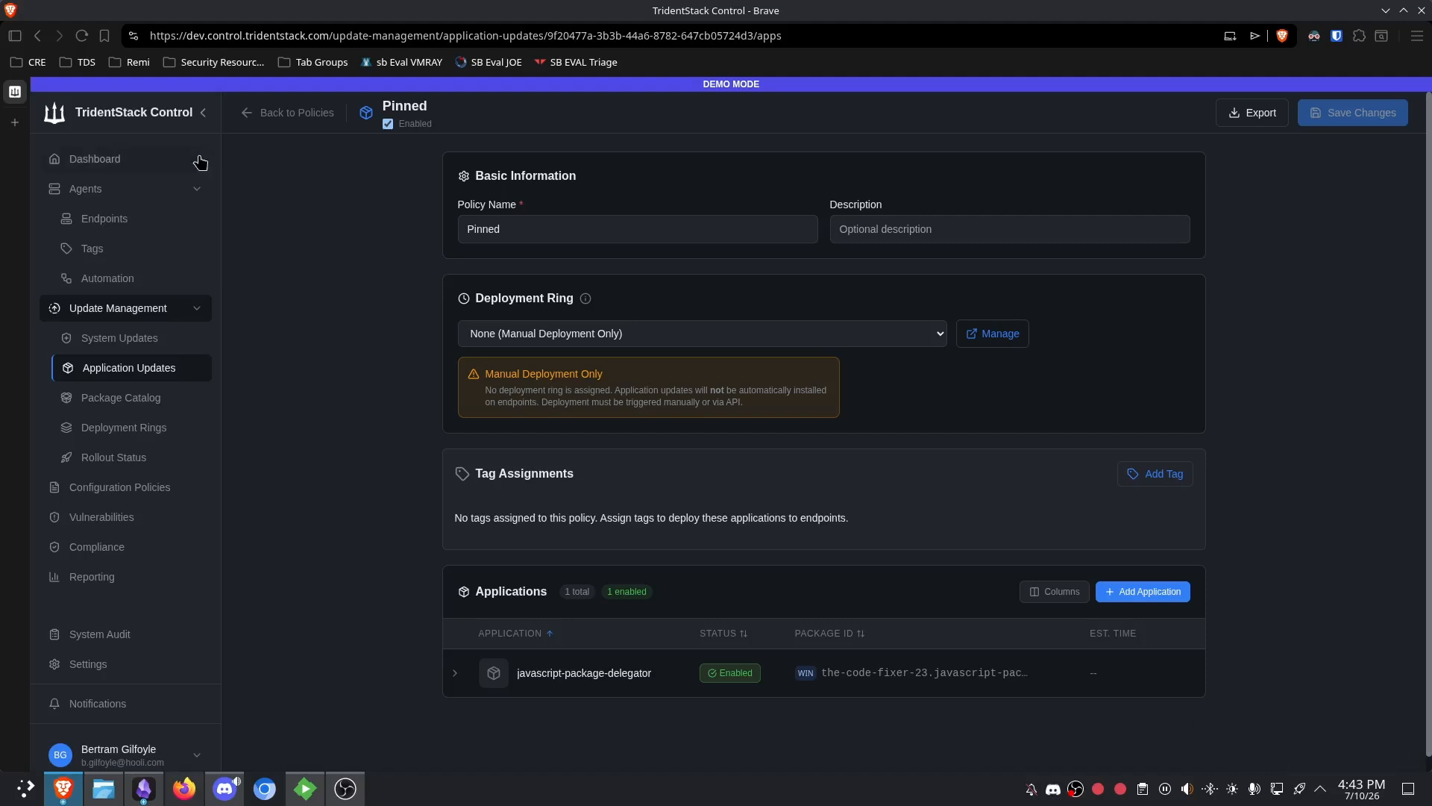
# - Expand the Pinned policy in the application update policy list and start a new configuration
pyautogui.click(265, 124)
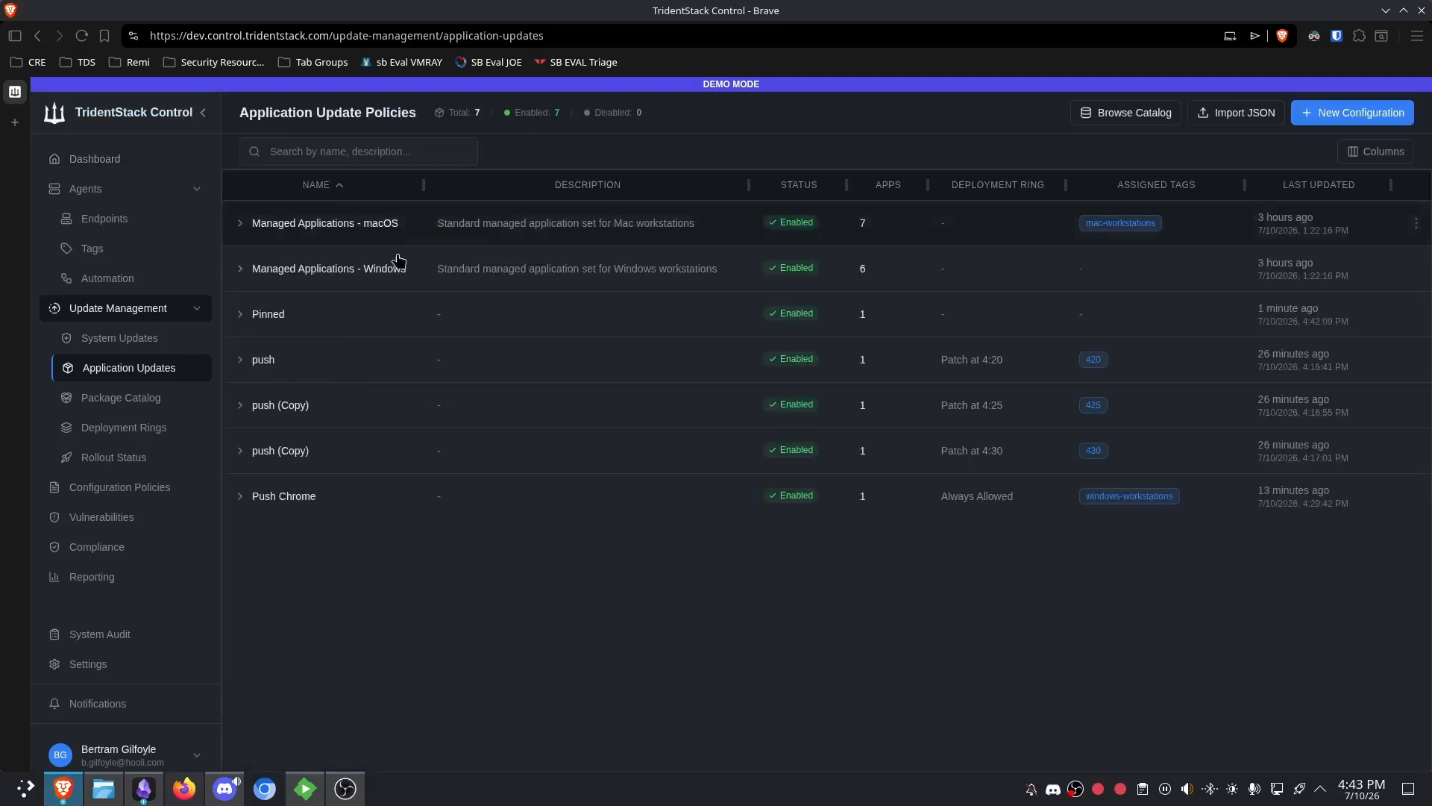
pyautogui.click(361, 350)
pyautogui.click(363, 324)
pyautogui.click(1353, 112)
pyautogui.click(745, 381)
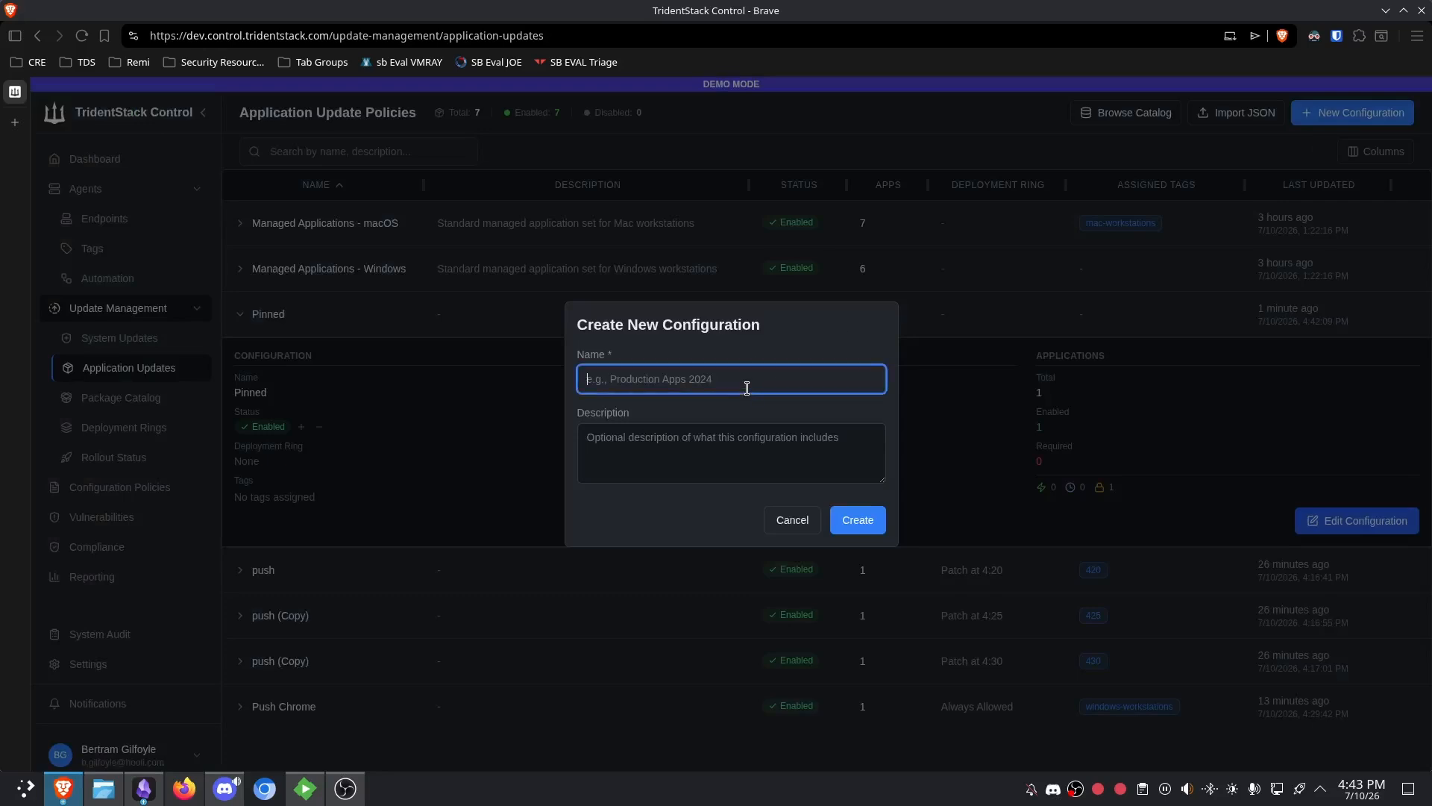
pyautogui.write('Prod')
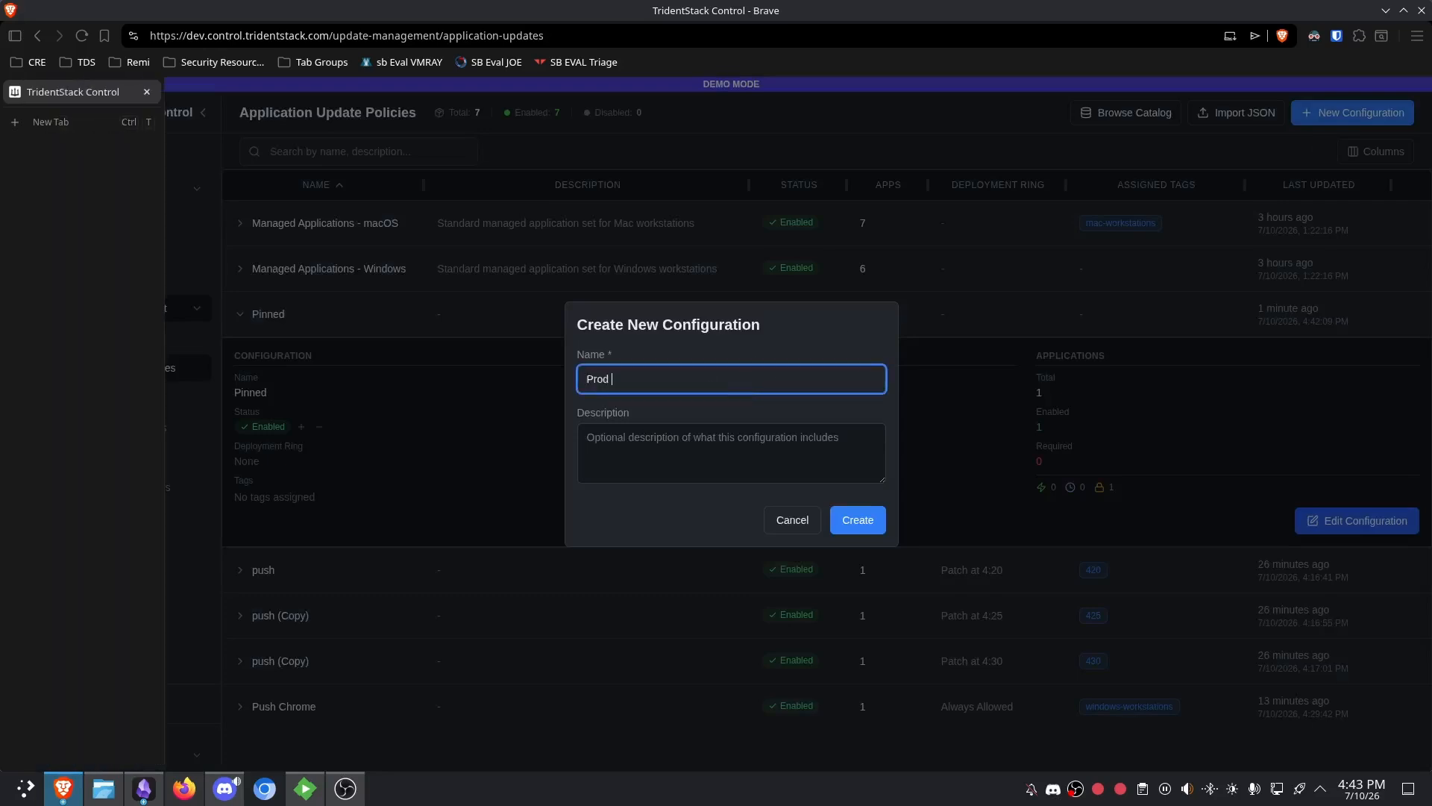
pyautogui.write(' Depl')
pyautogui.press('BackSpace')
pyautogui.press('BackSpace')
pyautogui.press('BackSpace')
pyautogui.press('BackSpace')
pyautogui.write('De')
pyautogui.press('BackSpace')
pyautogui.press('BackSpace')
pyautogui.press('BackSpace')
pyautogui.press('BackSpace')
pyautogui.press('BackSpace')
pyautogui.press('BackSpace')
pyautogui.press('BackSpace')
pyautogui.press('BackSpace')
pyautogui.write('P')
pyautogui.press('BackSpace')
# - Name the new configuration Keep it Latest and create it
pyautogui.write('Keep it Latest')
pyautogui.click(876, 526)
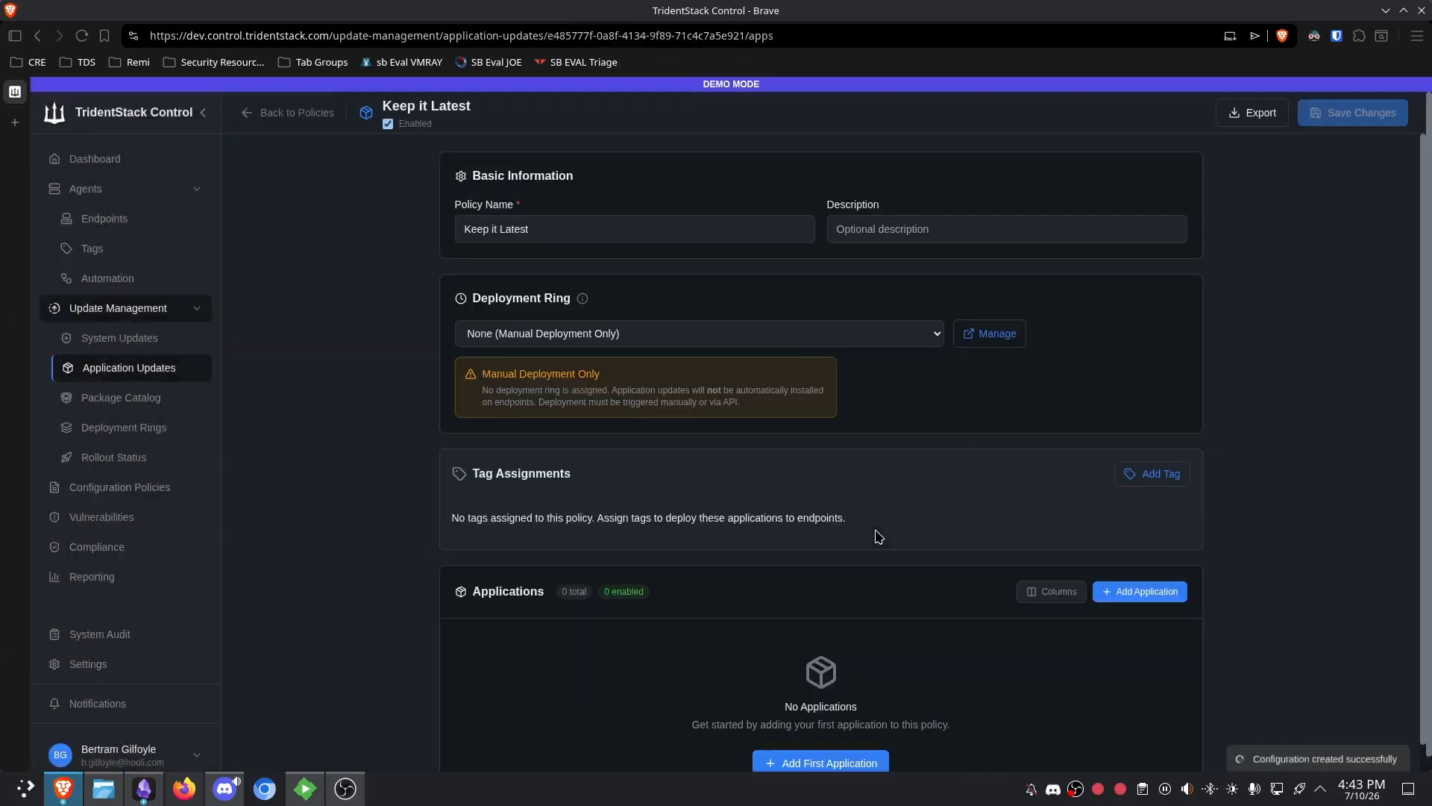
# - Start adding an application to the Keep it Latest policy and search the Windows packages for java
pyautogui.scroll(-1, 850, 464)
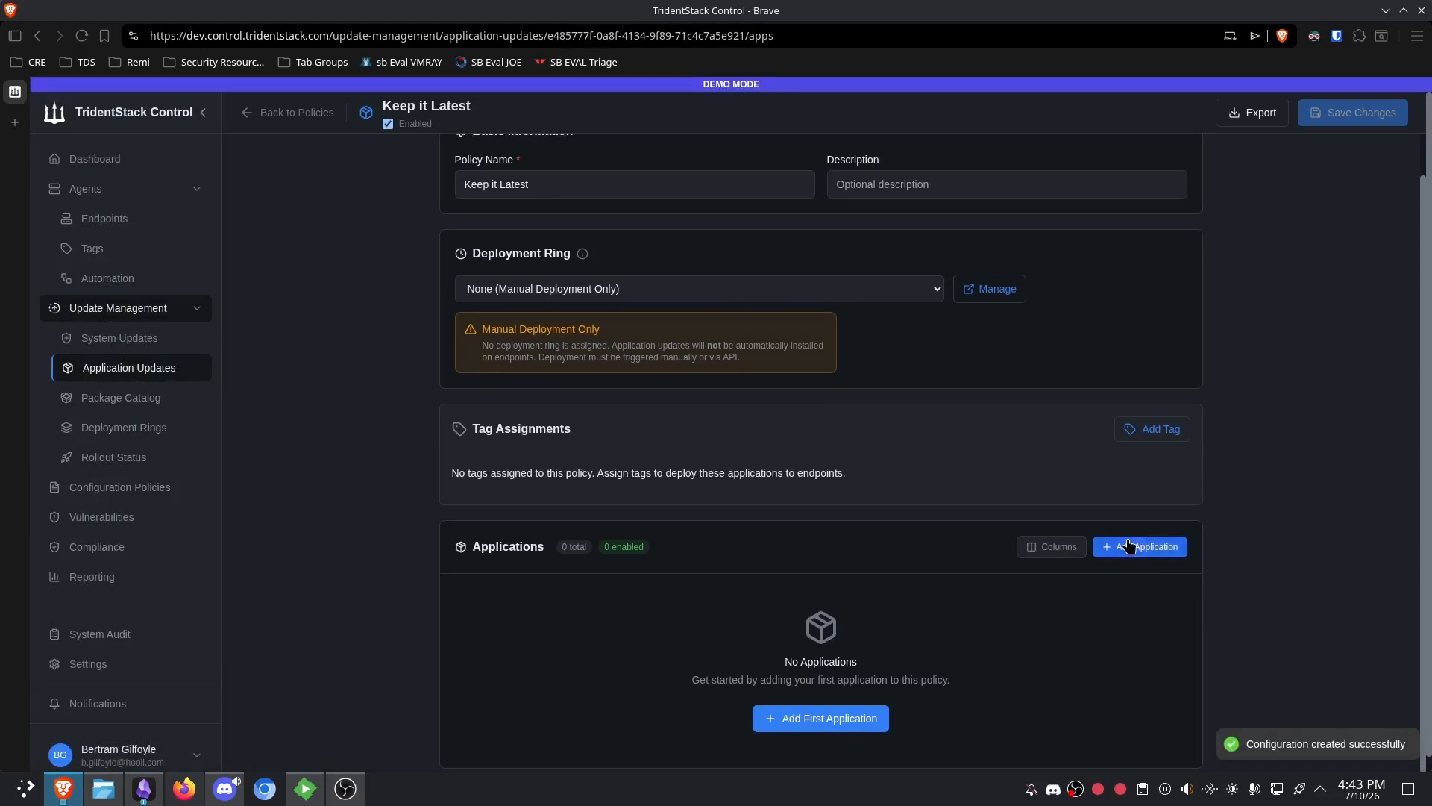
pyautogui.click(1145, 547)
pyautogui.click(531, 287)
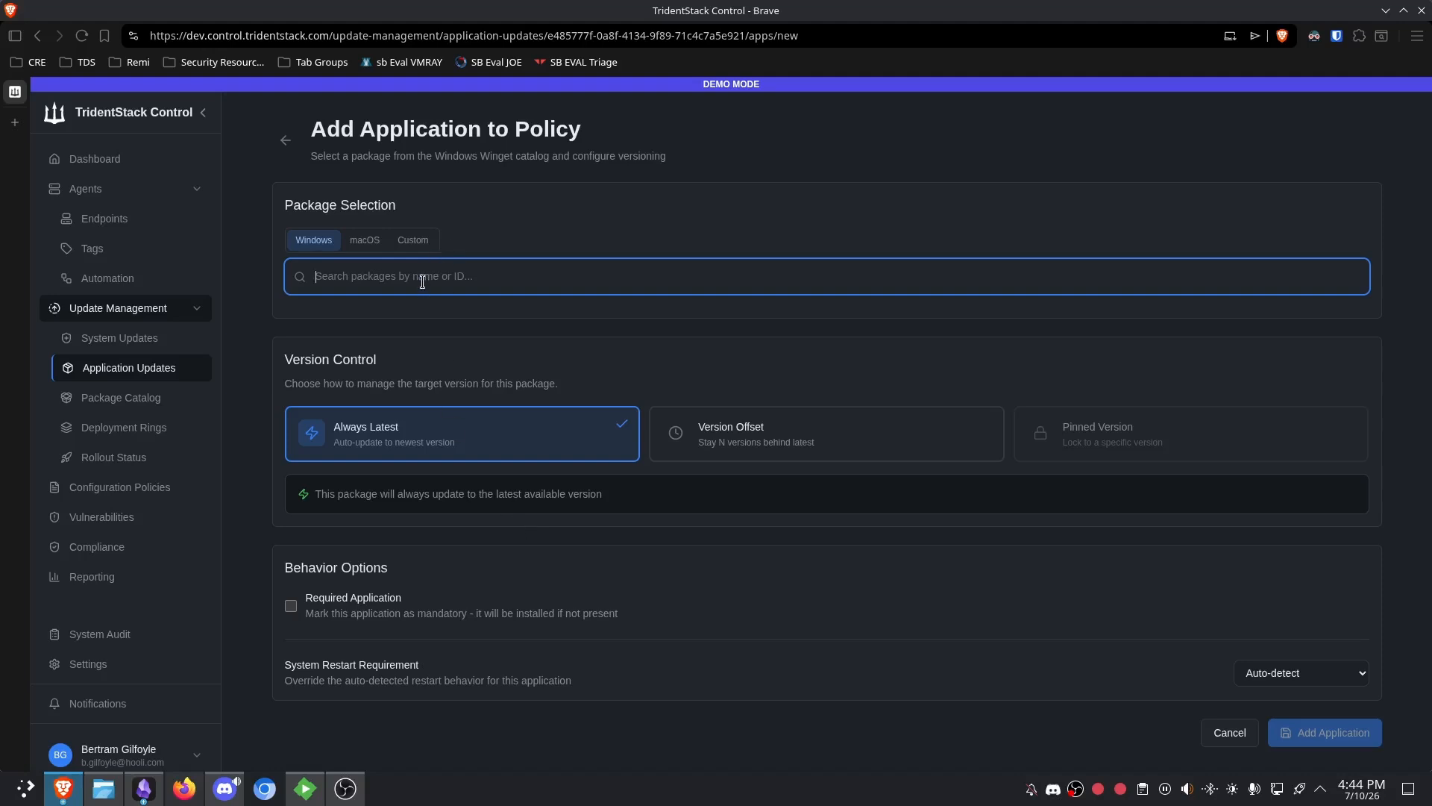
pyautogui.write('o')
pyautogui.press('BackSpace')
pyautogui.write('java')
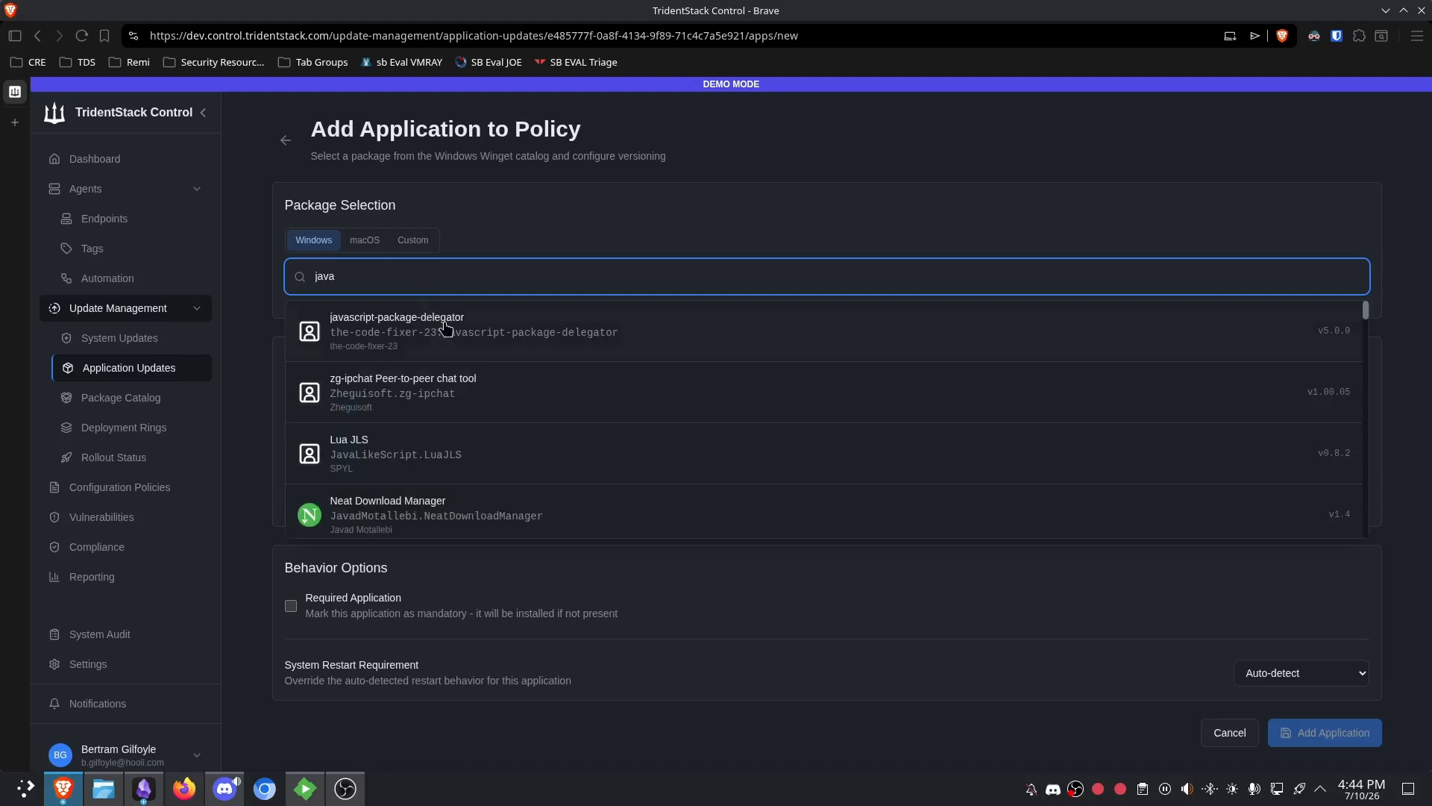
# - Look through the matching packages and select Java 8 (Oracle.JavaRuntimeEnvironment)
pyautogui.scroll(-5, 572, 392)
pyautogui.scroll(3, 571, 392)
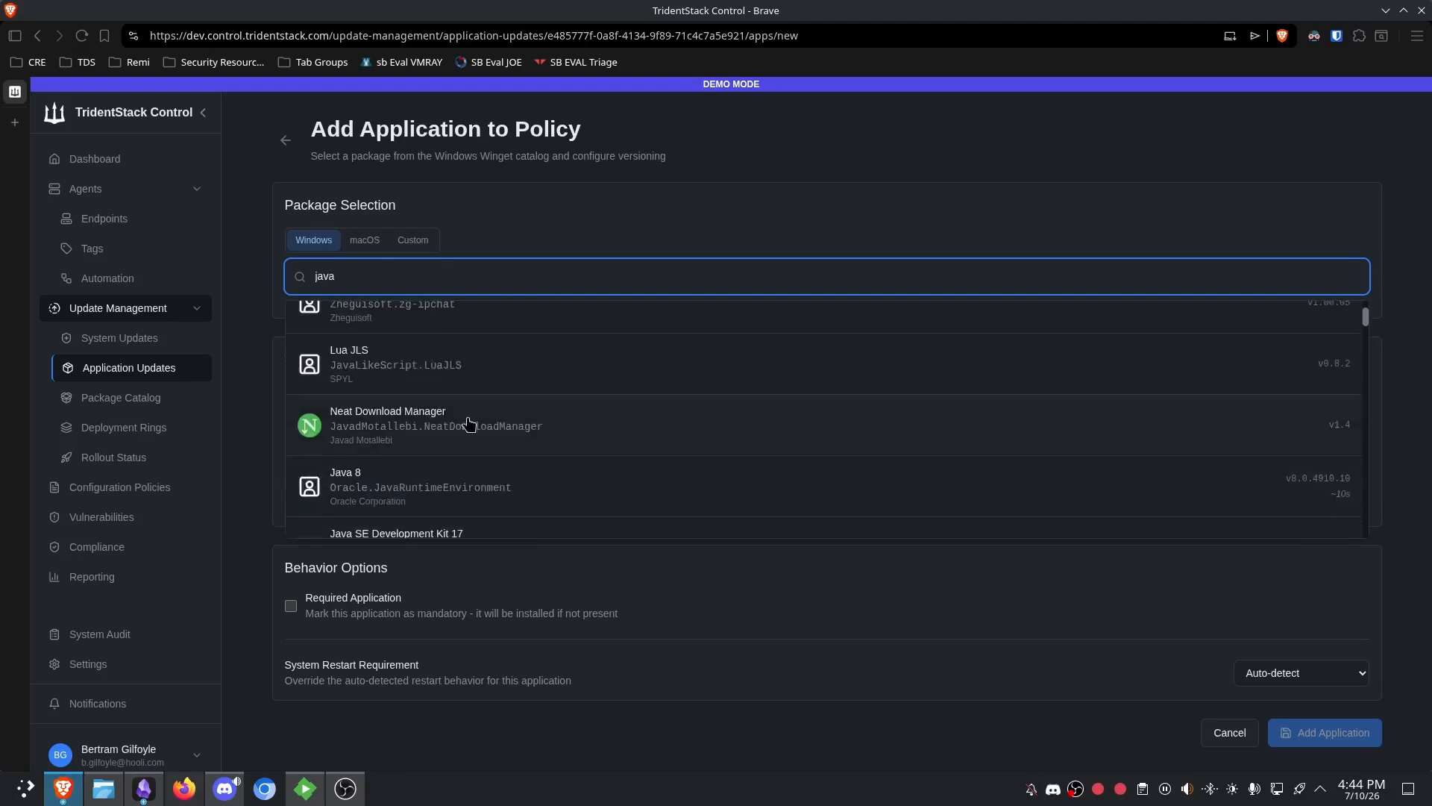
pyautogui.scroll(-2, 422, 447)
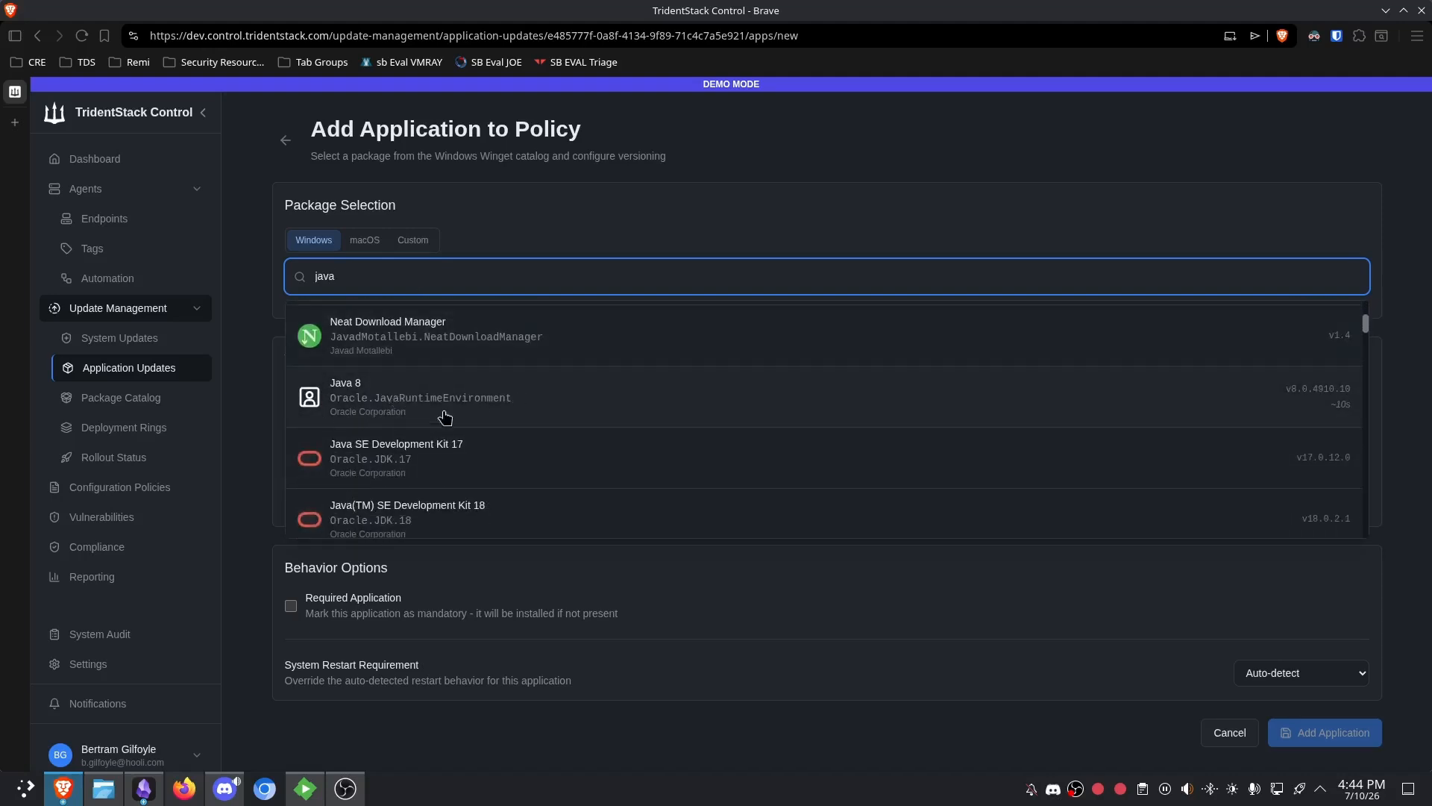
pyautogui.scroll(-3, 457, 454)
pyautogui.scroll(-6, 653, 410)
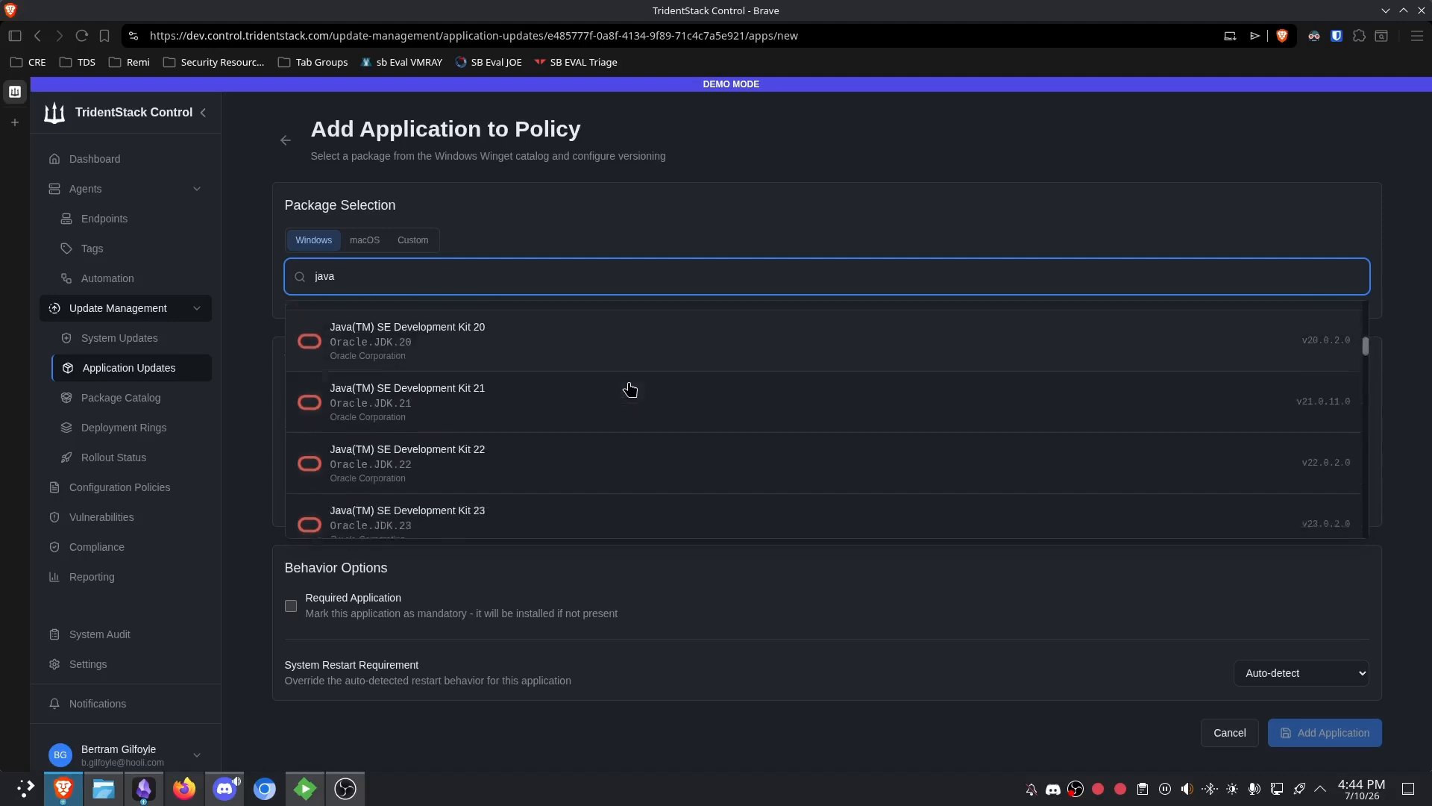
pyautogui.scroll(10, 646, 393)
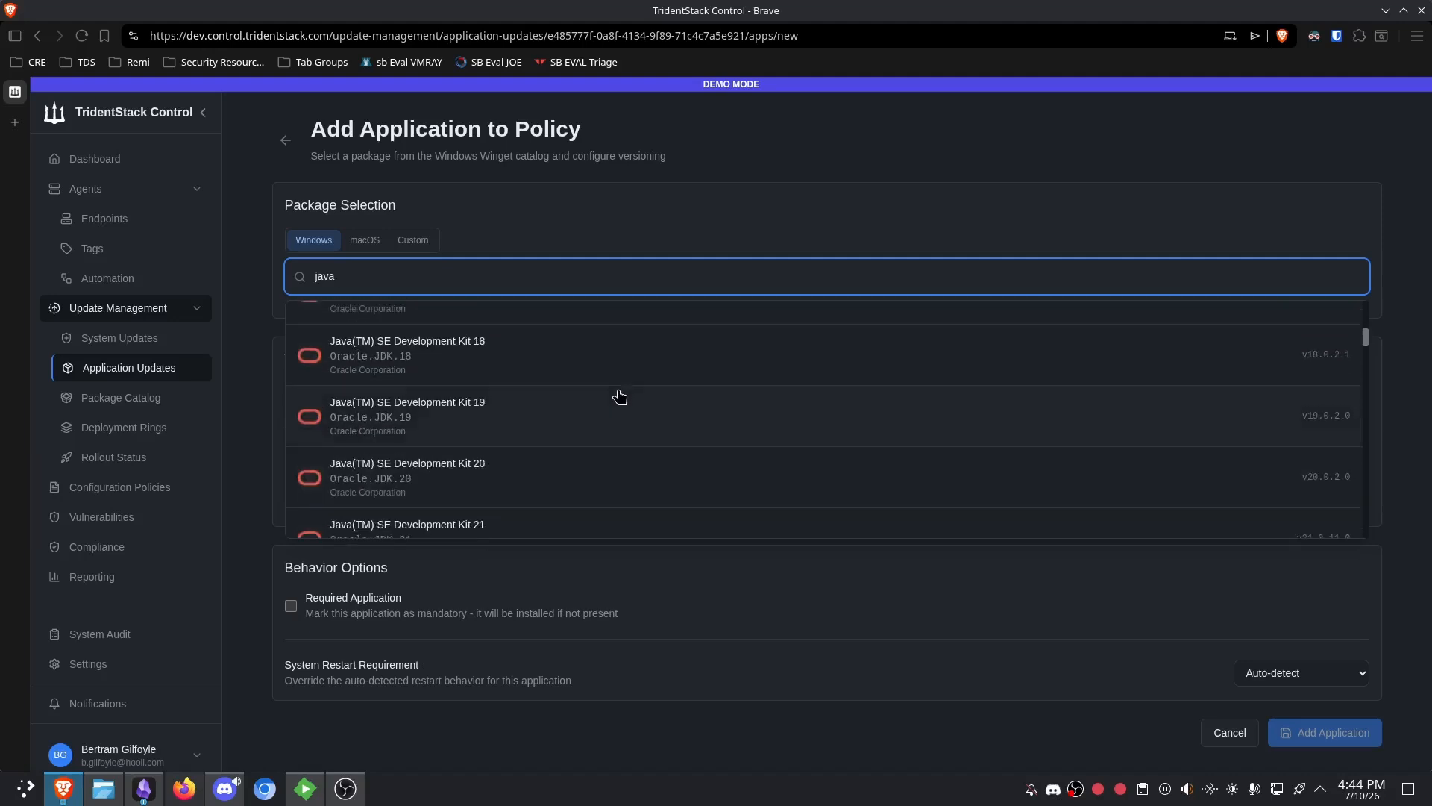
pyautogui.scroll(-1, 489, 393)
pyautogui.scroll(-2, 488, 393)
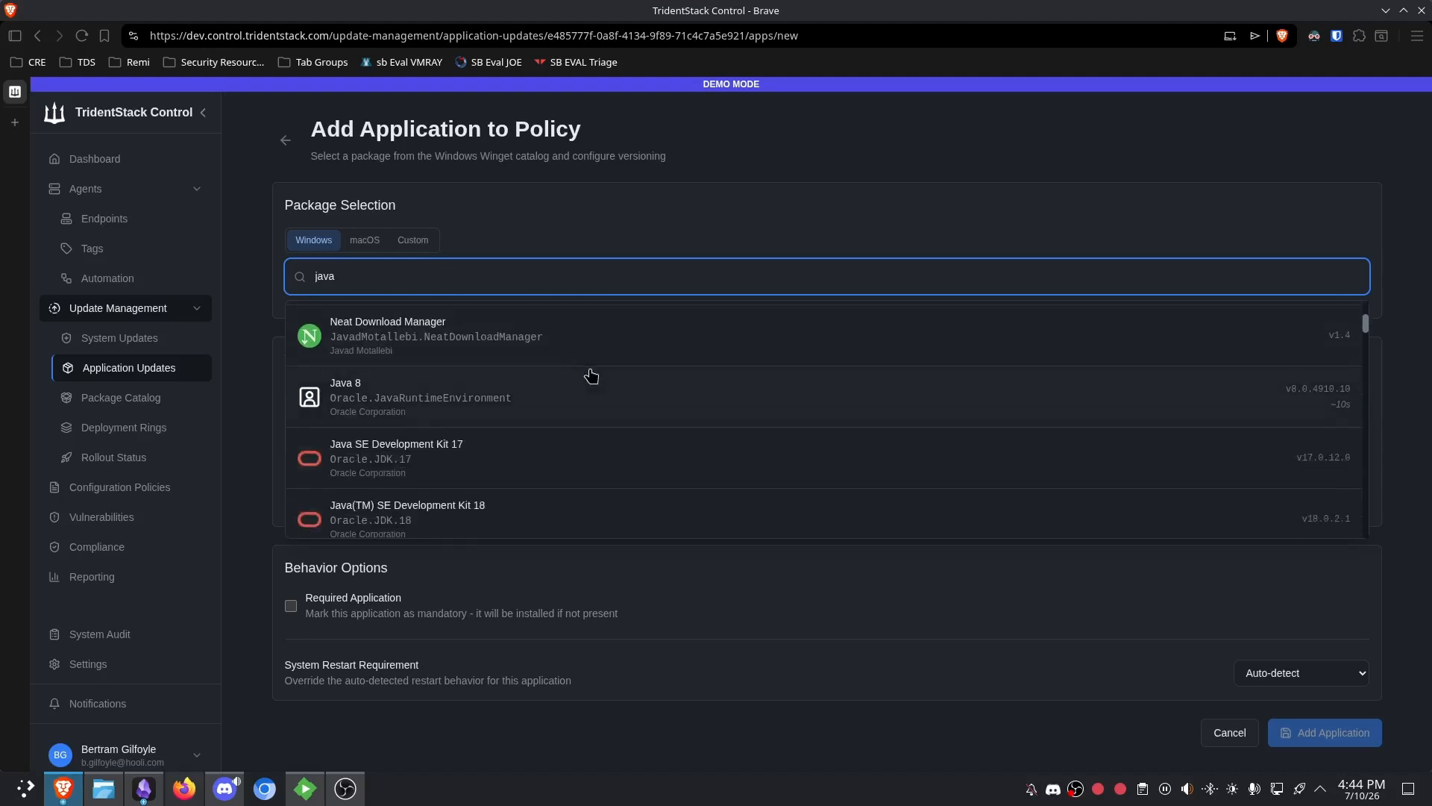
pyautogui.click(513, 395)
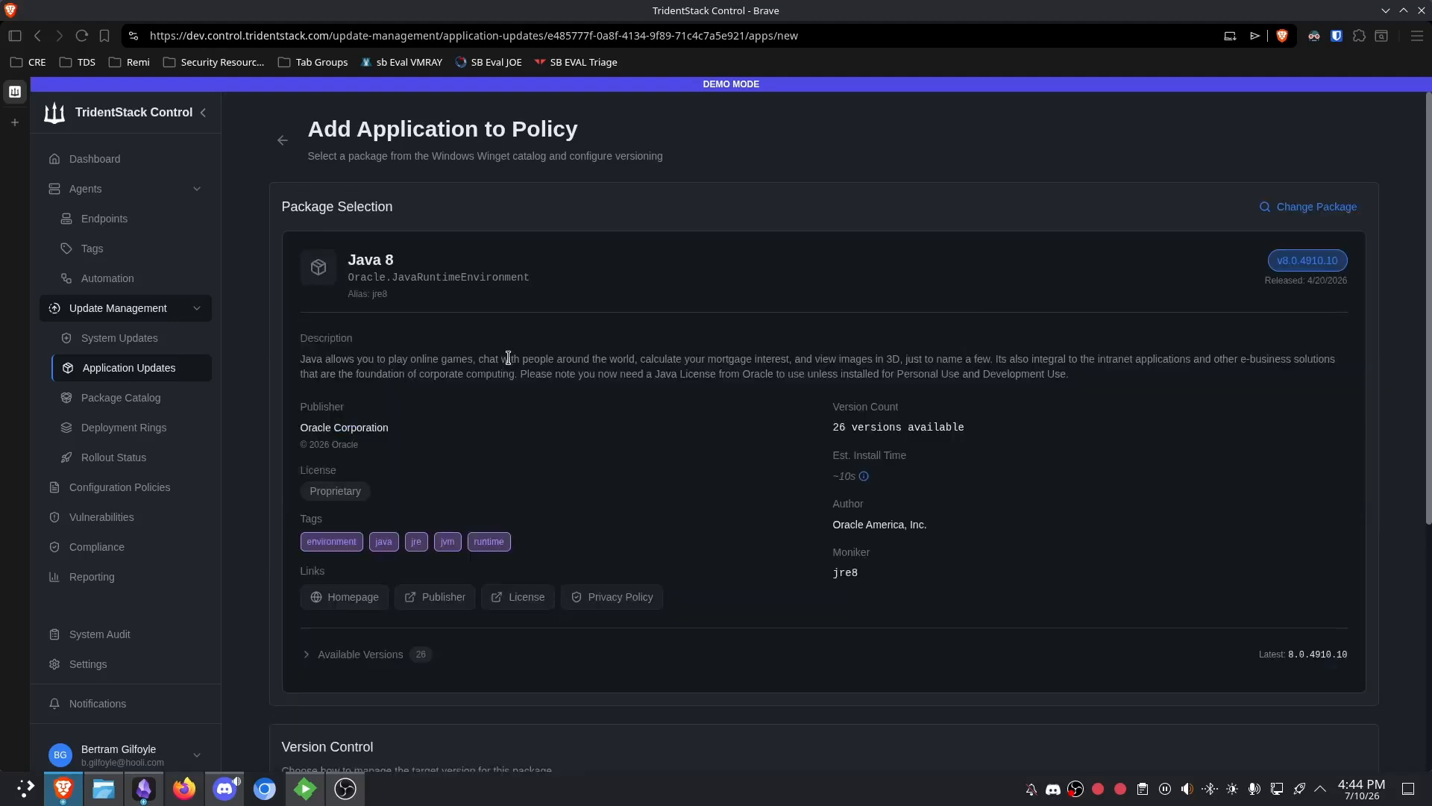
# - Review the Java 8 package details and add it to the policy with version control kept at Always Latest
pyautogui.scroll(-1, 508, 358)
pyautogui.tripleClick(534, 265)
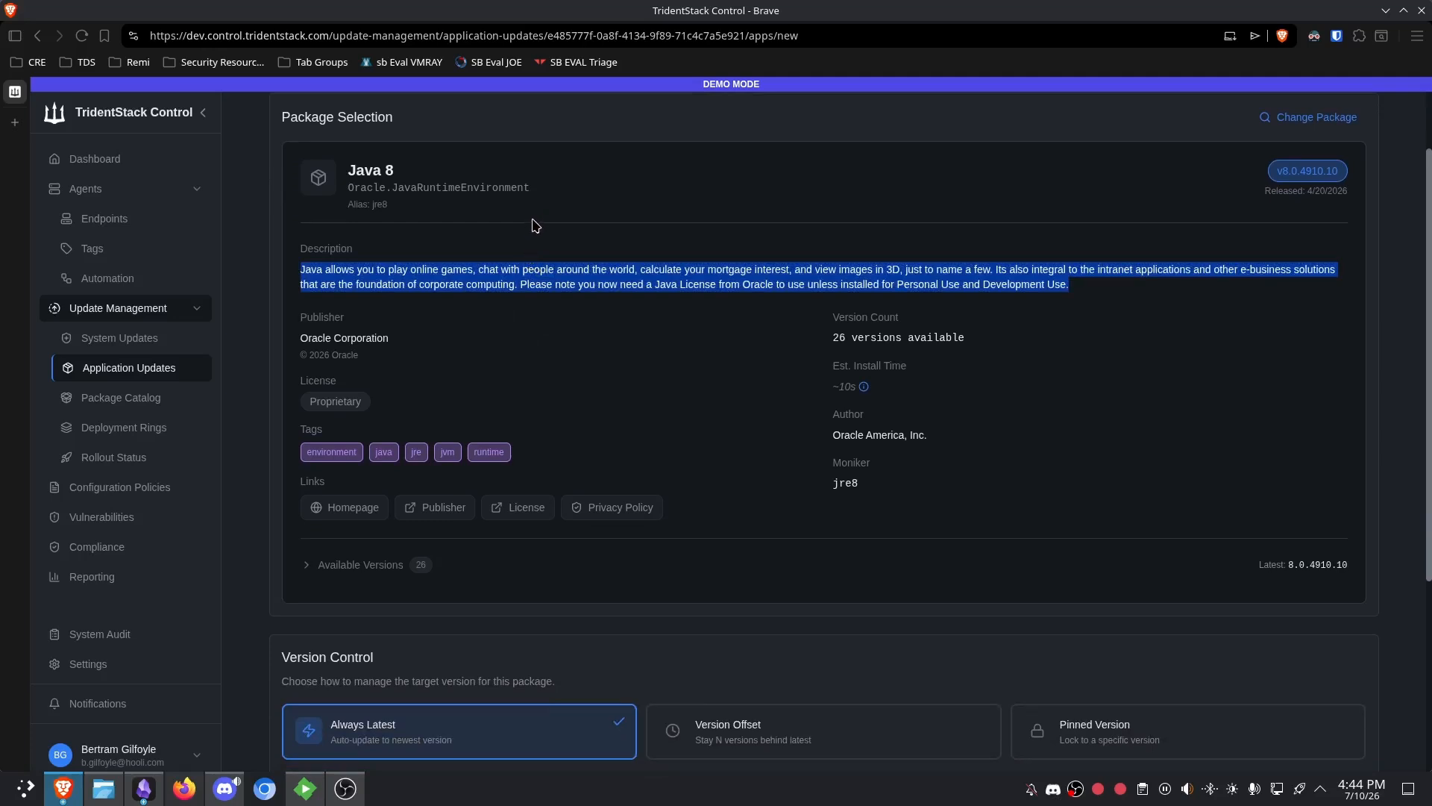
pyautogui.scroll(-1, 531, 221)
pyautogui.click(531, 222)
pyautogui.scroll(2, 531, 222)
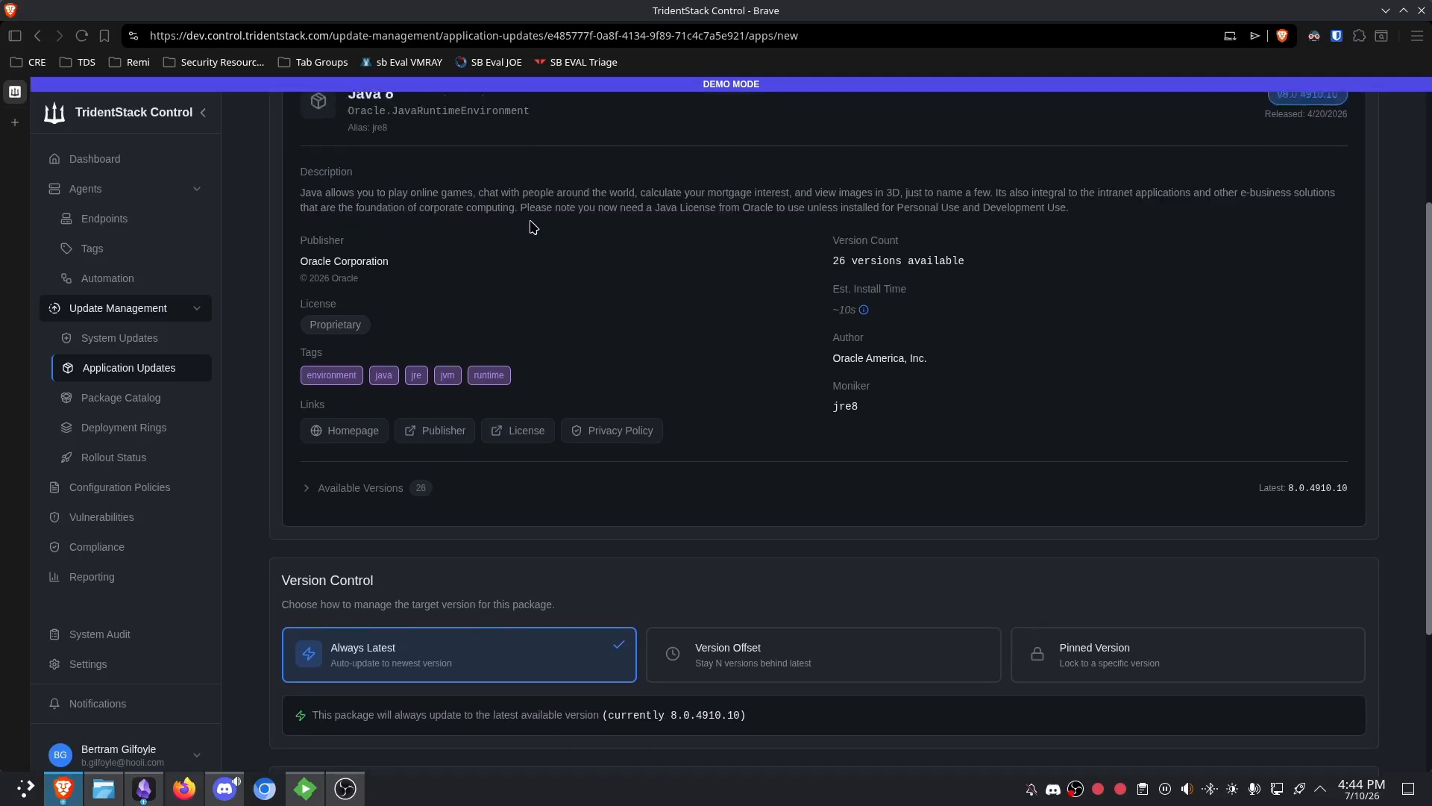
pyautogui.moveTo(346, 238); pyautogui.dragTo(551, 396)
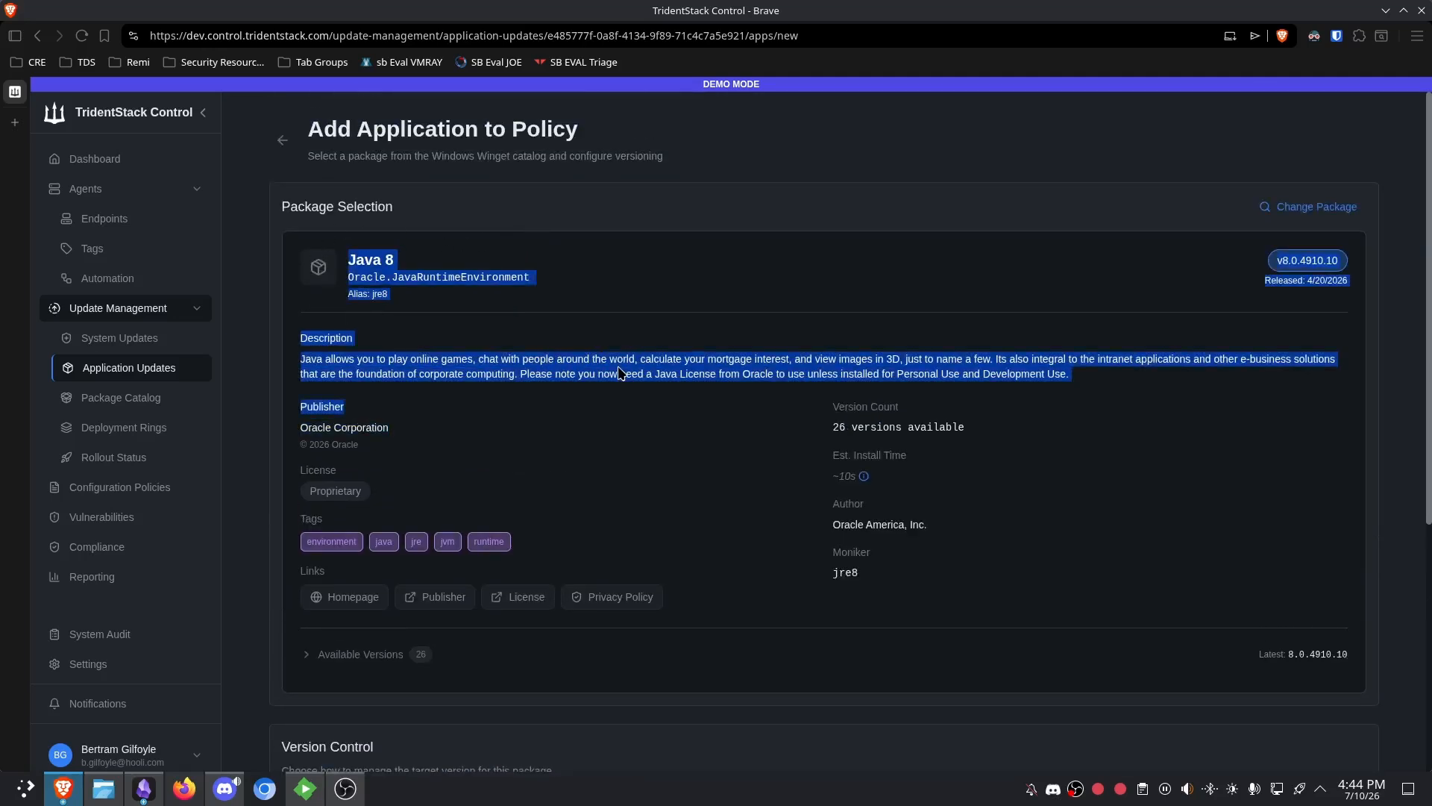
pyautogui.scroll(-5, 619, 373)
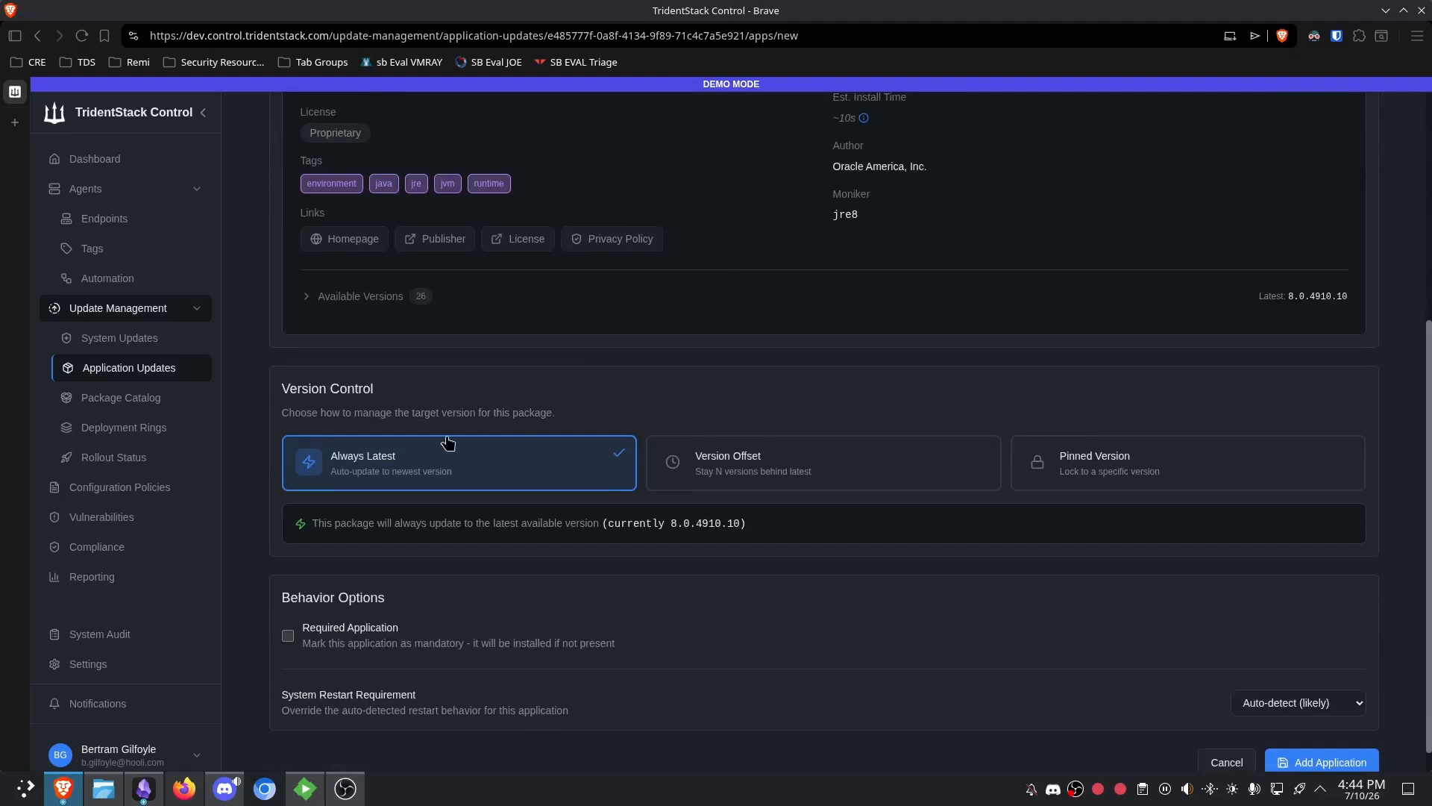
pyautogui.scroll(3, 864, 360)
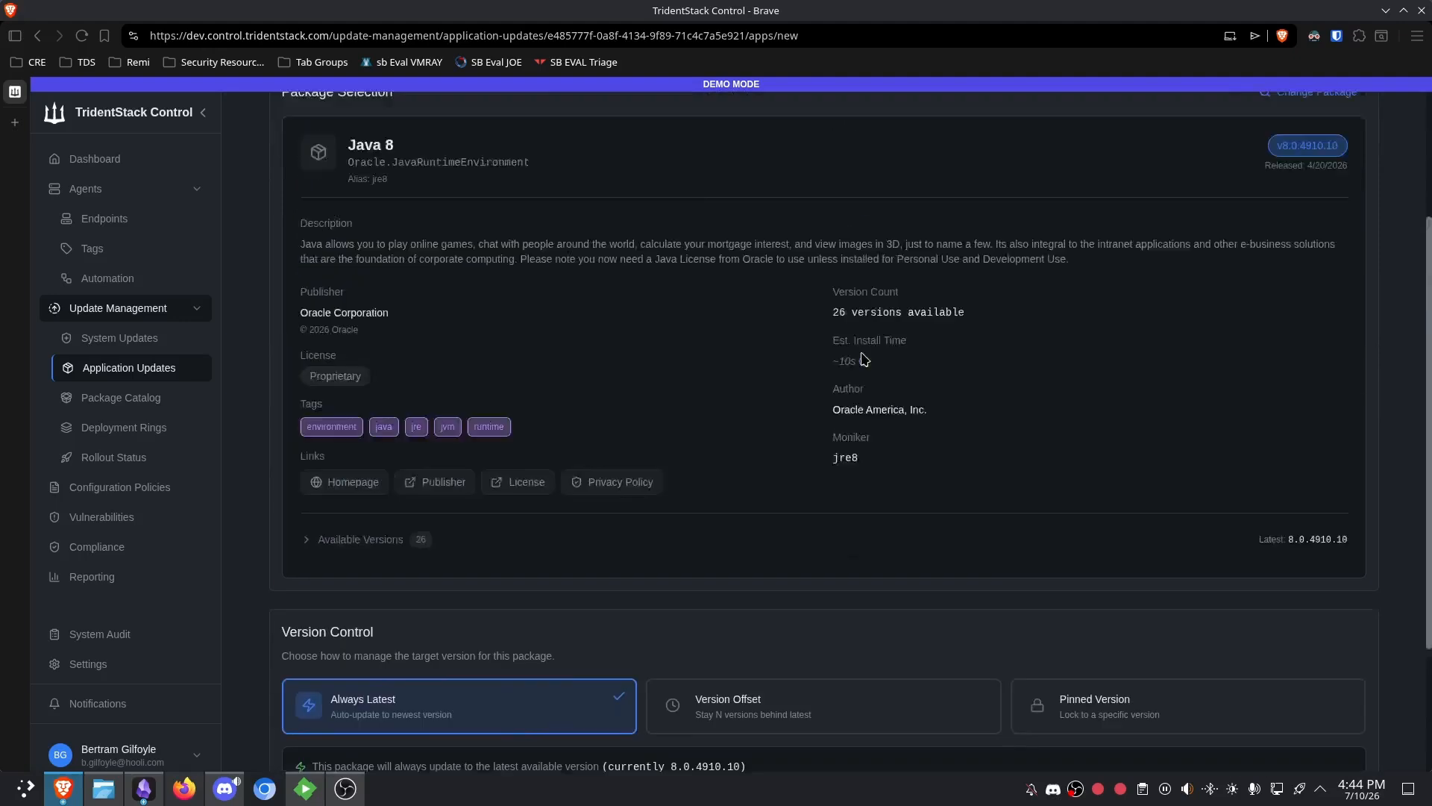
pyautogui.scroll(2, 1214, 345)
pyautogui.scroll(-5, 722, 384)
pyautogui.scroll(3, 790, 323)
pyautogui.scroll(-1, 891, 511)
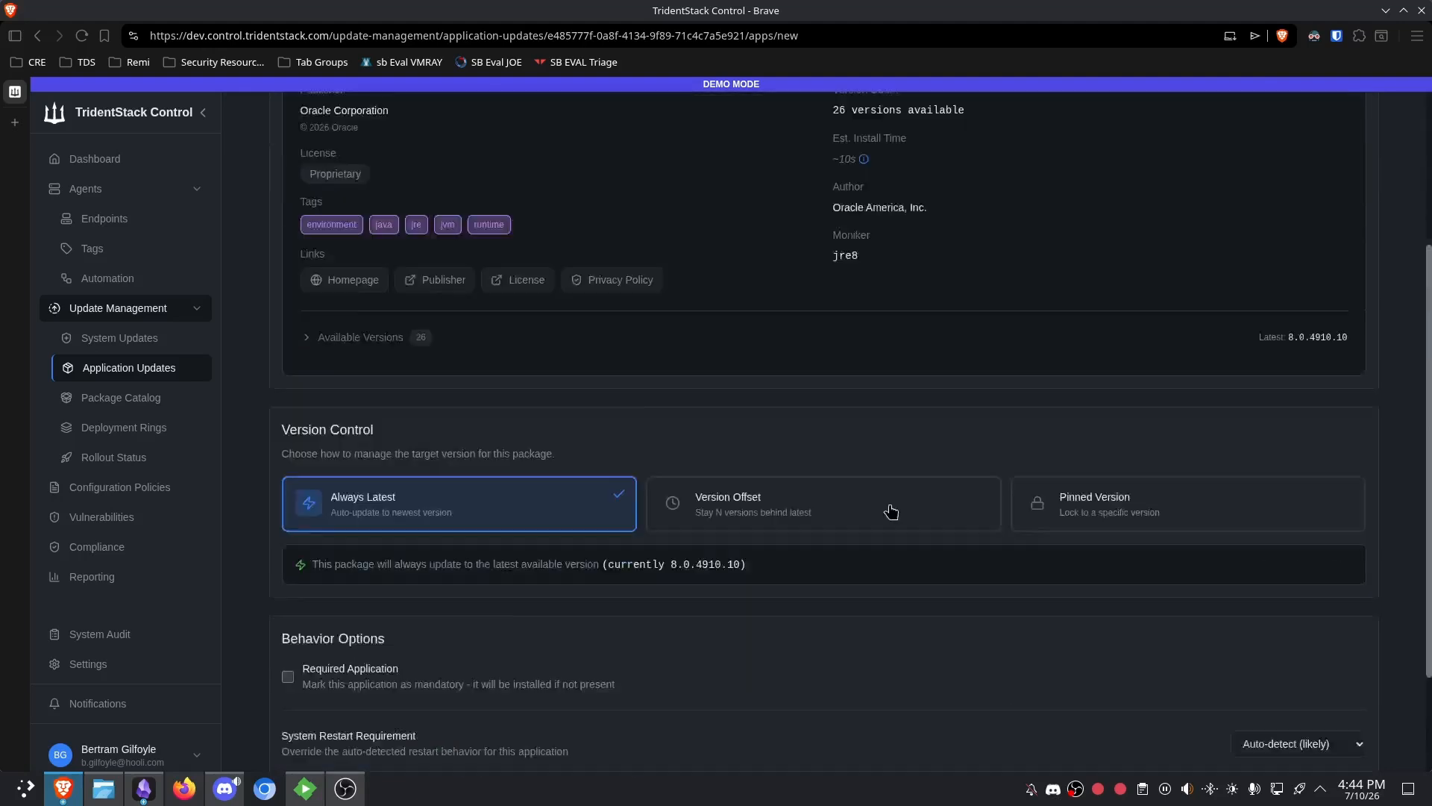
pyautogui.scroll(-3, 891, 511)
pyautogui.click(1325, 743)
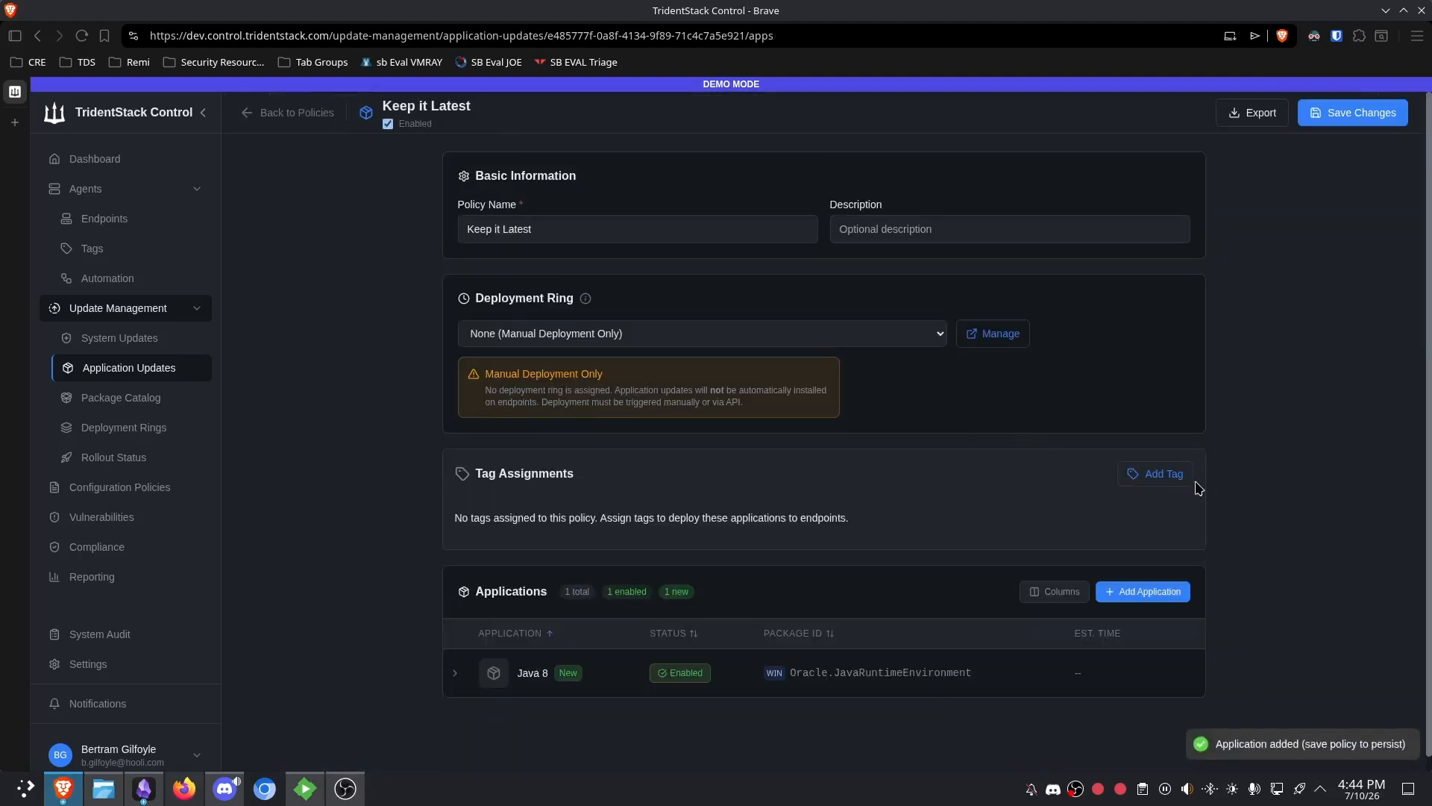
# - Assign the wednesdaypatching tag to the Keep it Latest policy and save the changes
pyautogui.click(1162, 475)
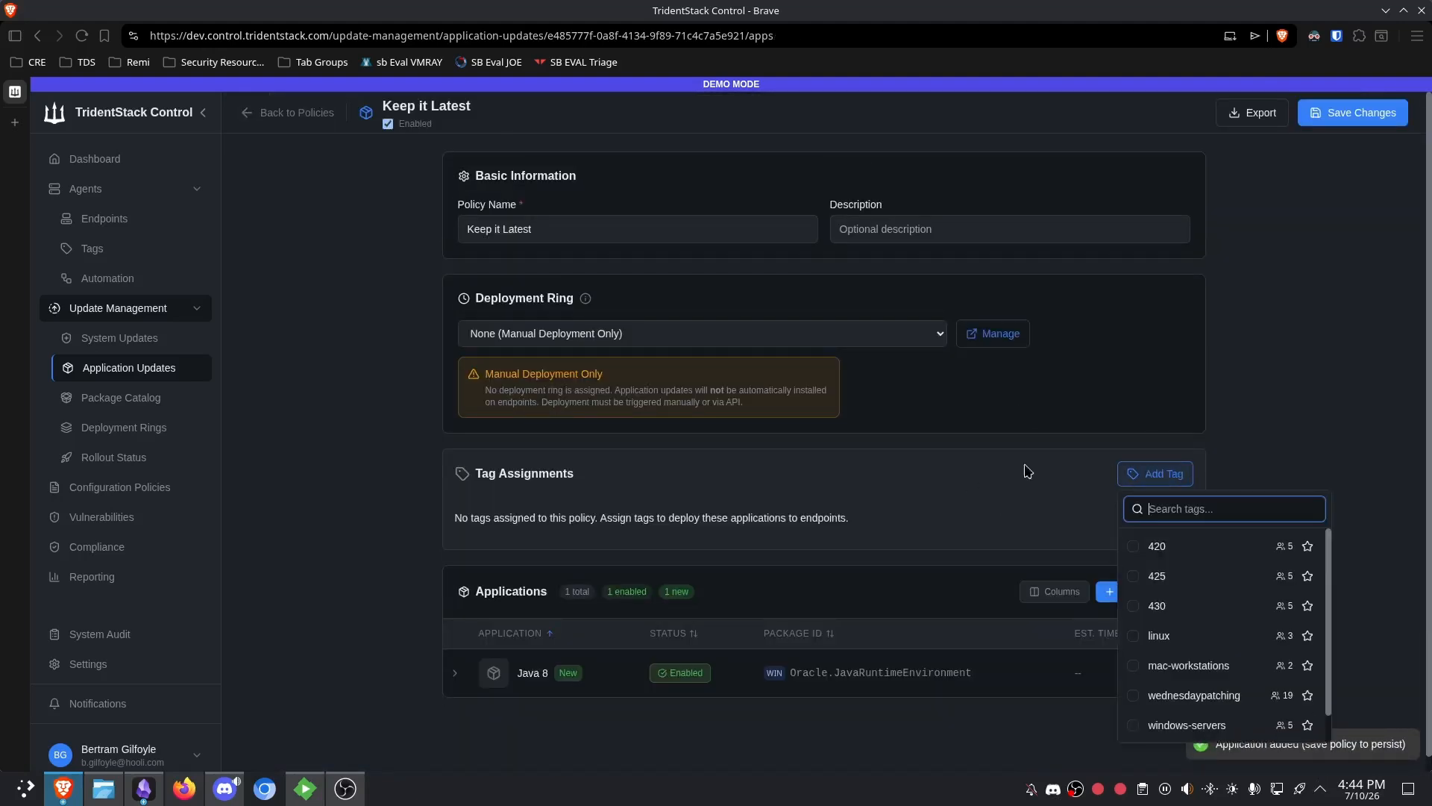
pyautogui.click(1146, 699)
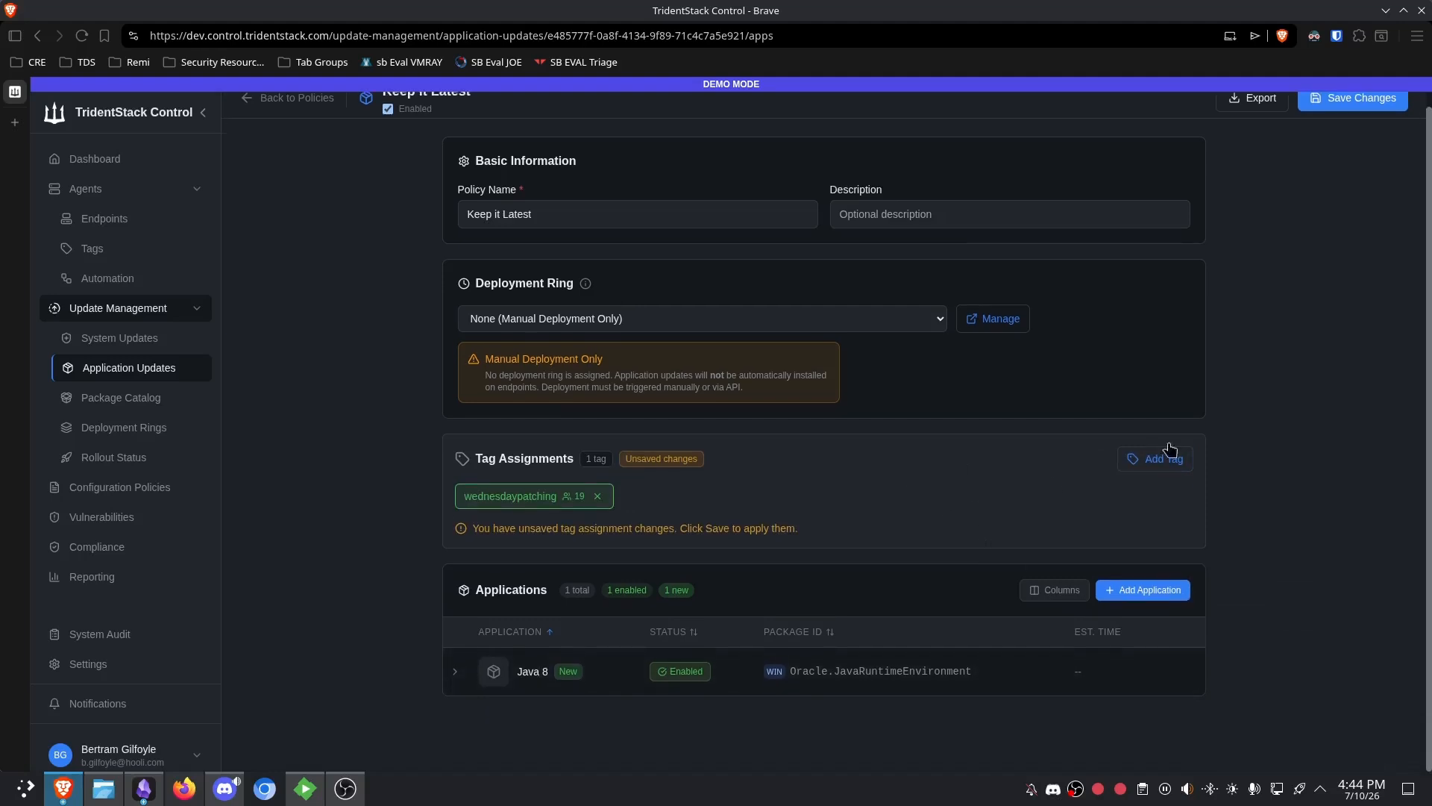
pyautogui.click(1353, 113)
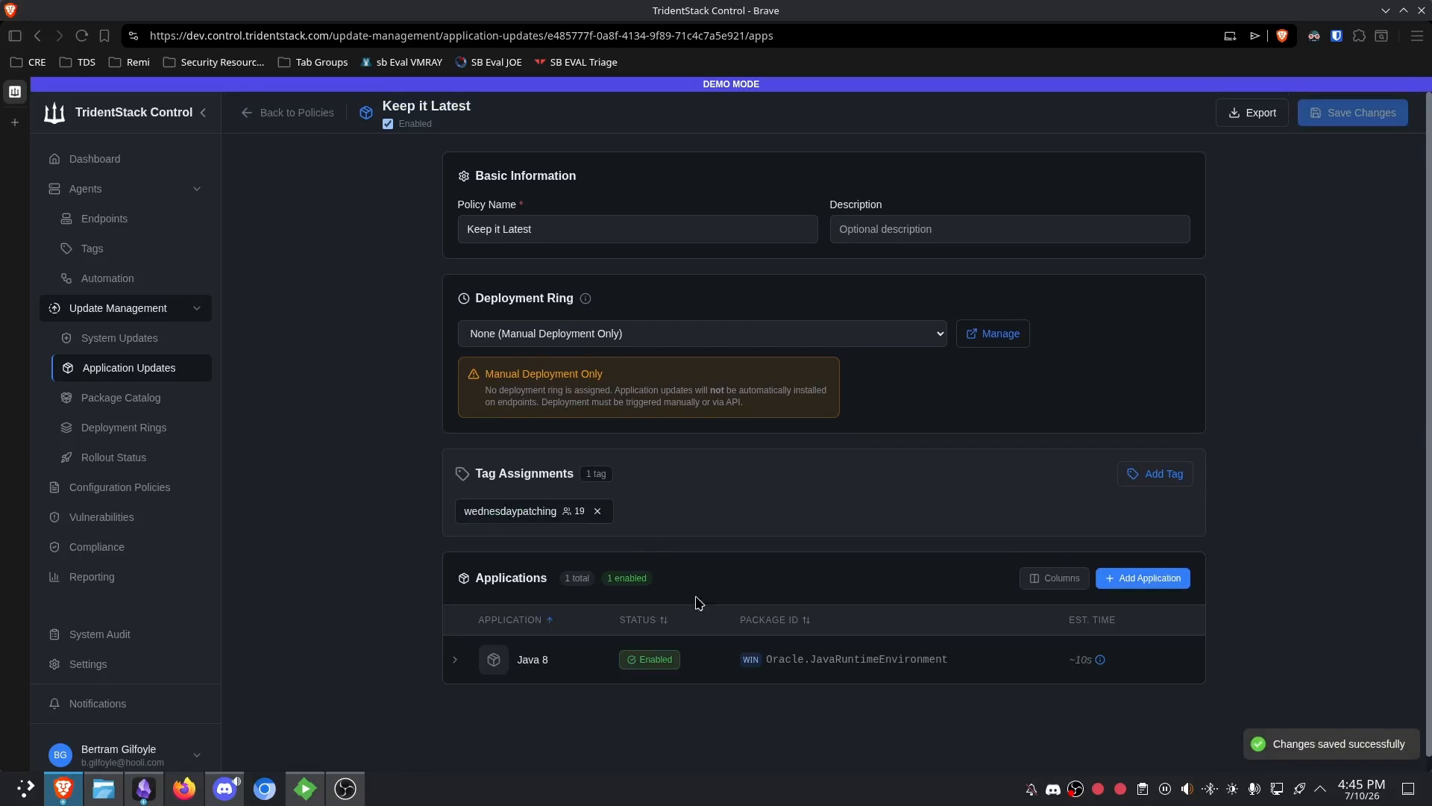
# - Return to the policy list, create a configuration named Stale Apps, and set its deployment ring to Always Allowed
pyautogui.click(253, 116)
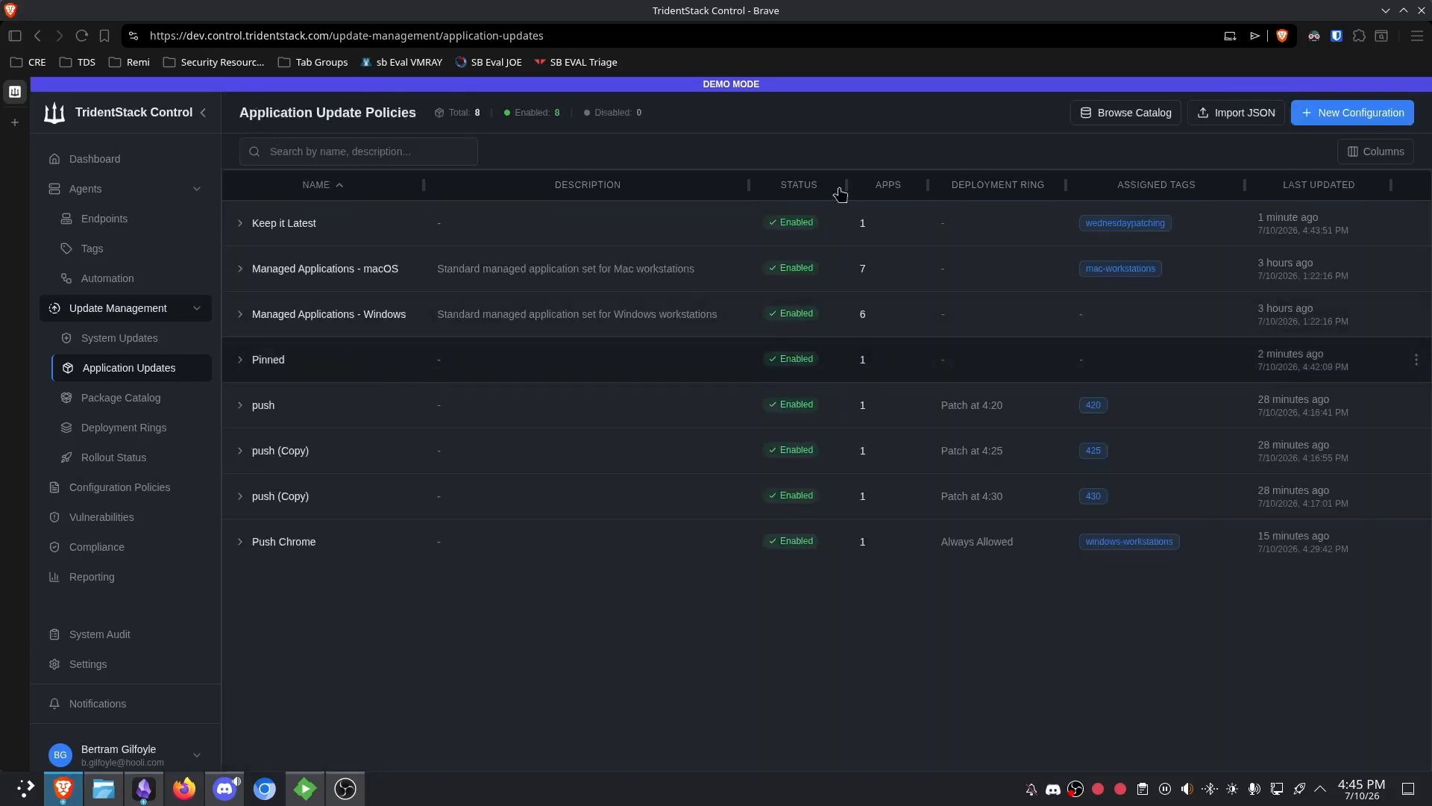
pyautogui.click(1369, 121)
pyautogui.click(622, 381)
pyautogui.moveTo(15, 224)
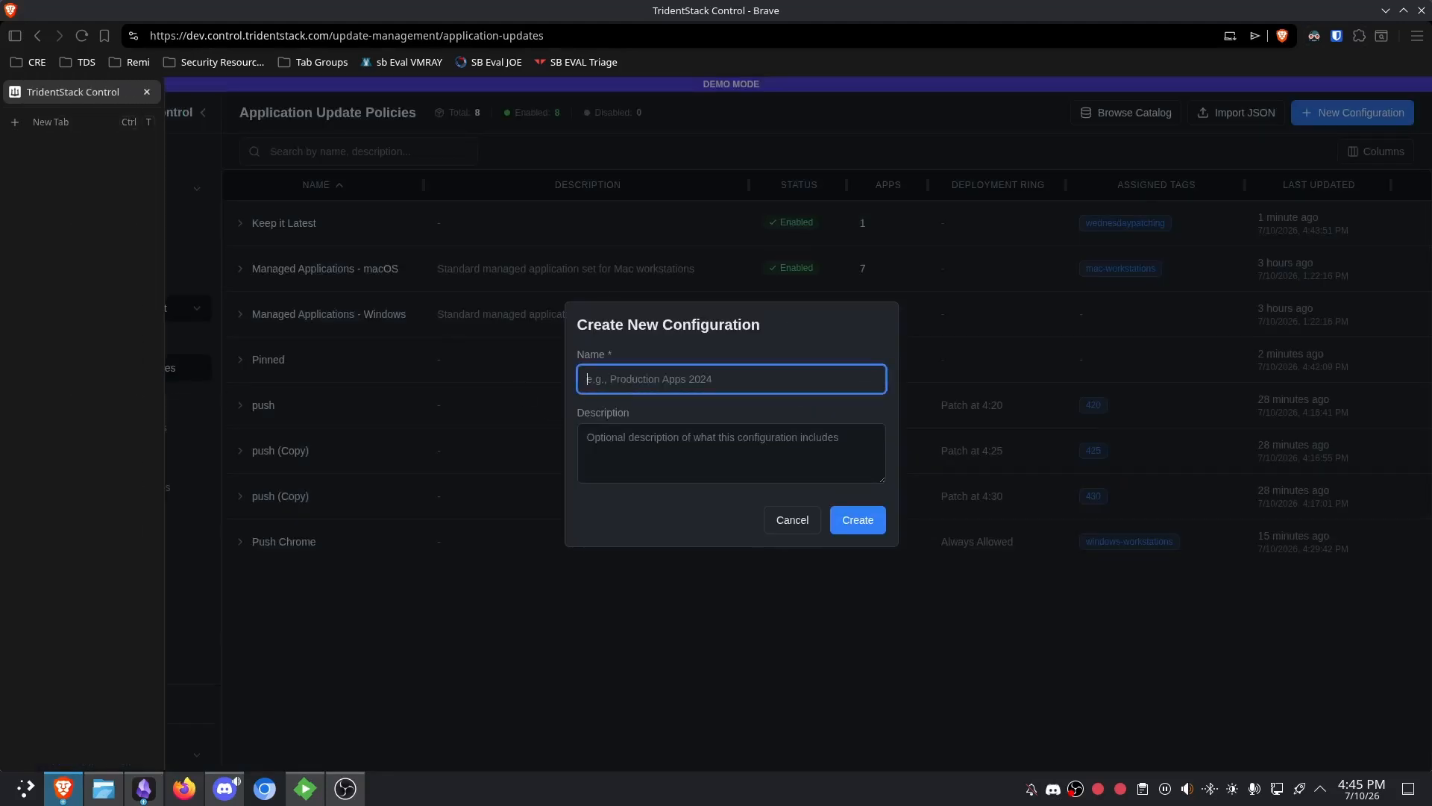
pyautogui.write('Stale Apps')
pyautogui.press('Return')
pyautogui.click(857, 335)
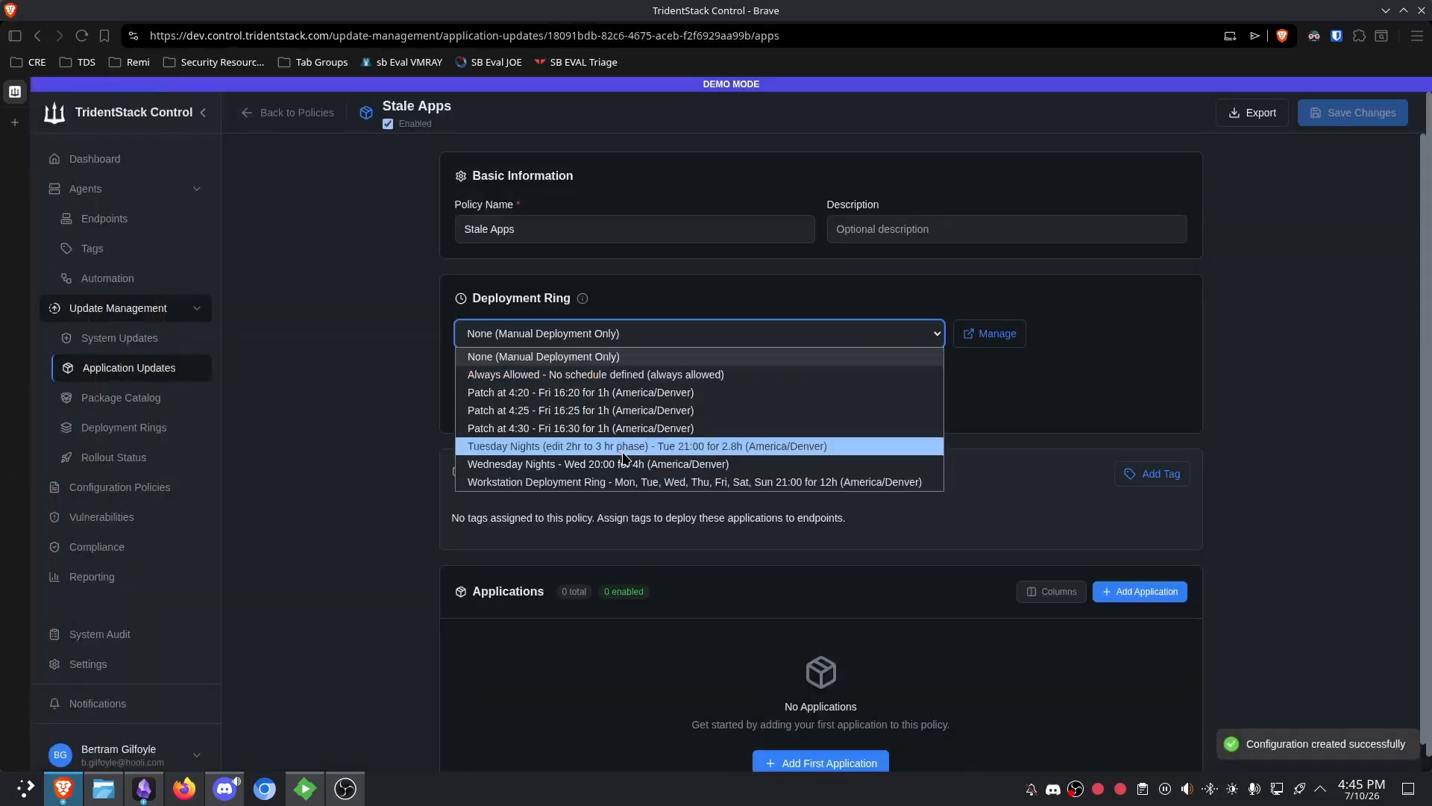
pyautogui.click(493, 374)
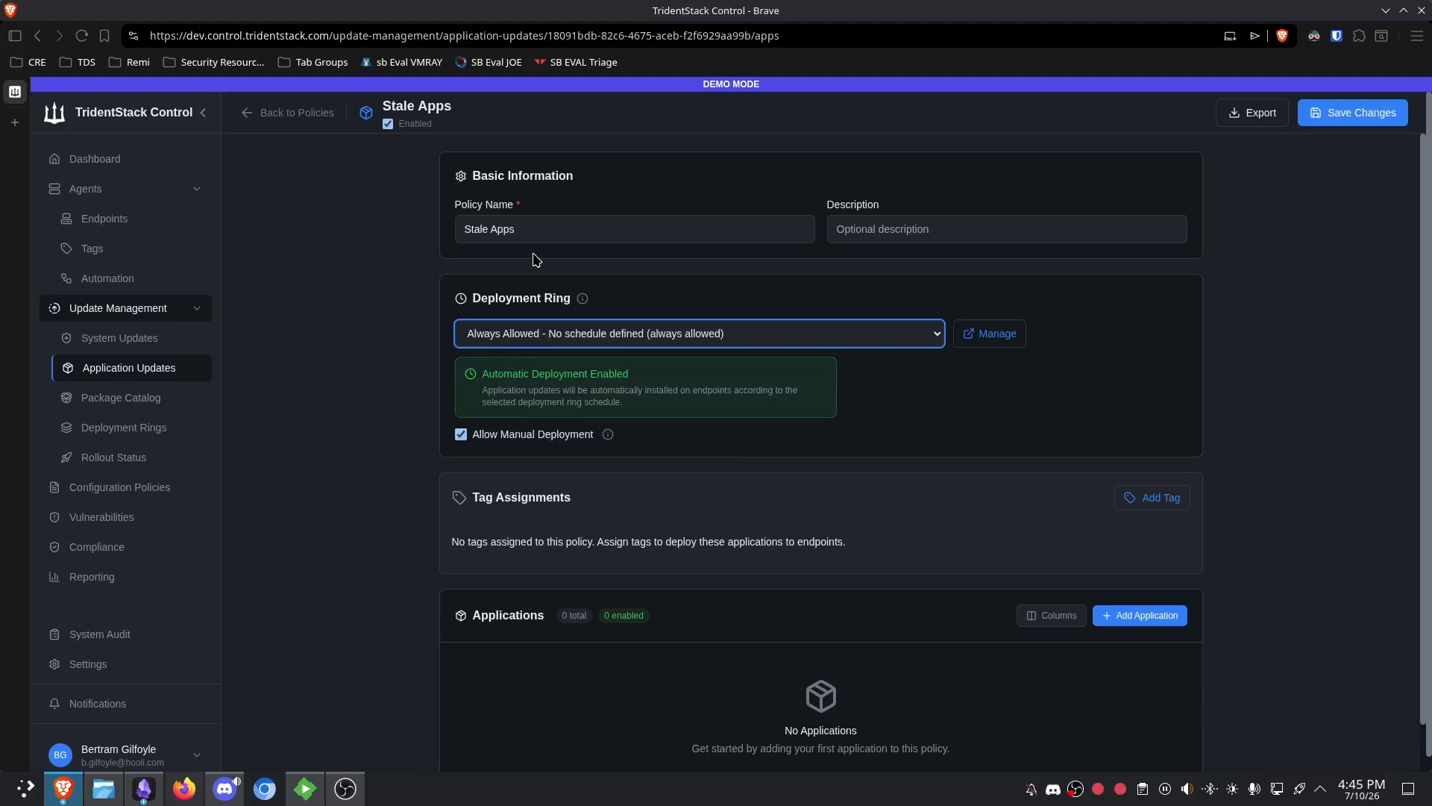
# - Start adding an application to the Stale Apps policy, search for chrome, and select the Google.Chrome package
pyautogui.scroll(-1, 933, 390)
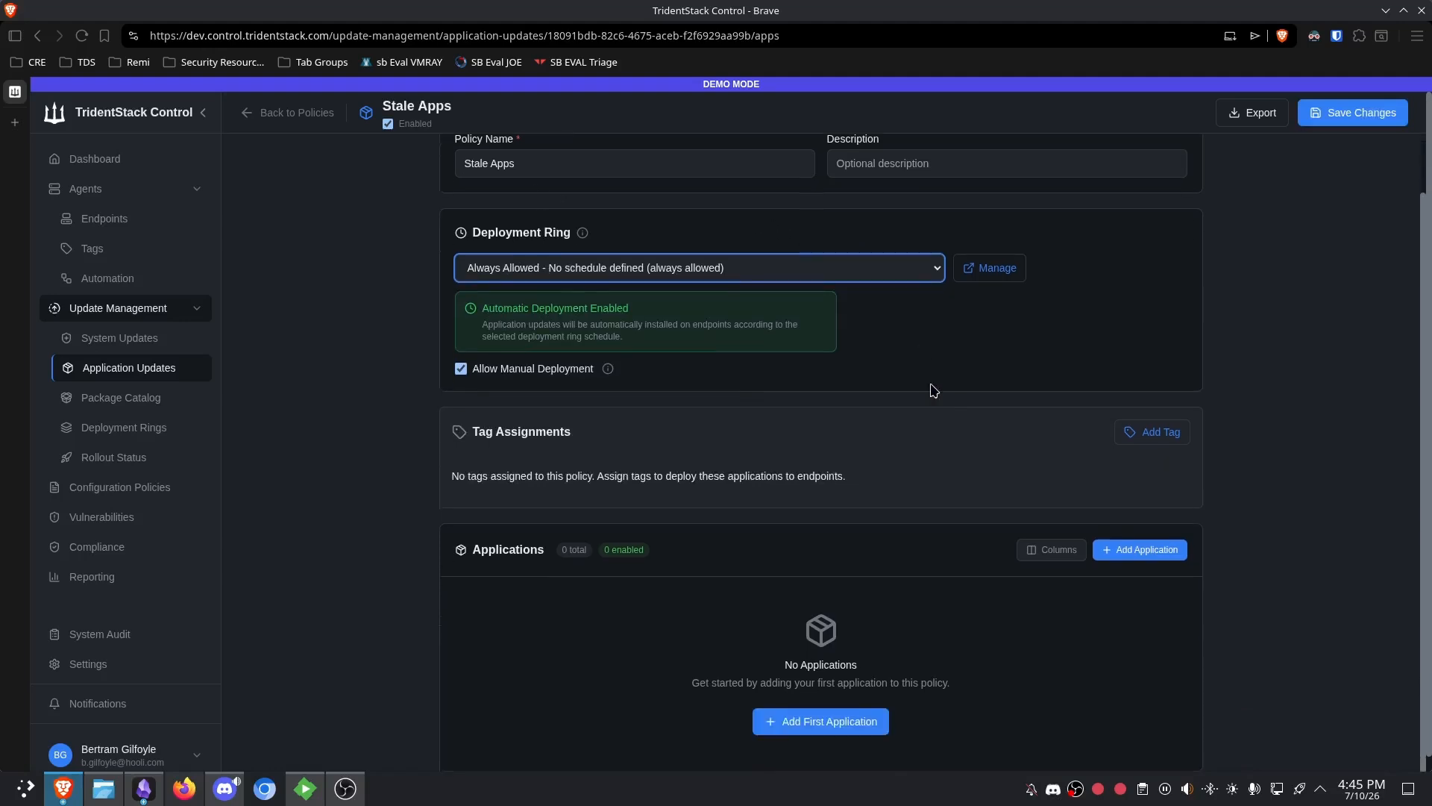
pyautogui.click(1156, 550)
pyautogui.click(472, 276)
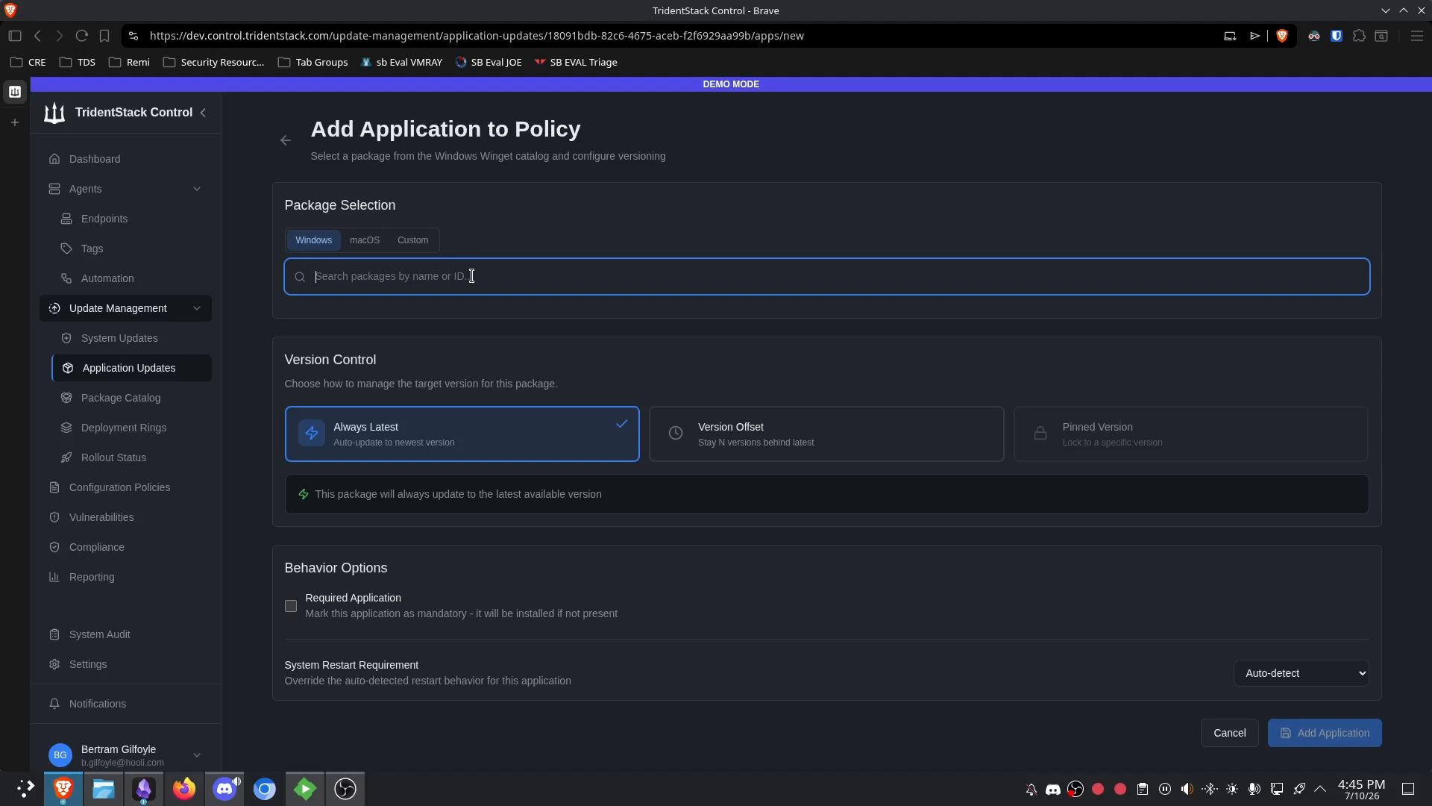
pyautogui.write('chrome')
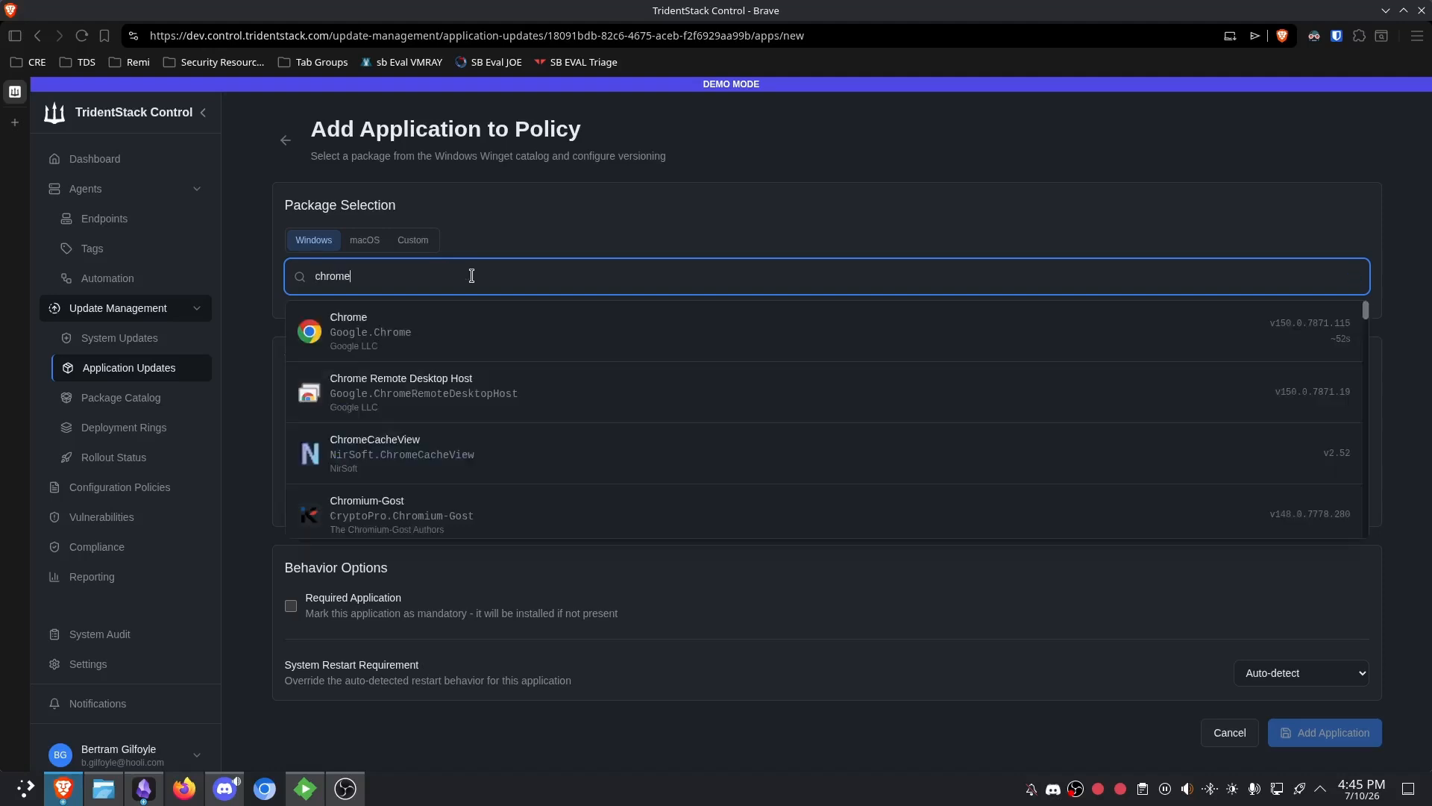
pyautogui.click(464, 335)
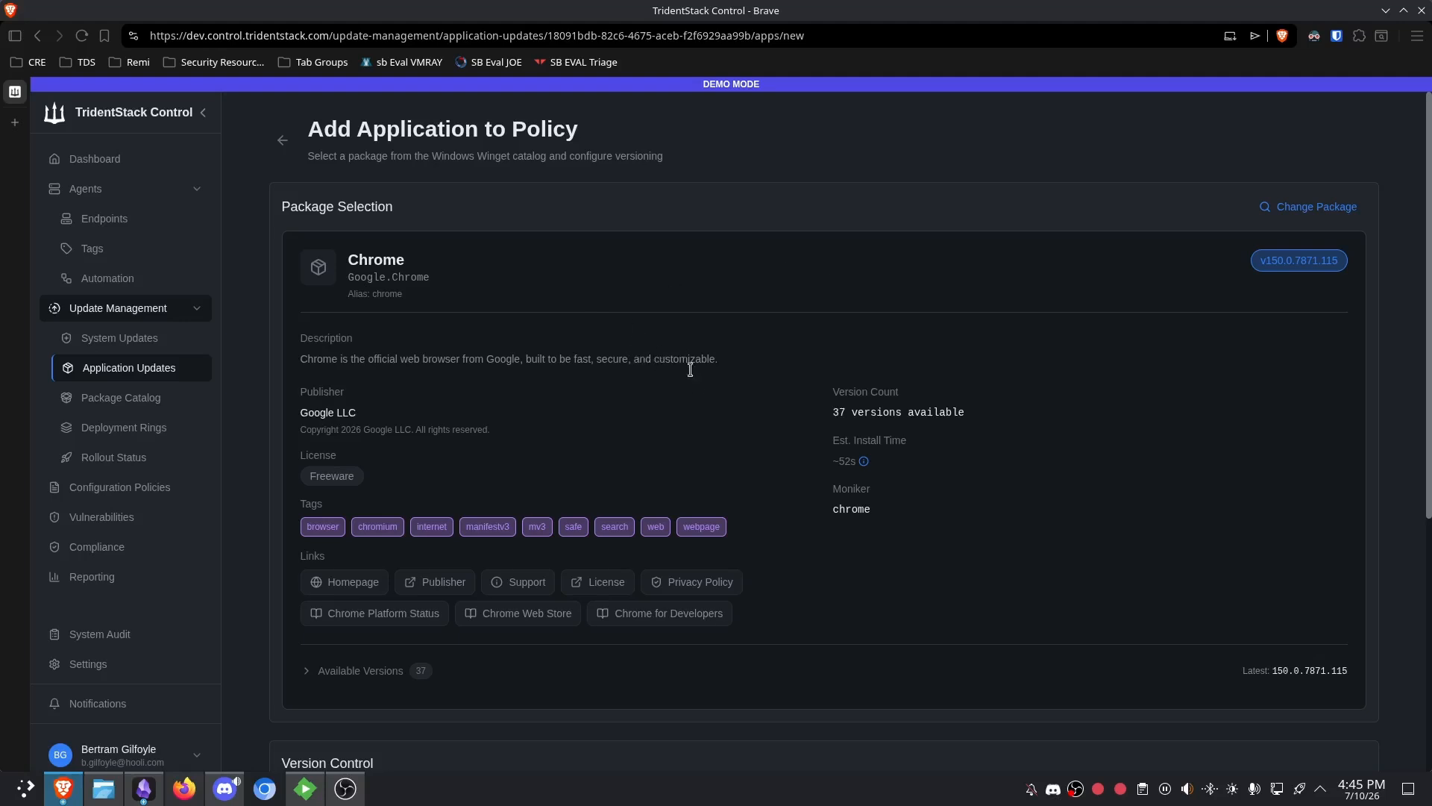
# - Set Chrome's version control to Version Offset with 2 versions behind latest
pyautogui.scroll(-5, 690, 370)
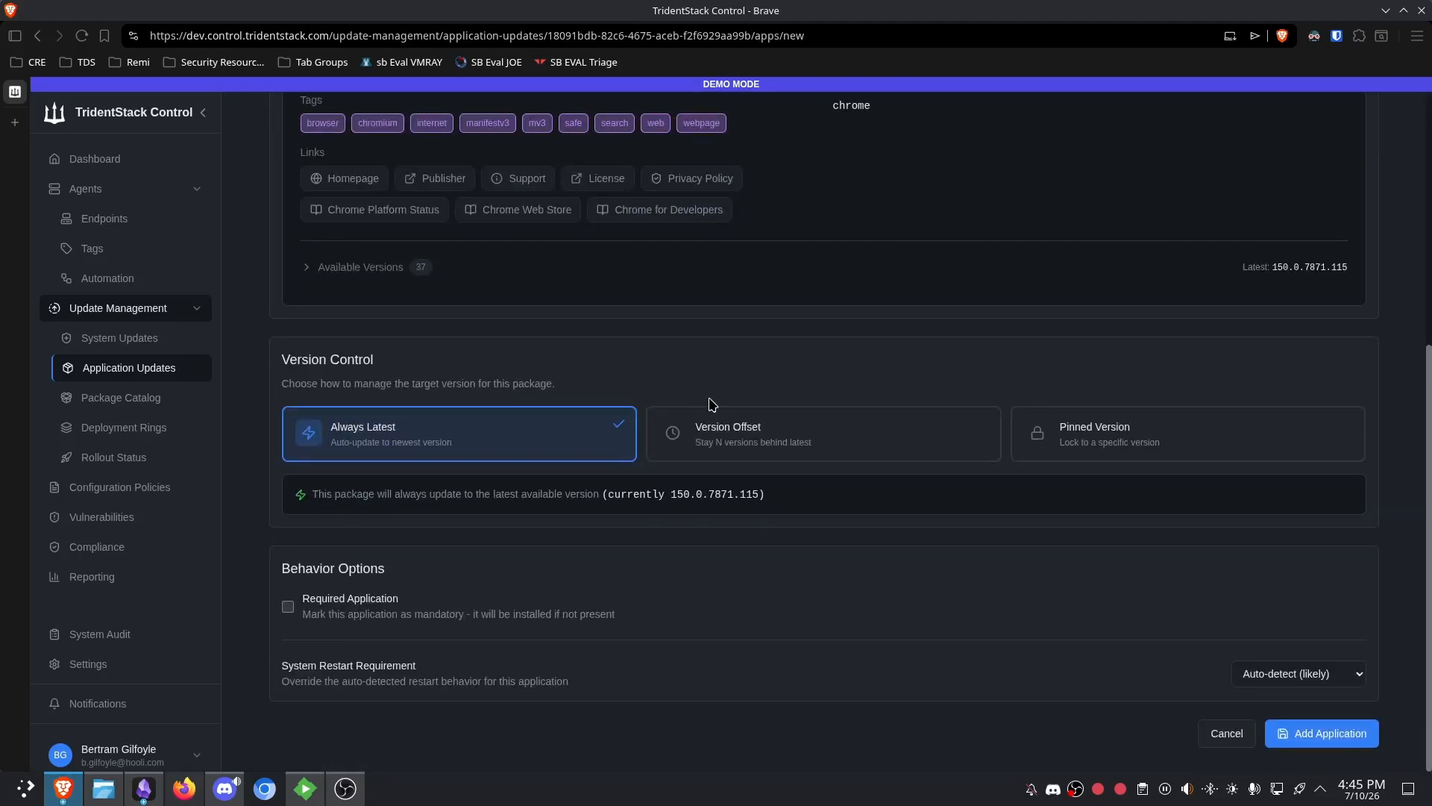
pyautogui.click(743, 426)
pyautogui.click(443, 495)
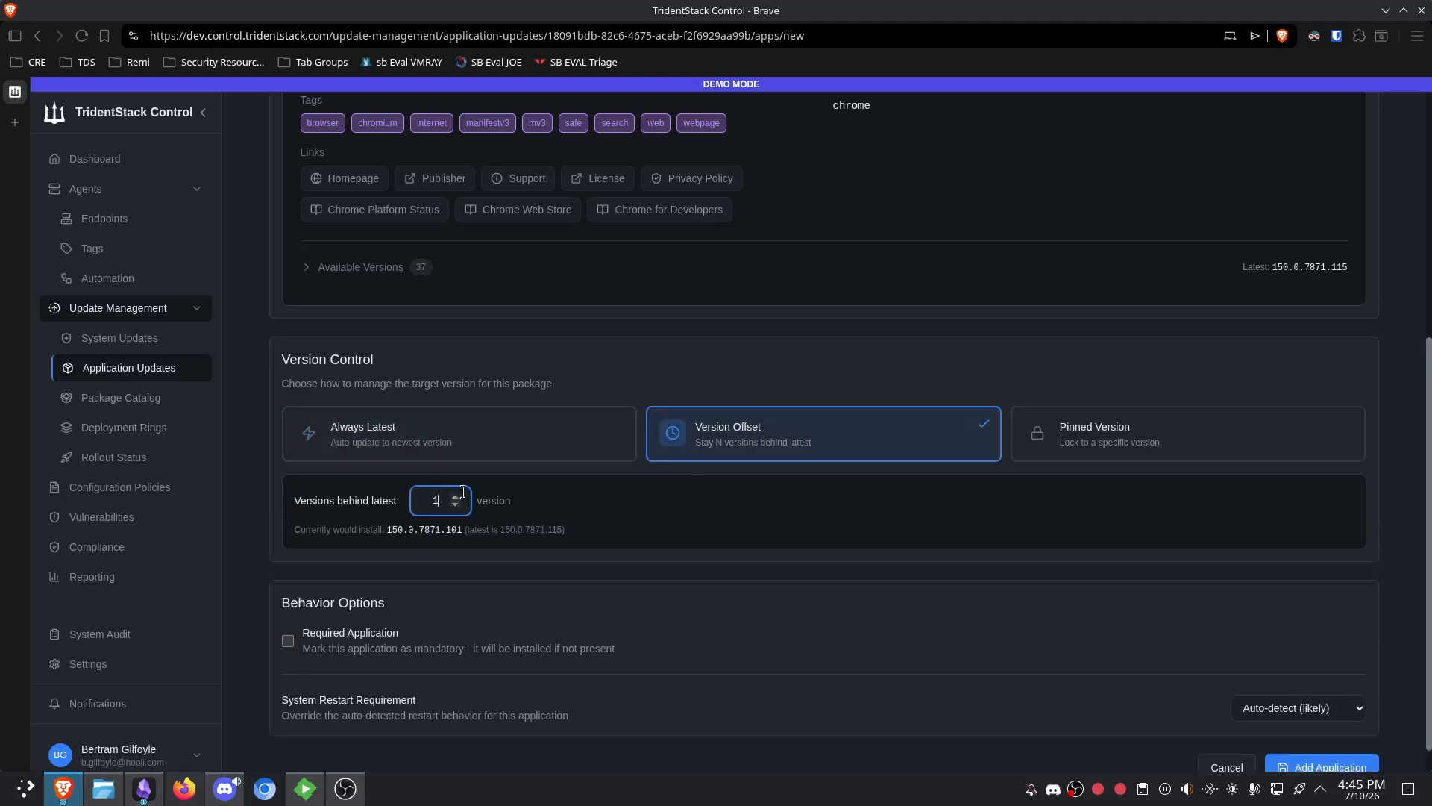
pyautogui.click(458, 496)
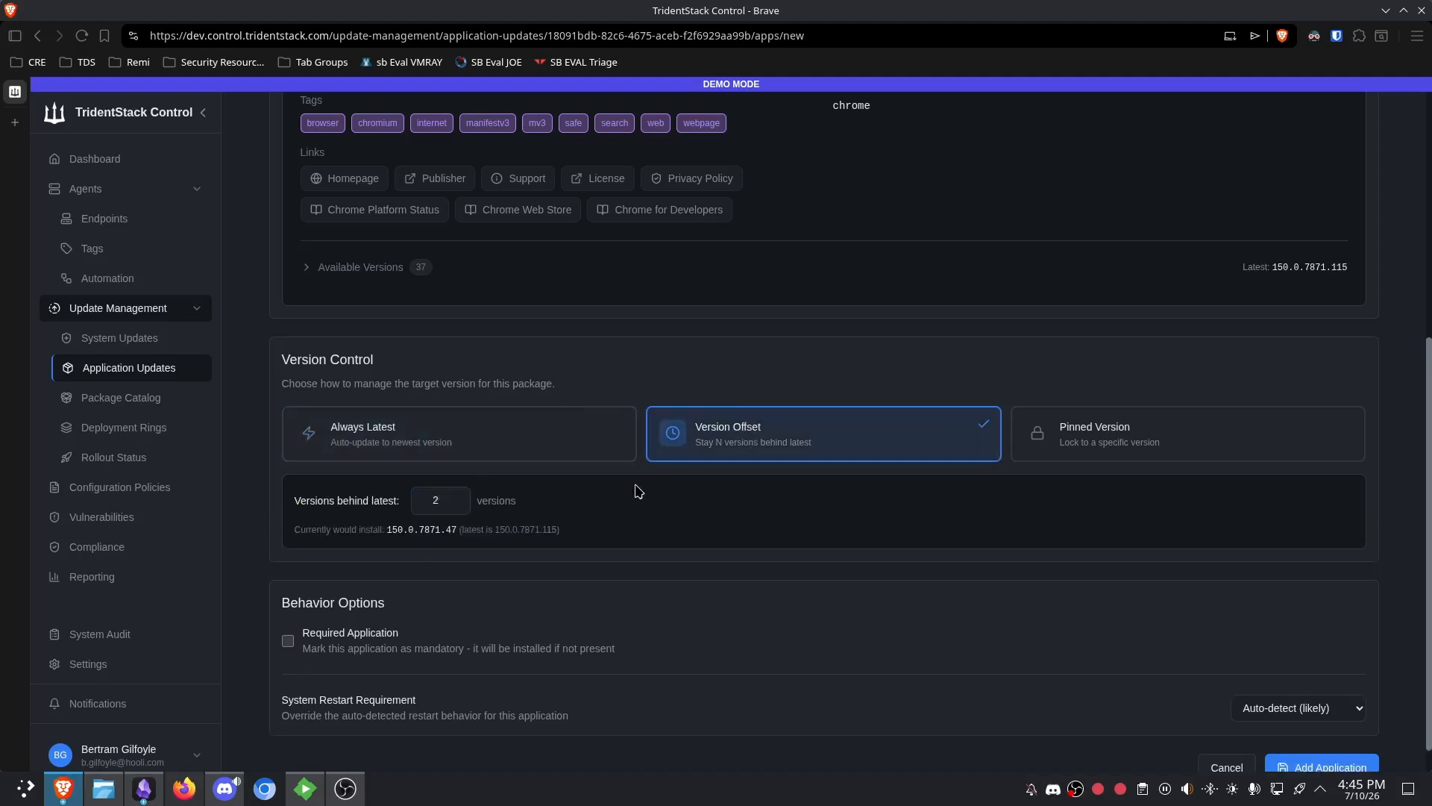
# - Review the Chrome package details and add the application to the Stale Apps policy
pyautogui.scroll(5, 672, 433)
pyautogui.scroll(-5, 965, 252)
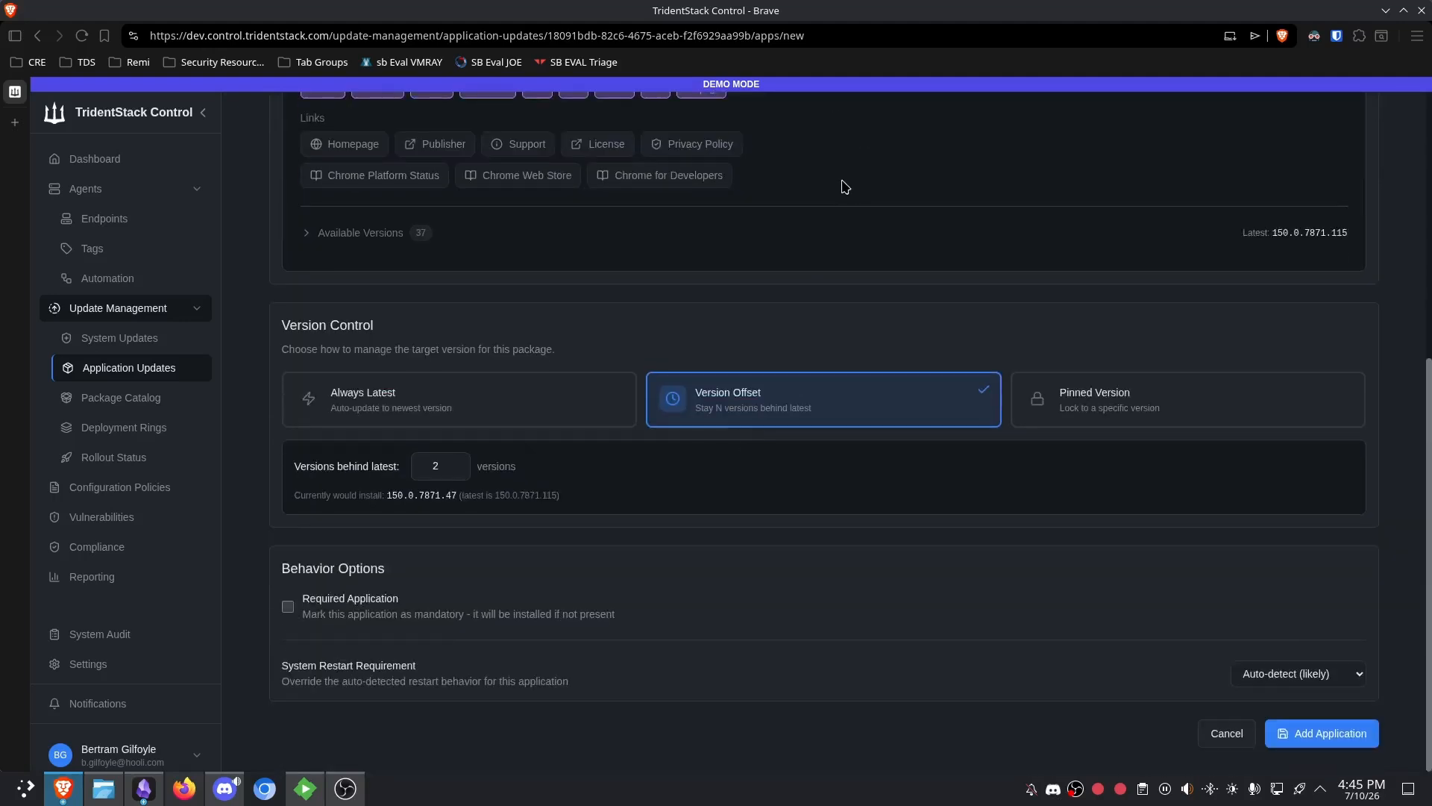
pyautogui.scroll(5, 746, 440)
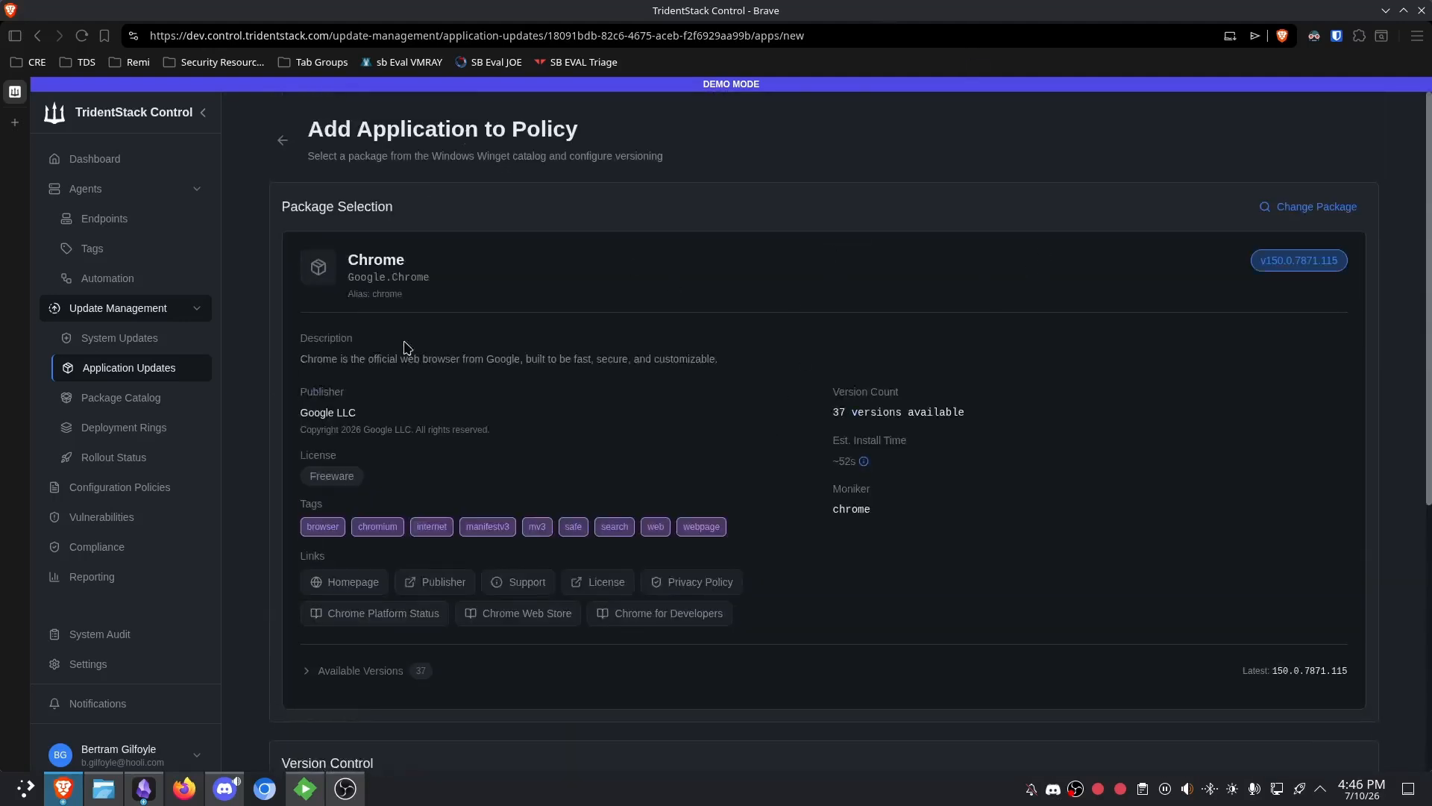
pyautogui.scroll(-5, 739, 477)
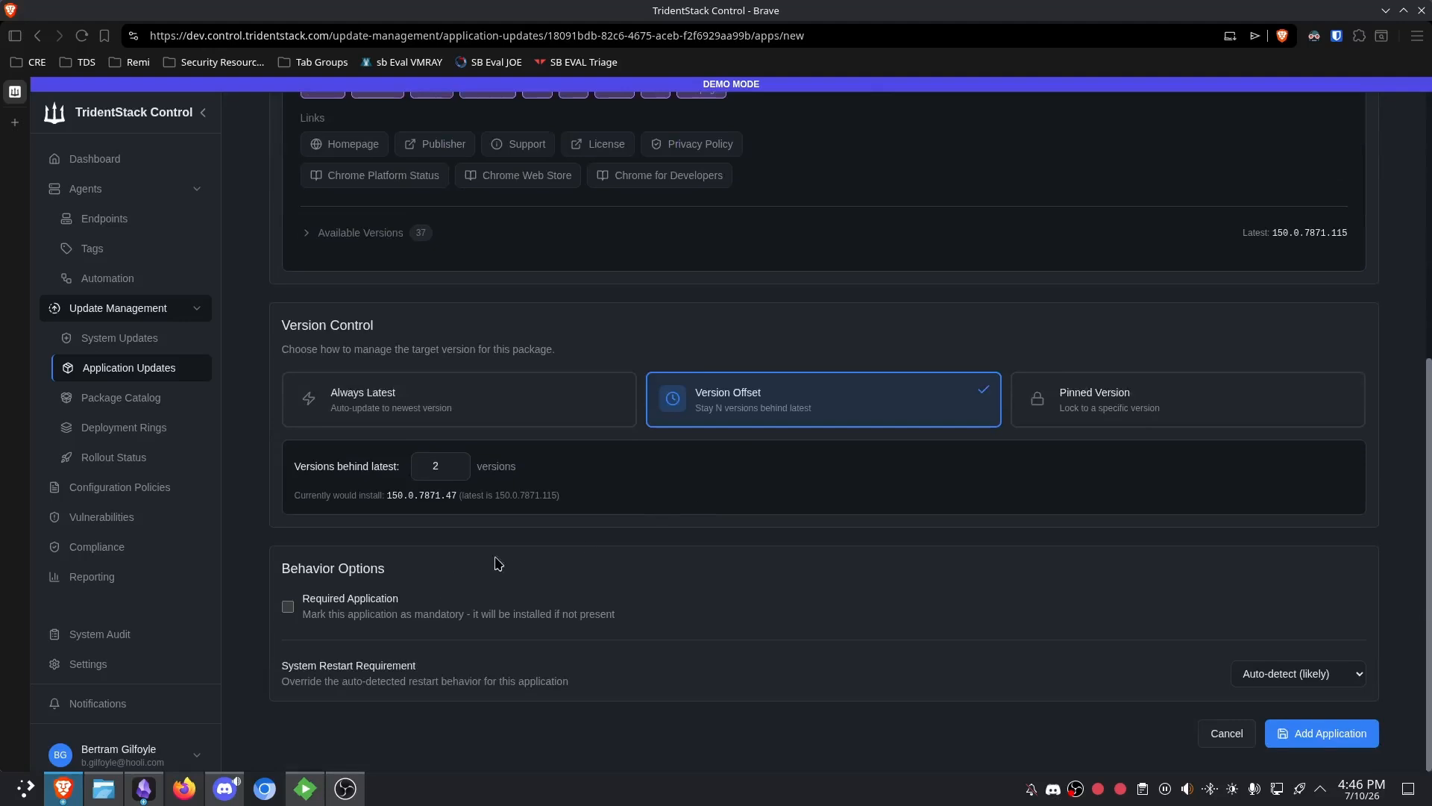
pyautogui.scroll(5, 704, 473)
pyautogui.scroll(-5, 777, 441)
pyautogui.click(1322, 734)
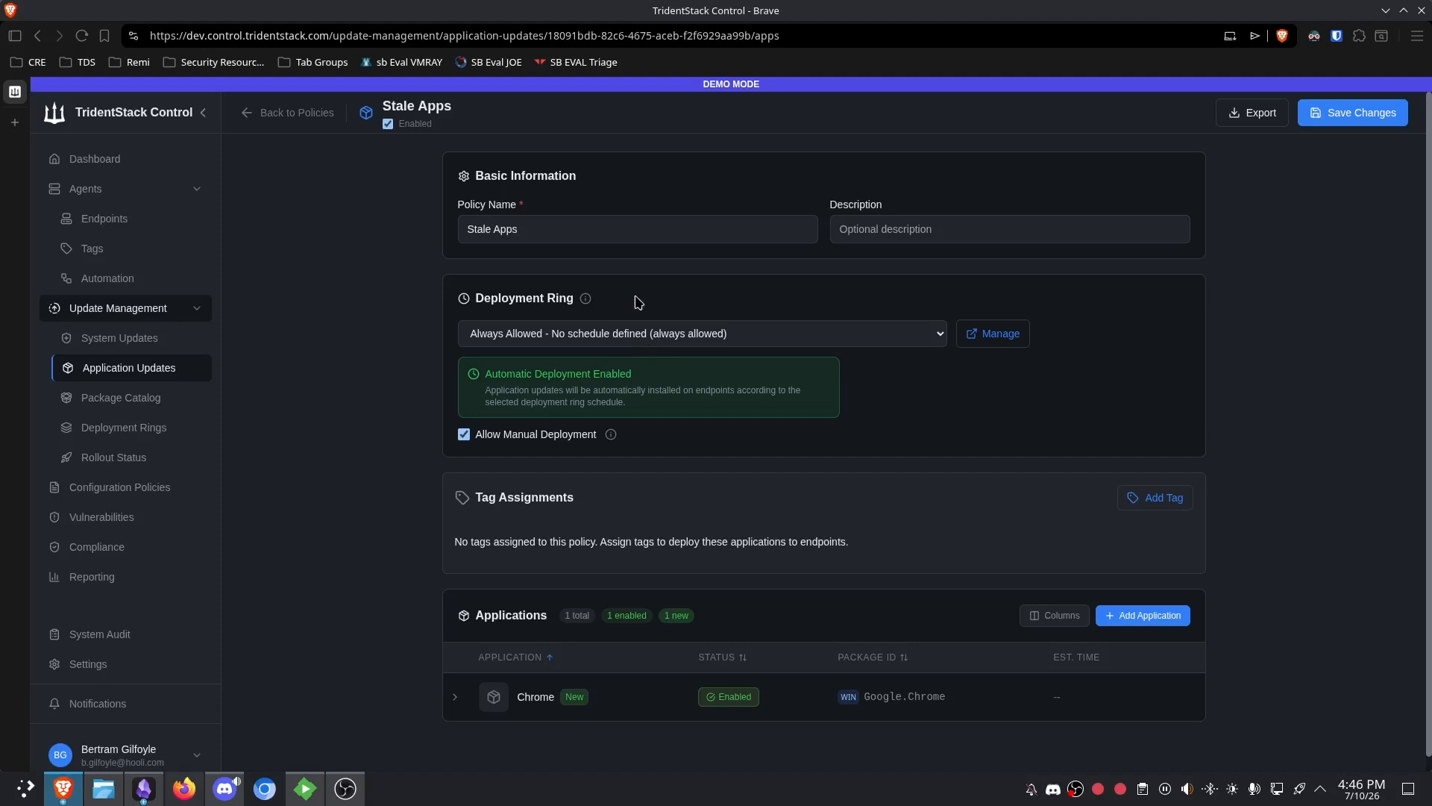
pyautogui.moveTo(522, 229); pyautogui.dragTo(367, 225)
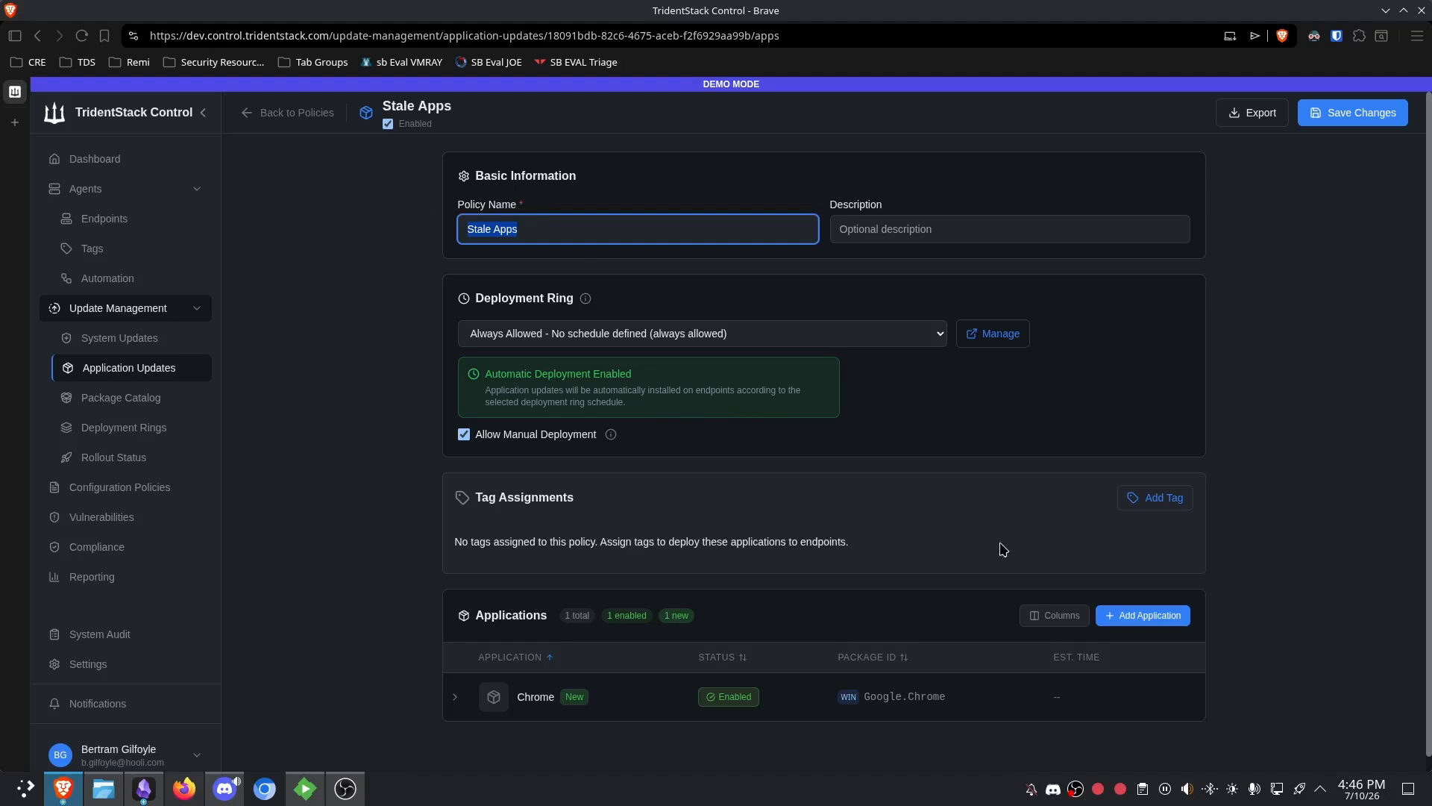
# - Start adding another application to the Stale Apps policy, search for notepad, and select the Notepad++.Notepad++ package
pyautogui.click(1150, 615)
pyautogui.click(448, 276)
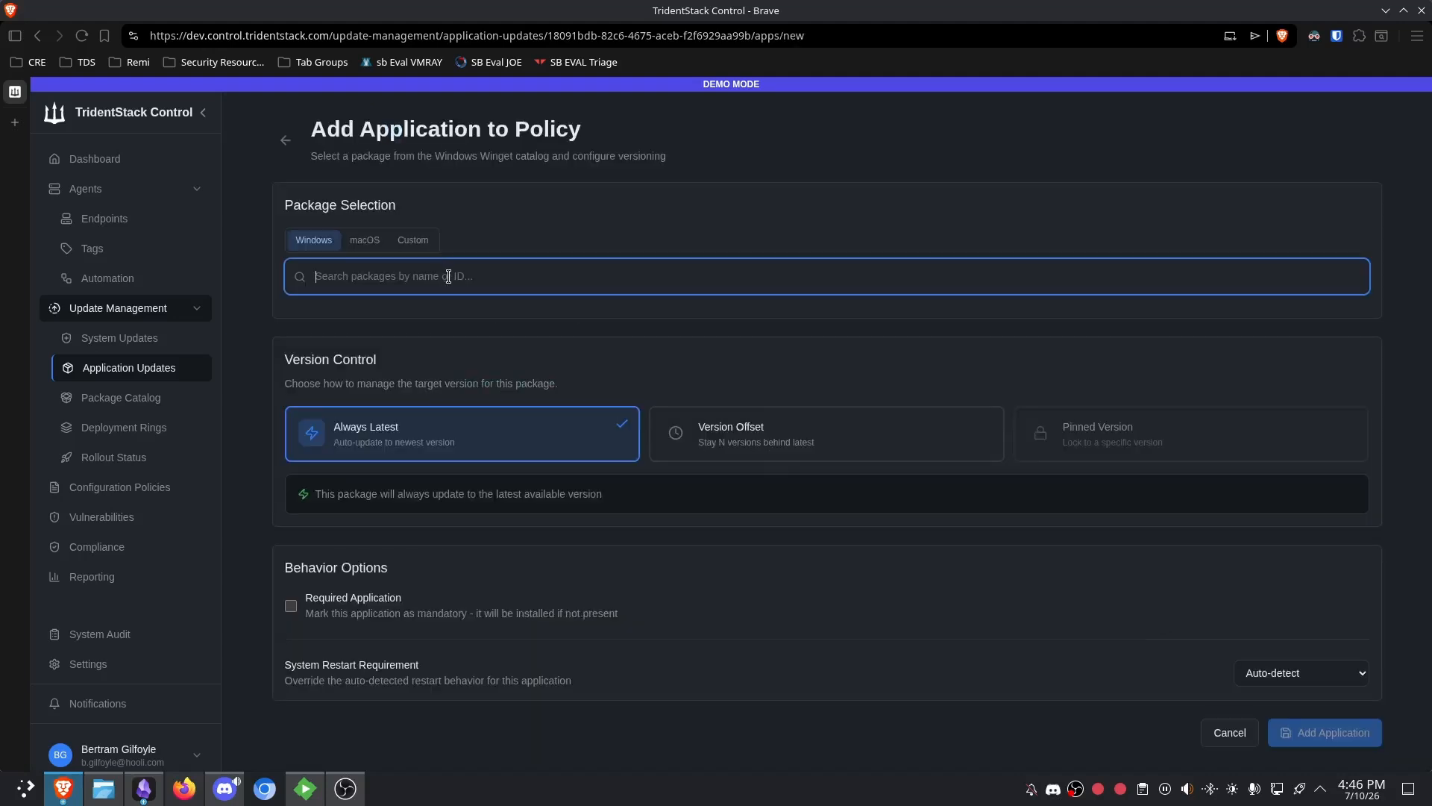
pyautogui.write('notepad')
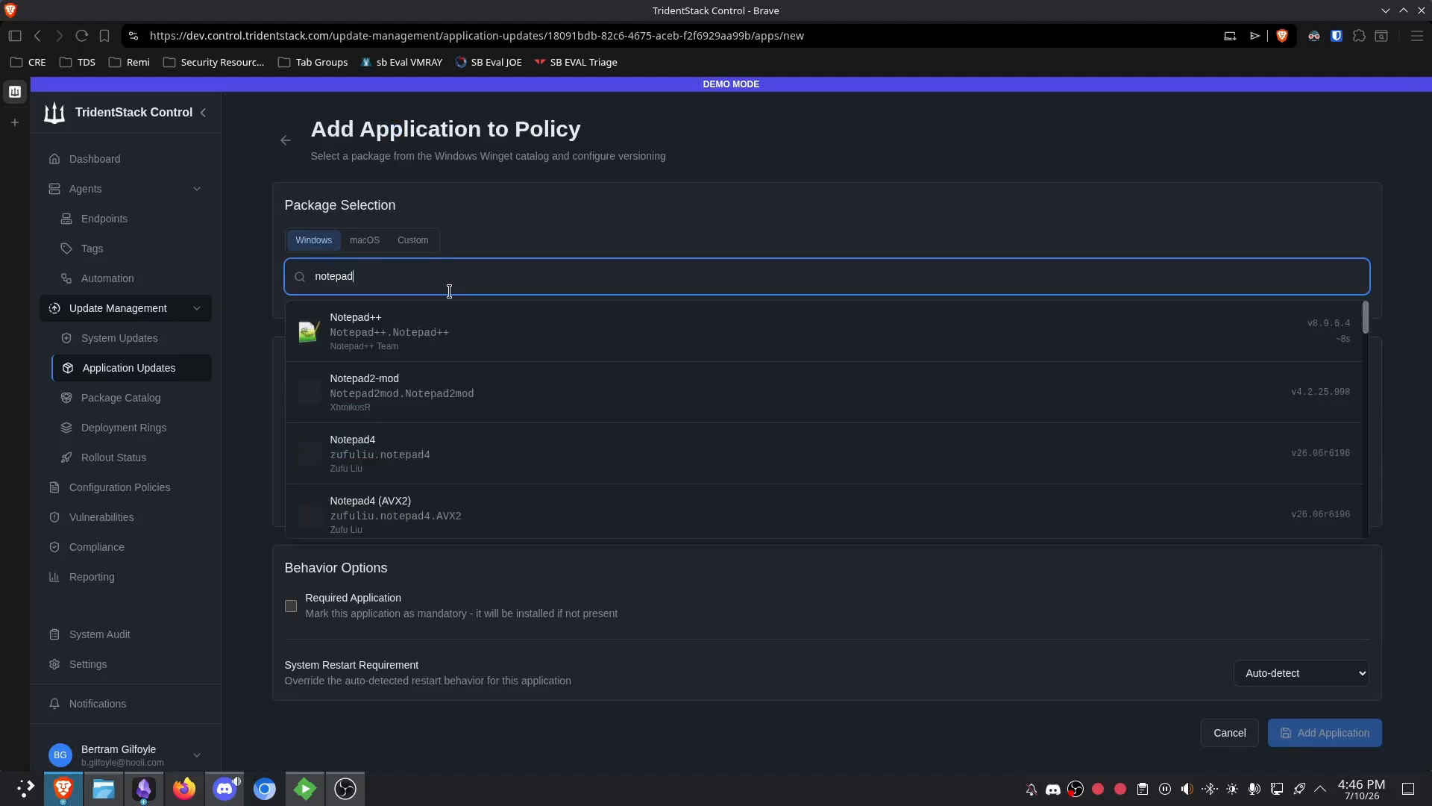
pyautogui.click(351, 333)
# - Set Notepad++ to Version Offset with 2 versions behind latest and add it to the policy
pyautogui.scroll(-5, 767, 423)
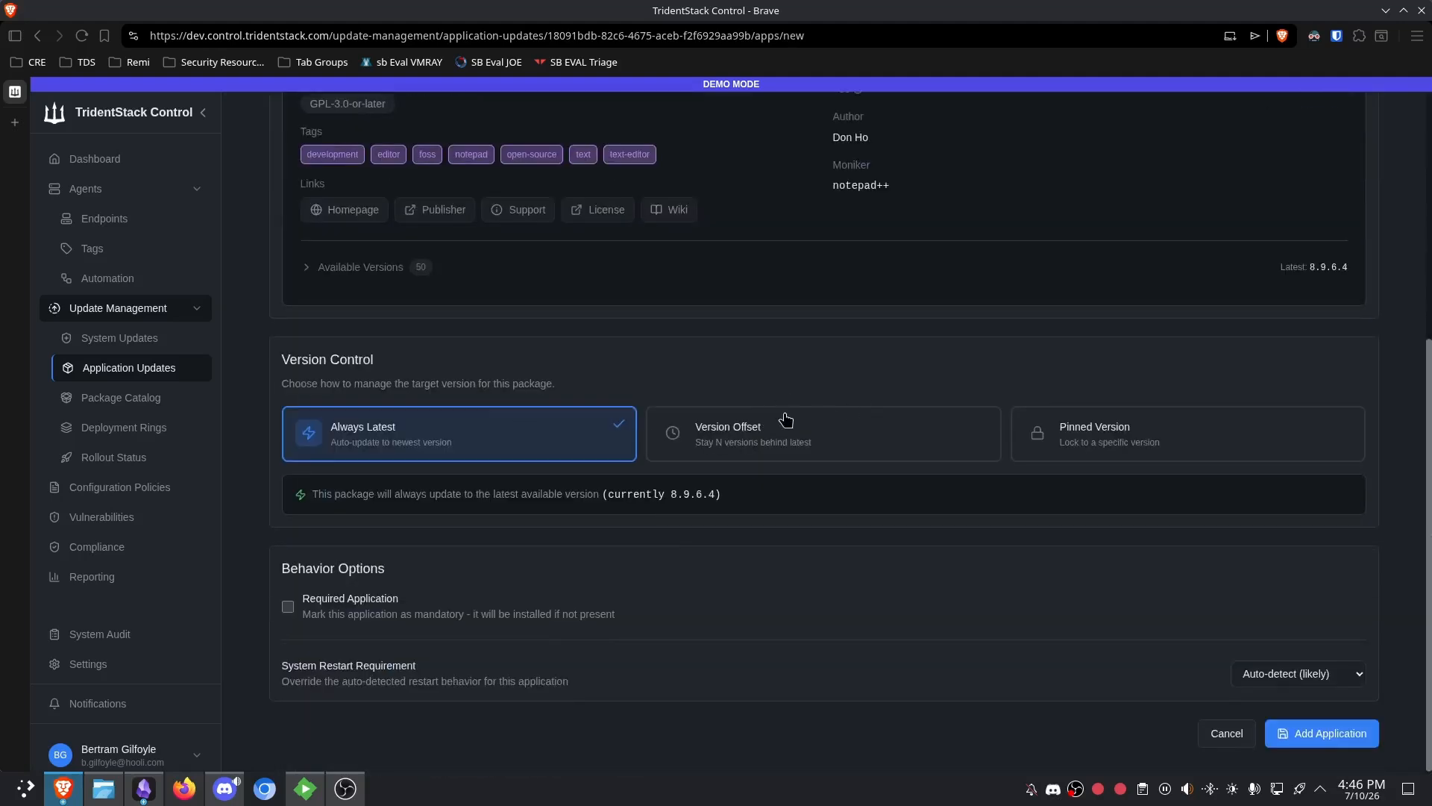
pyautogui.click(785, 420)
pyautogui.click(455, 497)
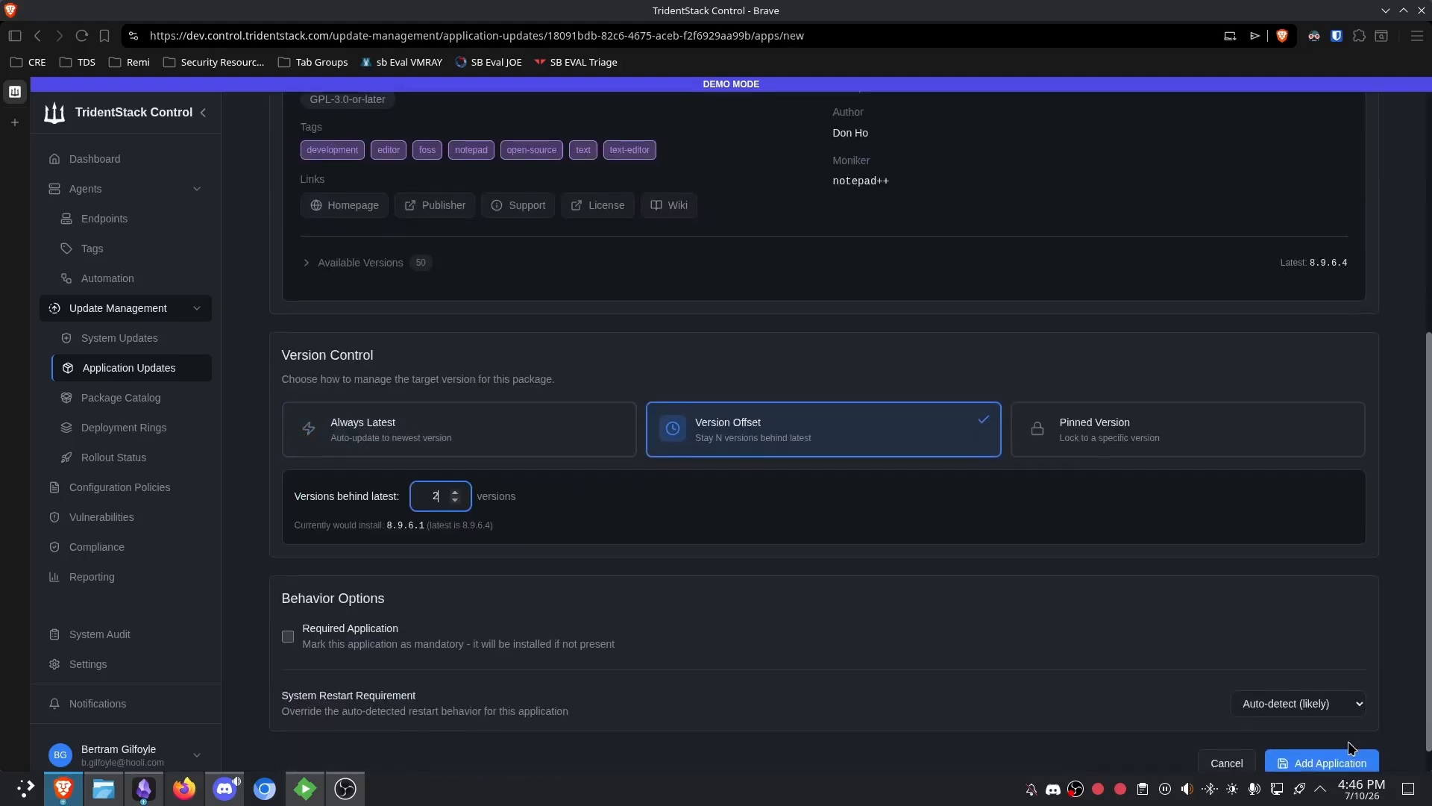
pyautogui.scroll(-1, 1348, 741)
pyautogui.click(1351, 735)
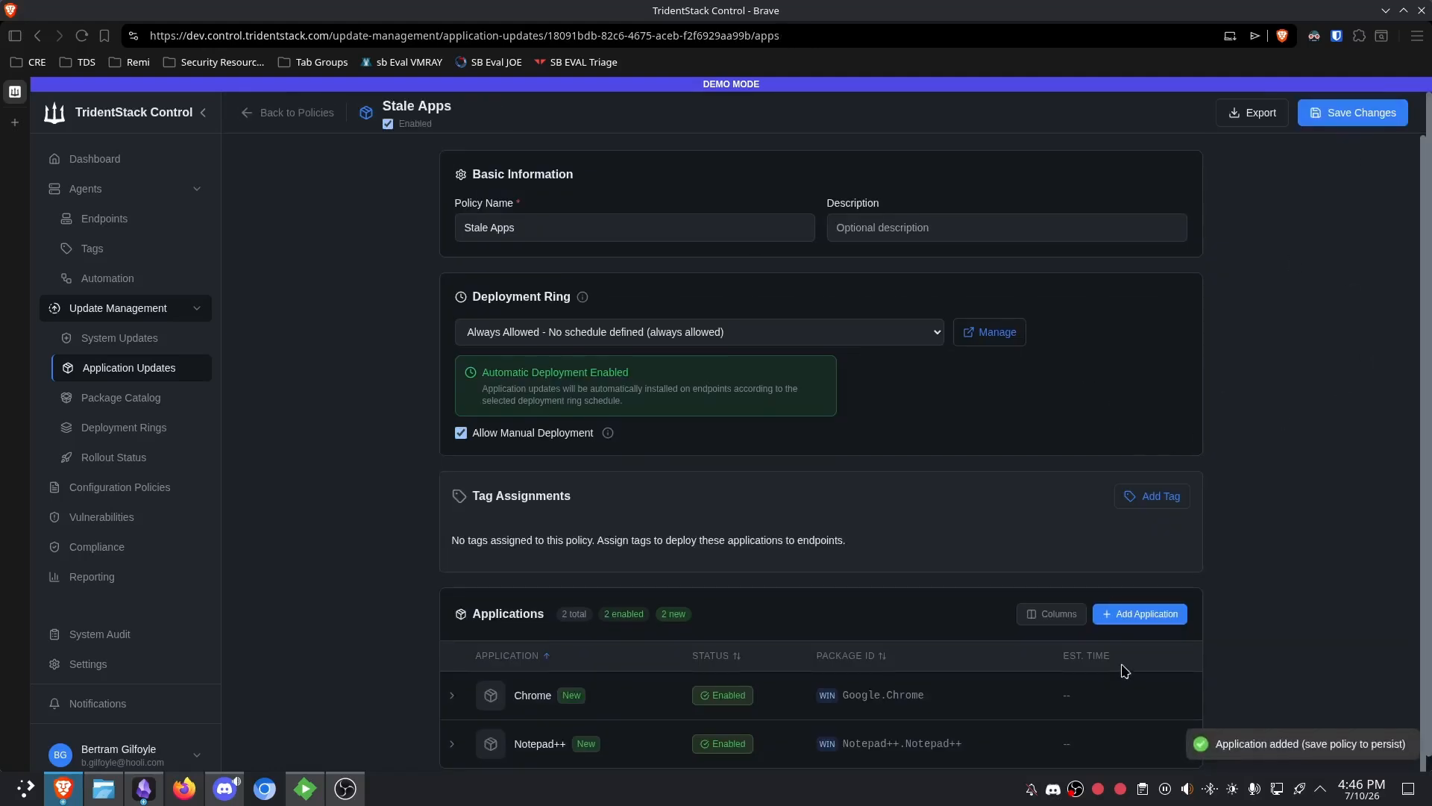
# - Start adding a third application to the Stale Apps policy and search the Windows packages for firefox
pyautogui.click(1119, 617)
pyautogui.click(425, 271)
pyautogui.write('fo')
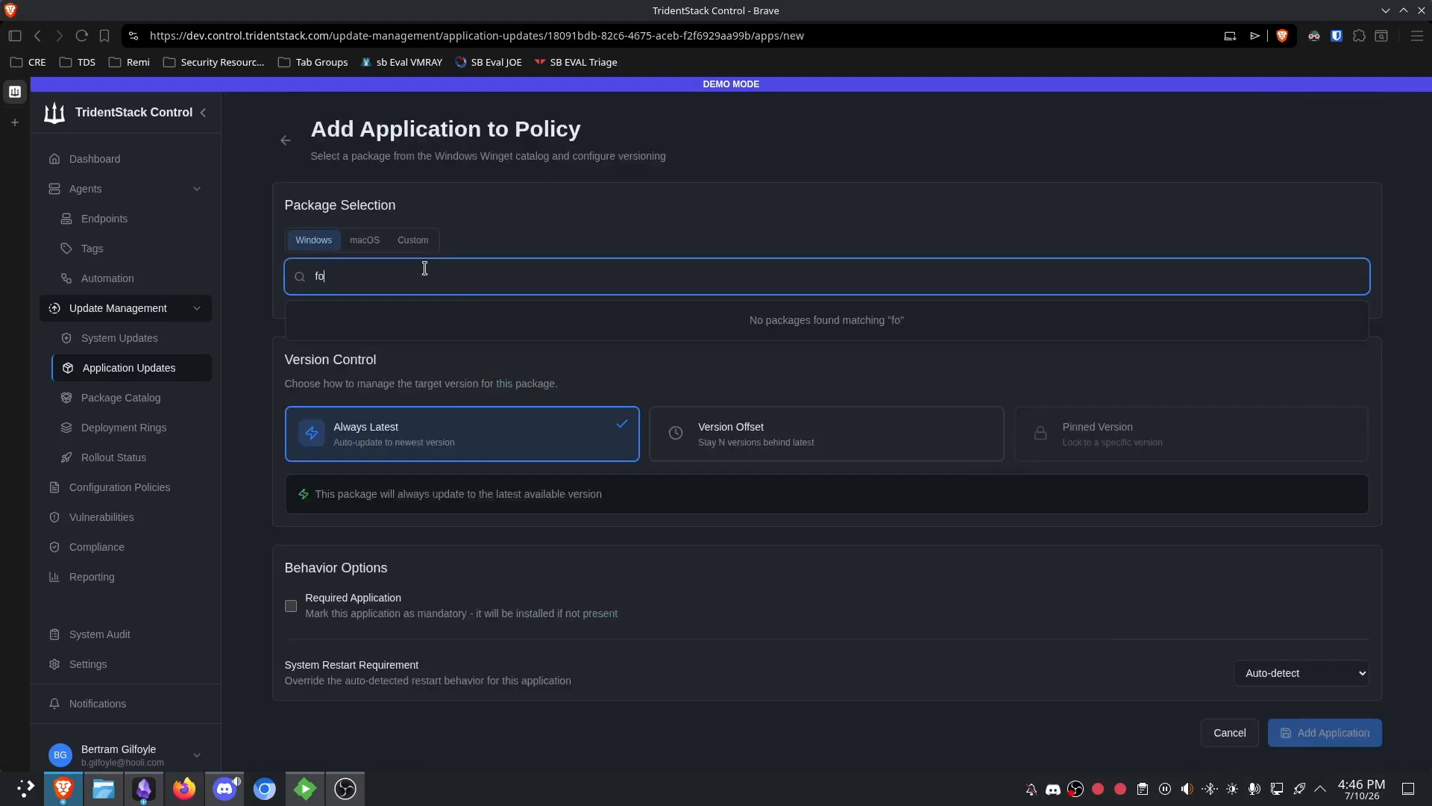
pyautogui.press('BackSpace')
pyautogui.write('irefox')
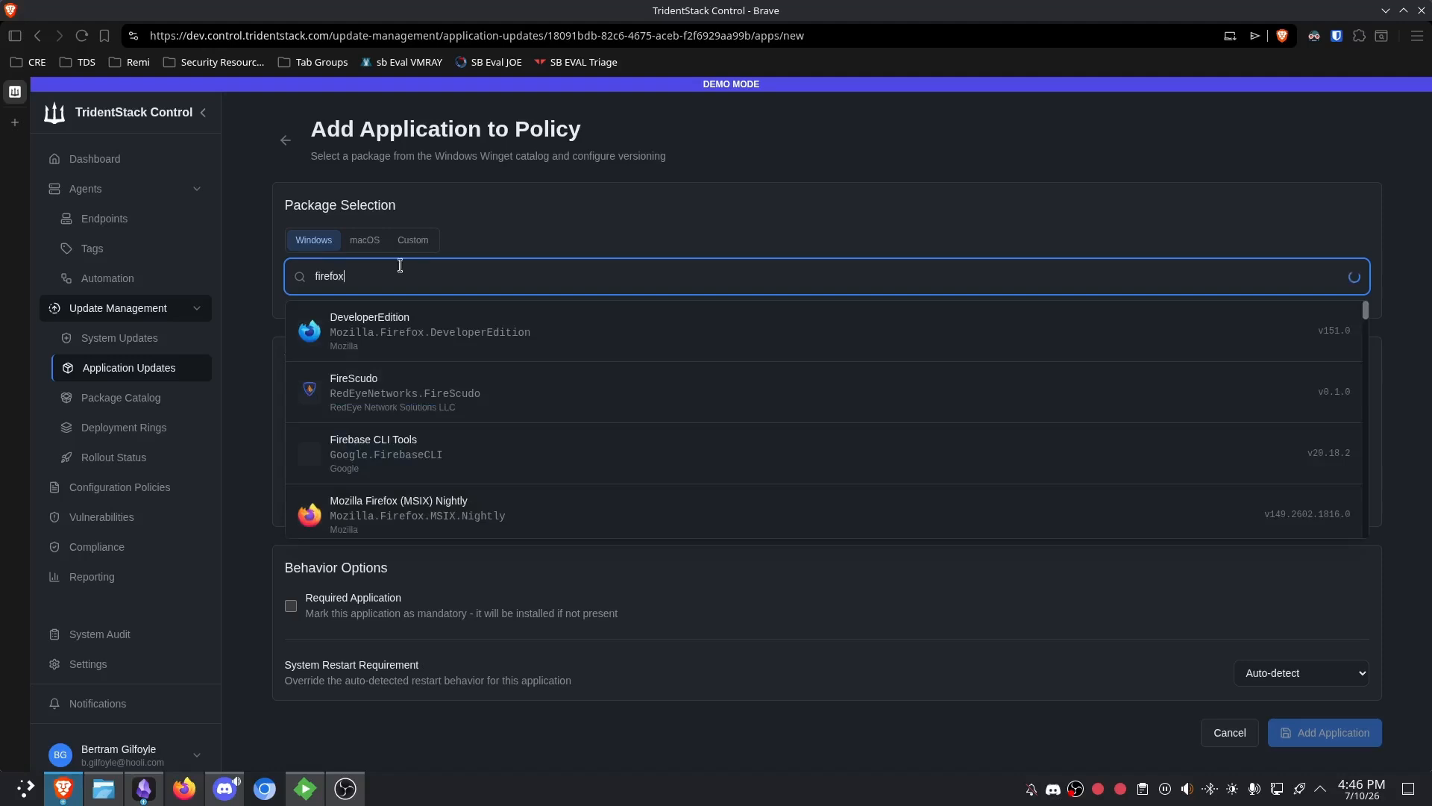
# - Find the Mozilla Firefox (en-US) package among the language variants and select it
pyautogui.scroll(-2, 448, 395)
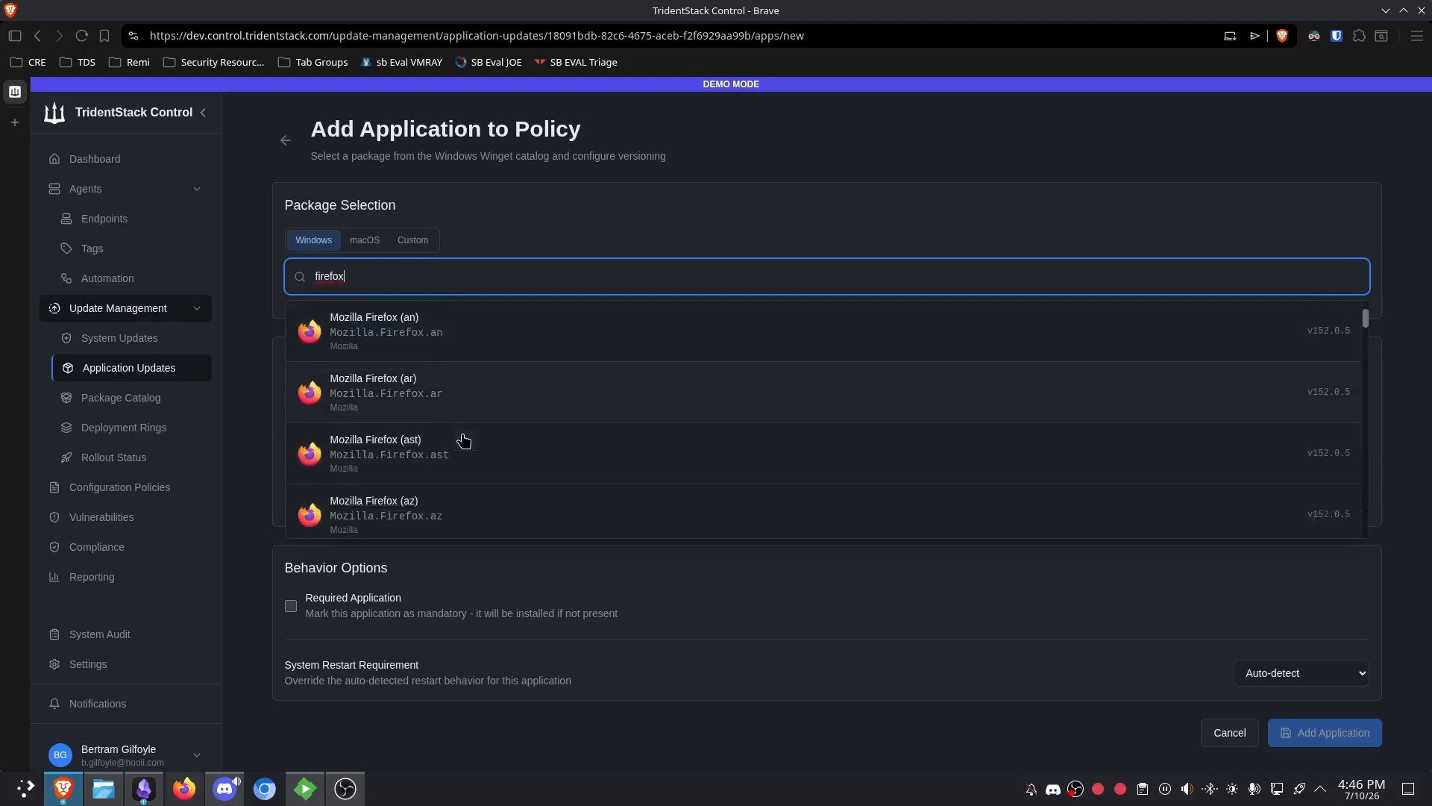
pyautogui.scroll(-1, 470, 432)
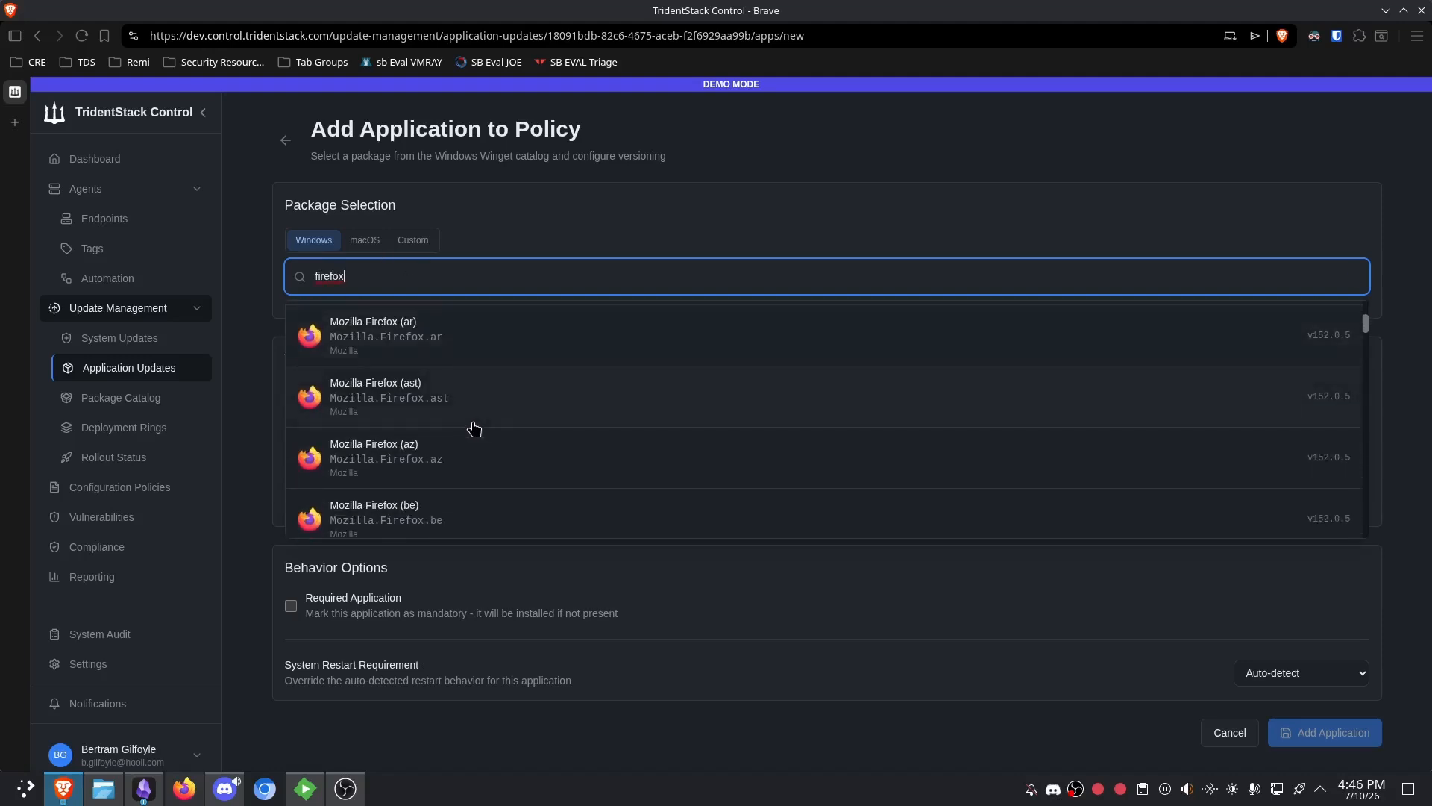
pyautogui.scroll(3, 485, 417)
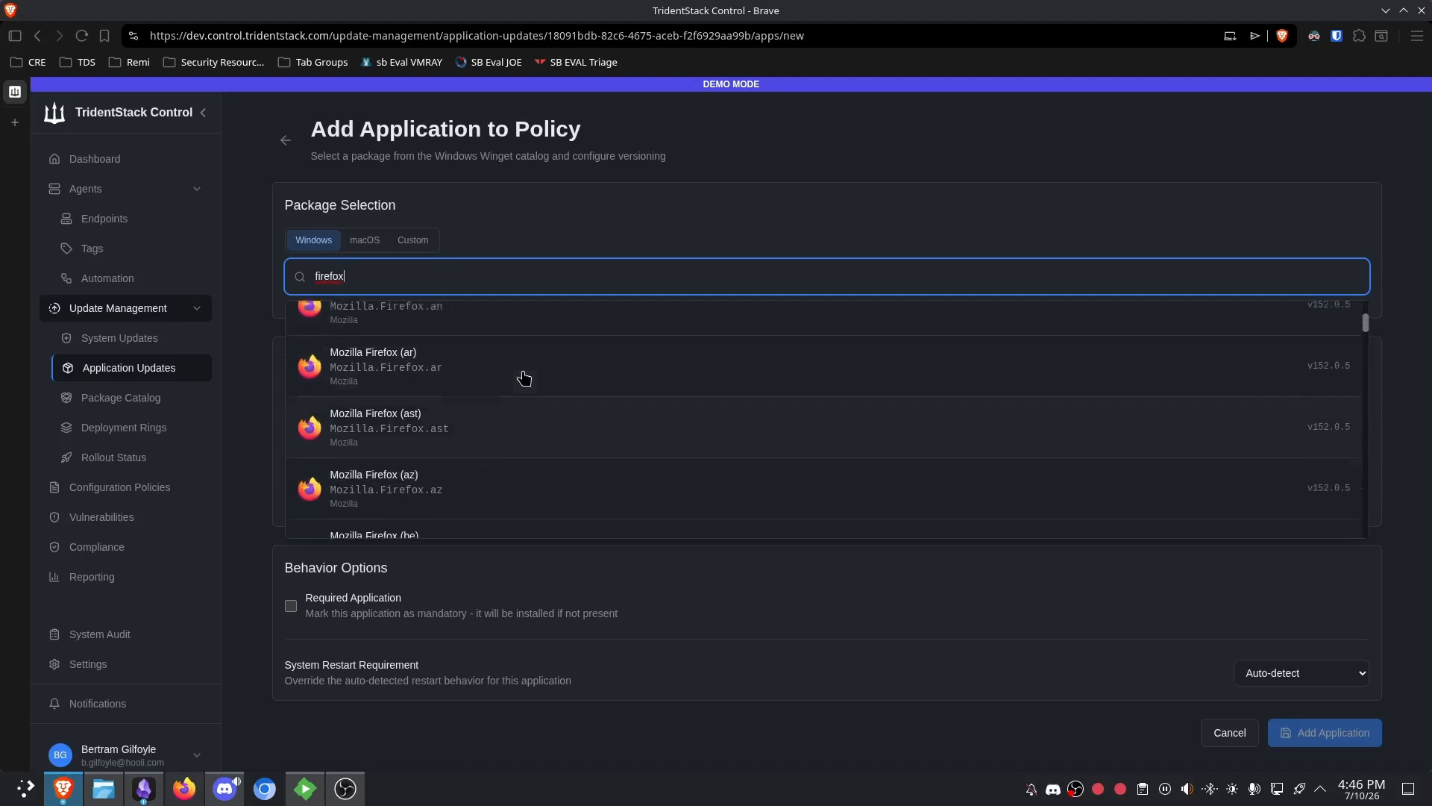
pyautogui.scroll(-7, 515, 394)
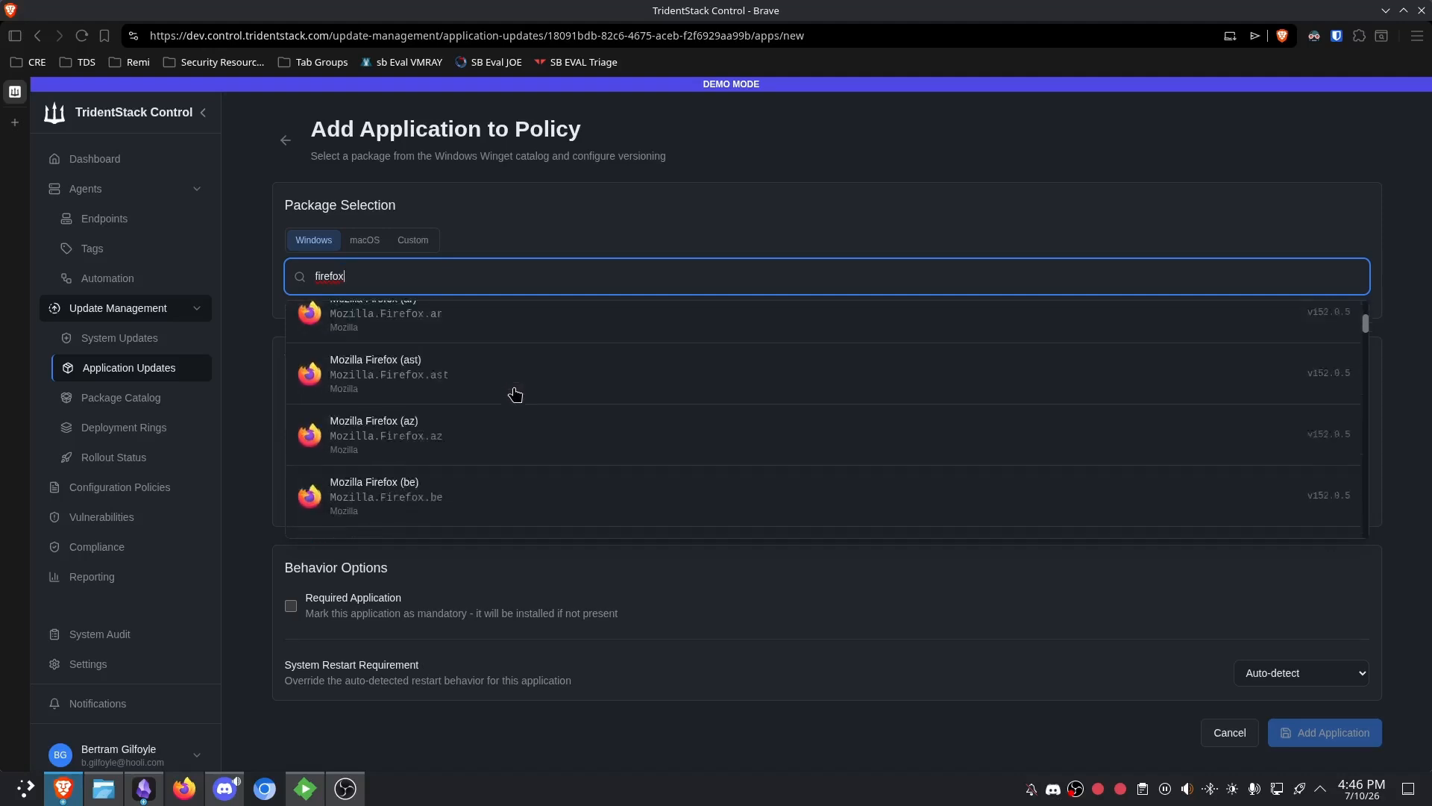
pyautogui.scroll(-5, 526, 393)
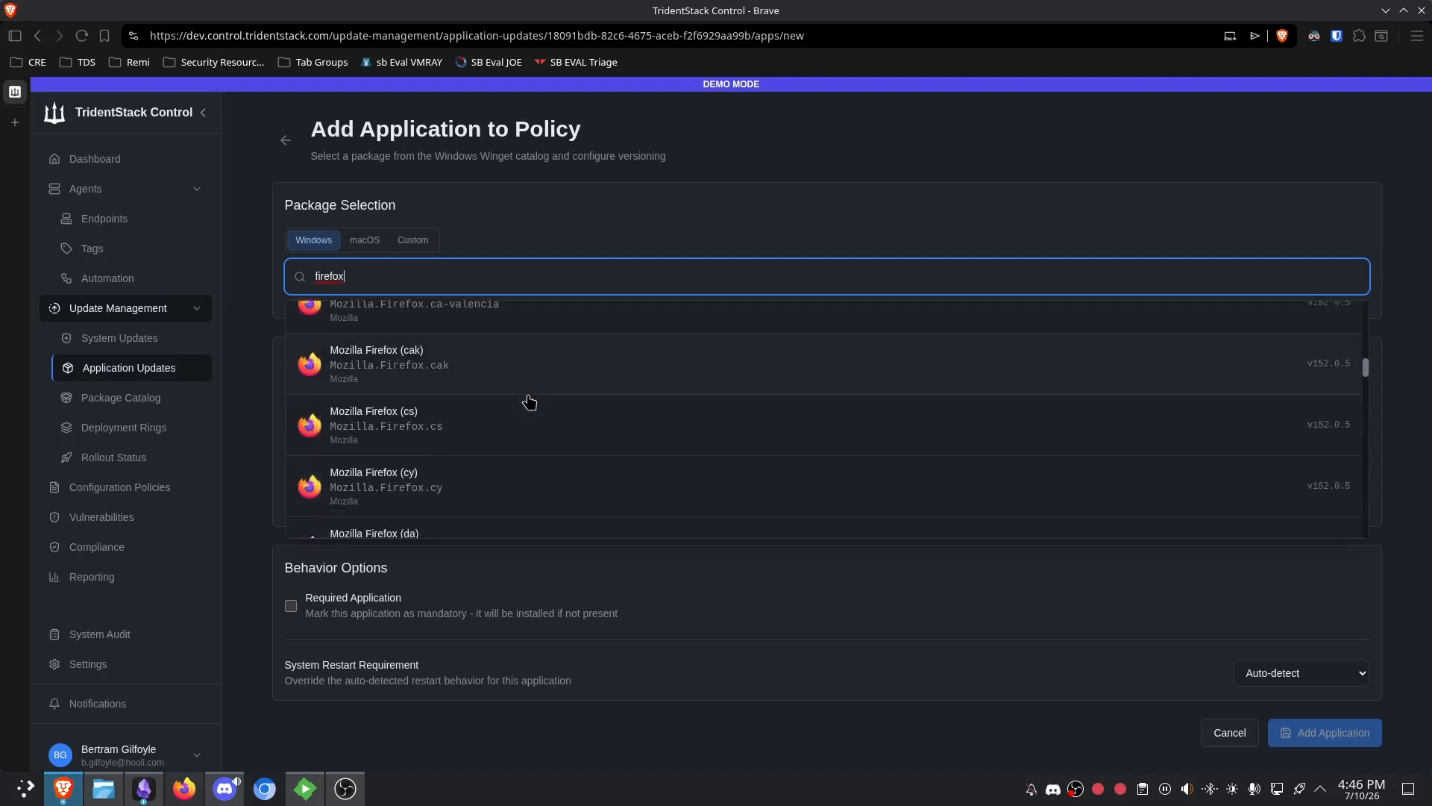
pyautogui.scroll(-3, 529, 407)
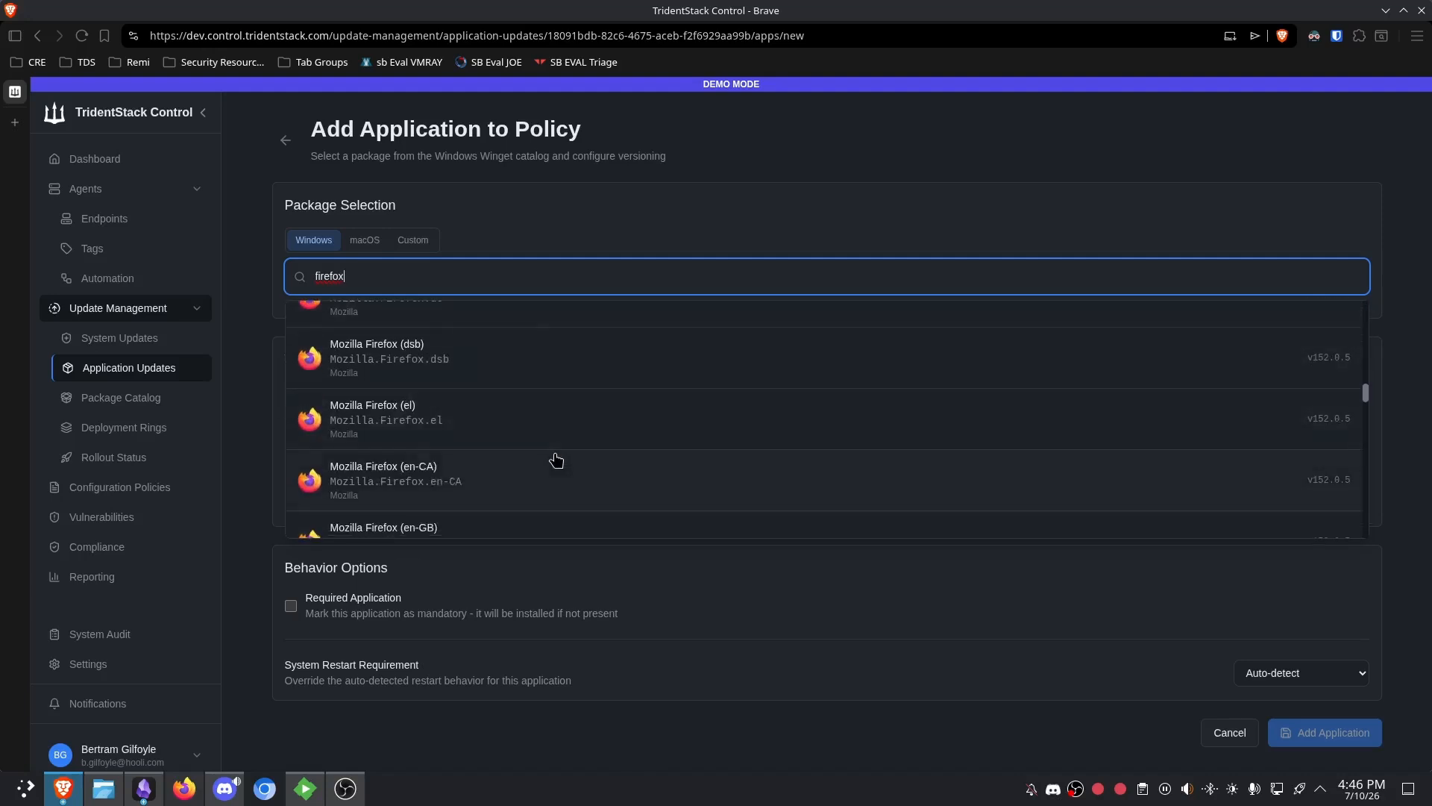
pyautogui.scroll(-1, 526, 421)
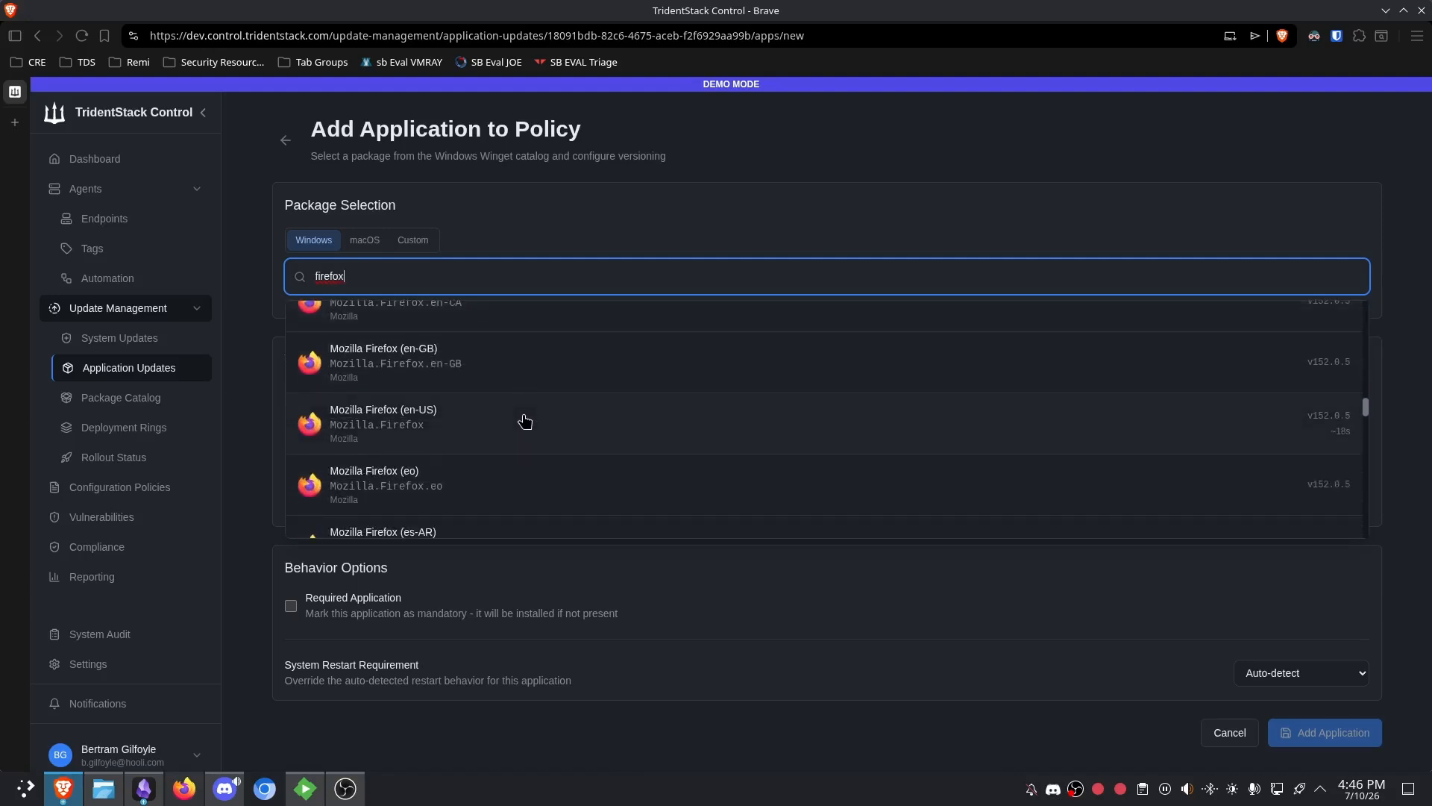
pyautogui.scroll(-8, 524, 422)
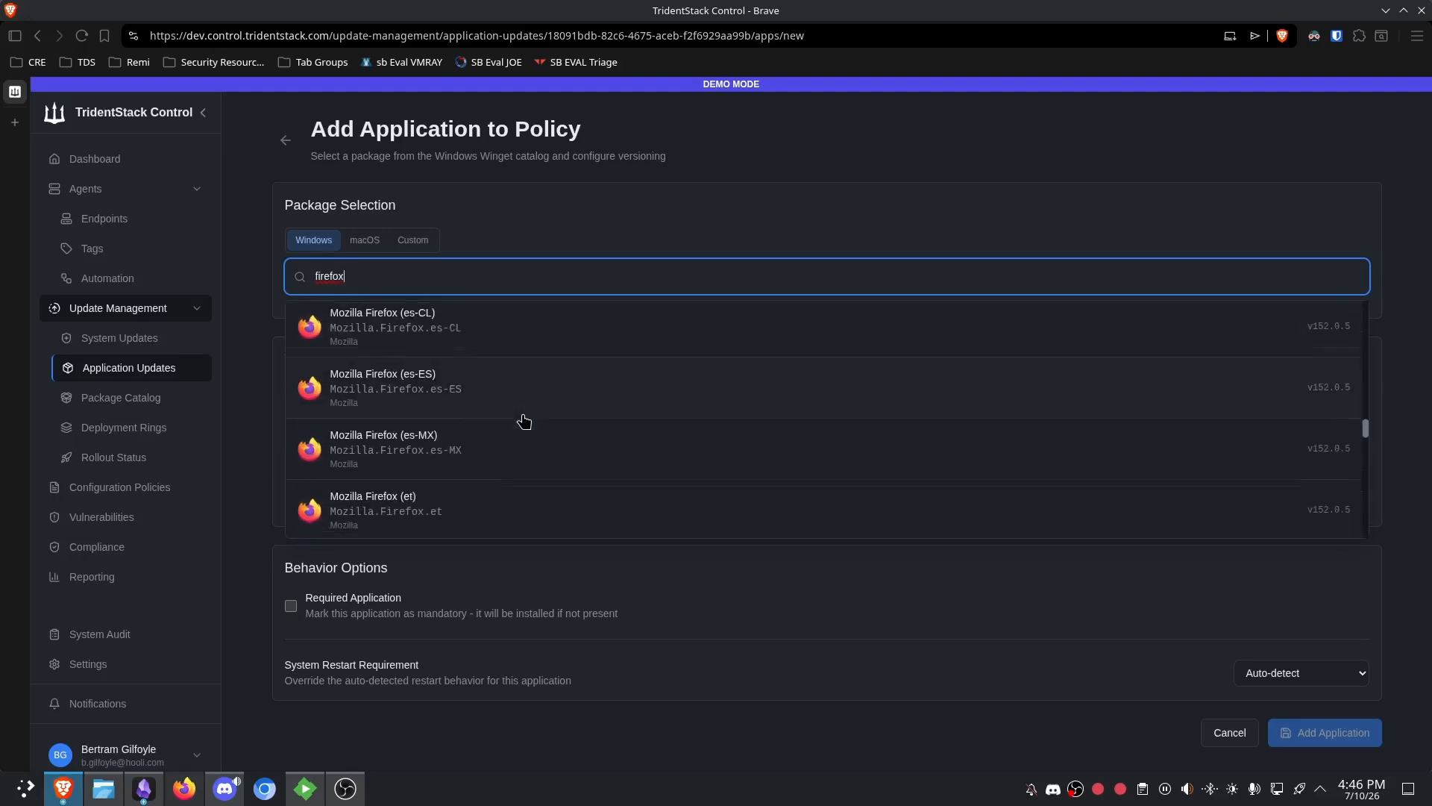
pyautogui.scroll(-9, 524, 422)
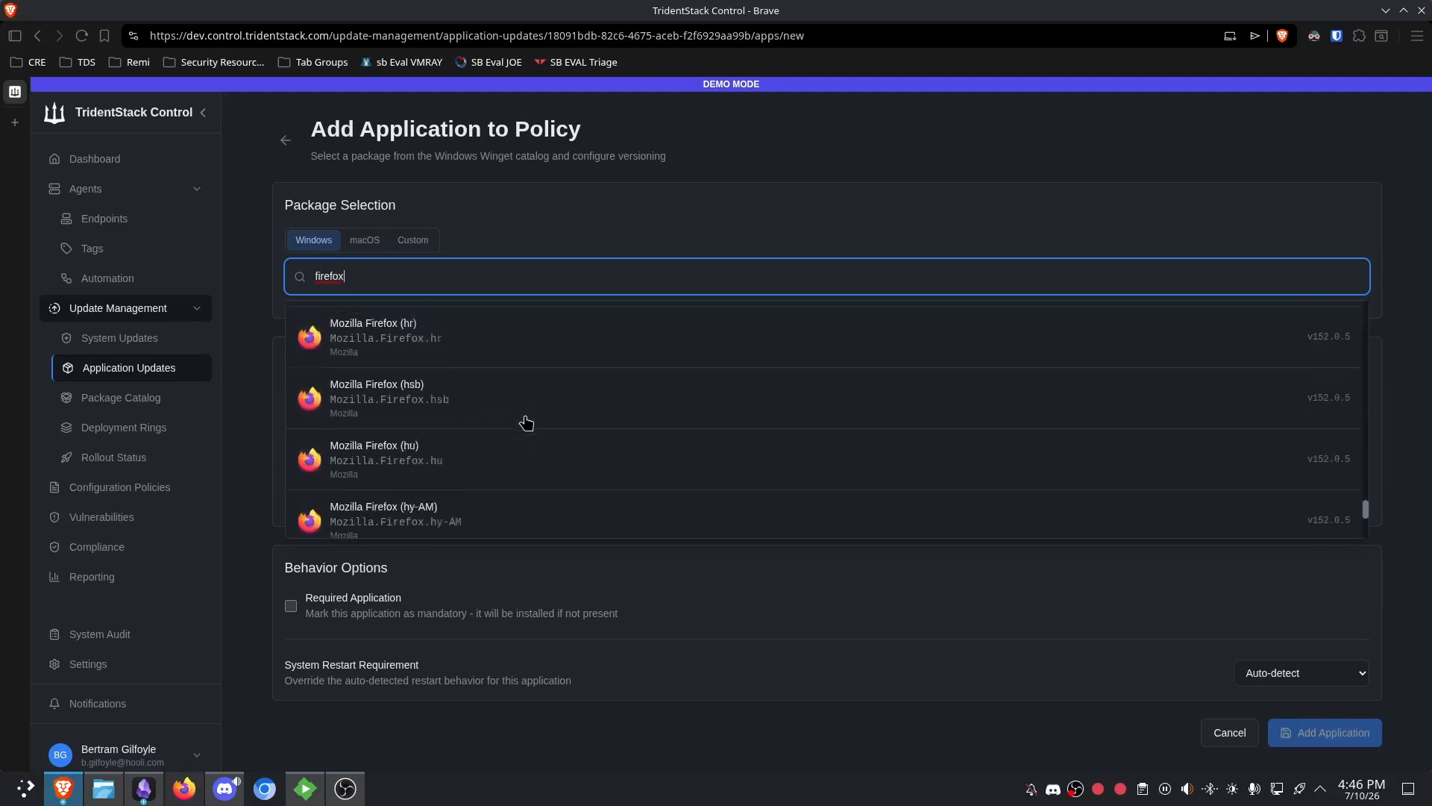
pyautogui.scroll(3, 531, 481)
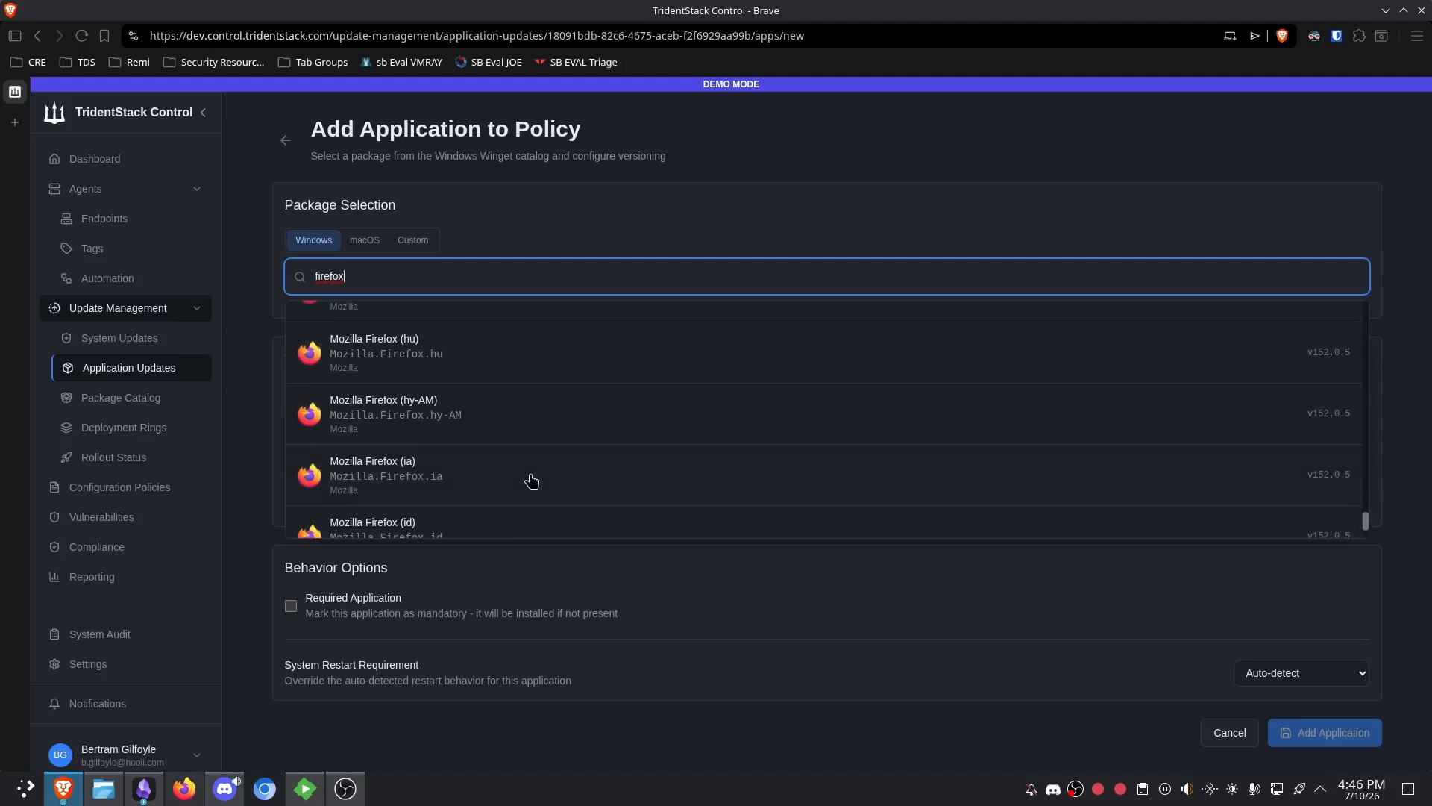
pyautogui.scroll(3, 531, 481)
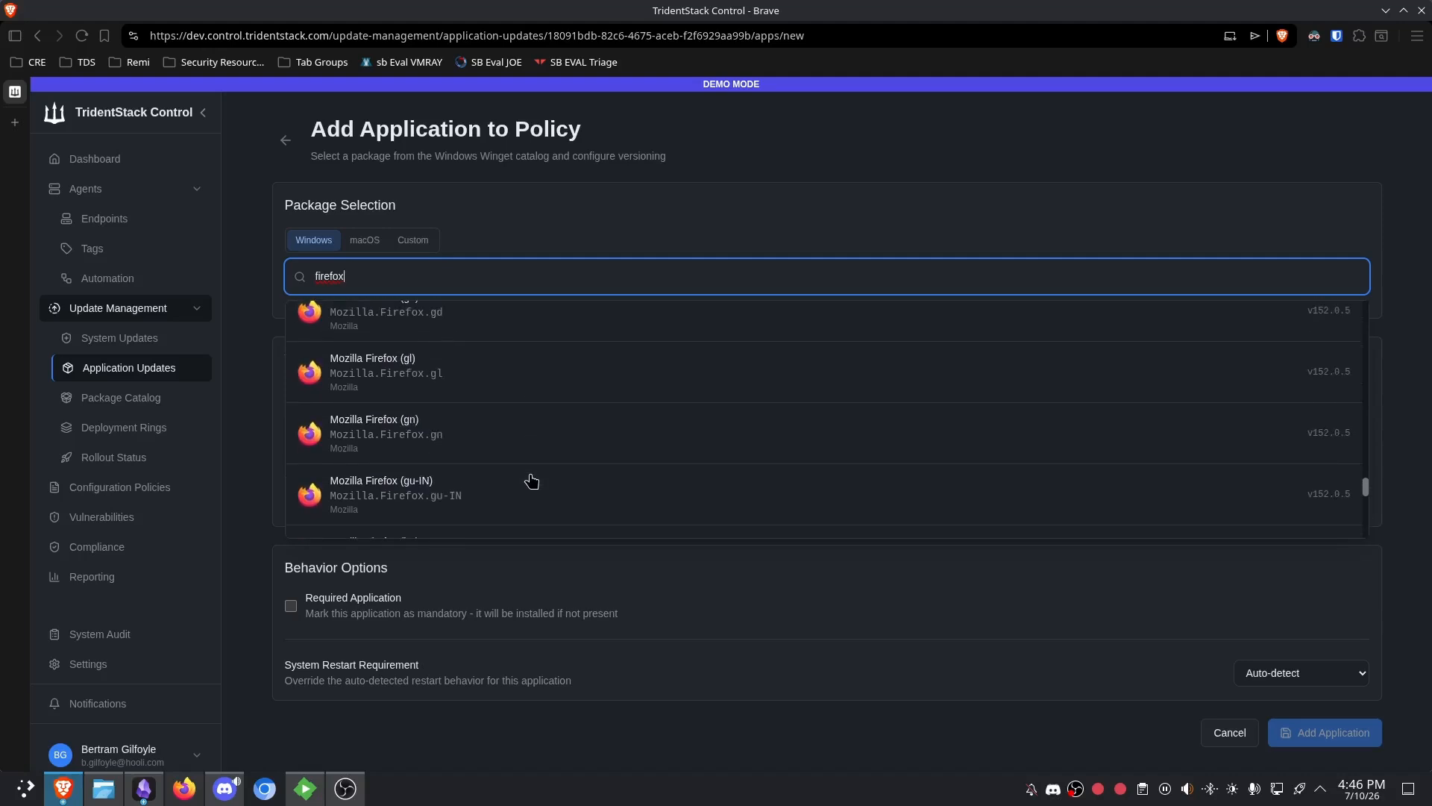
pyautogui.scroll(3, 485, 448)
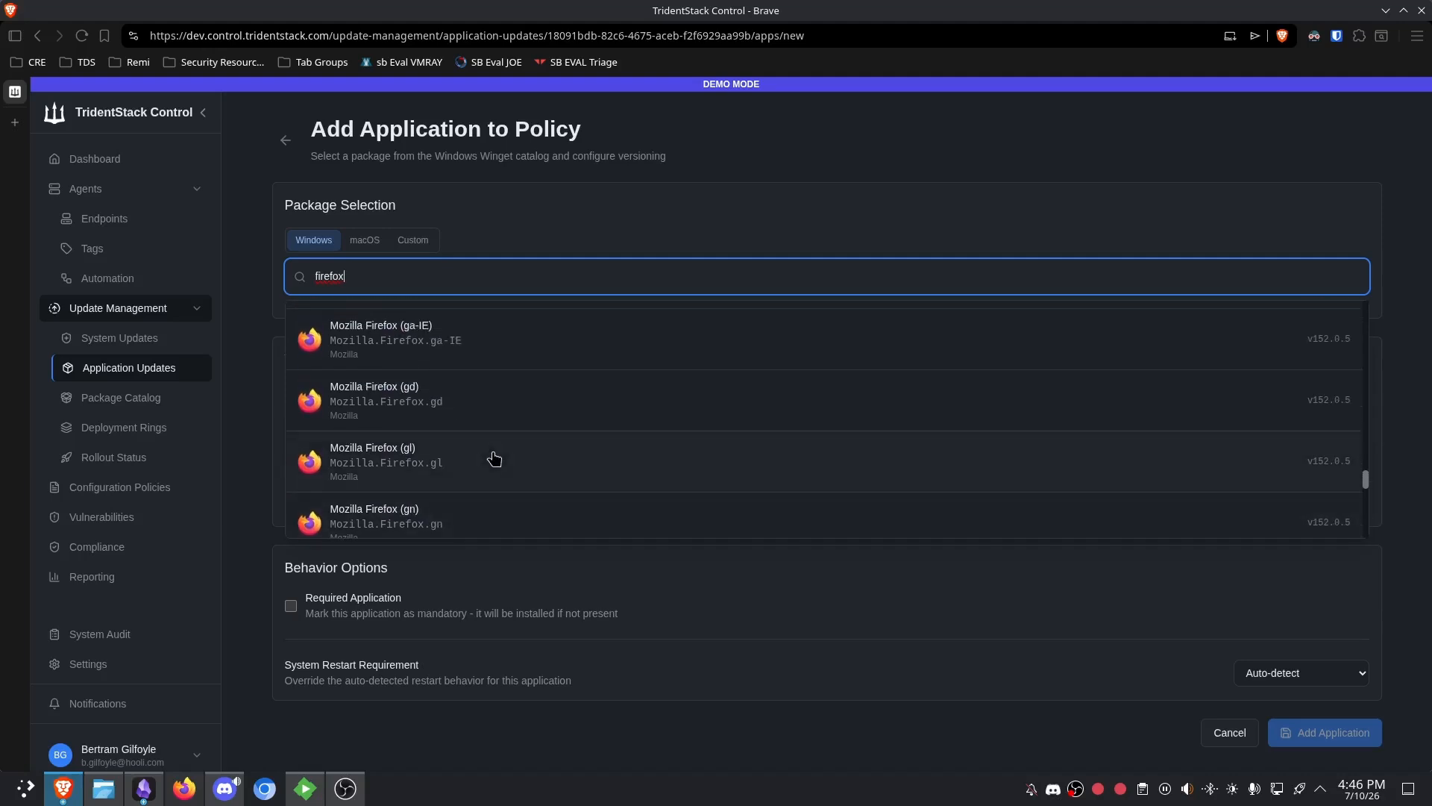
pyautogui.scroll(1, 494, 458)
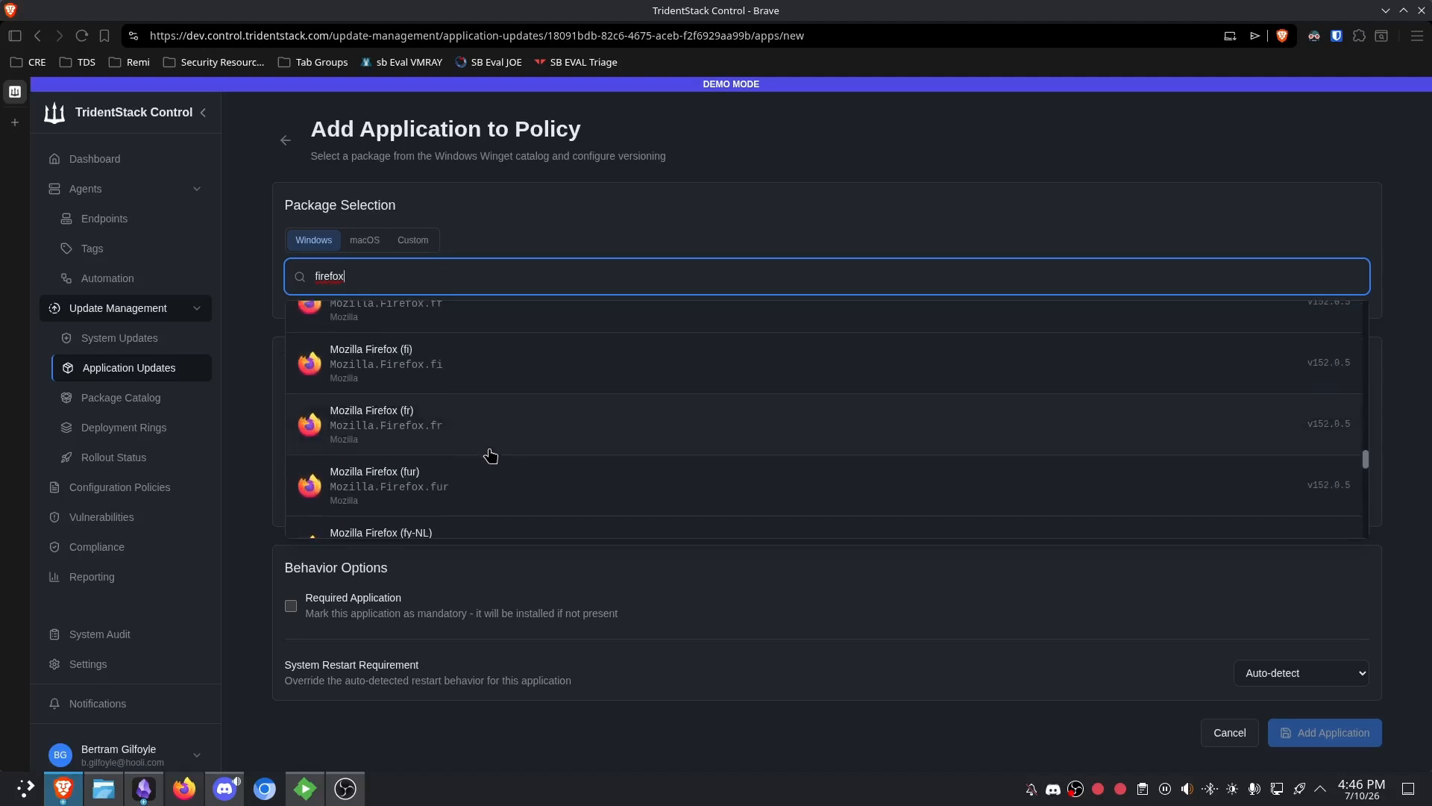
pyautogui.scroll(5, 488, 454)
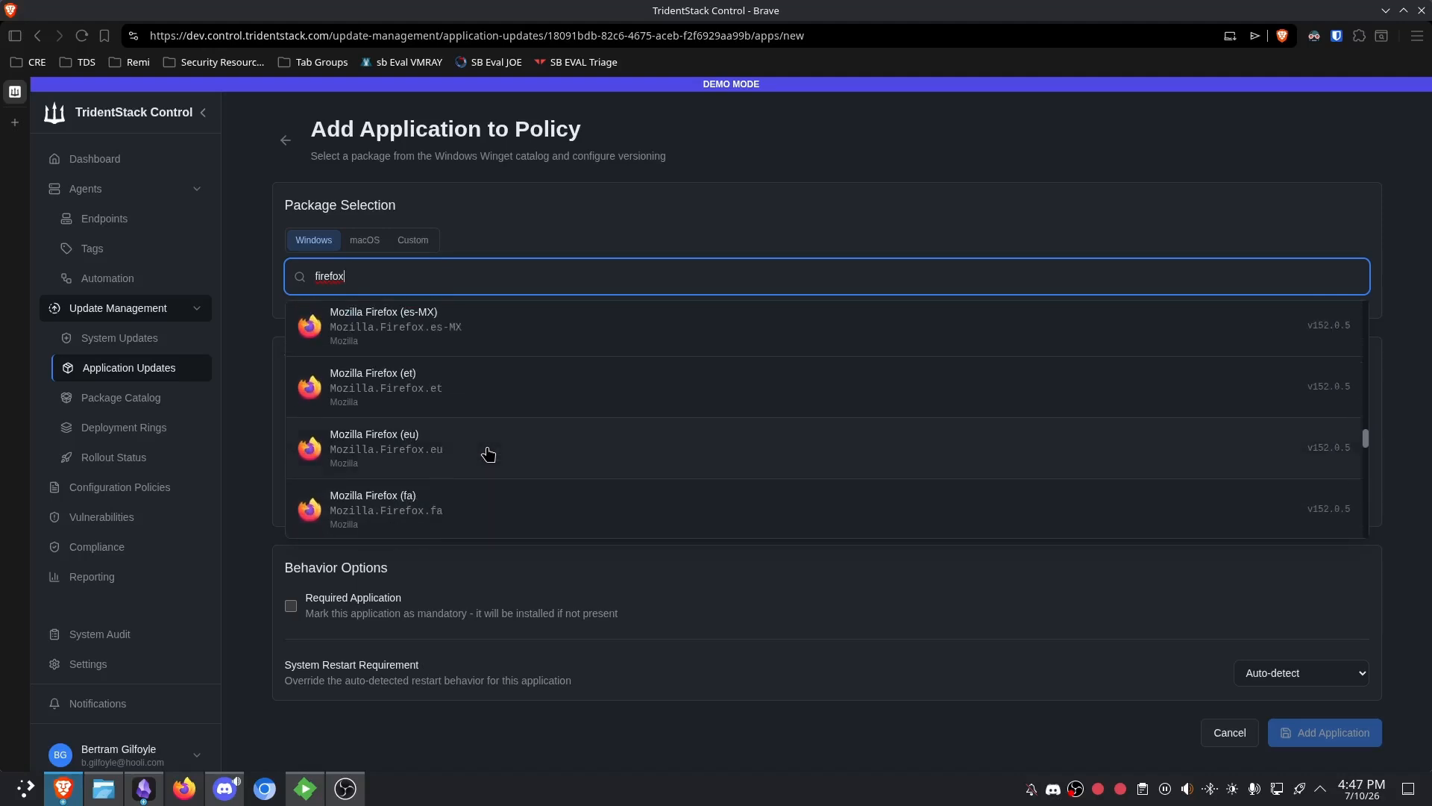
pyautogui.scroll(4, 488, 454)
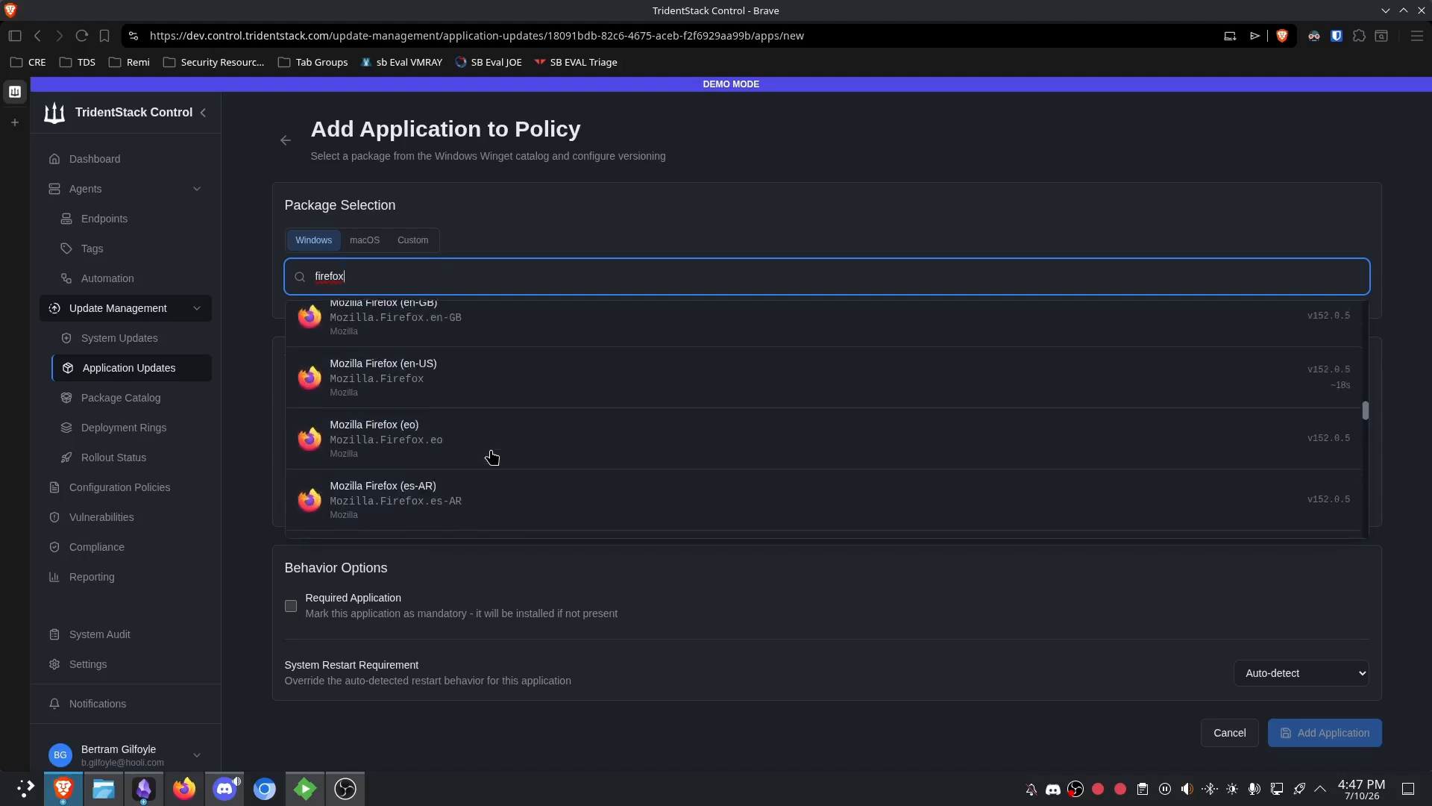
pyautogui.click(441, 377)
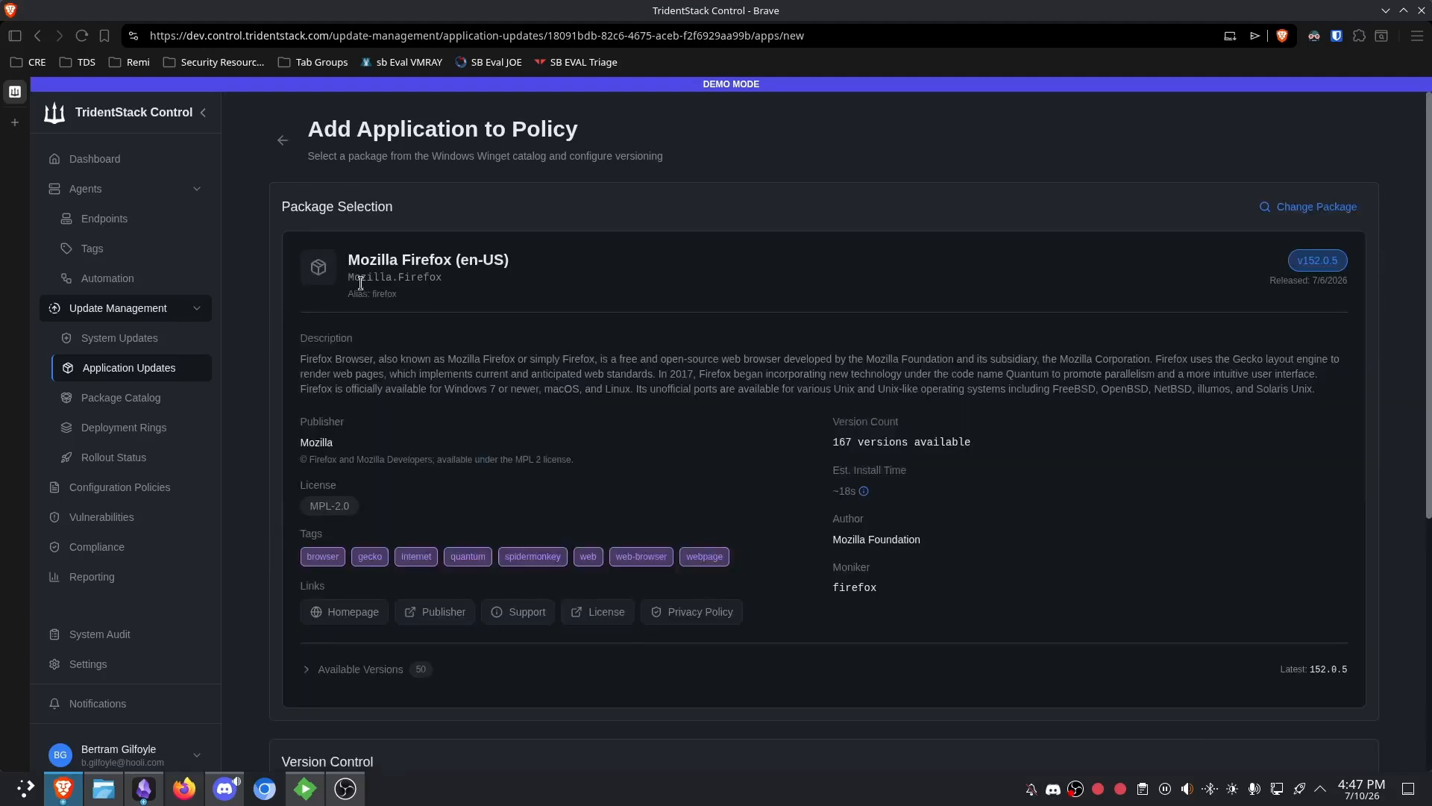
# - Set Firefox's version control to Version Offset with 2 versions behind latest
pyautogui.moveTo(598, 375); pyautogui.dragTo(1014, 411)
pyautogui.click(937, 359)
pyautogui.scroll(-5, 880, 358)
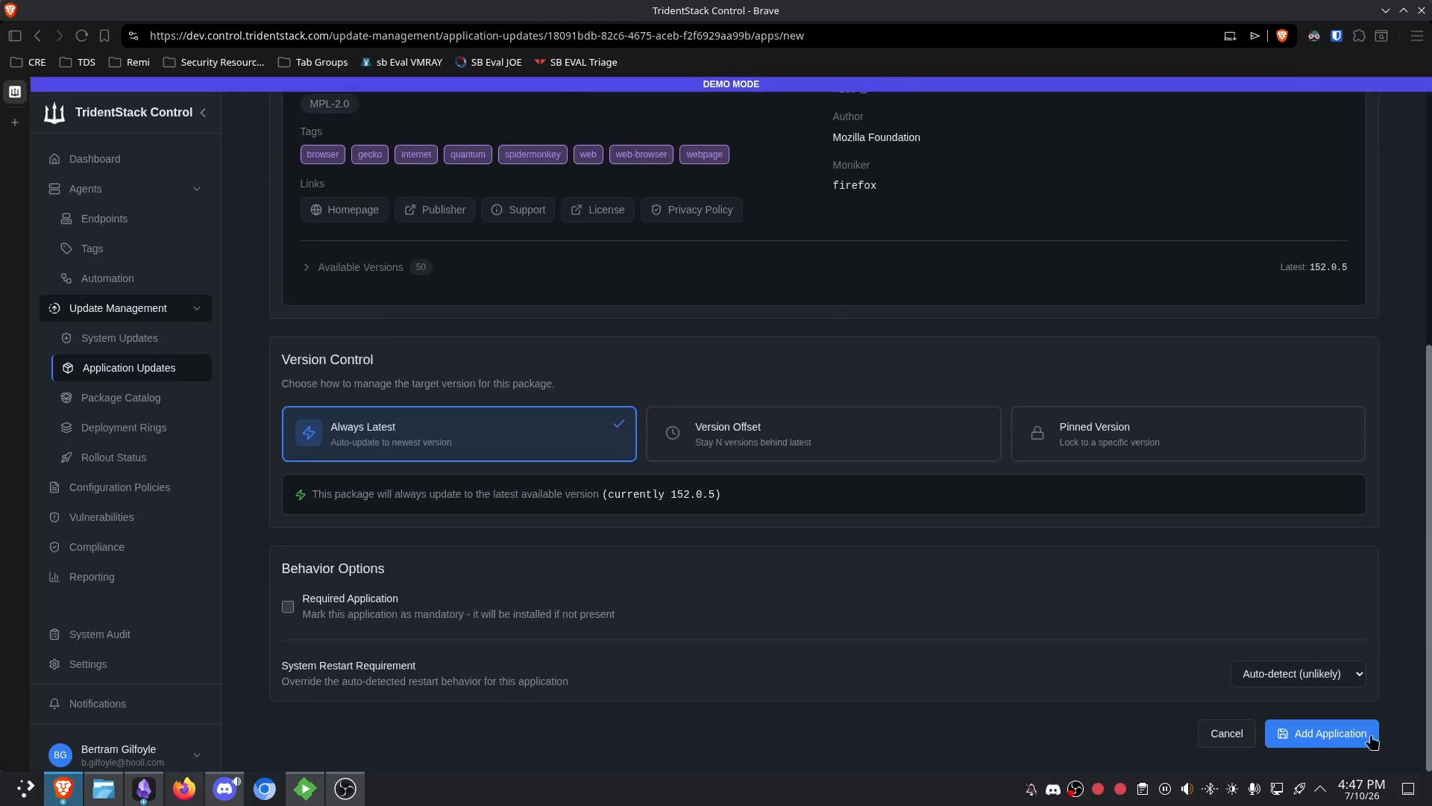
pyautogui.click(759, 429)
pyautogui.click(456, 497)
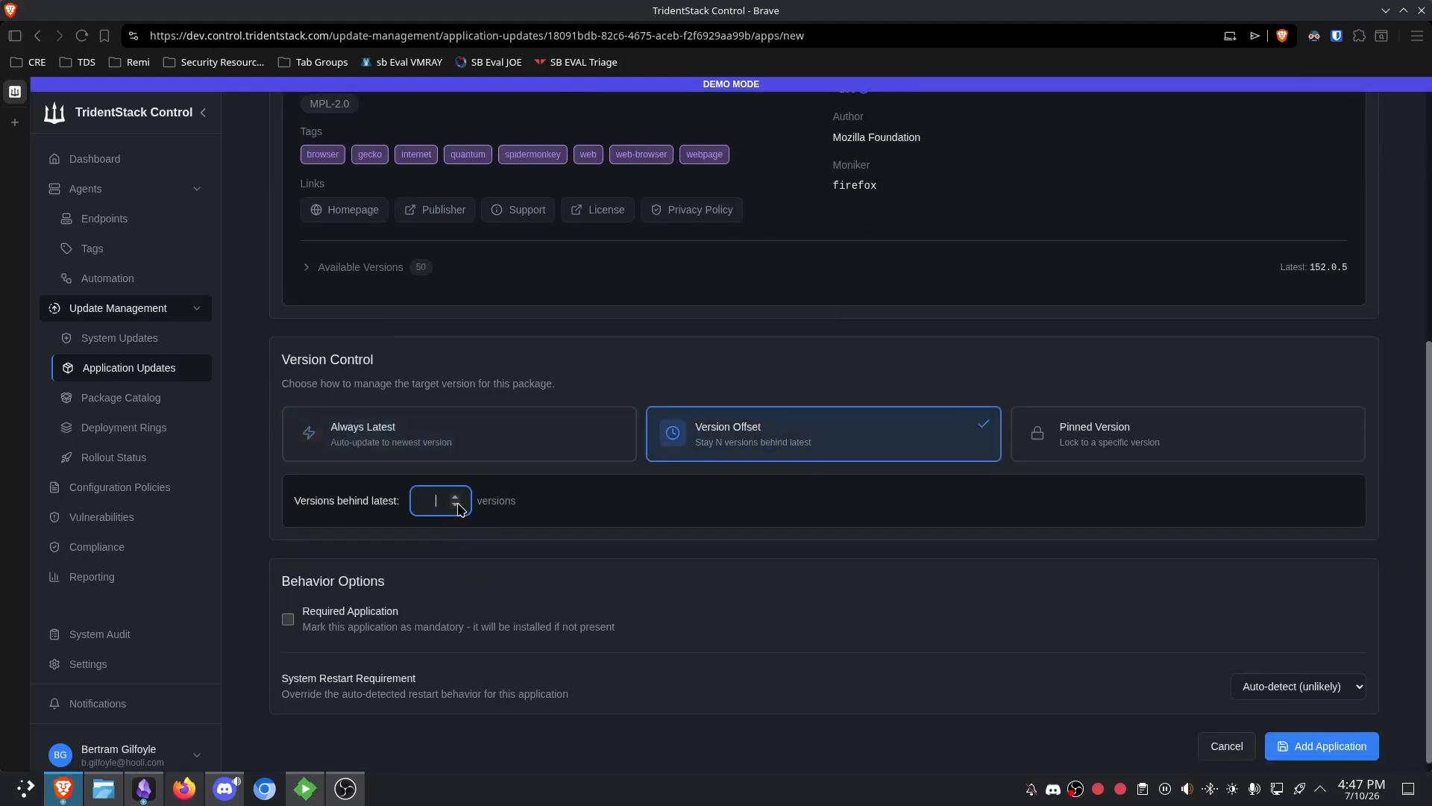
pyautogui.click(311, 477)
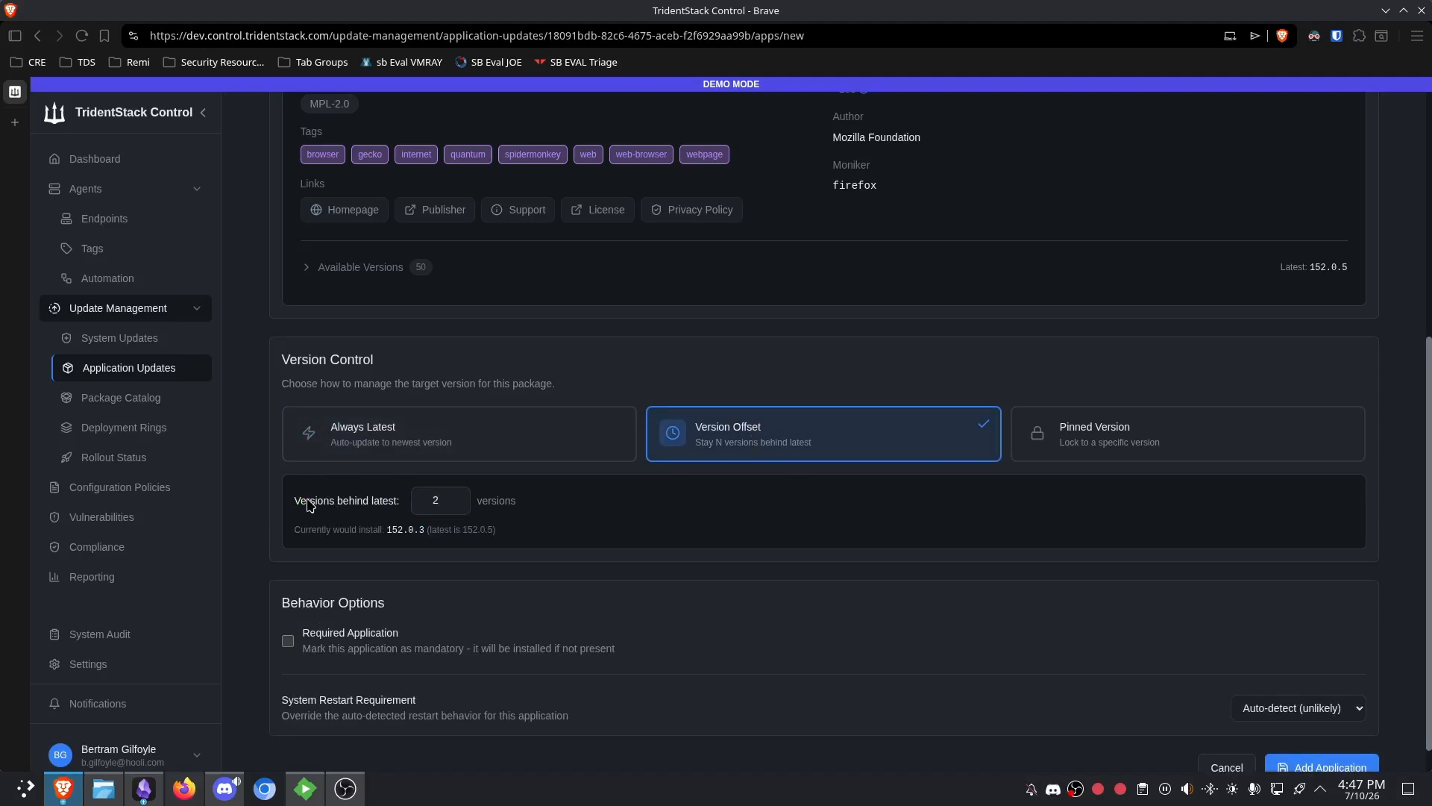
# - Check the Firefox package details and add the application to the Stale Apps policy
pyautogui.scroll(8, 366, 508)
pyautogui.scroll(-9, 787, 543)
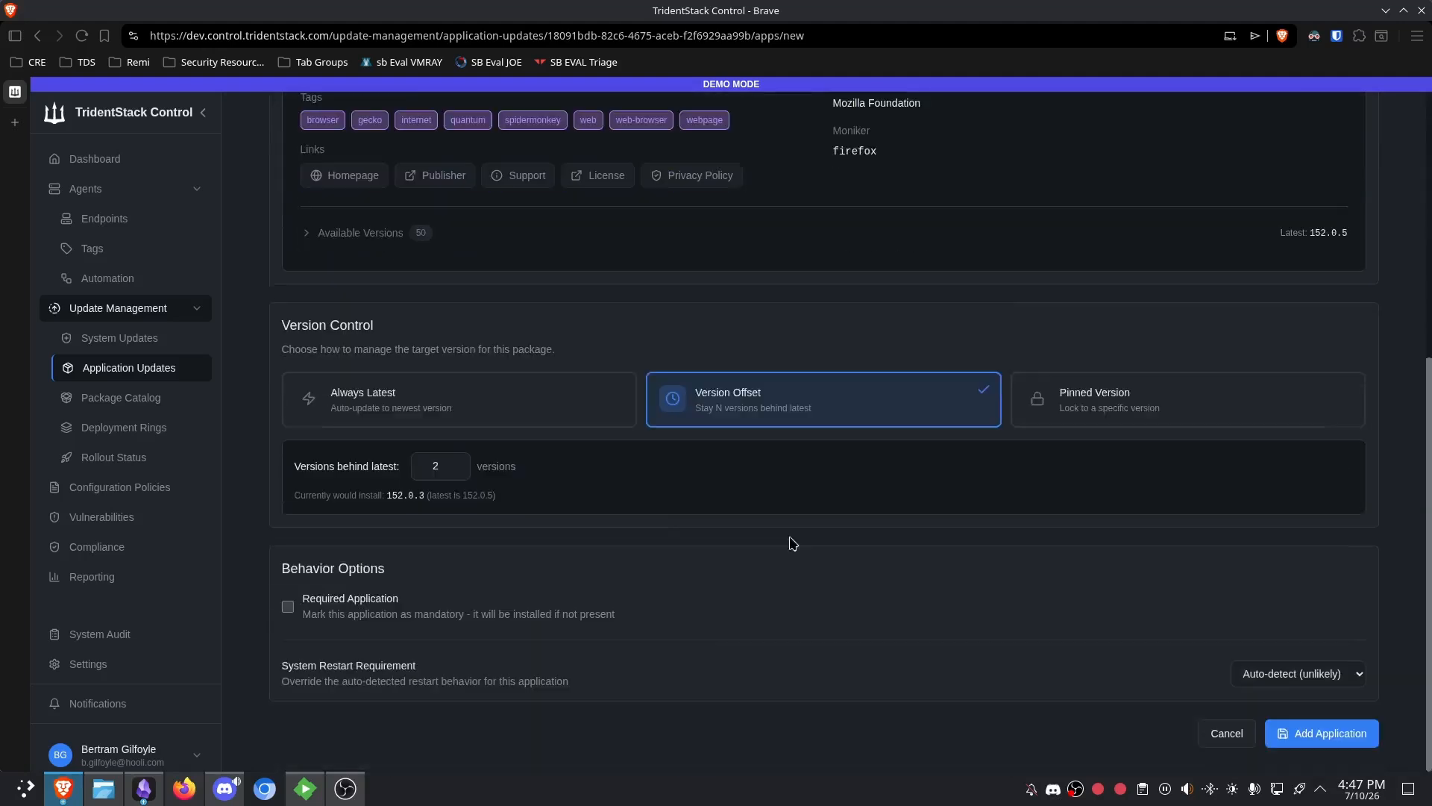
pyautogui.click(1311, 726)
pyautogui.scroll(-1, 794, 515)
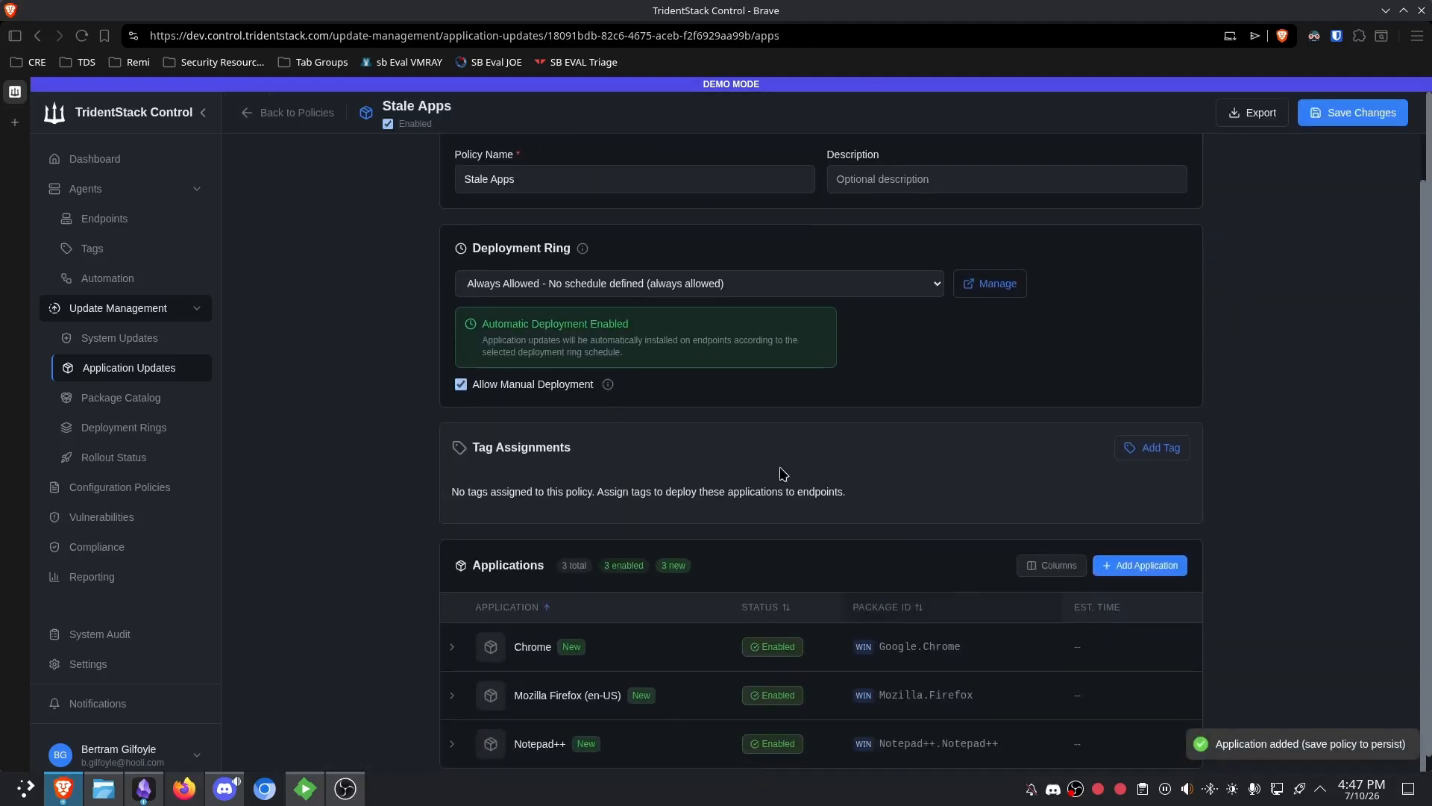
# - Review the Stale Apps policy's name and its list of applications
pyautogui.moveTo(559, 160); pyautogui.dragTo(345, 167)
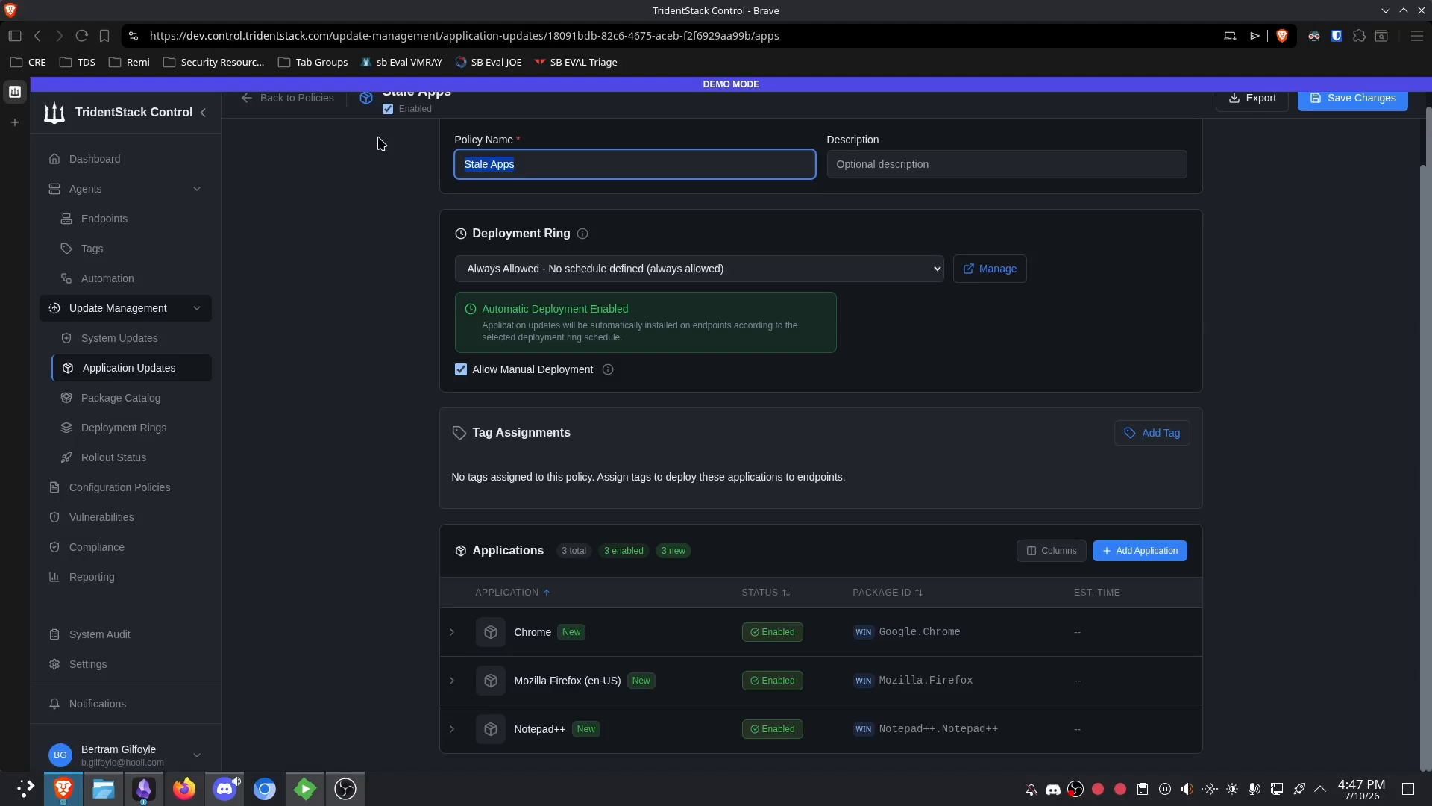
pyautogui.moveTo(383, 620); pyautogui.dragTo(621, 744)
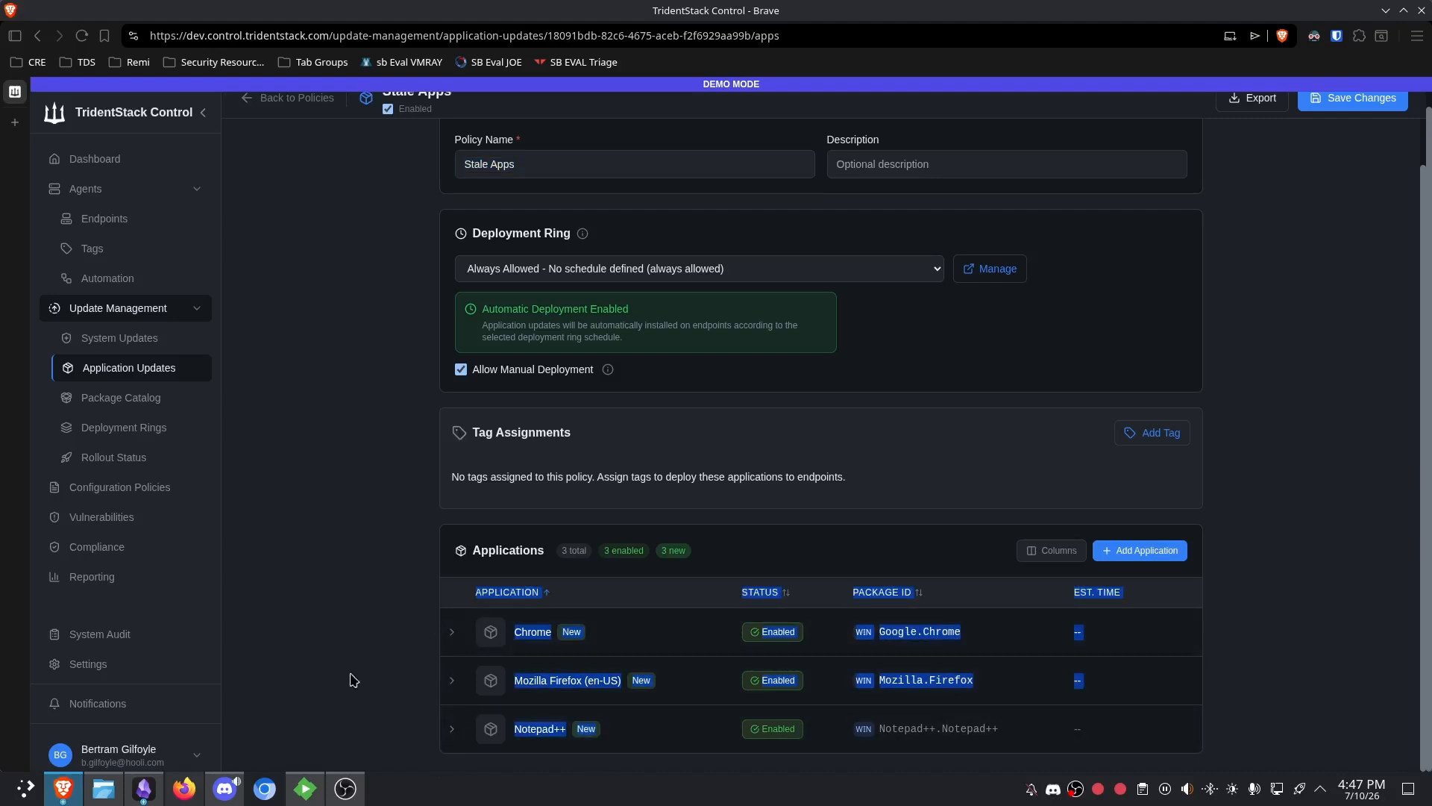
pyautogui.click(338, 576)
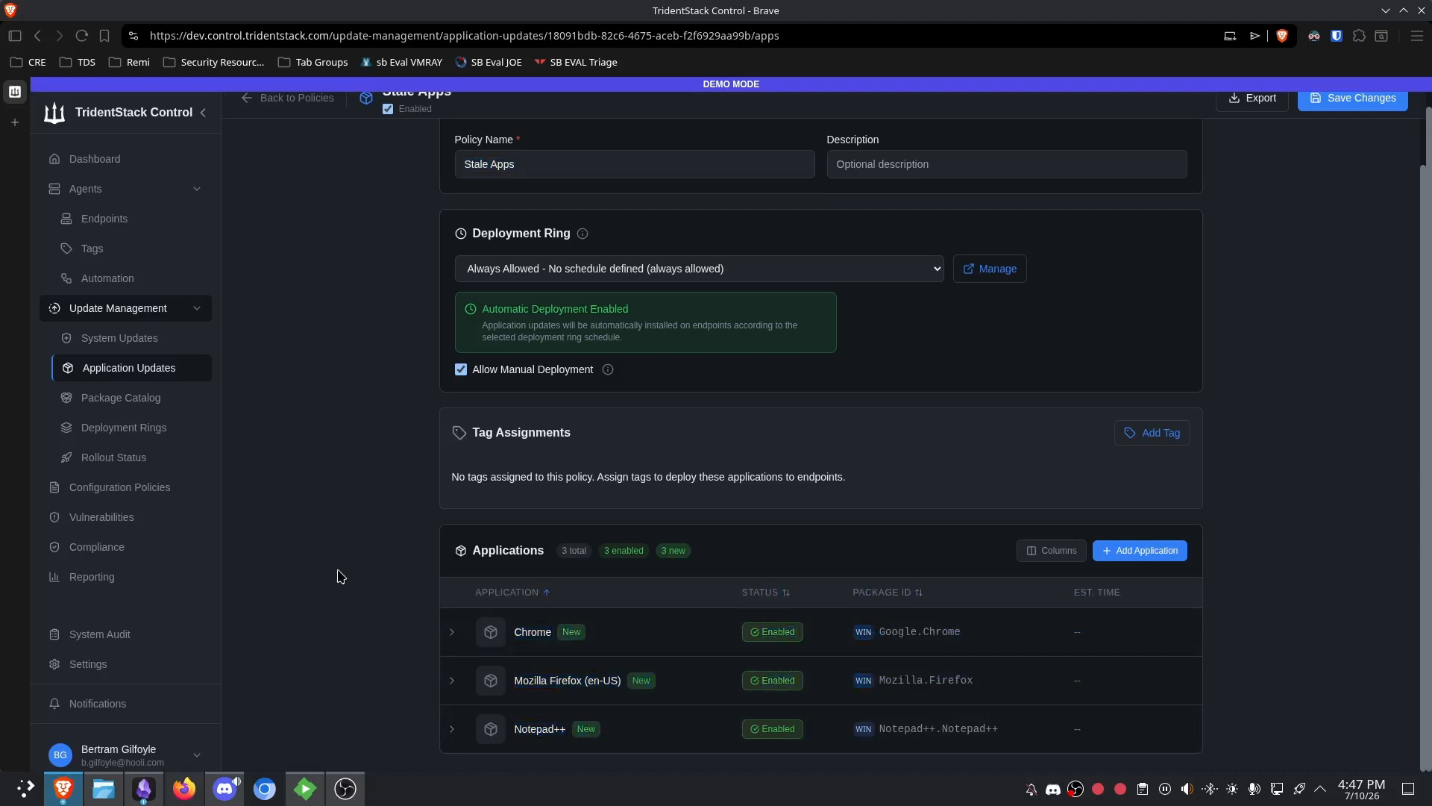
pyautogui.scroll(1, 406, 727)
pyautogui.scroll(-1, 366, 649)
# - Look through the tags available for assignment to the Stale Apps policy and close the list without choosing one
pyautogui.click(1156, 440)
pyautogui.scroll(-2, 1196, 671)
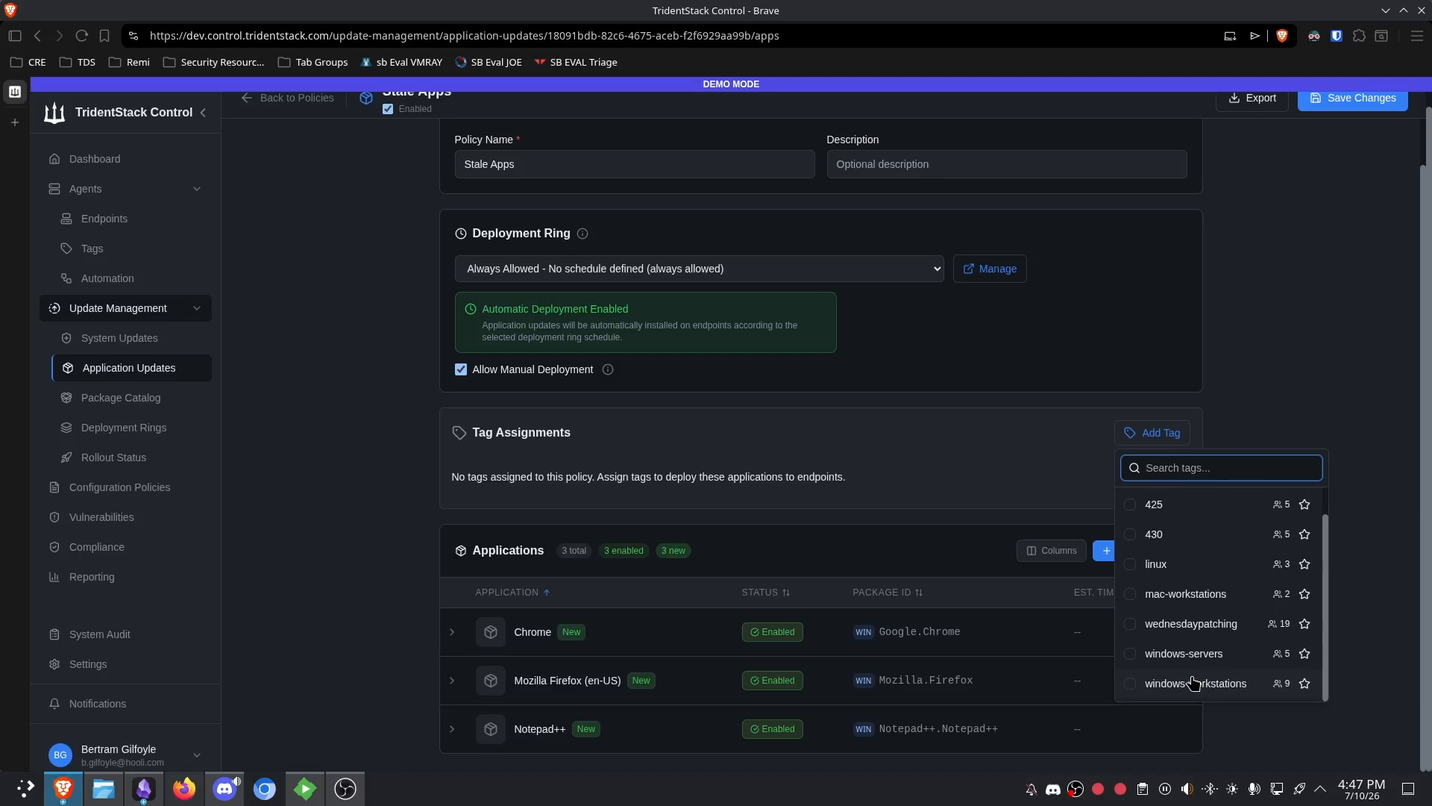
pyautogui.click(904, 516)
pyautogui.moveTo(507, 632); pyautogui.dragTo(635, 738)
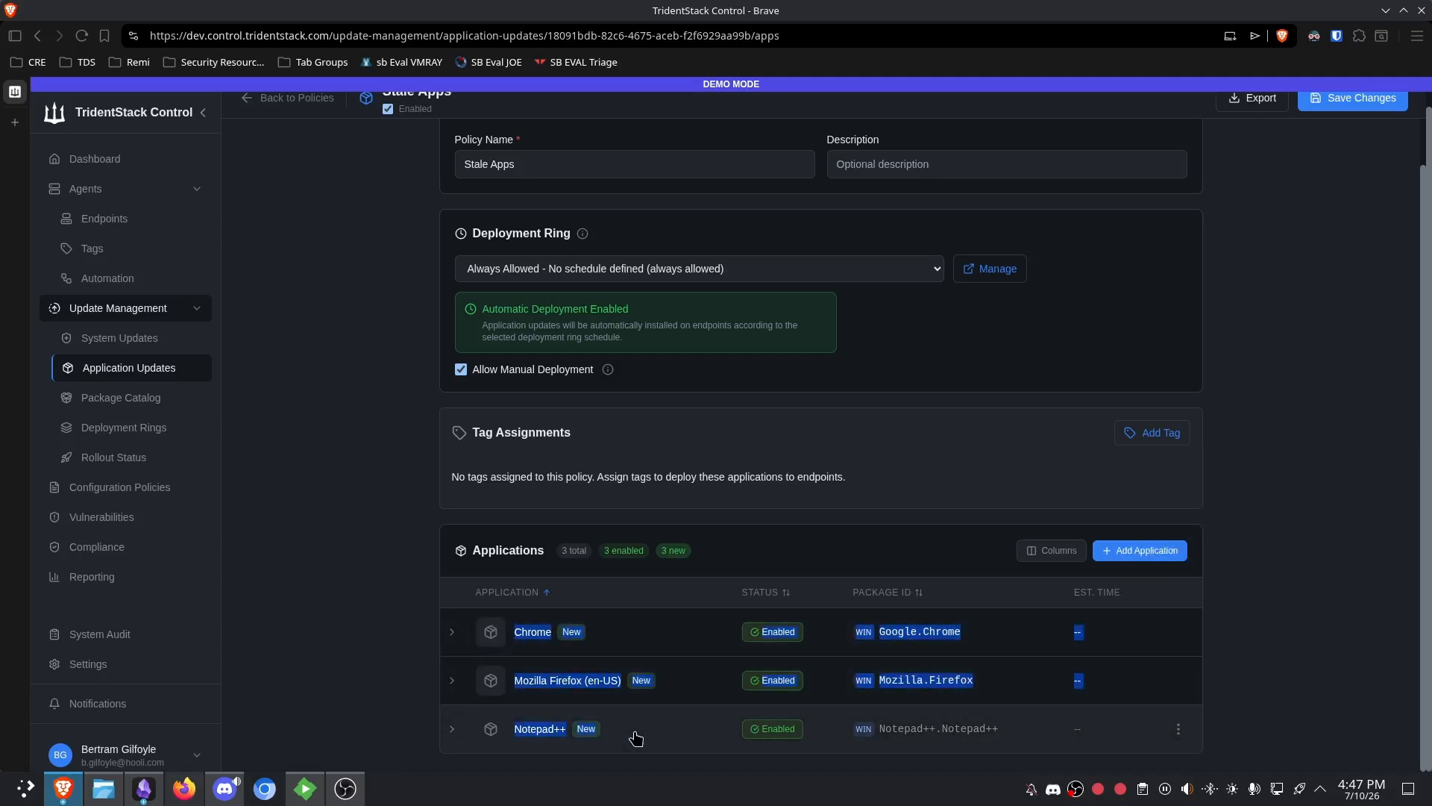
pyautogui.moveTo(636, 738); pyautogui.dragTo(1058, 750)
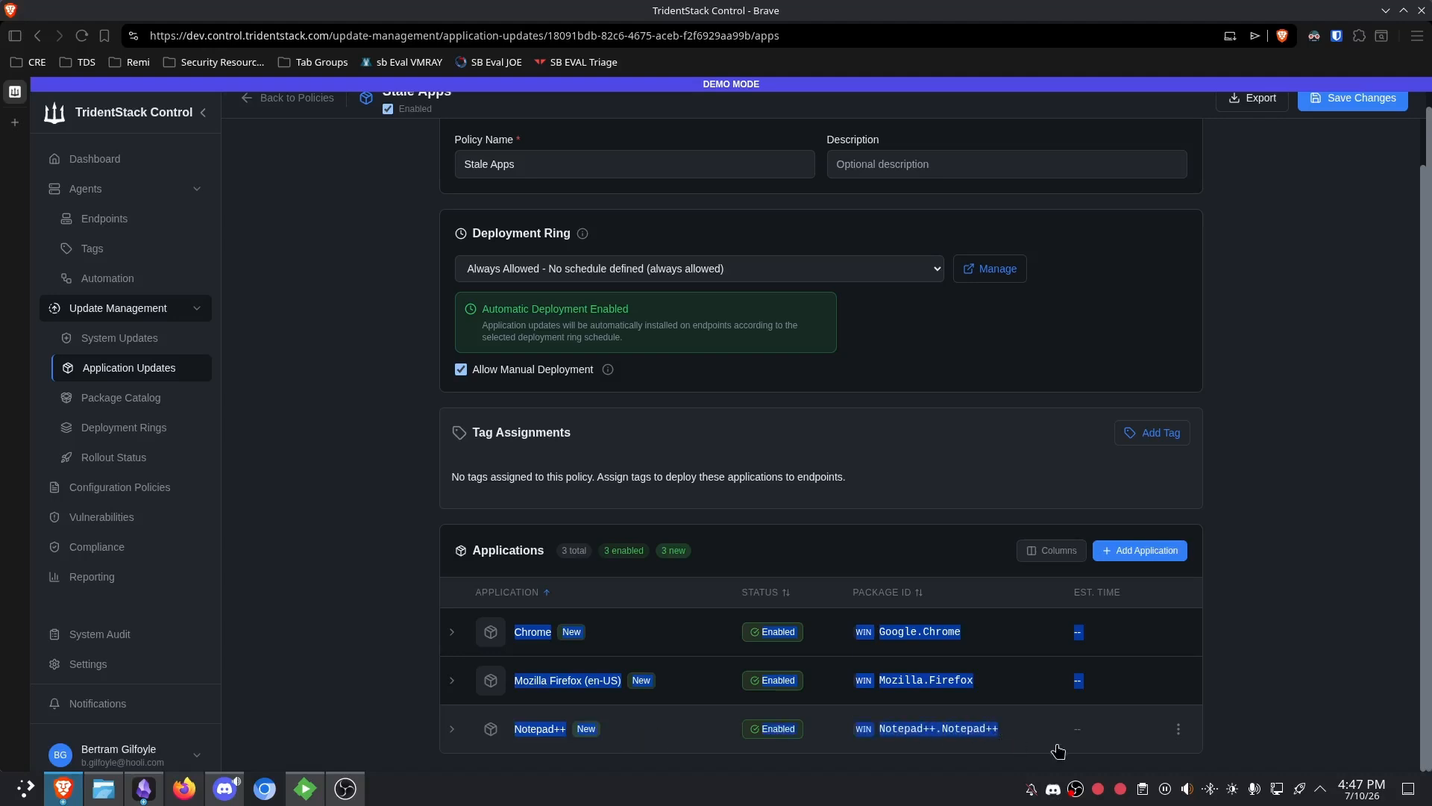
pyautogui.click(1055, 748)
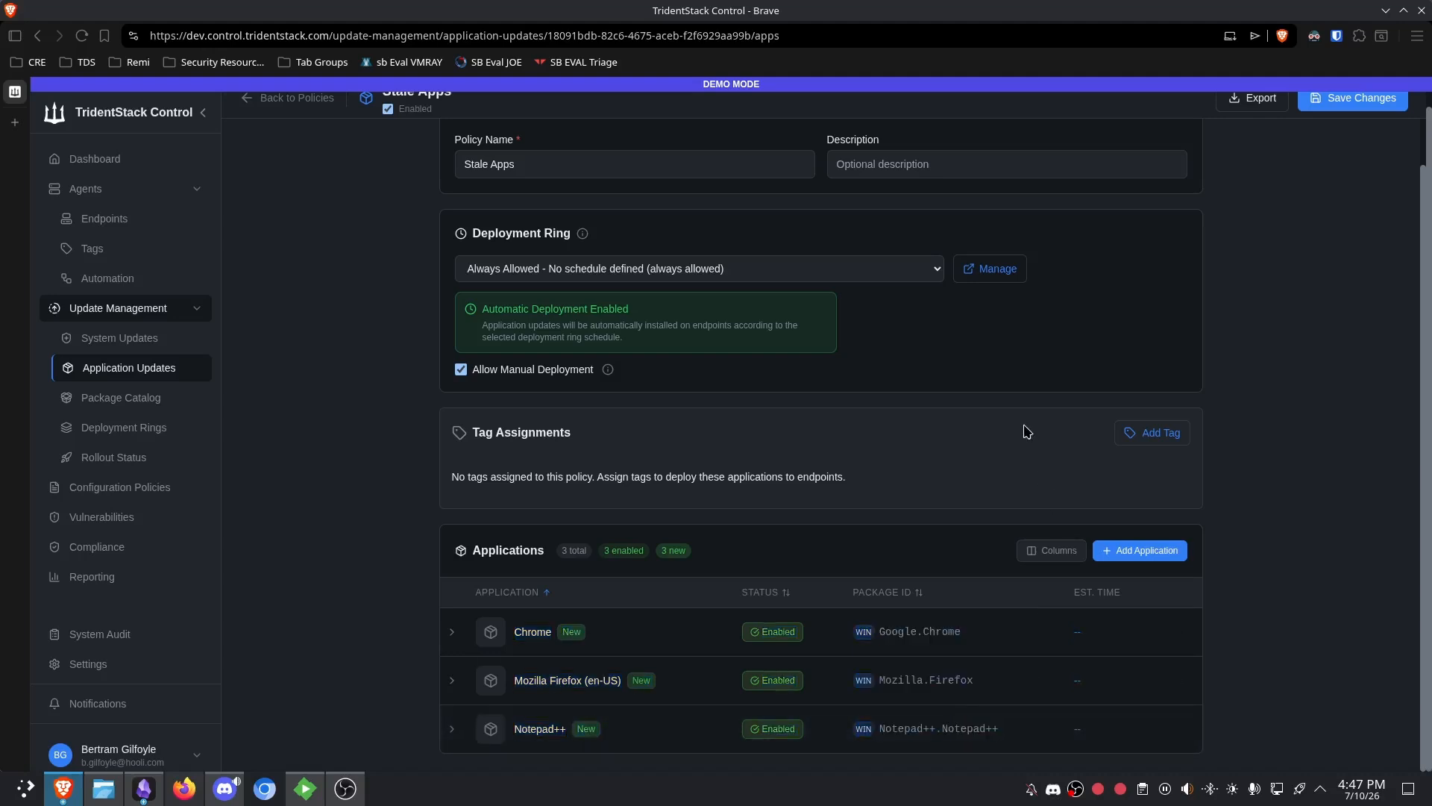
# - Assign the windows-servers and windows-workstations tags to the Stale Apps policy and save the changes
pyautogui.click(1168, 434)
pyautogui.scroll(-1, 1227, 642)
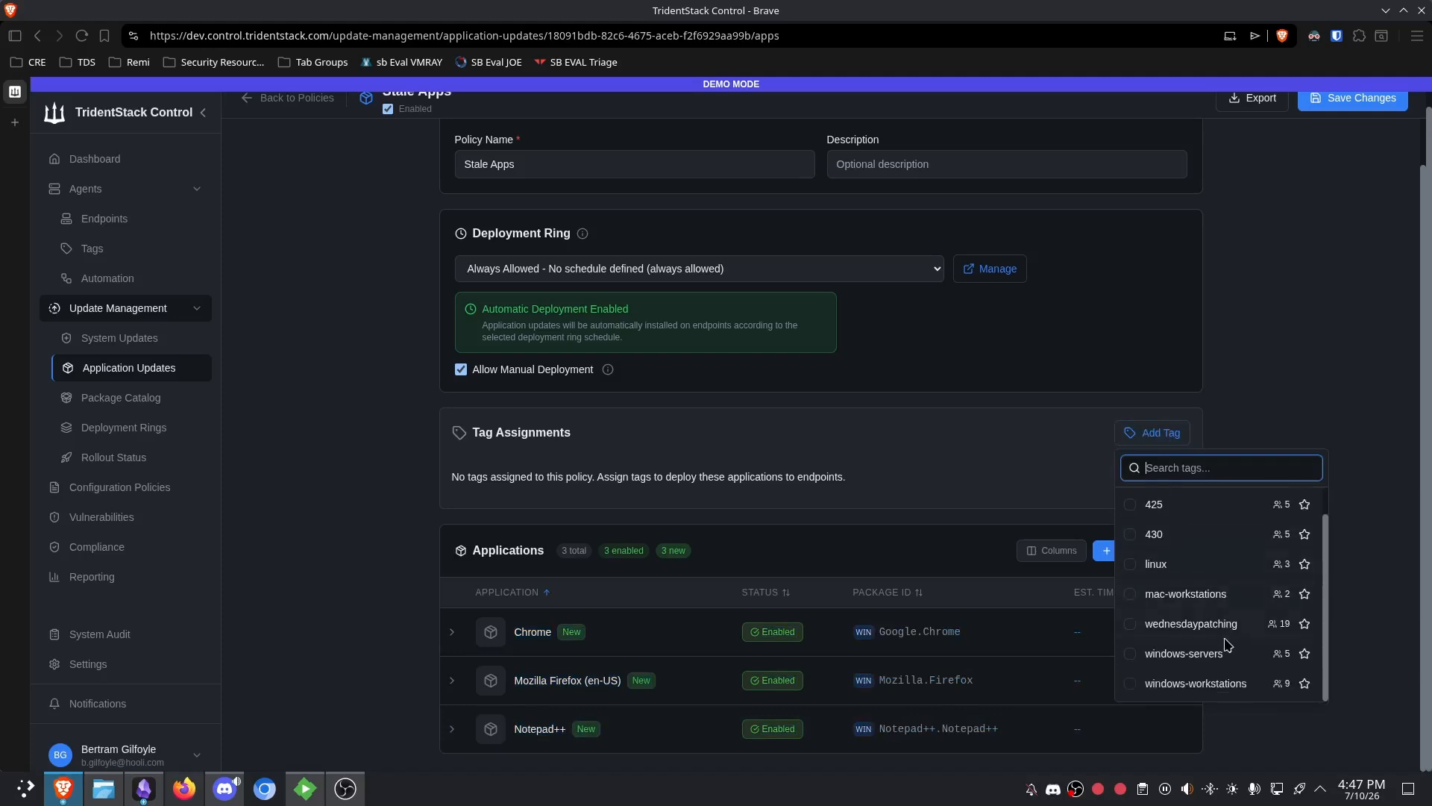
pyautogui.click(1187, 658)
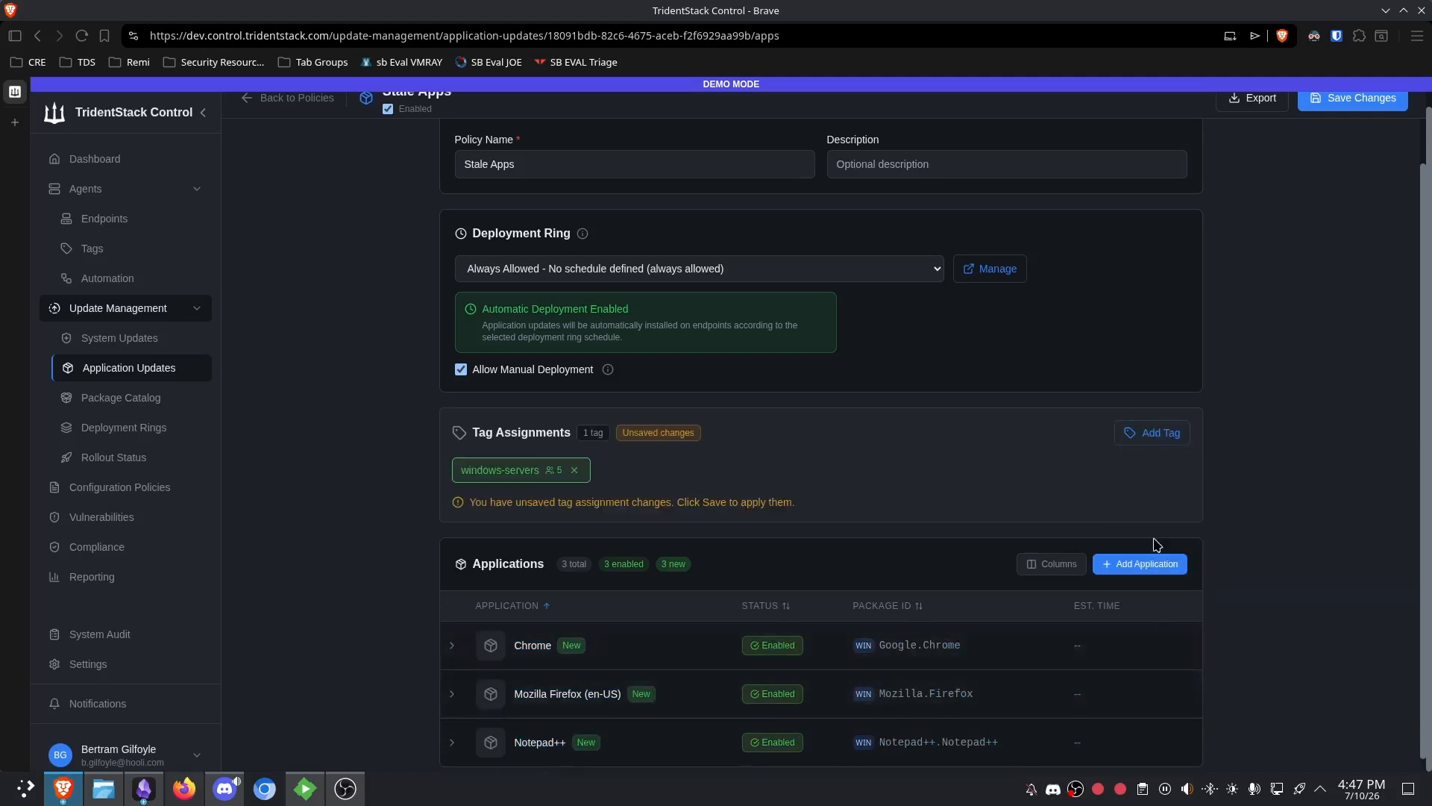
pyautogui.click(1154, 433)
pyautogui.scroll(-2, 1177, 641)
pyautogui.click(1166, 631)
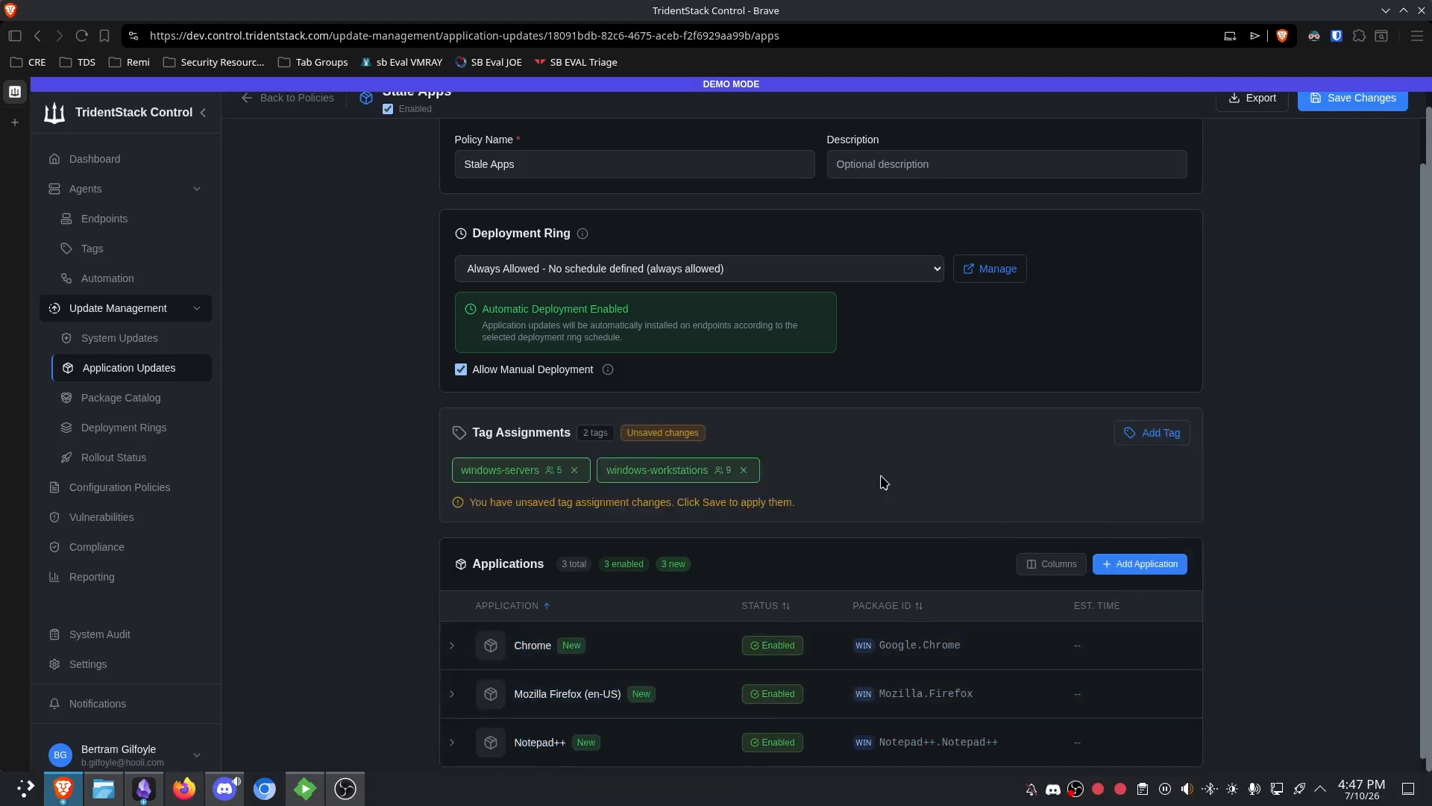
pyautogui.click(1353, 98)
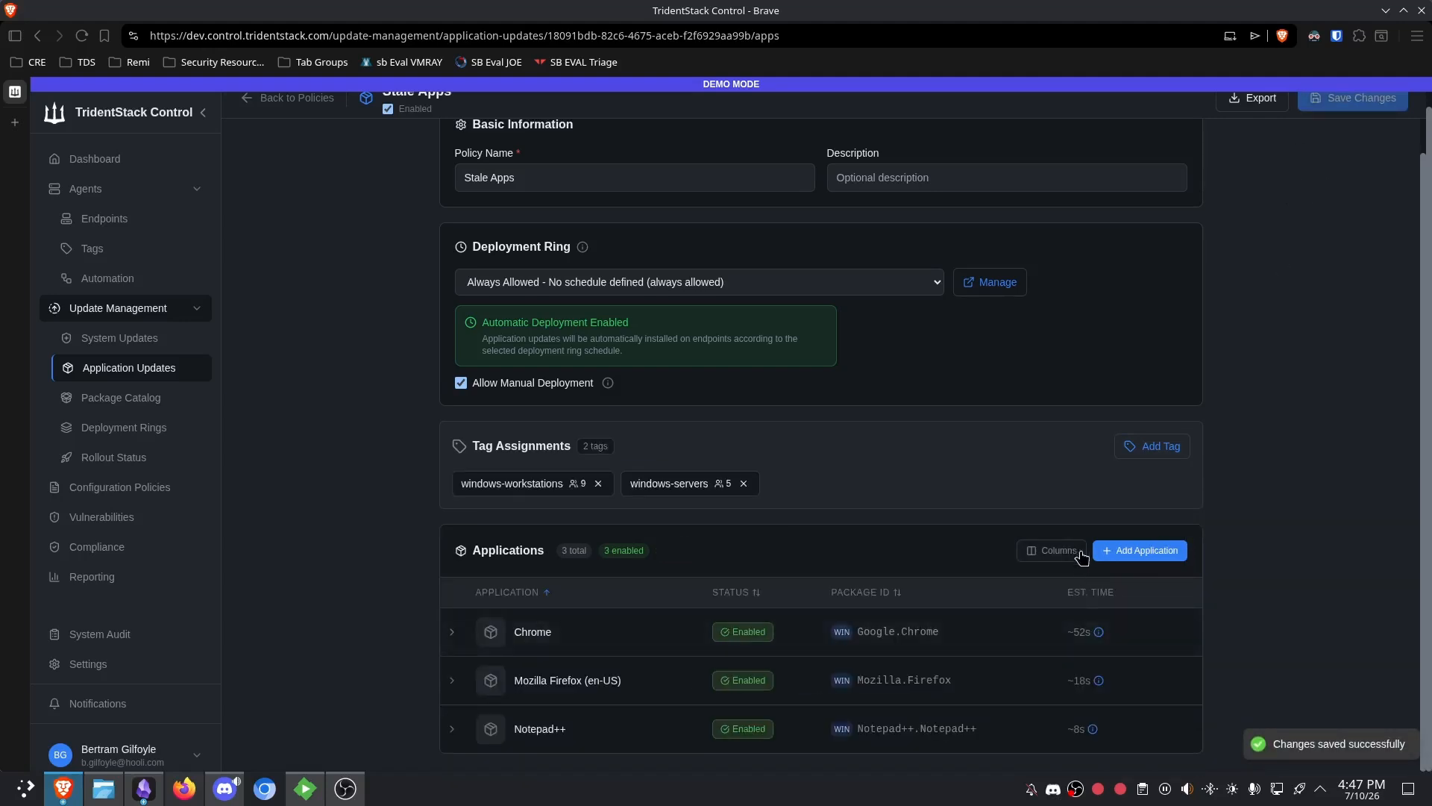
# - Start adding another application to the Stale Apps policy, with Version Offset set to 2 versions behind latest
pyautogui.scroll(1, 847, 544)
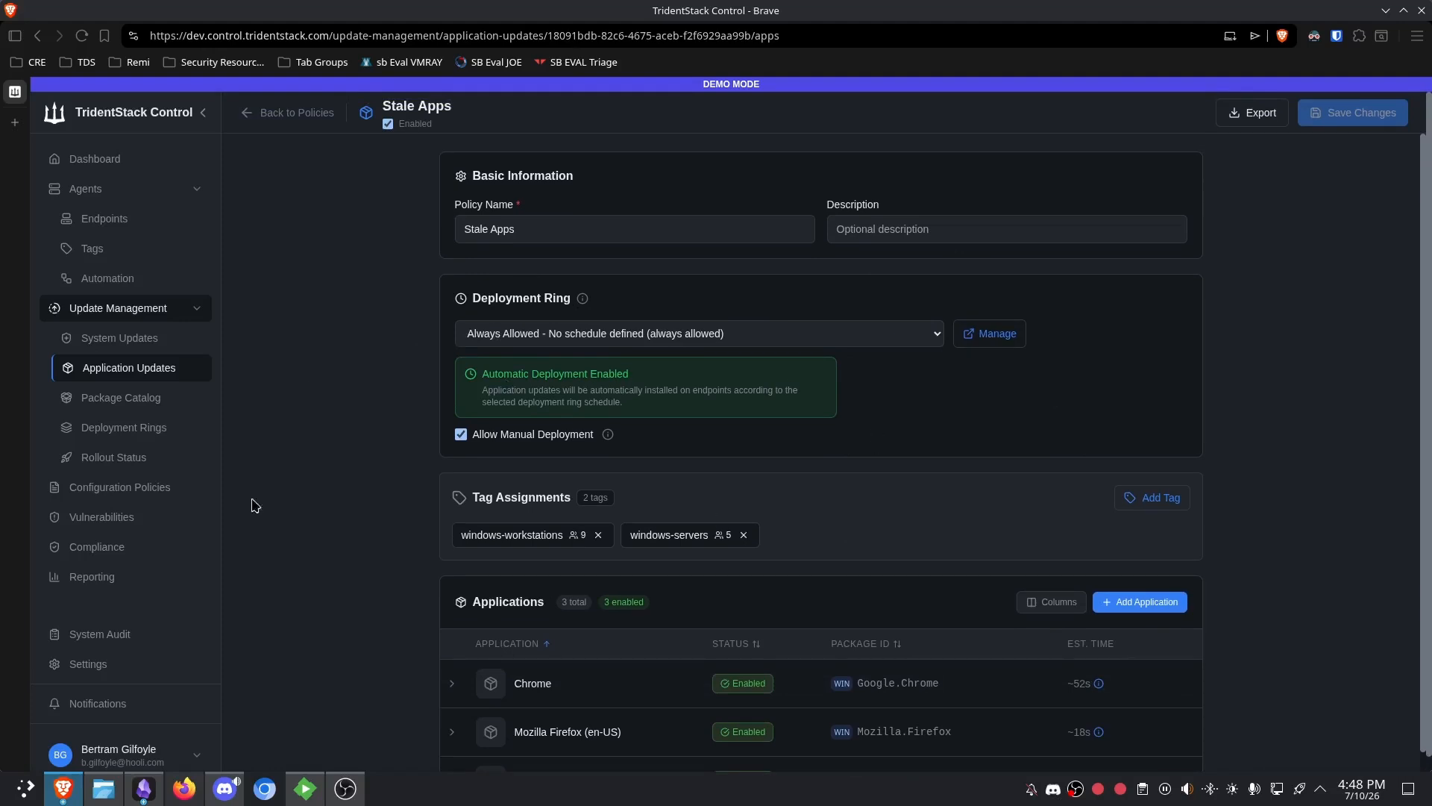
pyautogui.scroll(-1, 857, 418)
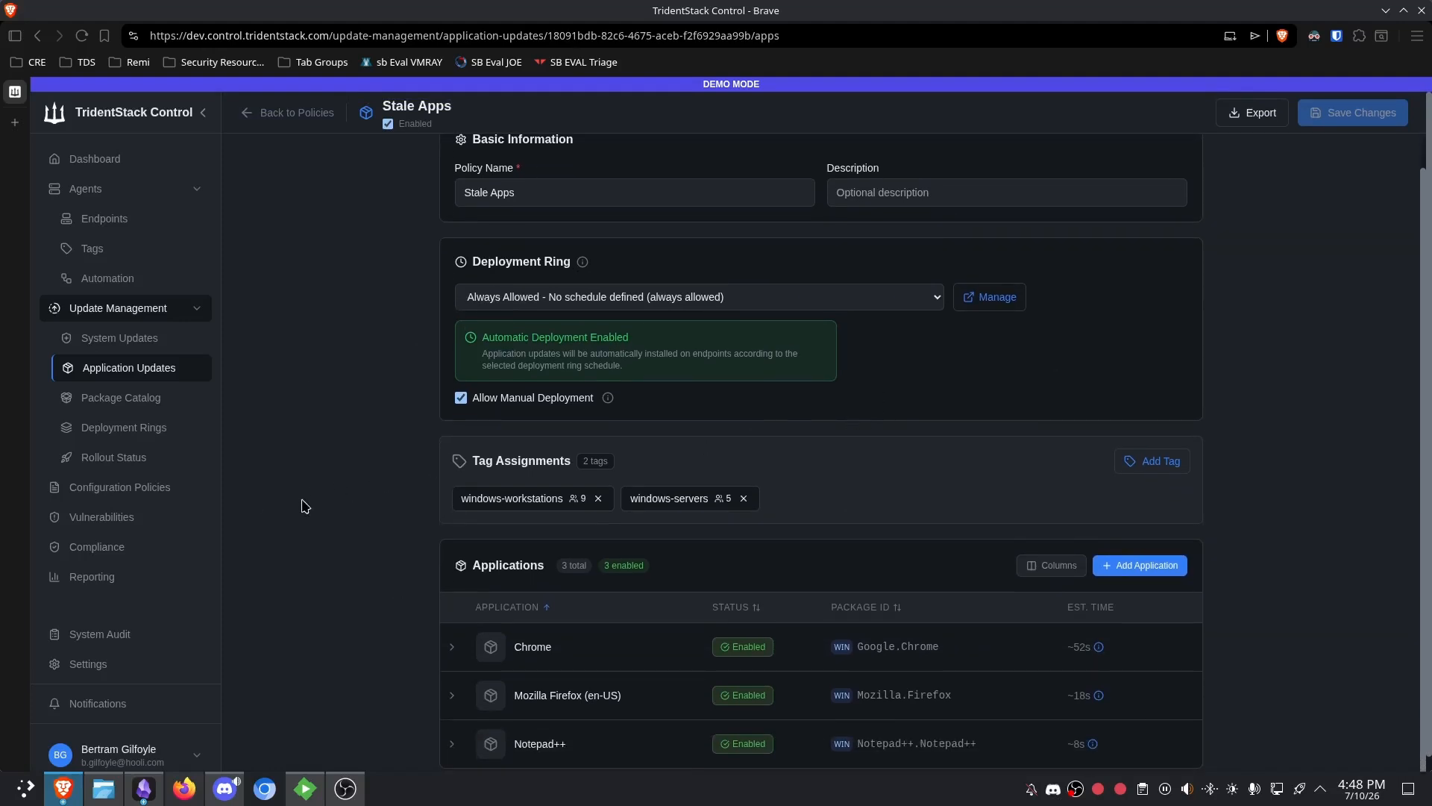
pyautogui.click(1145, 565)
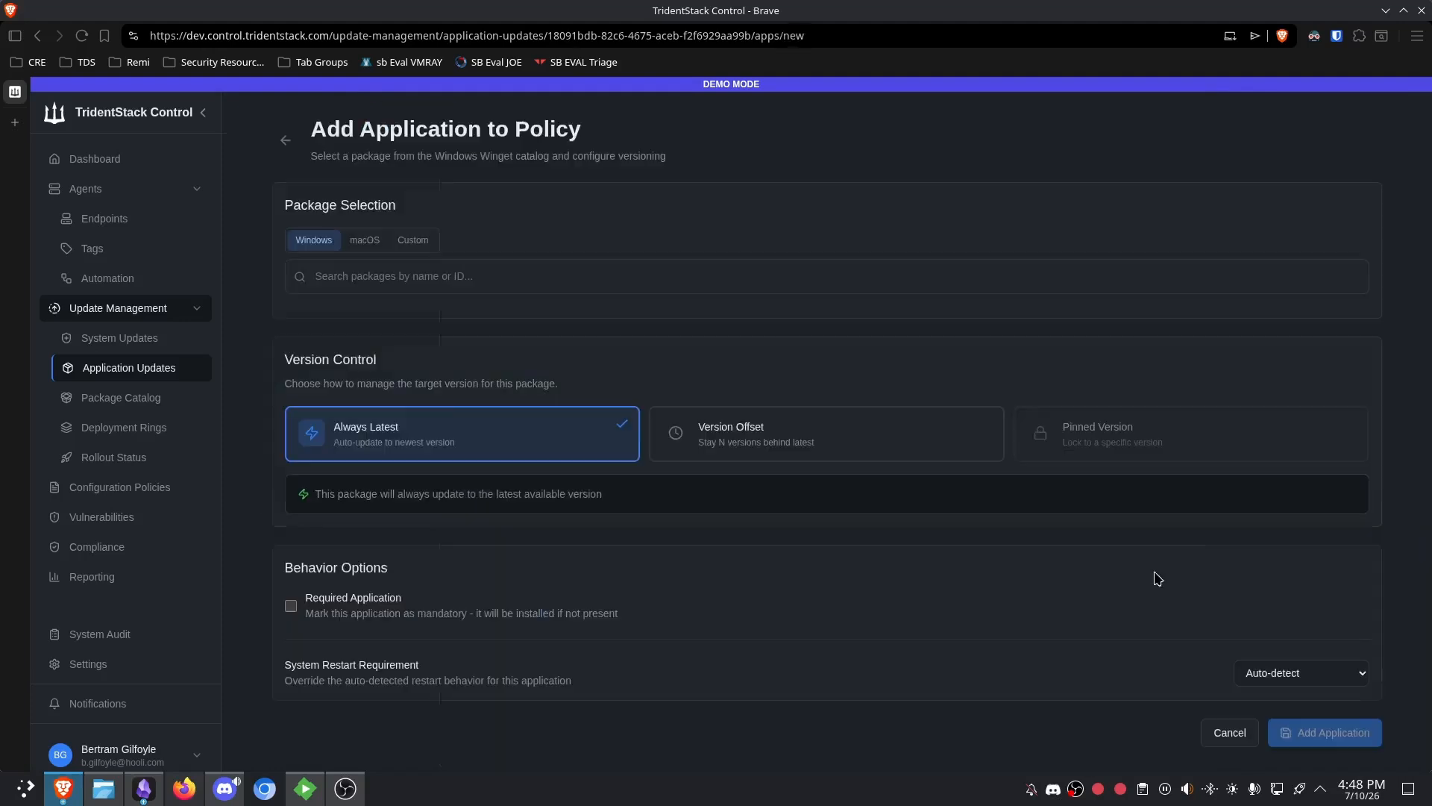
pyautogui.click(416, 274)
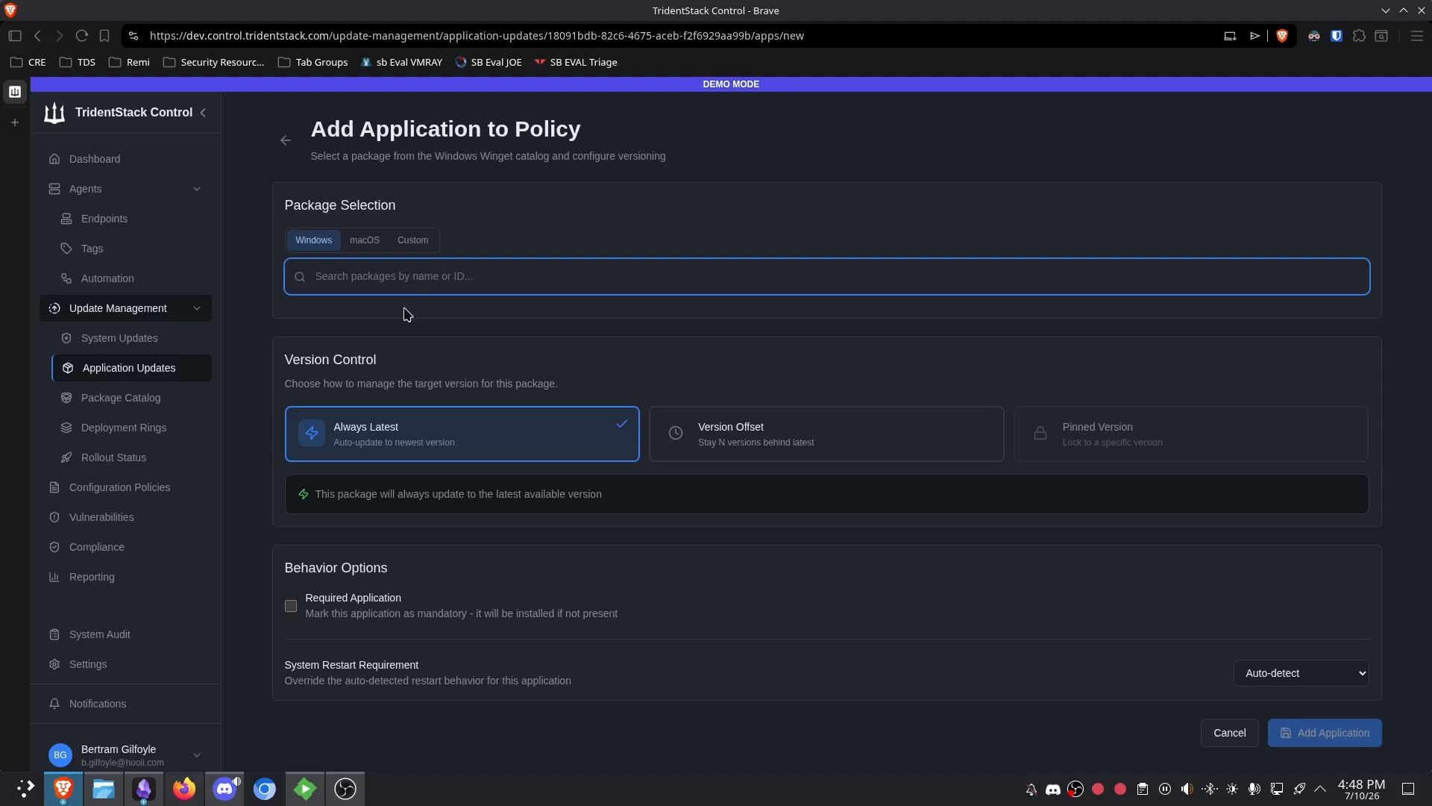
pyautogui.click(725, 458)
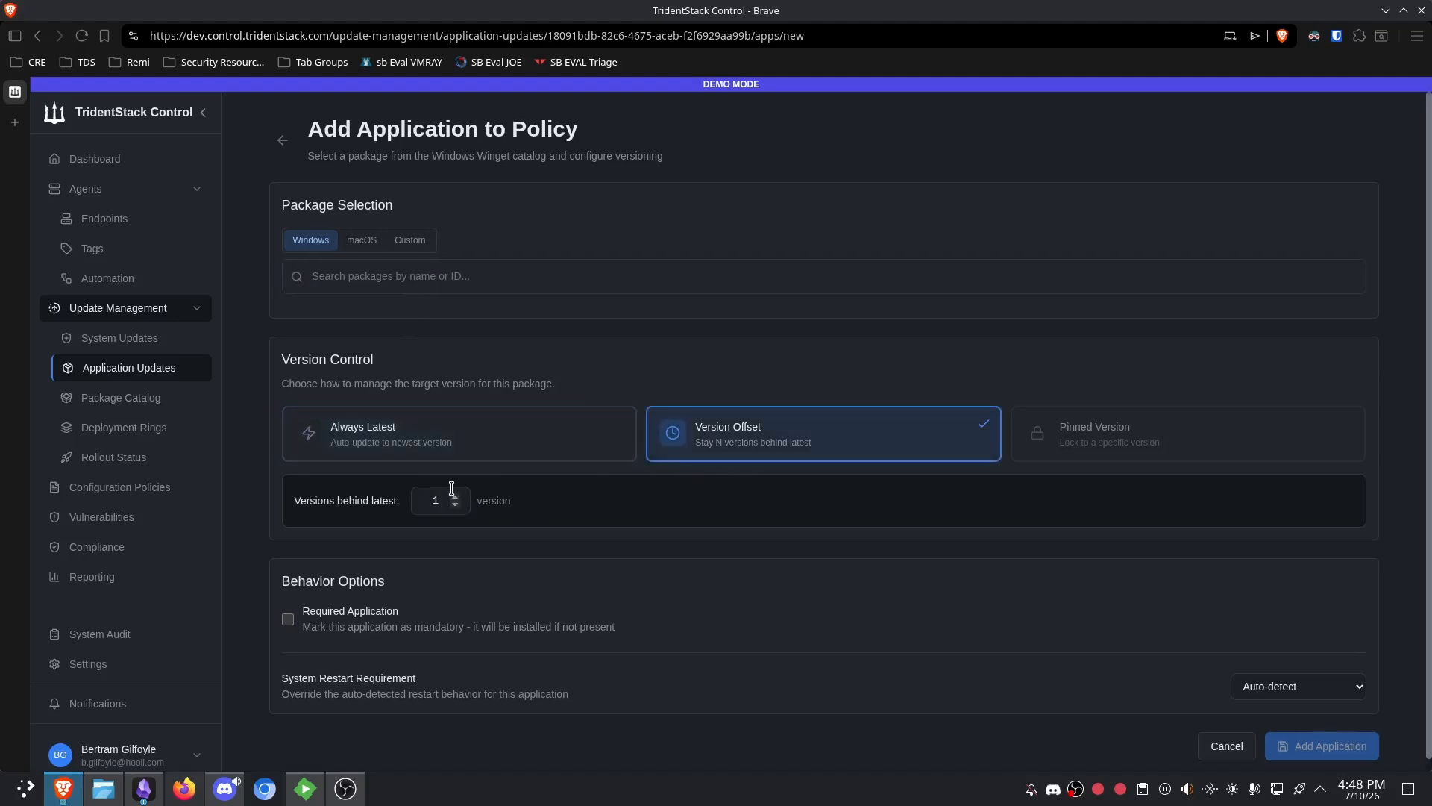
pyautogui.click(457, 496)
# - Choose the WinSCP package from the Windows catalog and add it to the Stale Apps policy
pyautogui.click(396, 270)
pyautogui.write('winscp')
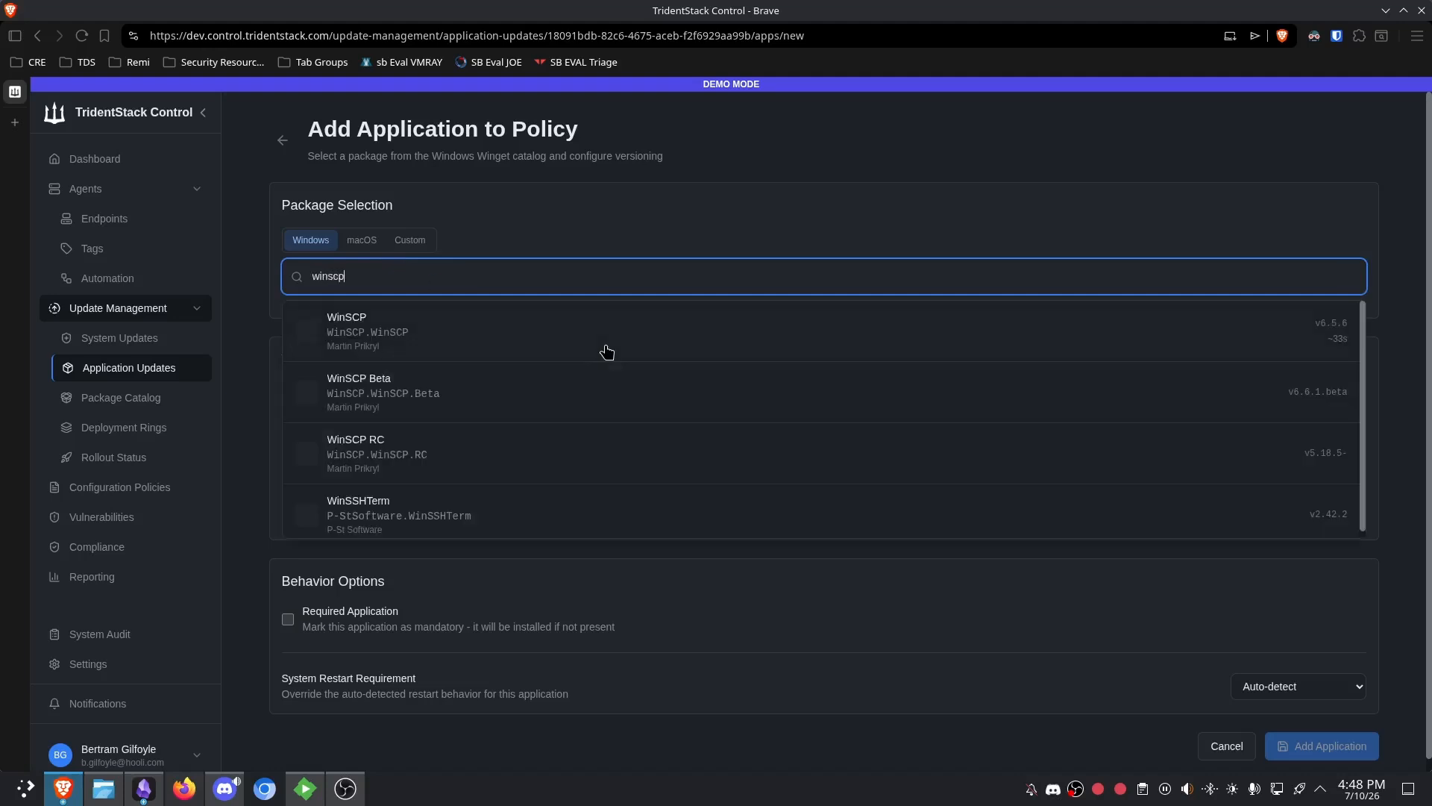
pyautogui.click(567, 340)
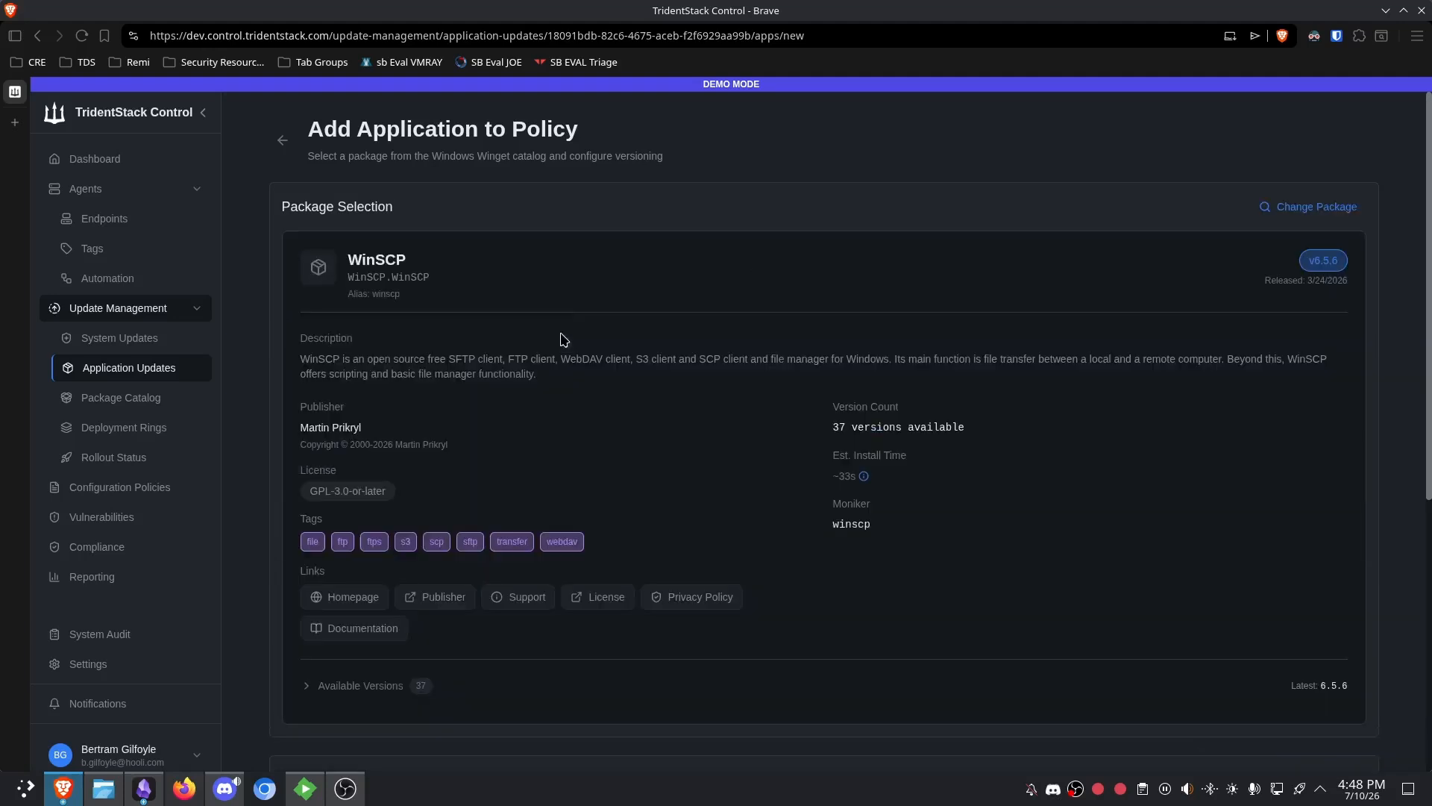
pyautogui.scroll(-5, 447, 343)
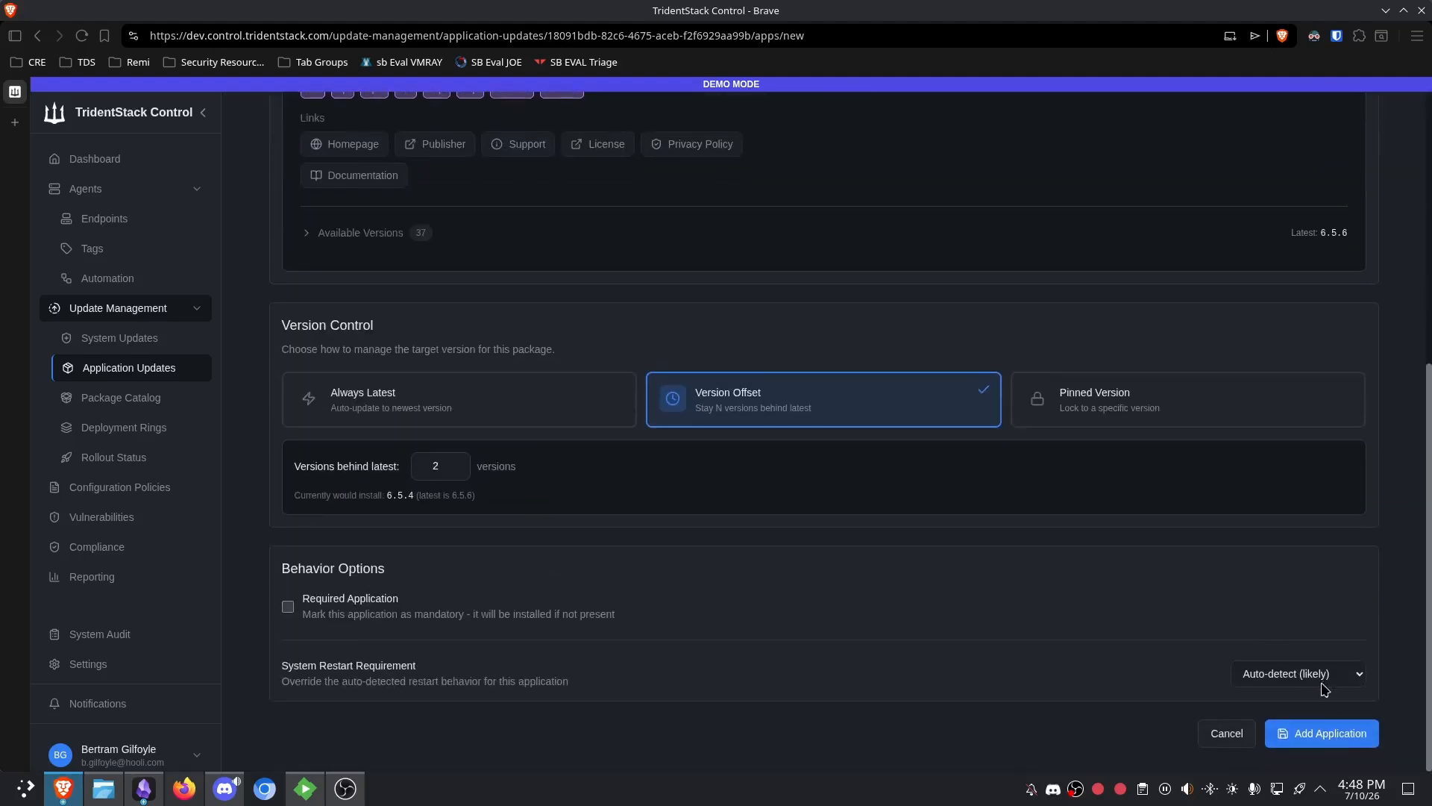
pyautogui.click(1337, 738)
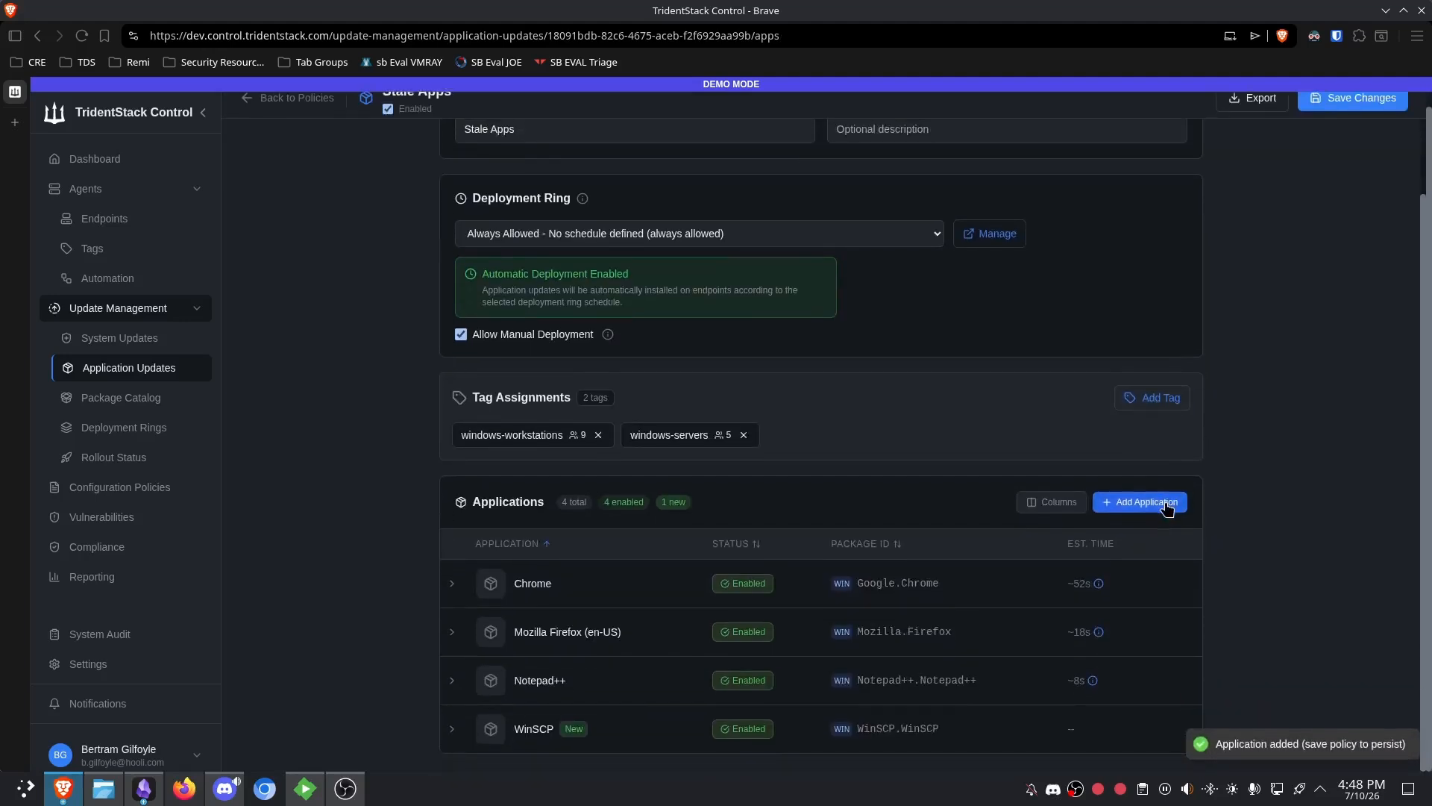
# - Add the Windows PuTTY package to the Stale Apps policy with Version Offset at 2 versions behind latest
pyautogui.click(1167, 503)
pyautogui.click(476, 283)
pyautogui.write('putty')
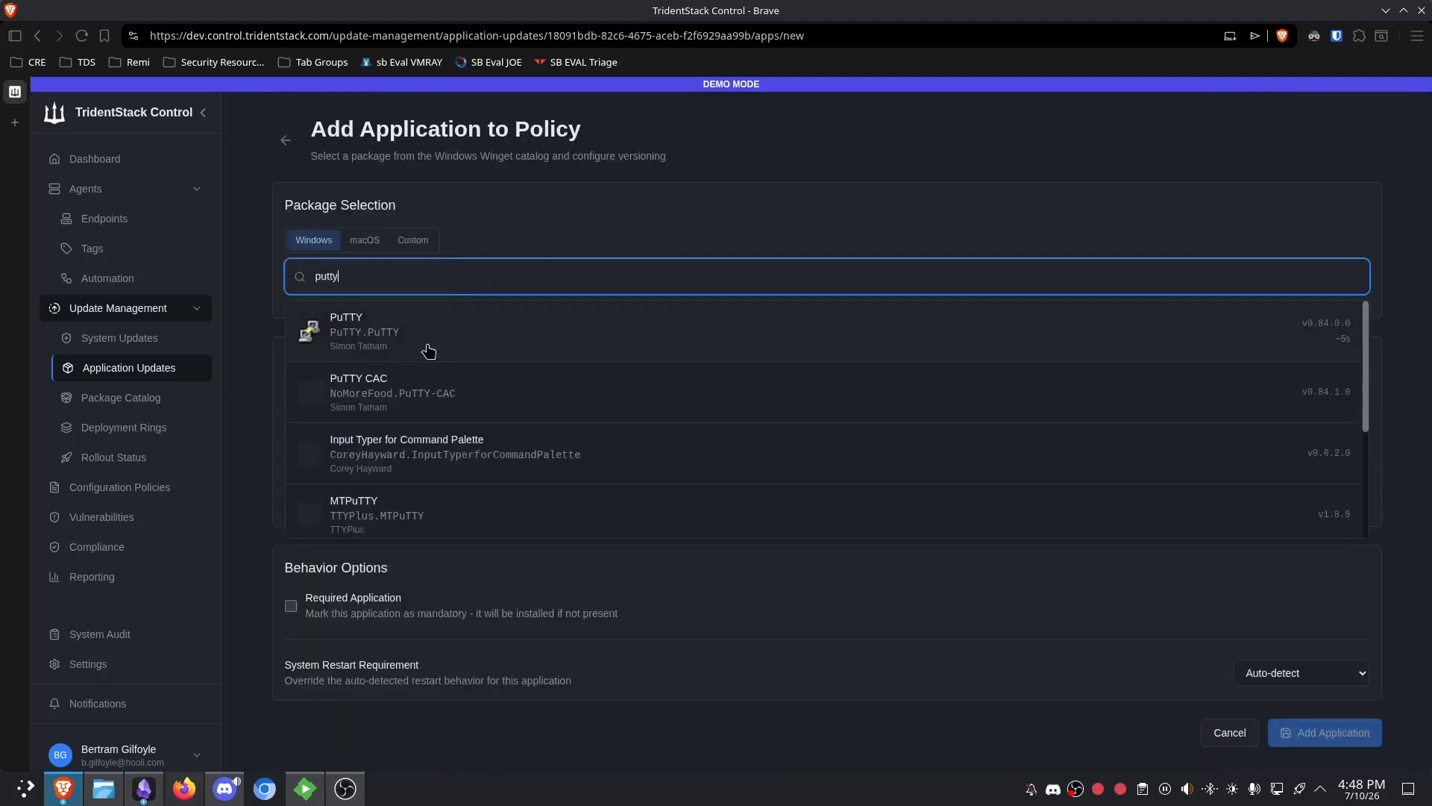
pyautogui.click(425, 354)
pyautogui.scroll(-6, 742, 470)
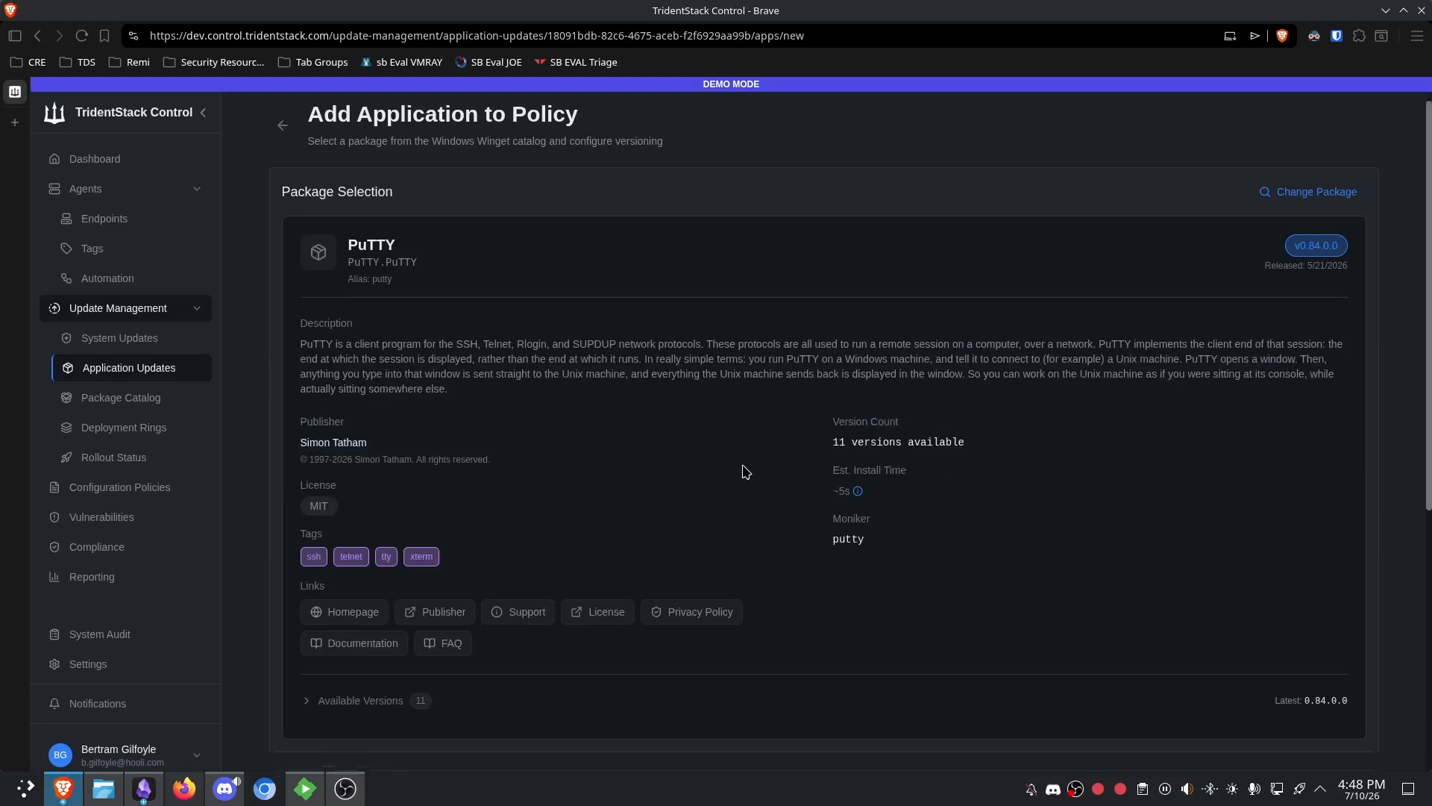
pyautogui.click(745, 429)
pyautogui.click(458, 504)
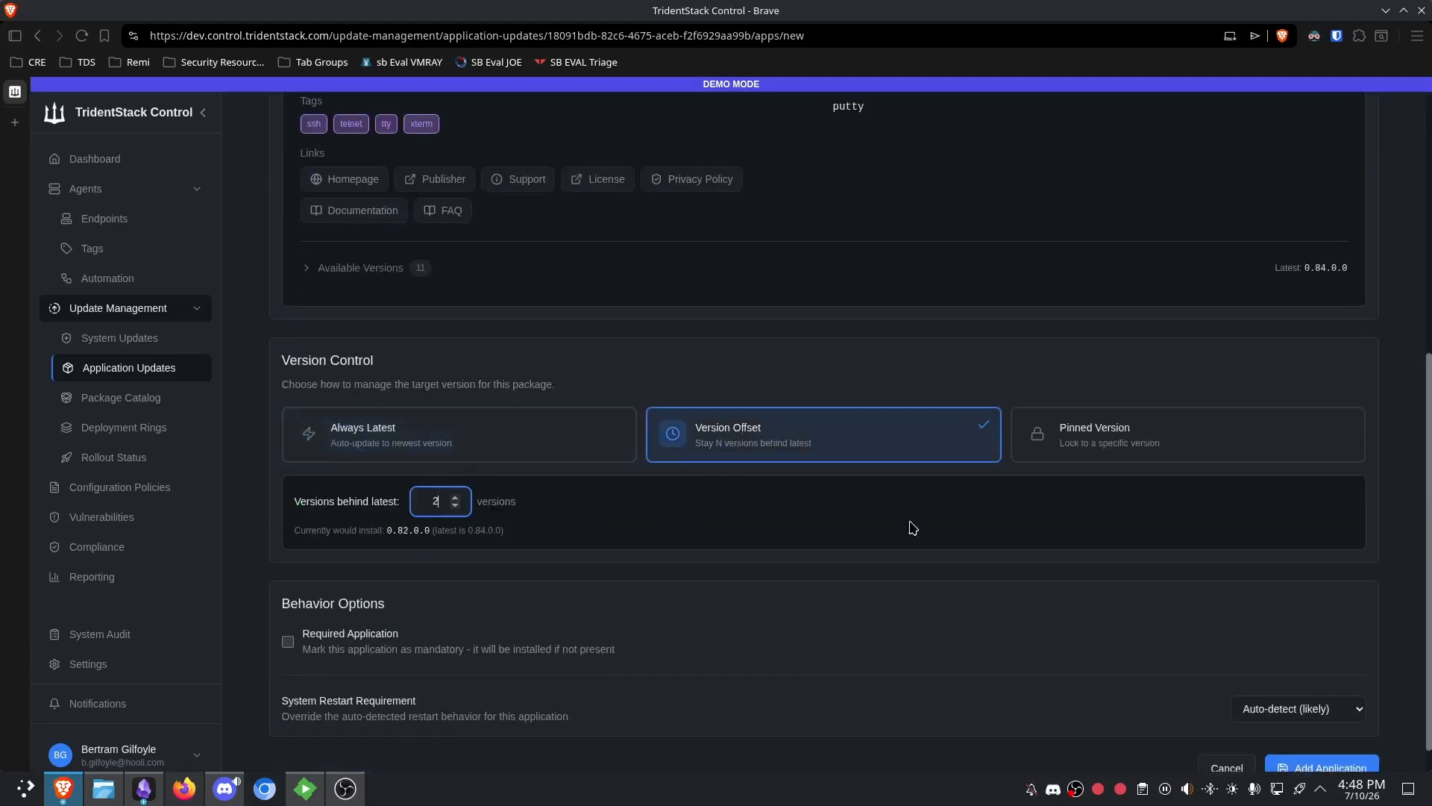
pyautogui.scroll(-1, 908, 527)
pyautogui.click(1321, 731)
# - Save the Stale Apps policy with its new applications and return to the list of application update policies
pyautogui.scroll(-2, 1023, 473)
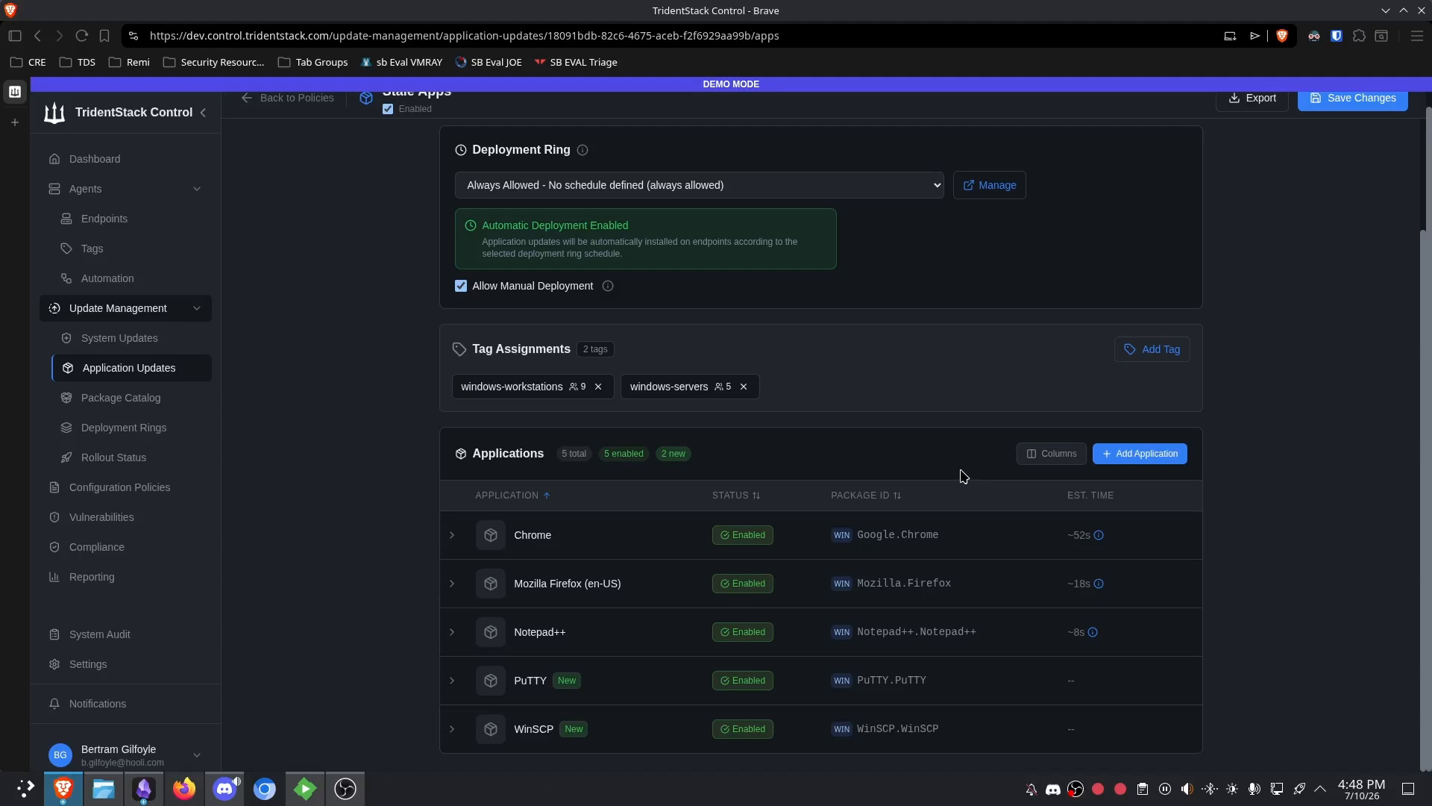
pyautogui.scroll(3, 962, 475)
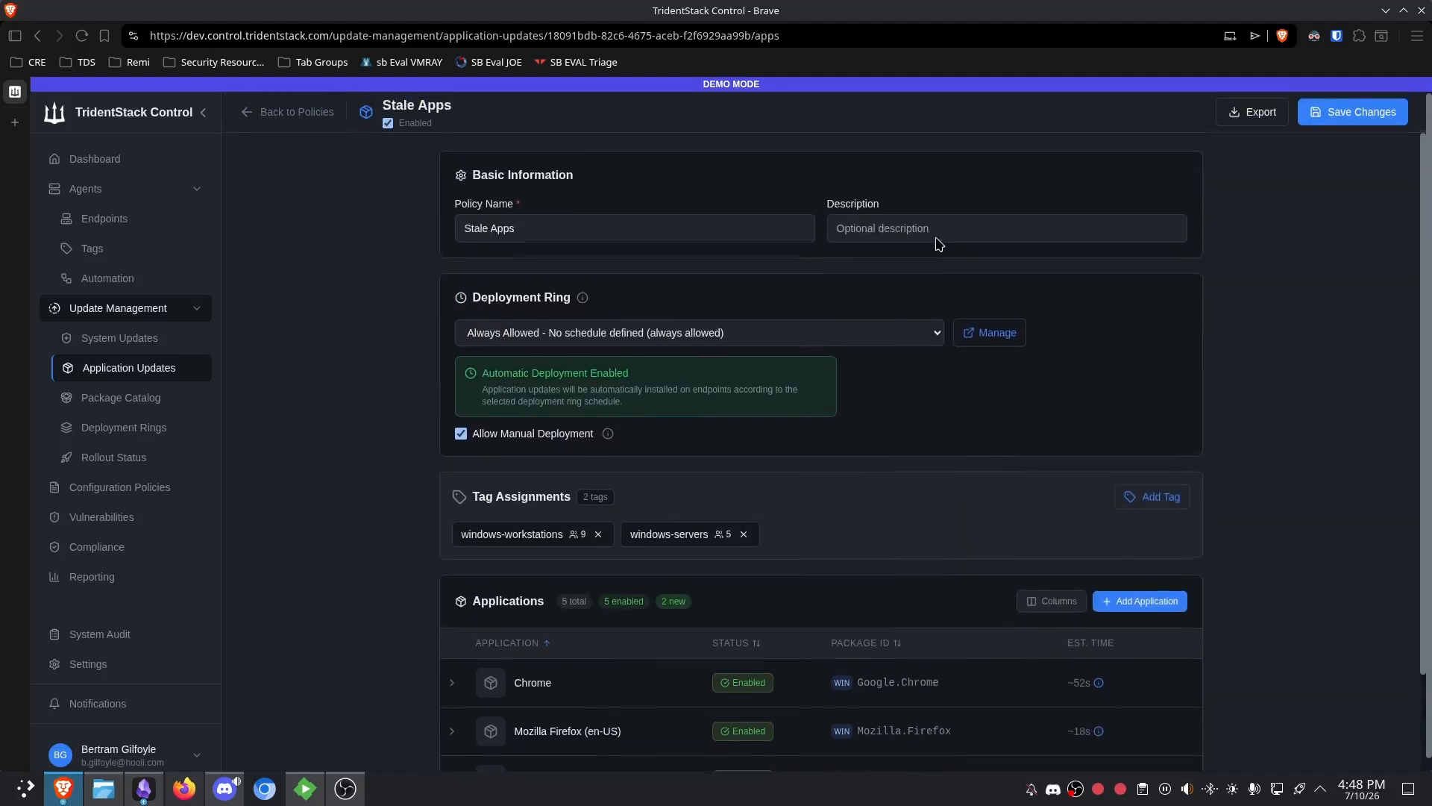
pyautogui.click(1380, 114)
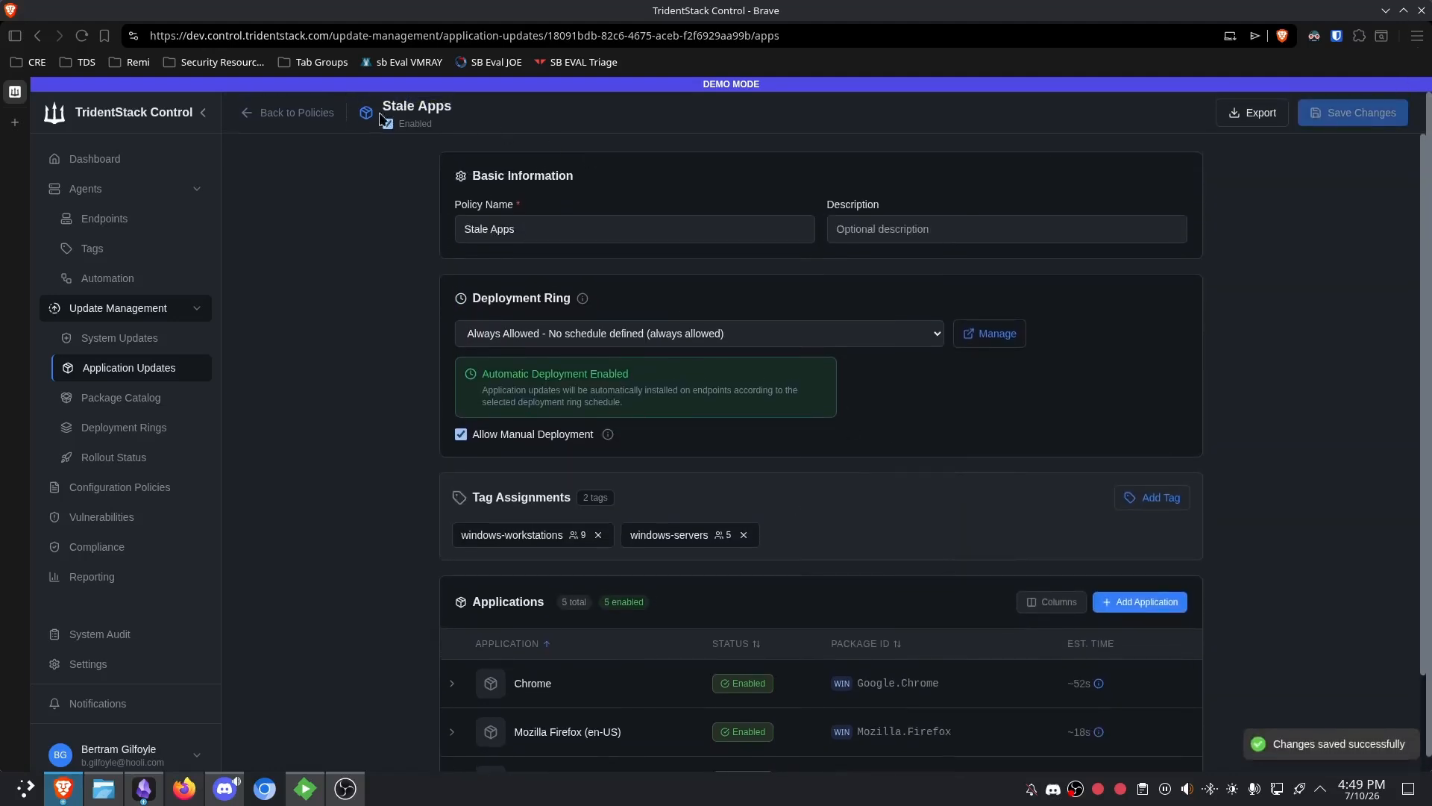
pyautogui.click(297, 113)
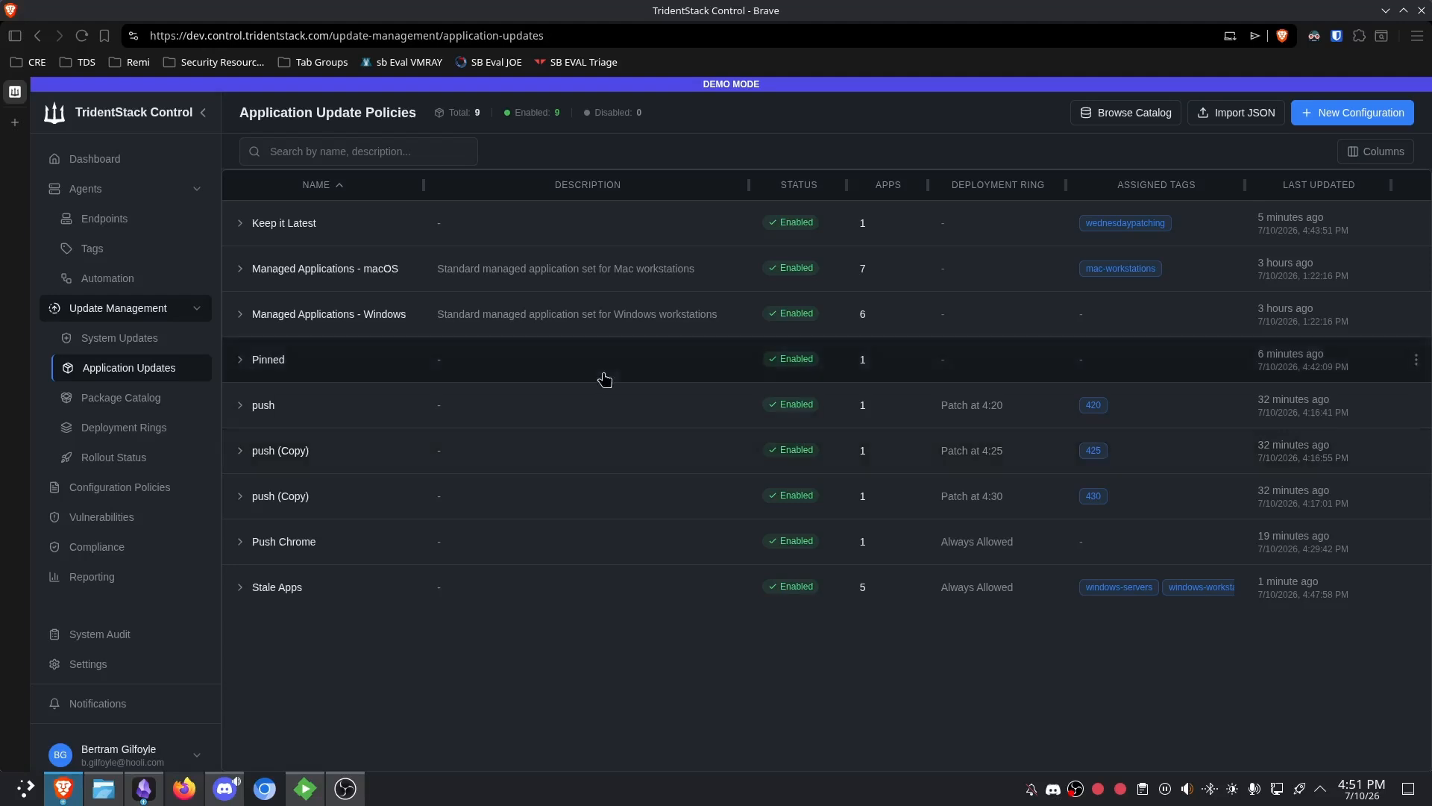
# - Look through the details of the Push Chrome, Stale Apps, Managed Applications - Windows and Pinned policies
pyautogui.click(390, 556)
pyautogui.scroll(-1, 388, 596)
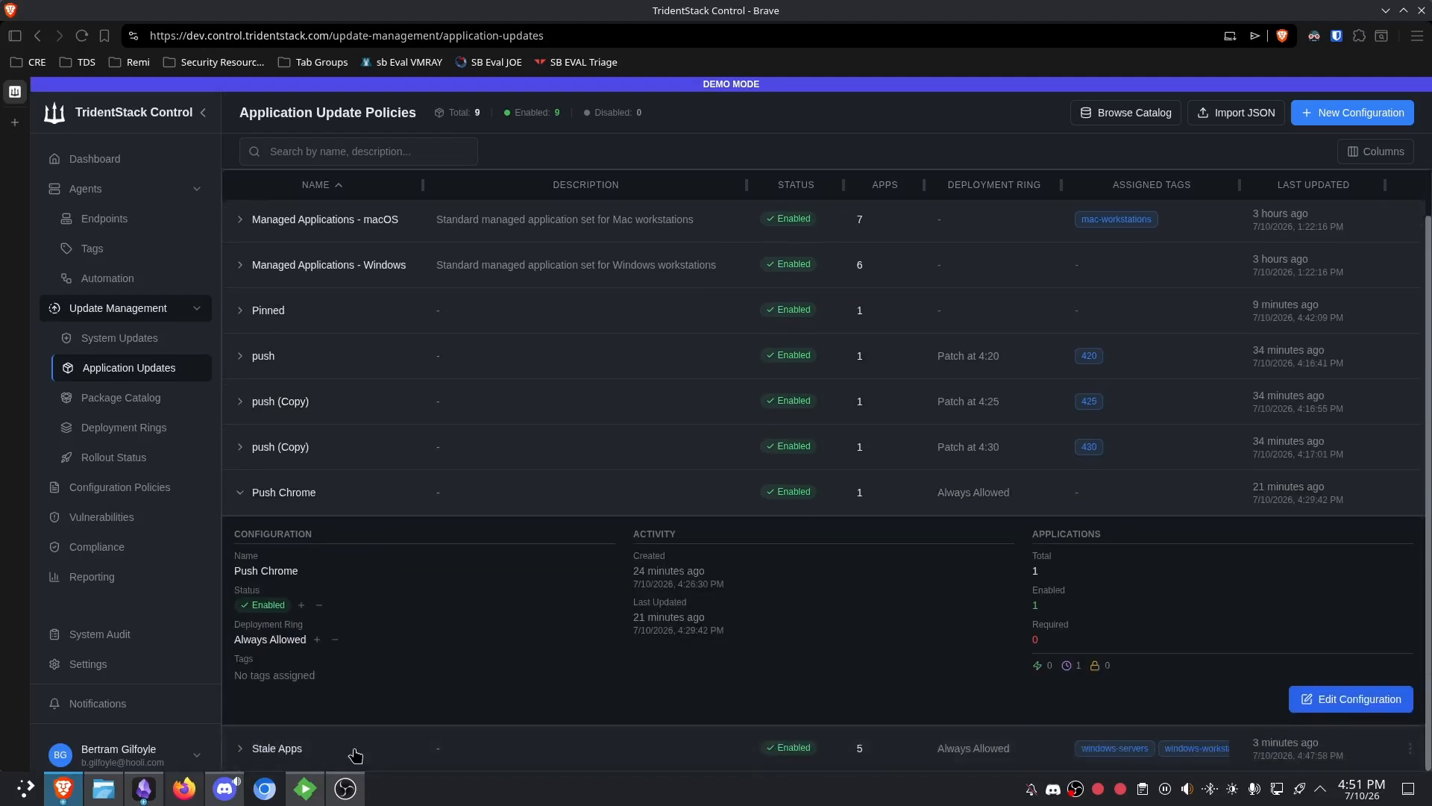
pyautogui.click(356, 754)
pyautogui.click(338, 497)
pyautogui.click(369, 270)
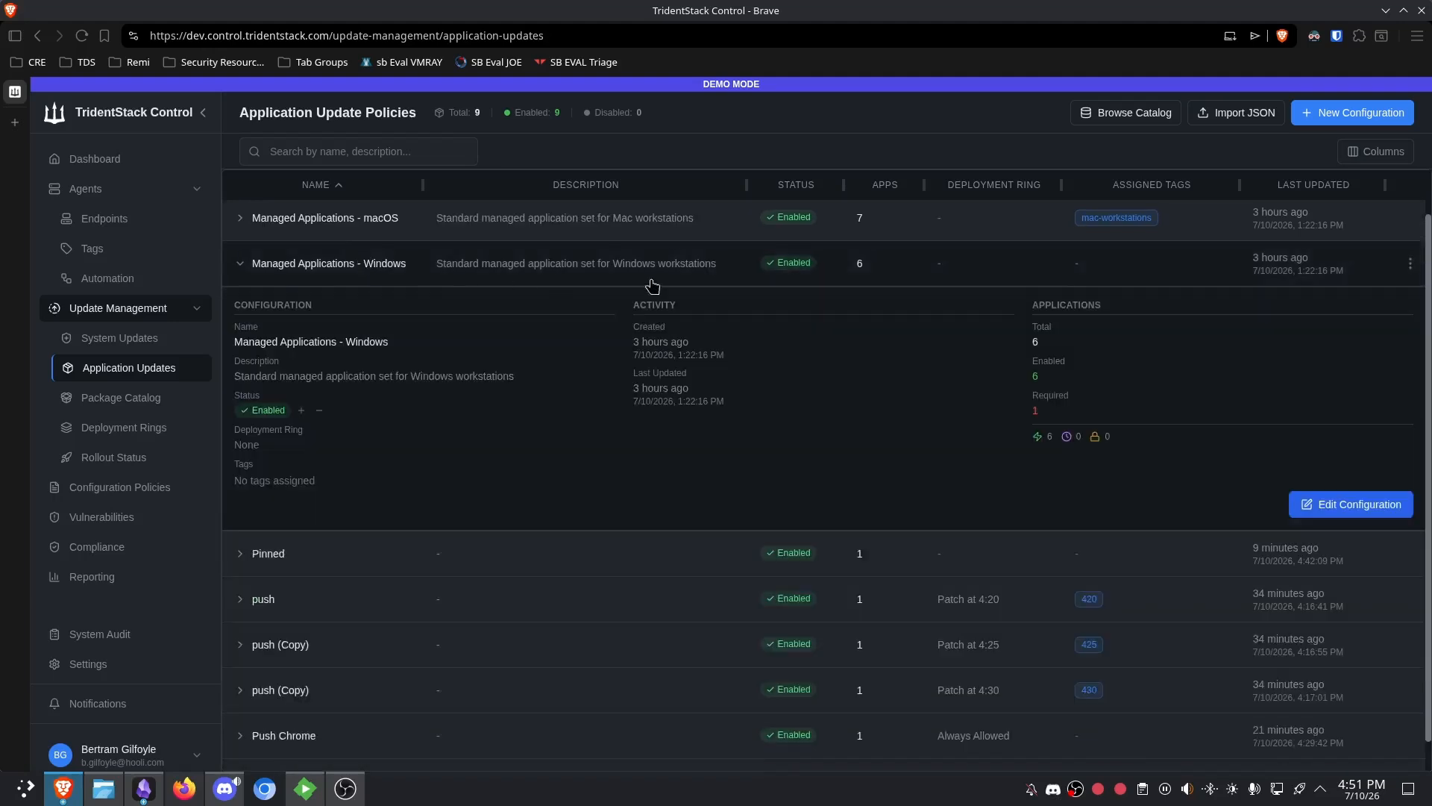
pyautogui.click(464, 274)
pyautogui.click(329, 317)
pyautogui.click(303, 366)
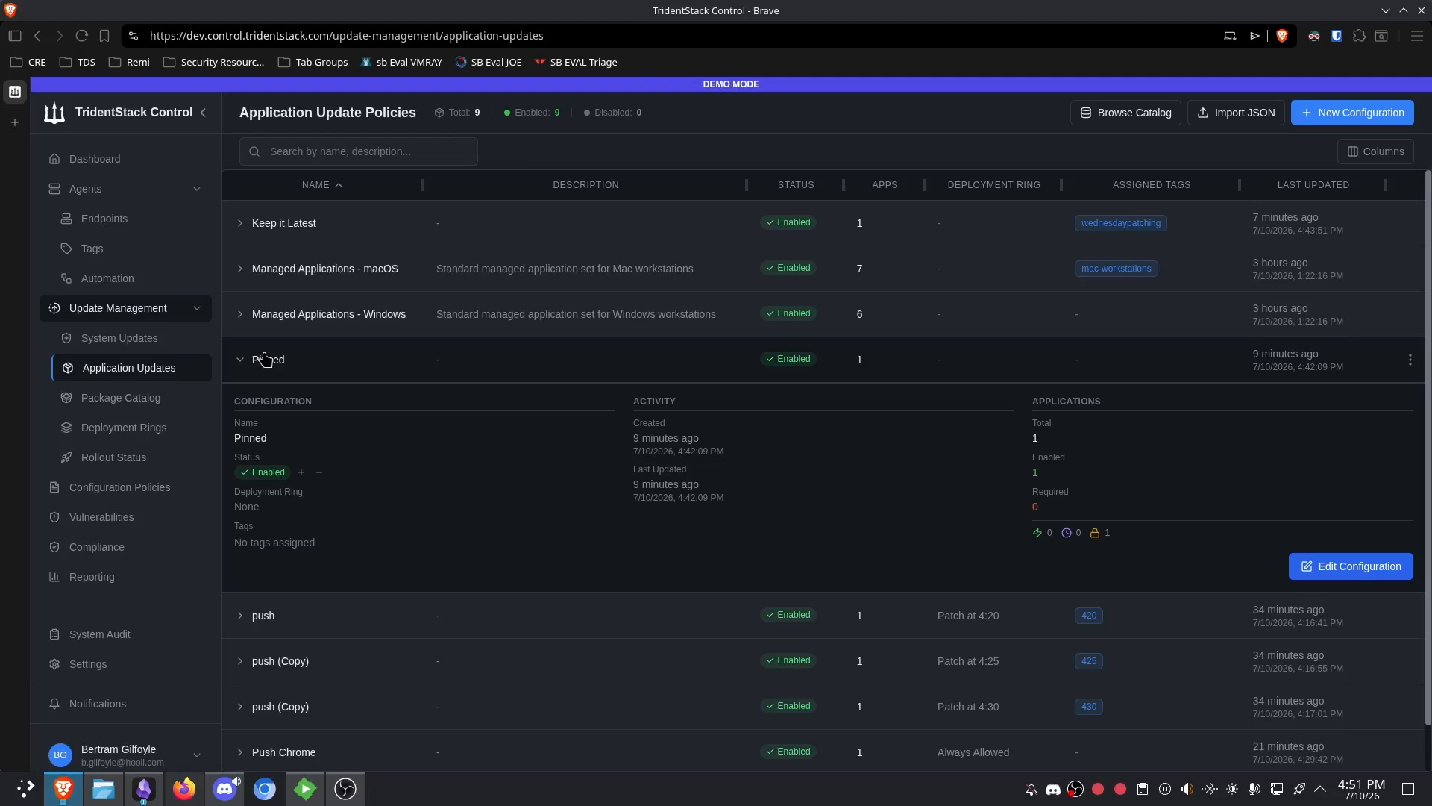
# - Examine the Pinned policy's activity details, especially when it was created
pyautogui.click(286, 365)
pyautogui.click(290, 365)
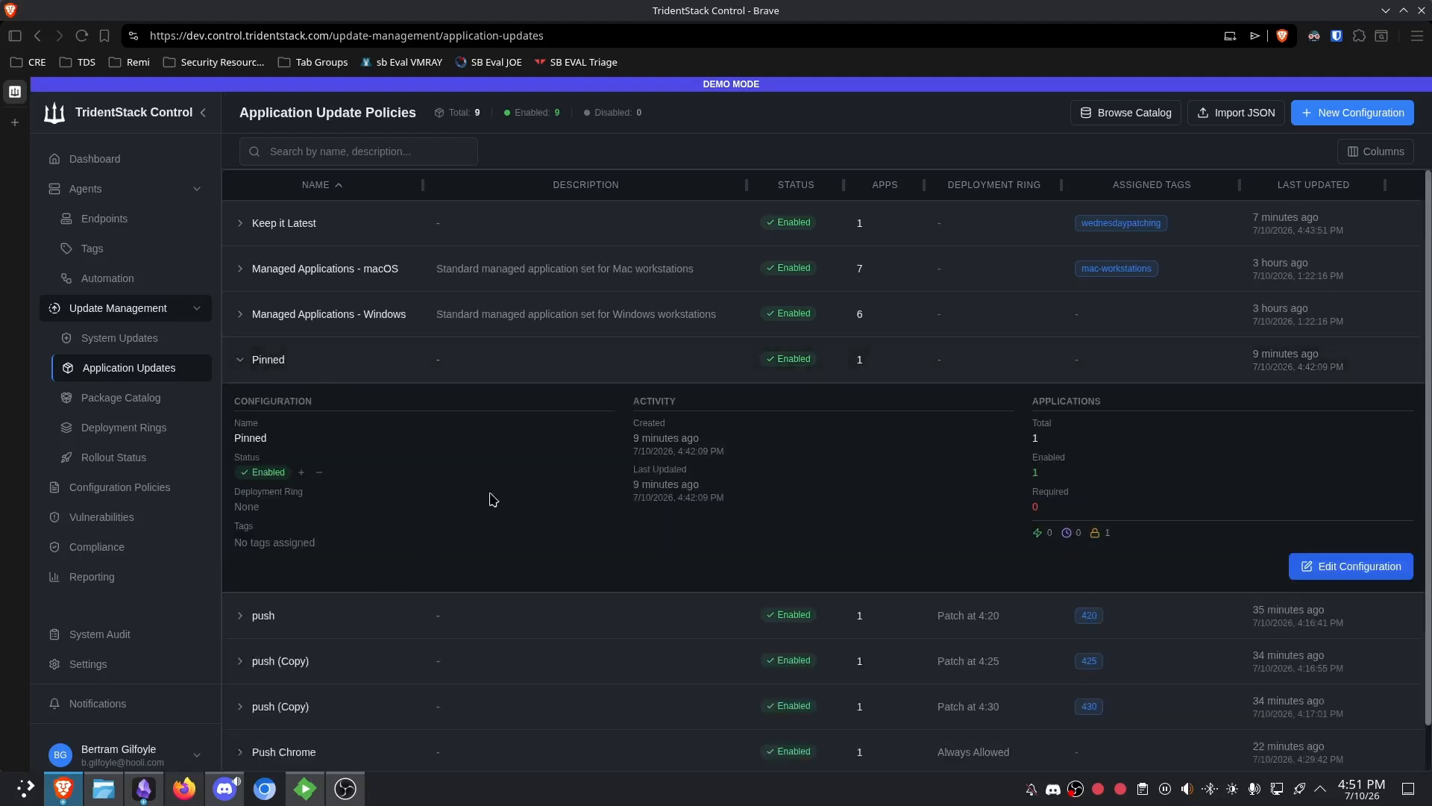
pyautogui.moveTo(598, 435); pyautogui.dragTo(751, 450)
pyautogui.click(750, 450)
pyautogui.moveTo(630, 447); pyautogui.dragTo(716, 445)
pyautogui.tripleClick(682, 434)
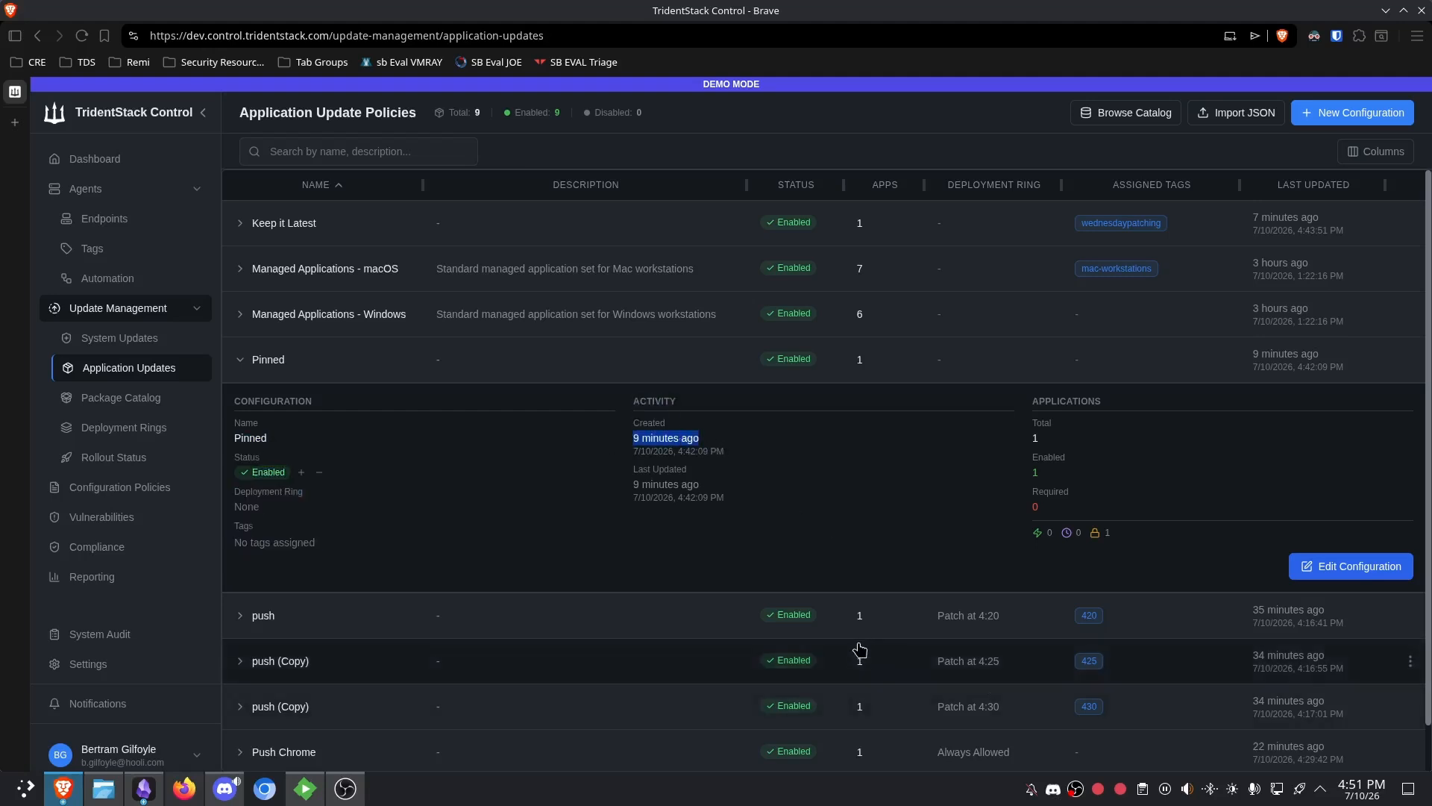
pyautogui.scroll(-1, 857, 580)
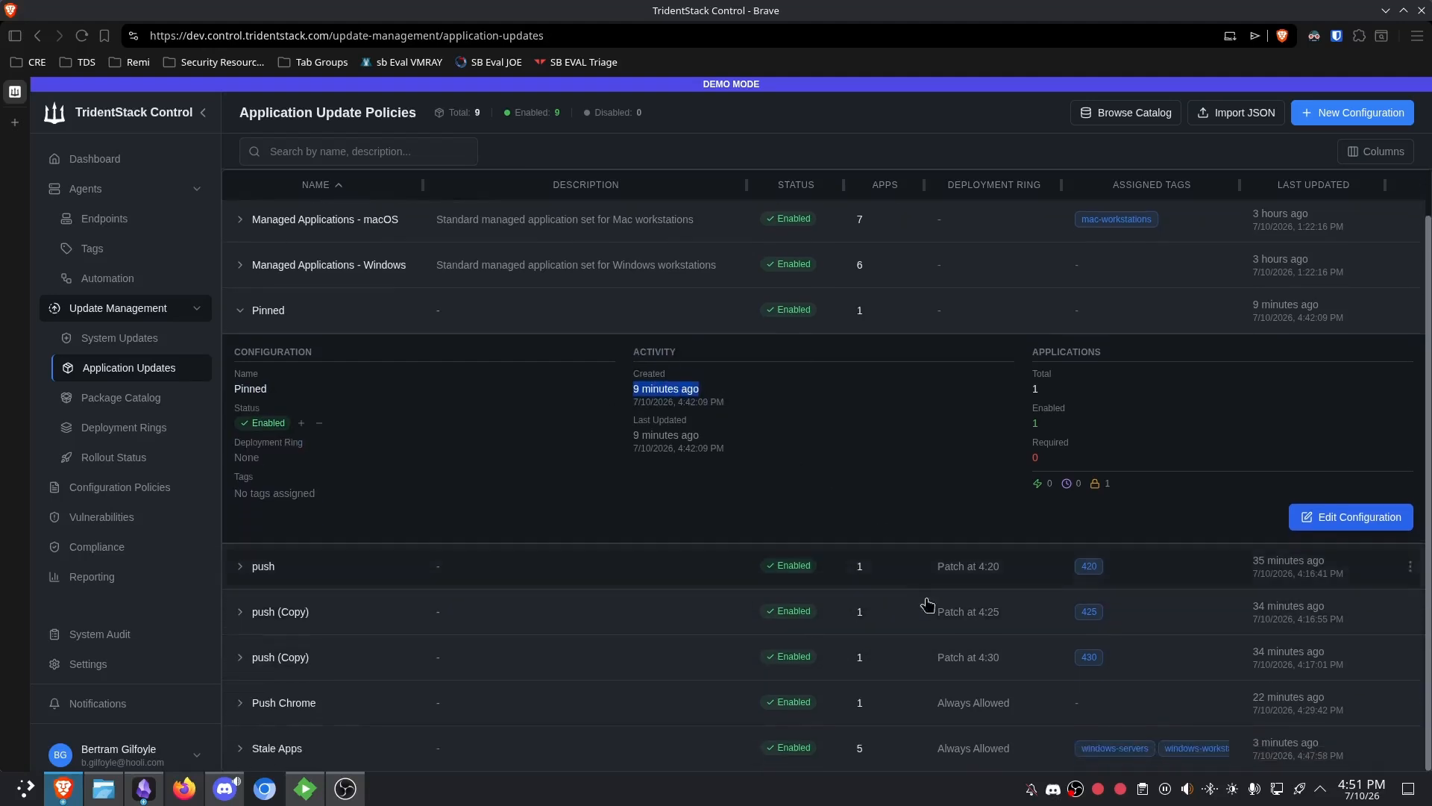
# - Compare the Push Chrome policy's details with the name, configuration and activity of the Pinned policy
pyautogui.click(445, 705)
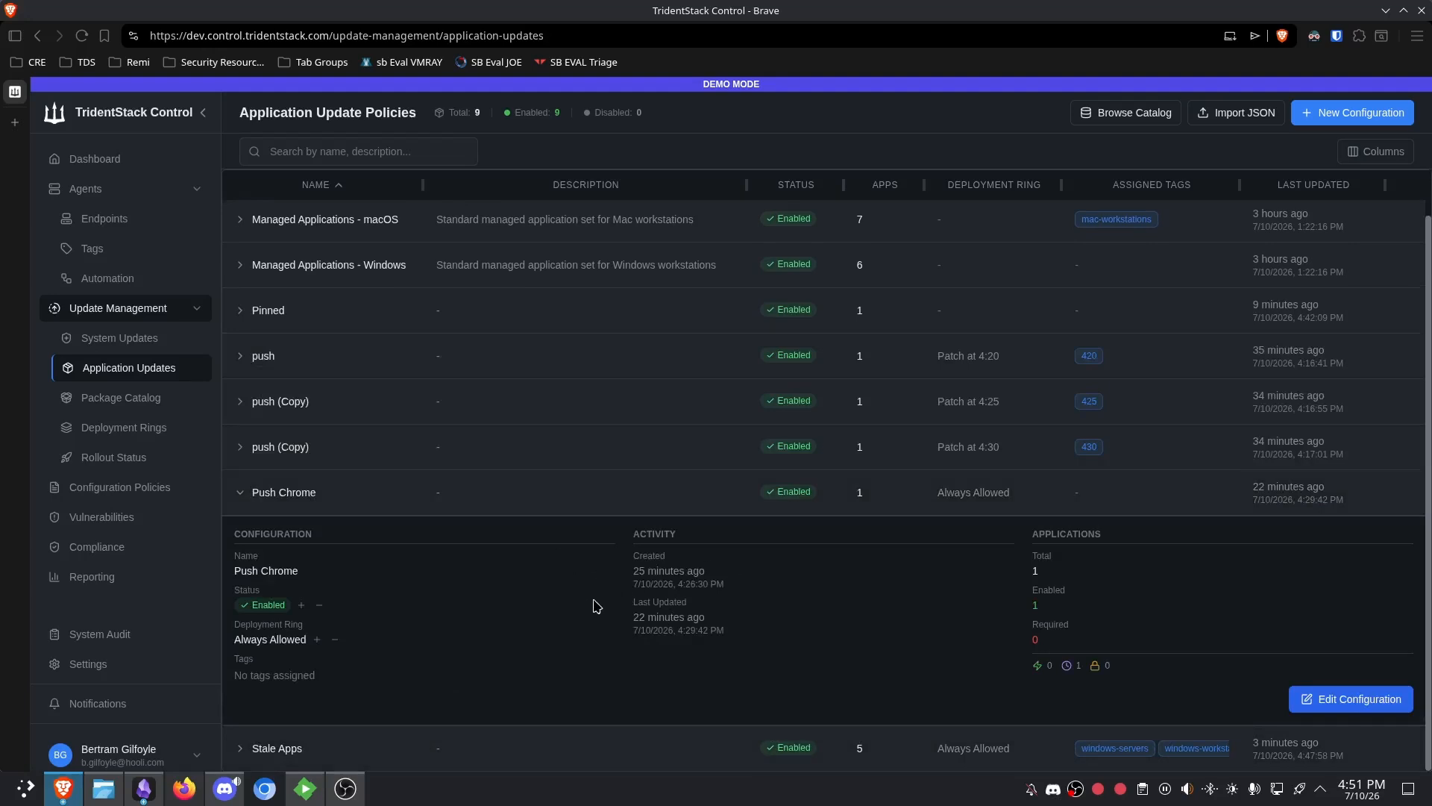
pyautogui.click(514, 307)
pyautogui.moveTo(415, 381); pyautogui.dragTo(835, 454)
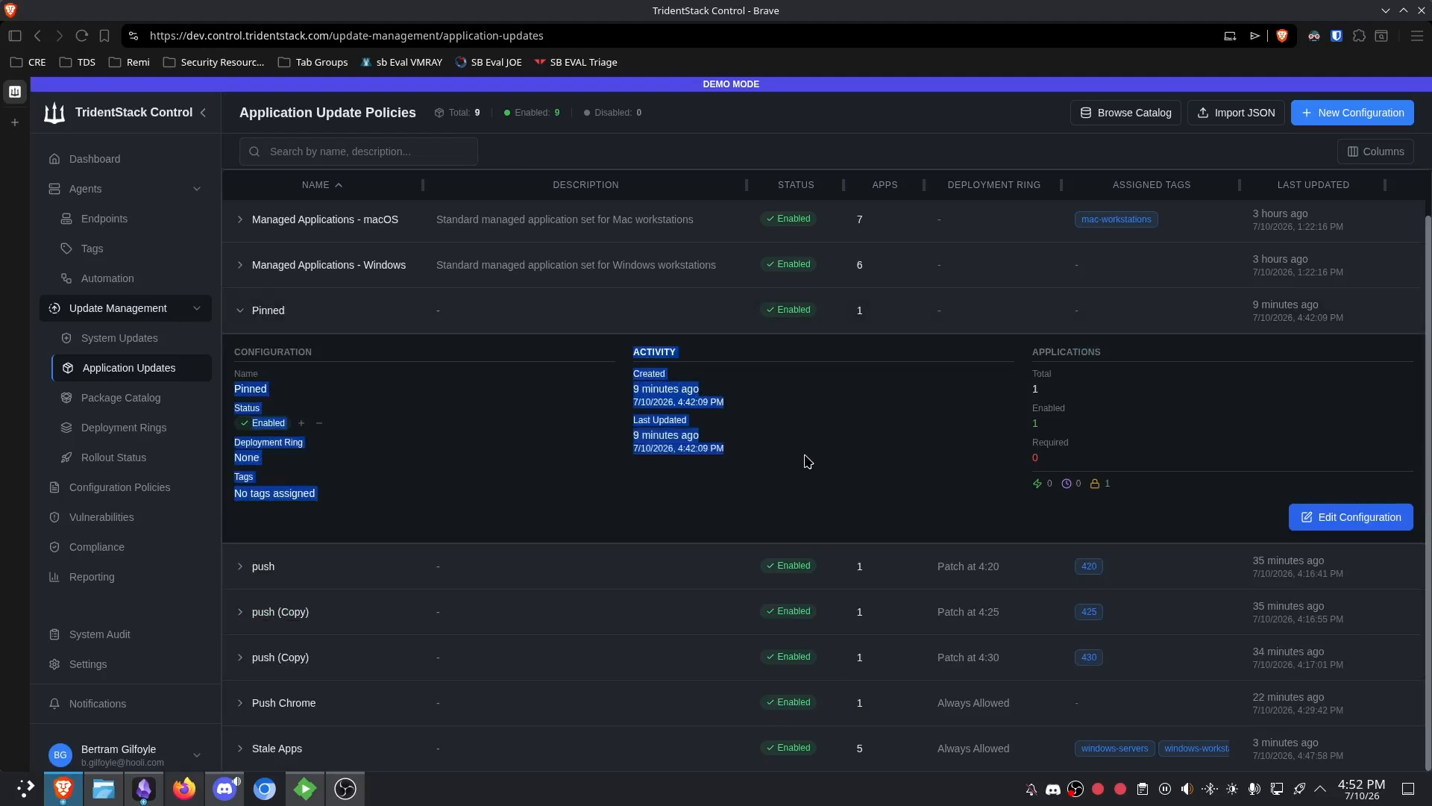
pyautogui.click(704, 448)
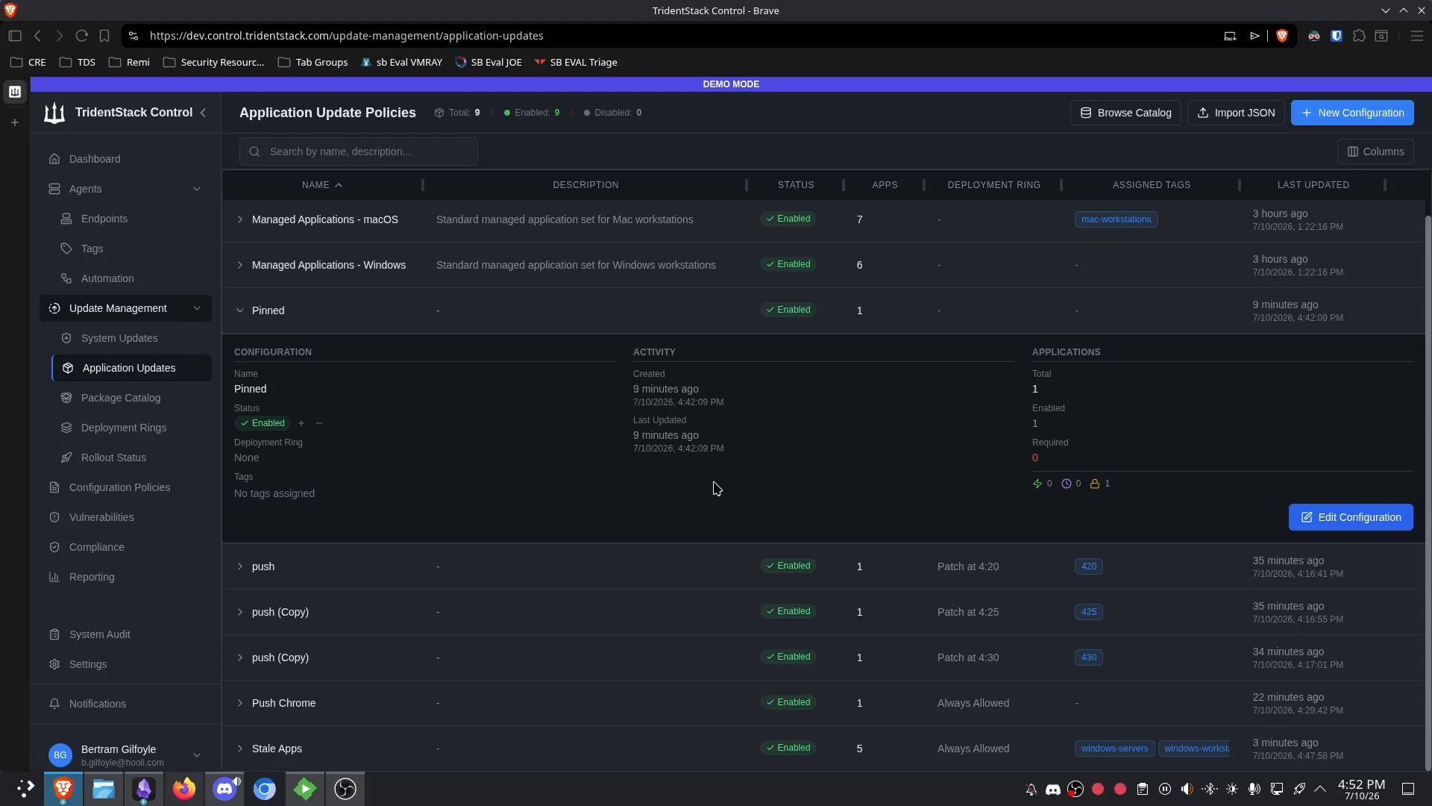
pyautogui.moveTo(288, 390); pyautogui.dragTo(234, 389)
pyautogui.click(730, 479)
# - Compare the deployment ring, tags and application details of the Stale Apps and Push Chrome policies
pyautogui.click(357, 752)
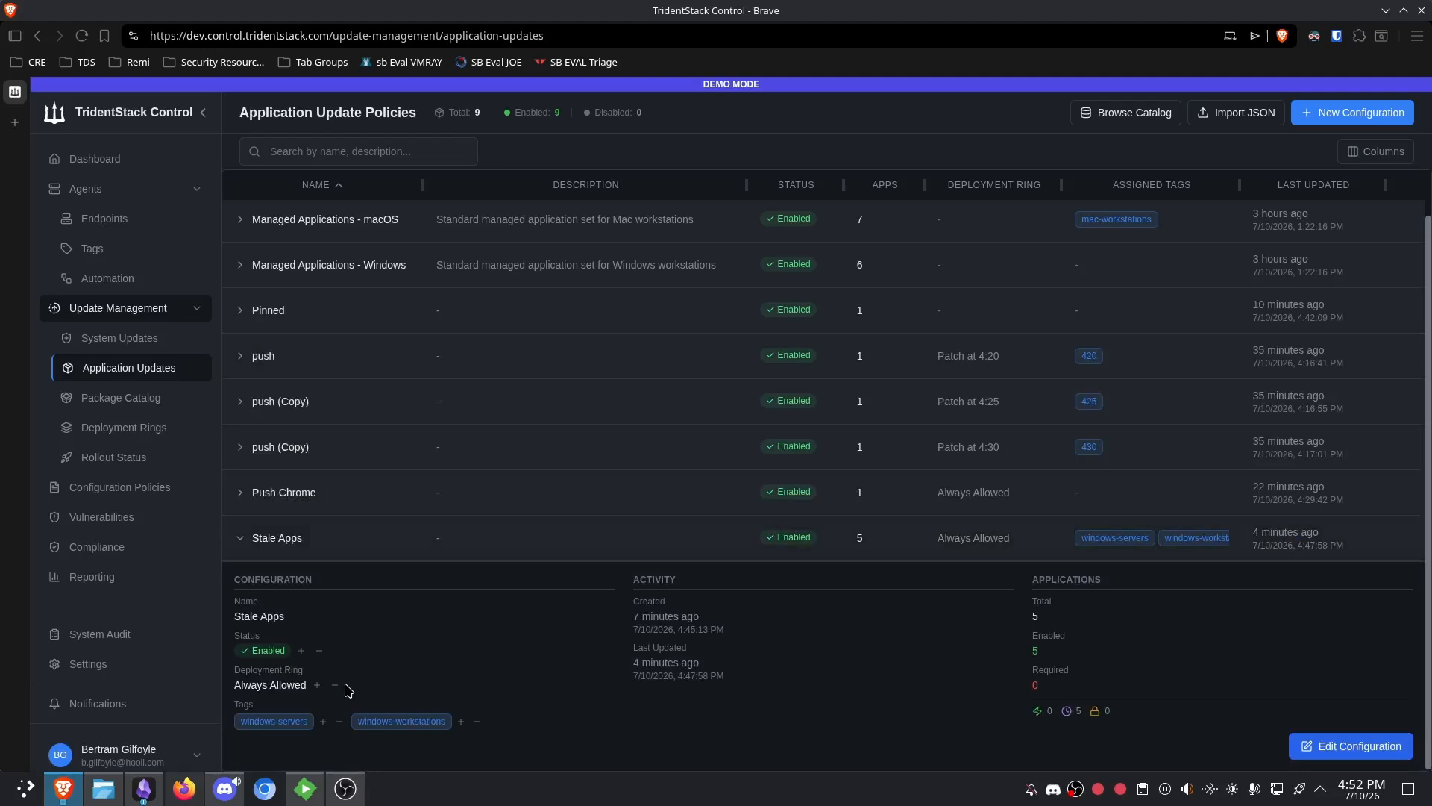
pyautogui.click(331, 510)
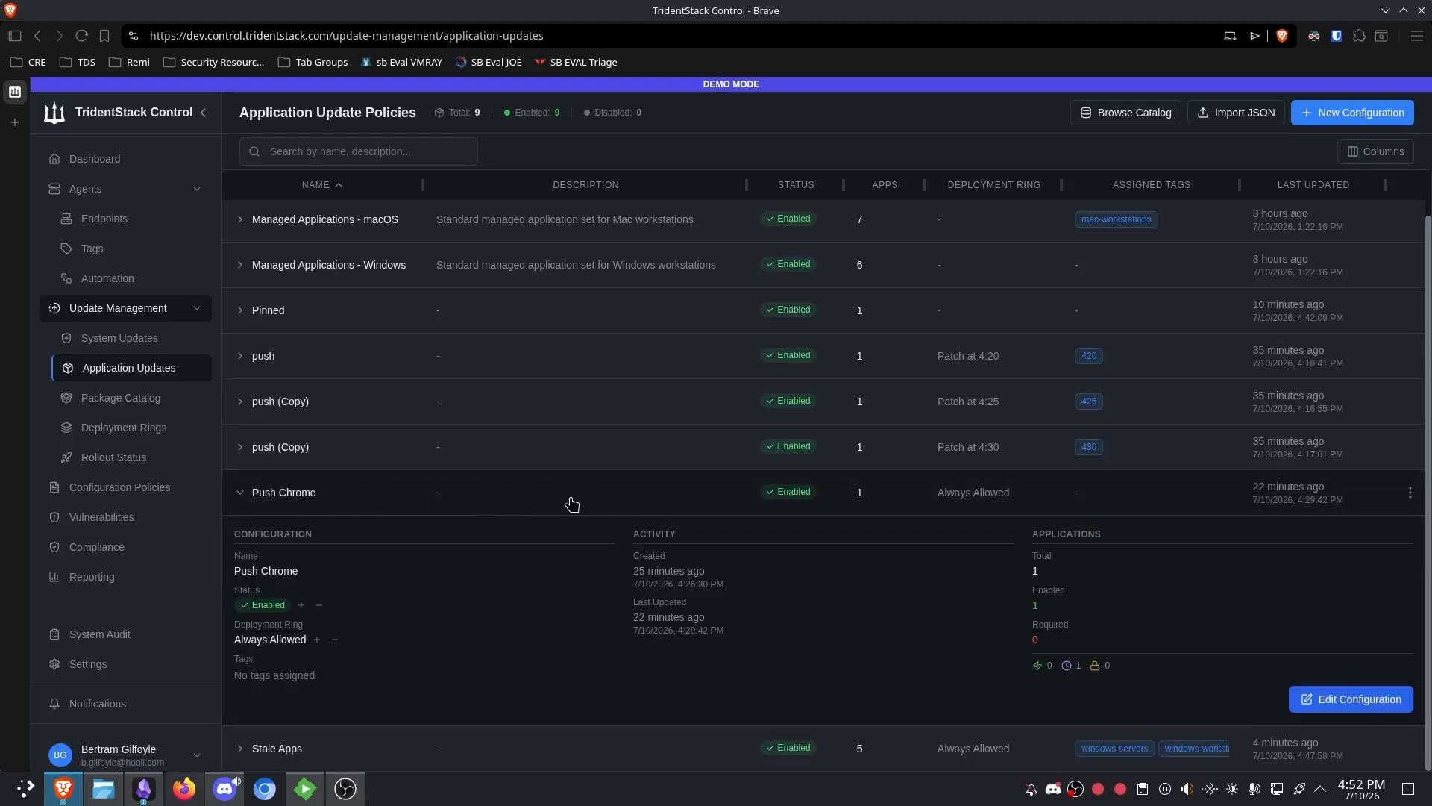
pyautogui.click(467, 737)
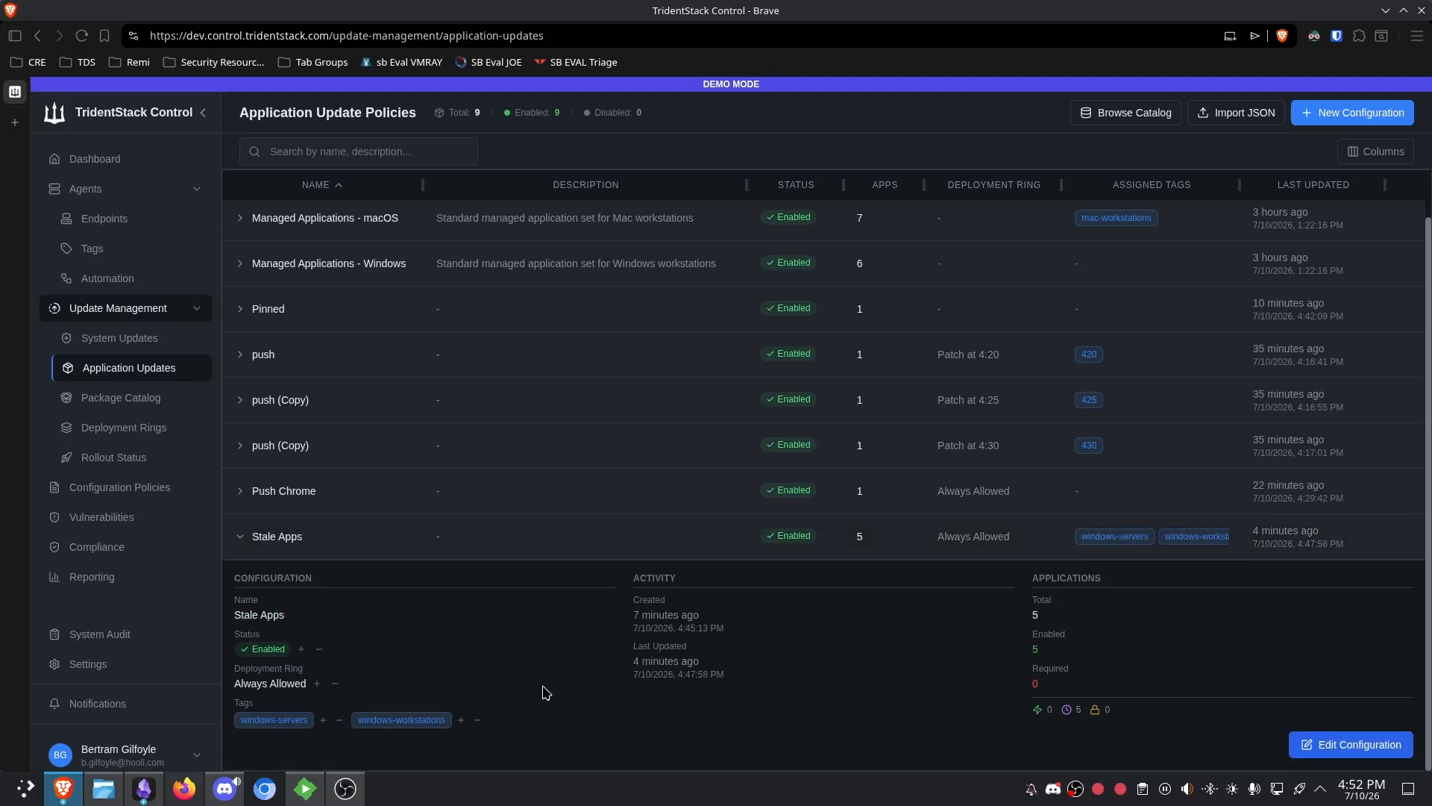
pyautogui.click(536, 511)
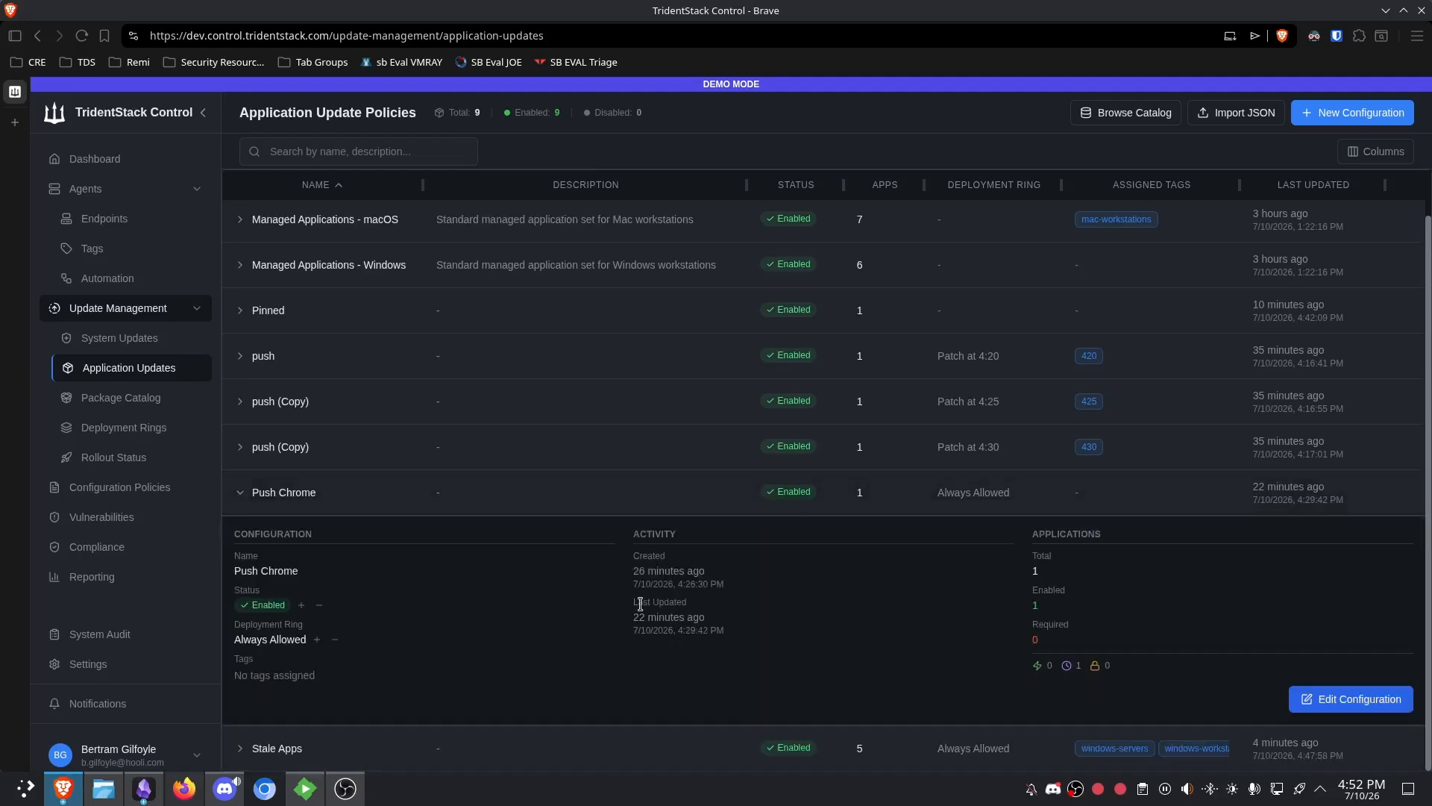
pyautogui.click(625, 735)
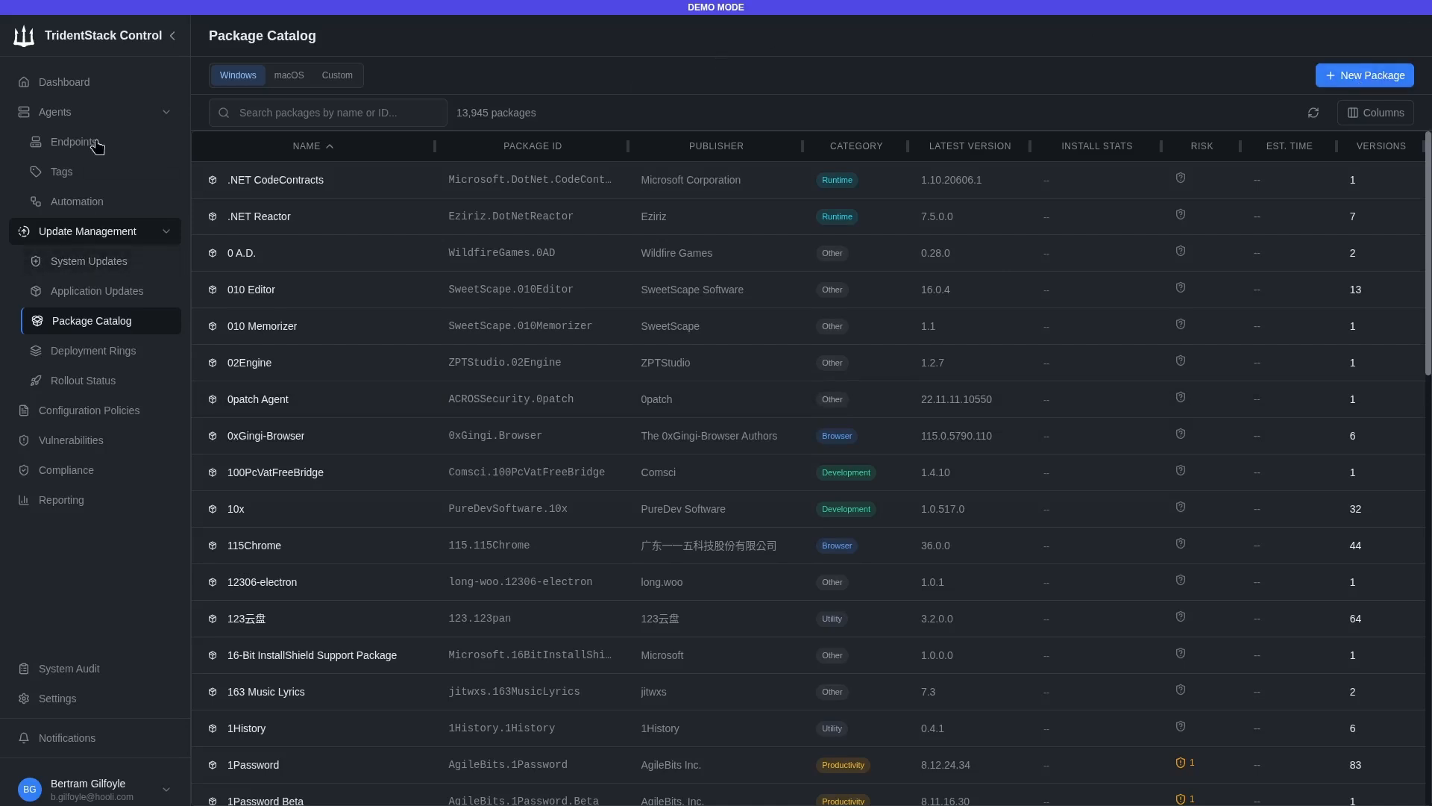
# - Open the main dashboard to view the fleet's overall health and vulnerability overview
pyautogui.click(75, 82)
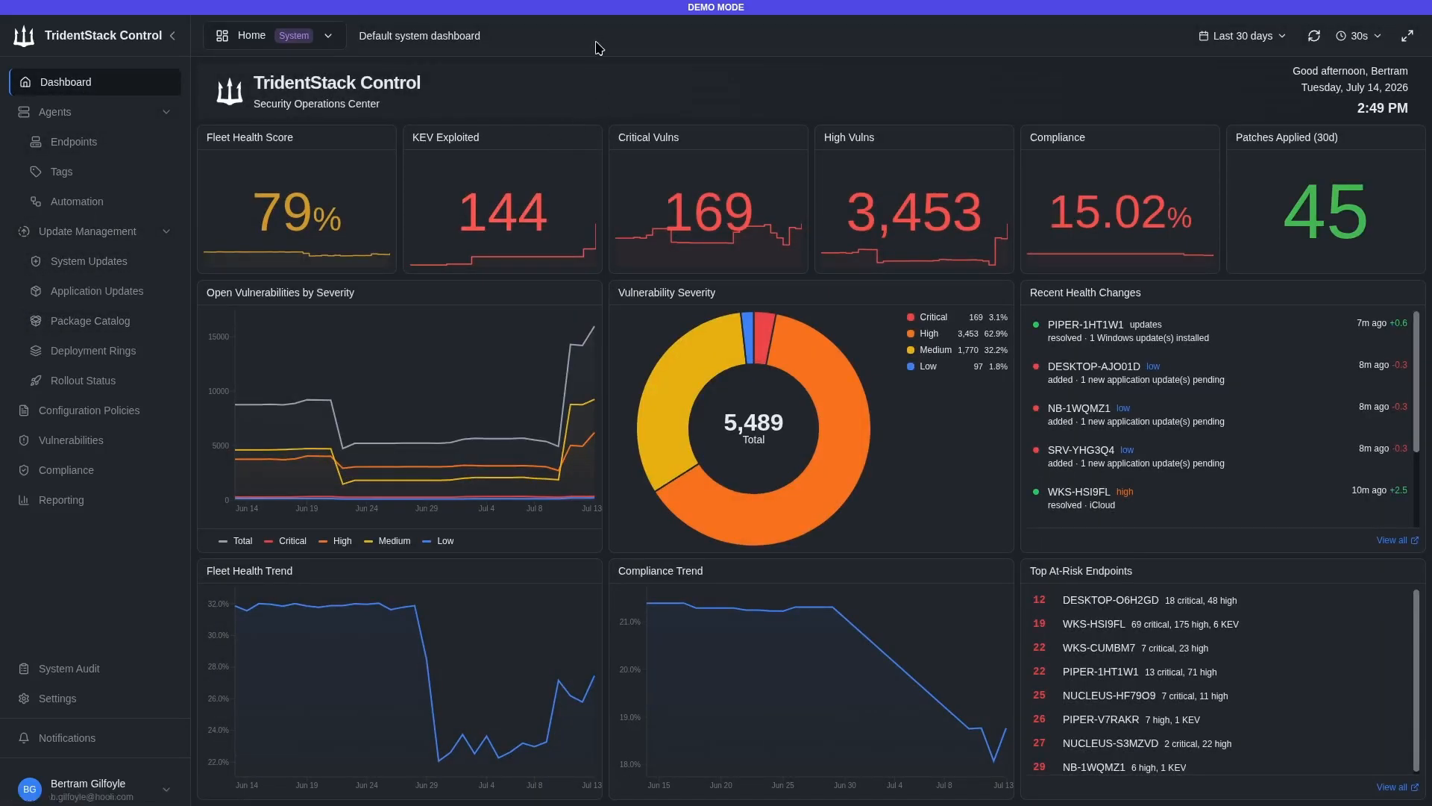
# - Create a new custom Windows package named Cortex in the package catalog
pyautogui.click(114, 322)
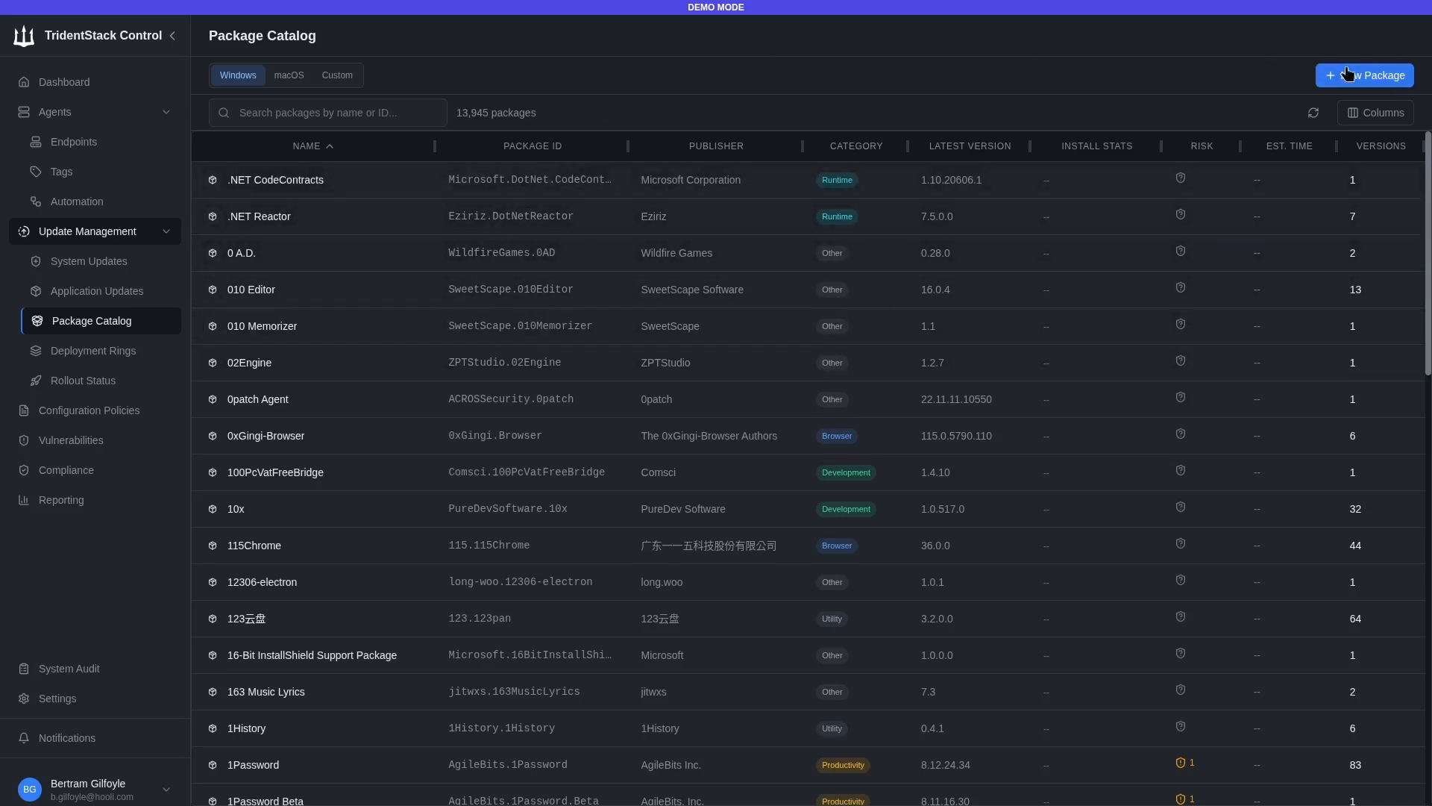
pyautogui.click(1379, 80)
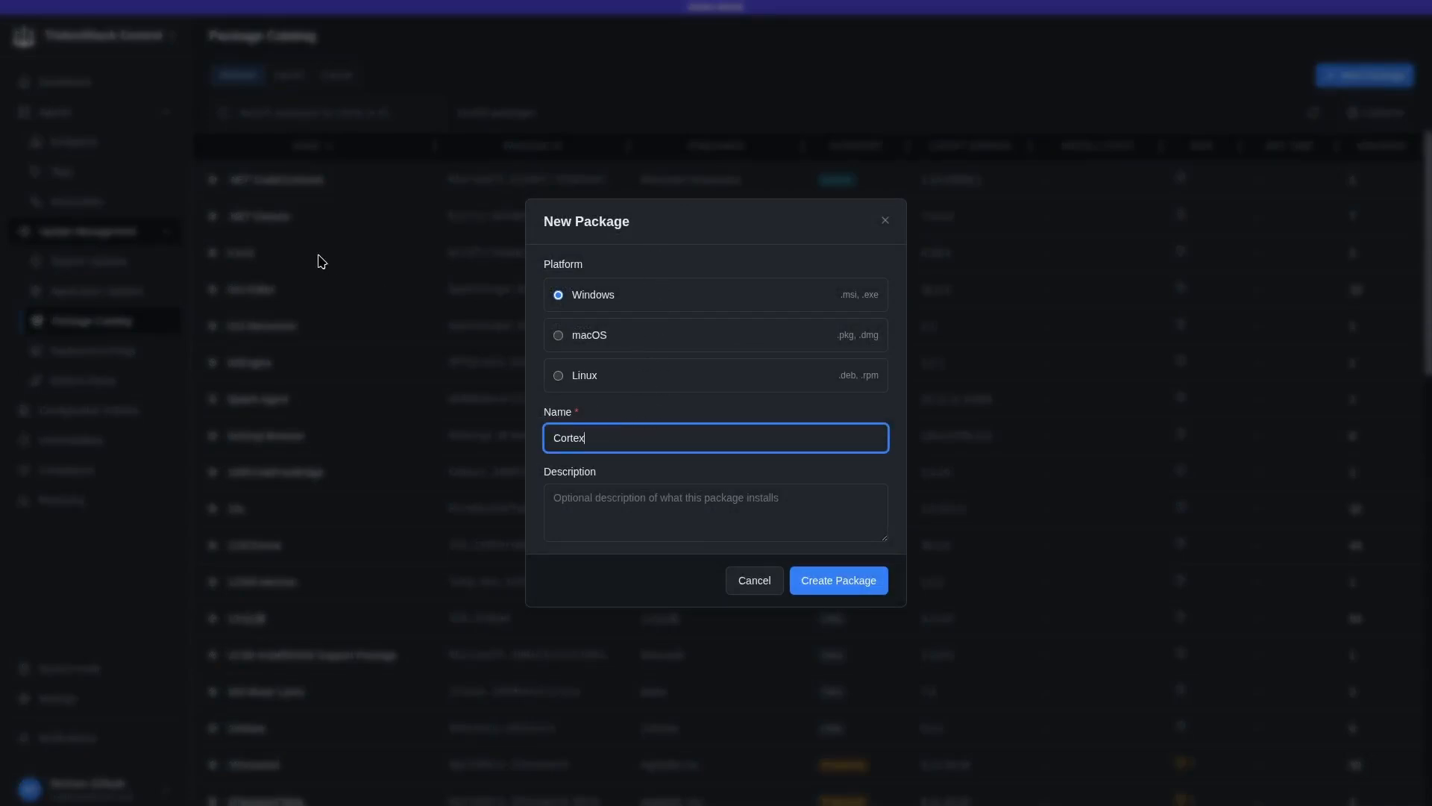
pyautogui.click(803, 525)
pyautogui.click(553, 434)
pyautogui.click(803, 517)
pyautogui.click(866, 578)
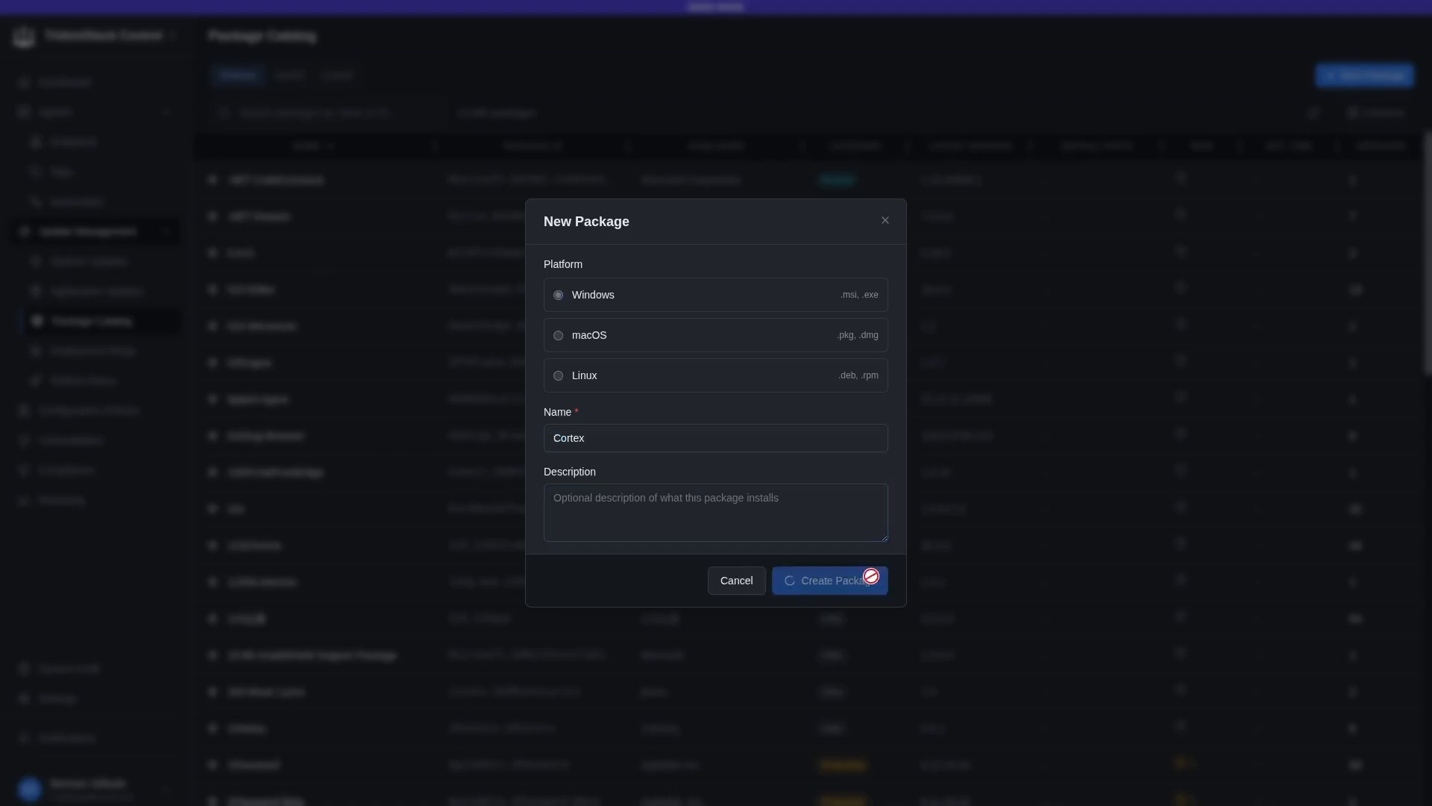
# - Search the icons for "palo" and assign the orange Palo Alto logo to the Cortex package
pyautogui.click(556, 142)
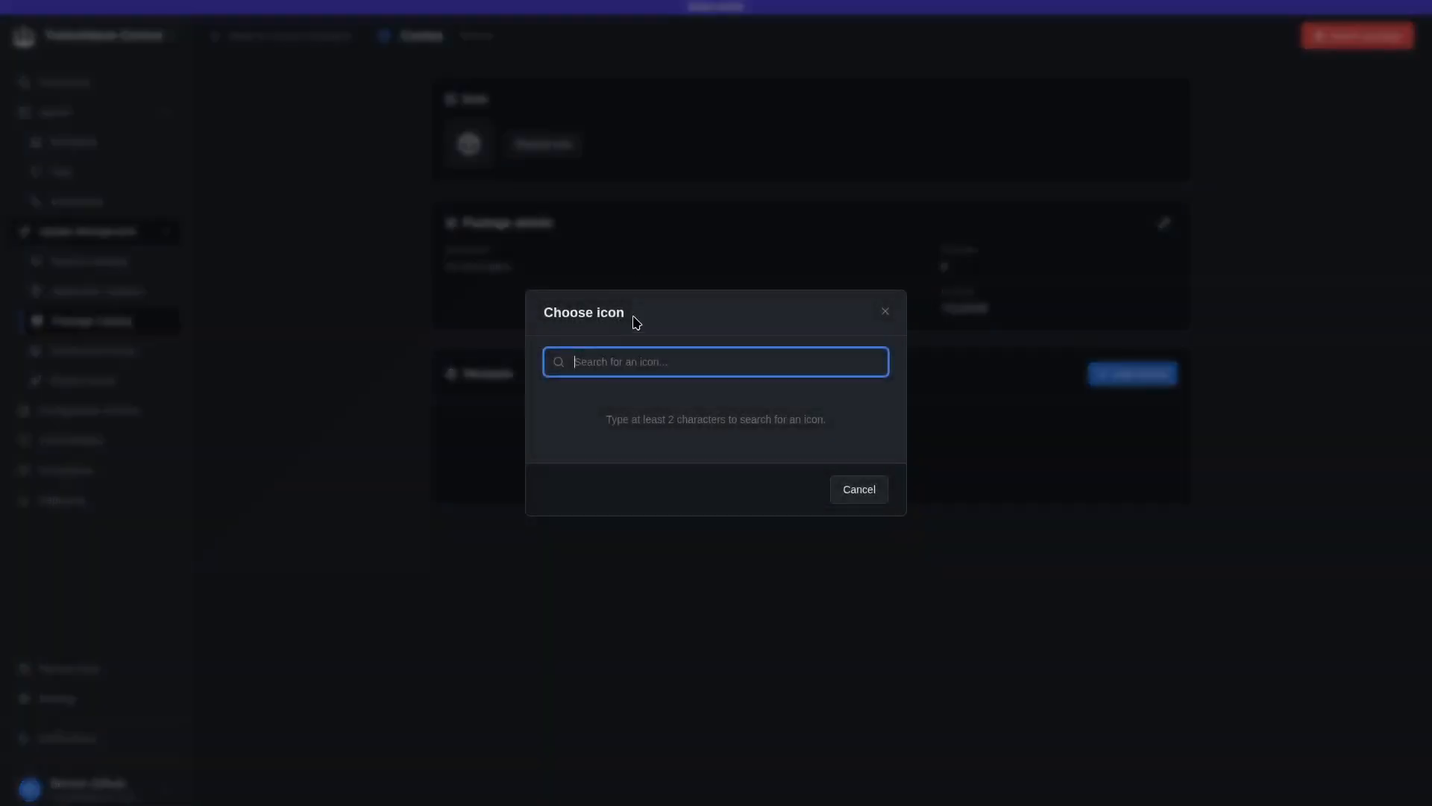
pyautogui.click(589, 363)
pyautogui.write('palo')
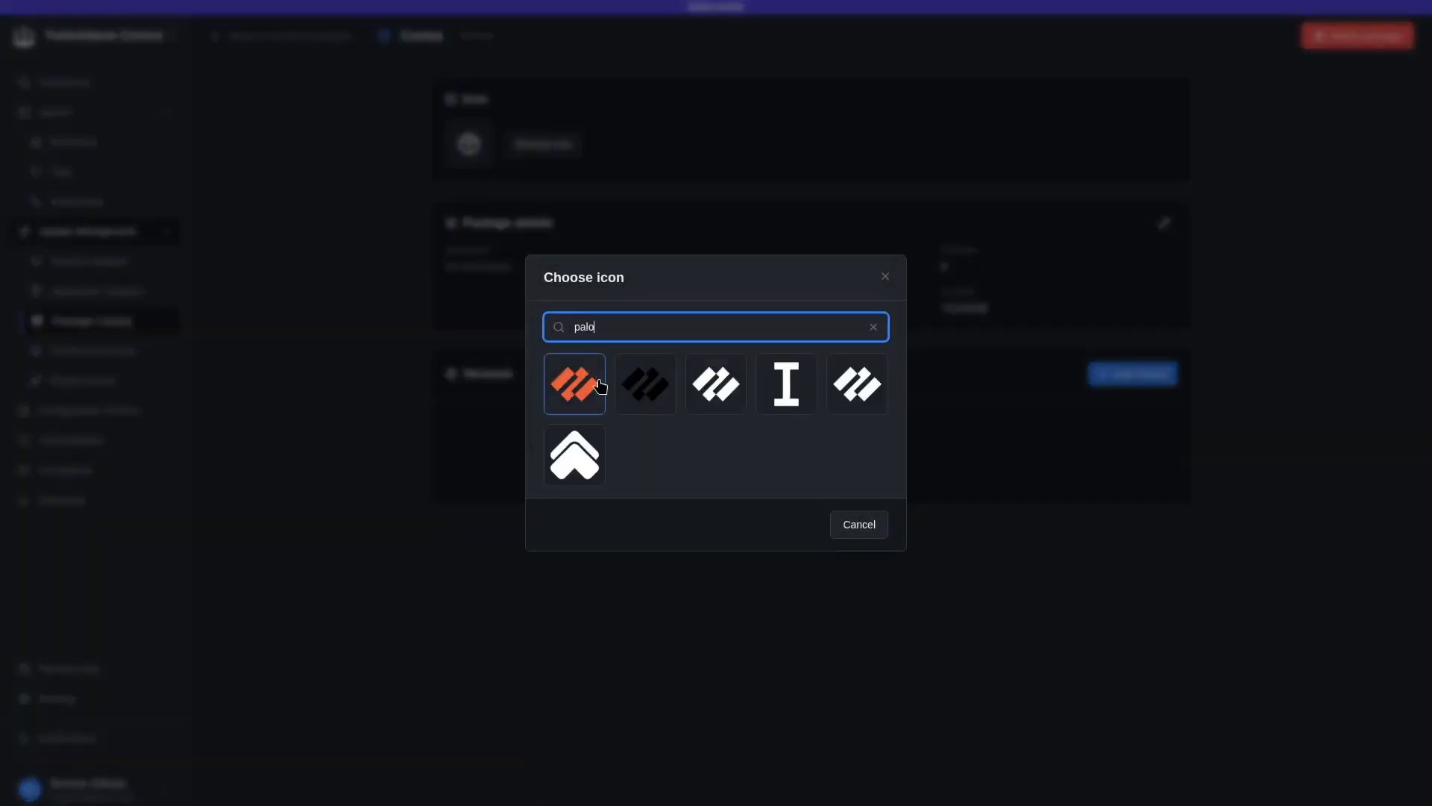
pyautogui.click(576, 383)
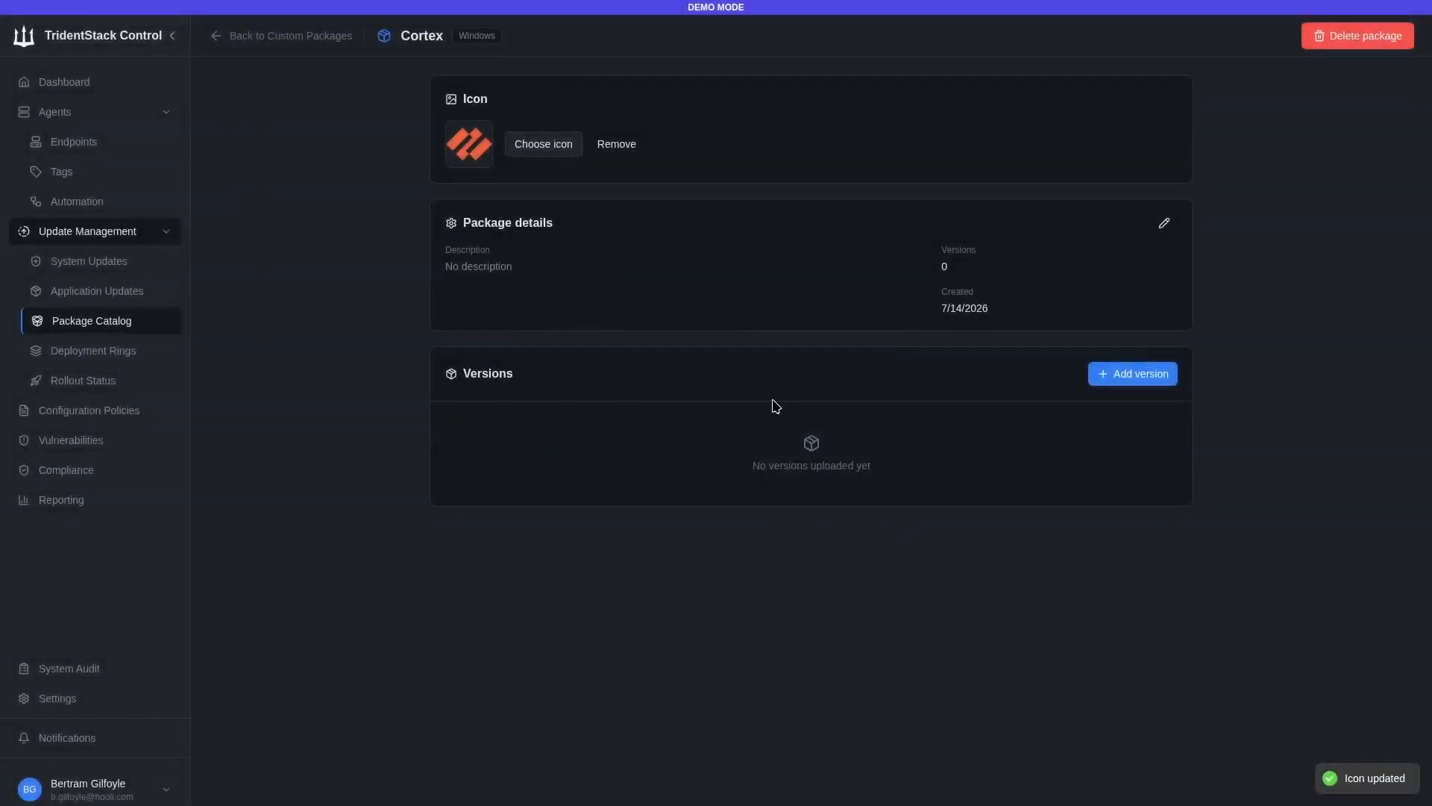
# - Start a new version of the Cortex package and choose EDR_Installer.msi from Downloads as its installer file
pyautogui.click(1144, 382)
pyautogui.scroll(-3, 575, 310)
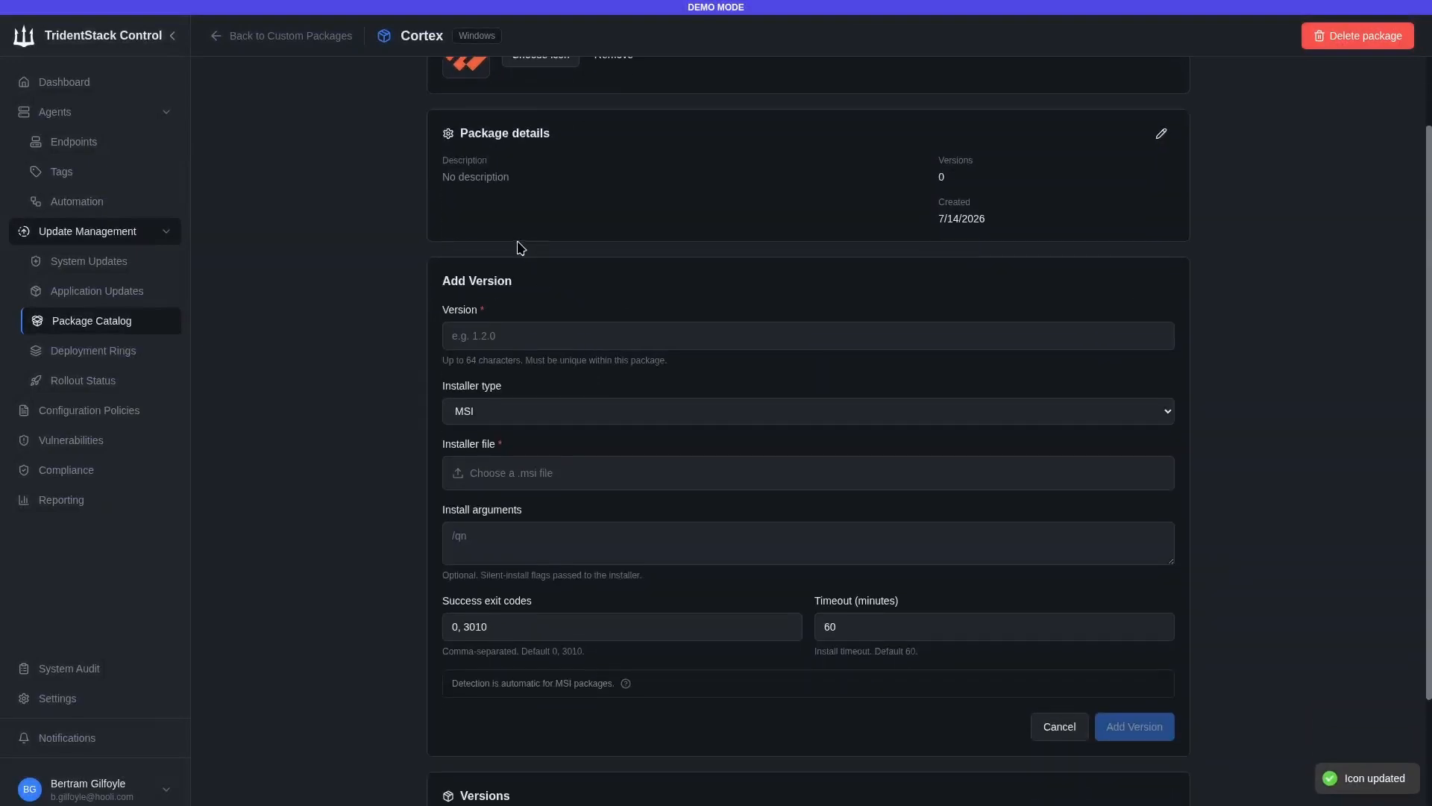
pyautogui.click(458, 384)
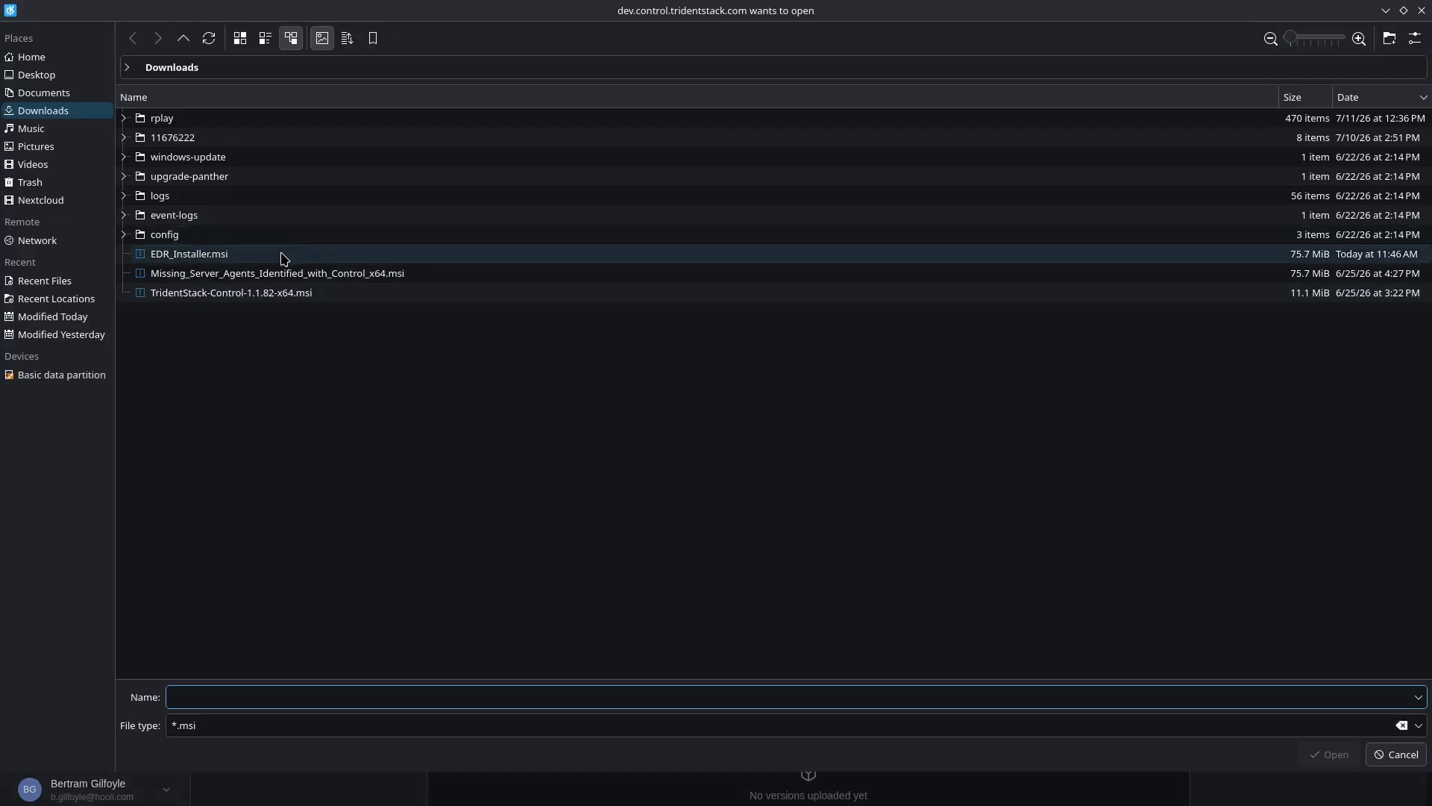
pyautogui.click(266, 255)
pyautogui.doubleClick(267, 256)
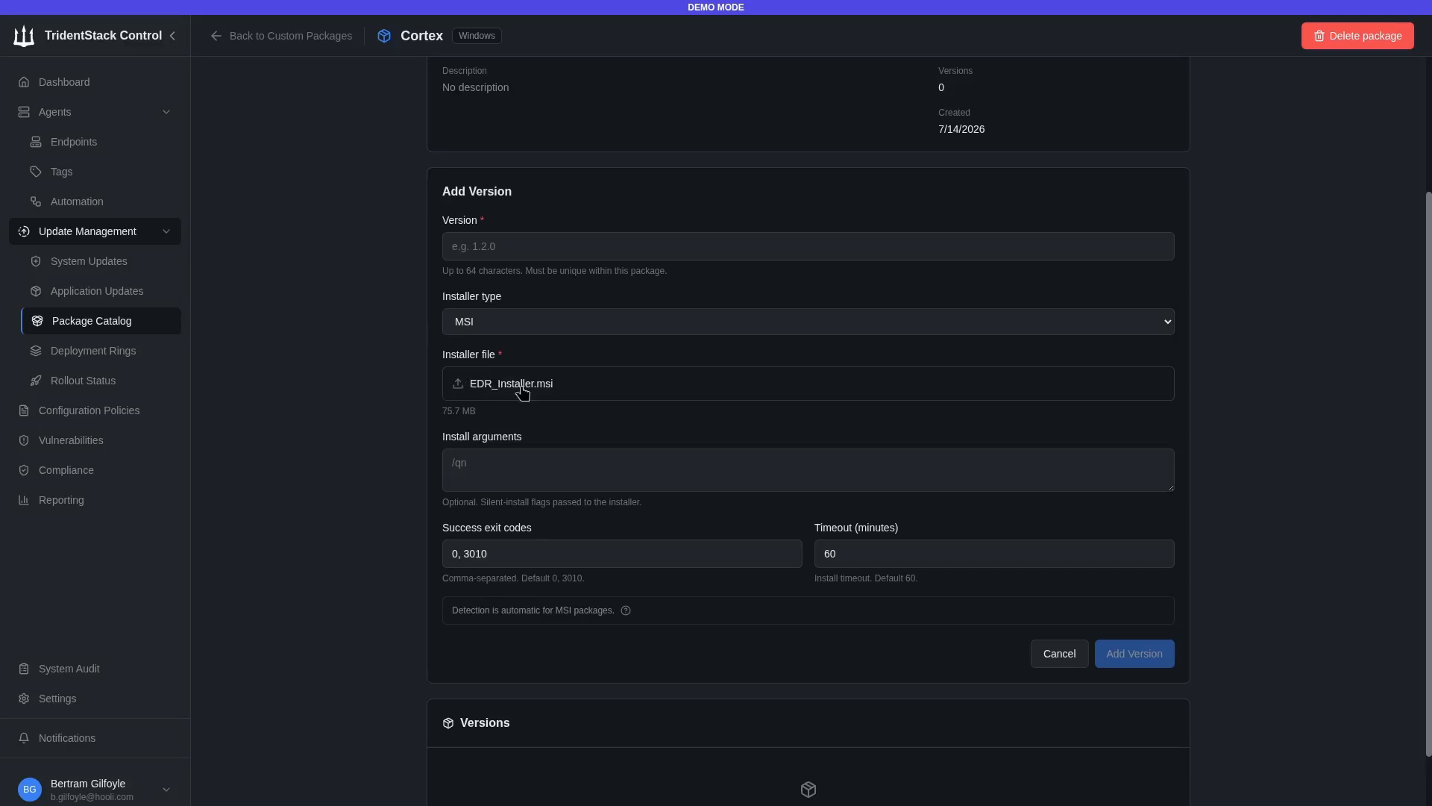
# - Set the package version to 9.2.0.120 and the install arguments to /qn
pyautogui.click(503, 238)
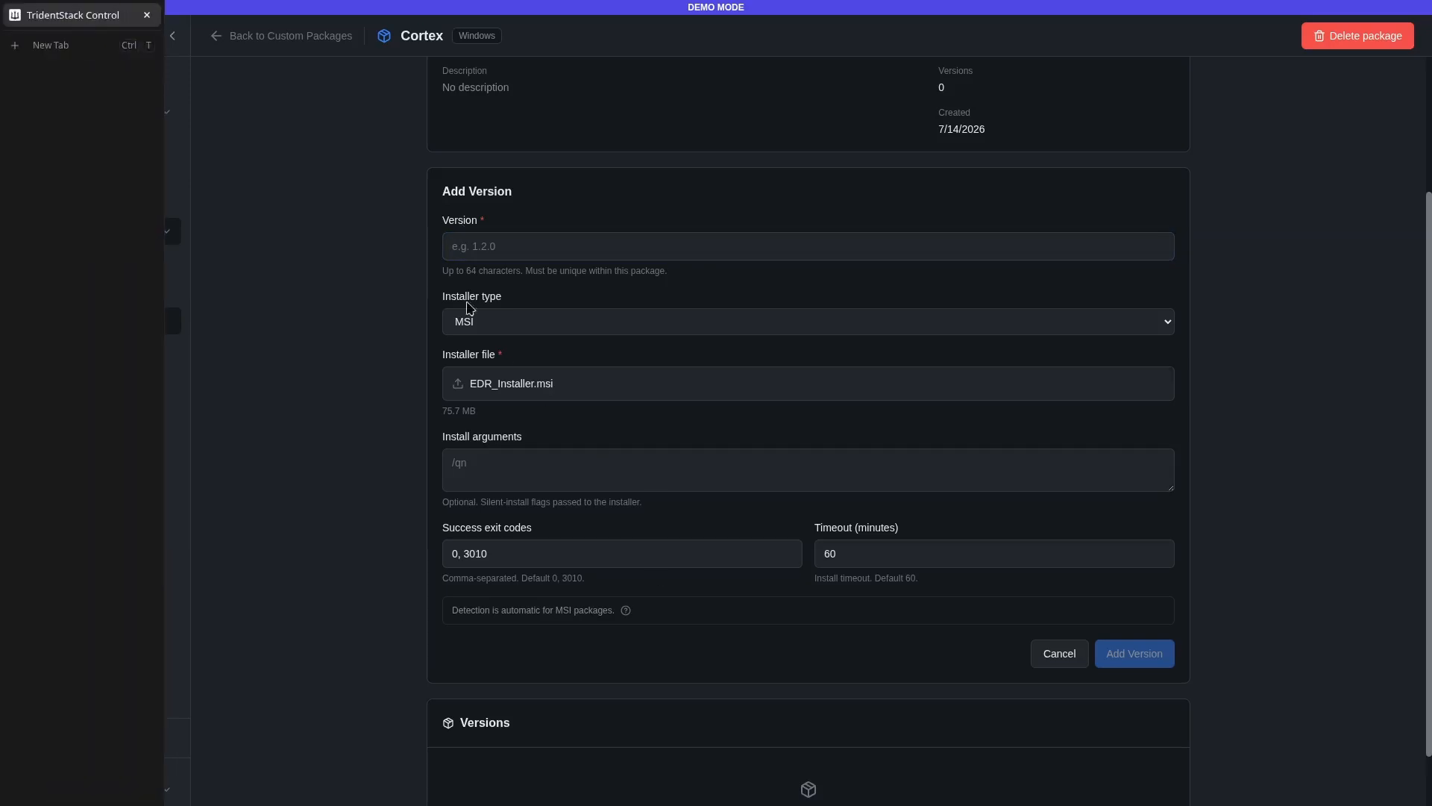
pyautogui.click(467, 246)
pyautogui.write('9.2.')
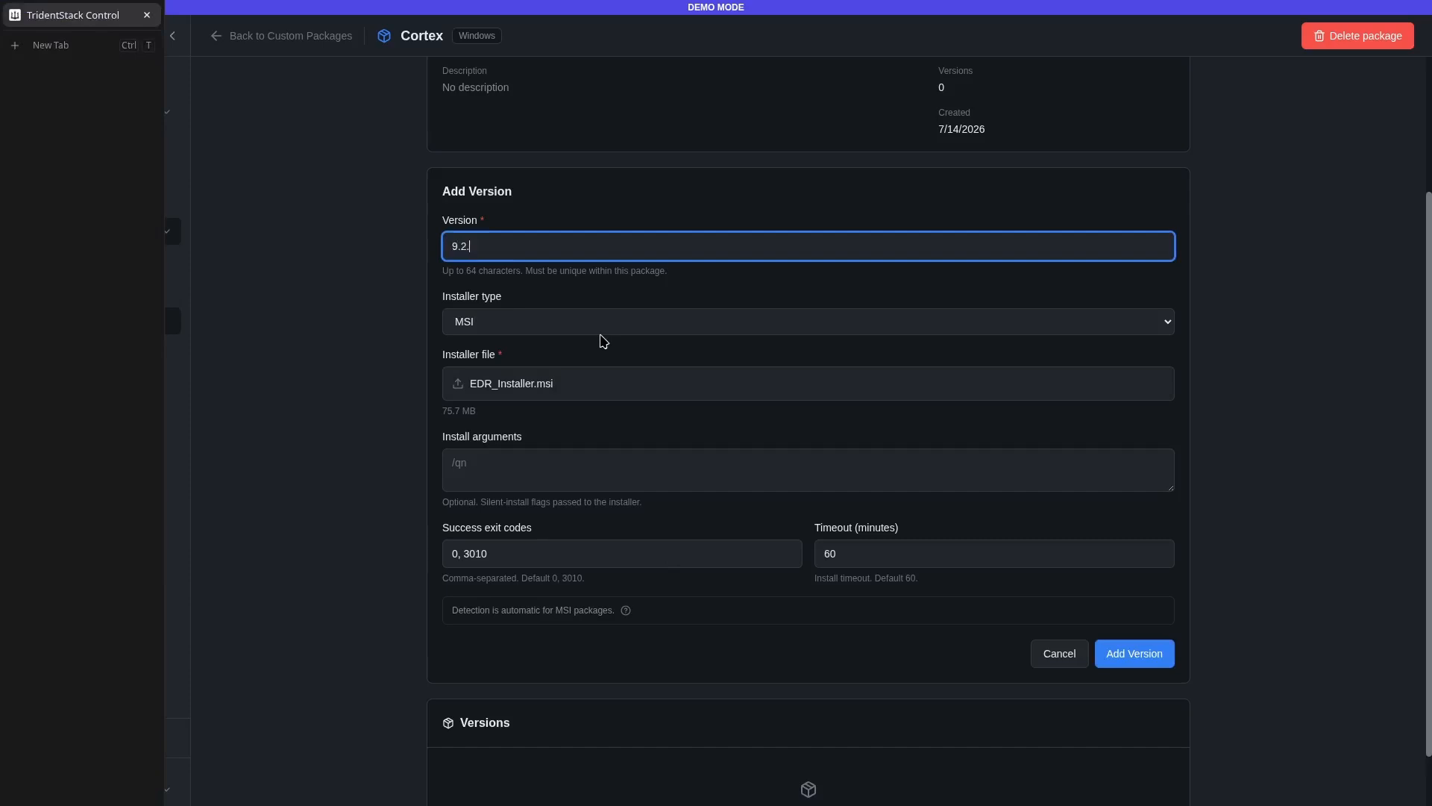
pyautogui.write('0.120')
pyautogui.click(307, 282)
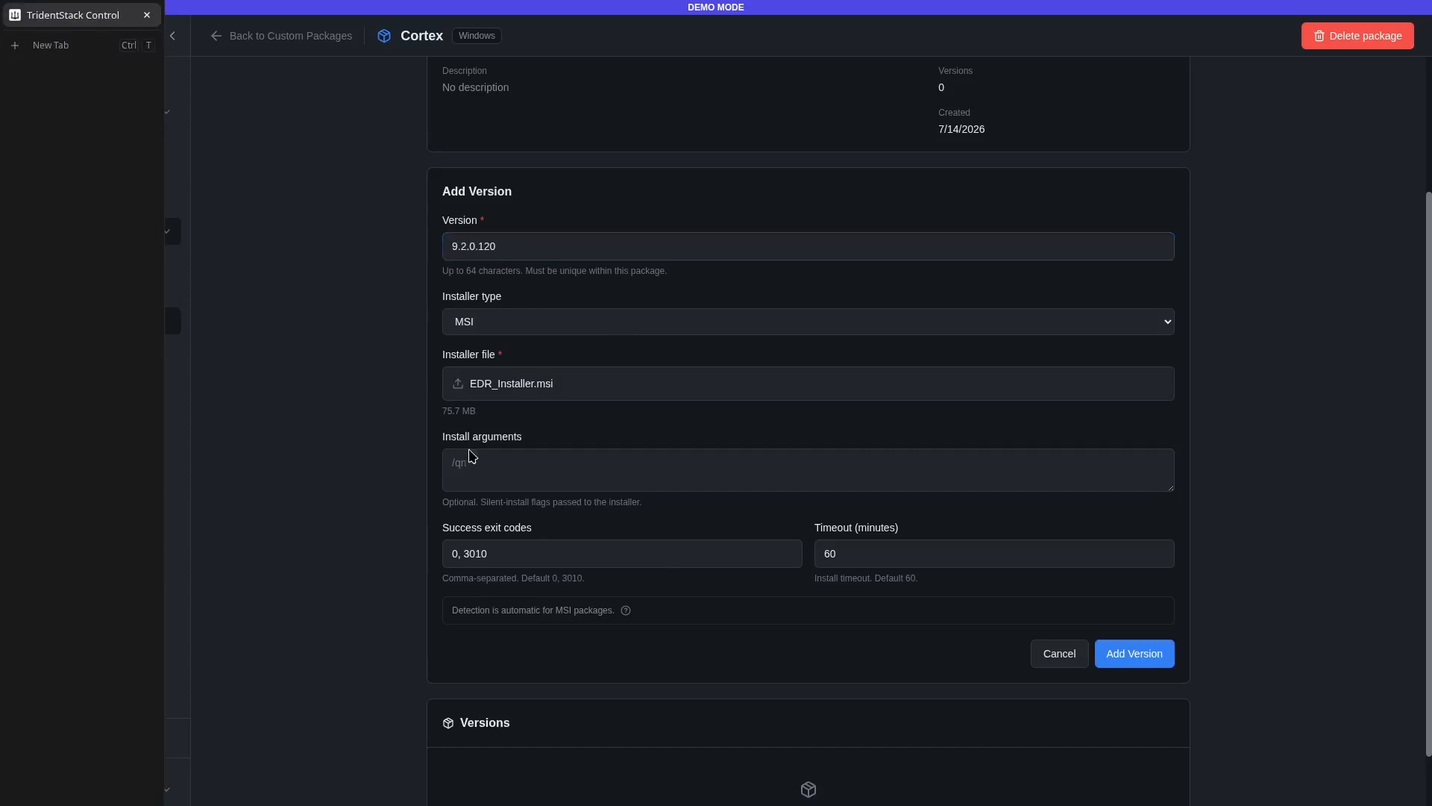
pyautogui.click(477, 461)
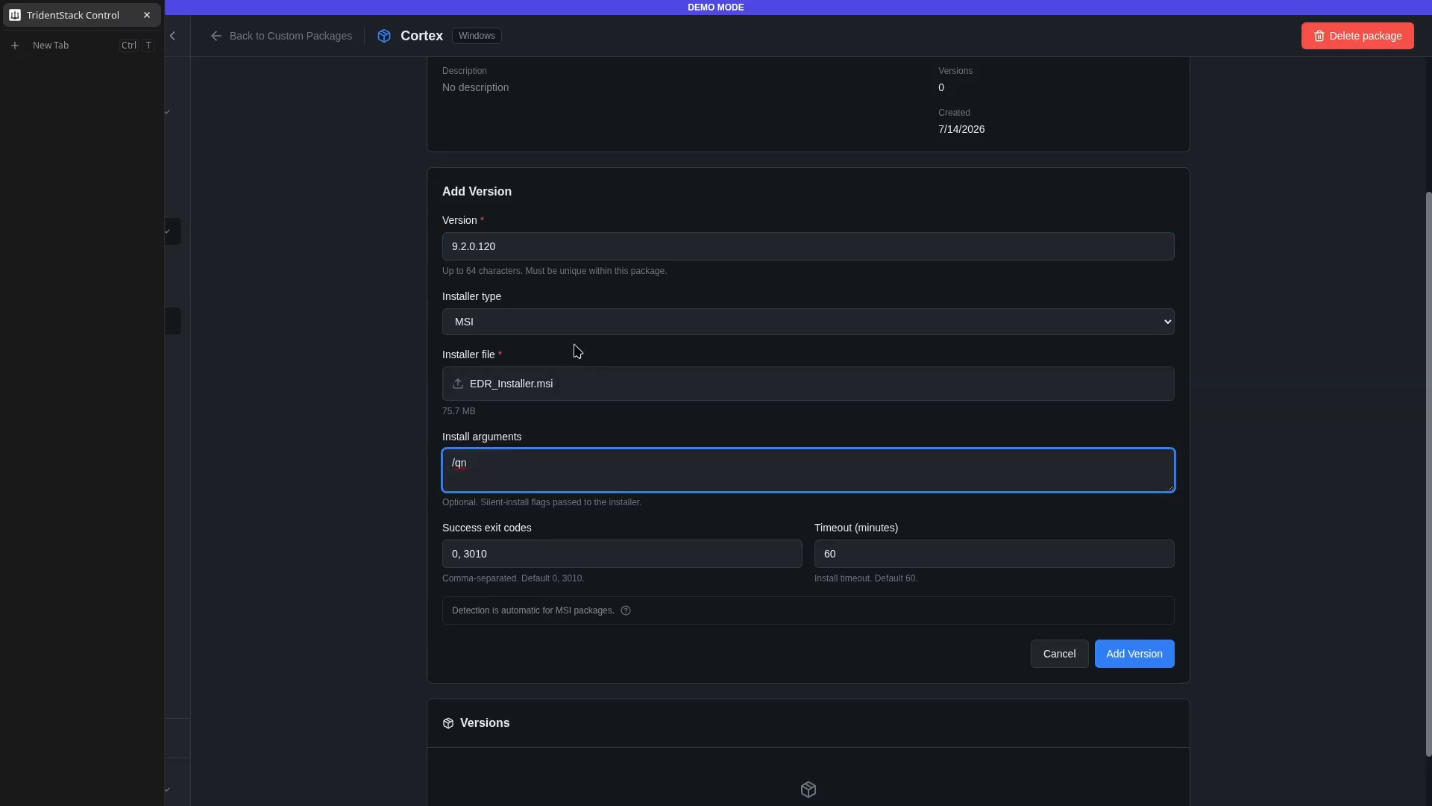
# - Keep MSI as the installer type and add the version to the Cortex package, uploading its installer
pyautogui.click(599, 319)
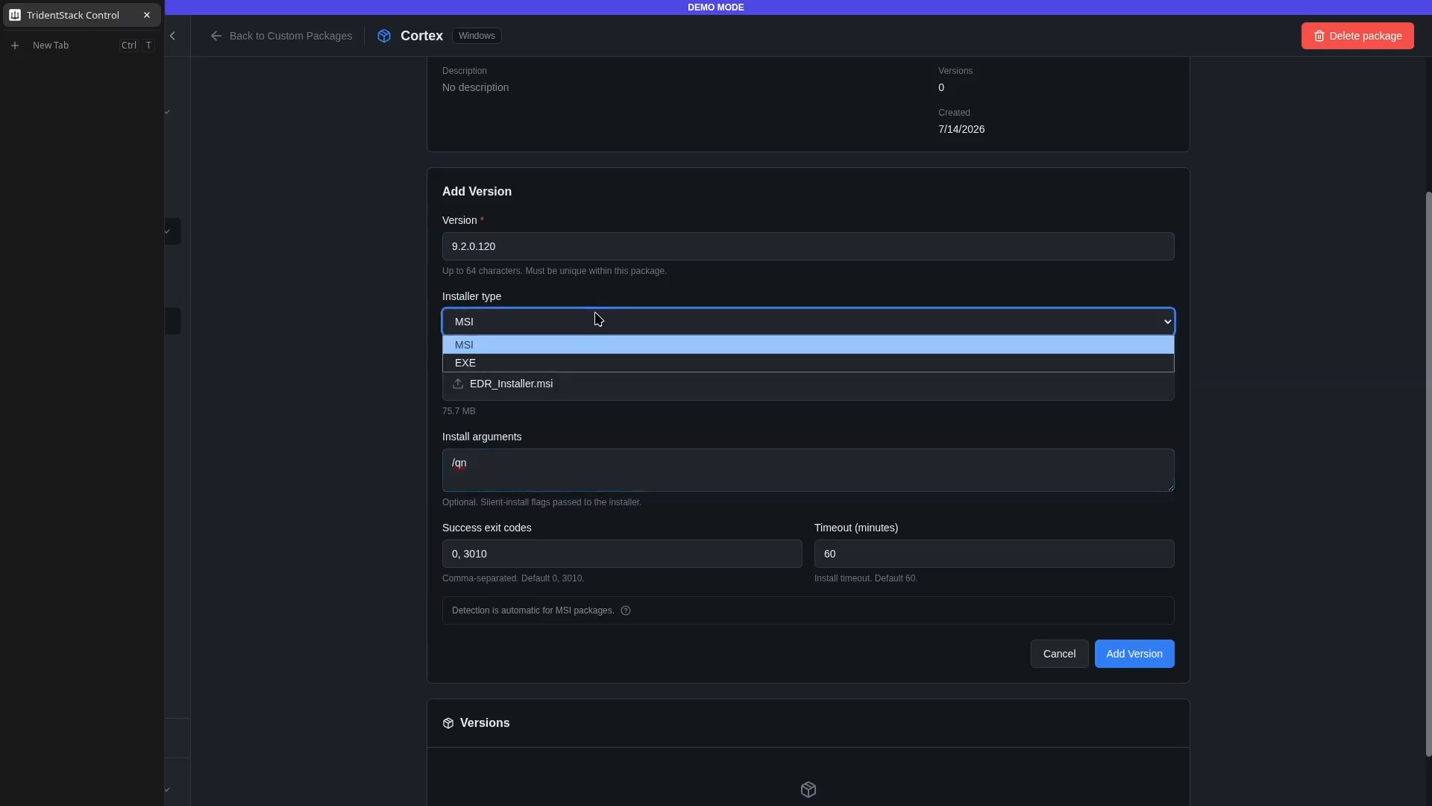
pyautogui.click(593, 345)
pyautogui.moveTo(575, 457); pyautogui.dragTo(444, 453)
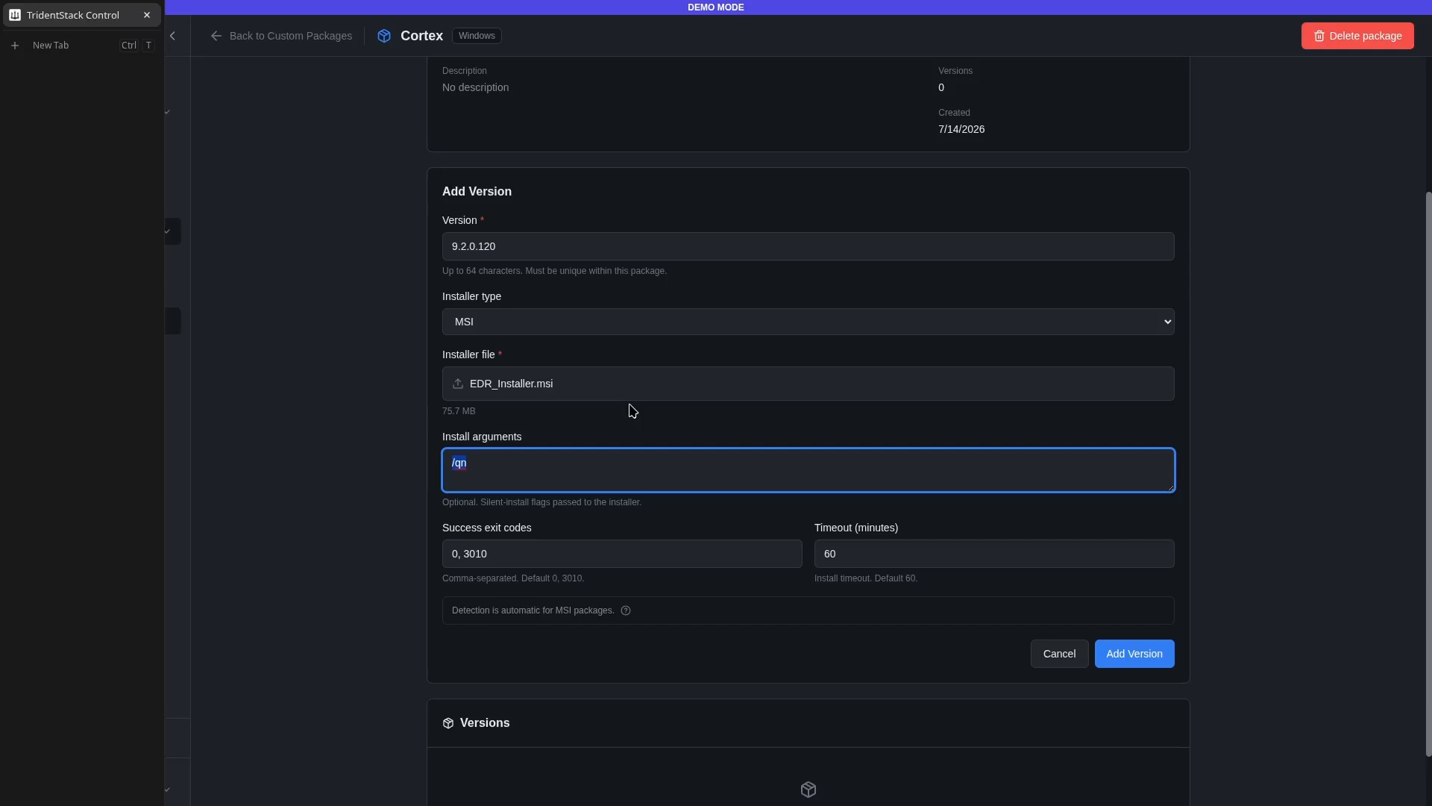
pyautogui.click(384, 365)
pyautogui.scroll(2, 433, 367)
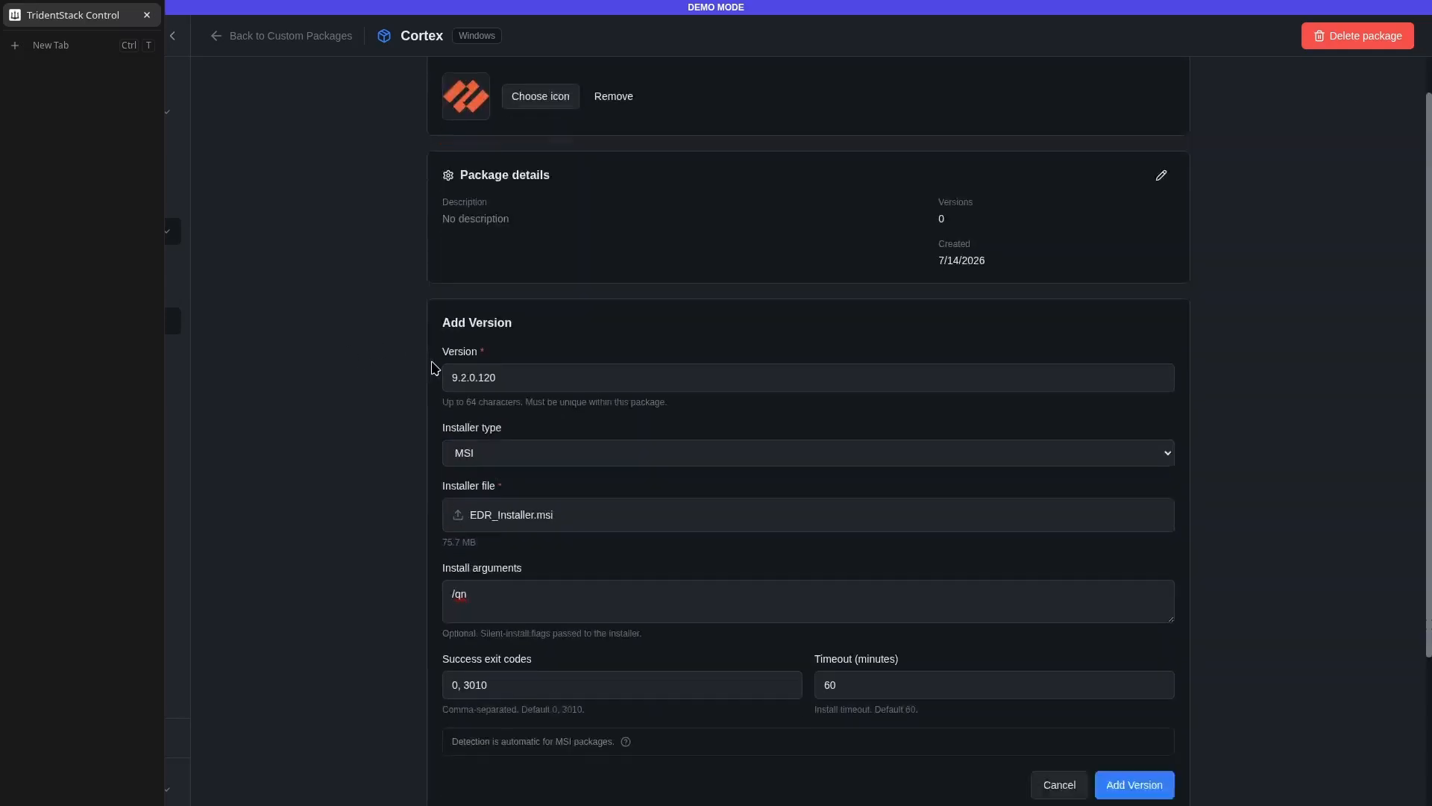
pyautogui.scroll(-3, 666, 457)
pyautogui.scroll(4, 647, 327)
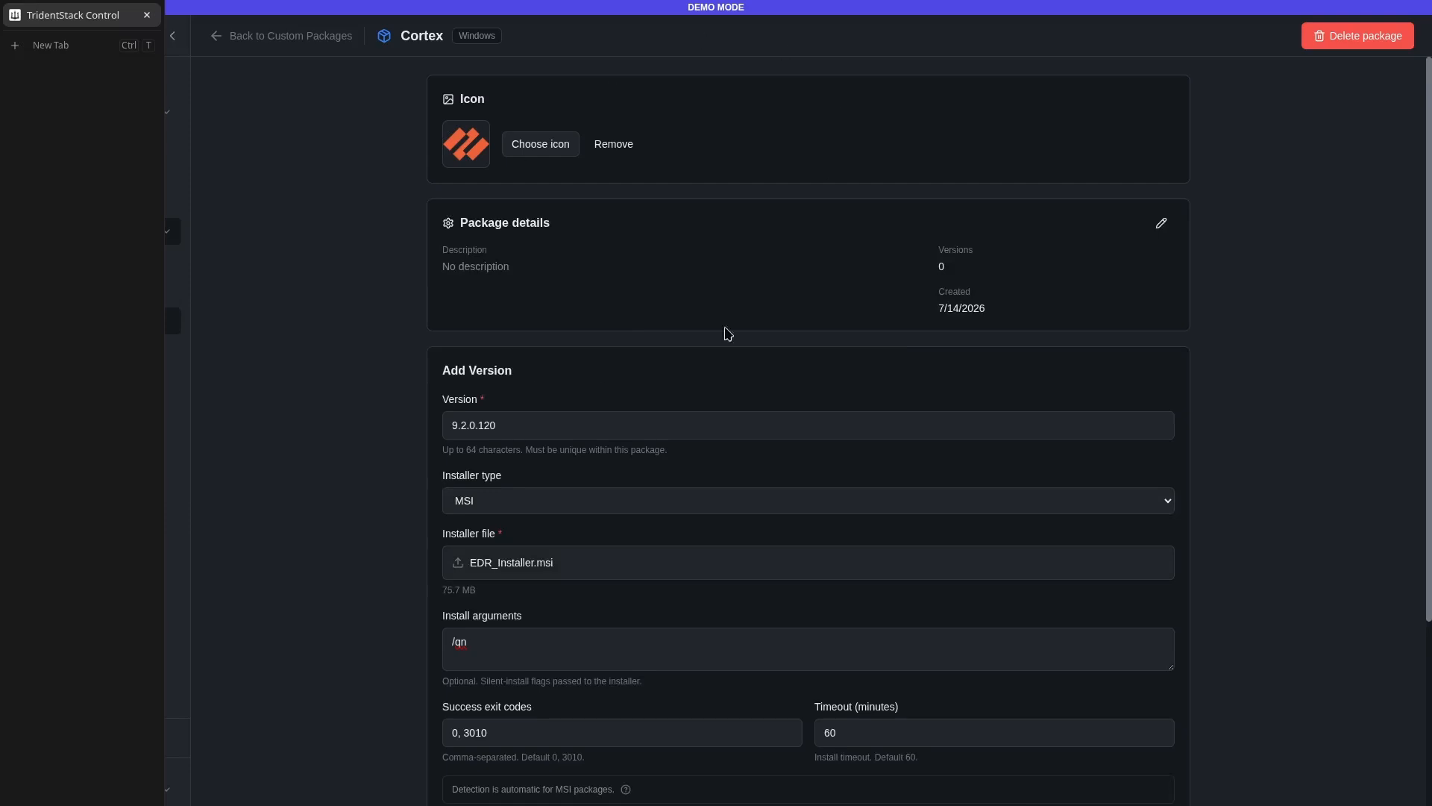
pyautogui.scroll(-3, 896, 321)
pyautogui.click(1149, 619)
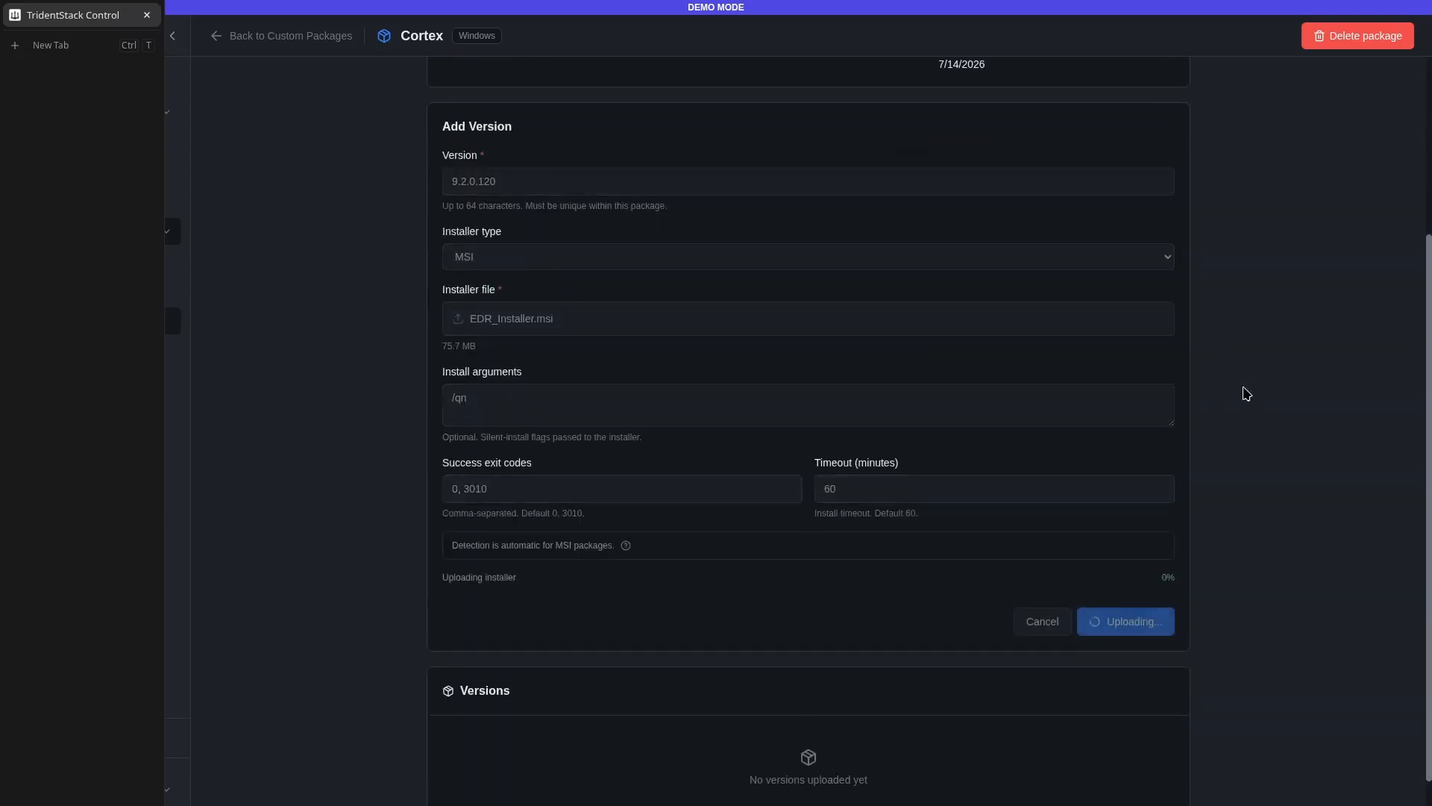
pyautogui.moveTo(449, 578); pyautogui.dragTo(1236, 555)
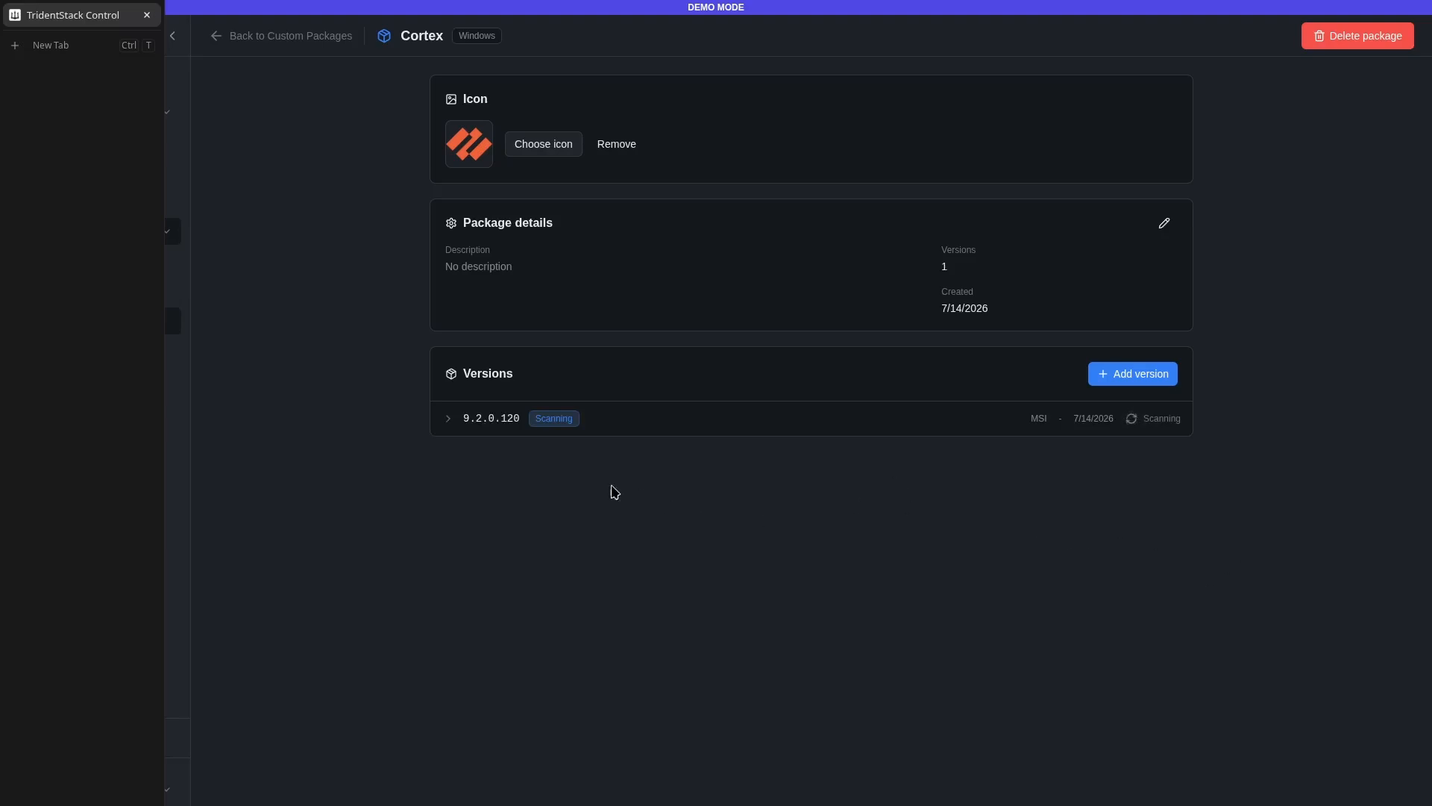
# - Examine version 9.2.0.120's extracted metadata, including its signature, SHA-256 hash and product code, and collapse it again
pyautogui.click(476, 431)
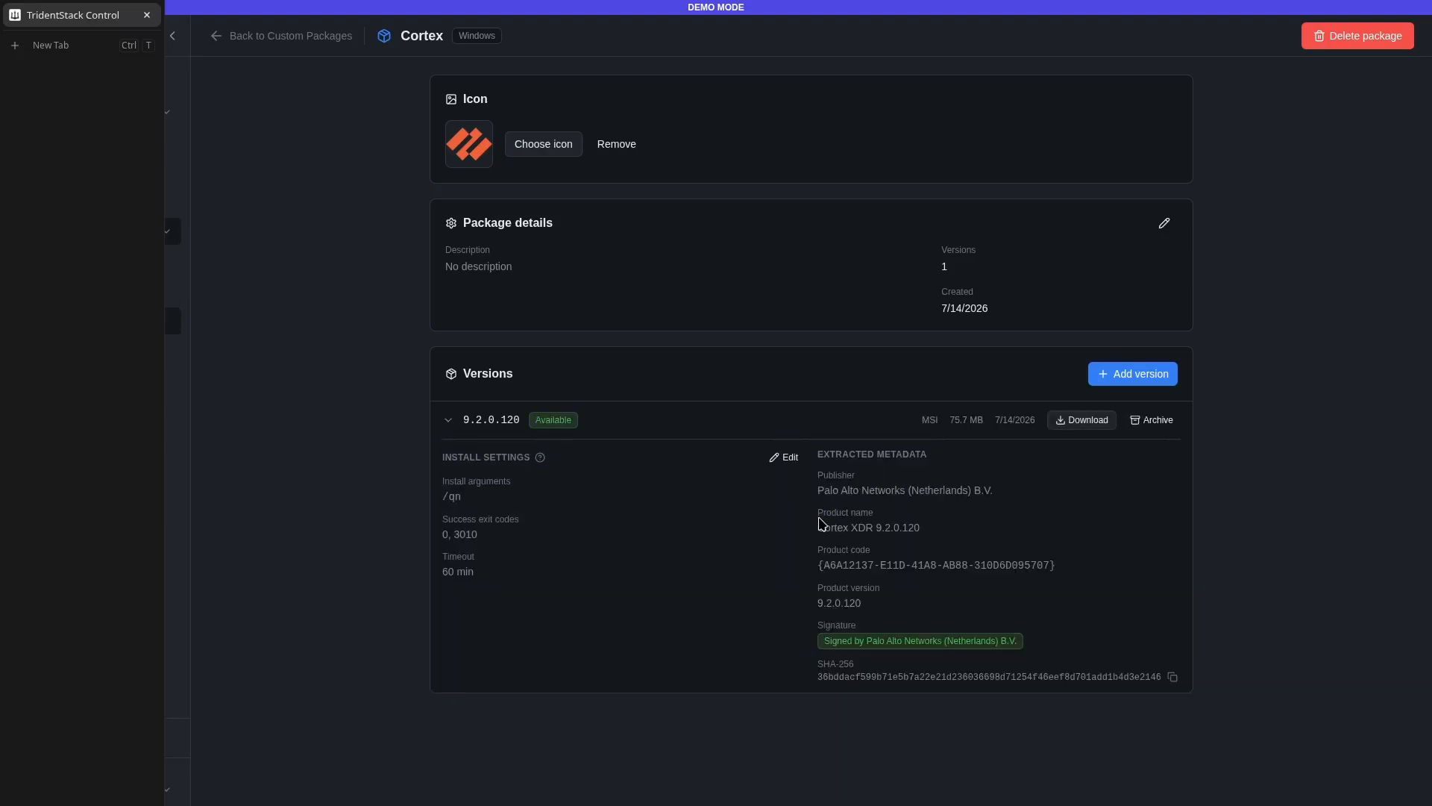
pyautogui.tripleClick(879, 636)
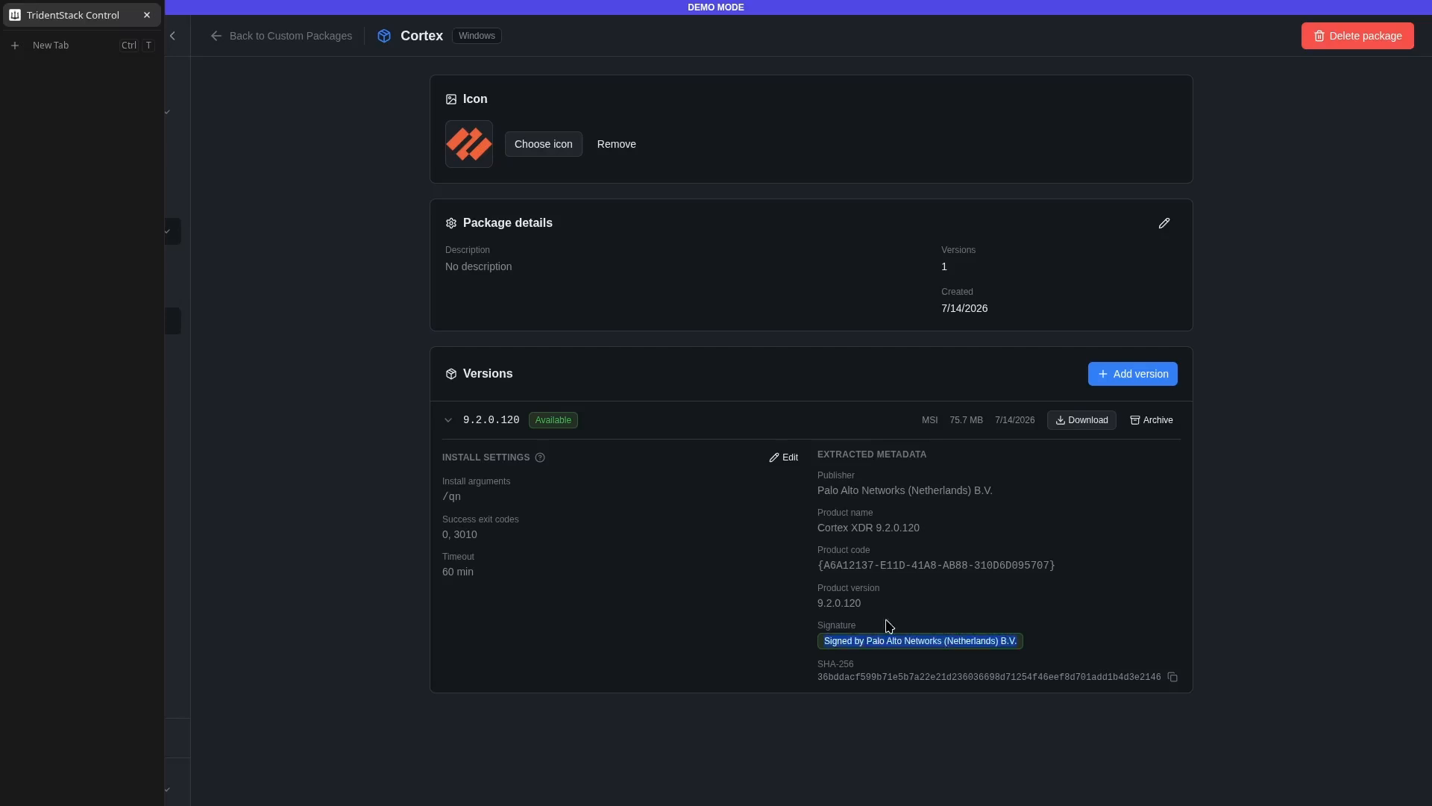
pyautogui.tripleClick(908, 681)
pyautogui.tripleClick(879, 565)
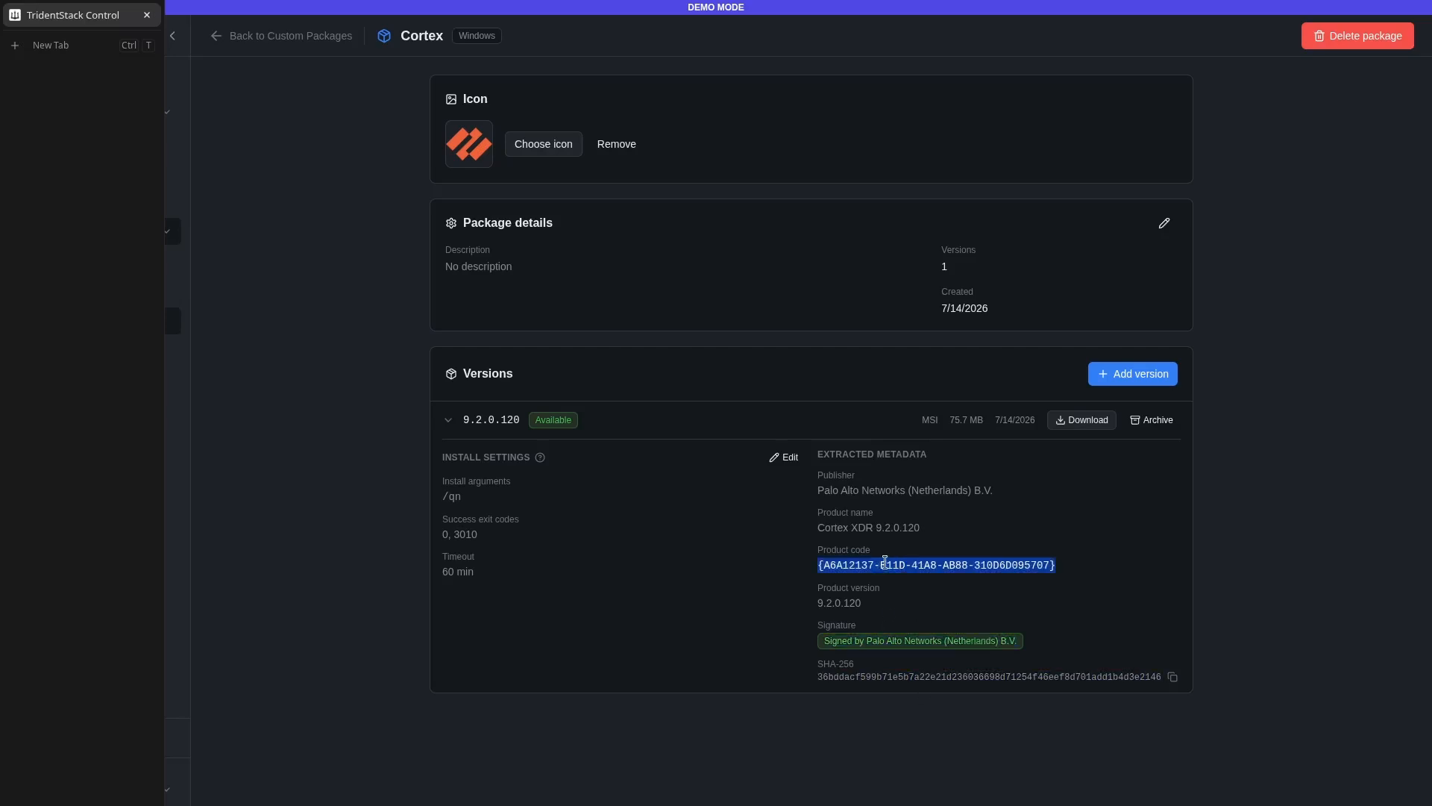
pyautogui.click(668, 603)
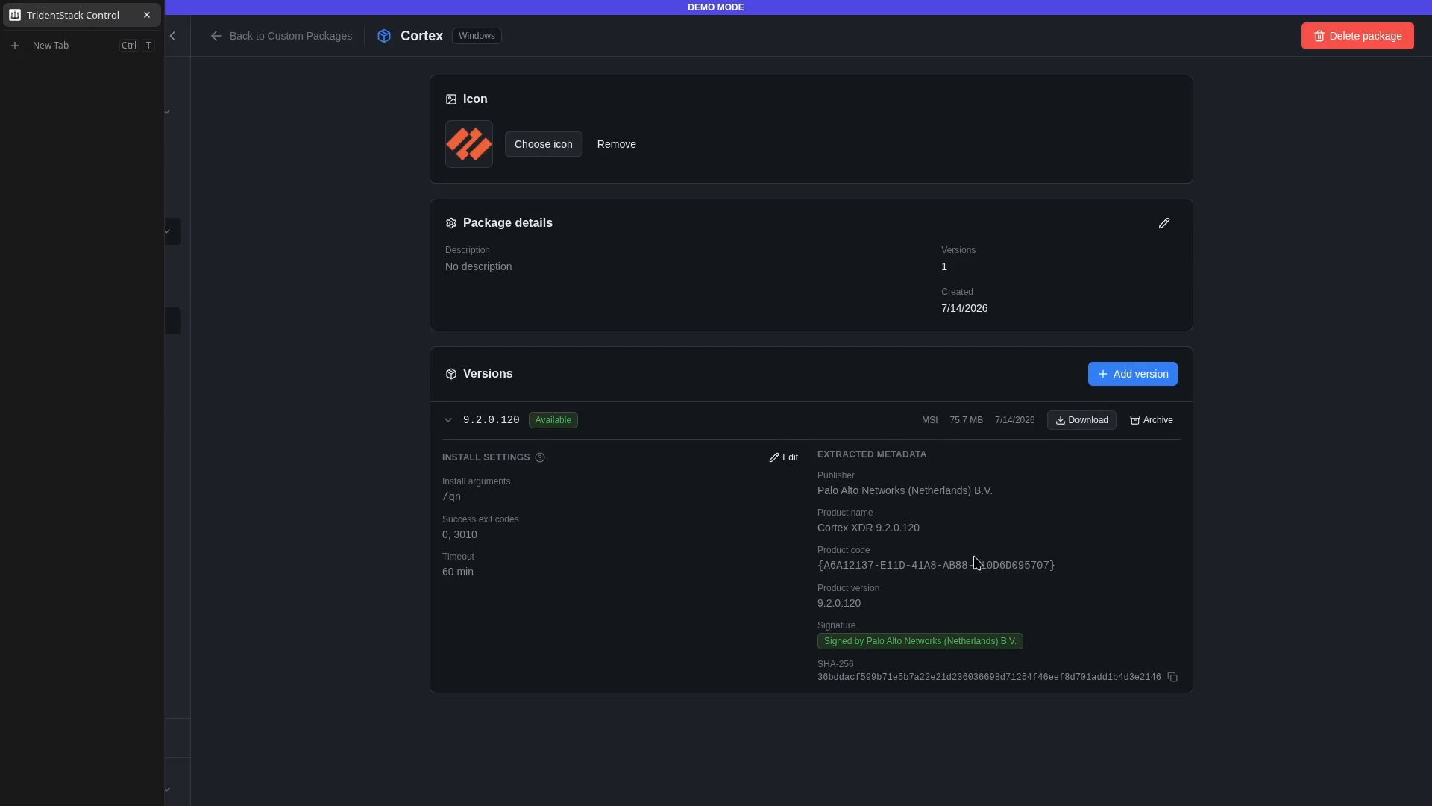
pyautogui.click(909, 562)
pyautogui.click(464, 414)
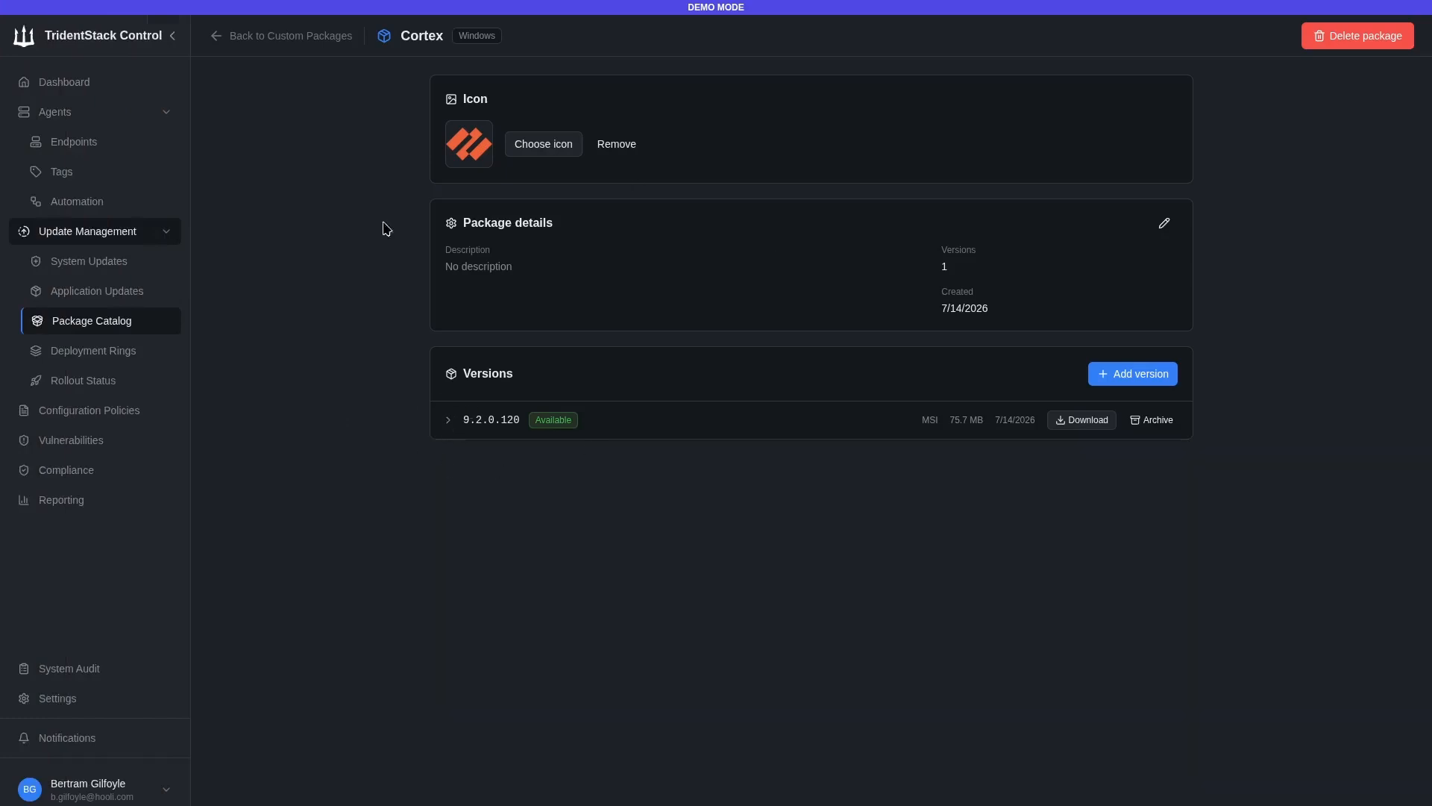
# - Return to the custom packages list and expand the Cortex entry to view its details
pyautogui.moveTo(384, 227); pyautogui.dragTo(585, 338)
pyautogui.click(681, 562)
pyautogui.click(309, 35)
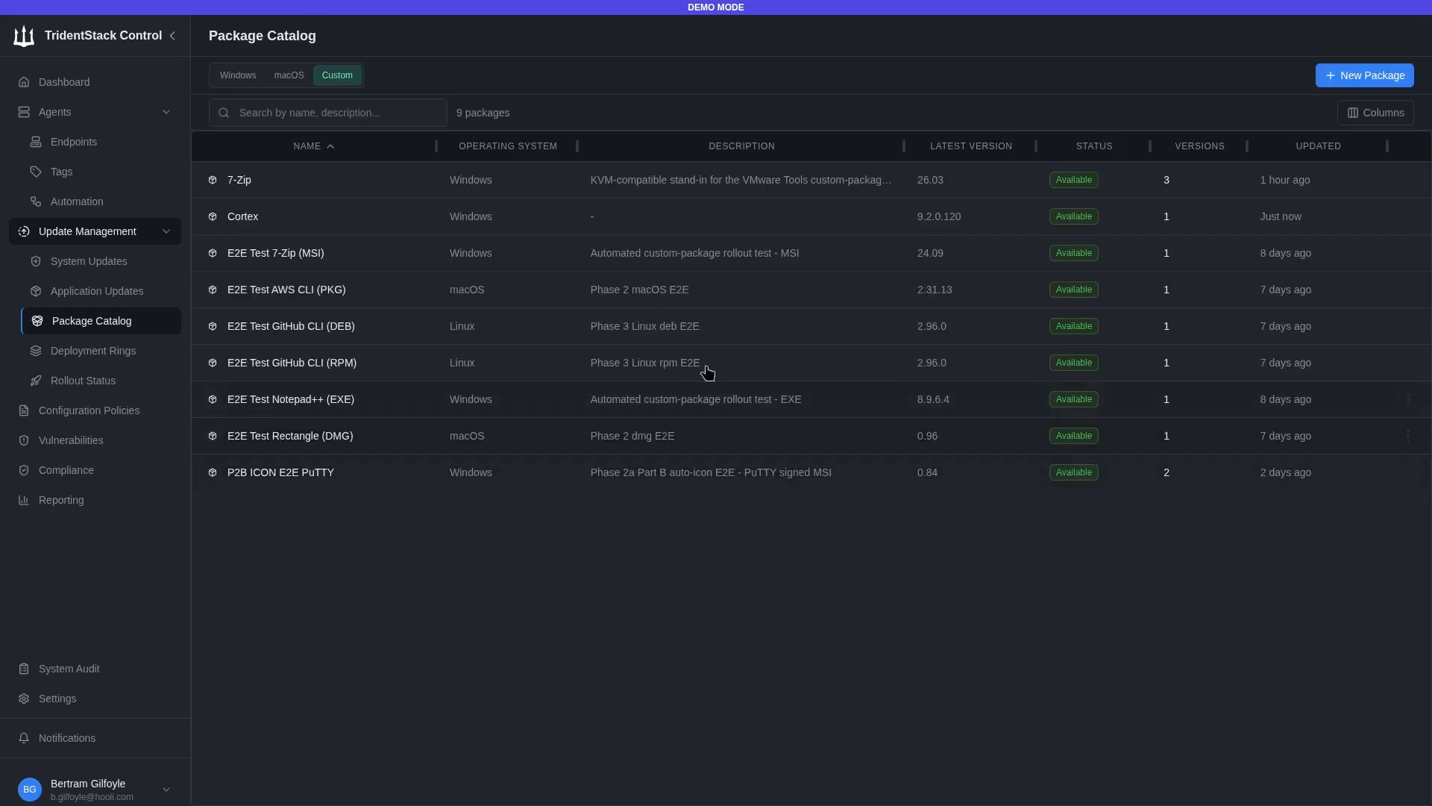
pyautogui.click(417, 216)
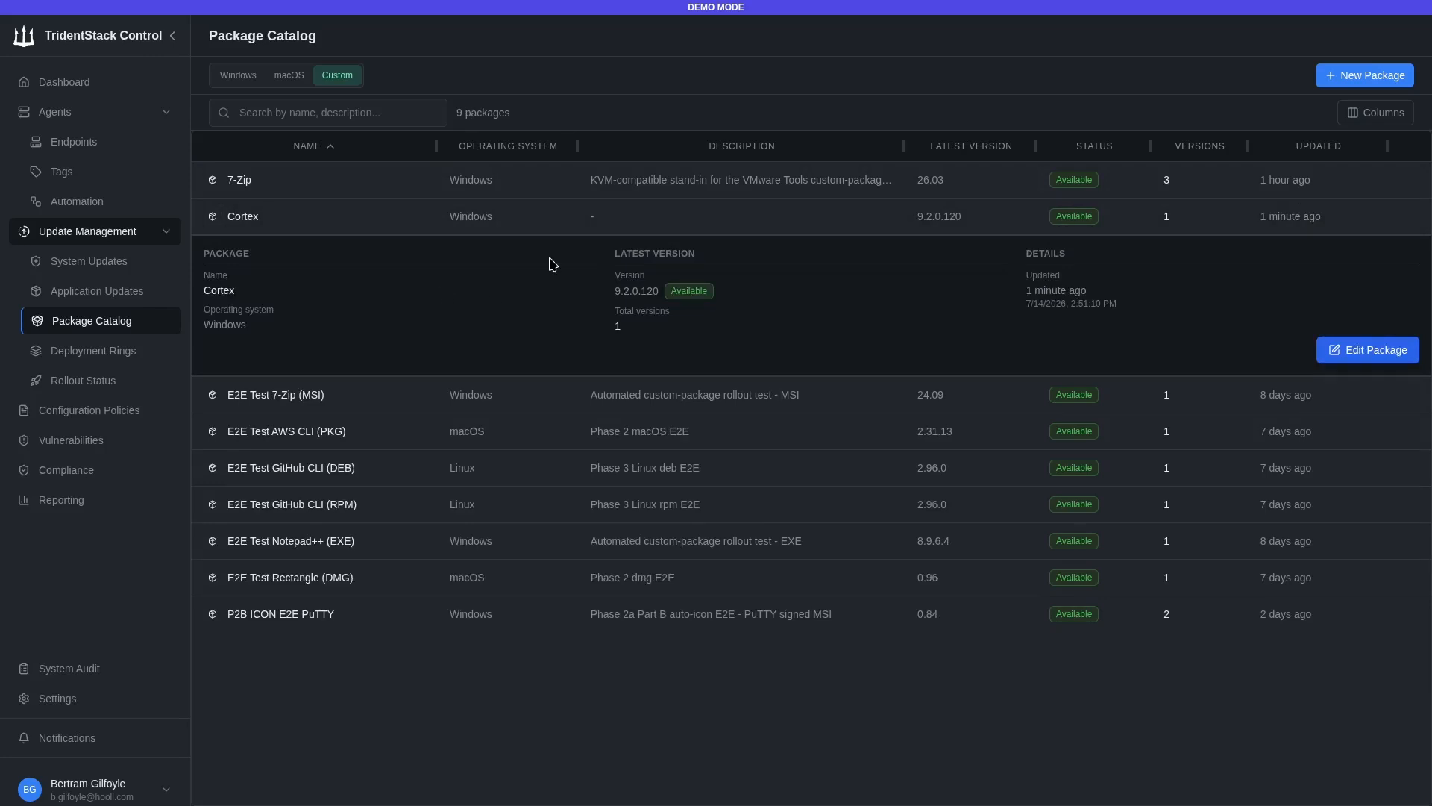
# - Open the list of registered endpoints, reloading the page
pyautogui.click(103, 145)
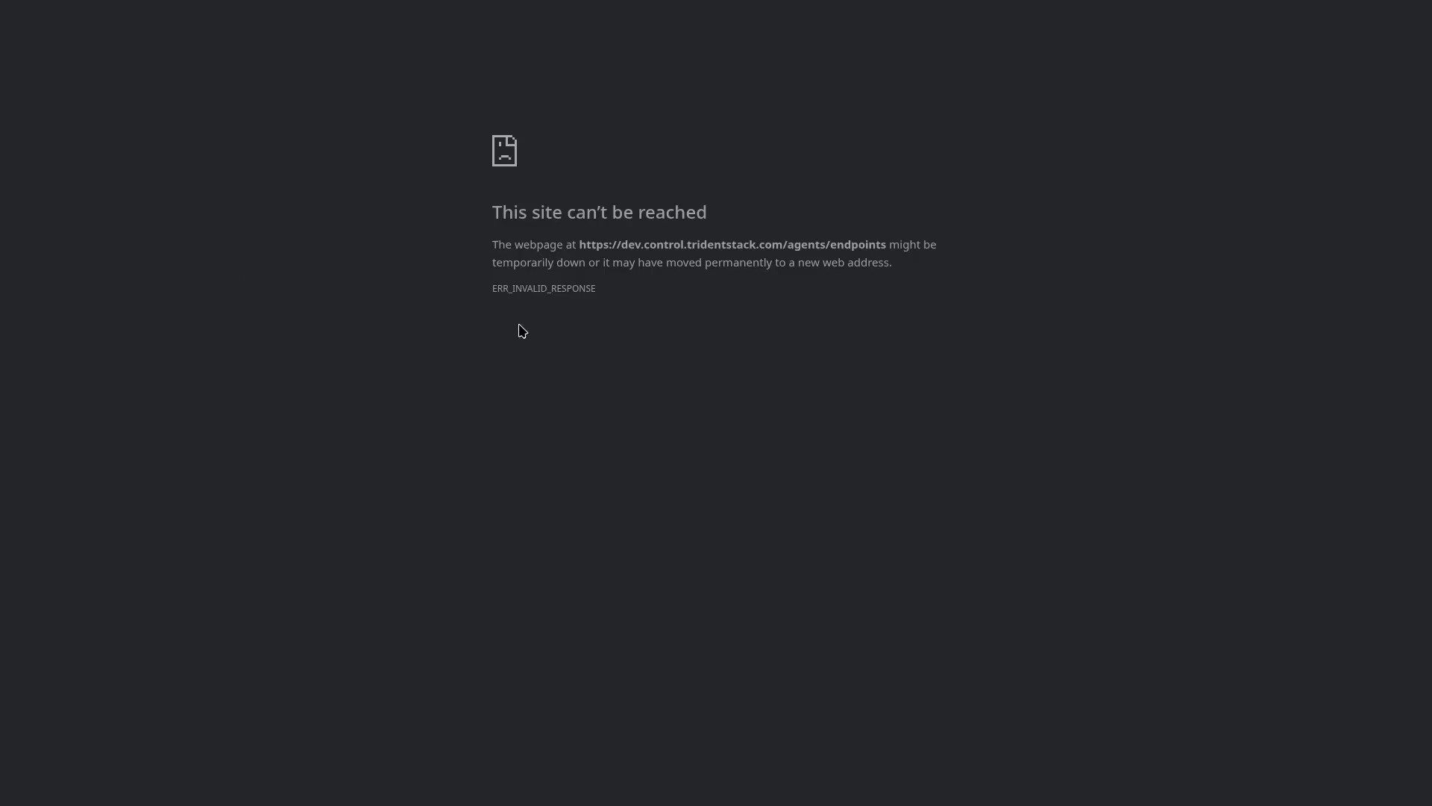
pyautogui.press('F5')
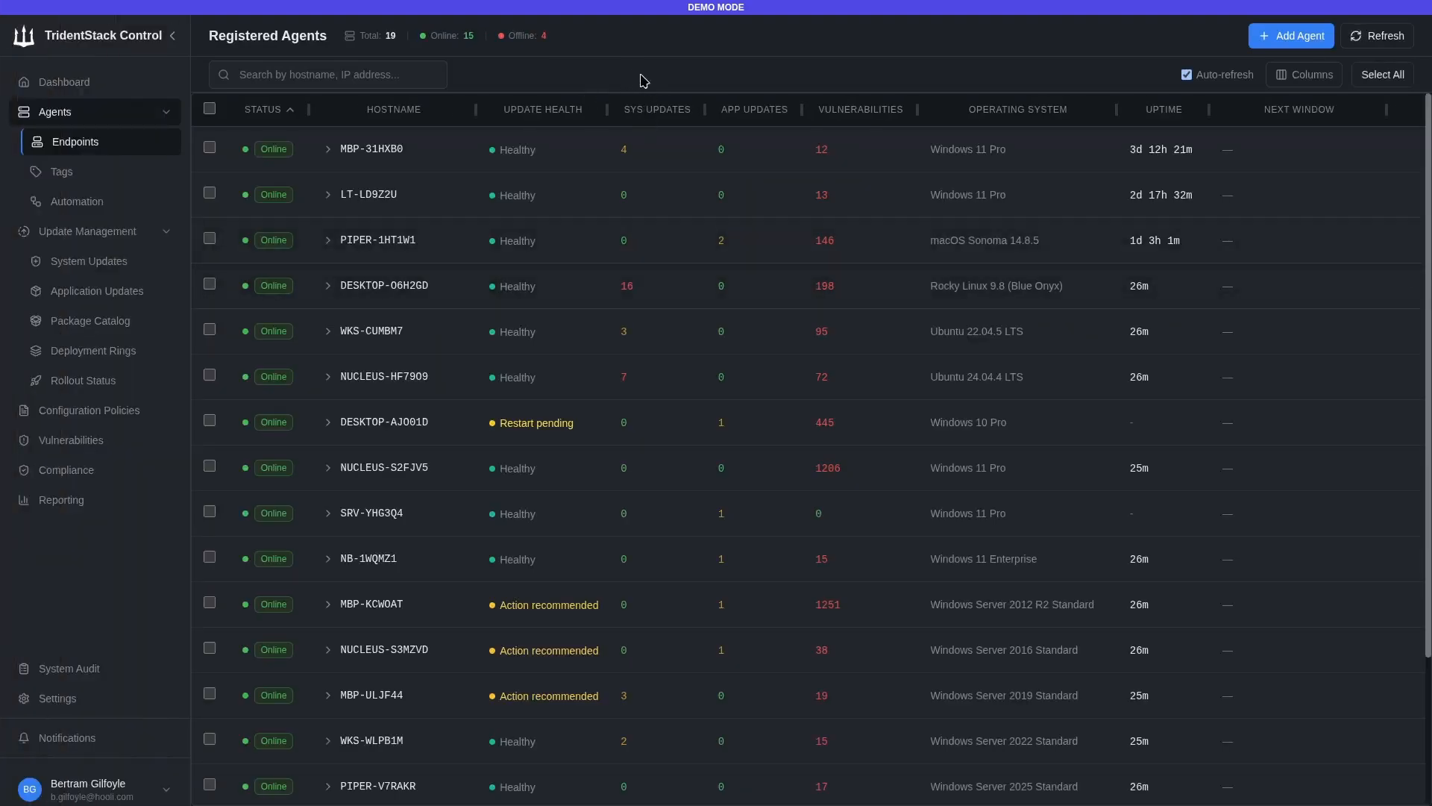
# - Select the endpoints PIPER-1HT1W1, DESKTOP-O6H2GD, WKS-CUMBM7 and NUCLEUS-HF79O9
pyautogui.click(210, 238)
pyautogui.click(210, 283)
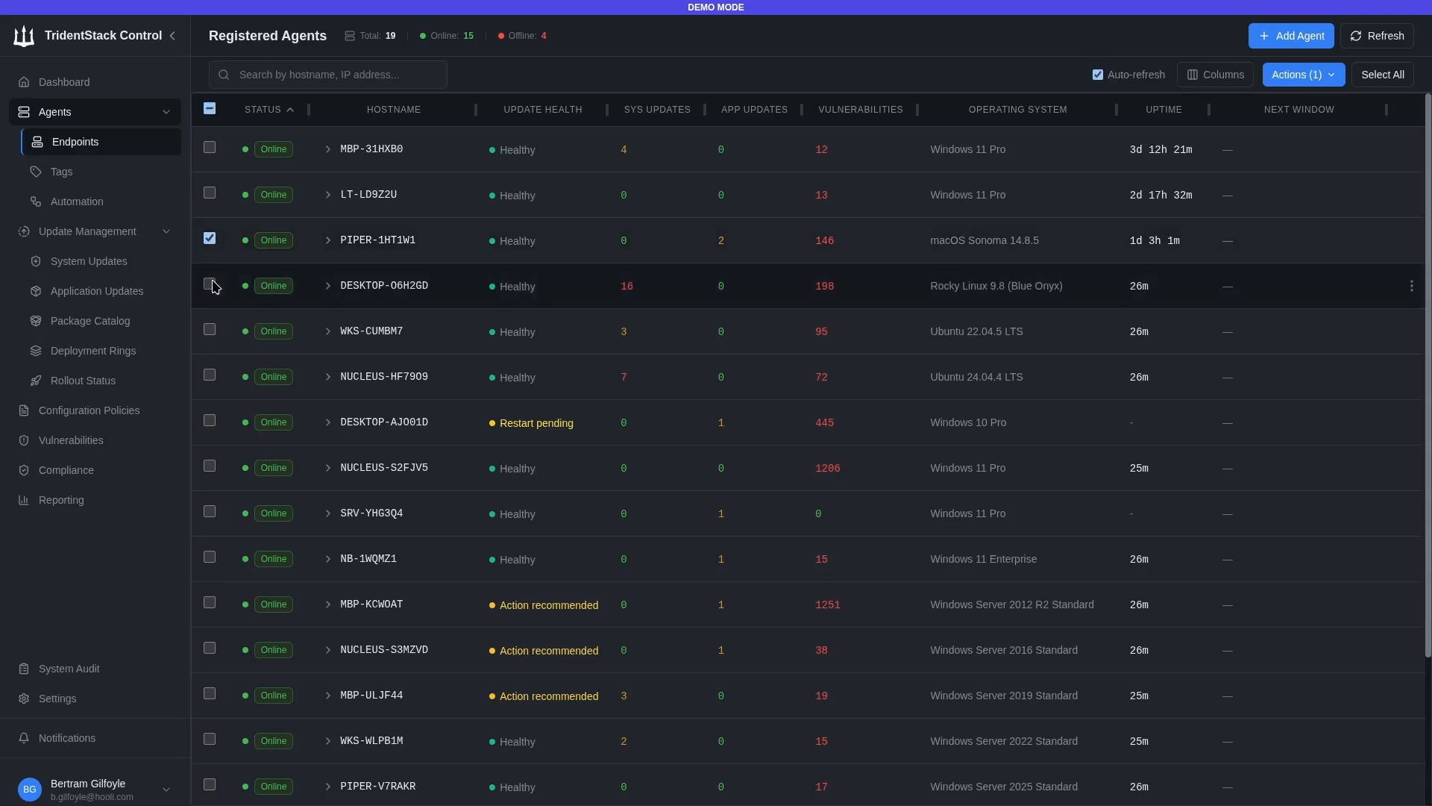
pyautogui.click(210, 329)
pyautogui.click(216, 378)
pyautogui.click(210, 374)
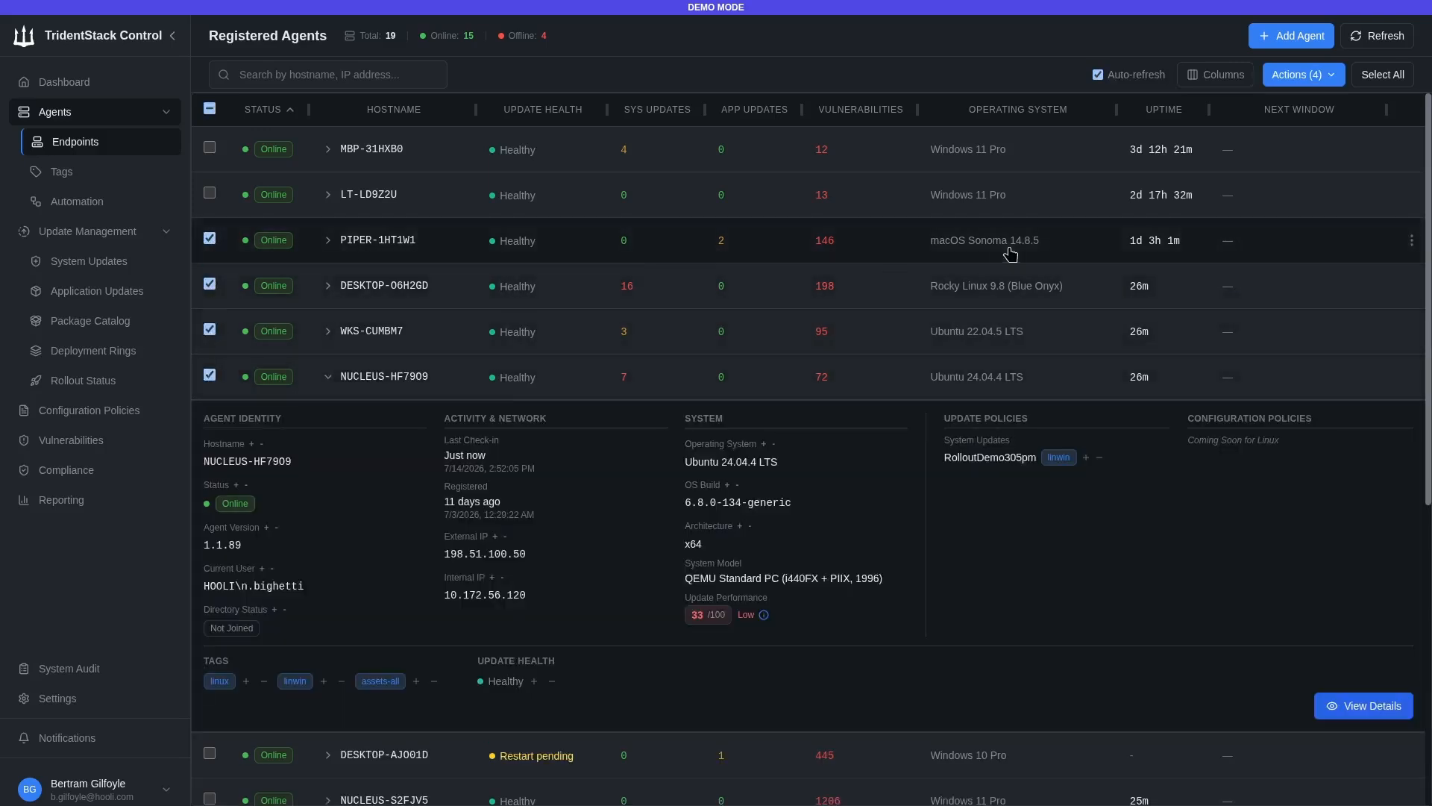
# - Try to find "cortex" among the custom packages to deploy to the selected endpoints, and clear the selection
pyautogui.click(1312, 74)
pyautogui.click(1270, 224)
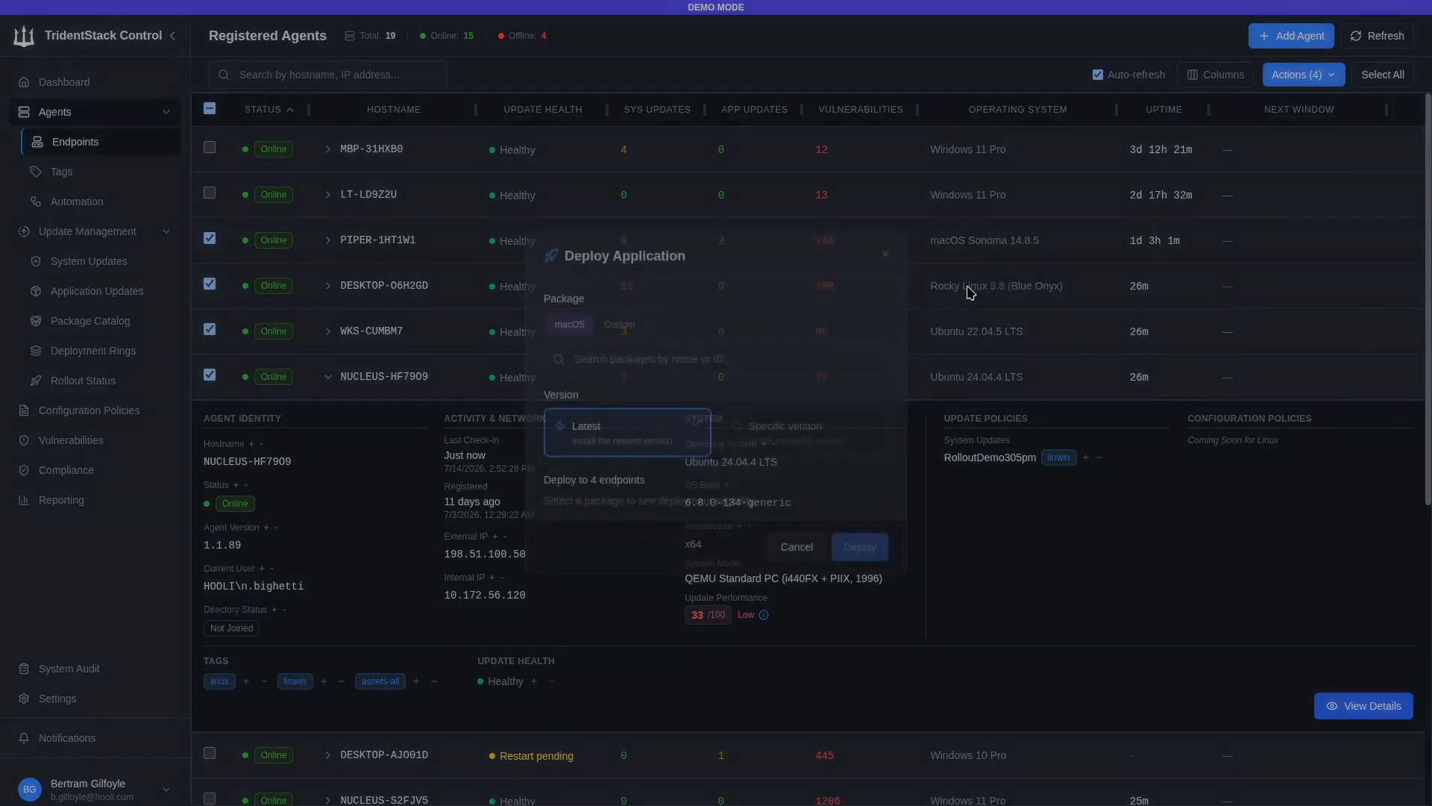
pyautogui.click(620, 324)
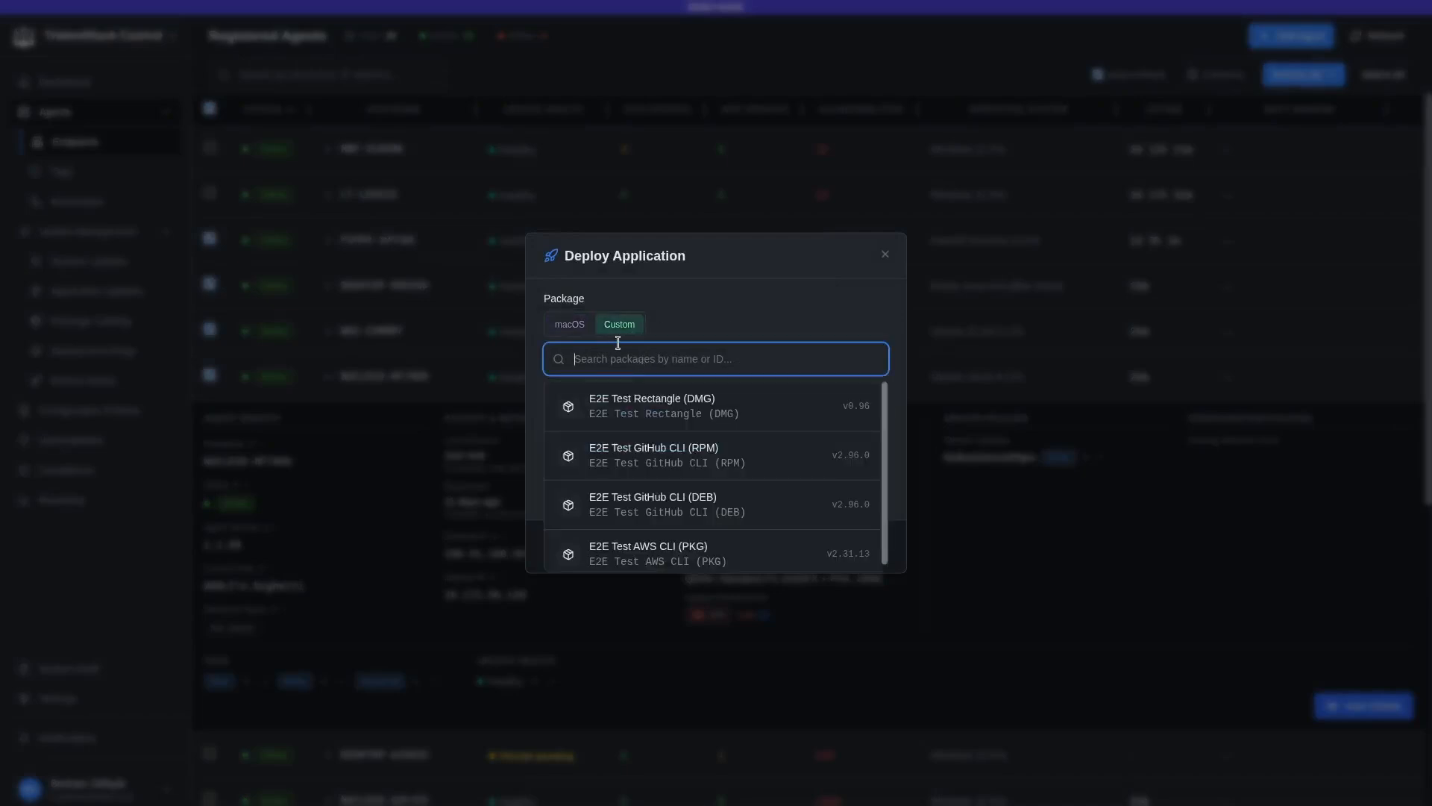
pyautogui.write('cortex')
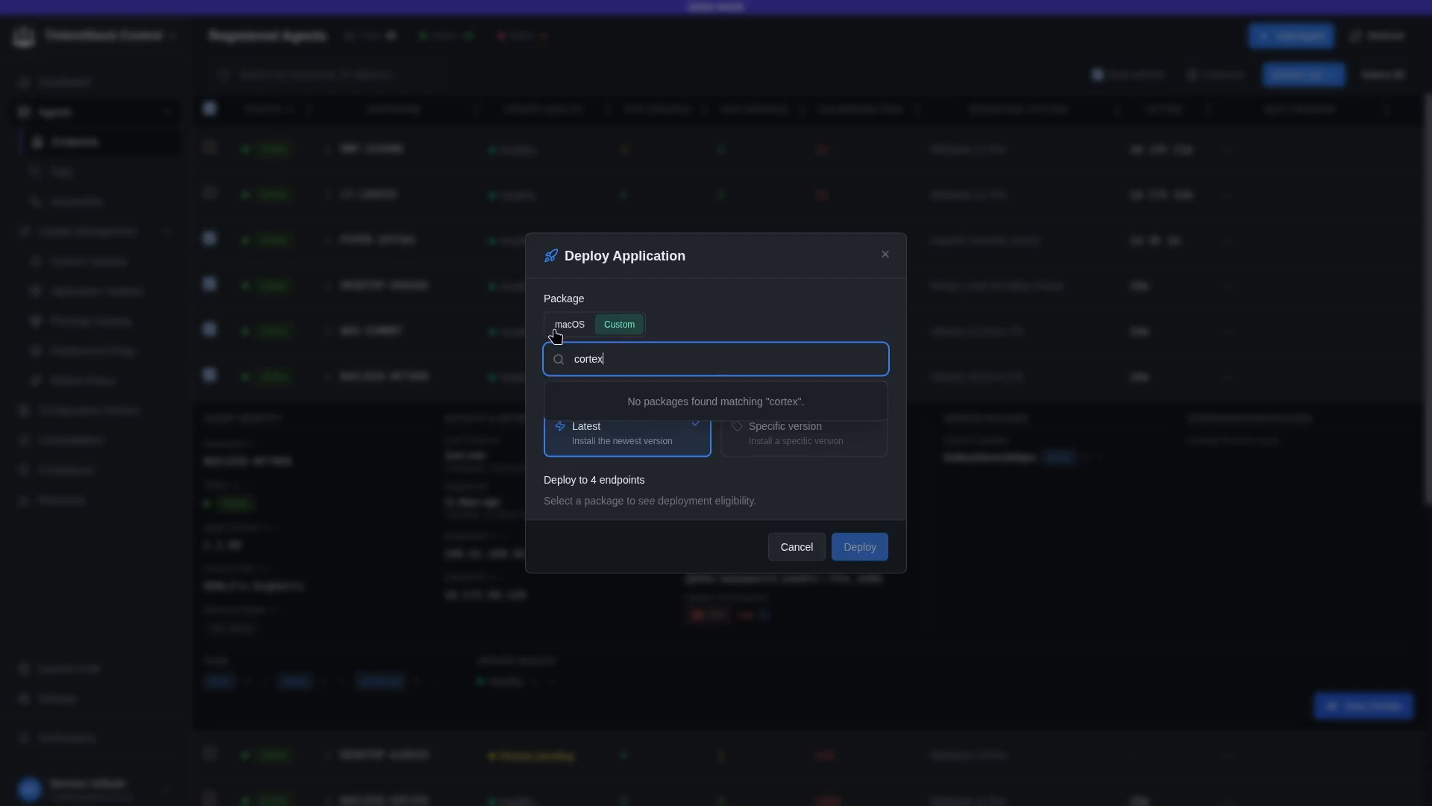
pyautogui.click(885, 254)
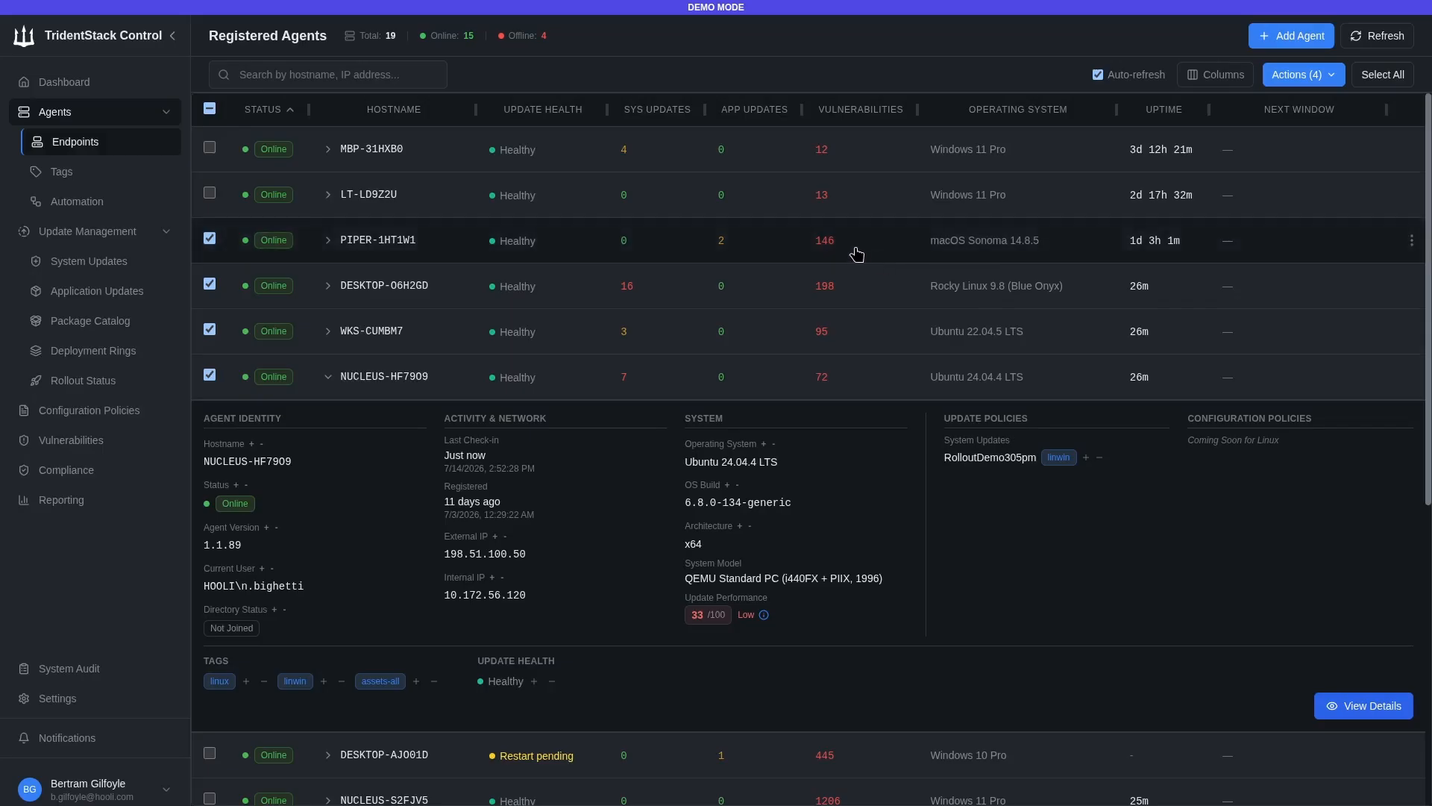
pyautogui.click(211, 109)
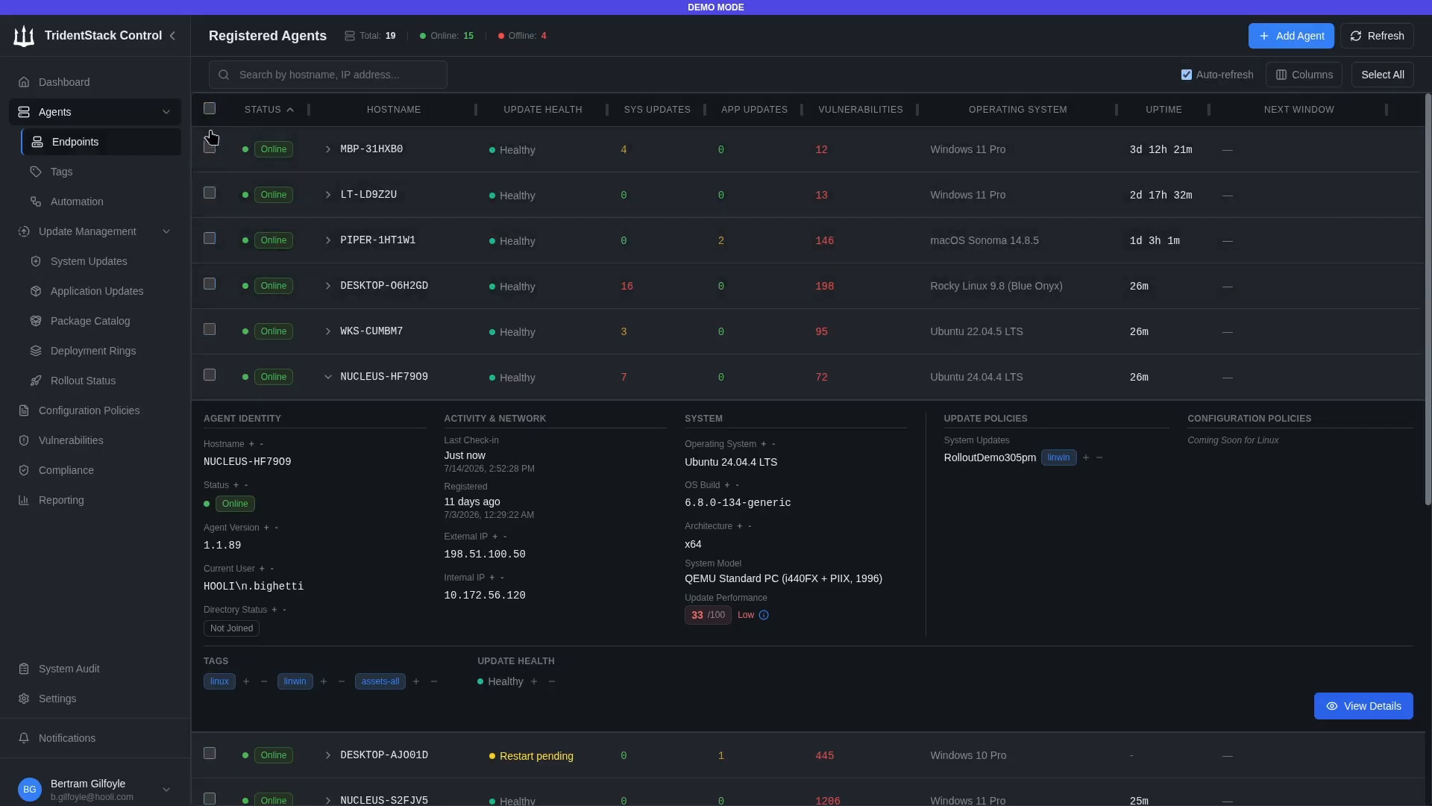
# - Select the endpoints MBP-31HXB0 and LT-LD9Z2U and start an application deployment to them
pyautogui.click(210, 147)
pyautogui.click(210, 193)
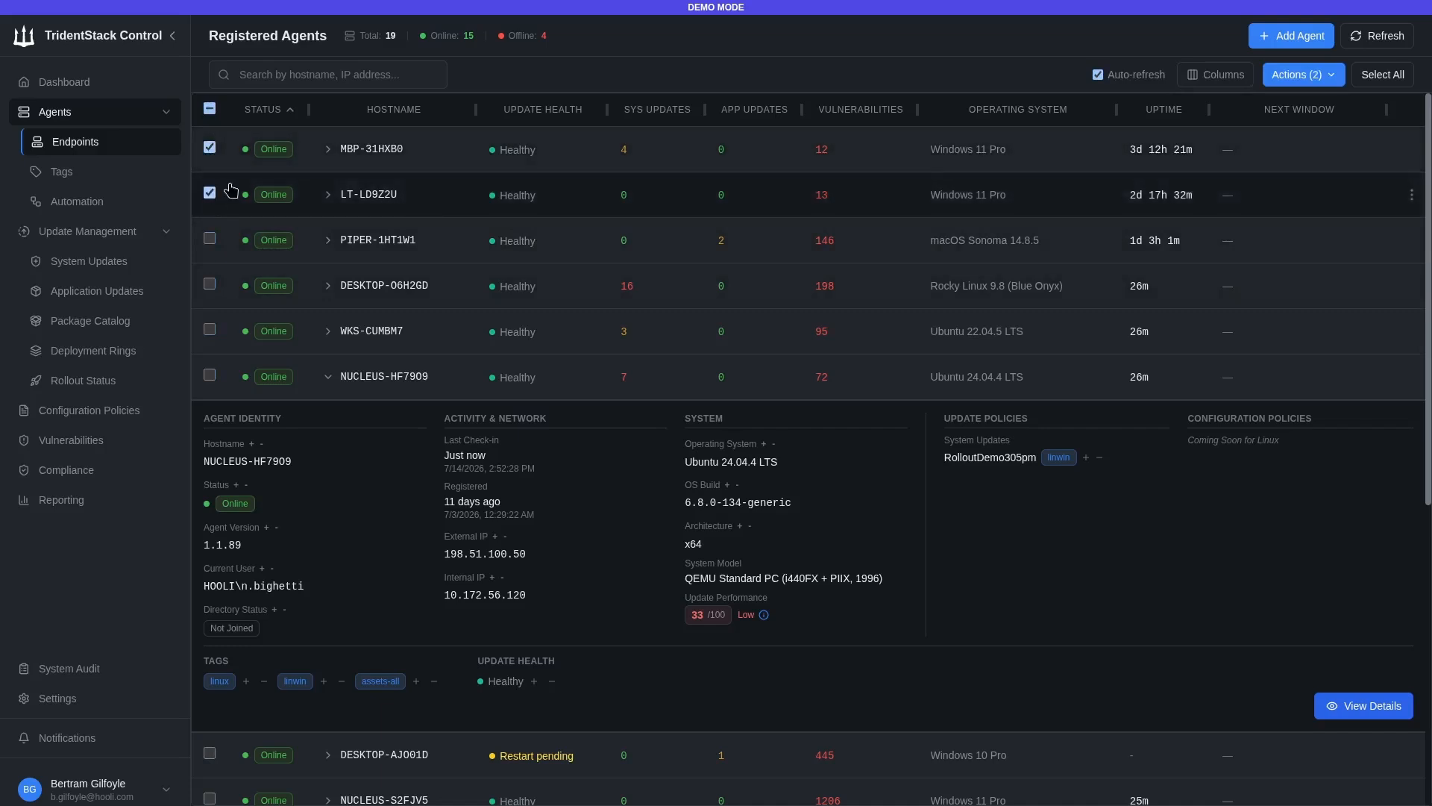
pyautogui.click(1322, 75)
pyautogui.click(1228, 217)
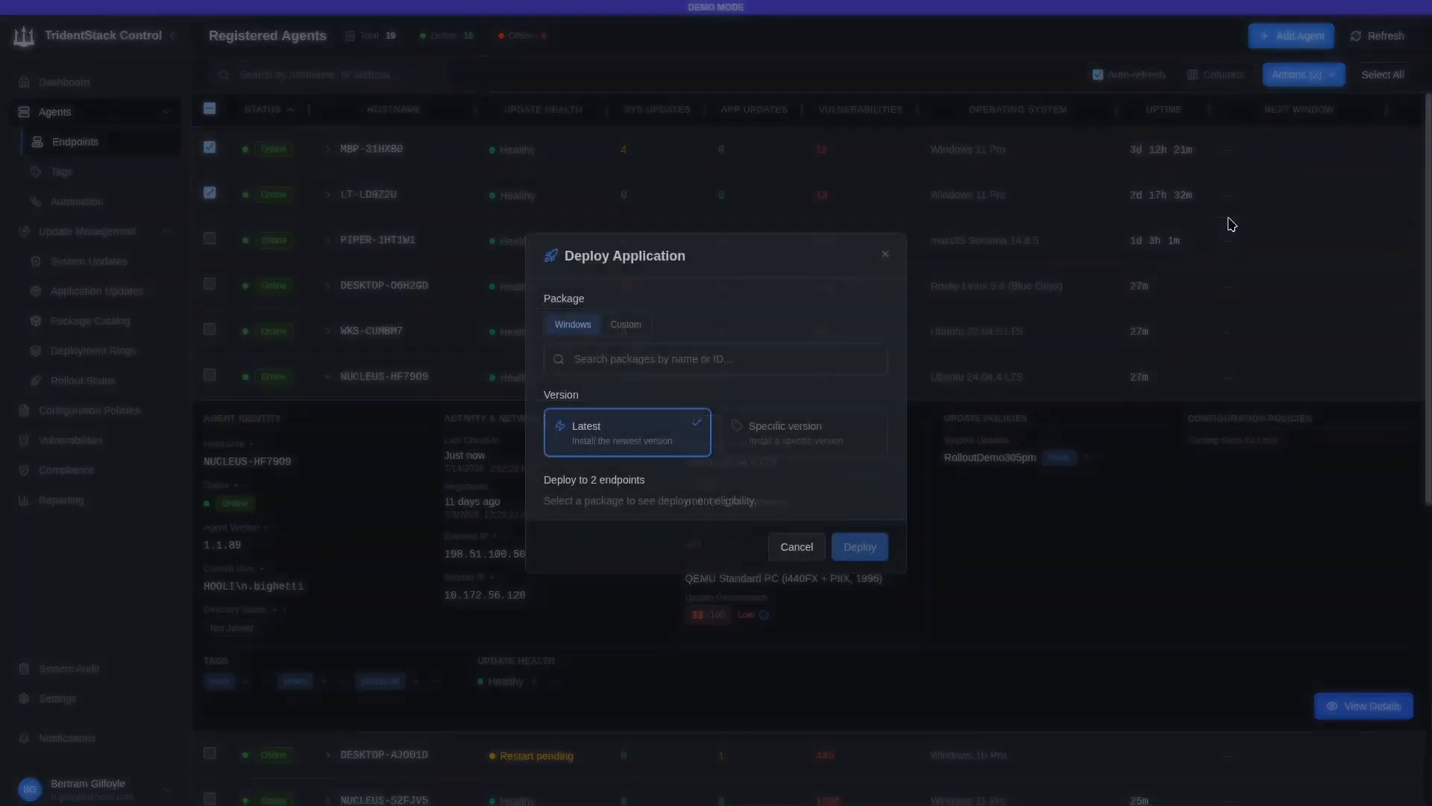
# - Find "cortex" among the custom packages, choose Cortex for deployment to the selected endpoints, and cancel without deploying
pyautogui.click(640, 361)
pyautogui.write('cortex')
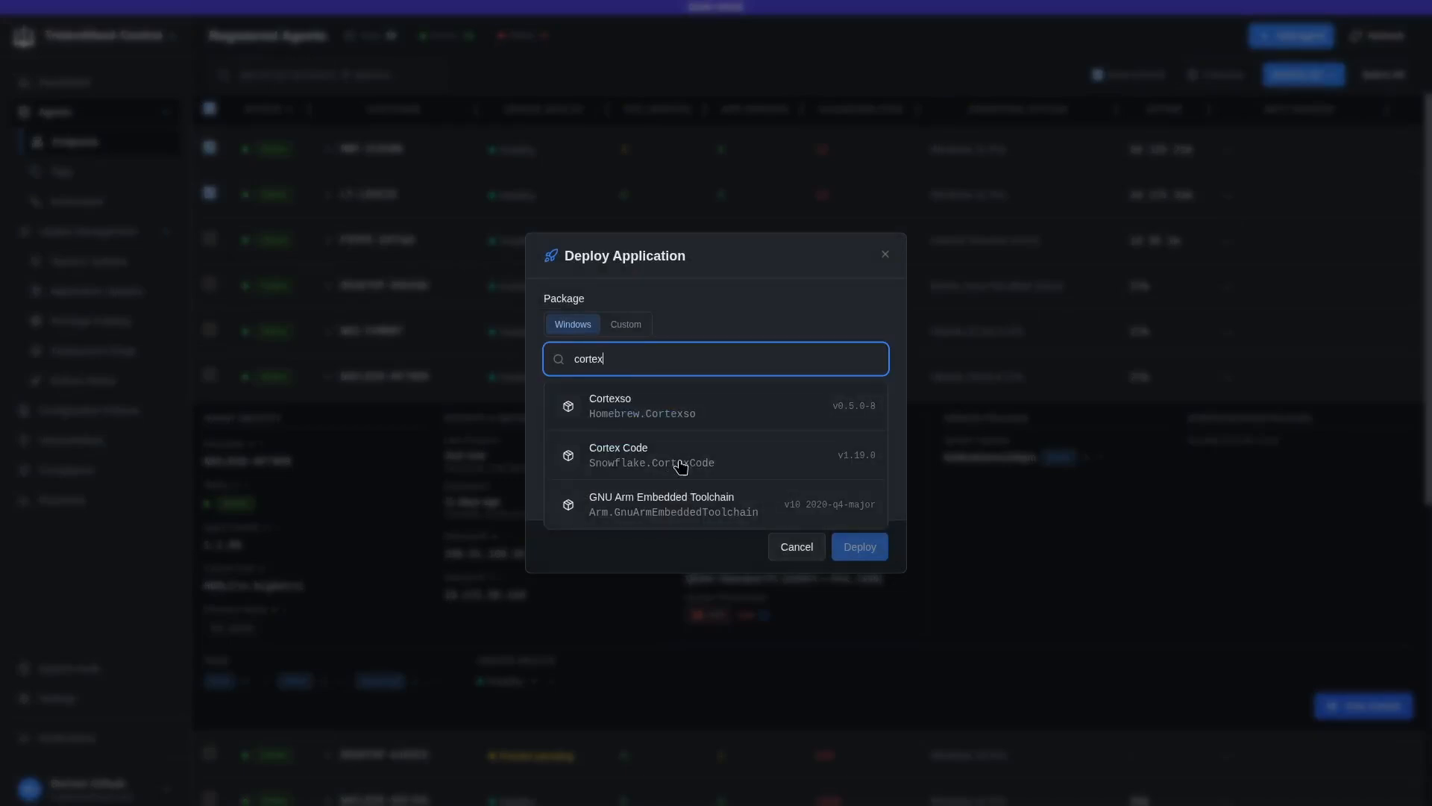
pyautogui.click(627, 323)
pyautogui.write('cortex')
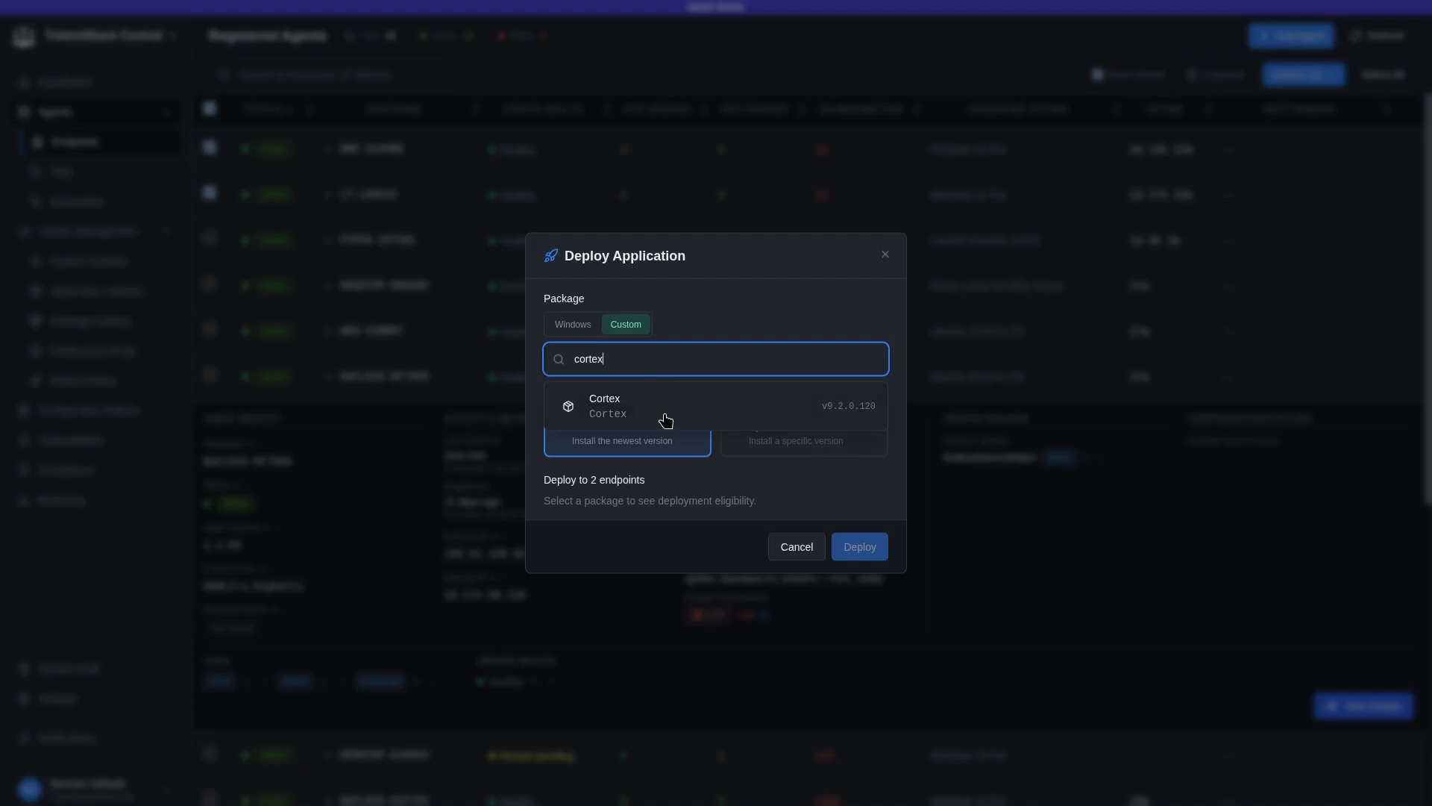
pyautogui.click(665, 400)
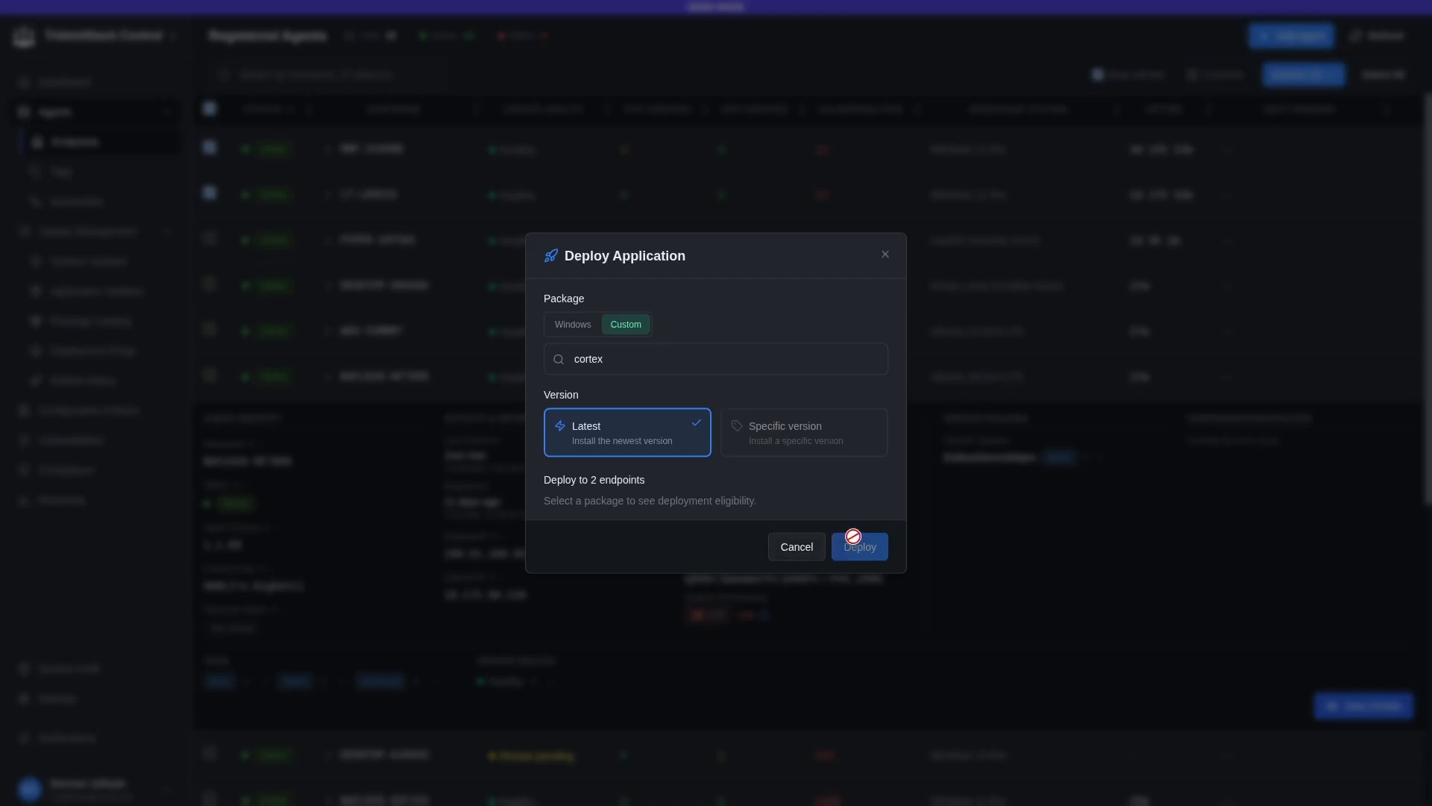
pyautogui.click(672, 367)
pyautogui.click(675, 402)
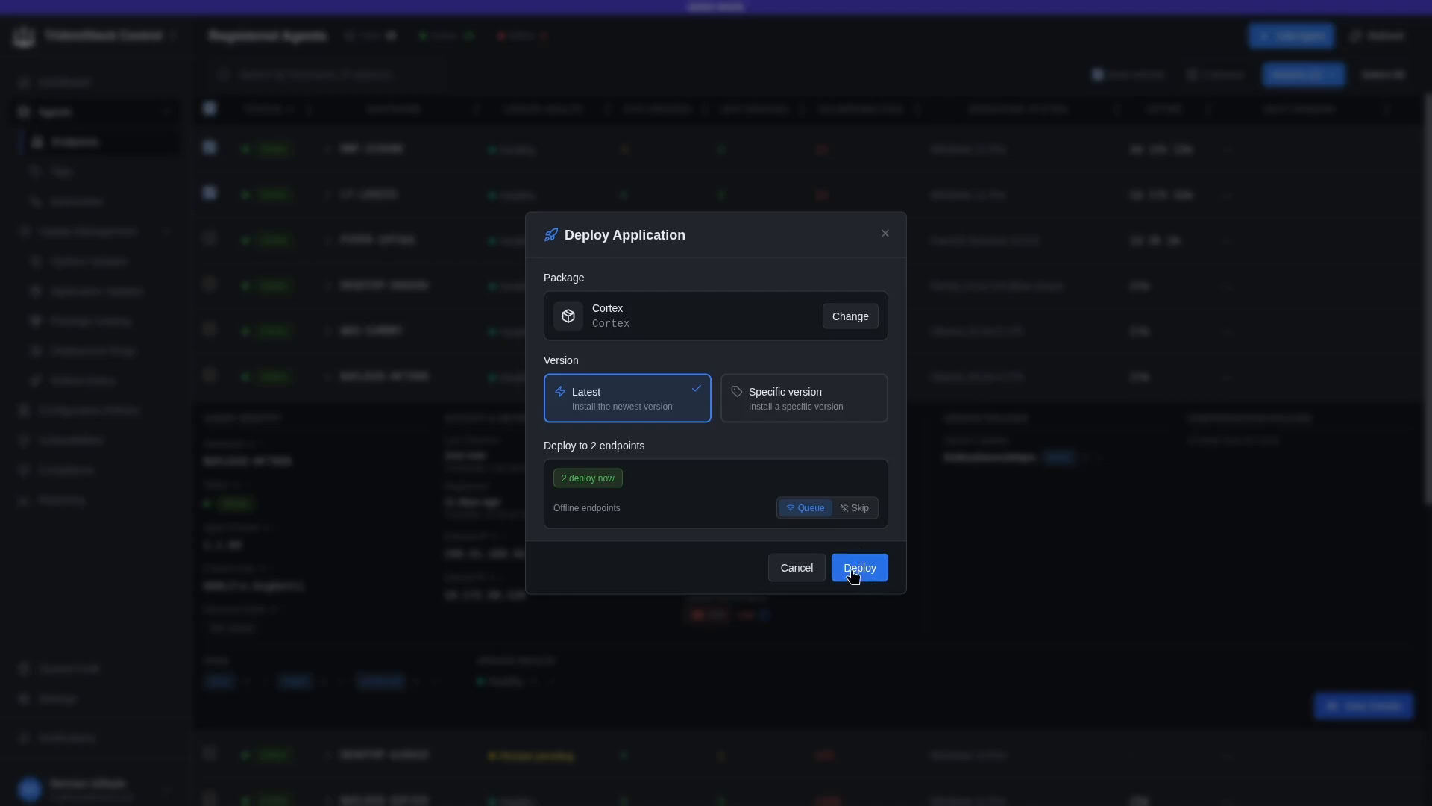
pyautogui.click(789, 570)
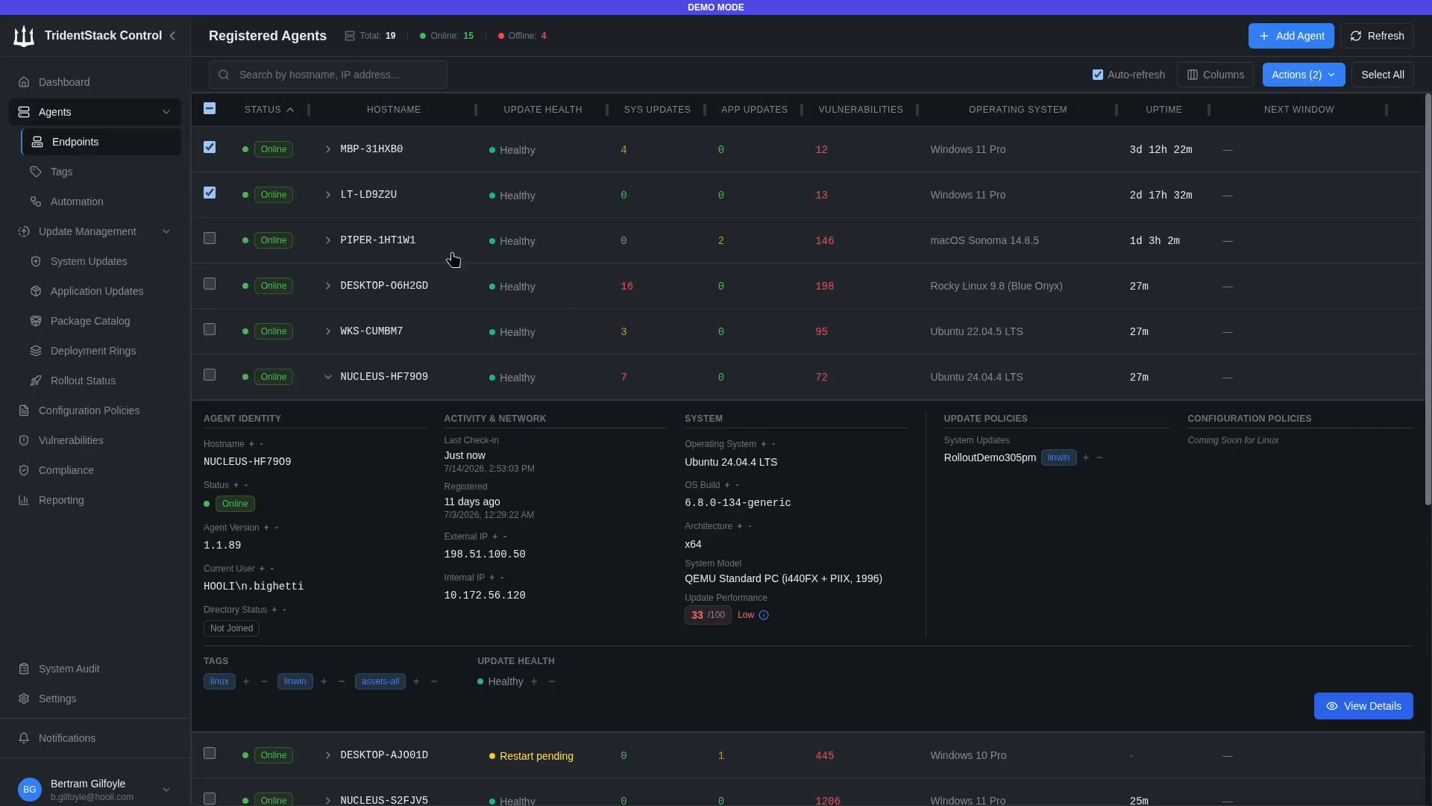
# - Expand the managed applications policy for macOS in the application update policies, and open the Managed Applications - Windows policy for editing
pyautogui.click(106, 291)
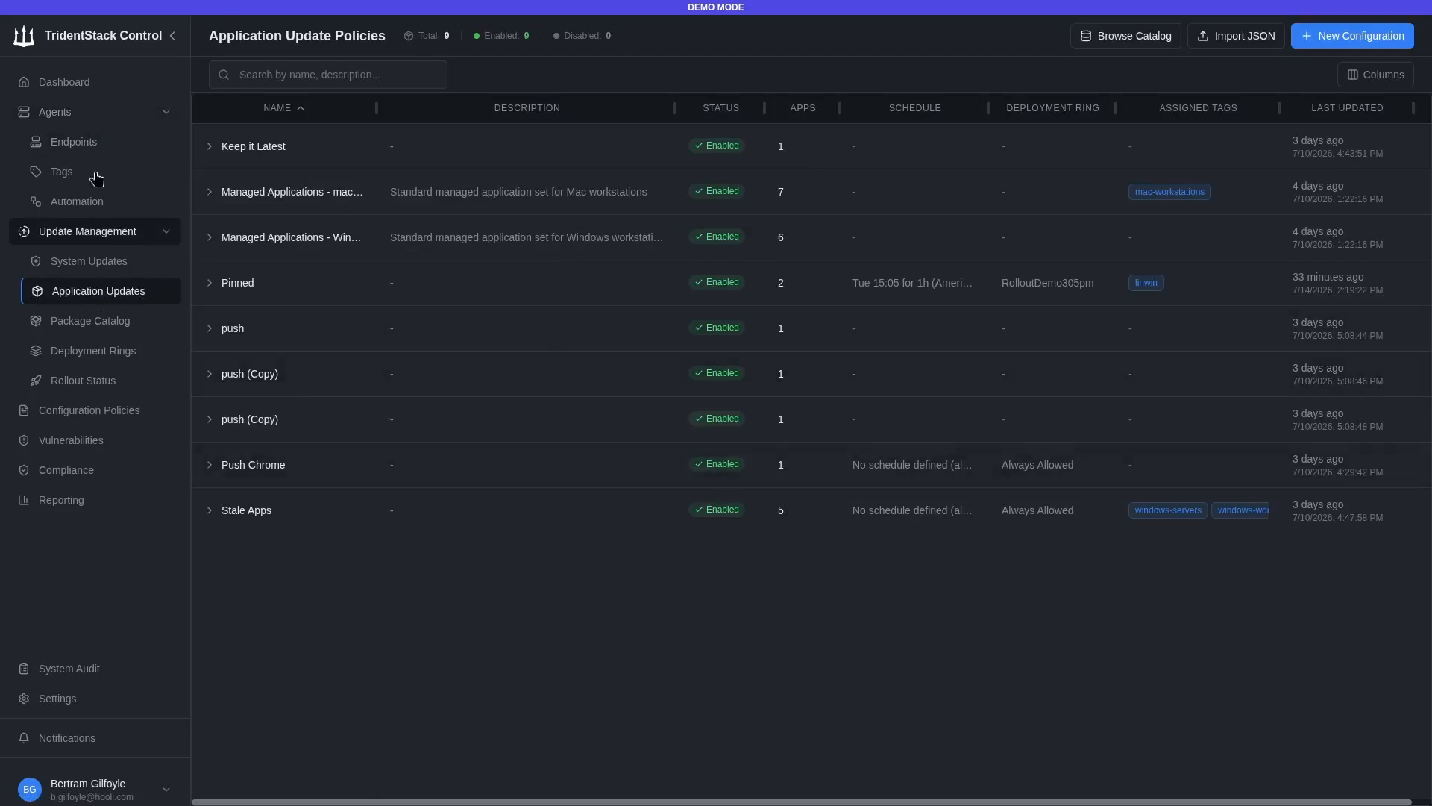
pyautogui.click(470, 185)
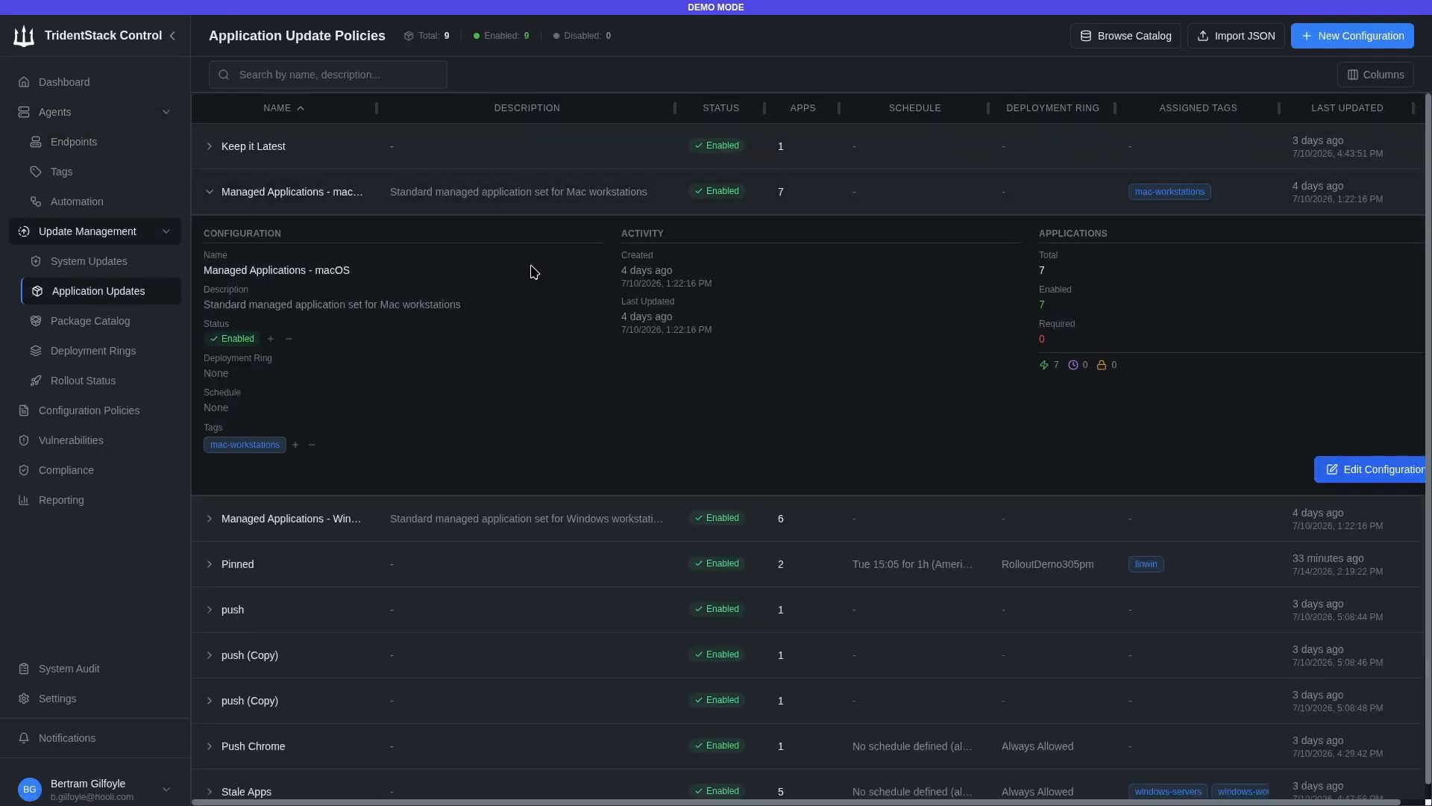
pyautogui.click(375, 509)
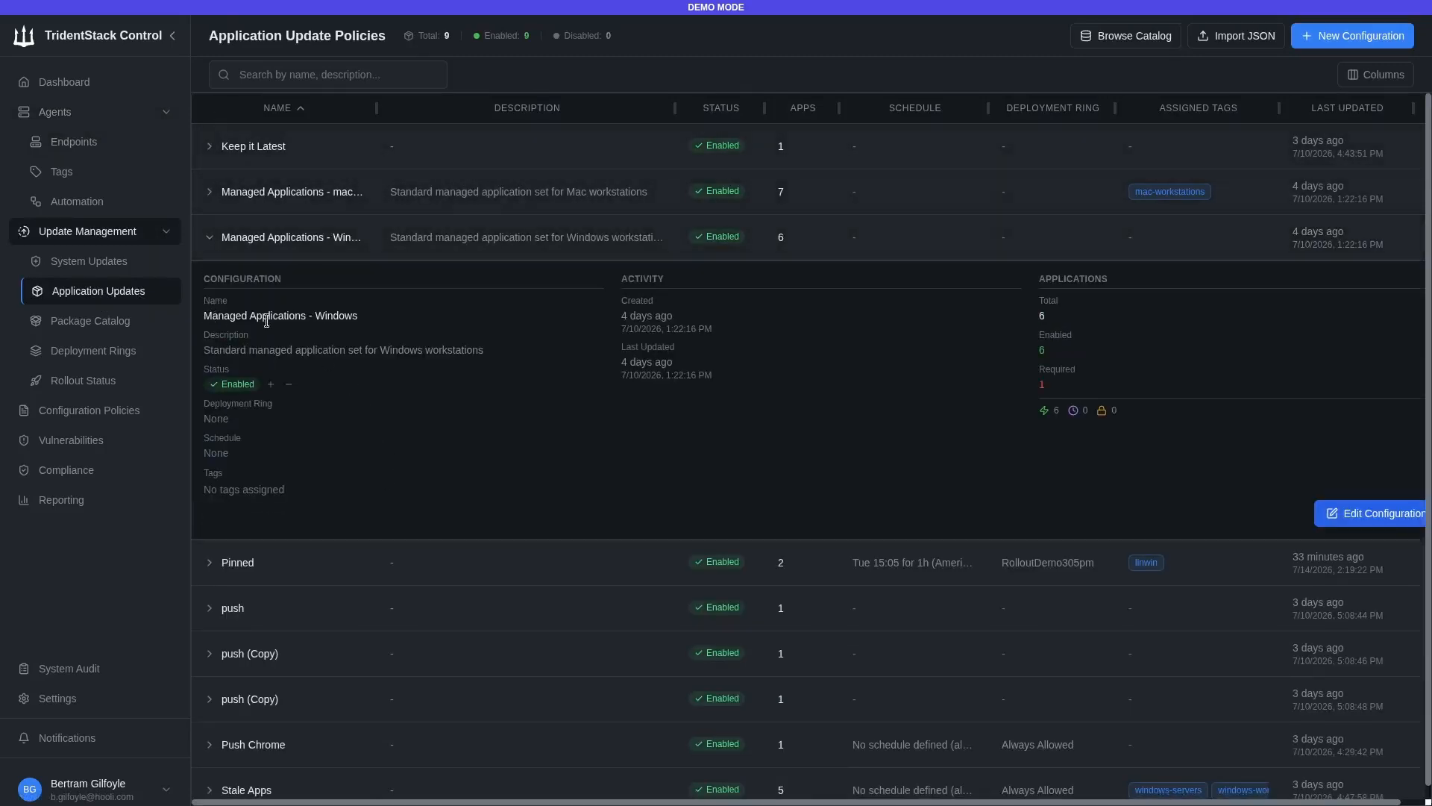
pyautogui.click(1387, 513)
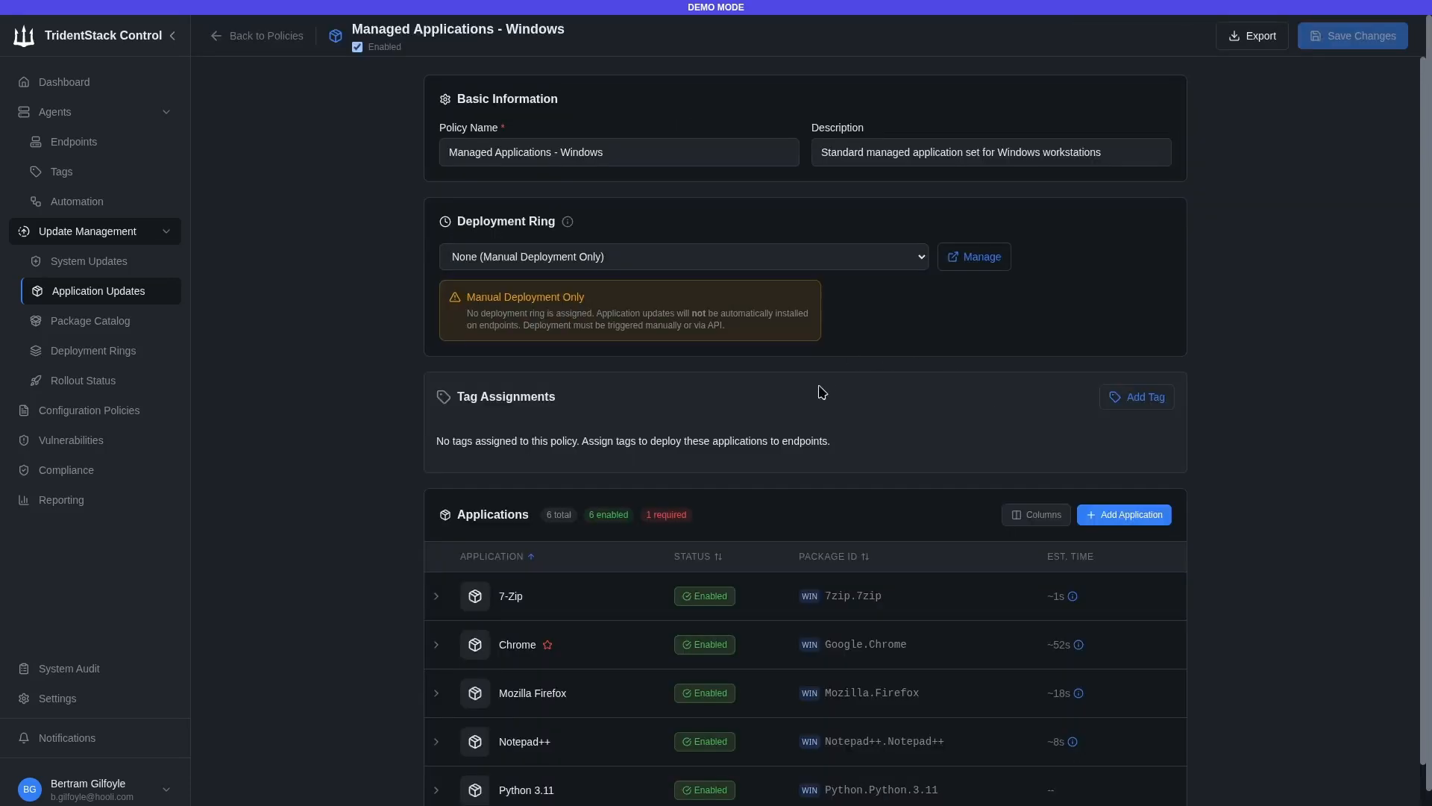
# - Add the custom package Cortex to the Windows policy with the Always Latest version strategy
pyautogui.click(1129, 518)
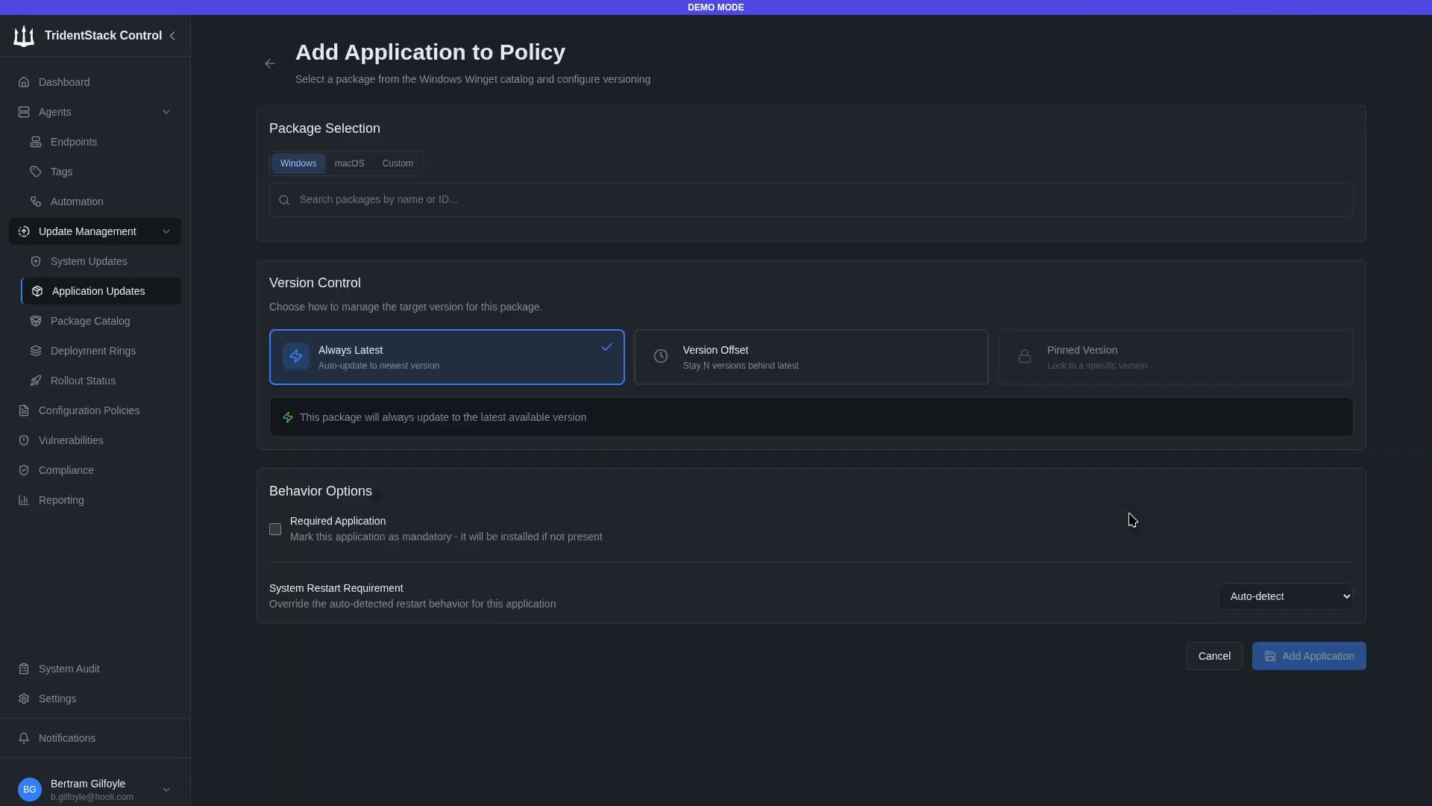
pyautogui.click(402, 164)
pyautogui.click(396, 203)
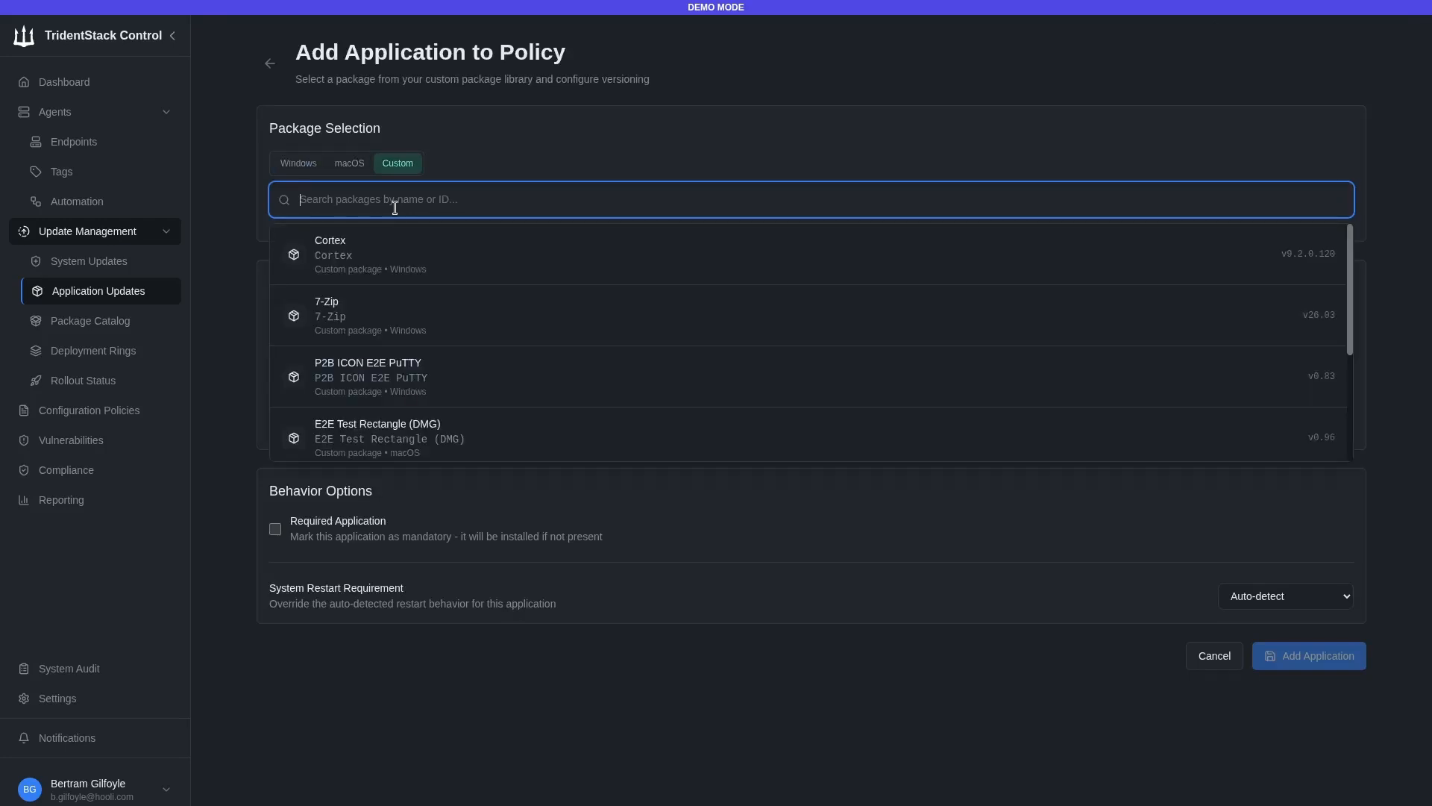
pyautogui.write('Cortex')
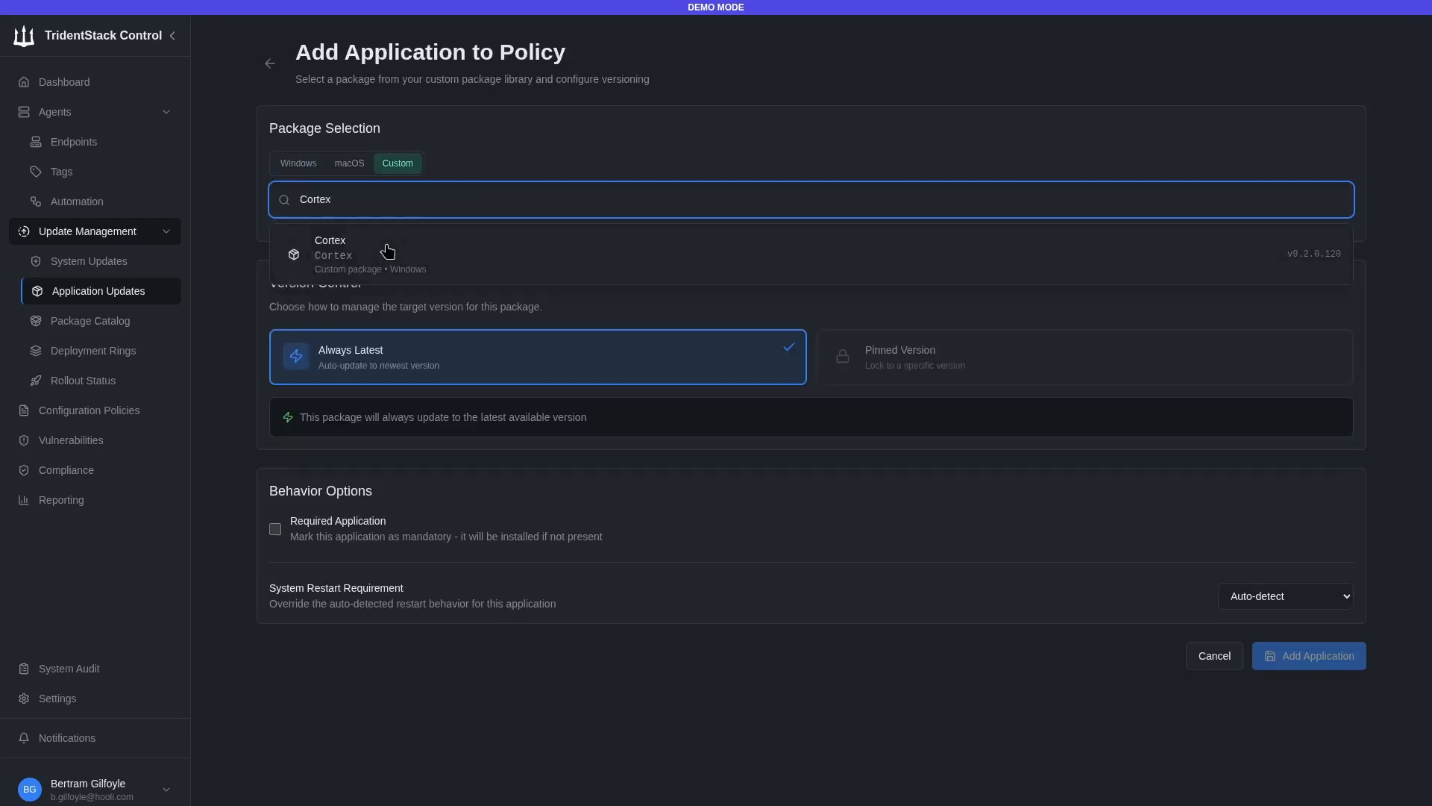
pyautogui.click(387, 249)
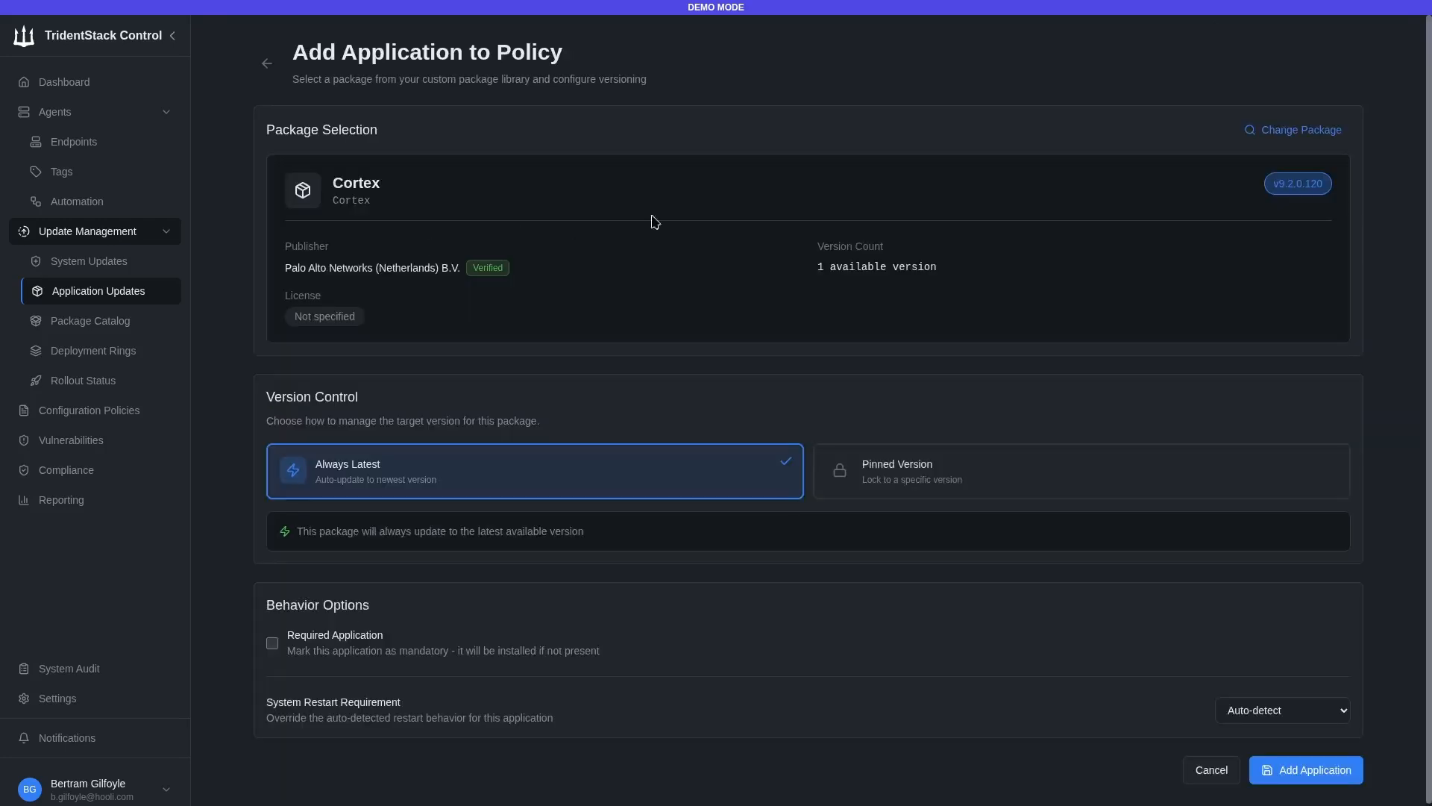
pyautogui.click(1317, 773)
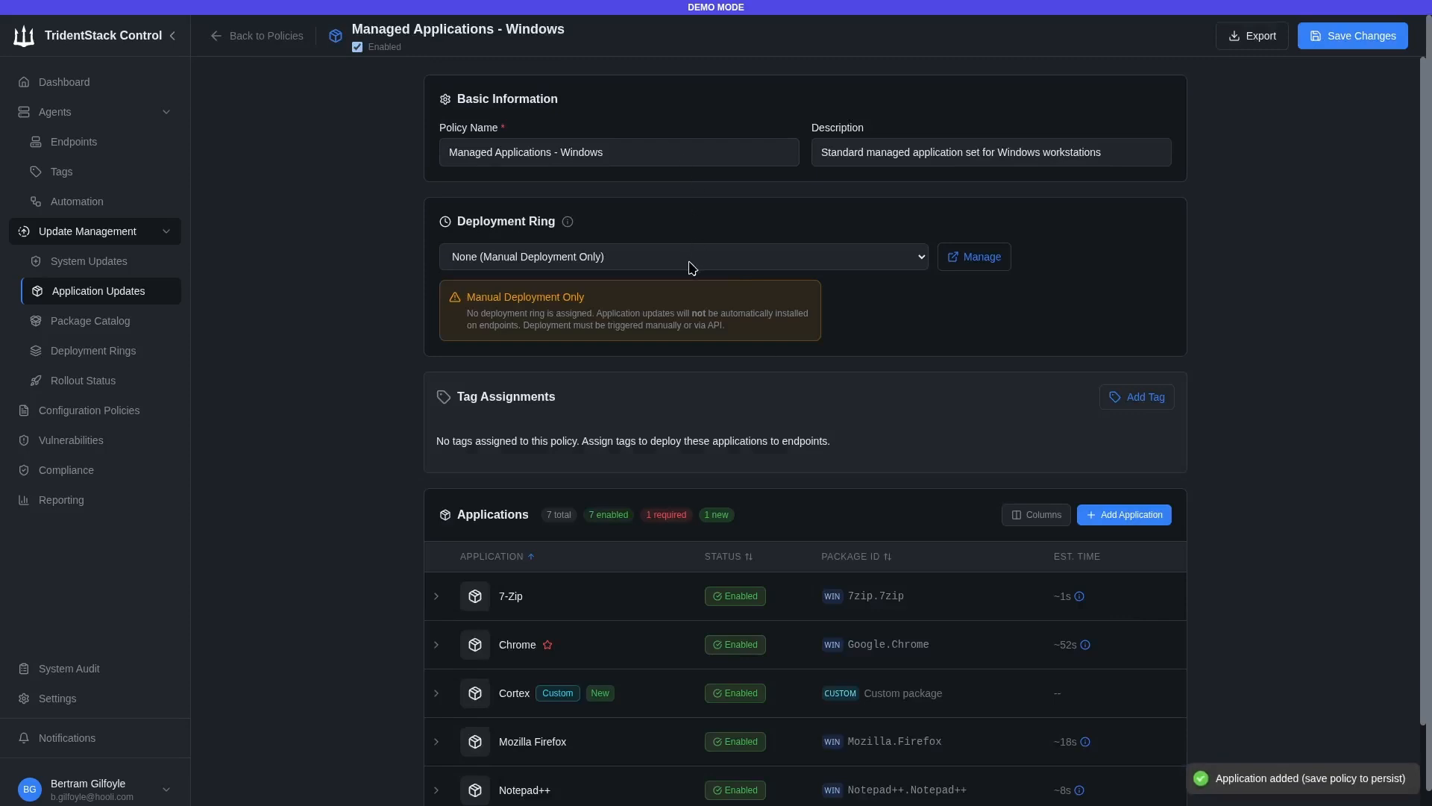
# - Try the Required Application option in Cortex's settings within the policy, clear it, and cancel the edit
pyautogui.scroll(-2, 736, 383)
pyautogui.click(911, 585)
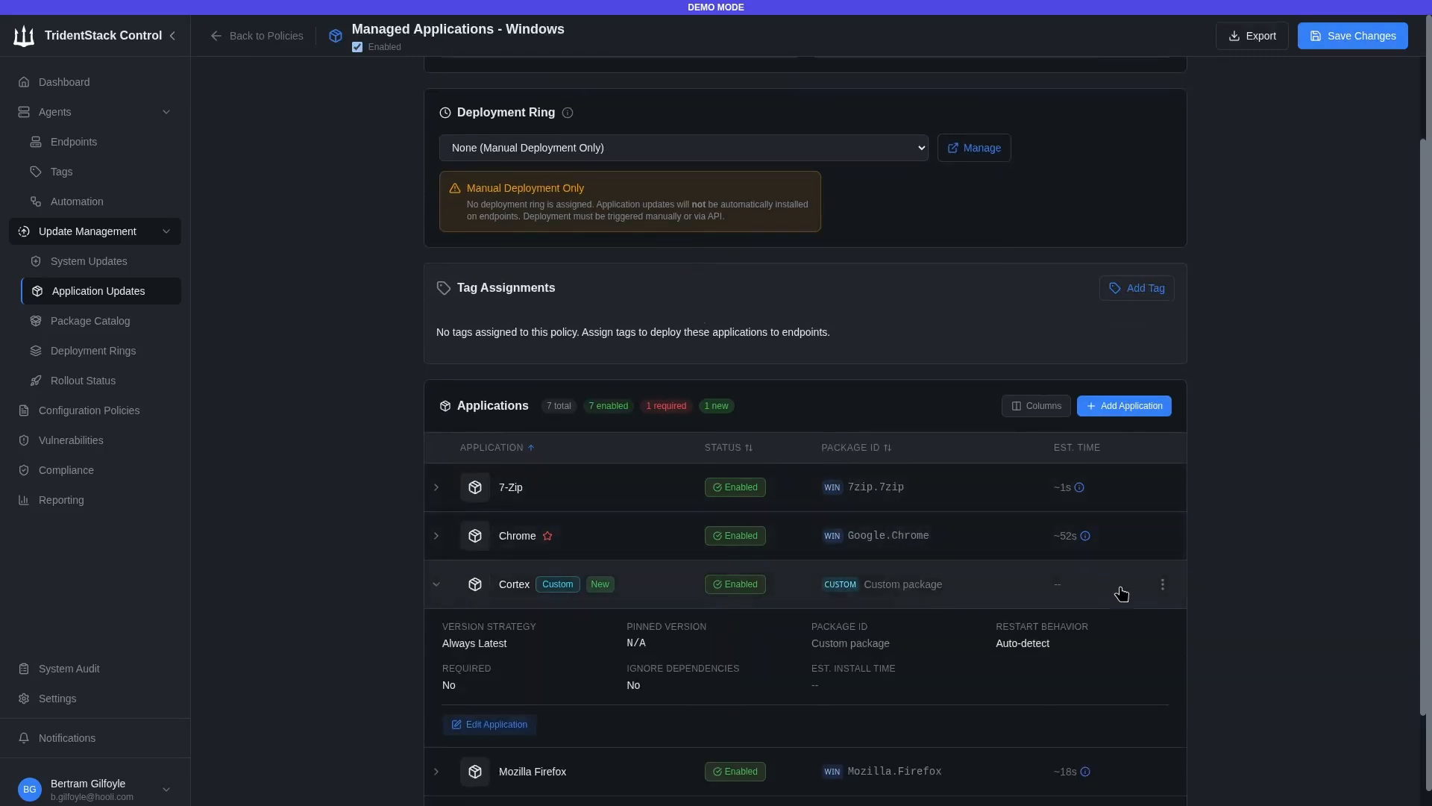
pyautogui.click(1162, 584)
pyautogui.click(1186, 605)
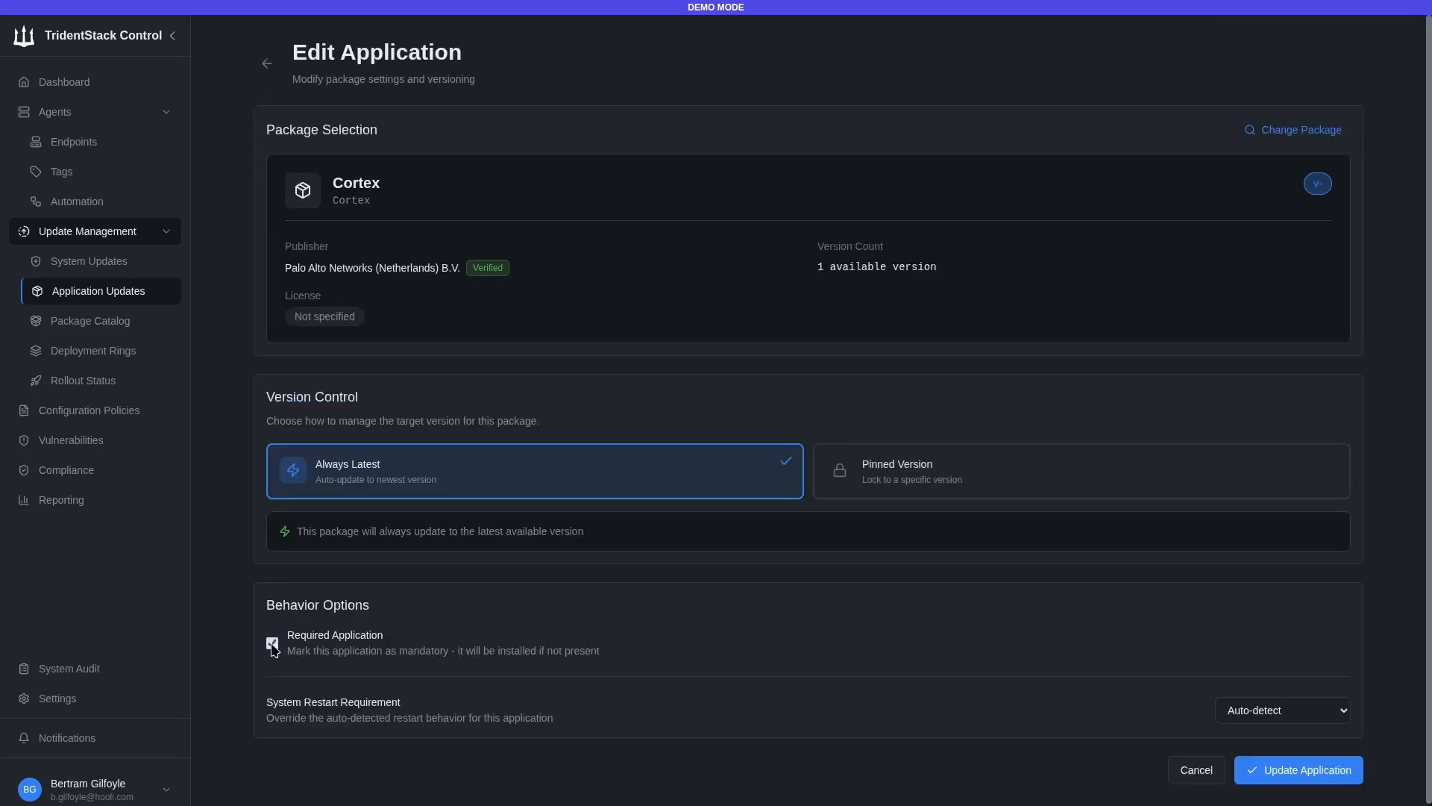
pyautogui.moveTo(458, 651); pyautogui.dragTo(621, 652)
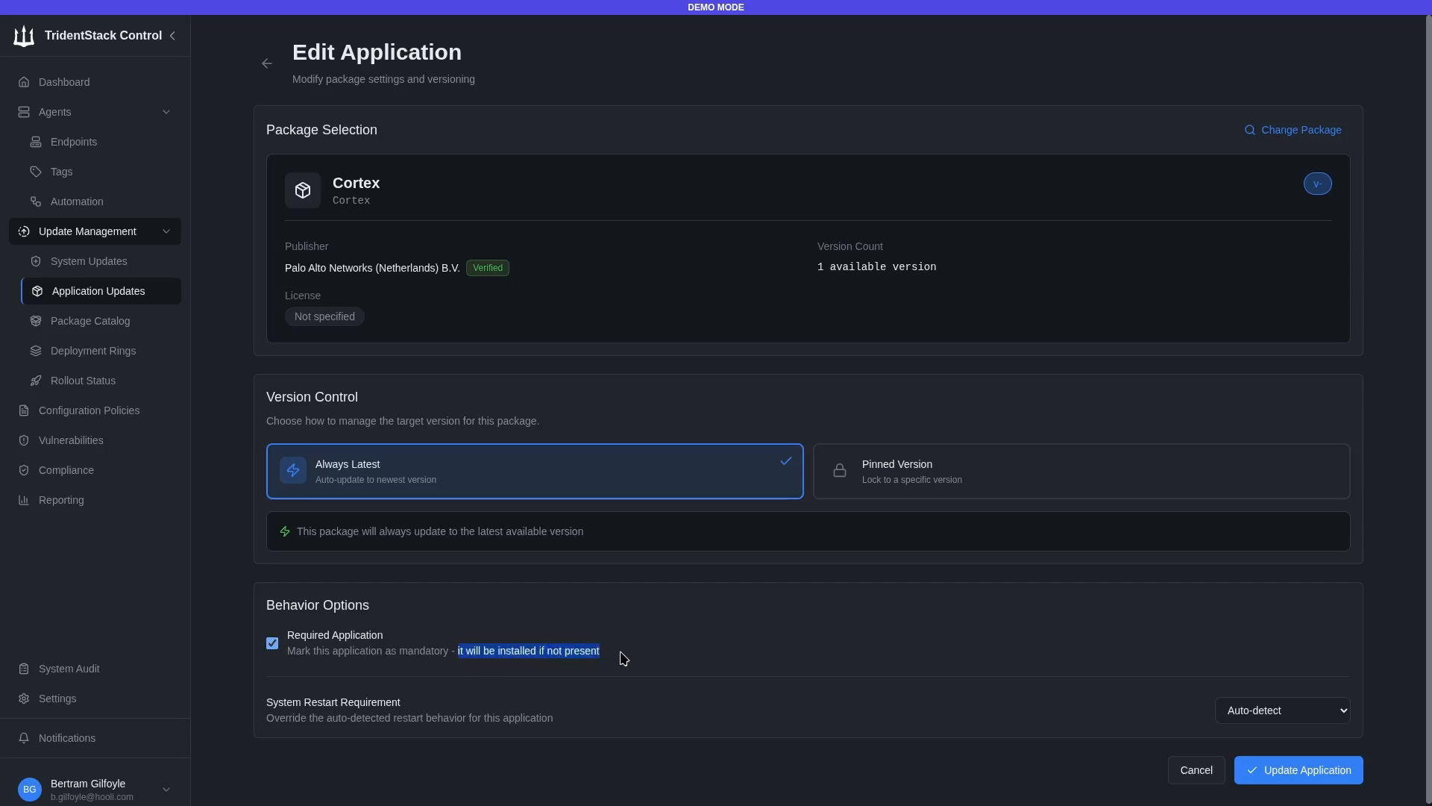
pyautogui.click(411, 640)
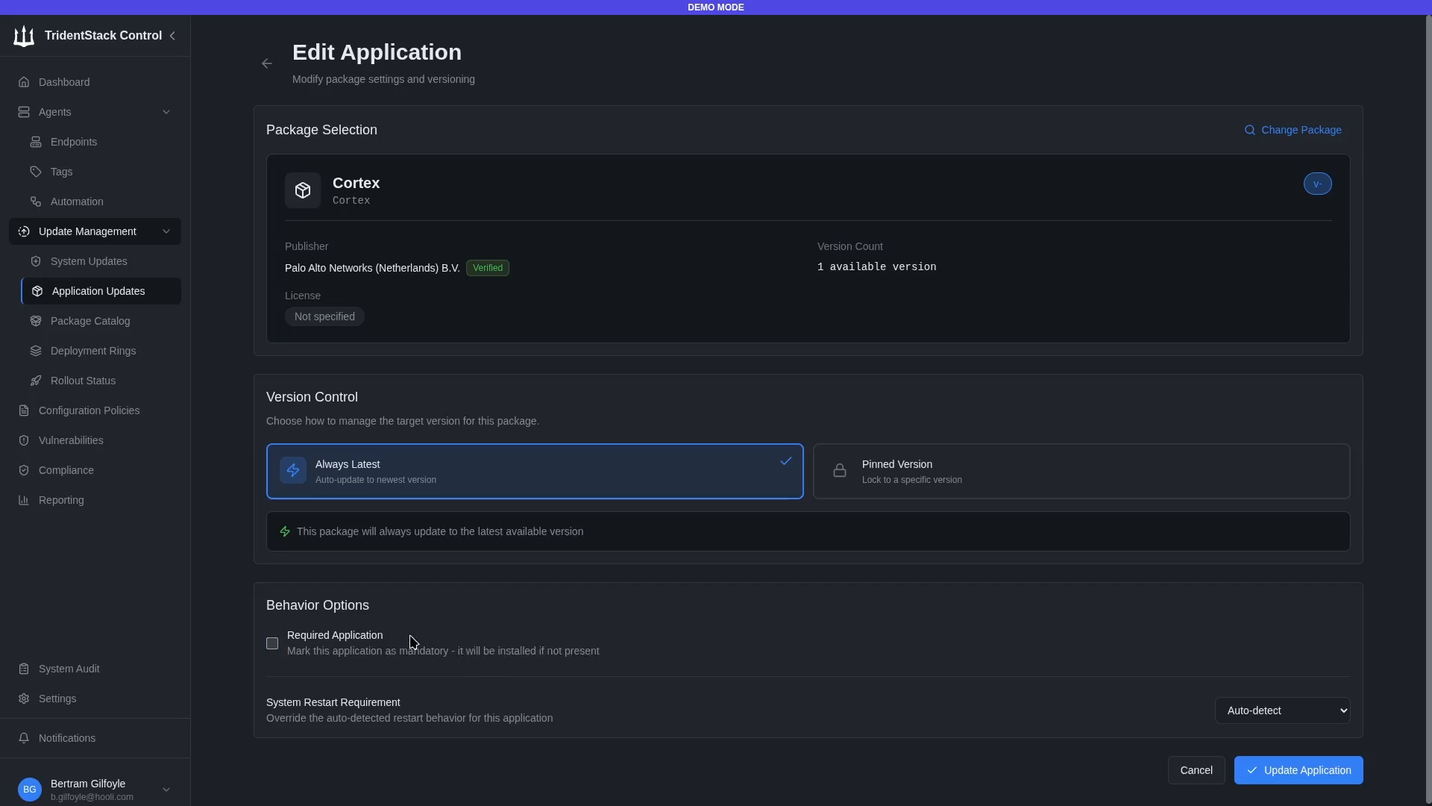
pyautogui.click(1181, 776)
# - Delete Cortex from the Windows policy's applications and return to the policies list
pyautogui.scroll(-2, 626, 537)
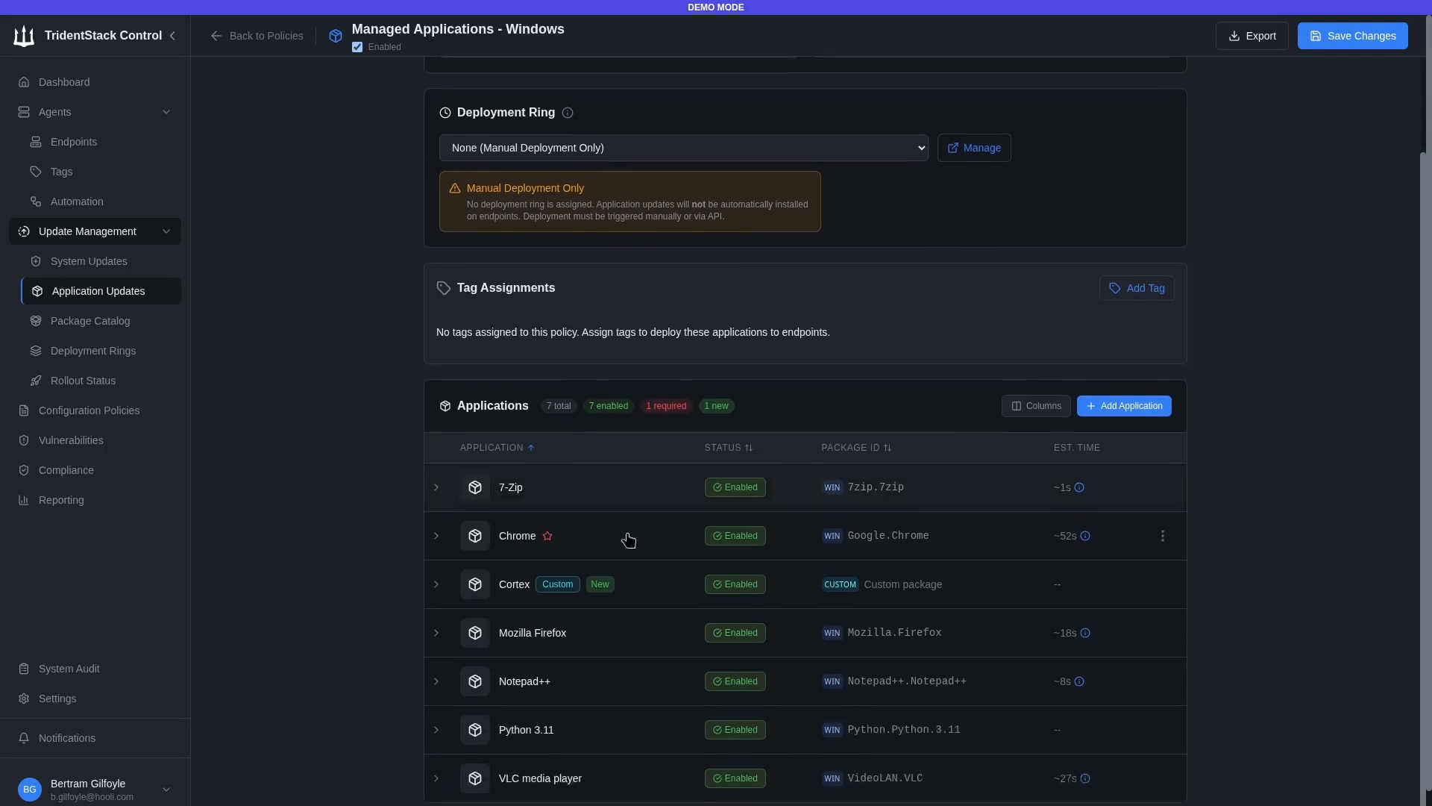
pyautogui.click(1162, 584)
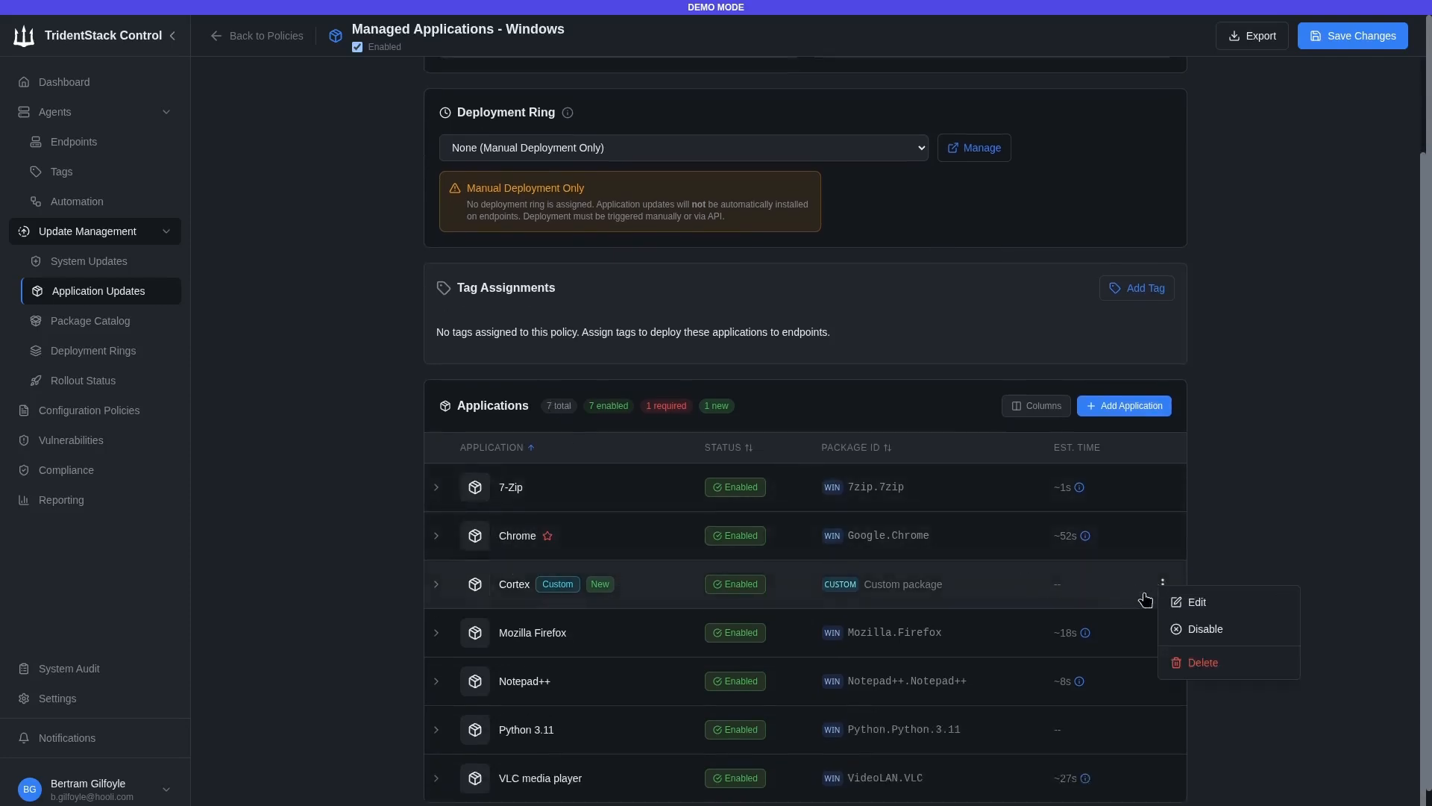
pyautogui.click(1198, 657)
pyautogui.click(834, 464)
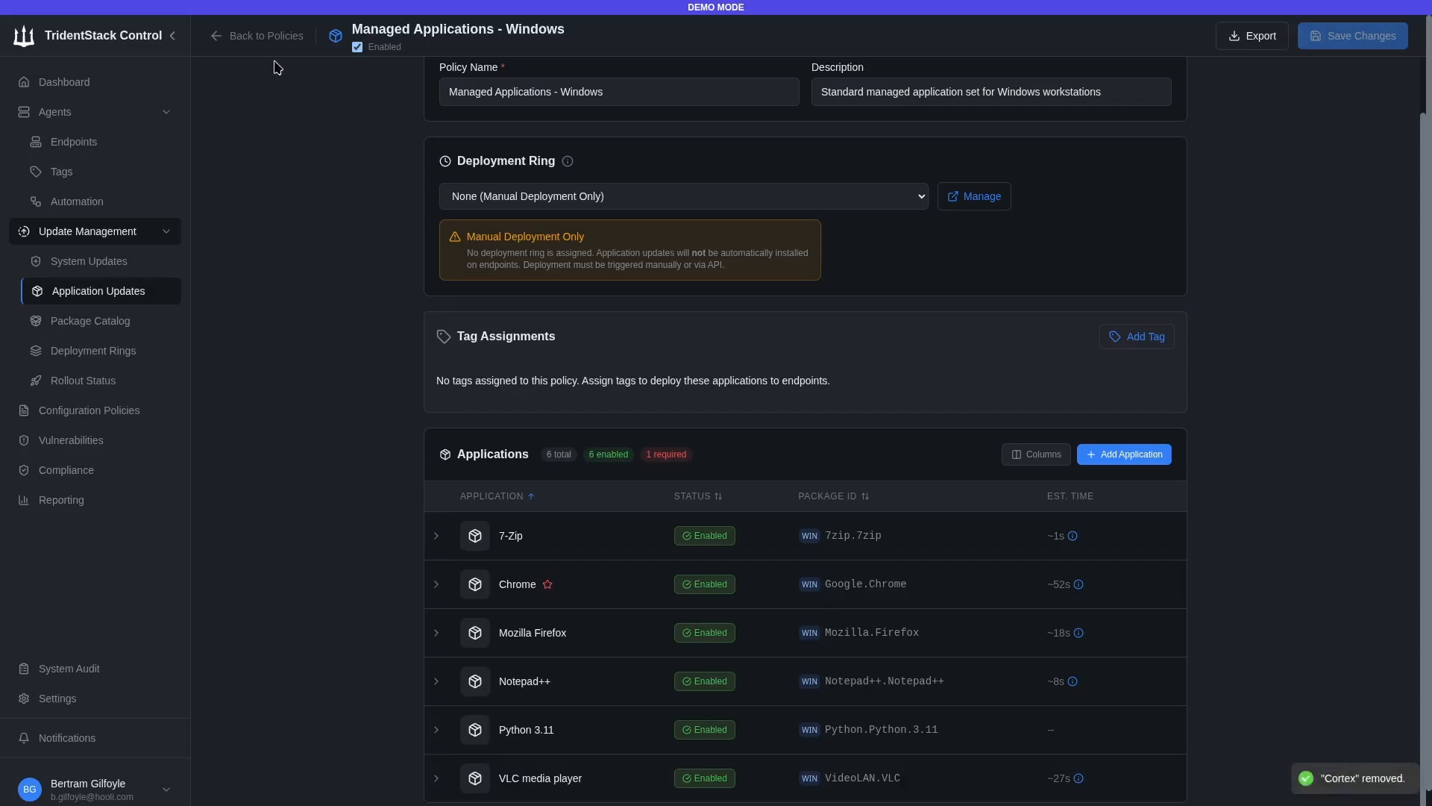
pyautogui.click(261, 36)
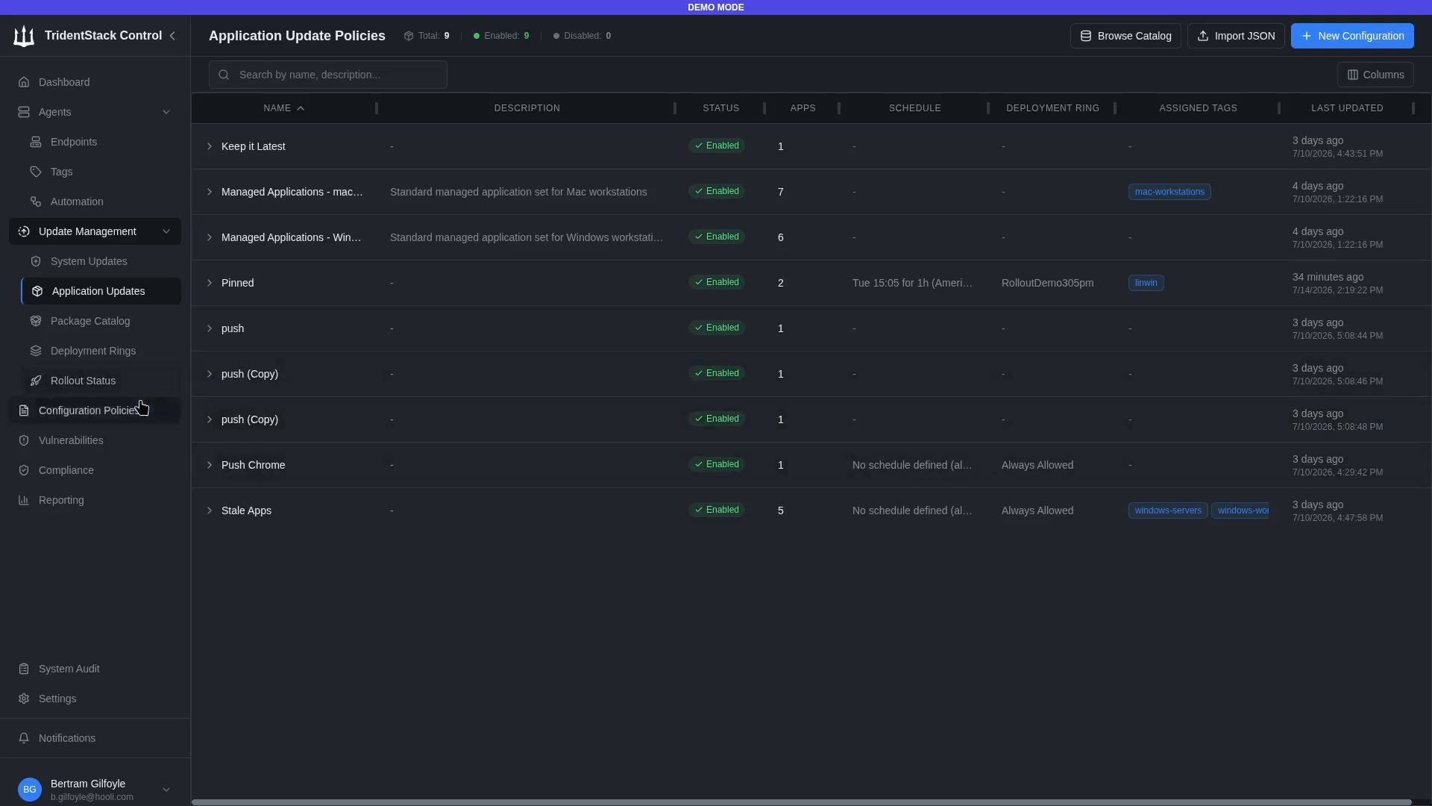
# - Open the one-time deployments in the rollout status and expand the Mozilla Firefox (en-US) deployment to view its targets
pyautogui.click(99, 382)
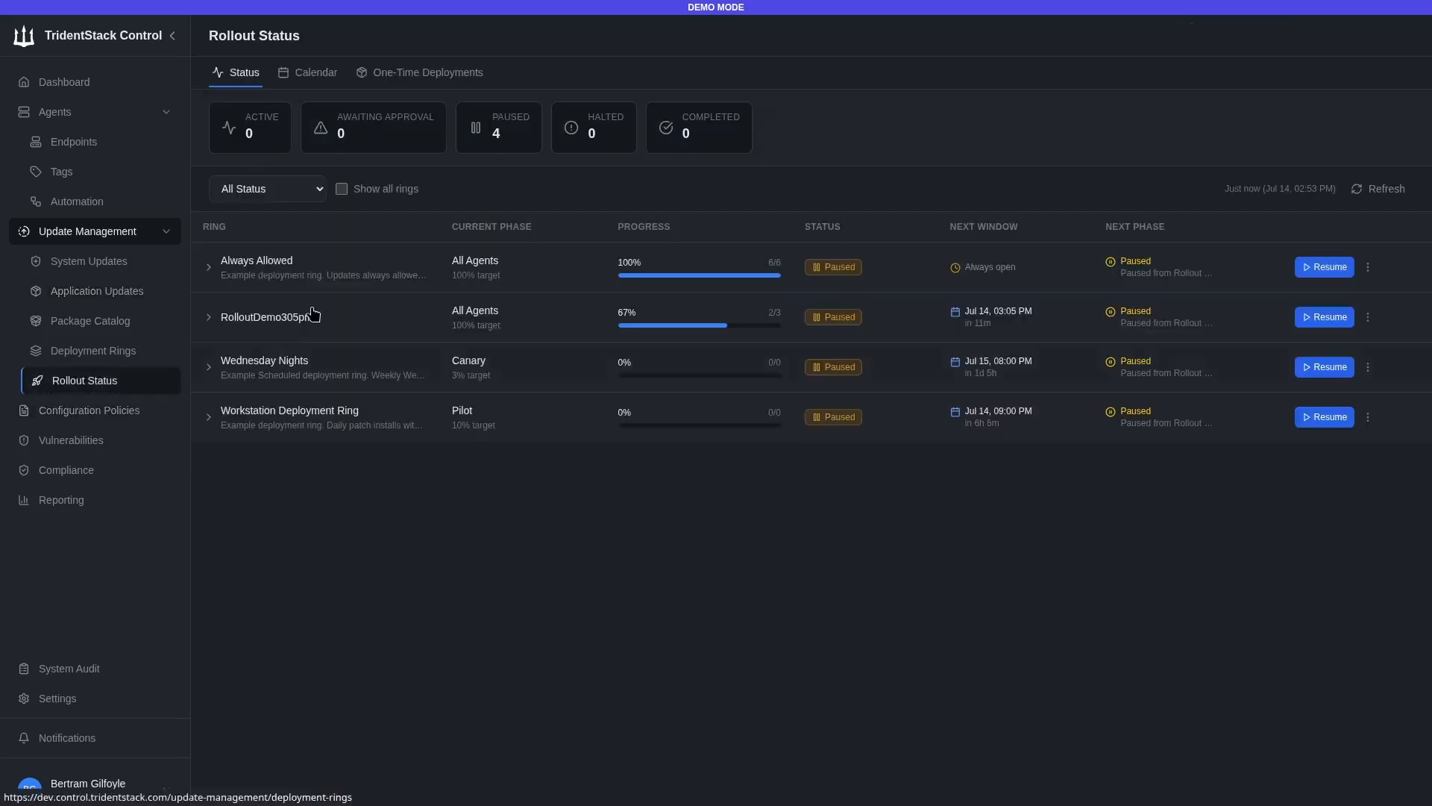
pyautogui.click(458, 72)
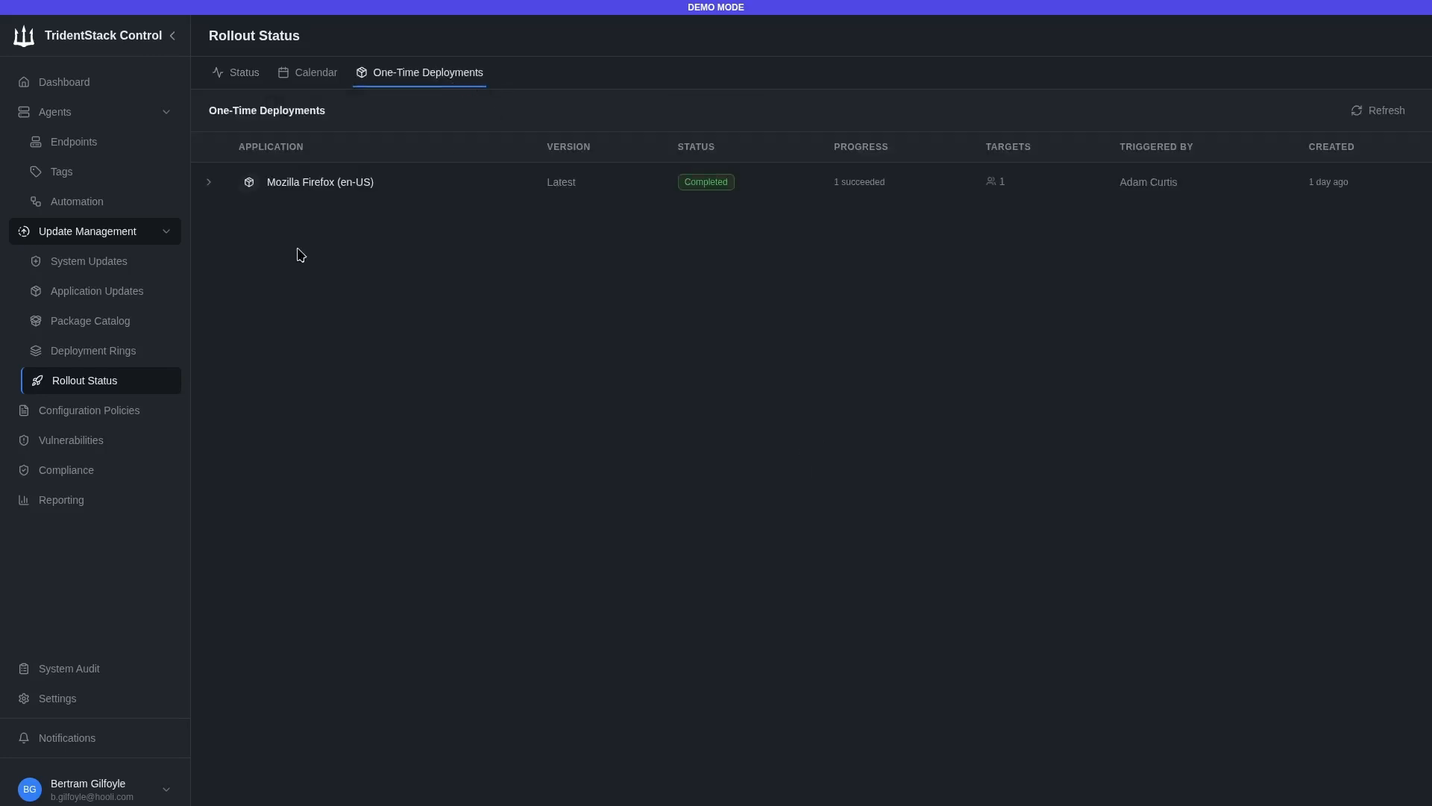
pyautogui.click(271, 196)
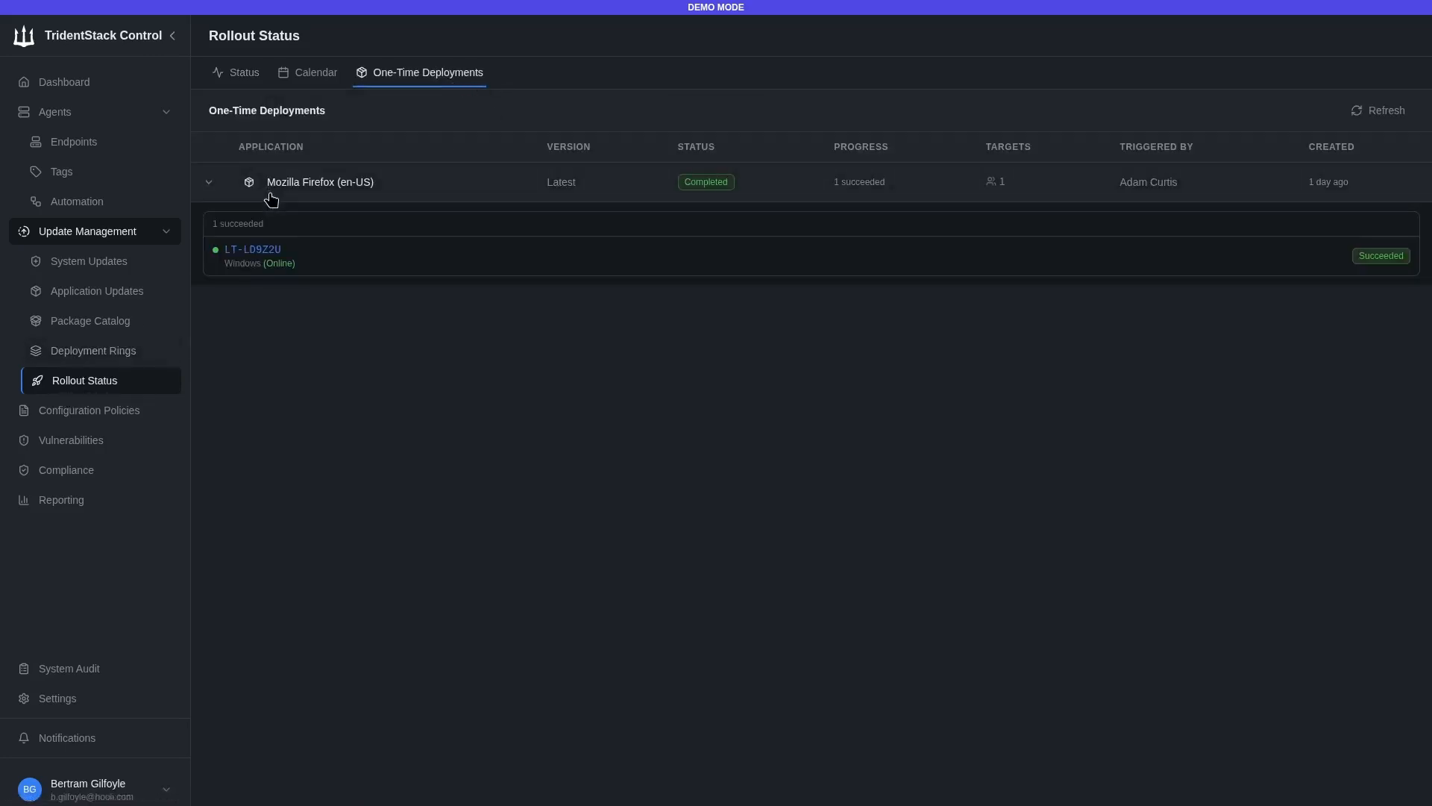